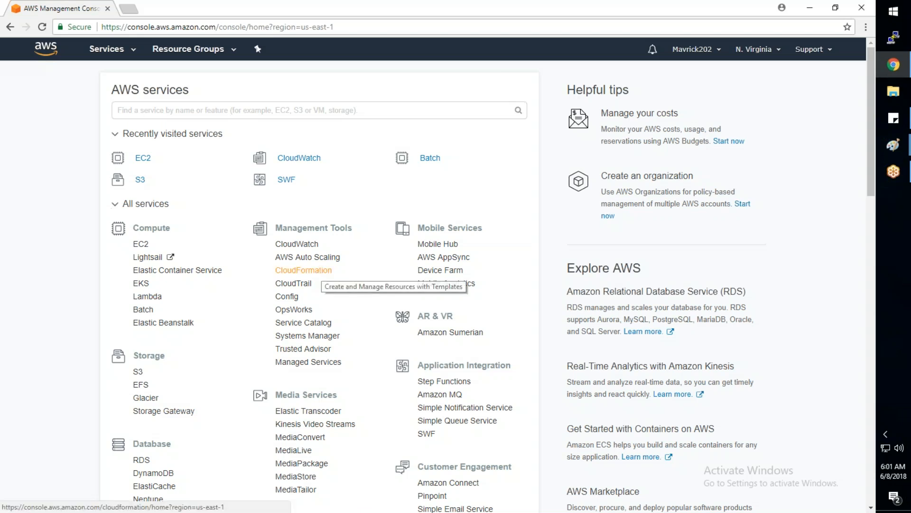
- Open the CloudFormation service from the AWS console's Management Tools
click(315, 270)
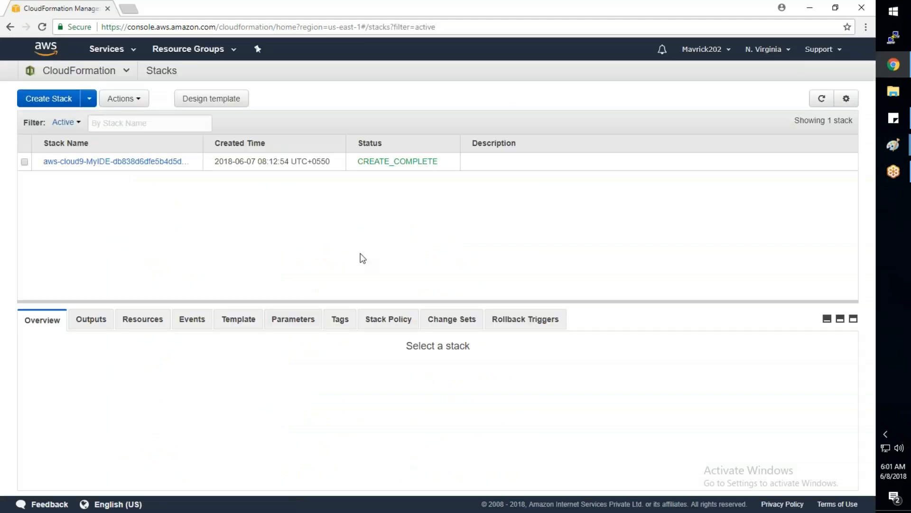
- Open a blank Notepad document and write the heading "IAAC" with the point "1. Repeated Work. Dev Team." below it
key(super+r)
text(notepad)
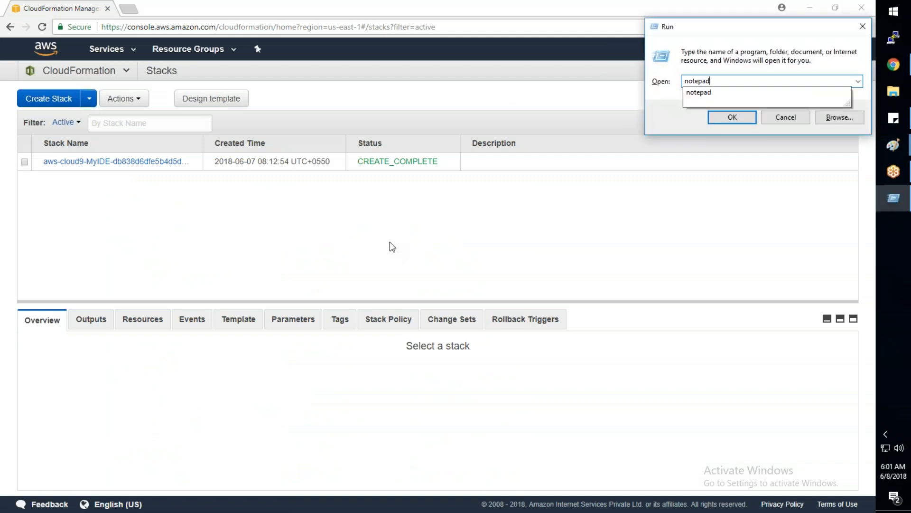
key(Return)
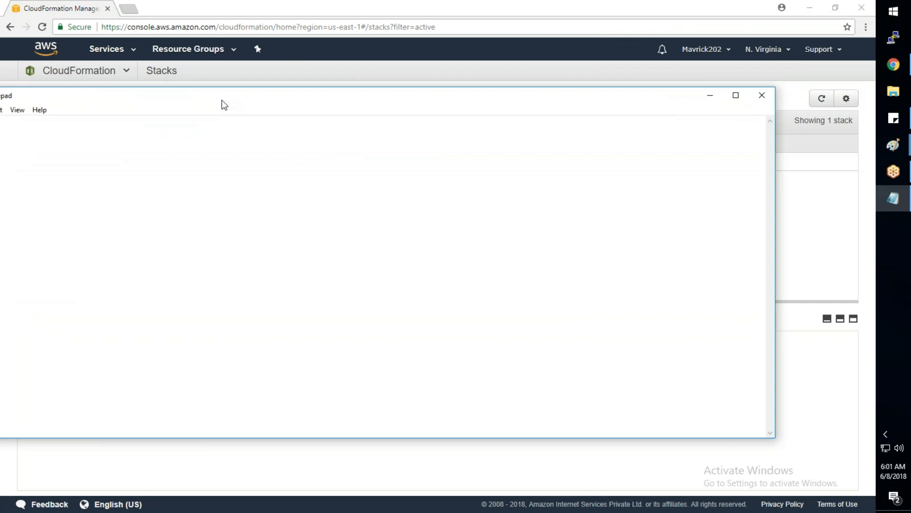
text(IAAC)
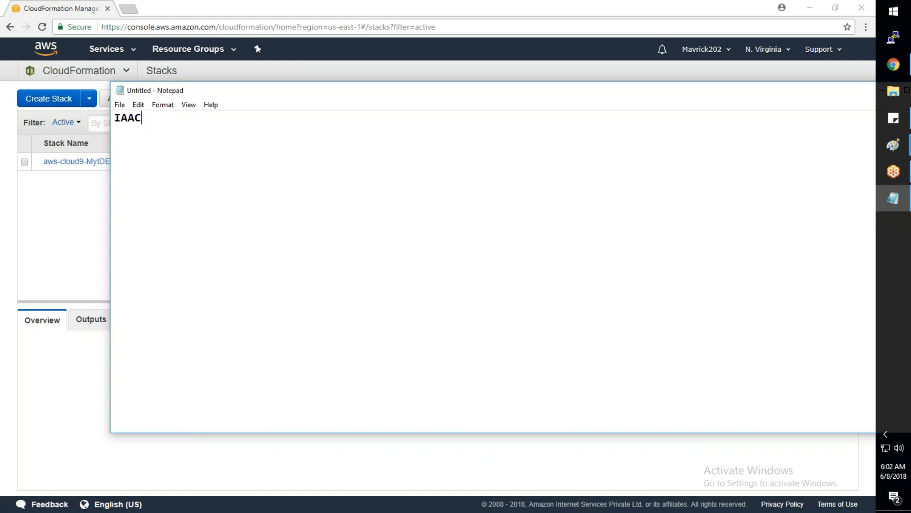
text(1. Repeated Work. Dev Team.)
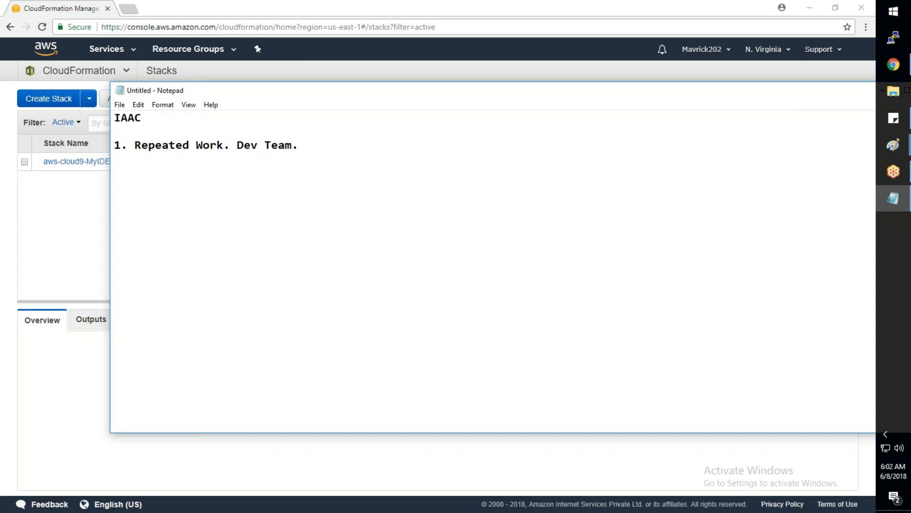
- Add the point "2. Deploying in multiple locations and needs to be identical." and the line "JSON or YAML" to the notes
key(Return)
text(2.)
text( Conss)
key(BackSpace)
key(BackSpace)
key(BackSpace)
key(BackSpace)
key(BackSpace)
text(Deploying )
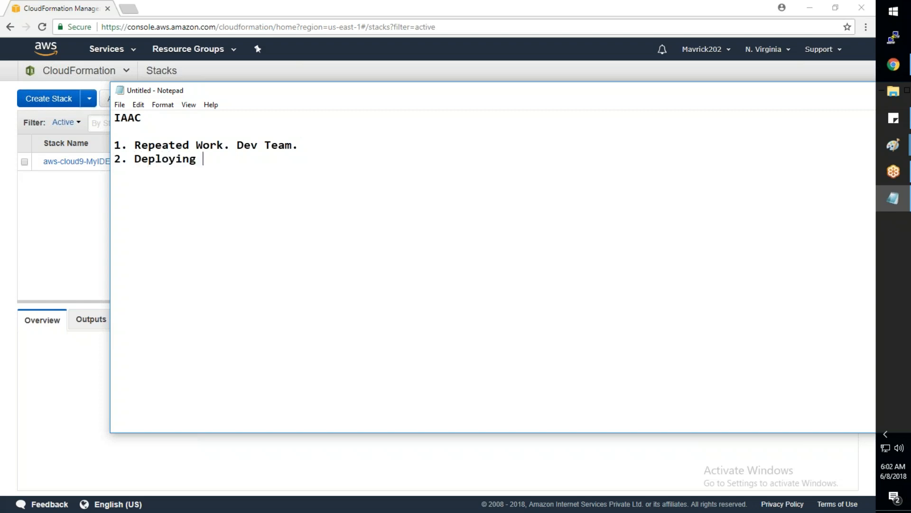
text(in multiple locations )
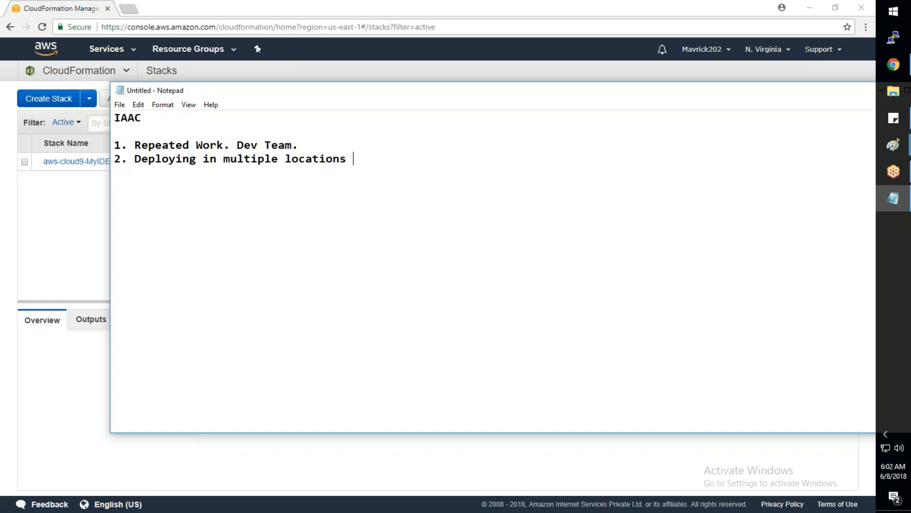
text(and needs to be identic)
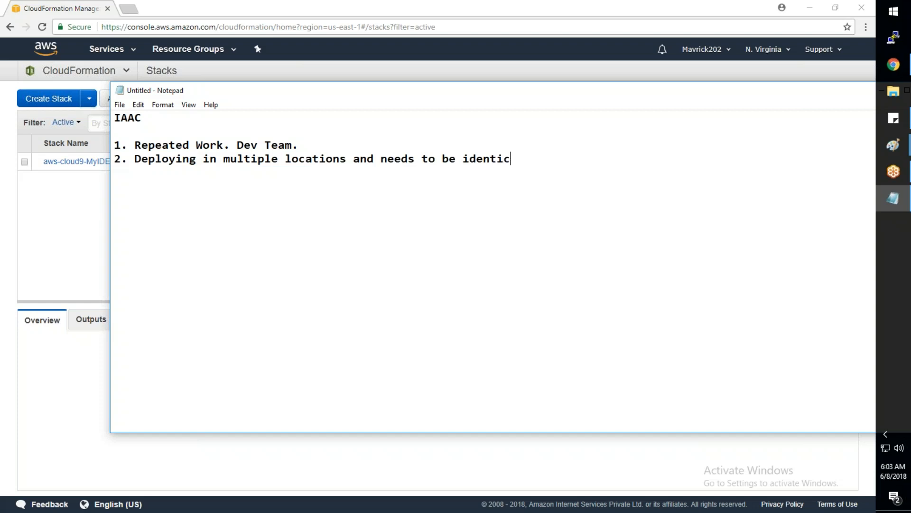
text(al.)
key(Return)
text(JSON or YAML)
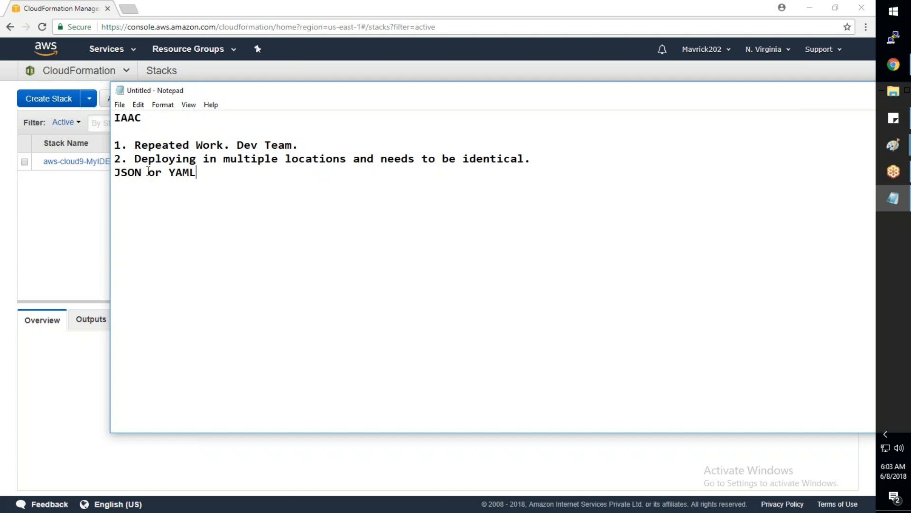
- Switch back to the CloudFormation console and delete the existing aws-cloud9-MyIDE stack
click(58, 211)
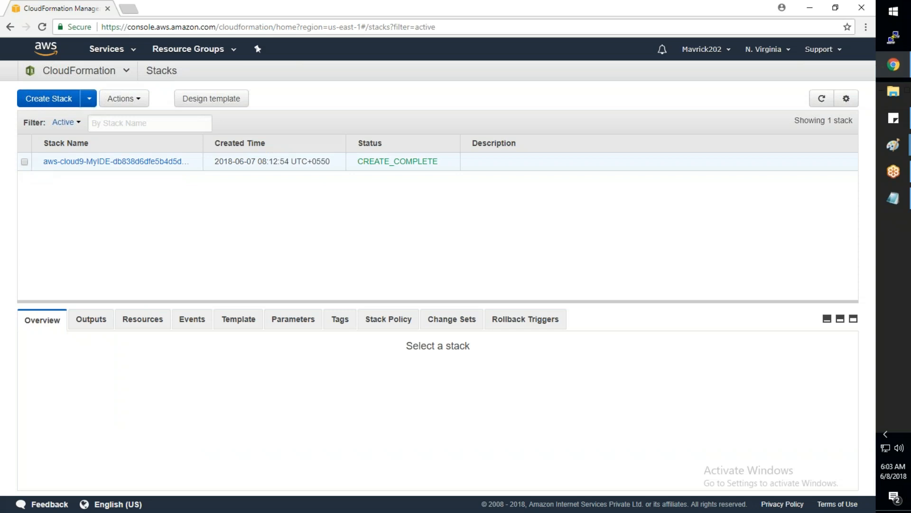
click(25, 161)
click(139, 101)
click(140, 169)
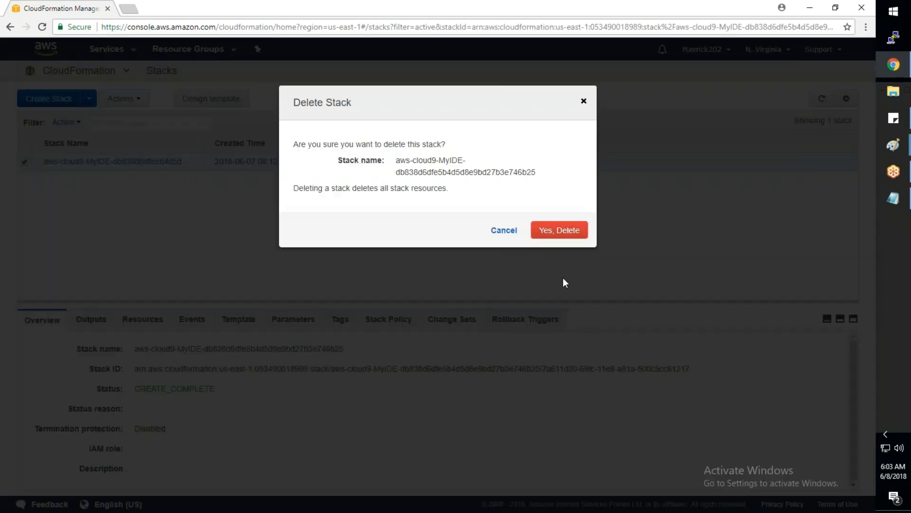
click(559, 229)
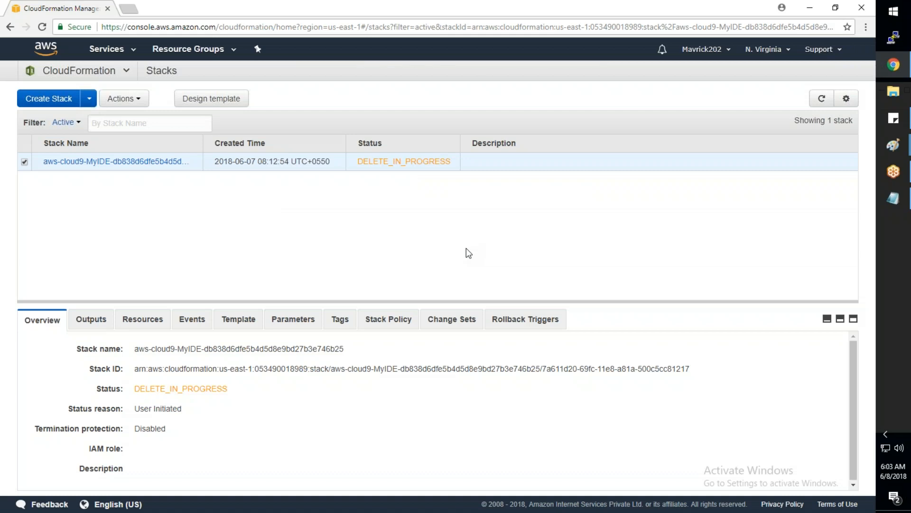
- Permanently delete the AWS_Basic_Infra folder from the Windows desktop
key(super+d)
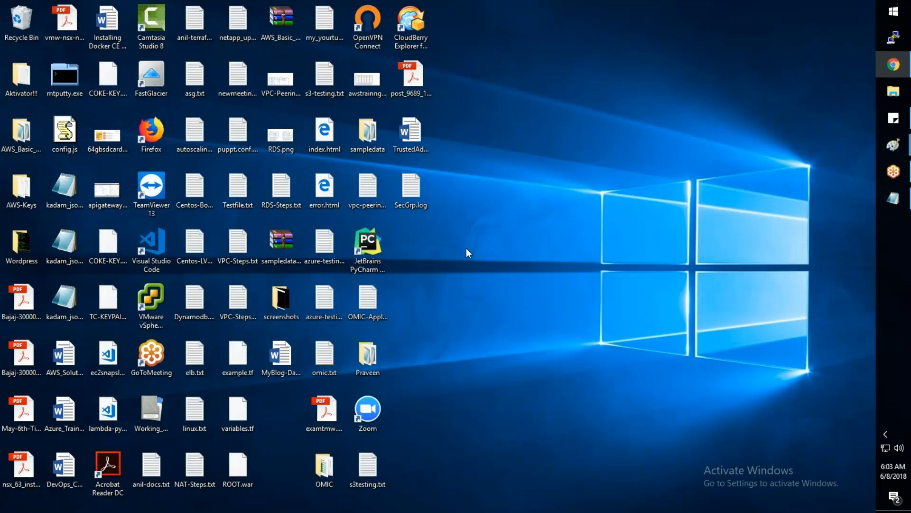
click(21, 135)
key(shift+Delete)
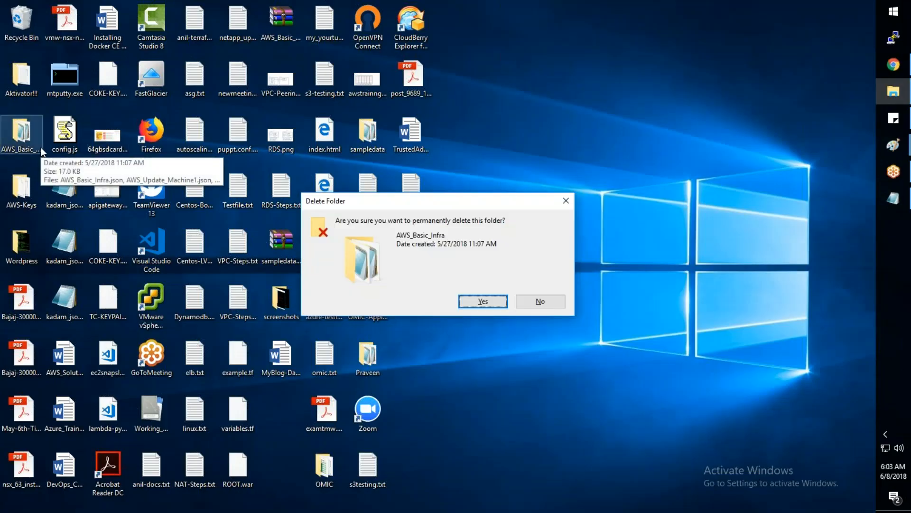
key(Return)
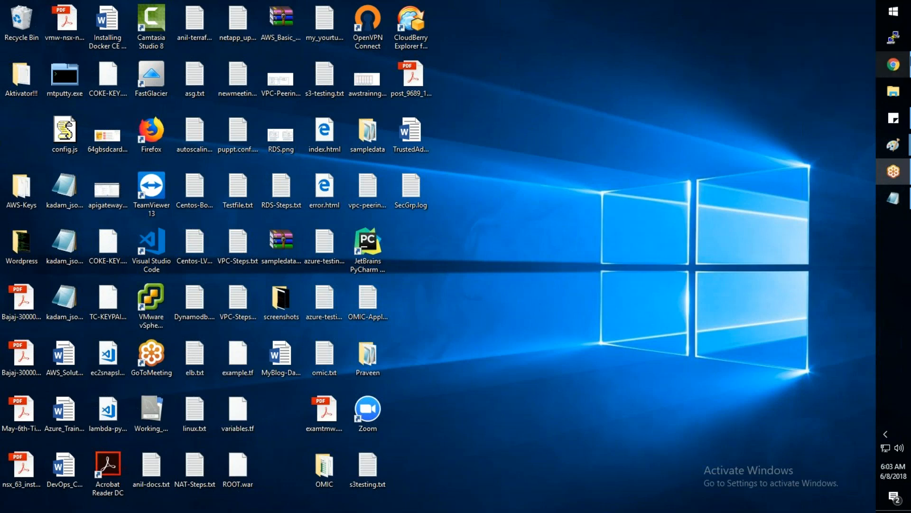
- Return to Chrome and search Google in a new tab for "aws cloudformation template examples"
mouse_move(893, 66)
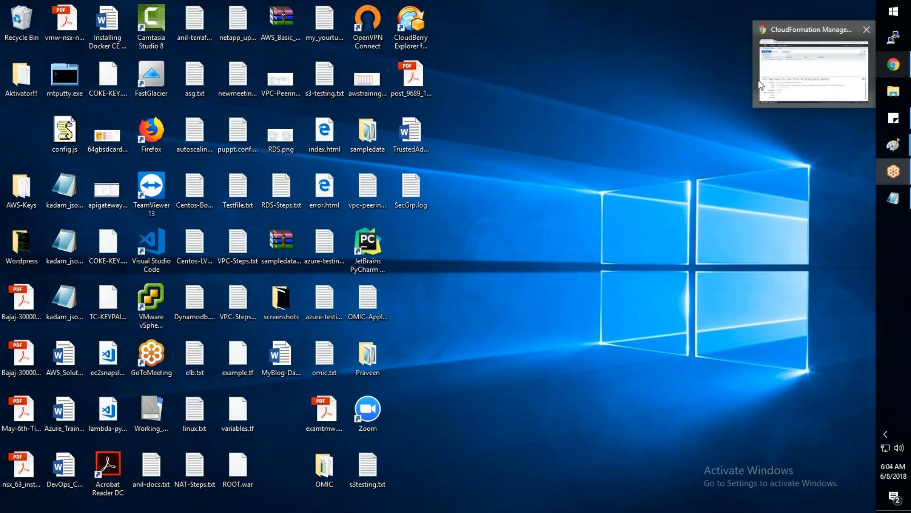
click(761, 85)
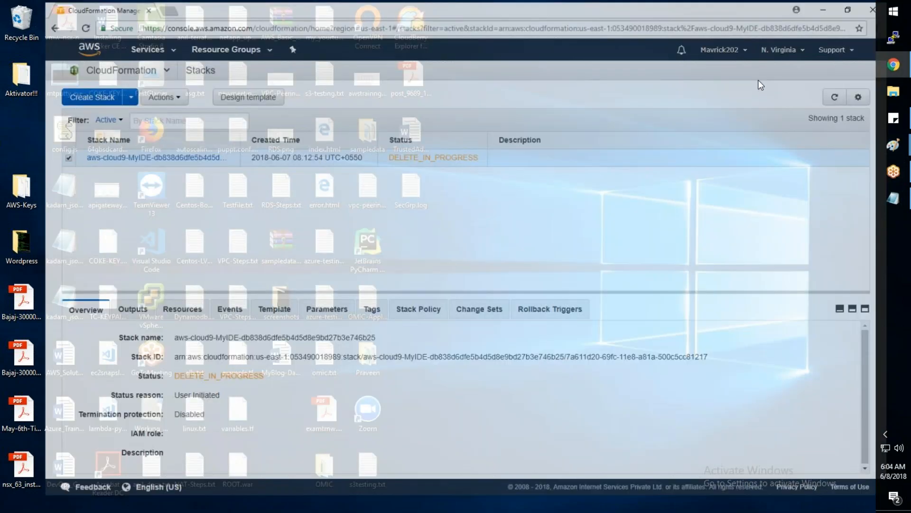
text(aws clo)
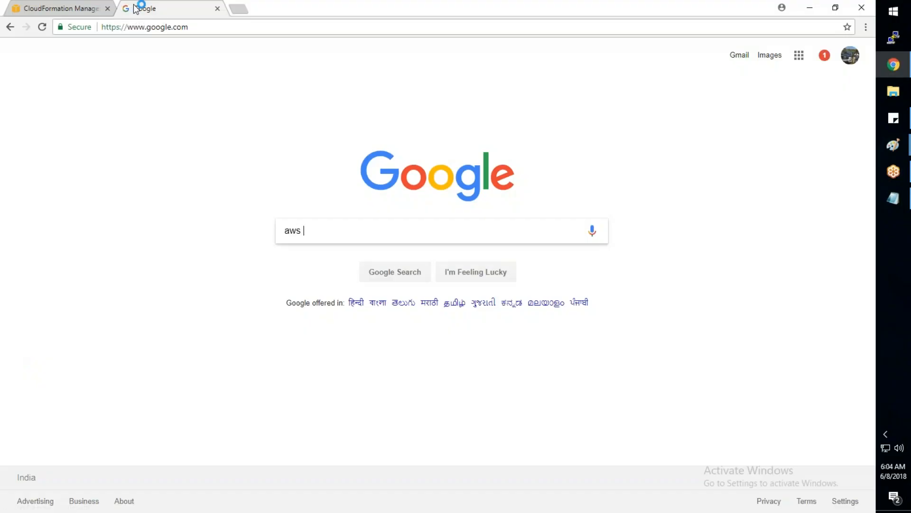
key(Down)
key(Down)
key(BackSpace)
key(BackSpace)
key(BackSpace)
key(BackSpace)
key(BackSpace)
key(BackSpace)
key(BackSpace)
key(BackSpace)
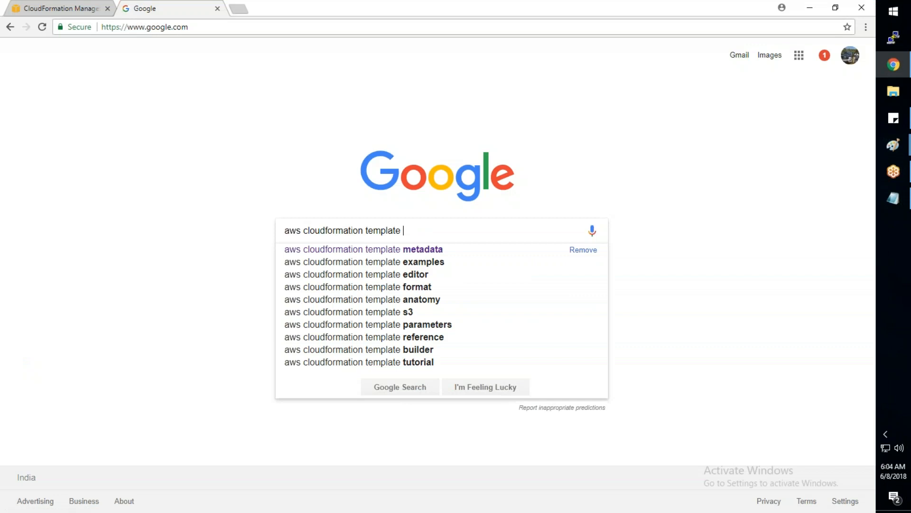
text(e)
text(x)
key(Down)
key(Return)
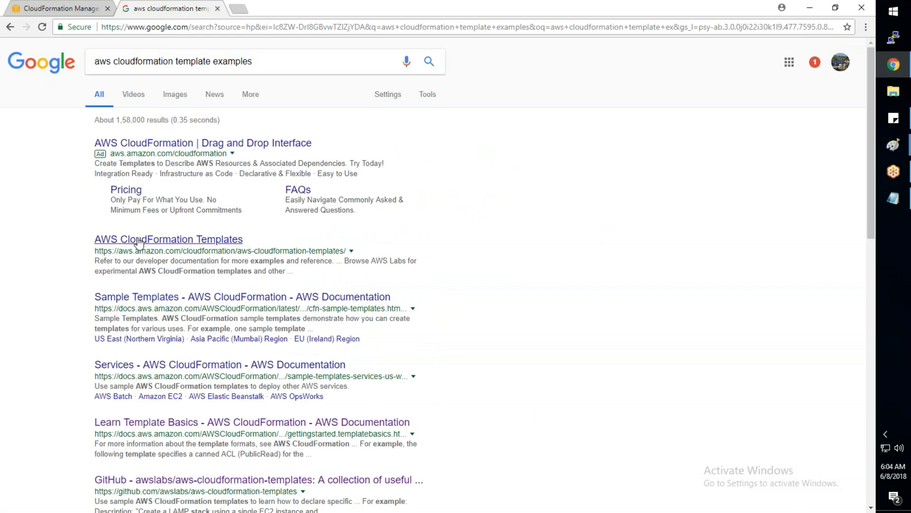
- Open the AWS CloudFormation Templates and awslabs GitHub results in separate new tabs, and bring the GitHub repository into view
ctrl+click(138, 242)
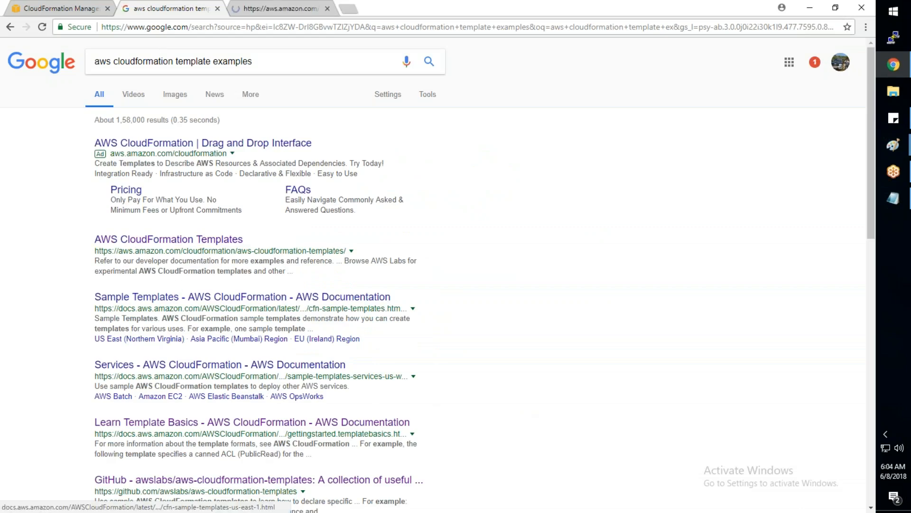
scroll(138, 334, down, 1)
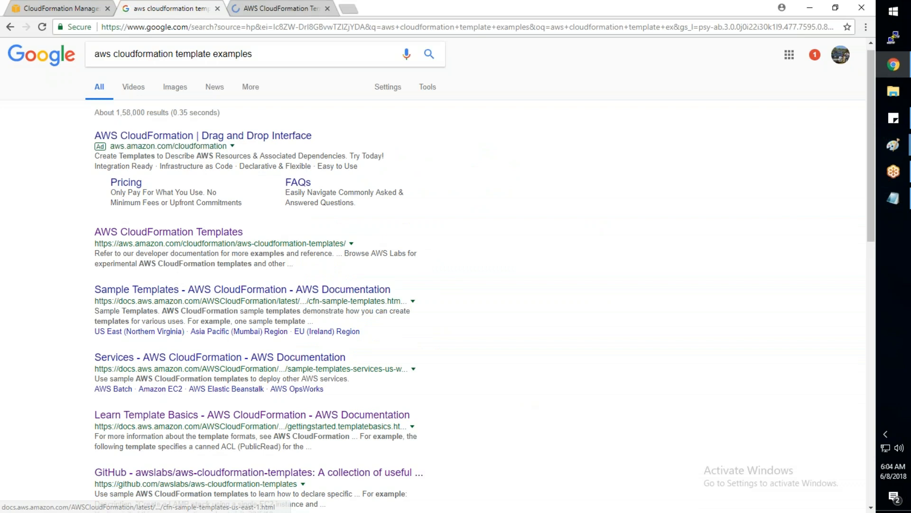
ctrl+click(138, 331)
scroll(138, 332, down, 2)
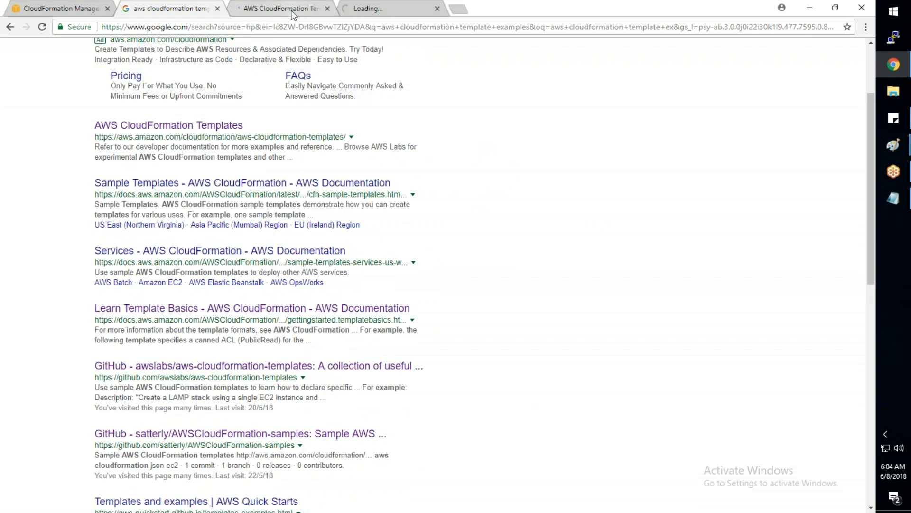
click(287, 9)
key(ctrl+Tab)
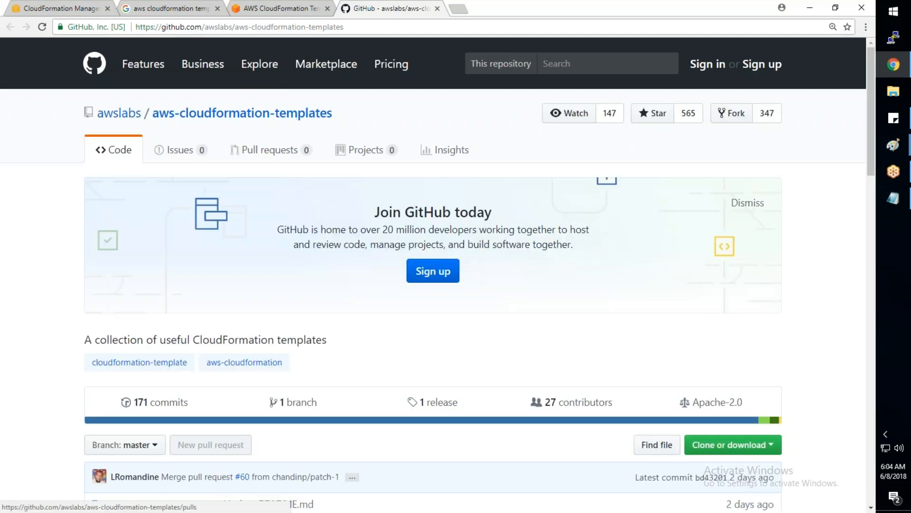
- Look over the aws-cloudformation-templates repository's file list and select its web address
scroll(437, 276, down, 4)
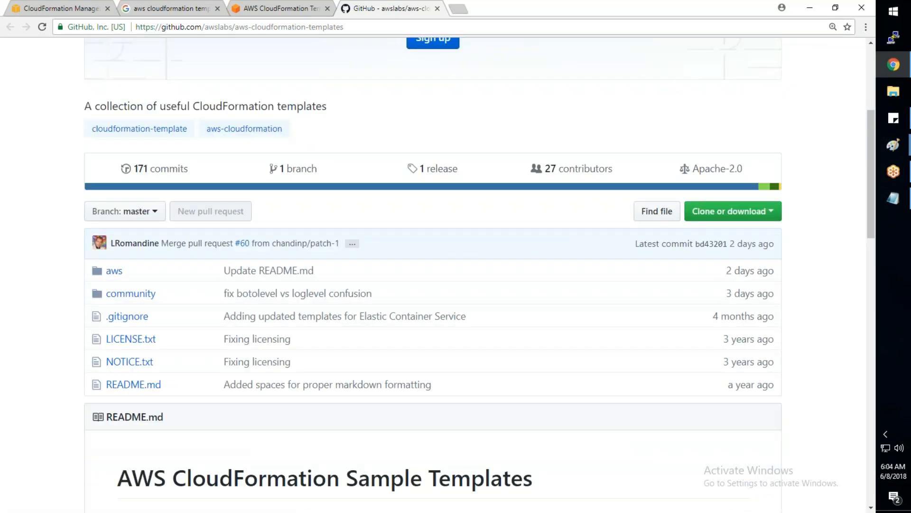
scroll(142, 230, down, 1)
scroll(142, 230, up, 4)
click(284, 27)
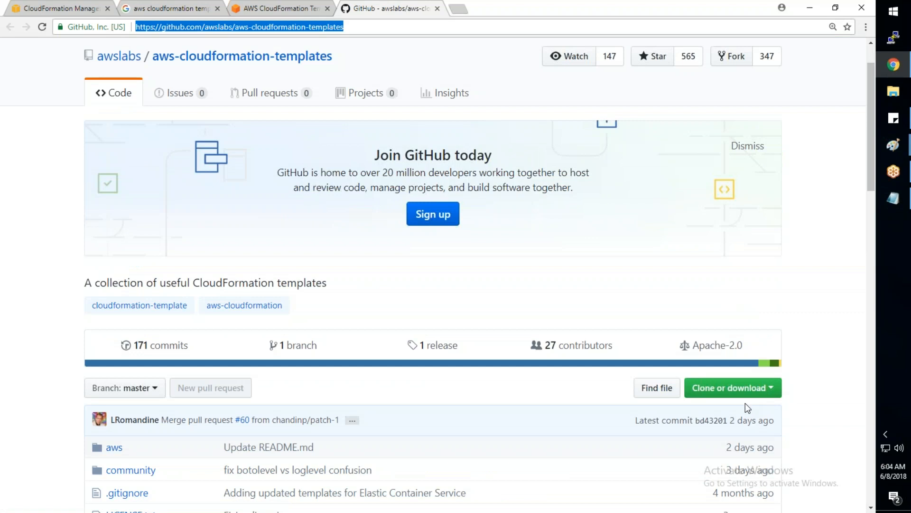
click(731, 366)
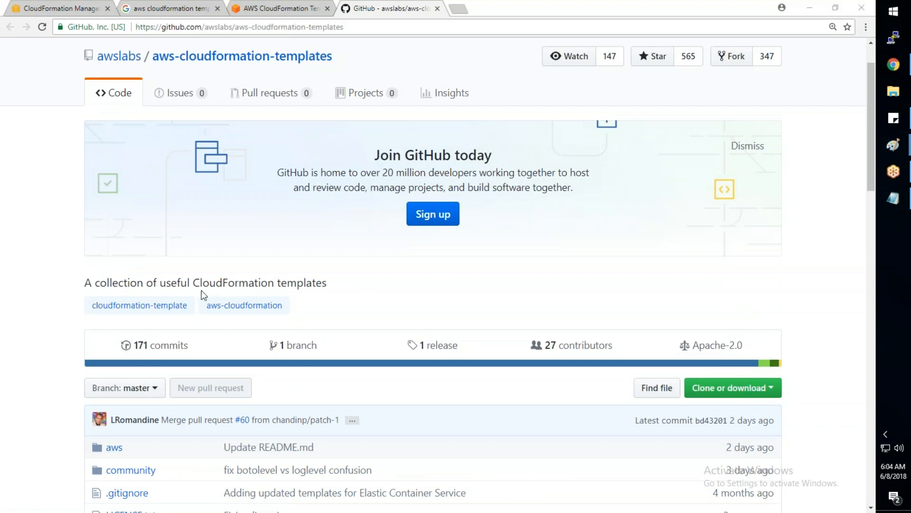
- Browse the repository to the aws/services/EC2 template folder
scroll(202, 290, up, 2)
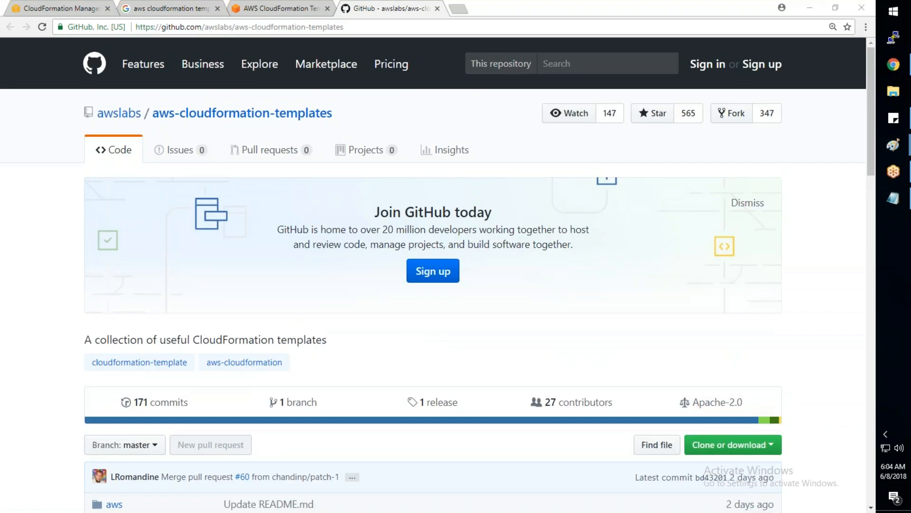
scroll(432, 275, down, 1)
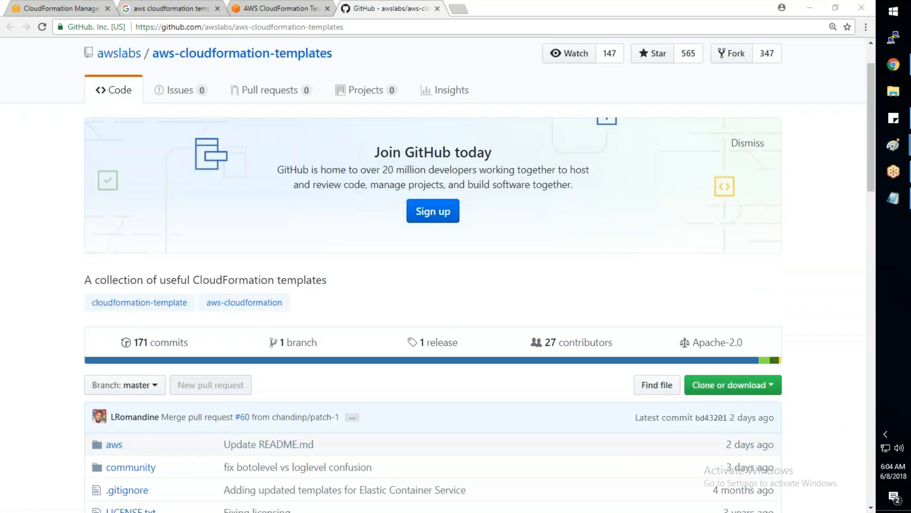
scroll(433, 276, down, 2)
click(113, 335)
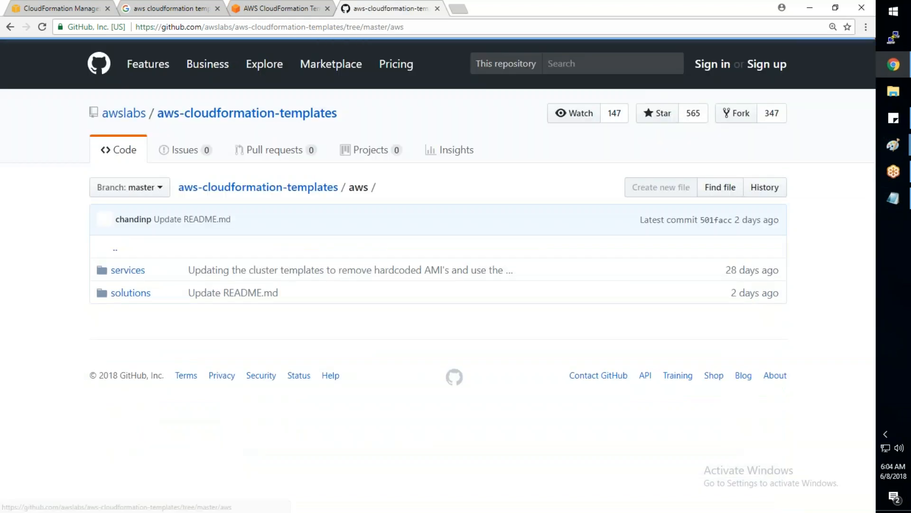
click(124, 271)
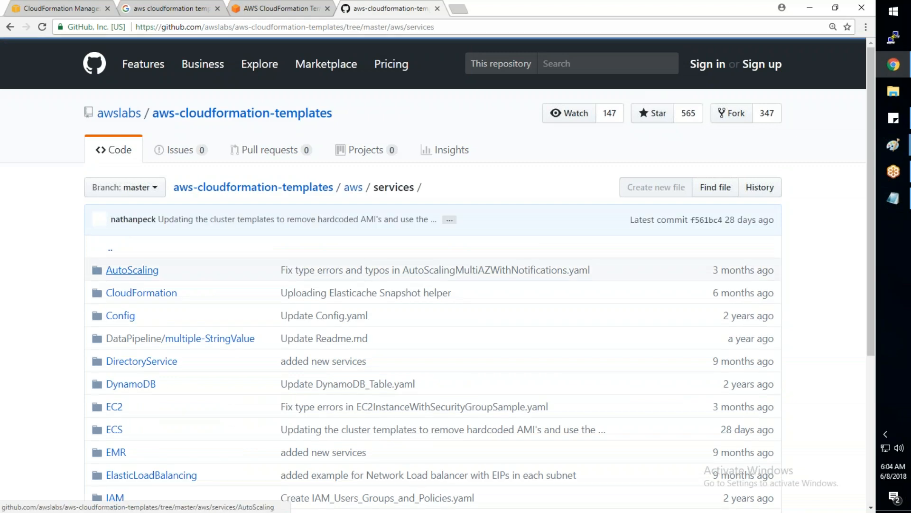
scroll(132, 269, down, 5)
click(114, 179)
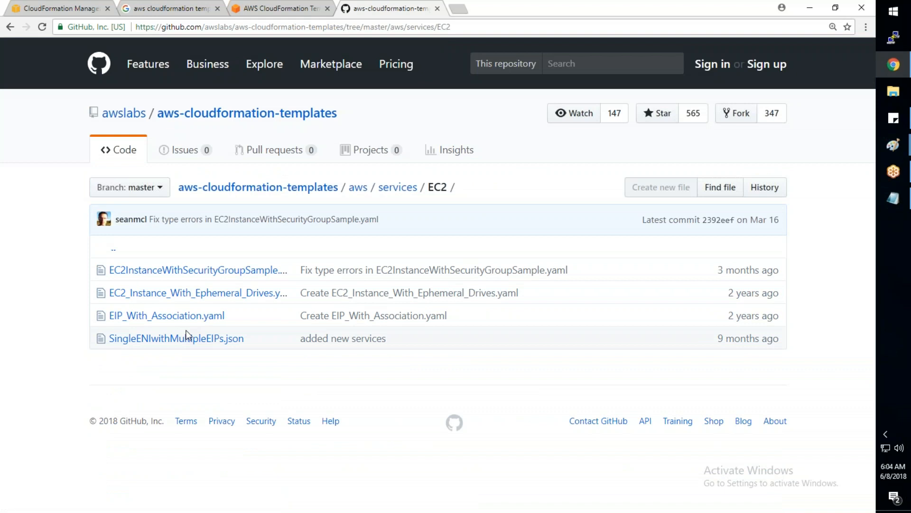
- Open EC2InstanceWithSecurityGroupSample.yaml in a new tab and examine the start of the template, including its Parameters section
middle_click(171, 270)
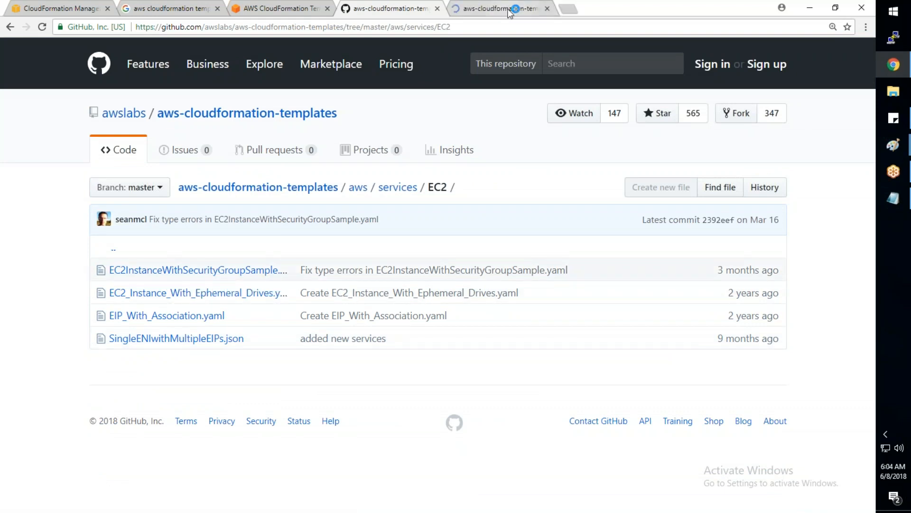
click(509, 10)
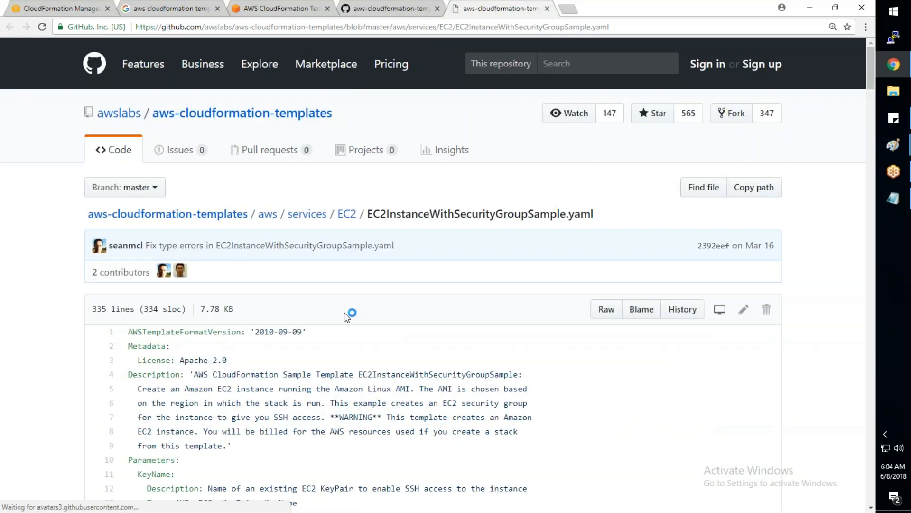
scroll(345, 316, down, 3)
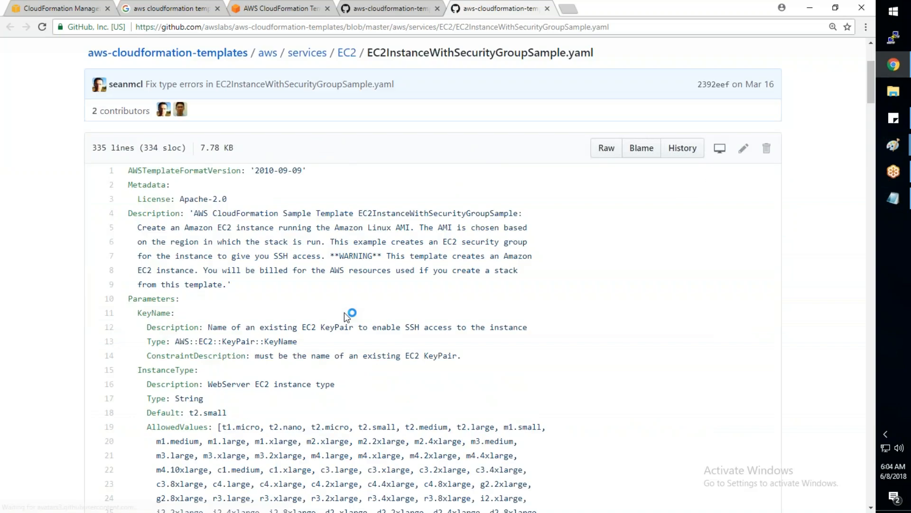
- Skim the instance type mappings in the EC2 sample template and close its tab
scroll(345, 316, down, 20)
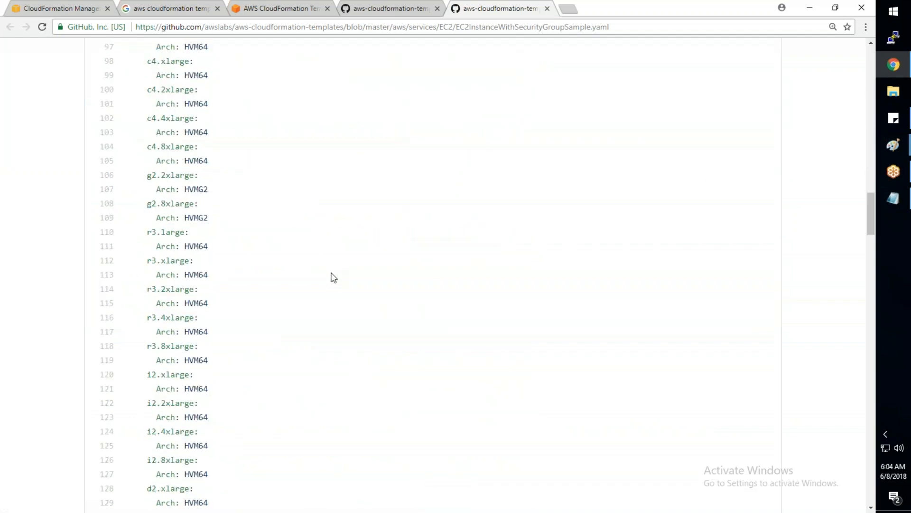
scroll(334, 278, down, 10)
key(ctrl+w)
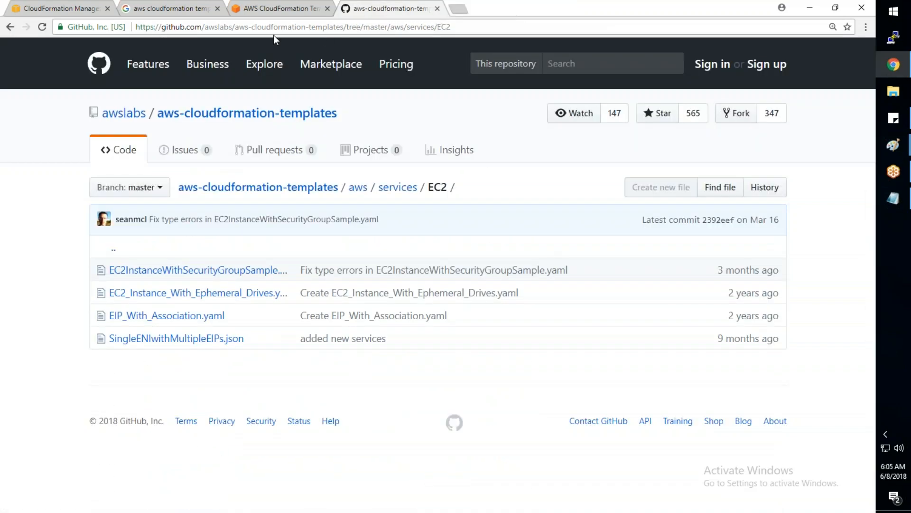
- Open the AWSCloudFormation-samples repository on GitHub and look through its list of sample templates
drag(205, 27, 450, 27)
text(satt)
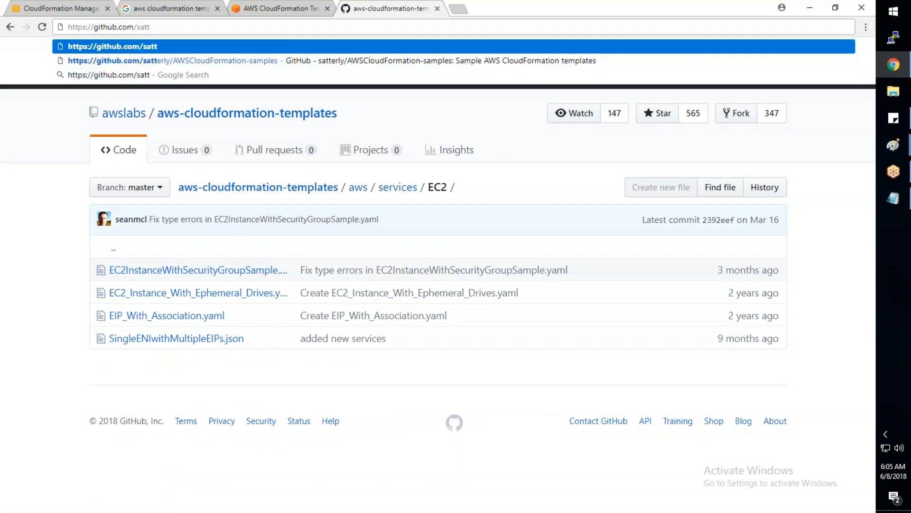
key(Down)
key(Return)
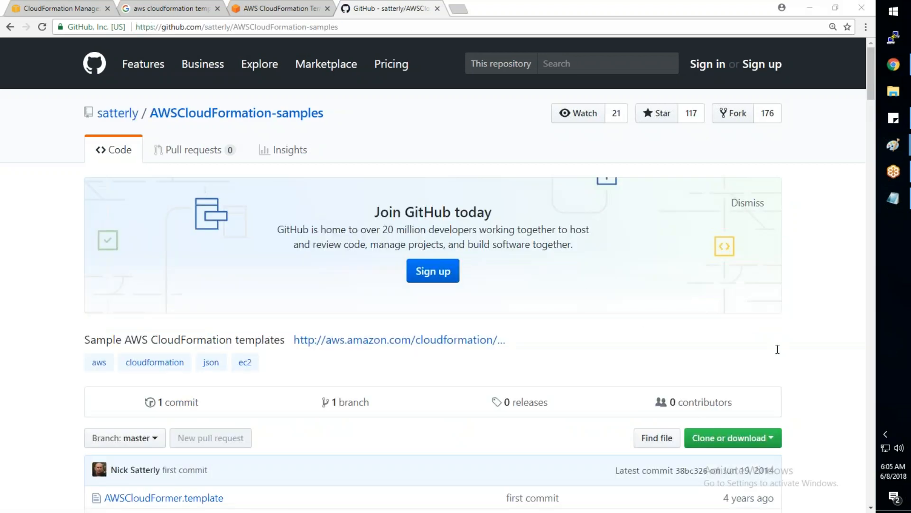
click(11, 330)
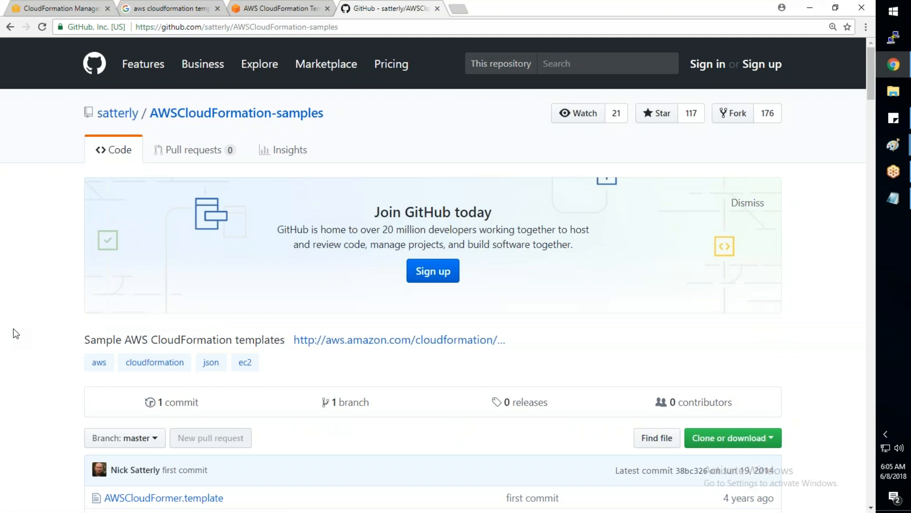
scroll(13, 328, down, 1)
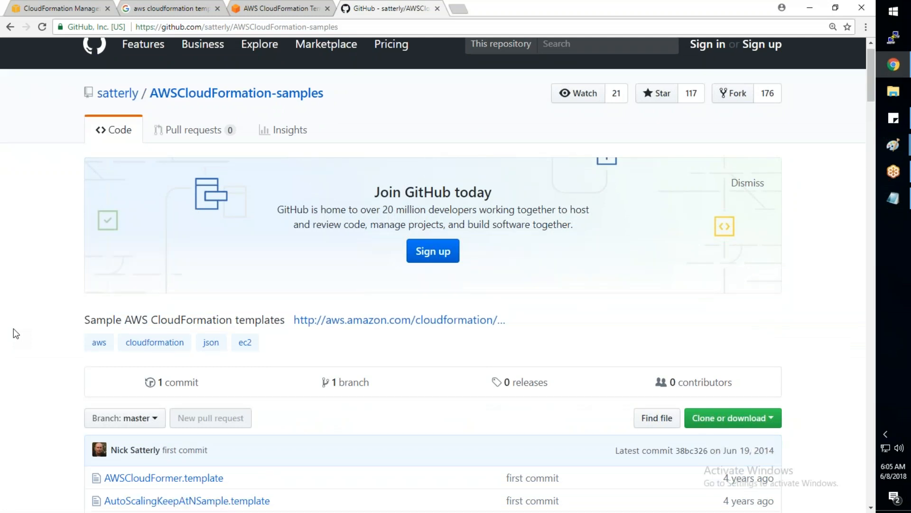
scroll(13, 328, down, 9)
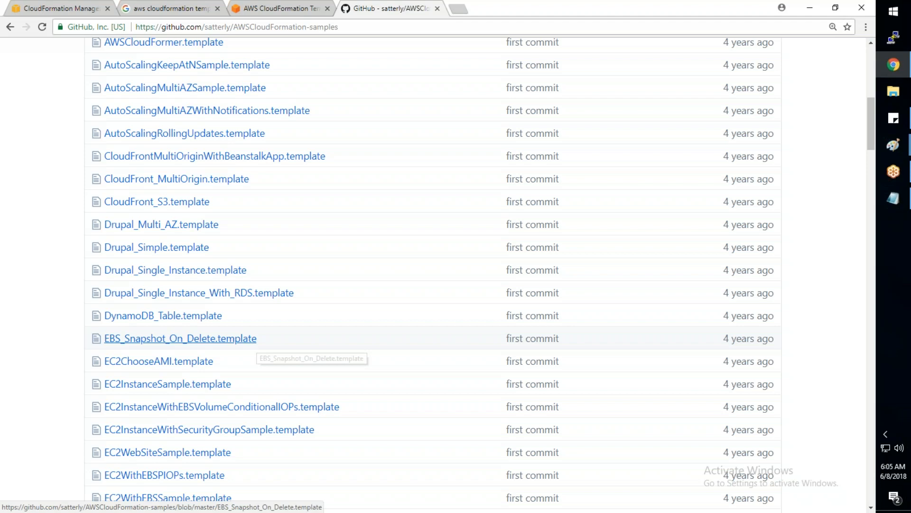
- Extract AWS_Basic_Infra.zip on the desktop into its own AWS_Basic_Infra folder and open that folder
key(super+d)
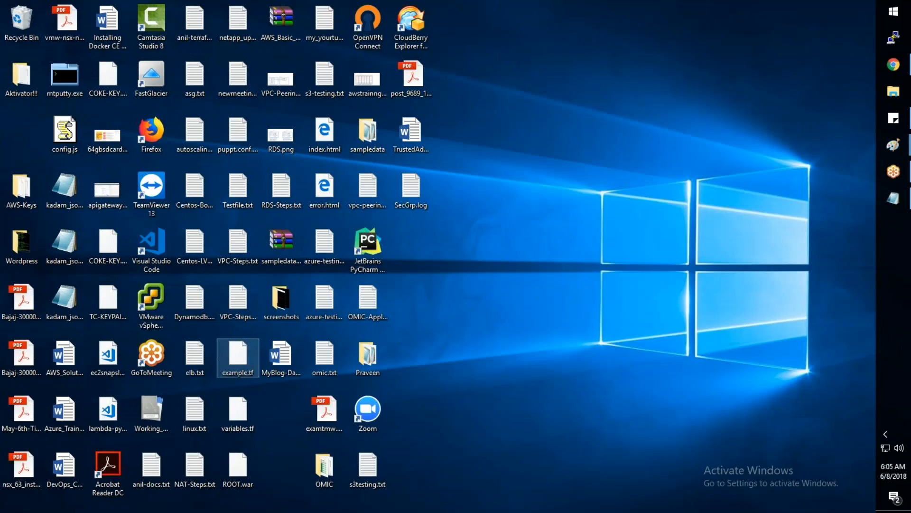
right_click(281, 47)
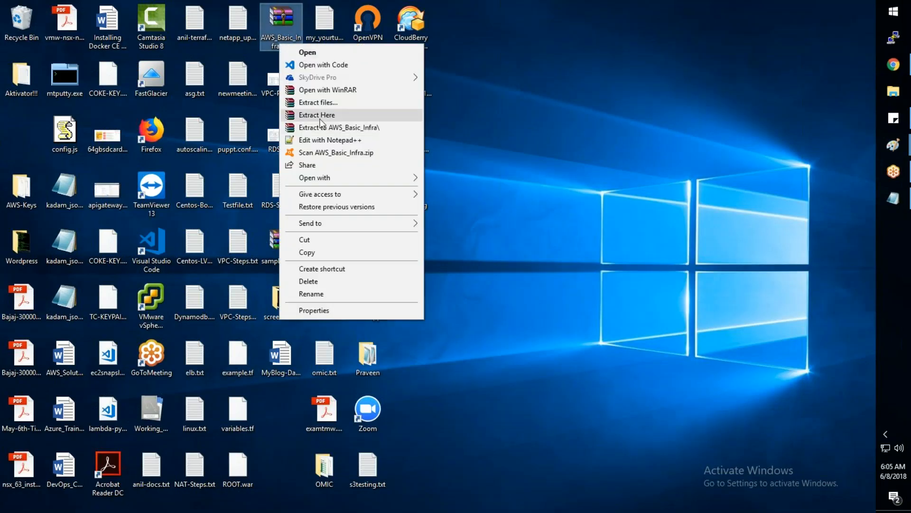
click(322, 128)
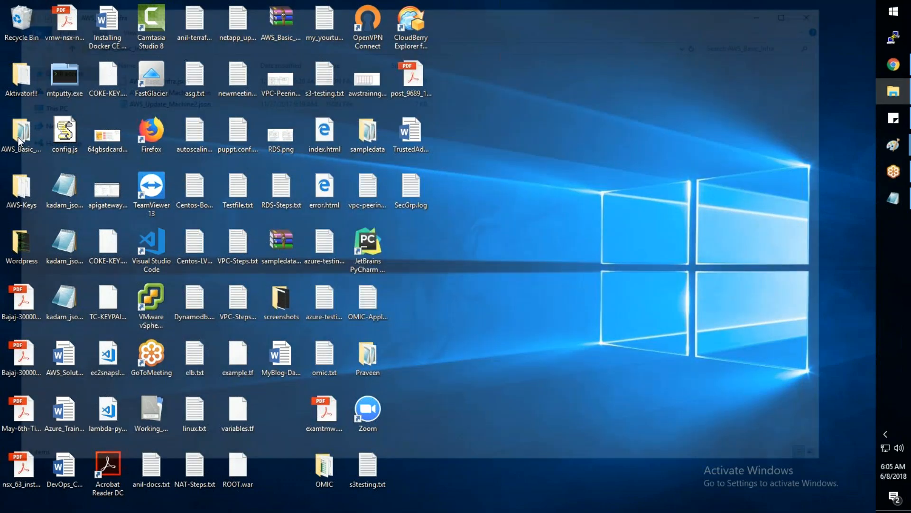
double_click(18, 138)
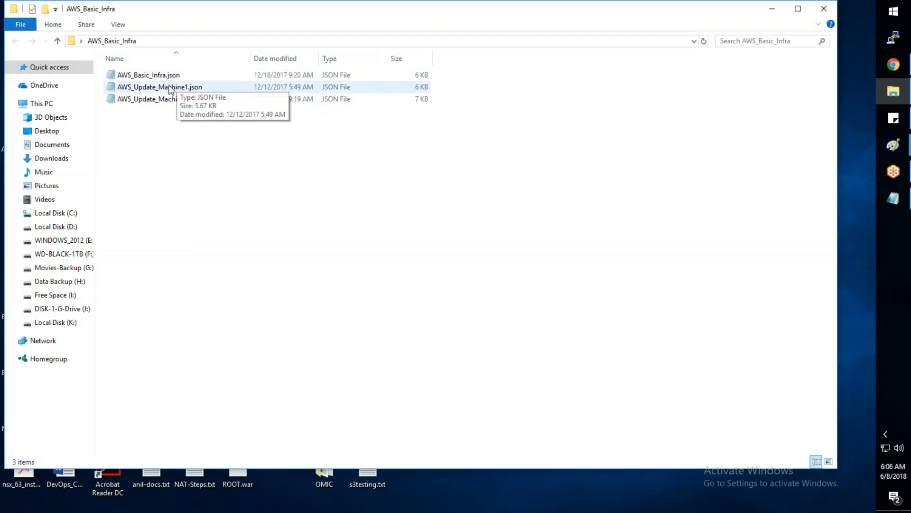
- Open AWS_Basic_Infra.json in Notepad++ for editing
click(147, 77)
right_click(147, 77)
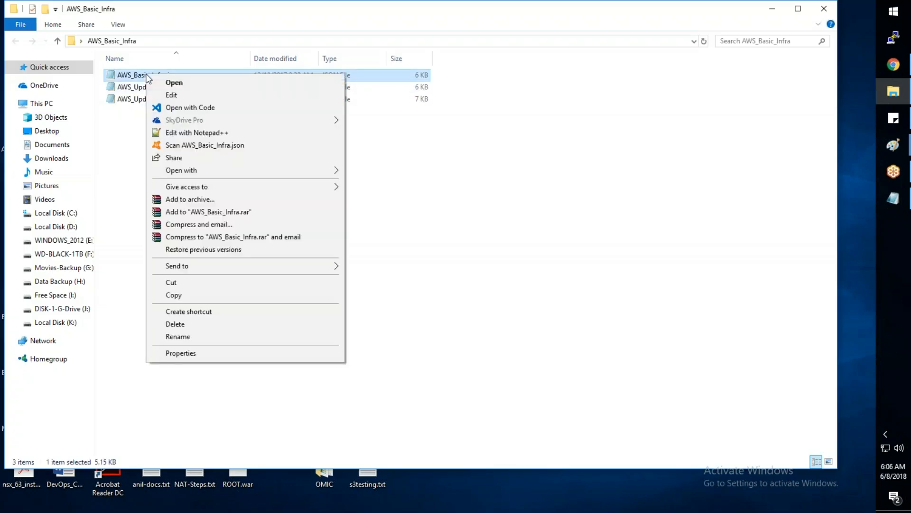
click(190, 133)
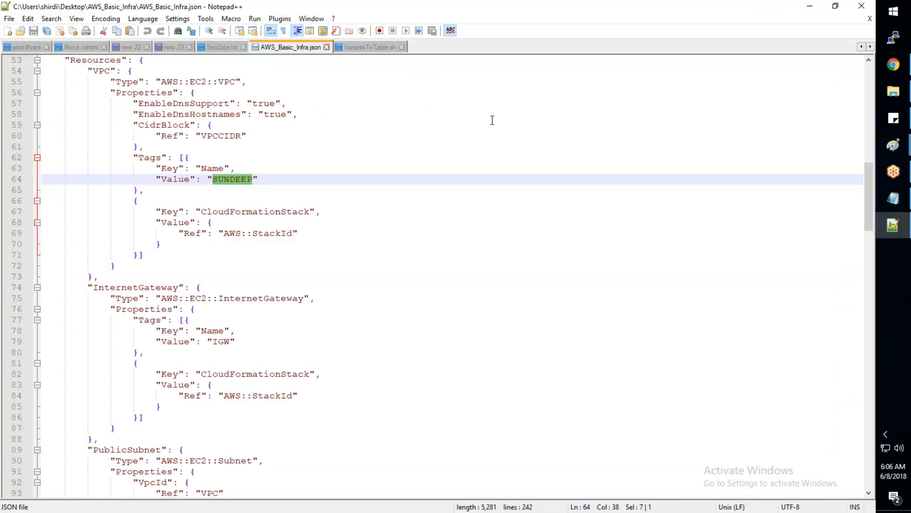
- Examine the beginning of the JSON template, including its format version, Description, Metadata and Parameters sections
click(470, 212)
scroll(447, 200, up, 4)
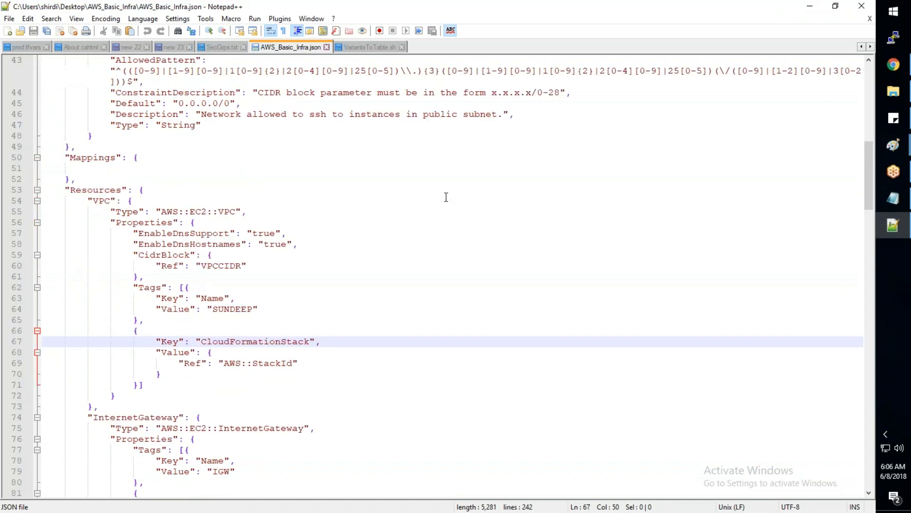
scroll(446, 197, up, 1)
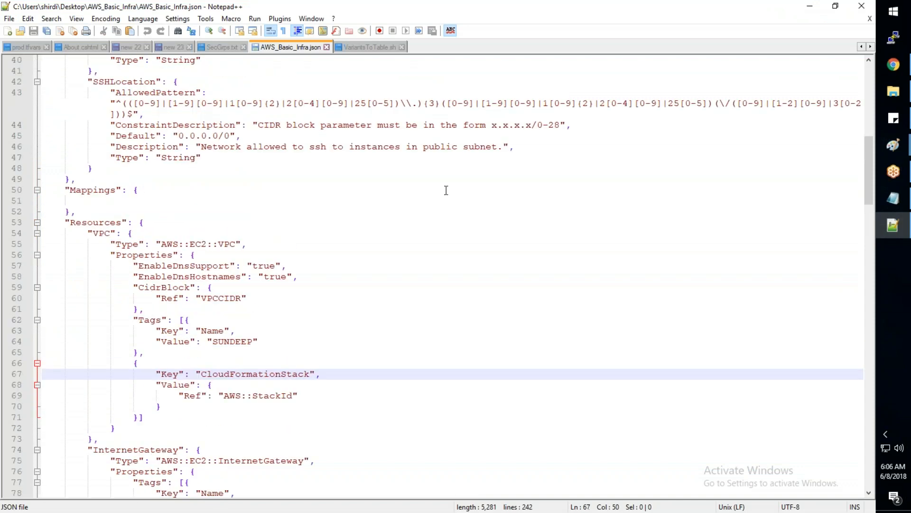
scroll(446, 191, up, 10)
scroll(447, 186, up, 3)
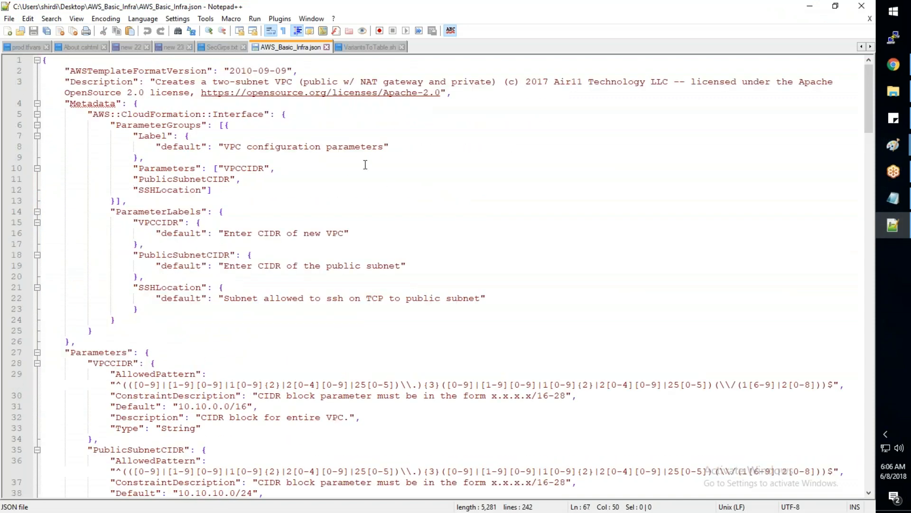
click(48, 61)
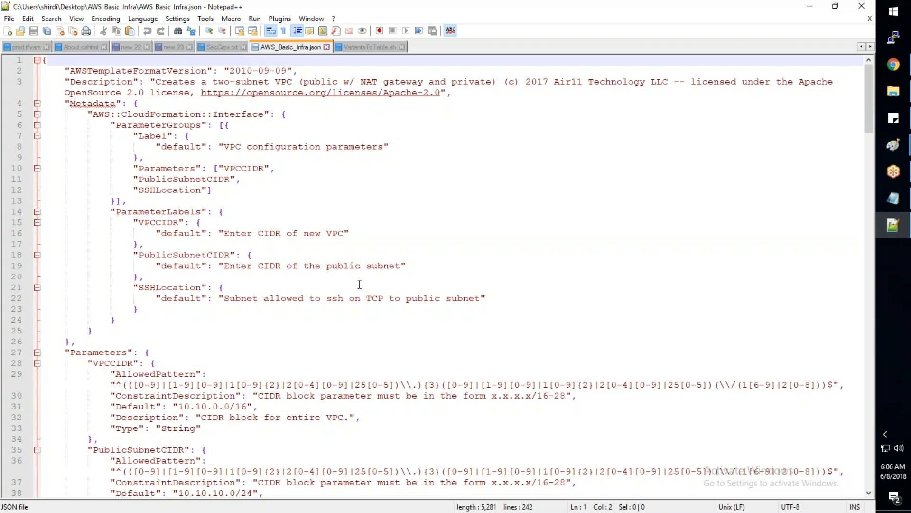
scroll(359, 284, down, 3)
scroll(359, 283, down, 4)
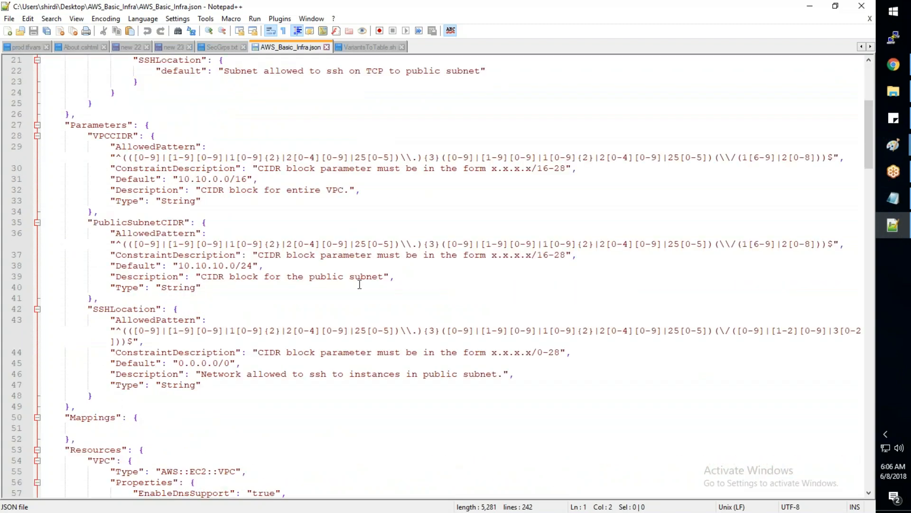
scroll(202, 218, up, 6)
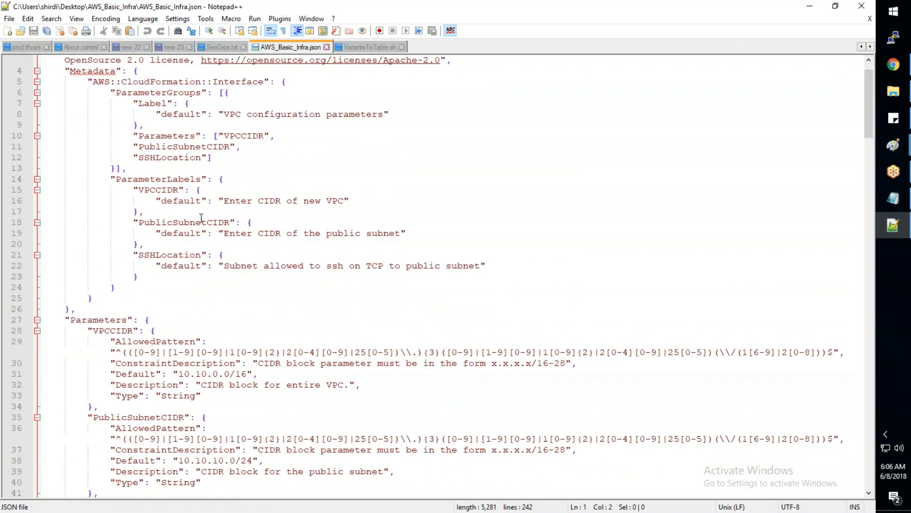
scroll(201, 218, up, 1)
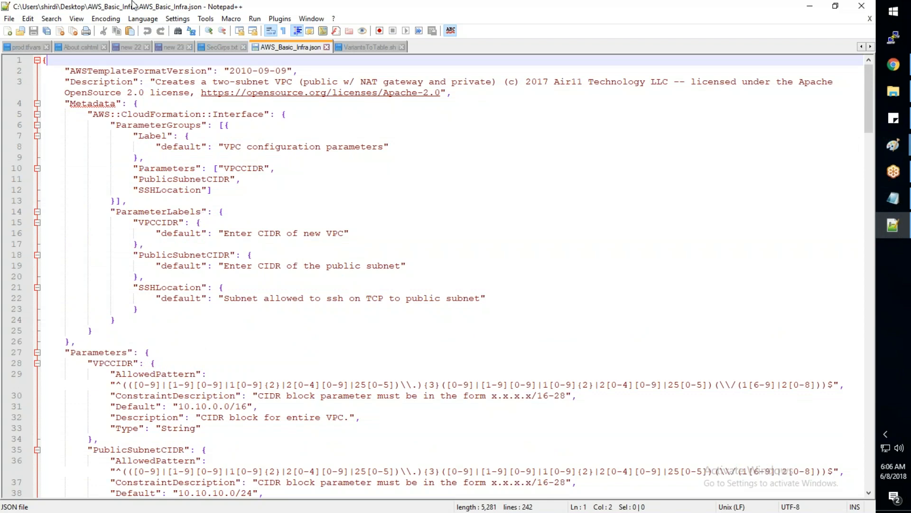
- Highlight the Metadata, Parameters and Resources section names one after another to point out the template's structure
click(65, 103)
drag(65, 103, 107, 101)
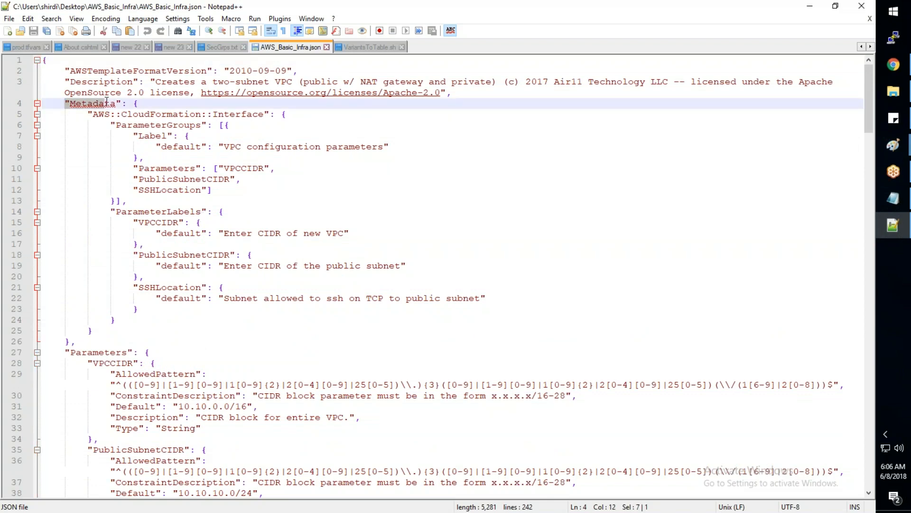
scroll(107, 101, down, 1)
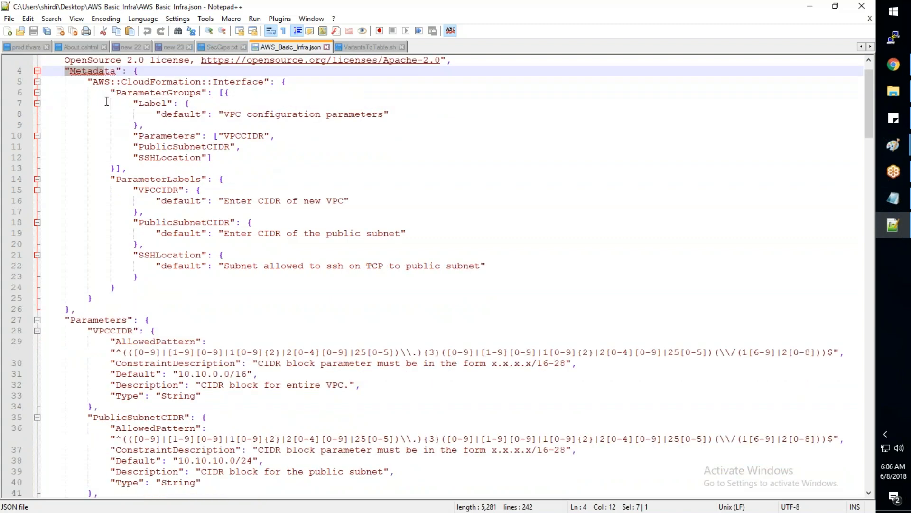
scroll(107, 101, down, 6)
drag(65, 125, 104, 125)
scroll(104, 125, down, 3)
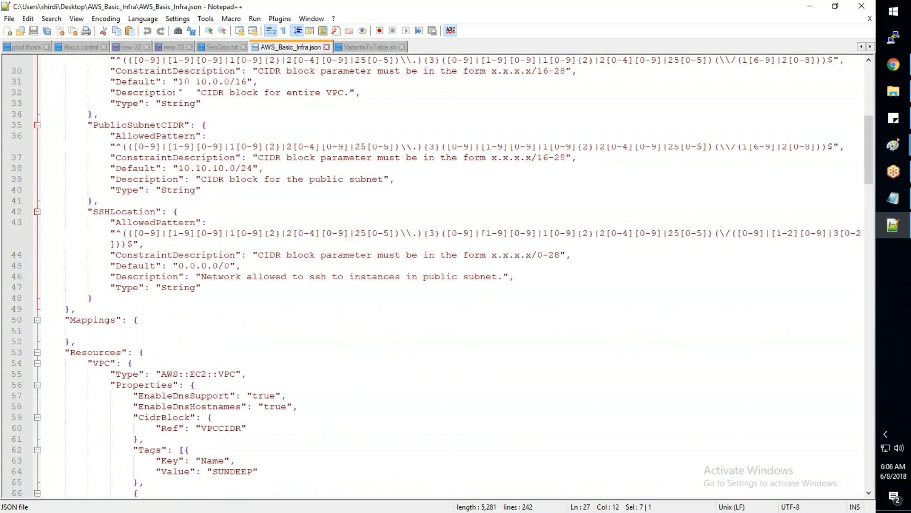
drag(65, 352, 116, 352)
- Review the Parameters section against Resources, extend the highlight over the Resources key, and highlight part of the Mappings key
scroll(193, 316, up, 5)
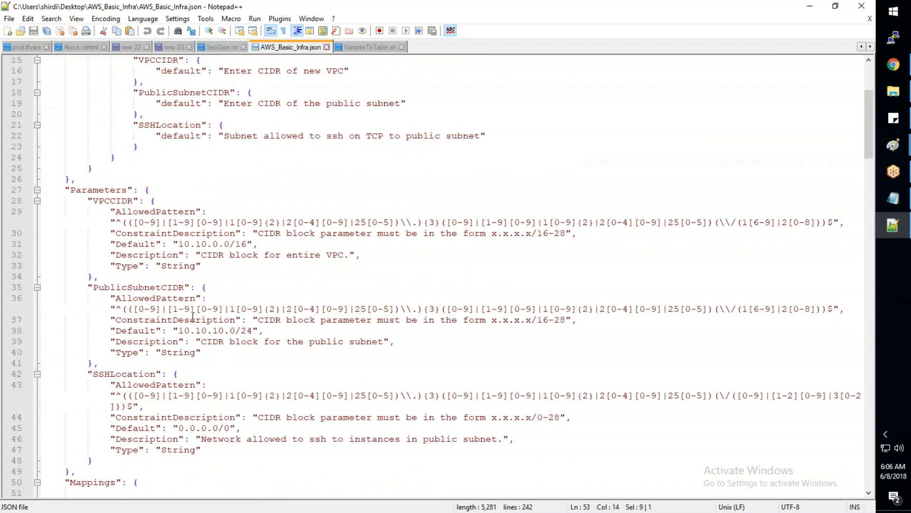
scroll(192, 303, down, 5)
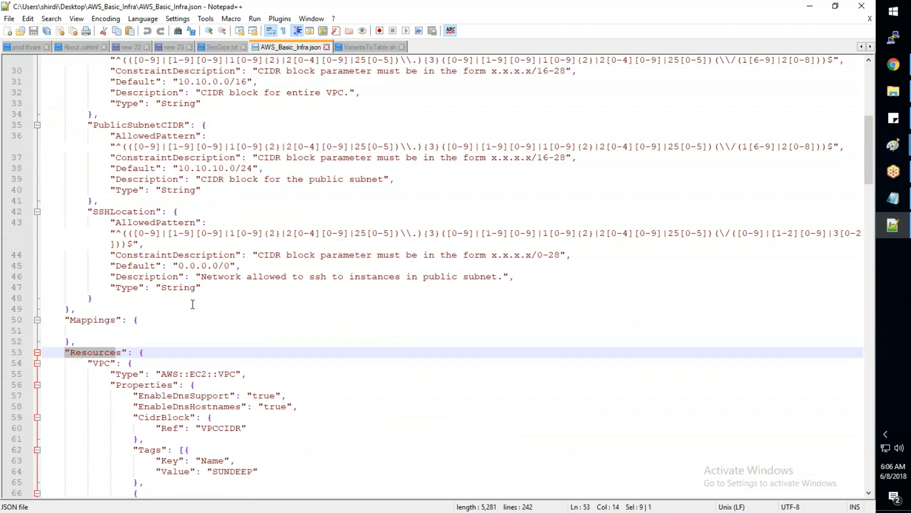
scroll(192, 303, down, 1)
scroll(192, 304, down, 3)
key(shift+Right)
key(shift+Right)
key(shift+Right)
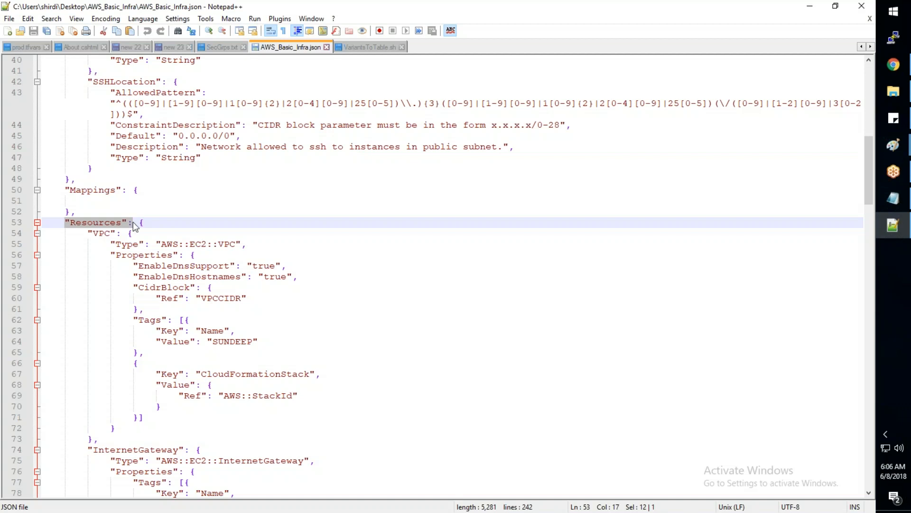
scroll(133, 221, up, 1)
drag(139, 223, 93, 222)
- Go back over the Metadata, Parameters and Mappings sections and highlight the opening line of Parameters
scroll(199, 266, up, 6)
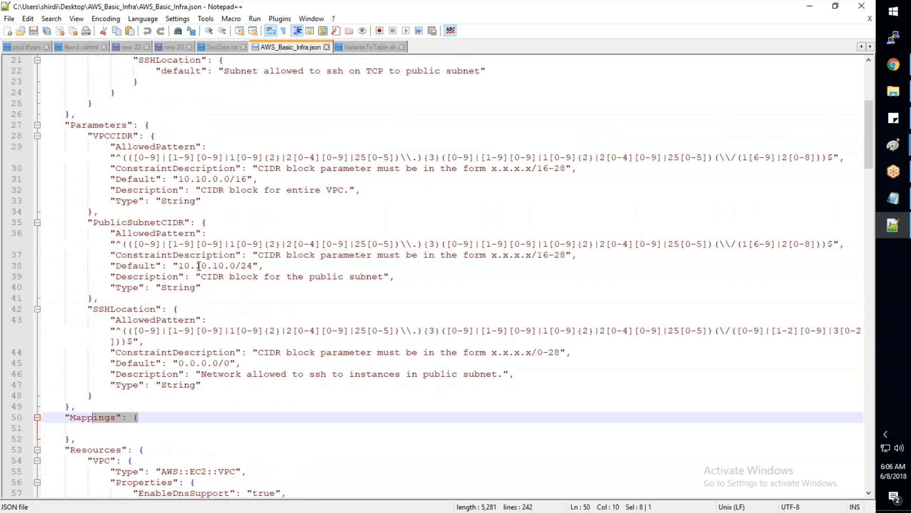
scroll(198, 266, up, 2)
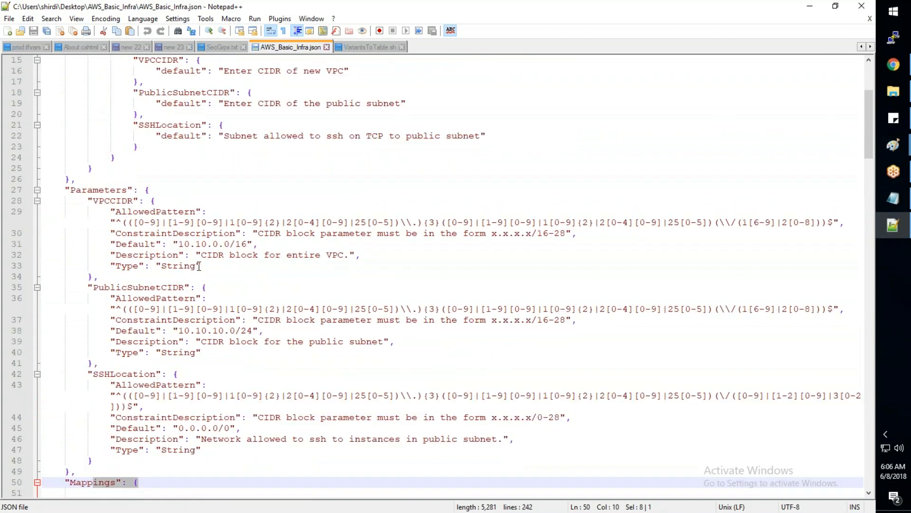
scroll(198, 265, up, 5)
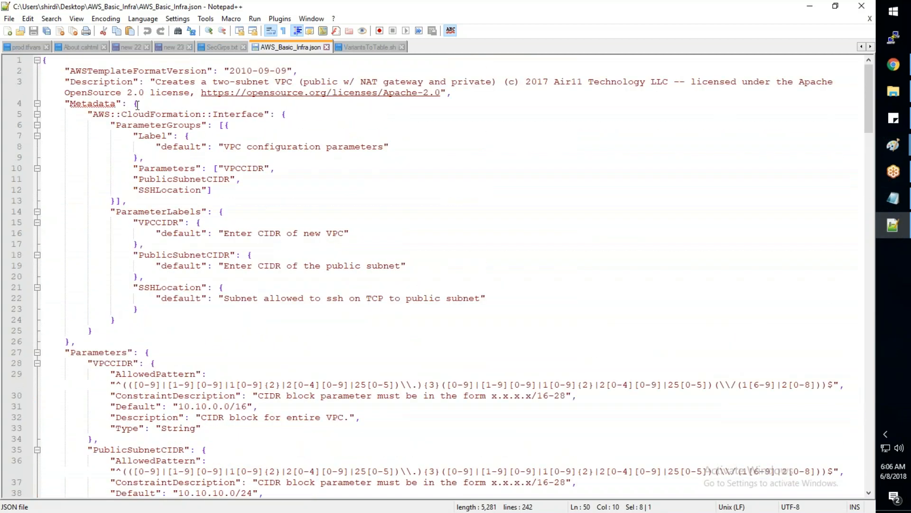
scroll(168, 141, down, 5)
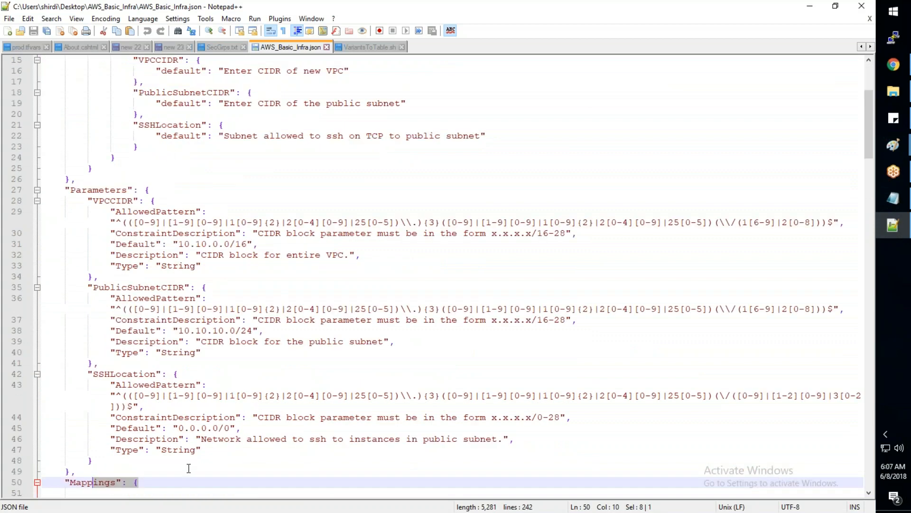
scroll(188, 468, down, 4)
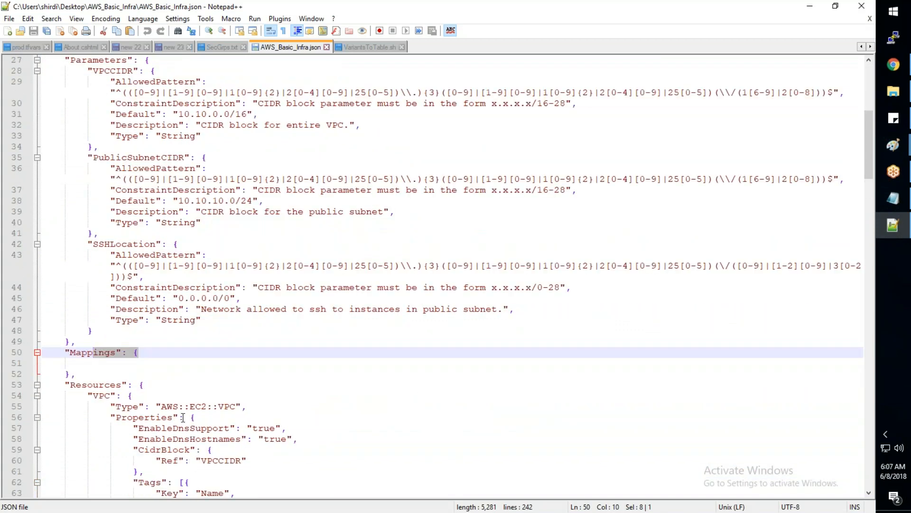
scroll(183, 418, up, 4)
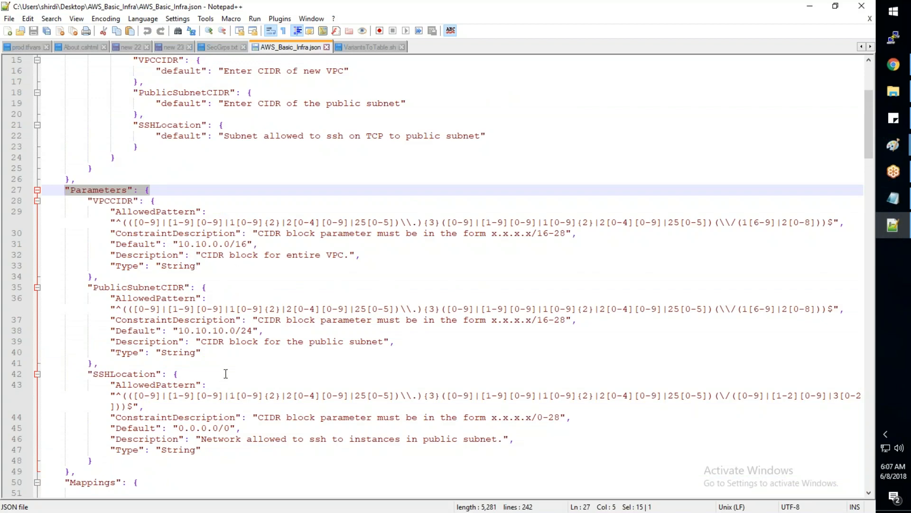
- Examine the VPC definition under Resources and select the value of its Name tag
scroll(226, 374, down, 6)
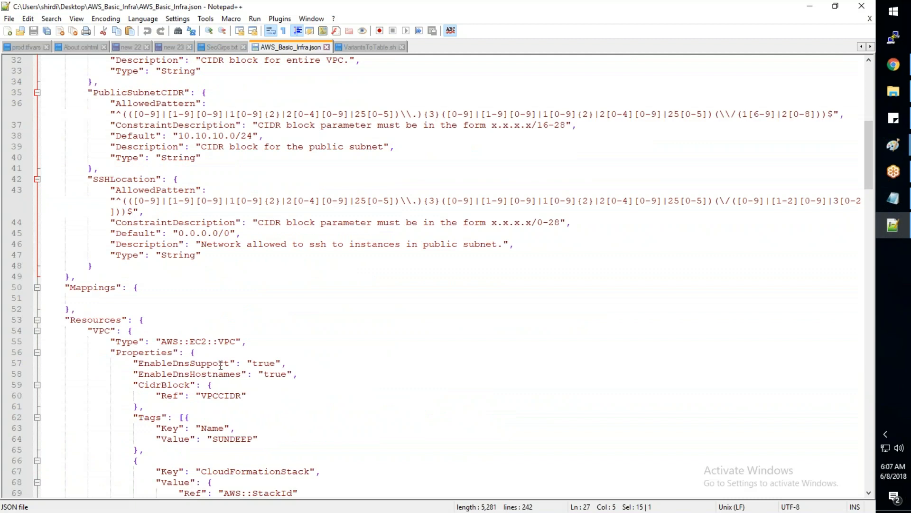
scroll(220, 366, down, 1)
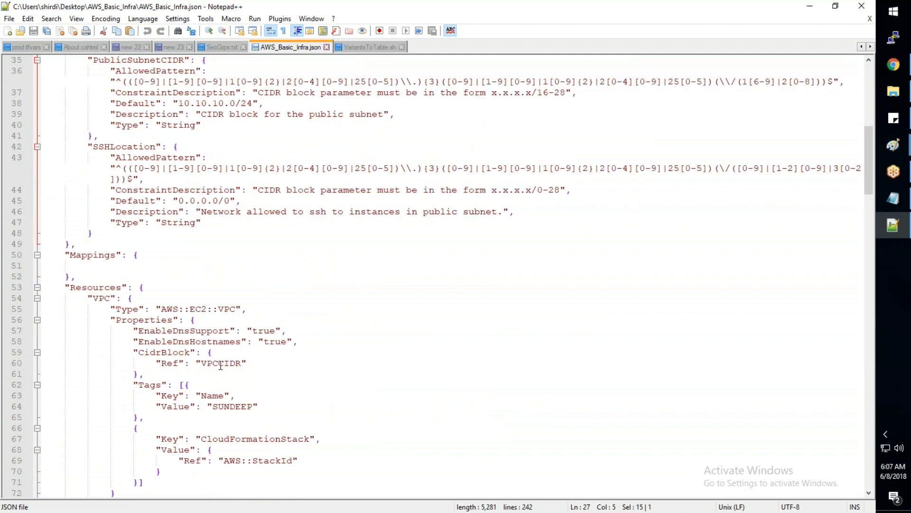
scroll(221, 366, down, 4)
double_click(230, 244)
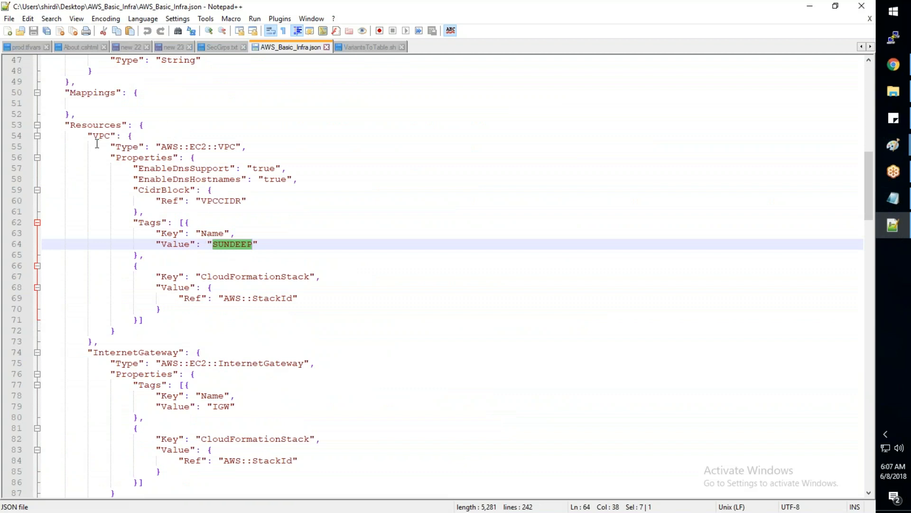
- Review the remaining resources and the Outputs section, and return to the SSHLocation parameter at the end of Parameters
scroll(97, 143, down, 1)
scroll(97, 144, down, 3)
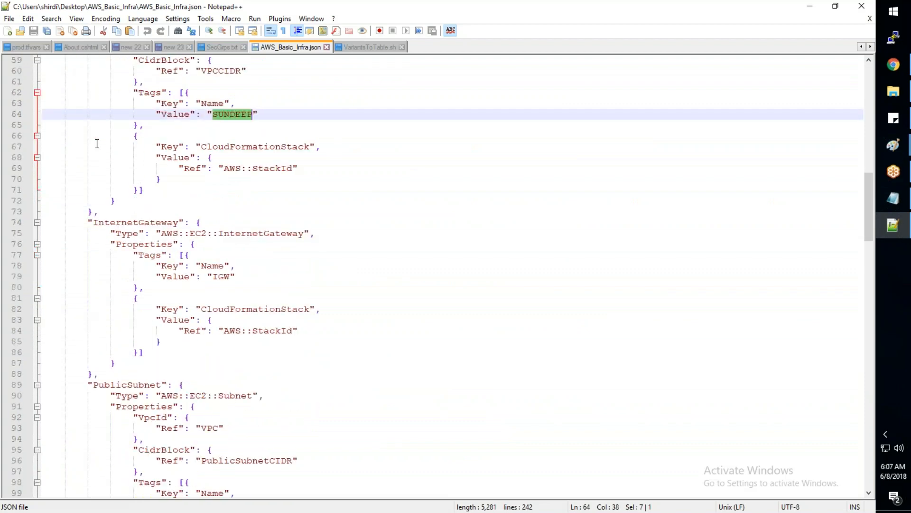
scroll(97, 143, down, 14)
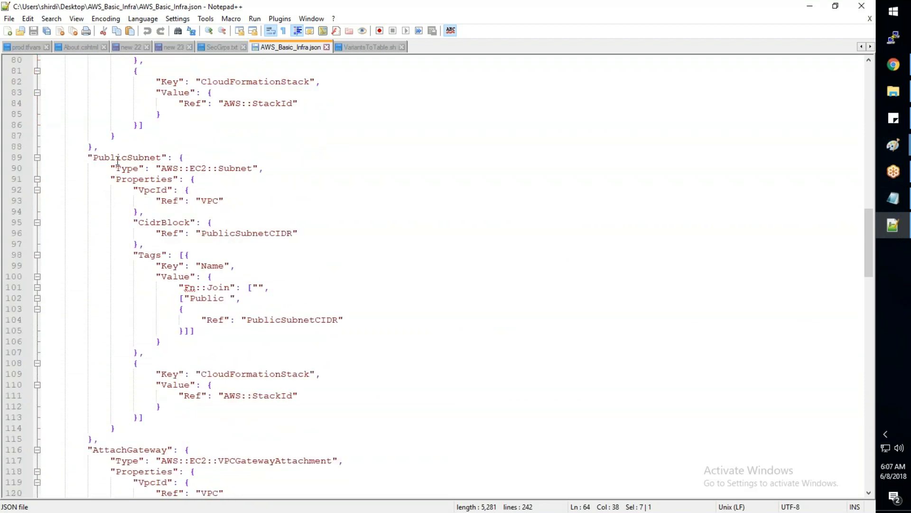
scroll(117, 160, down, 1)
scroll(118, 161, down, 7)
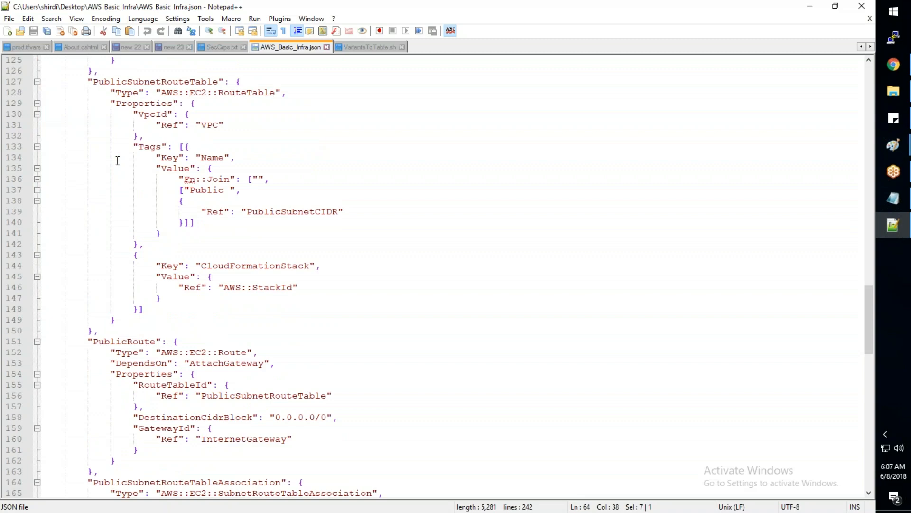
scroll(117, 161, down, 20)
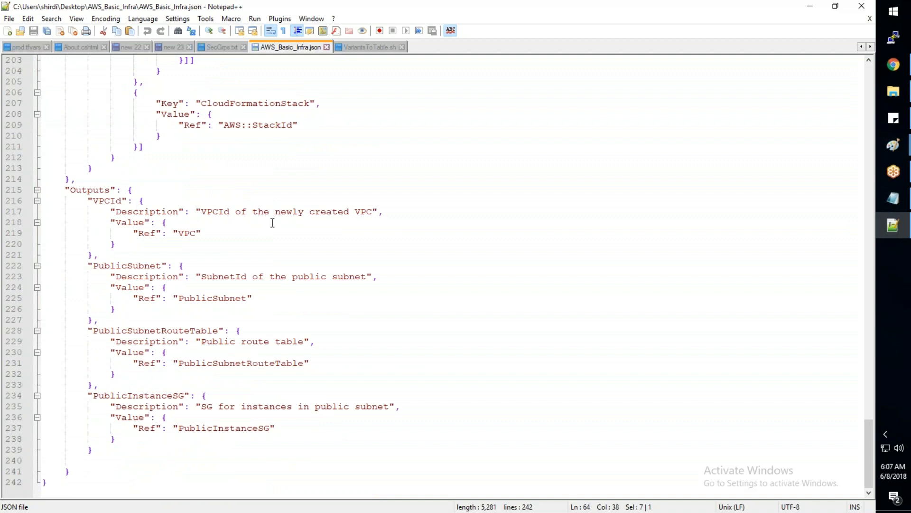
scroll(273, 223, up, 7)
scroll(272, 223, up, 20)
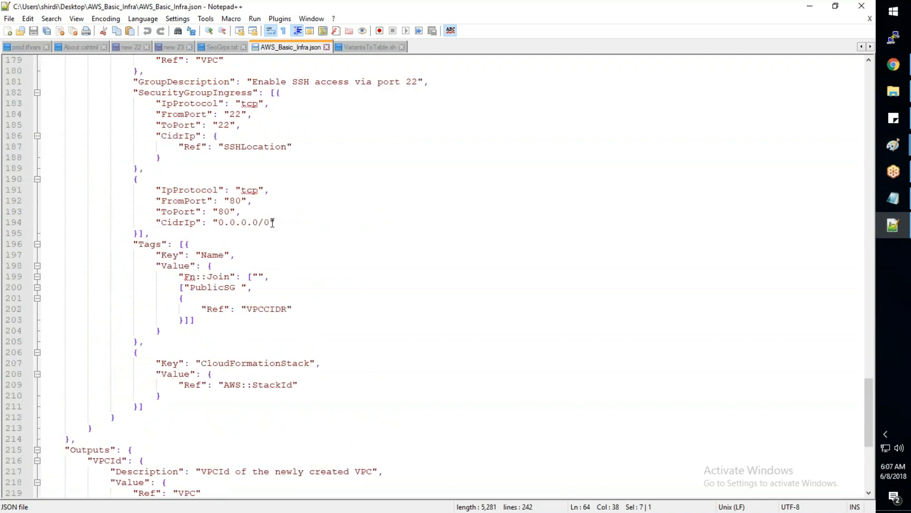
scroll(272, 222, up, 12)
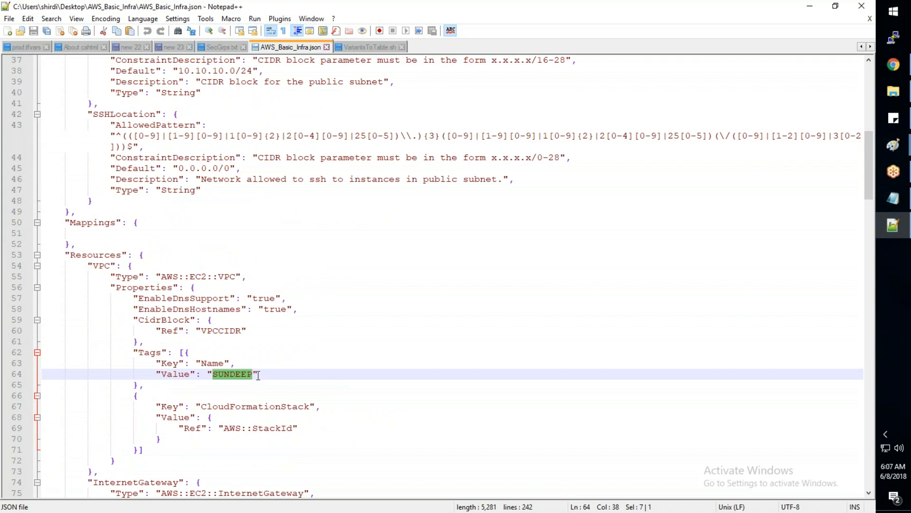
scroll(259, 370, up, 1)
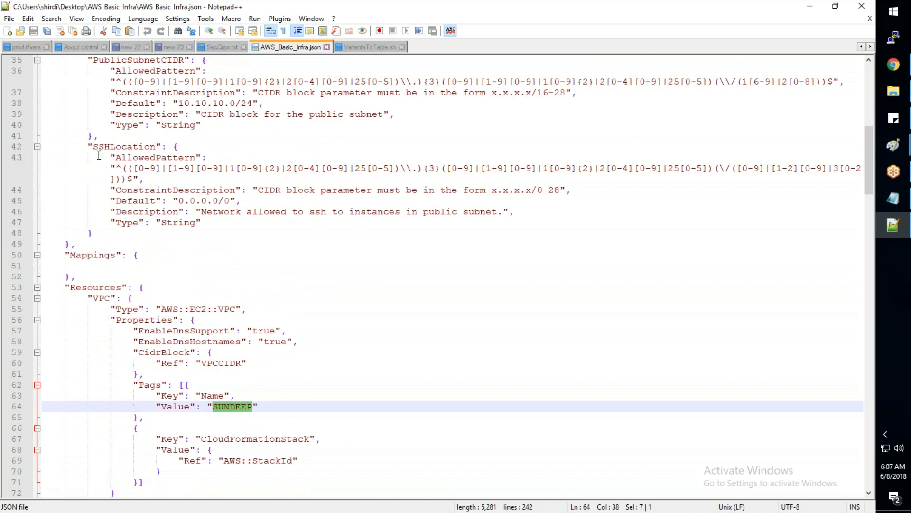
- Add a comma after the SSHLocation block and start a new parameter below it with the line "VPCNAME":{
click(105, 233)
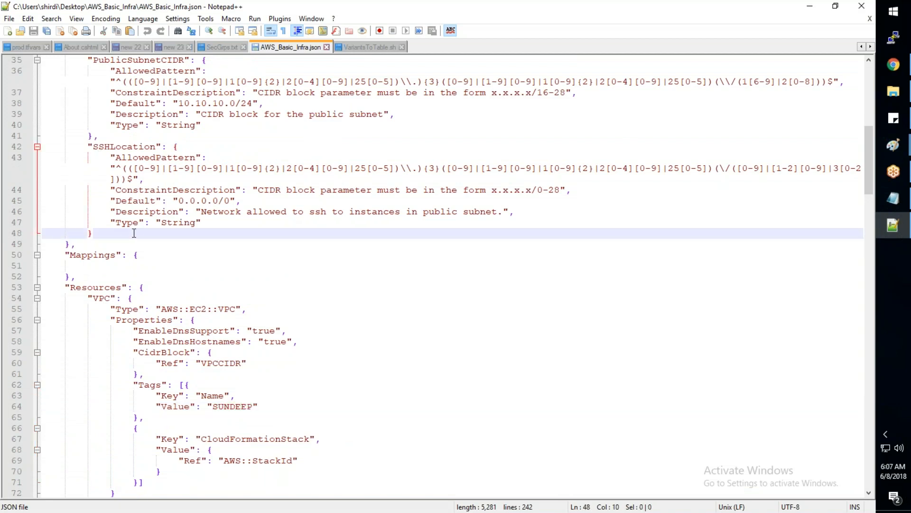
text(,)
key(Return)
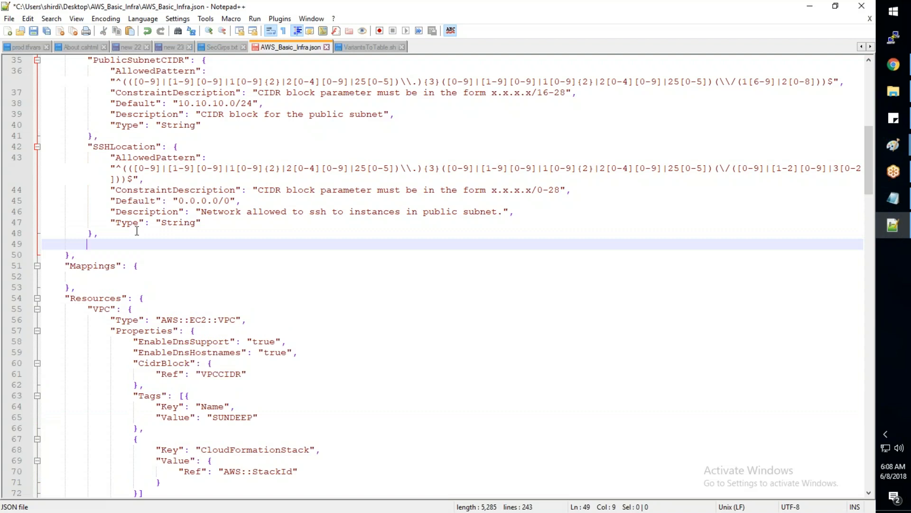
text(VPN)
key(BackSpace)
text(C)
key(Escape)
text(NAM)
key(BackSpace)
key(BackSpace)
key(BackSpace)
key(BackSpace)
key(BackSpace)
key(BackSpace)
text("VP)
key(BackSpace)
text(PCNA)
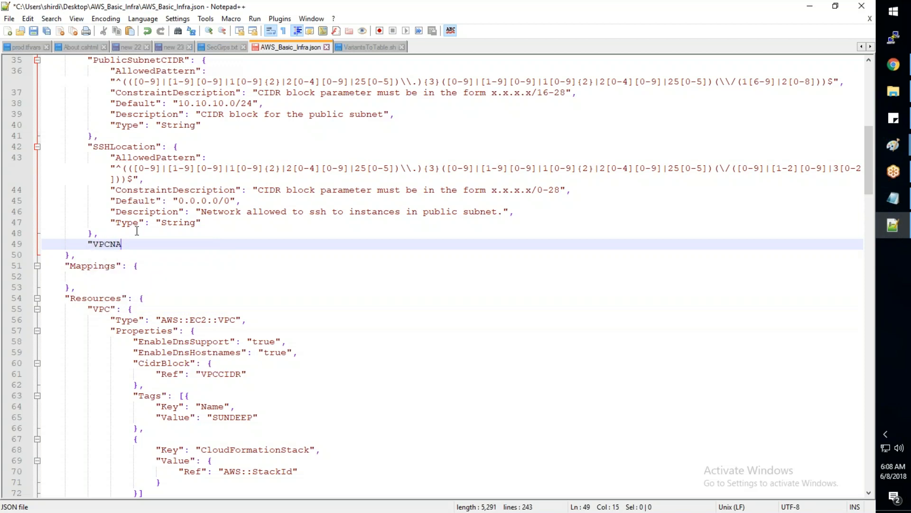
text(ME":{)
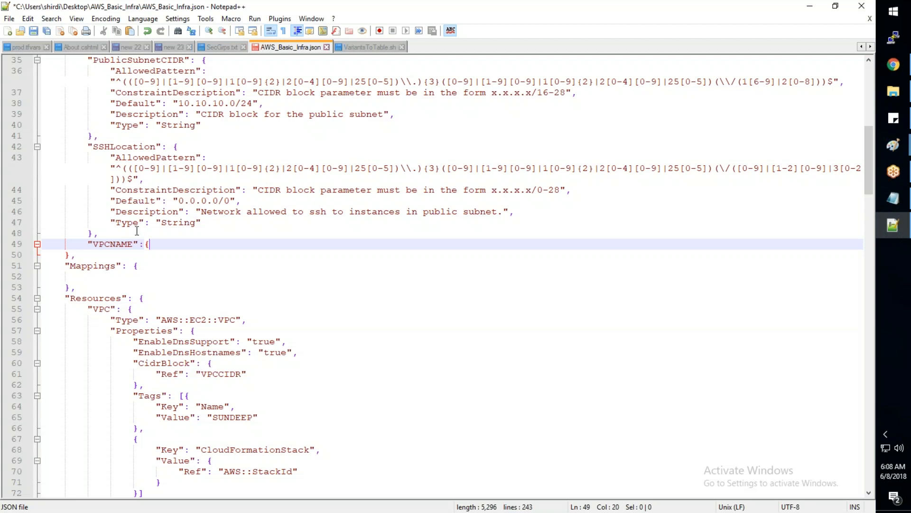
key(Return)
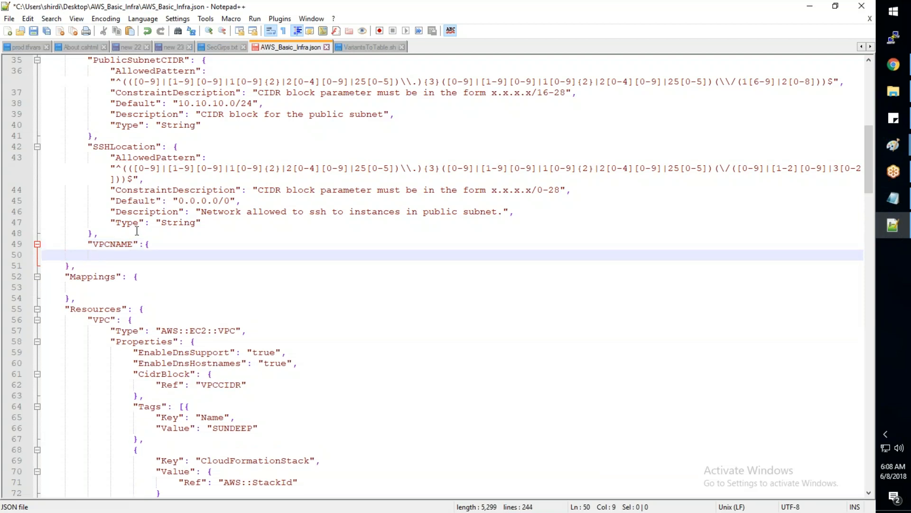
- Copy the "Type": "String" line from SSHLocation into the VPCNAME parameter and end it with a comma
drag(200, 223, 110, 223)
key(ctrl+c)
click(108, 255)
key(ctrl+v)
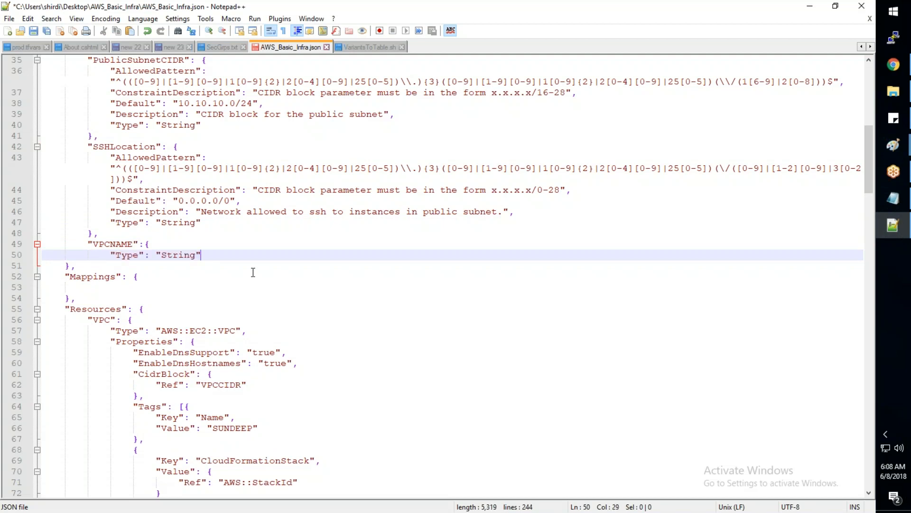
text(,)
key(Return)
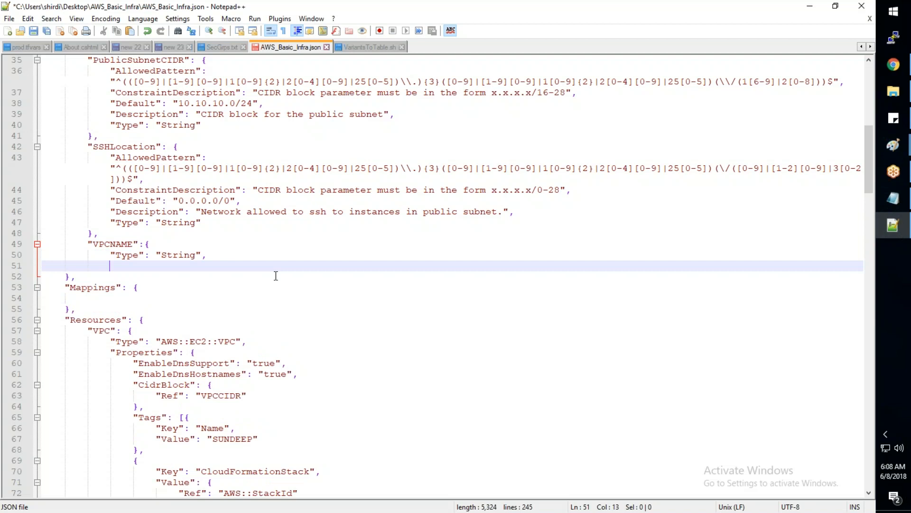
- Copy SSHLocation's Default line into VPCNAME, set its value to "MyVPC" and start a new line below it
drag(240, 203, 110, 201)
key(ctrl+c)
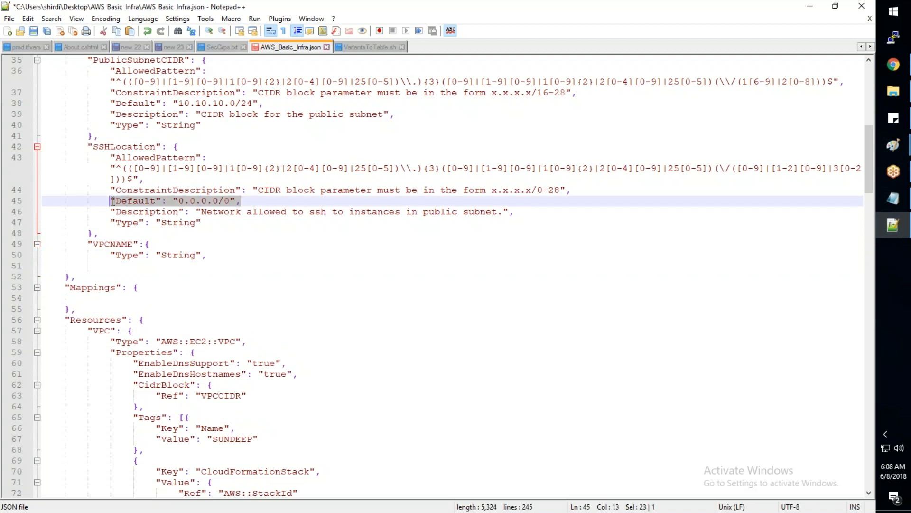
click(119, 266)
key(ctrl+v)
click(229, 265)
key(BackSpace)
key(BackSpace)
key(BackSpace)
key(BackSpace)
key(BackSpace)
key(BackSpace)
key(BackSpace)
key(BackSpace)
key(BackSpace)
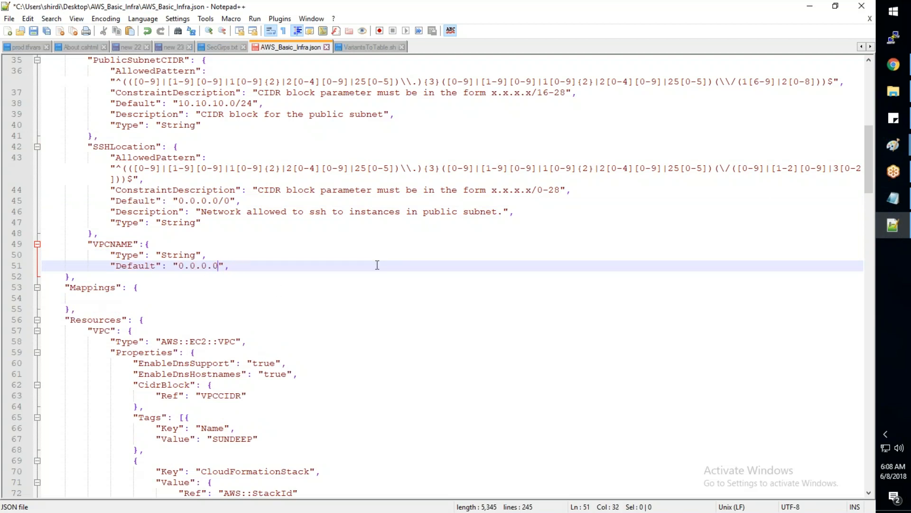
text(MyVPC)
key(End)
key(Return)
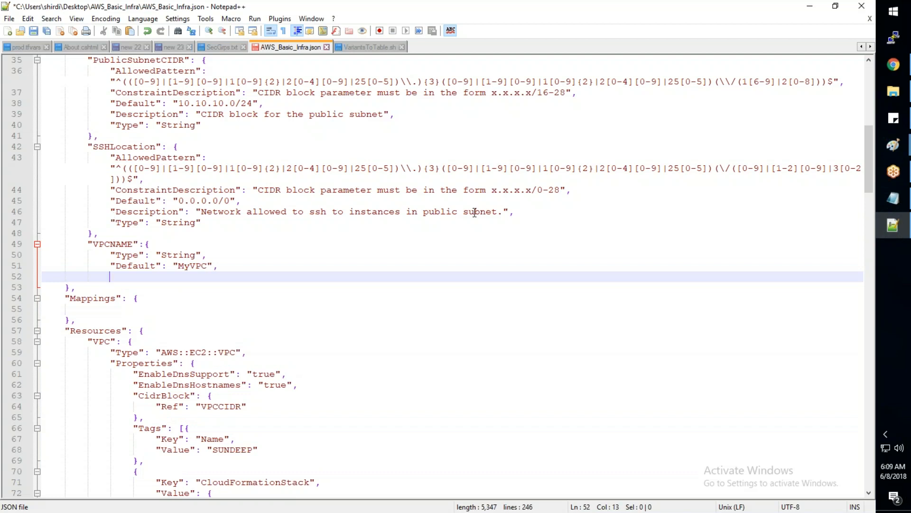
- Copy SSHLocation's Description line into VPCNAME, change its text to "This is the name of the VPC." and save the file
drag(509, 212, 110, 212)
key(ctrl+c)
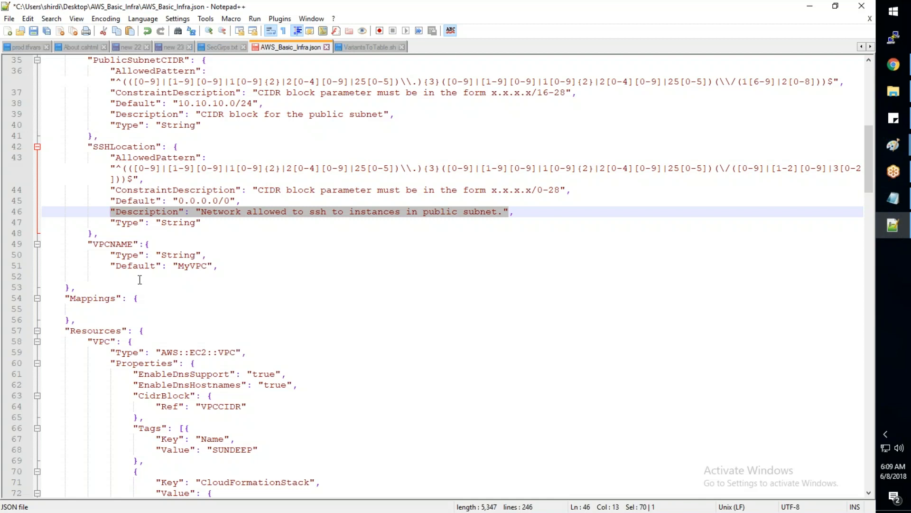
click(232, 267)
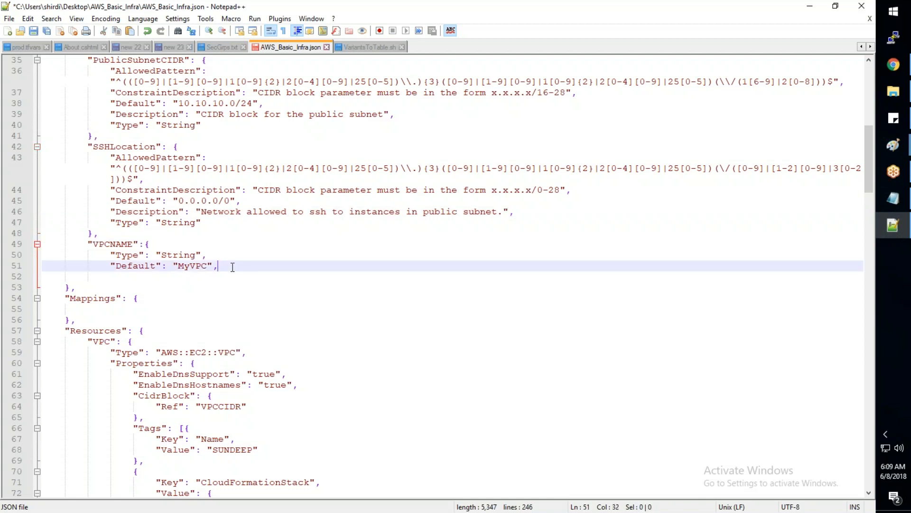
key(Return)
key(ctrl+v)
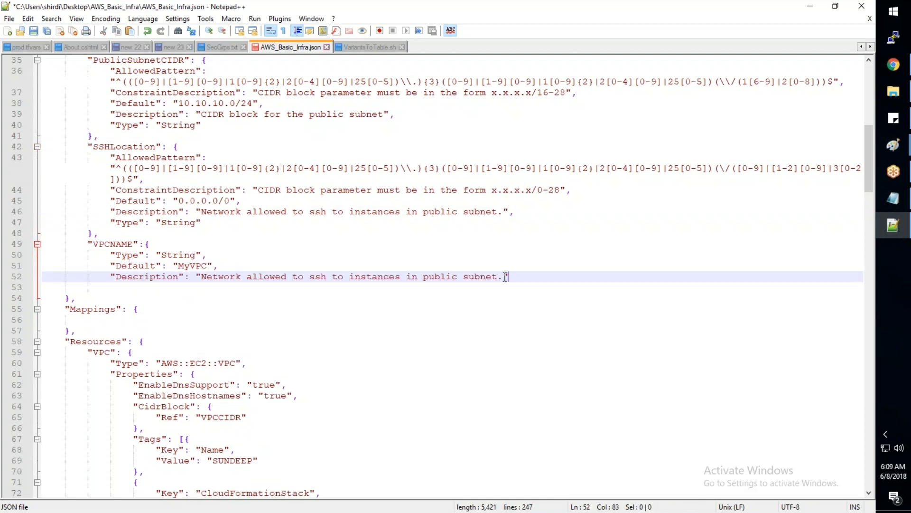
key(BackSpace)
key(BackSpace)
key(BackSpace)
key(BackSpace)
key(BackSpace)
key(BackSpace)
key(BackSpace)
key(BackSpace)
key(BackSpace)
key(BackSpace)
key(BackSpace)
key(BackSpace)
key(BackSpace)
key(BackSpace)
key(BackSpace)
key(BackSpace)
key(BackSpace)
key(BackSpace)
key(BackSpace)
key(BackSpace)
key(BackSpace)
key(BackSpace)
key(BackSpace)
key(BackSpace)
key(BackSpace)
key(BackSpace)
key(BackSpace)
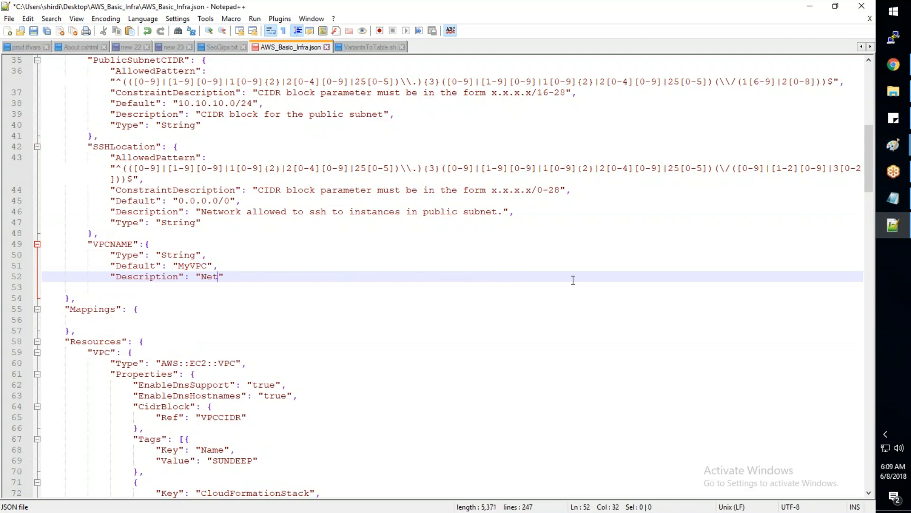
key(BackSpace)
key(BackSpace)
key(BackSpace)
text(This is the )
text(name of the )
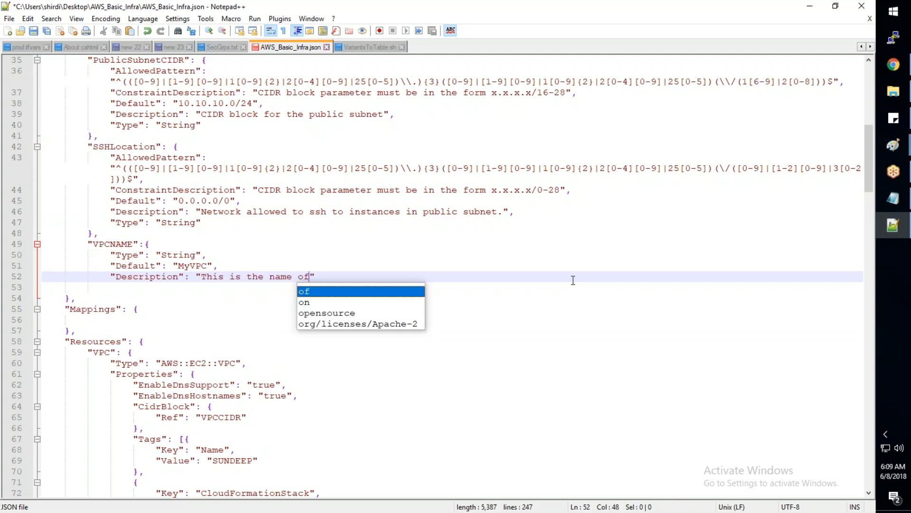
text(VPC)
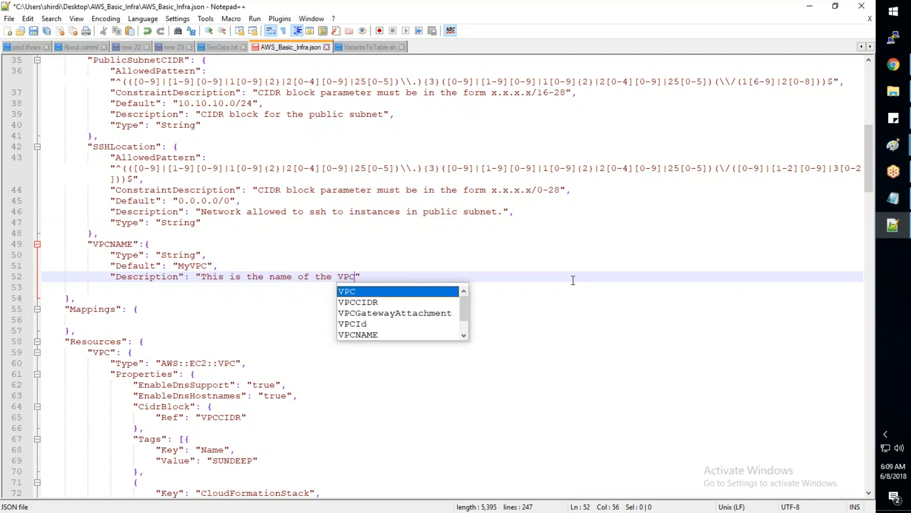
text(.)
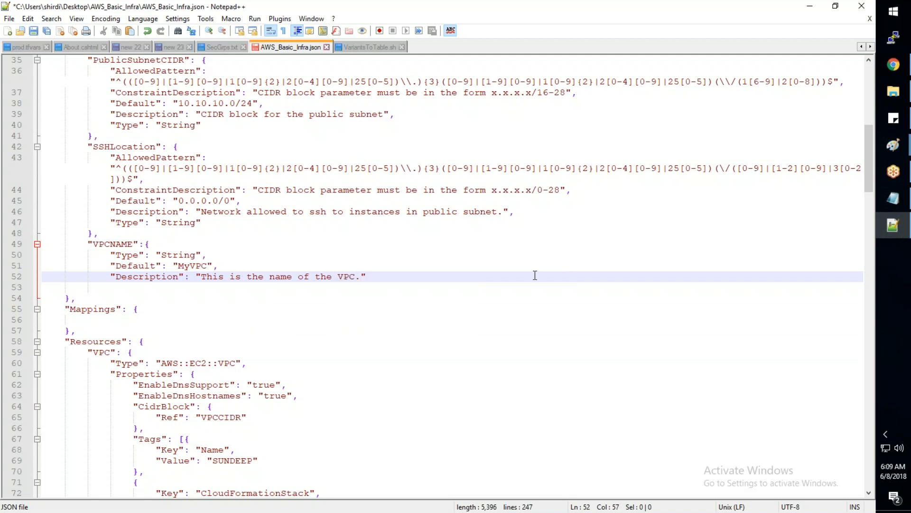
click(397, 334)
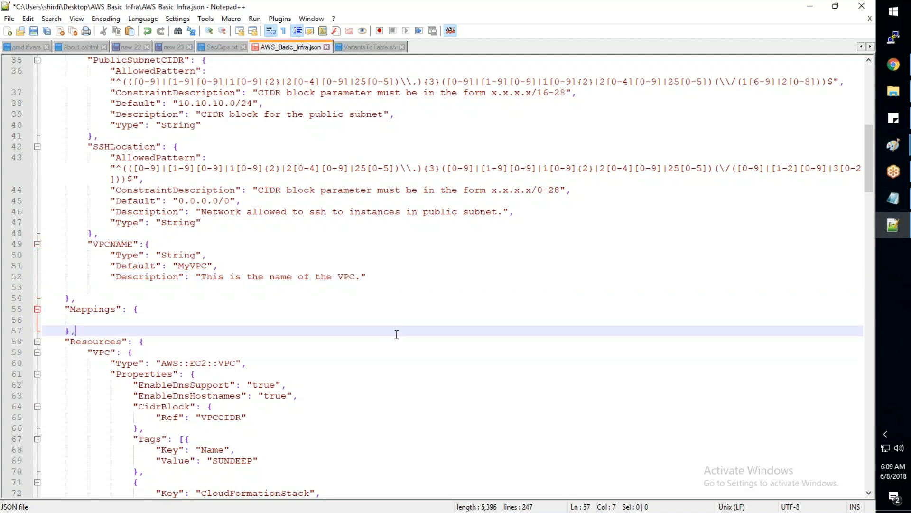
key(ctrl+s)
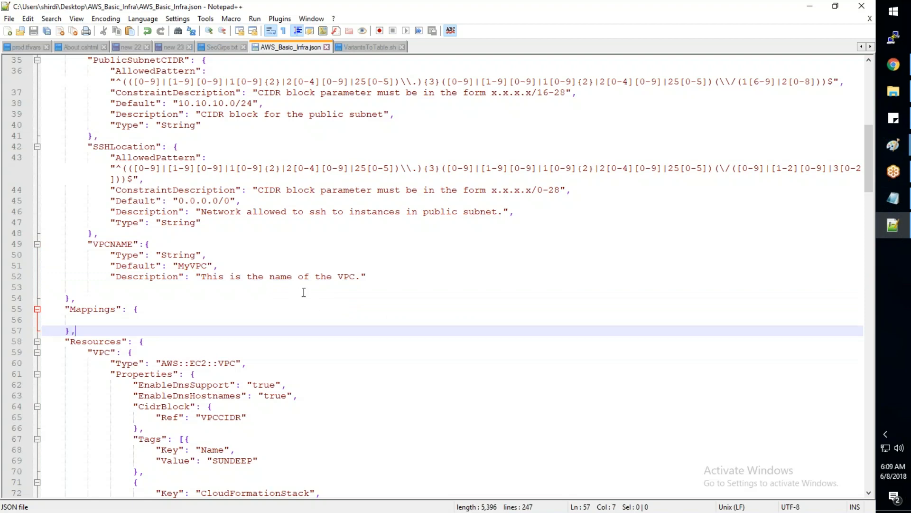
- Insert "Ref": before the literal value of the Name tag in the VPC resource
scroll(304, 292, down, 1)
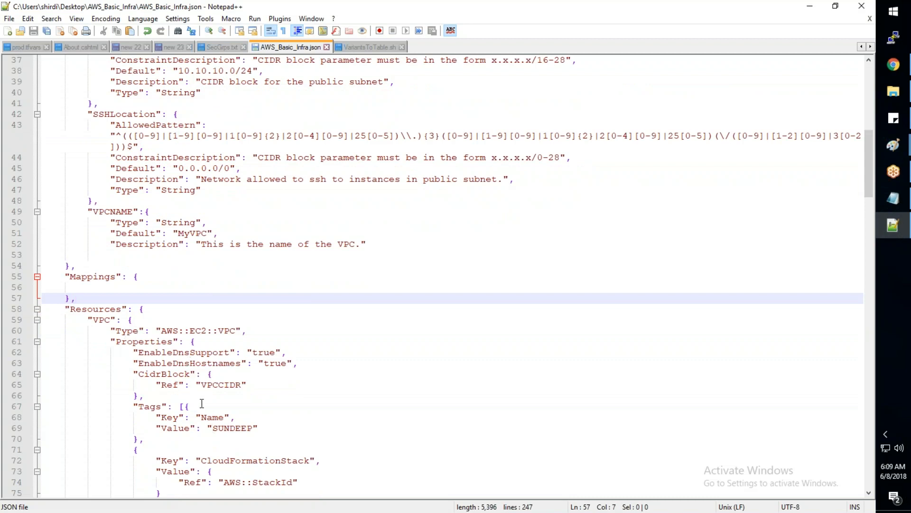
scroll(201, 403, down, 2)
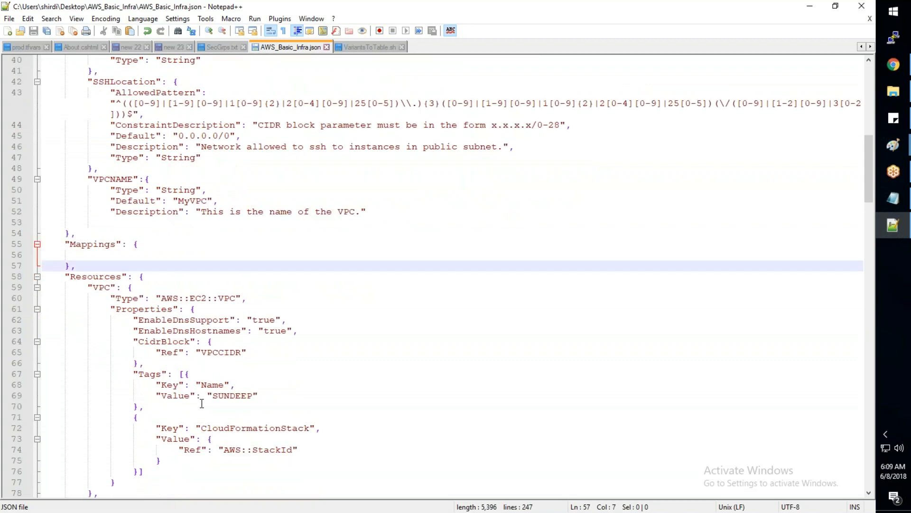
click(212, 364)
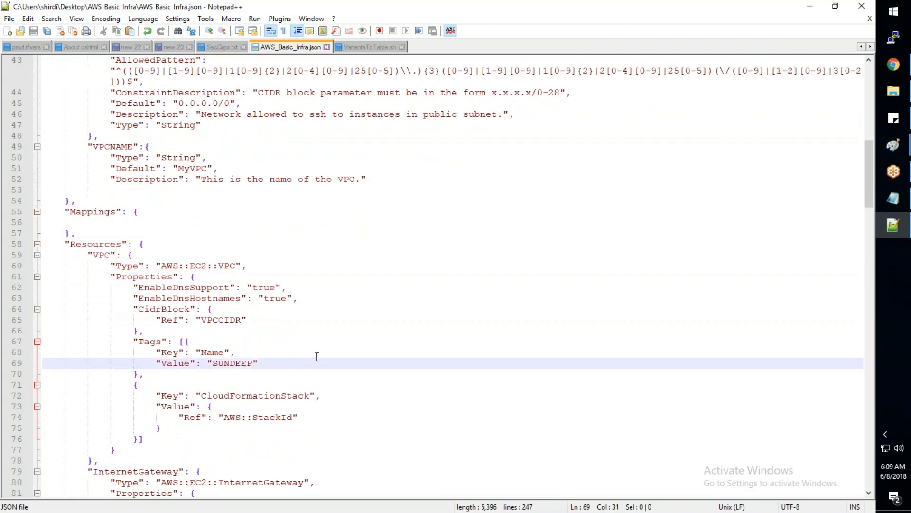
click(119, 146)
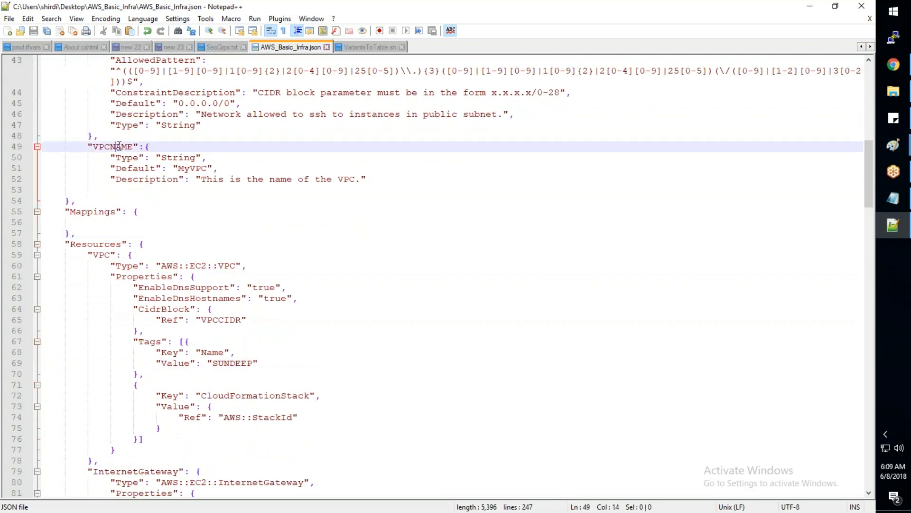
double_click(119, 147)
click(213, 364)
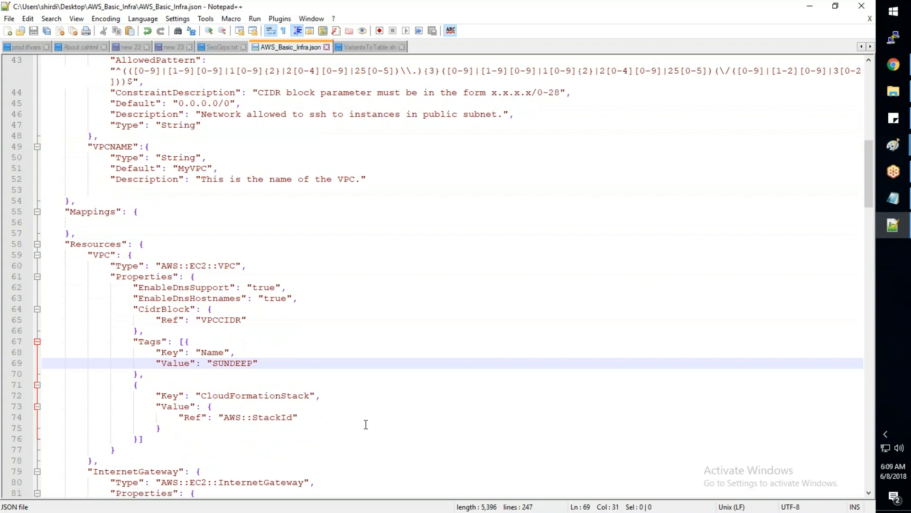
text(")
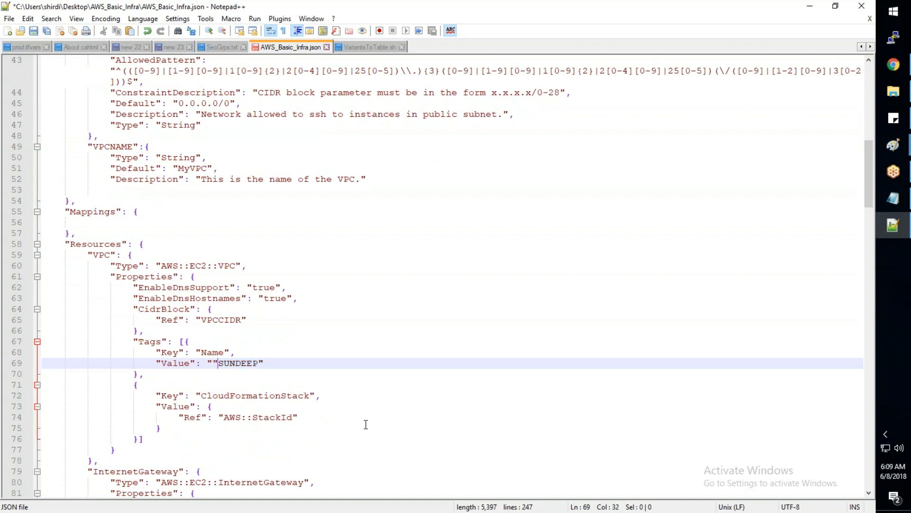
text(Ref)
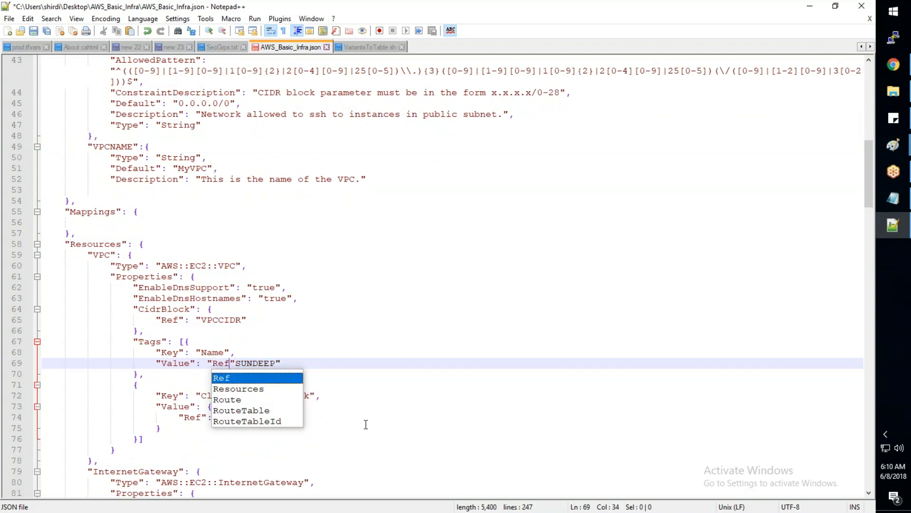
key(Right)
text(")
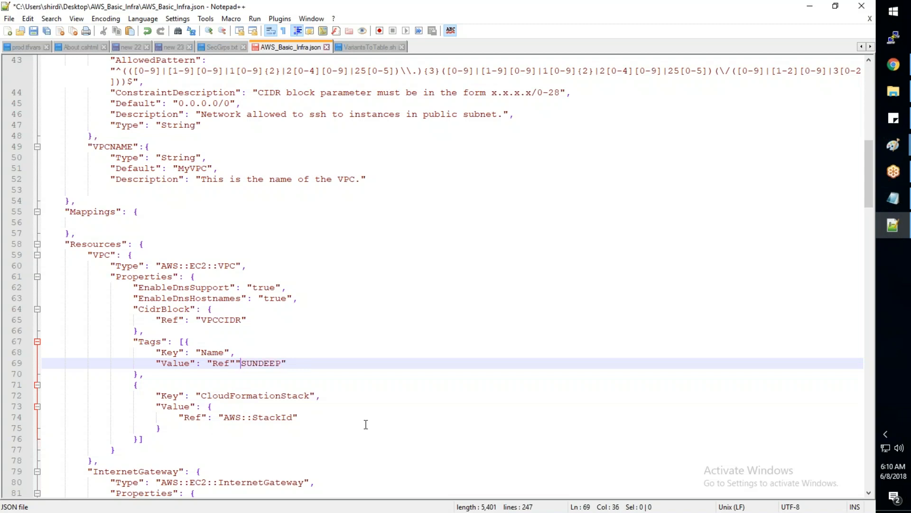
text(:)
- Replace the literal value of the VPC's Name tag with "VPCNAME" after the "Ref": key
key(Right)
key(Right)
key(Right)
key(Right)
key(Right)
key(Right)
key(Right)
key(BackSpace)
key(BackSpace)
key(BackSpace)
key(BackSpace)
key(BackSpace)
key(BackSpace)
key(BackSpace)
text(VP)
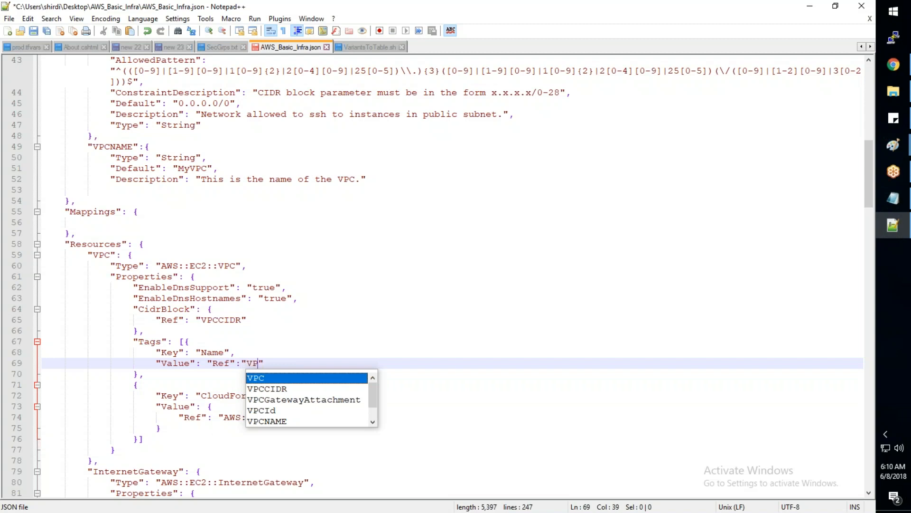
text(CNAME)
click(396, 398)
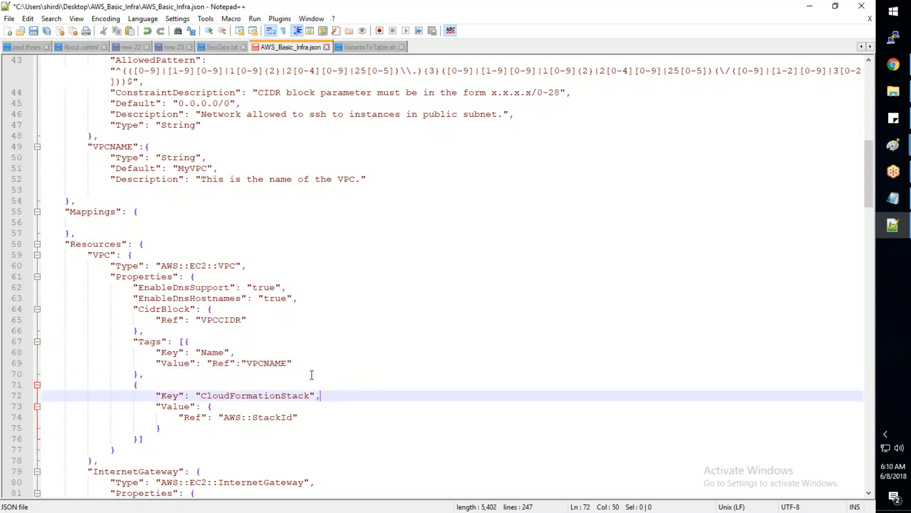
- Compare the CidrBlock reference with the VPCCIDR definition in the Parameters section and save the template file
drag(156, 320, 247, 320)
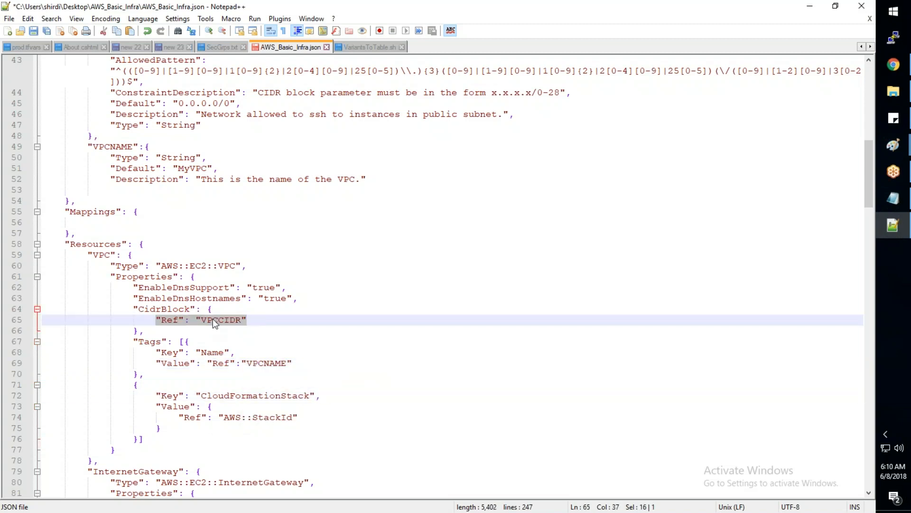
scroll(213, 318, up, 2)
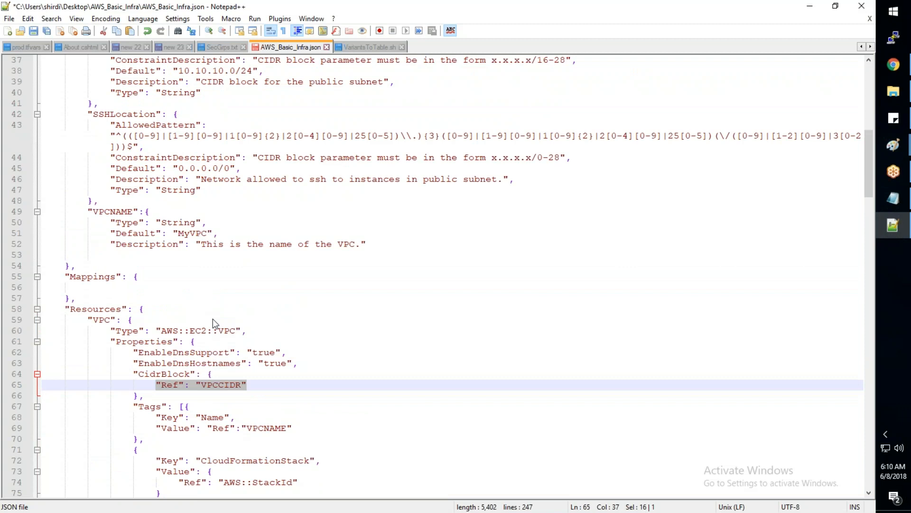
scroll(213, 318, up, 2)
scroll(428, 361, up, 3)
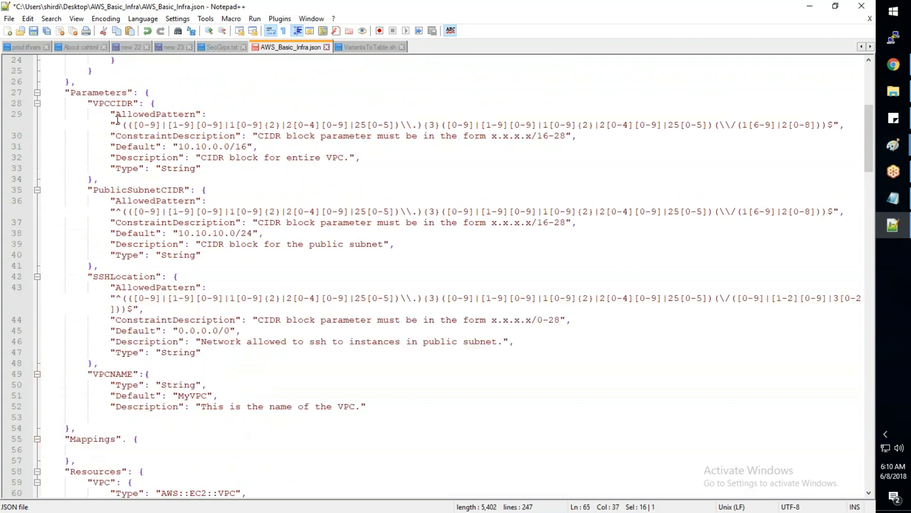
scroll(428, 361, down, 7)
click(428, 362)
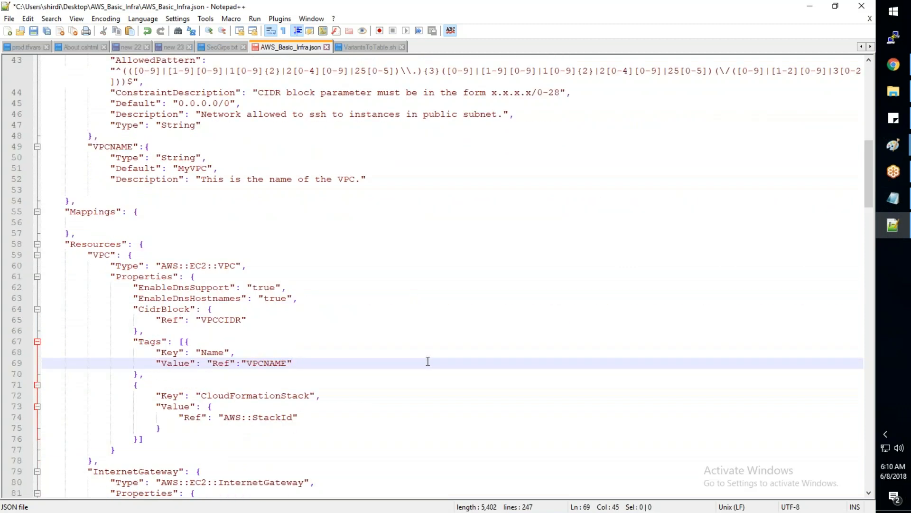
key(ctrl+s)
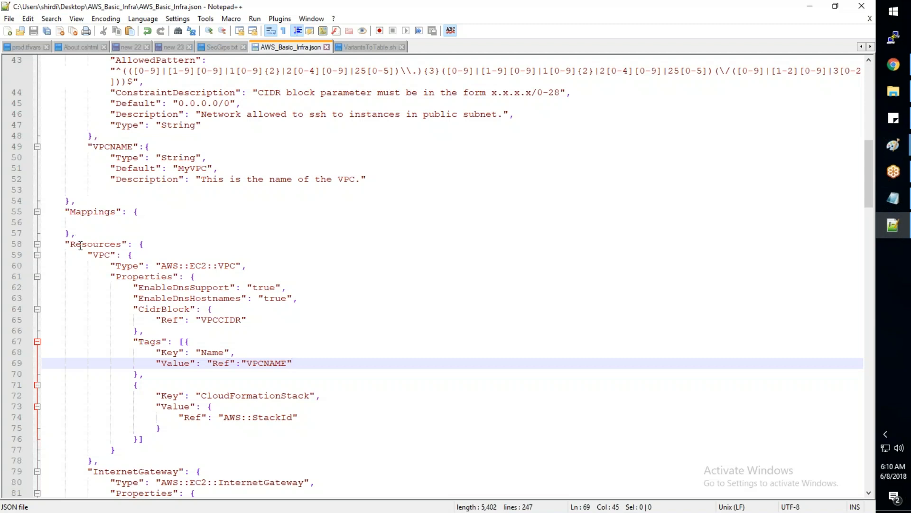
- Switch to Chrome and open the JSONLint validator at jsonlint.com in a new tab
mouse_move(904, 64)
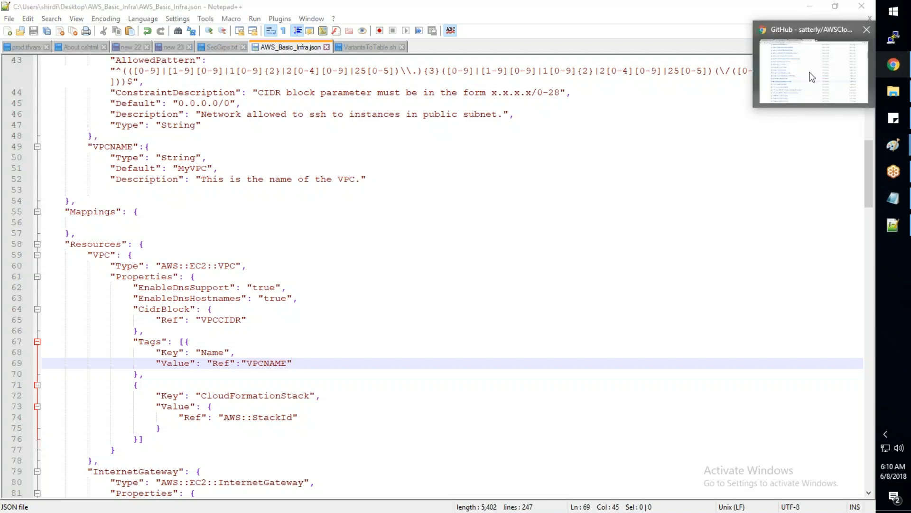
click(812, 78)
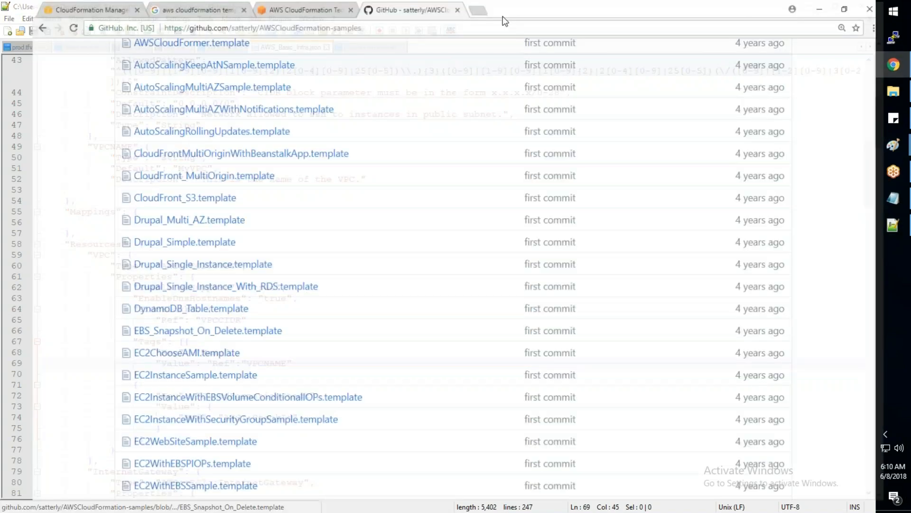
click(460, 10)
text(j)
key(Return)
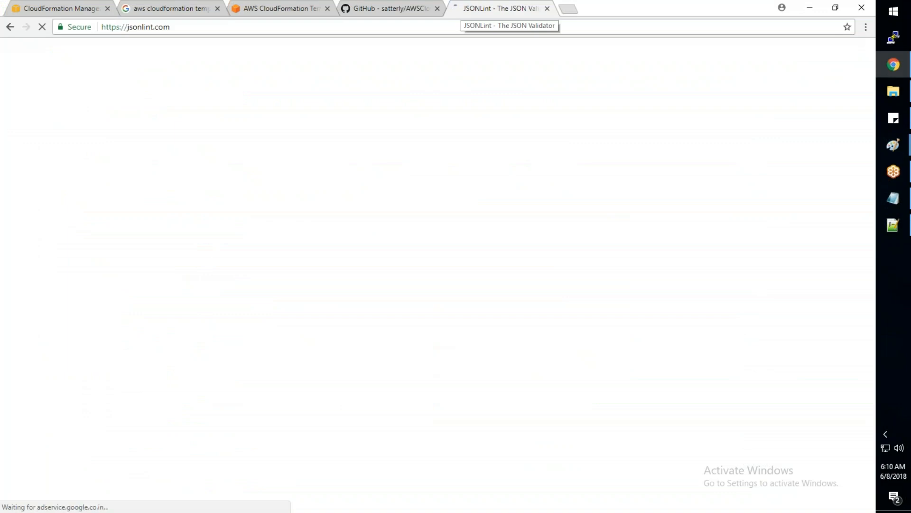
- Copy the whole template from Notepad++ into the JSONLint editor in Chrome, validate it and inspect the flagged line
key(alt+Tab)
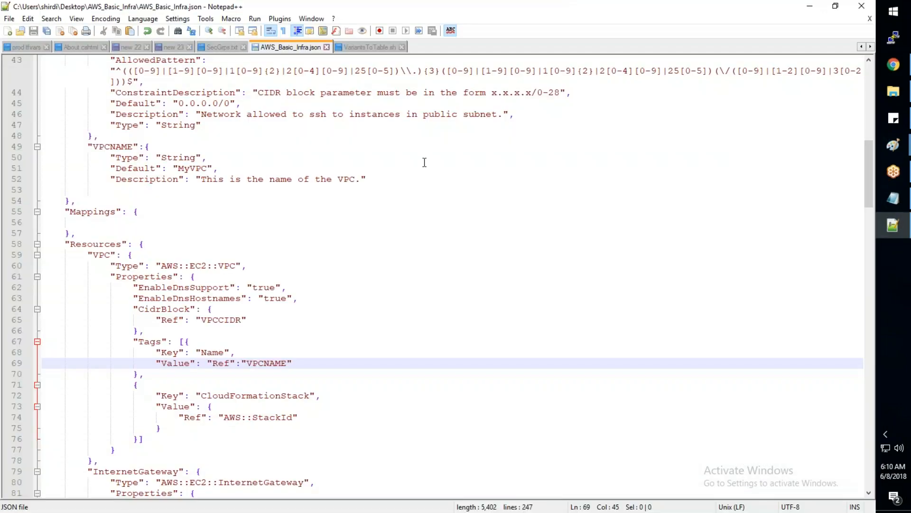
key(ctrl+a)
key(ctrl+c)
key(alt+Tab)
key(ctrl+v)
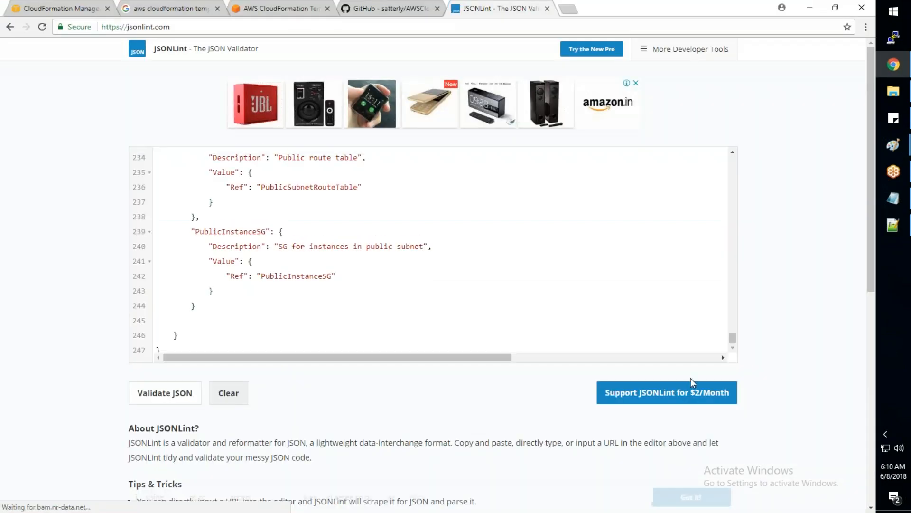
click(176, 394)
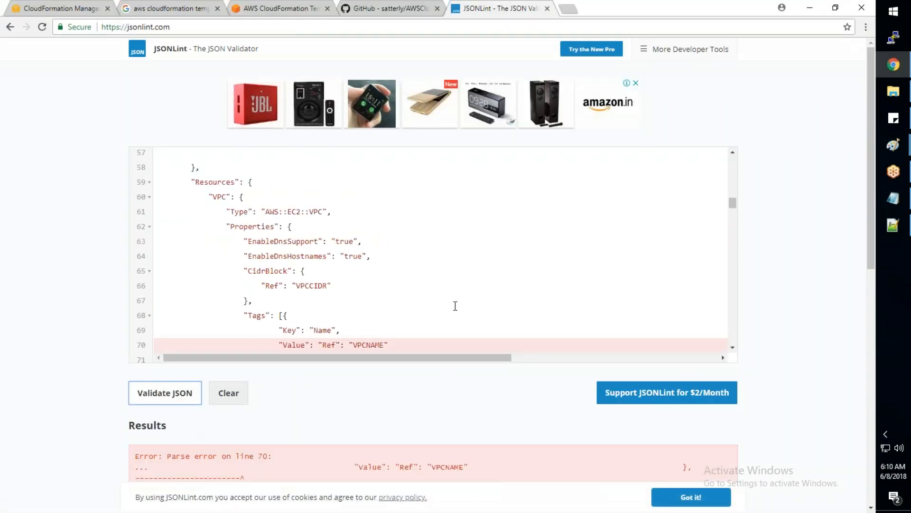
scroll(455, 306, down, 4)
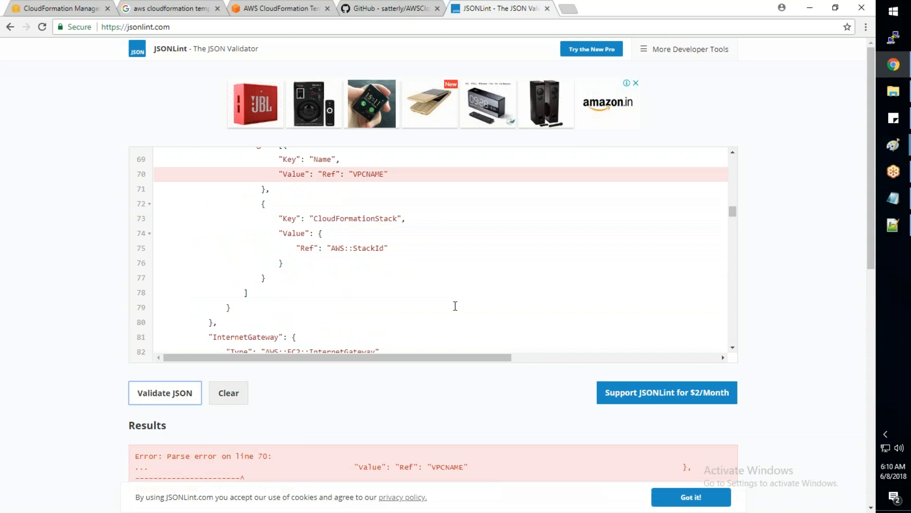
scroll(455, 306, up, 1)
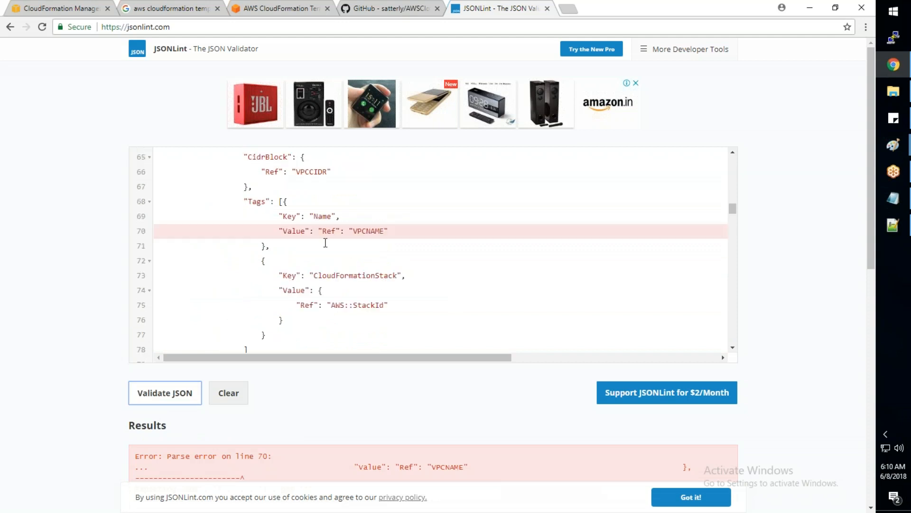
- Switch to Notepad++, enclose "Ref":"VPCNAME" in curly braces in the VPC's Name tag and save the file
key(alt+Tab)
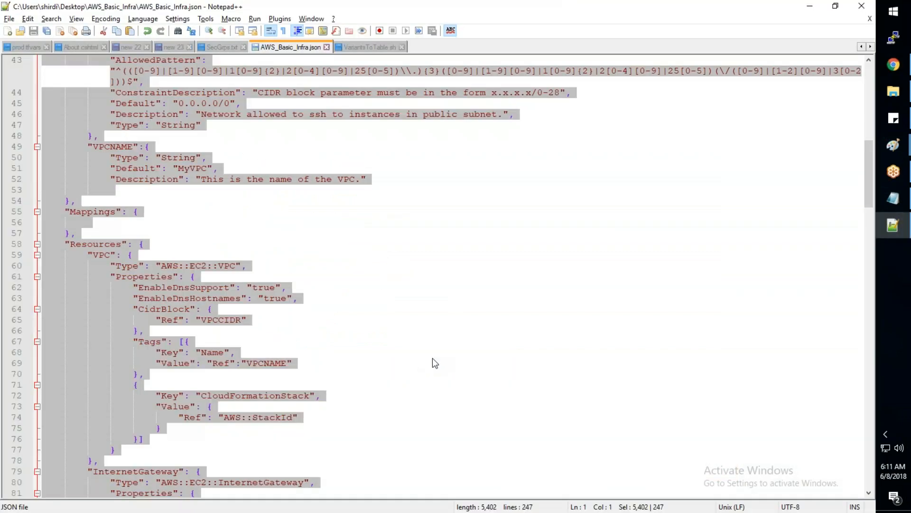
click(433, 359)
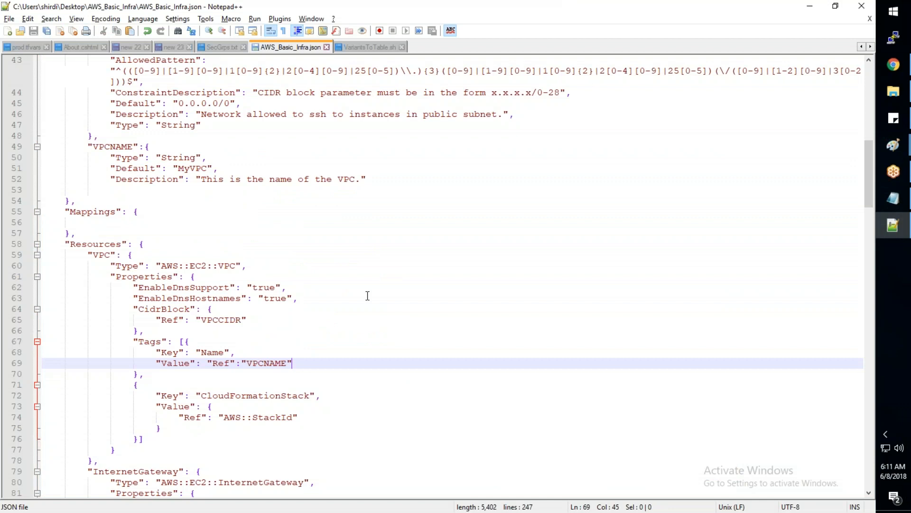
scroll(367, 295, up, 2)
scroll(367, 295, down, 2)
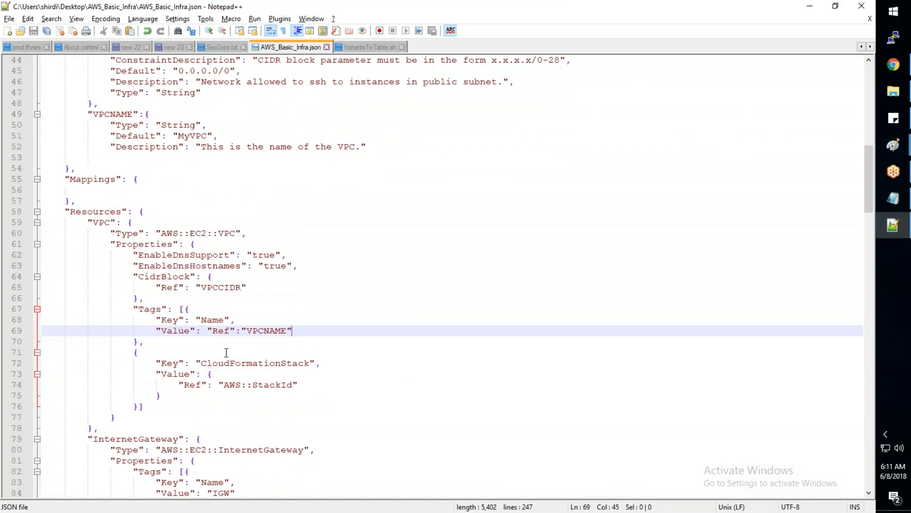
click(209, 330)
text({)
key(Right)
key(Right)
key(Right)
key(Right)
key(Right)
key(Right)
key(Right)
key(Right)
key(Right)
key(Right)
key(Right)
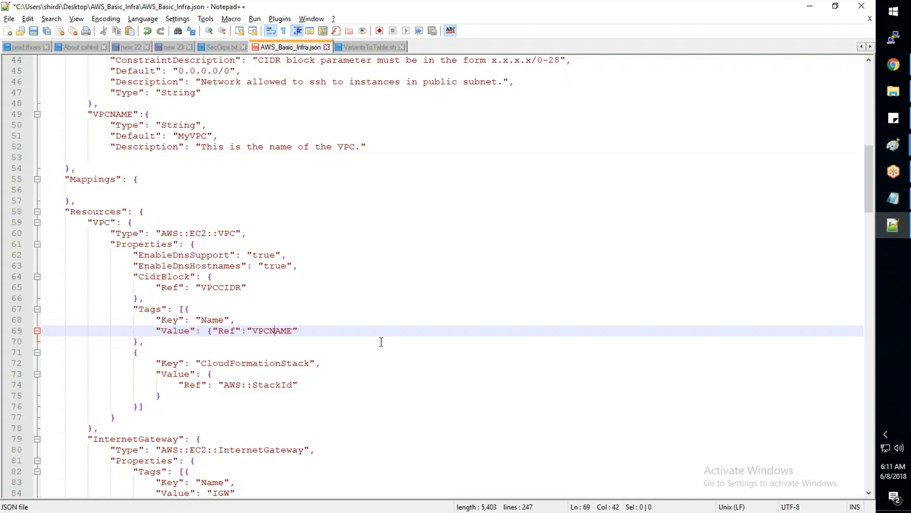
key(Right)
key(Right)
key(Right)
key(Right)
text(})
key(ctrl+s)
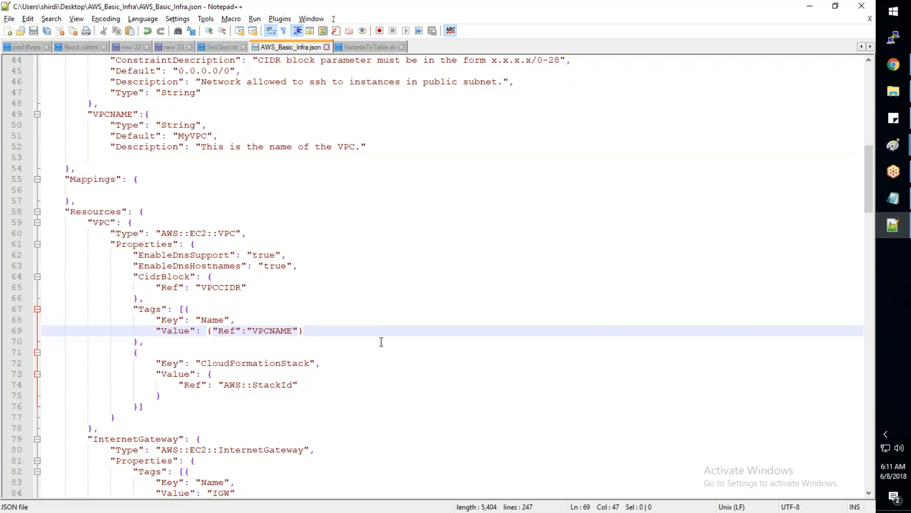
- Replace the JSONLint editor's content in Chrome with the whole corrected template and validate the JSON again
key(ctrl+a)
key(ctrl+c)
key(alt+Tab)
click(466, 338)
key(ctrl+a)
key(ctrl+v)
click(175, 398)
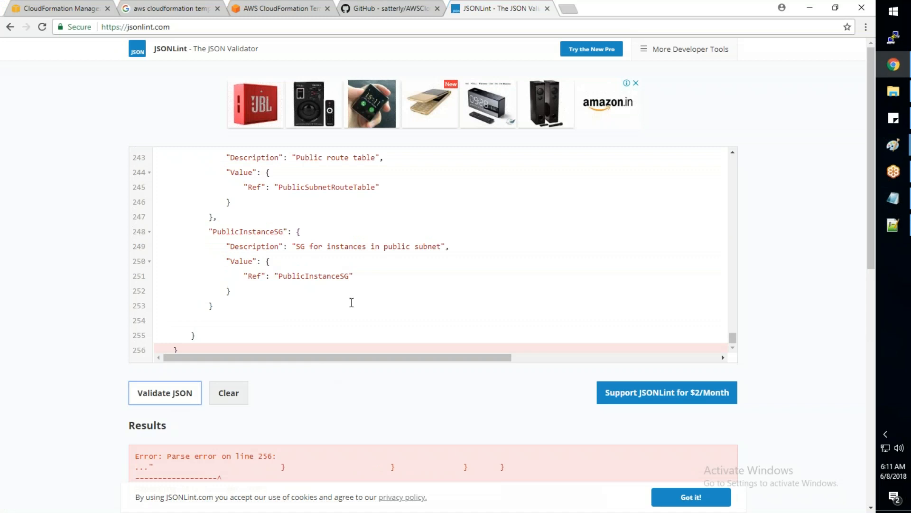
scroll(352, 302, down, 1)
- Switch to Notepad++ and check the matching brackets and braces of the VPC resource's Tags, Properties and VPC blocks
key(alt+Tab)
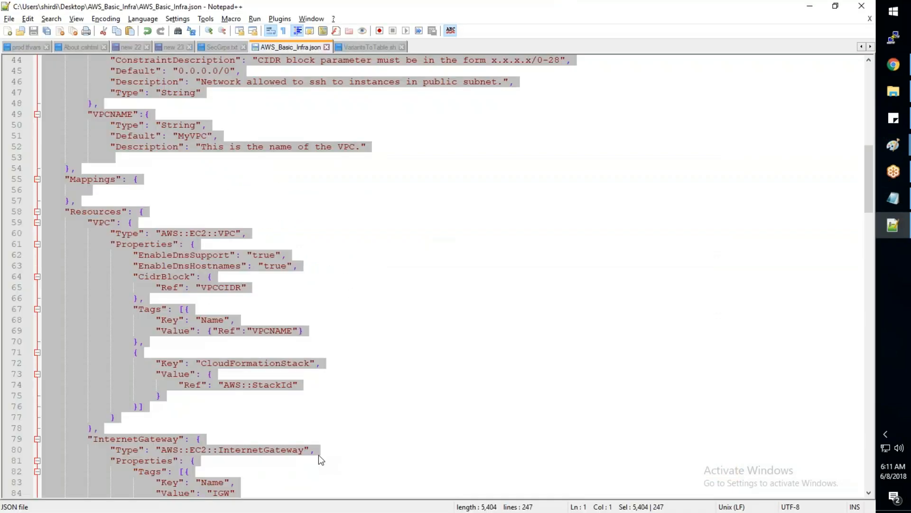
click(314, 410)
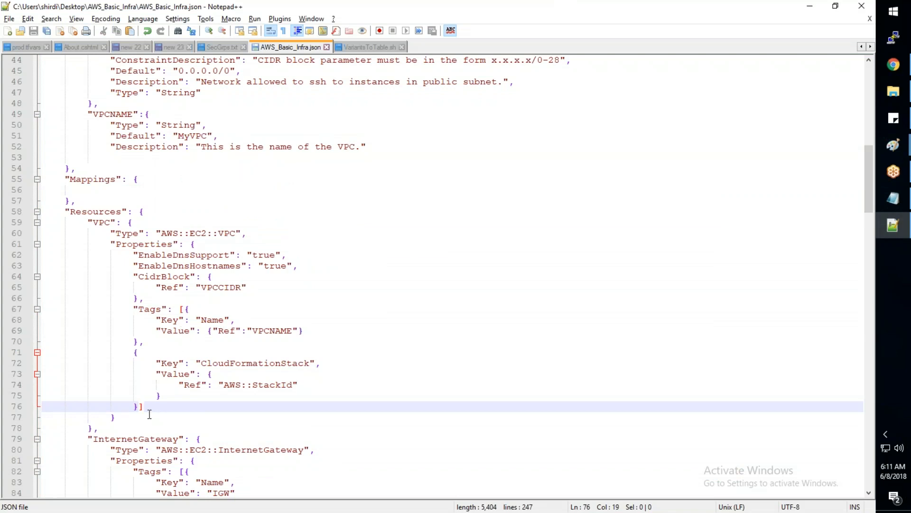
click(188, 311)
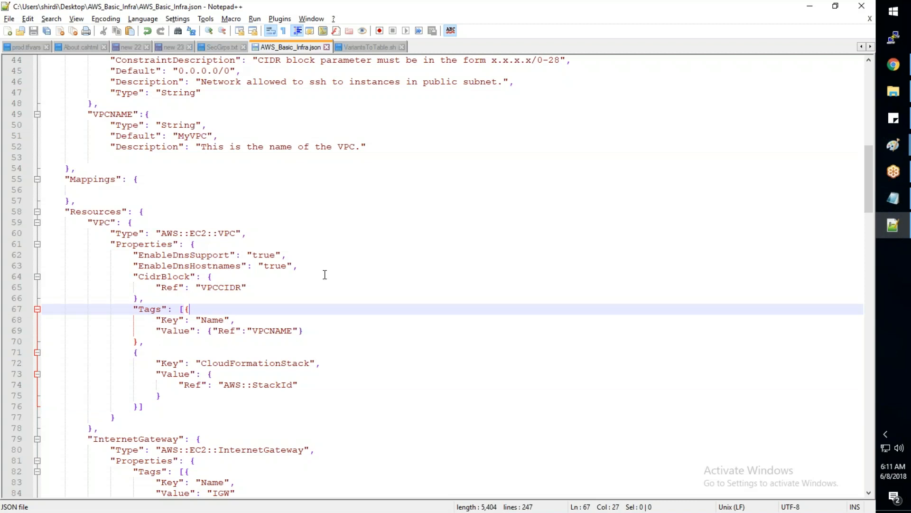
scroll(324, 275, down, 1)
scroll(325, 275, down, 1)
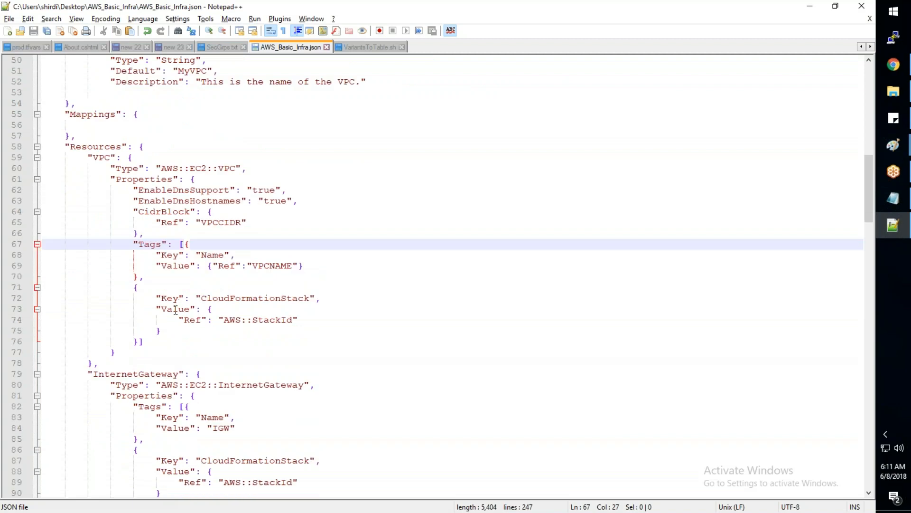
click(137, 288)
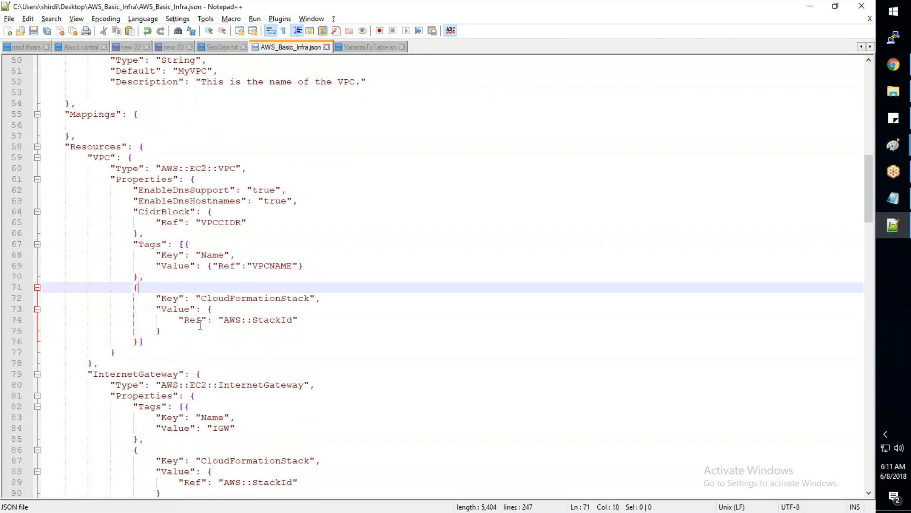
click(144, 340)
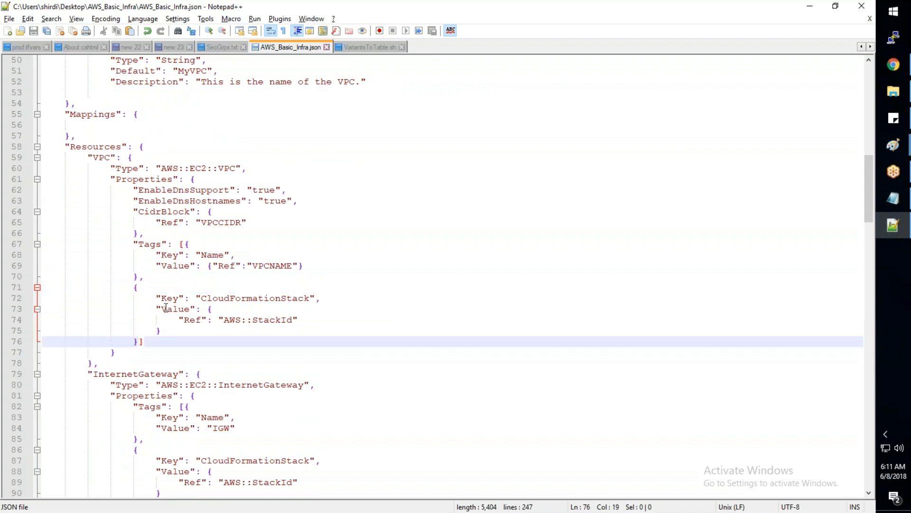
click(117, 352)
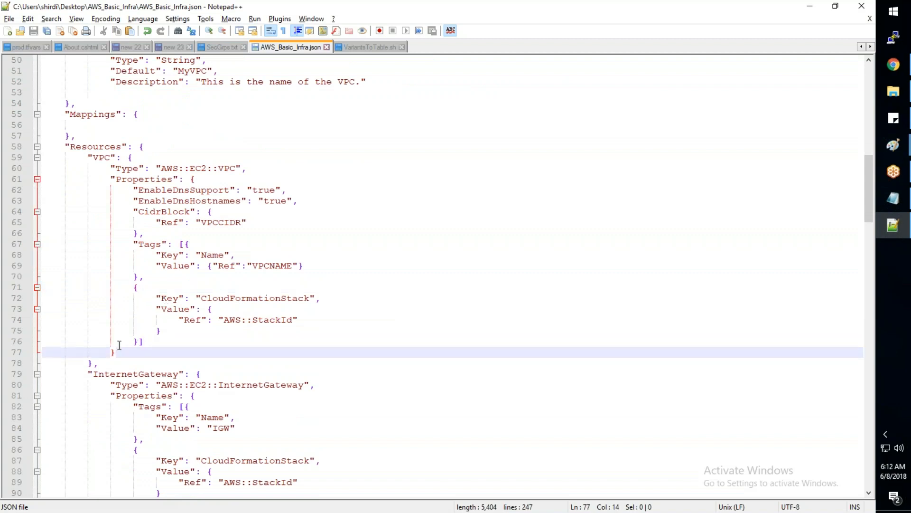
click(94, 364)
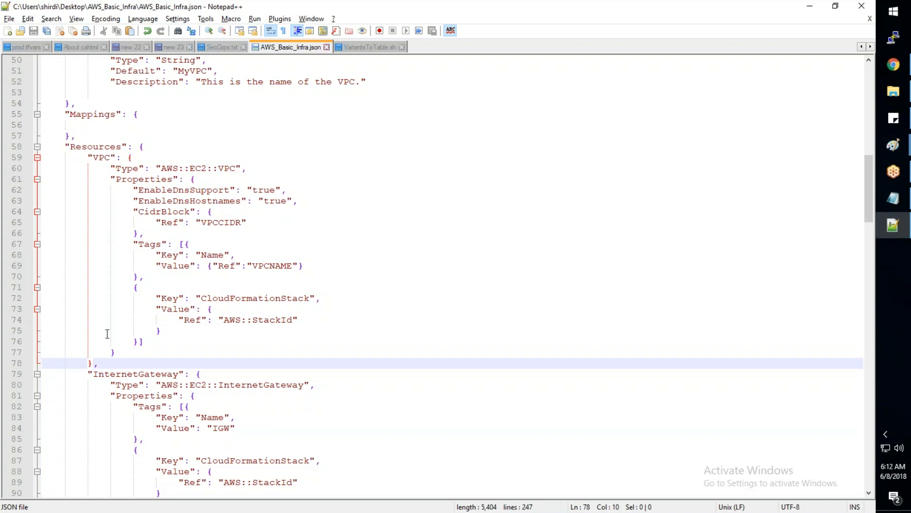
- Switch to Chrome and read JSONLint's validation result and its notes on common errors
key(alt+Tab)
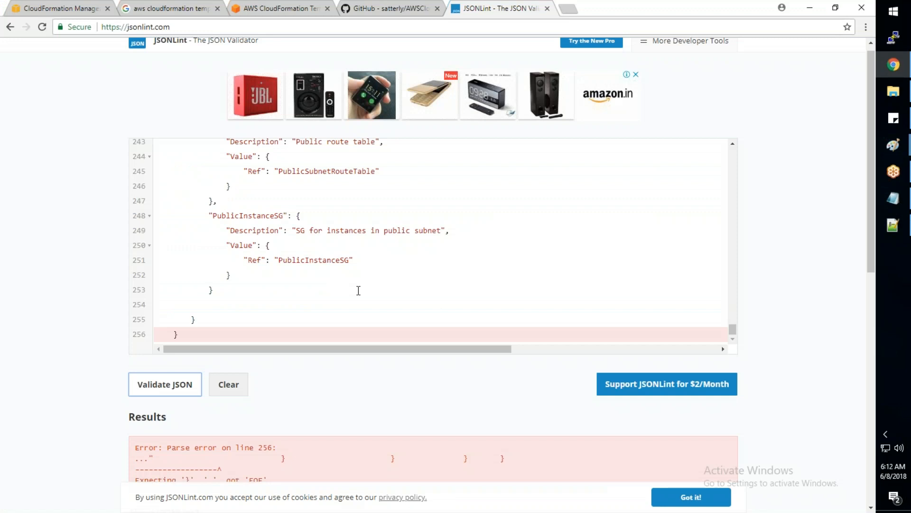
scroll(358, 290, down, 7)
scroll(352, 136, up, 4)
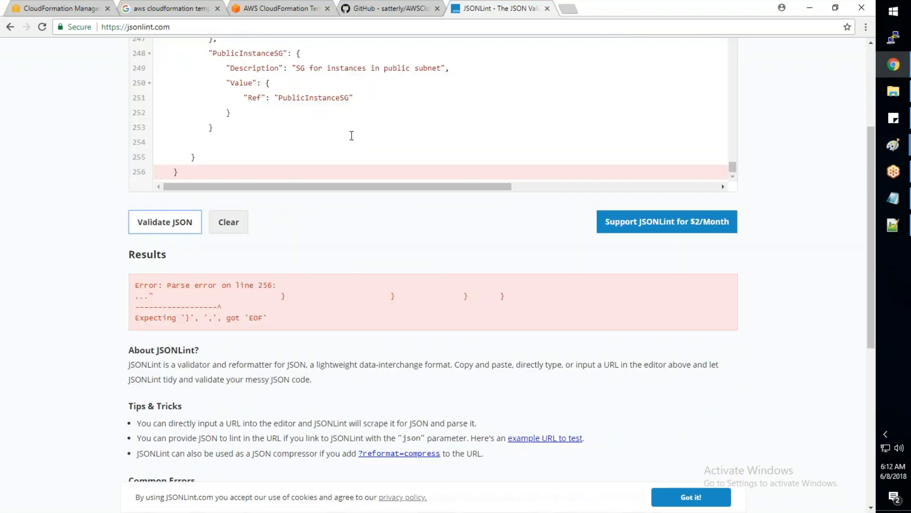
scroll(352, 136, down, 2)
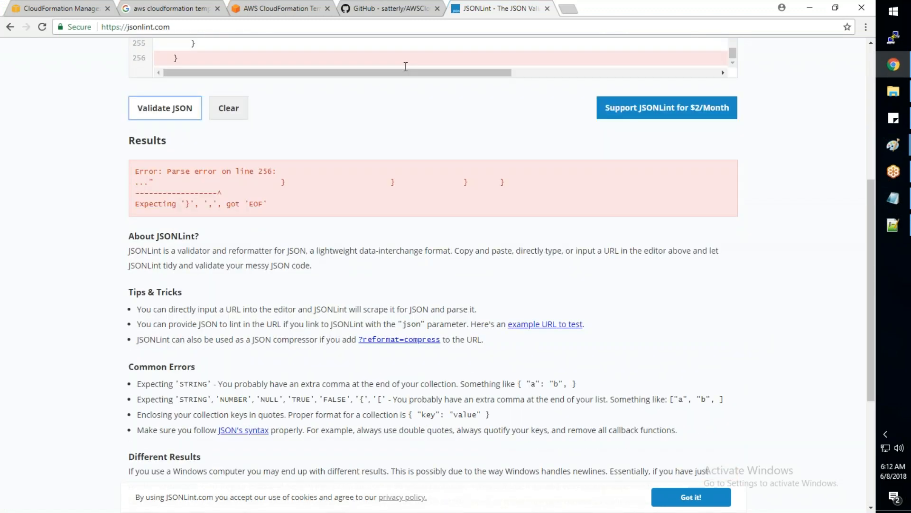
scroll(406, 66, up, 1)
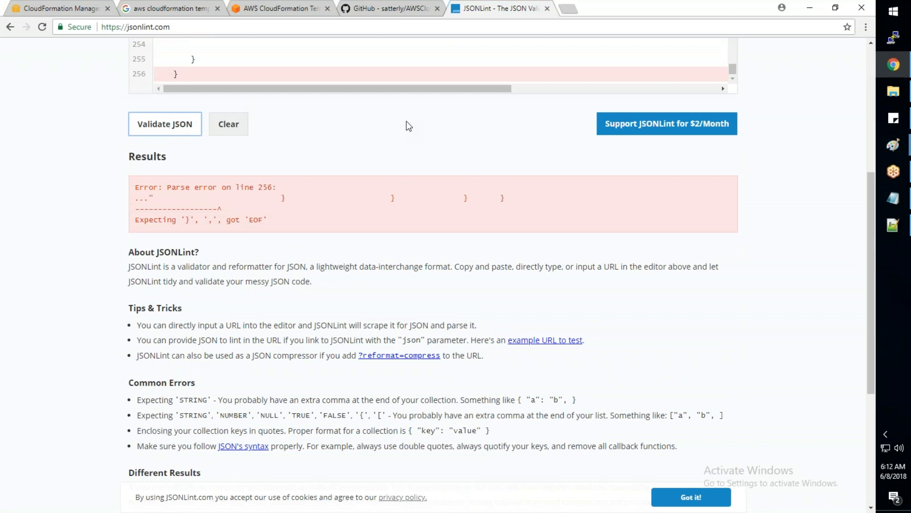
- Switch to Notepad++, review the template's braces down to the end of the file and add a closing curly brace on a new last line
key(alt+Tab)
scroll(171, 334, down, 3)
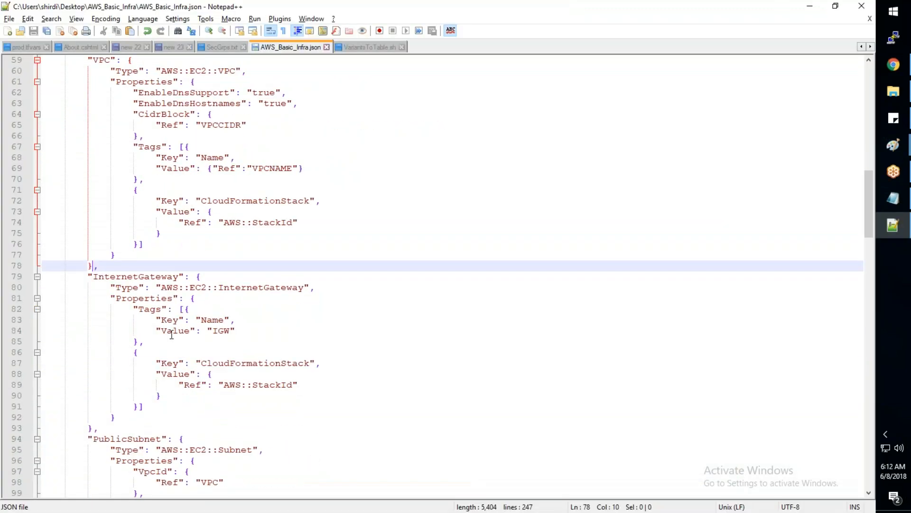
scroll(172, 334, down, 18)
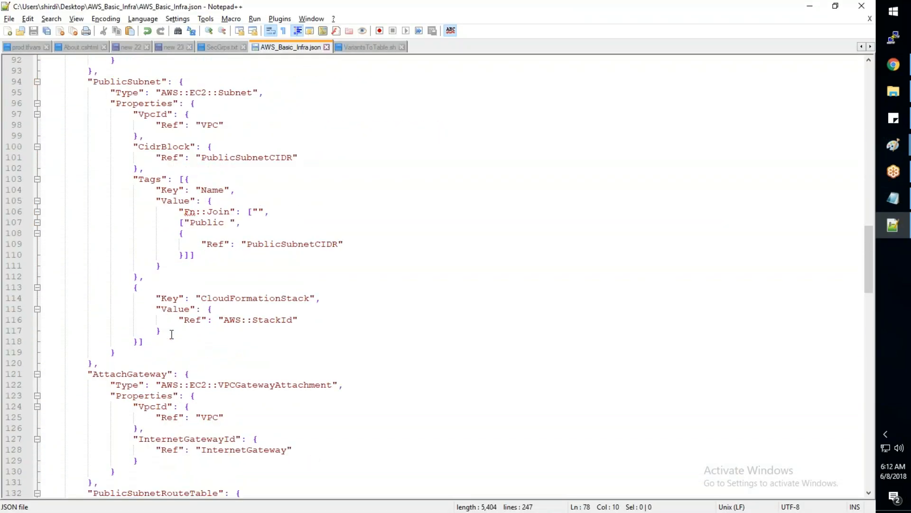
scroll(171, 335, down, 14)
scroll(171, 335, down, 18)
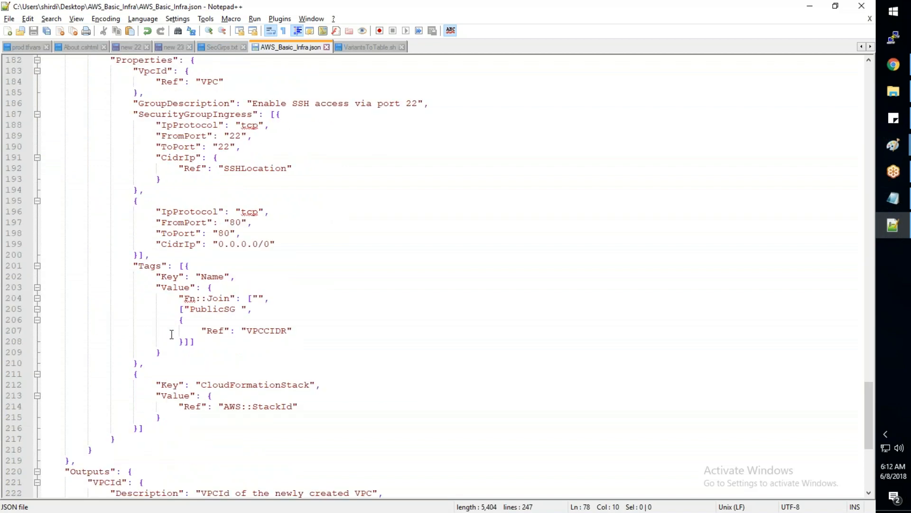
key(ctrl+End)
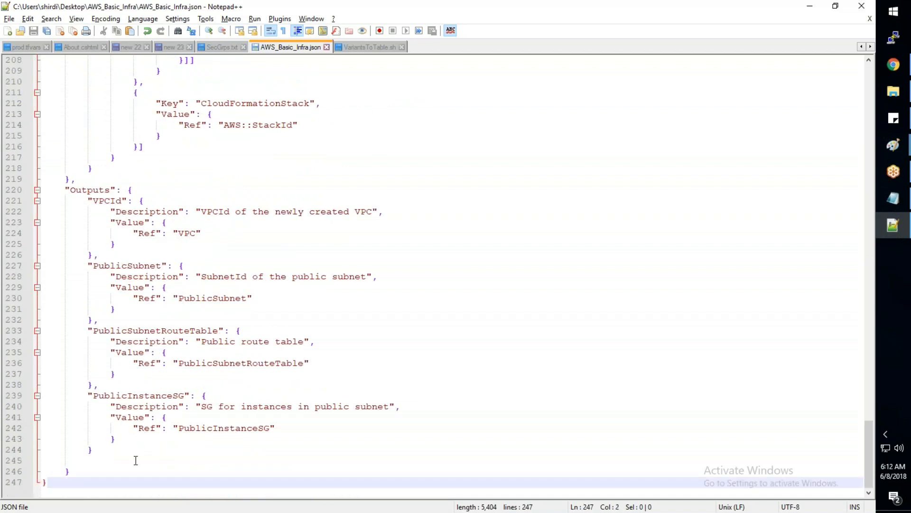
scroll(136, 460, up, 14)
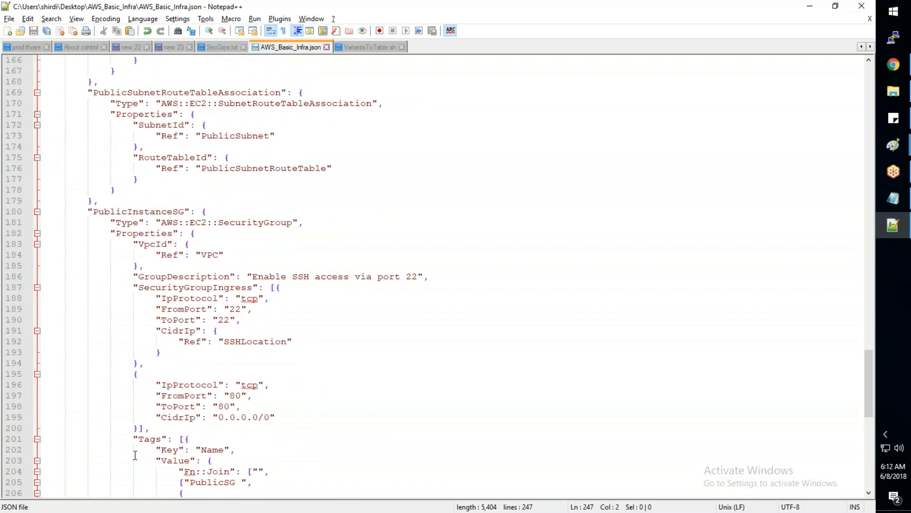
scroll(136, 453, up, 20)
scroll(136, 450, up, 9)
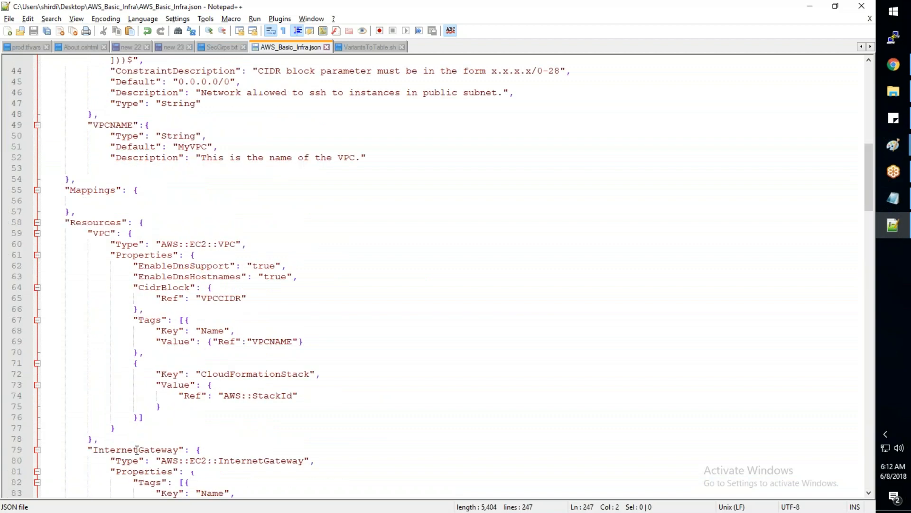
scroll(138, 447, up, 15)
scroll(139, 440, down, 20)
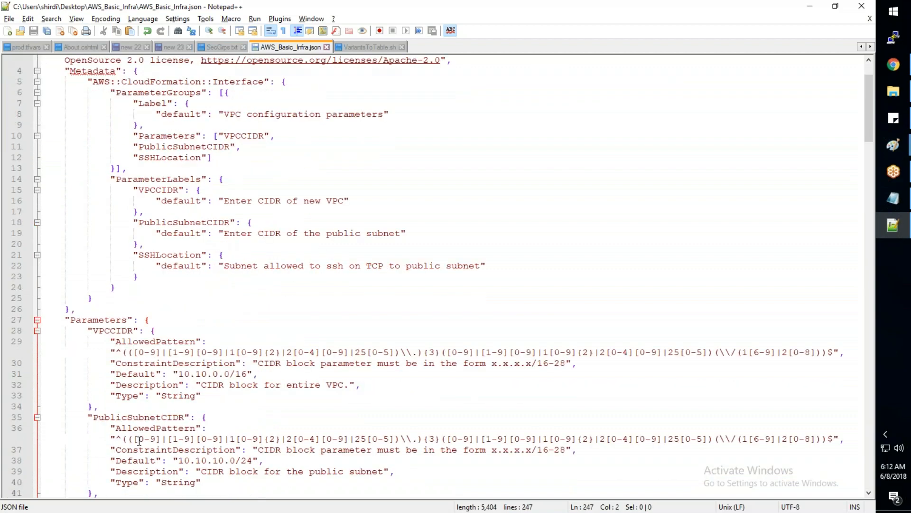
scroll(144, 436, down, 20)
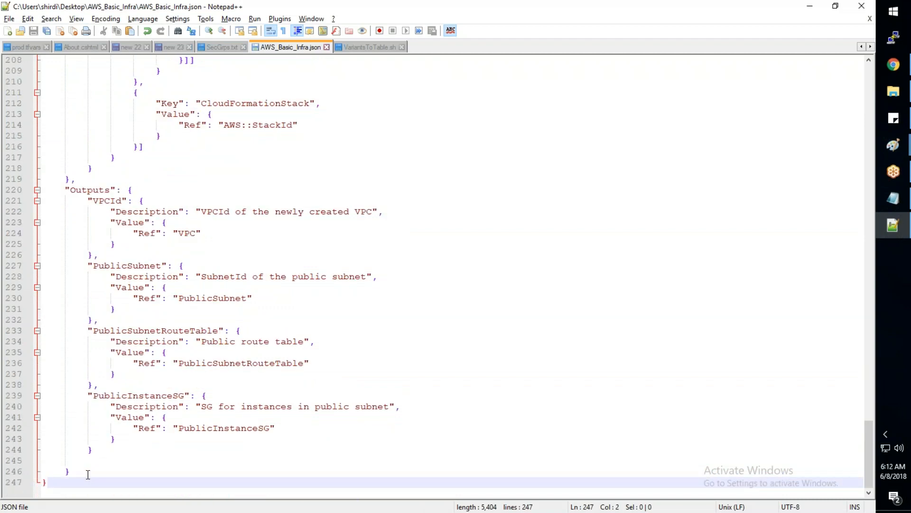
key(Return)
text(})
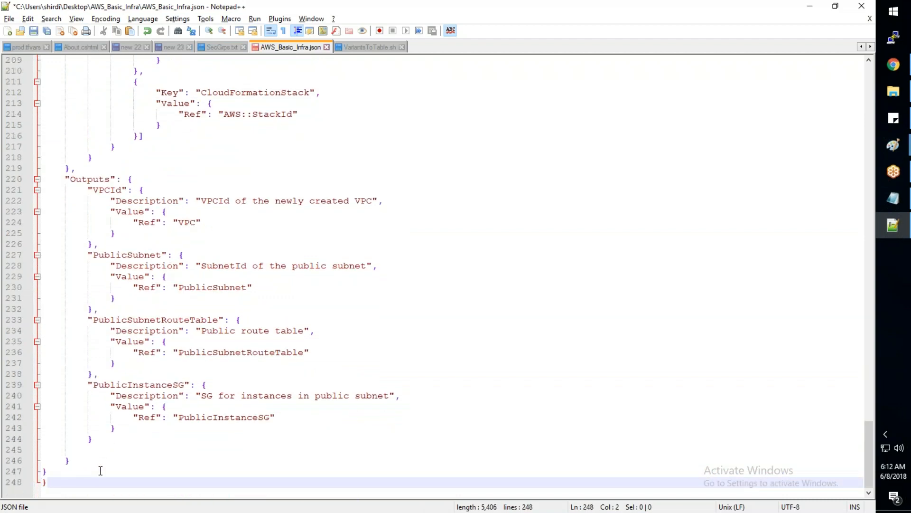
- Copy the whole template, switch to Chrome, replace the JSONLint editor's content with it and validate the JSON
scroll(101, 470, up, 8)
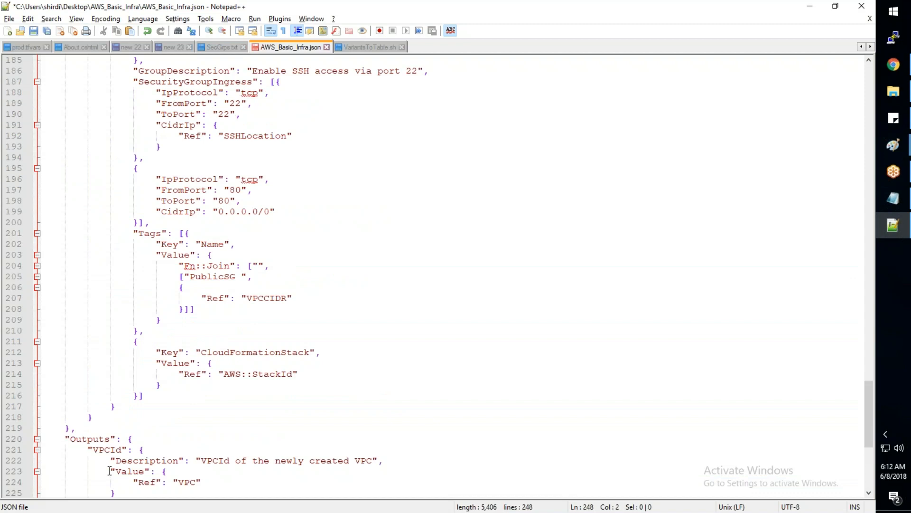
scroll(110, 470, up, 8)
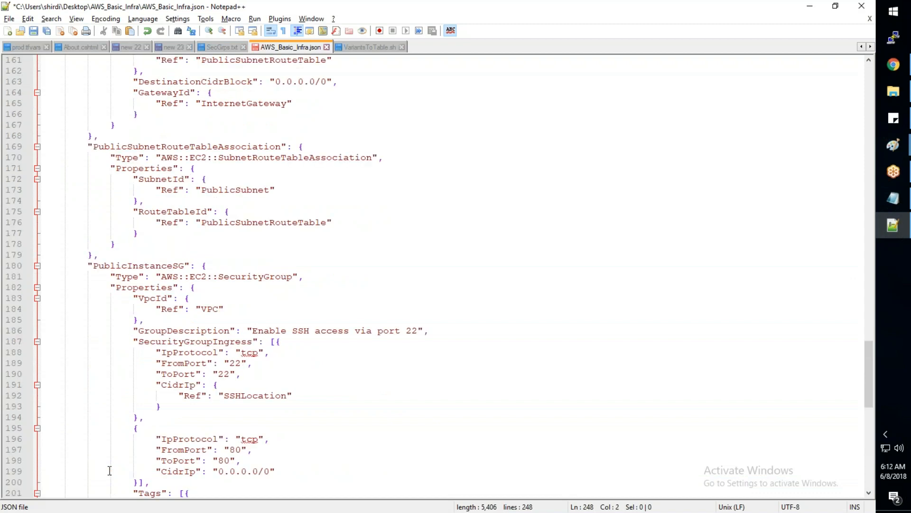
scroll(110, 470, up, 20)
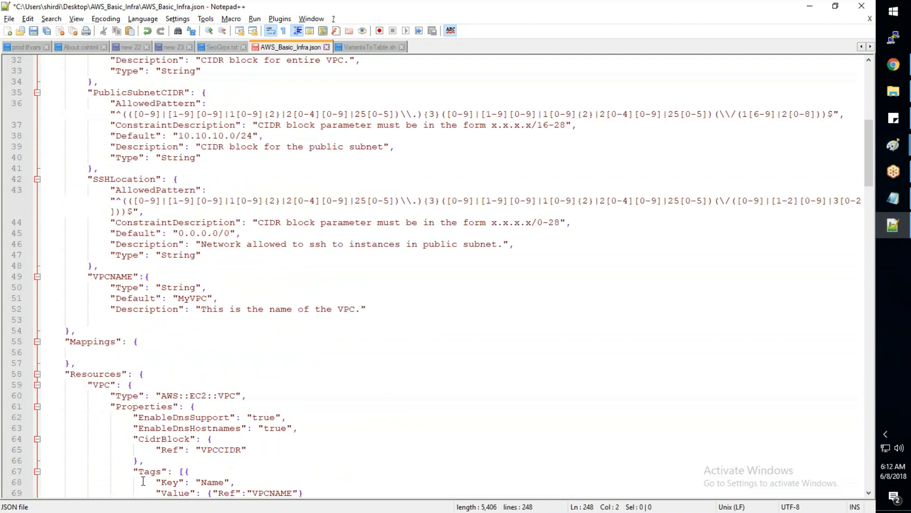
scroll(143, 481, up, 11)
click(500, 242)
key(ctrl+a)
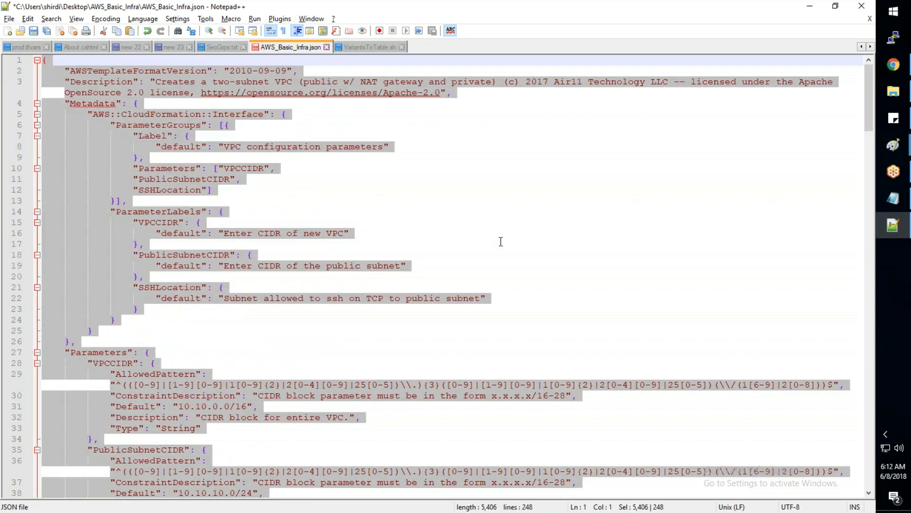
key(alt+Tab)
click(177, 281)
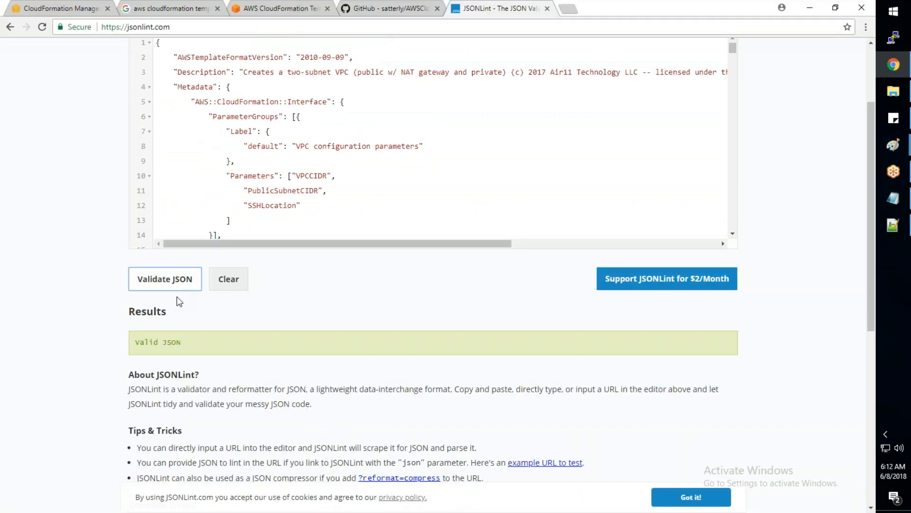
- Switch to Notepad++, check the closing braces after the Outputs section and save AWS_Basic_Infra.json
key(alt+Tab)
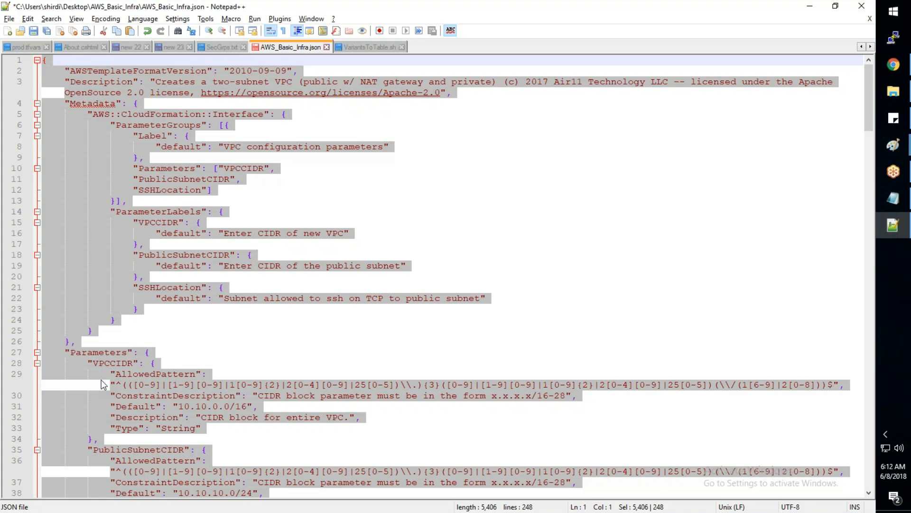
scroll(100, 384, down, 7)
scroll(105, 385, down, 20)
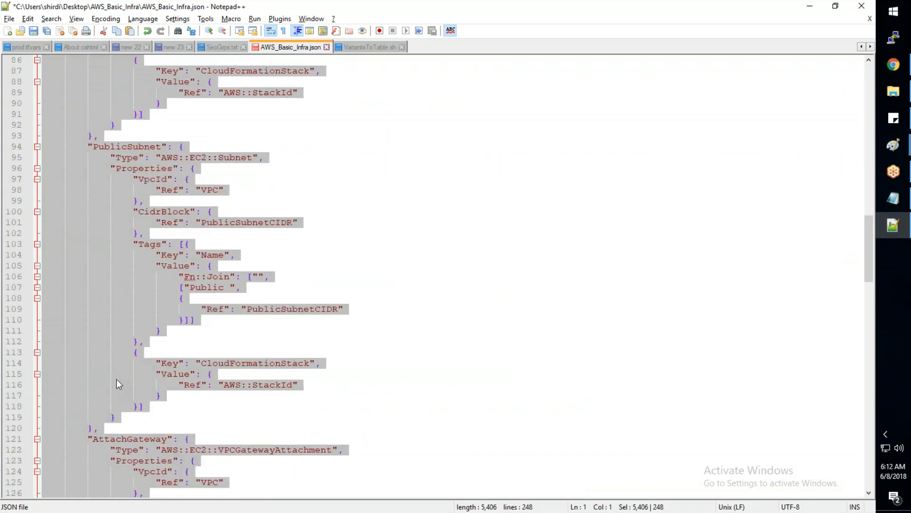
scroll(116, 383, down, 20)
click(80, 460)
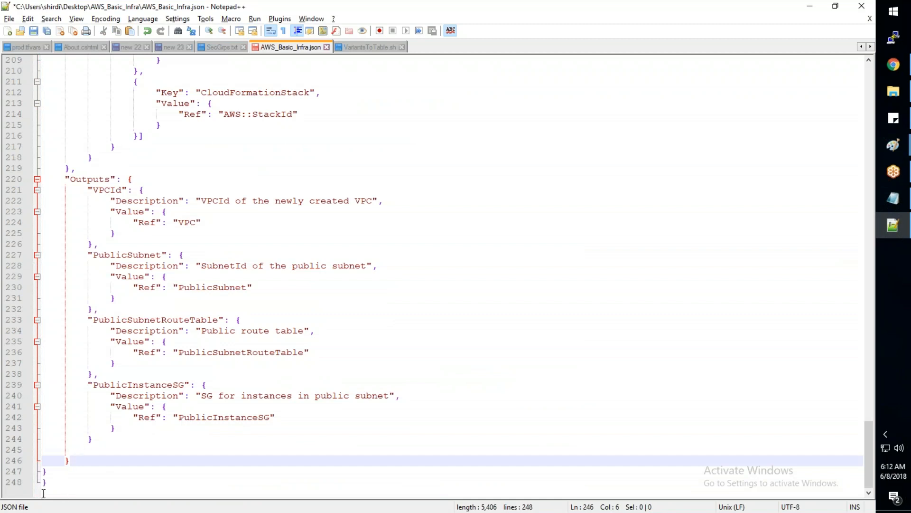
key(ctrl+s)
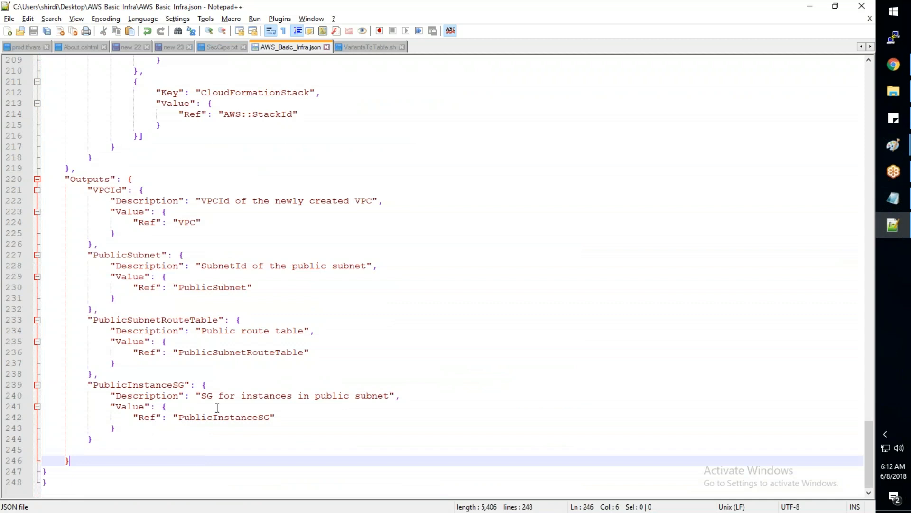
- Compare the template in Notepad++ with the validated JSON in JSONLint in Chrome, looking over the Parameters section and the resources
scroll(218, 408, up, 2)
scroll(218, 404, up, 5)
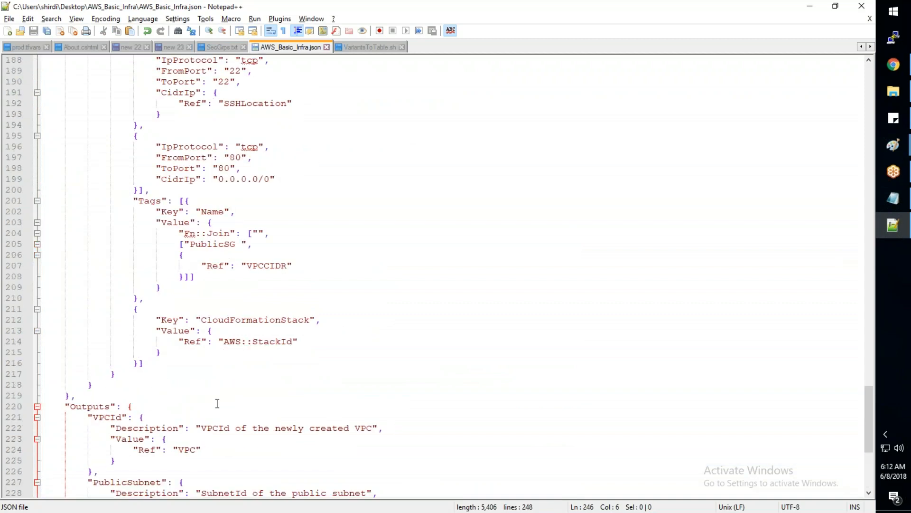
scroll(217, 404, up, 10)
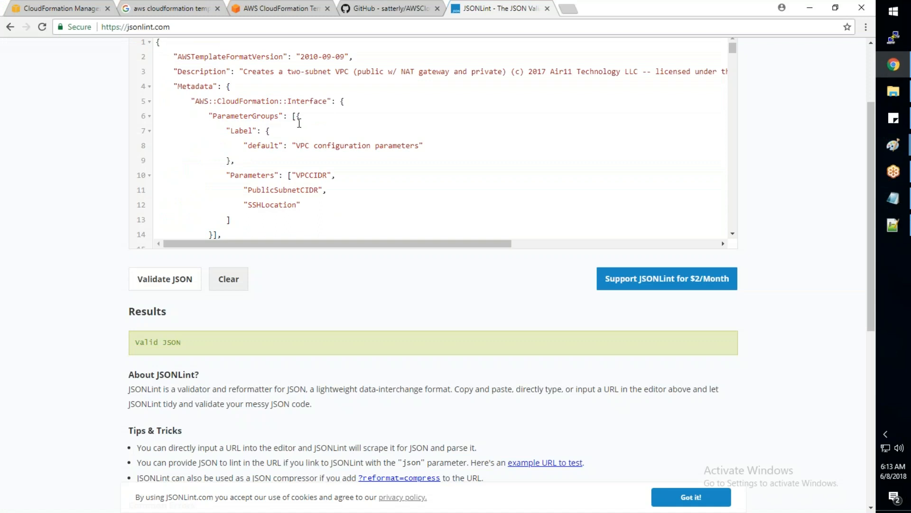
scroll(299, 122, down, 6)
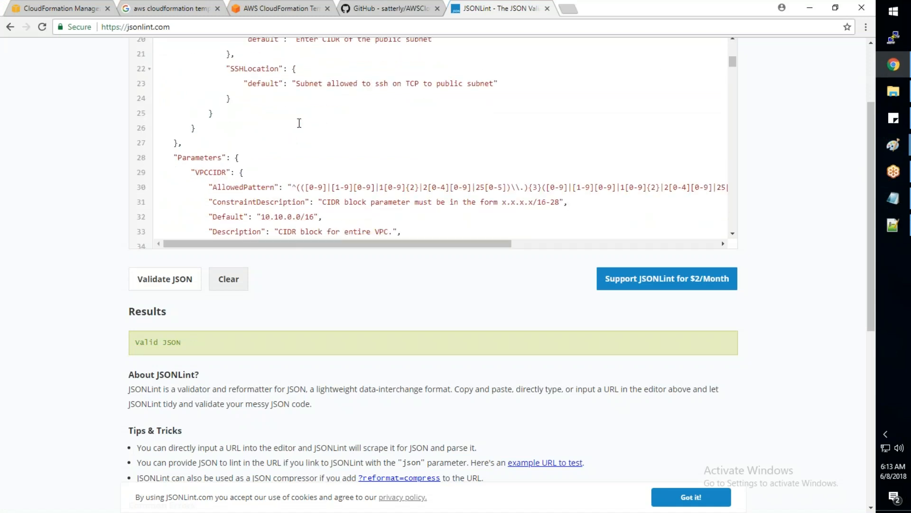
scroll(298, 217, down, 3)
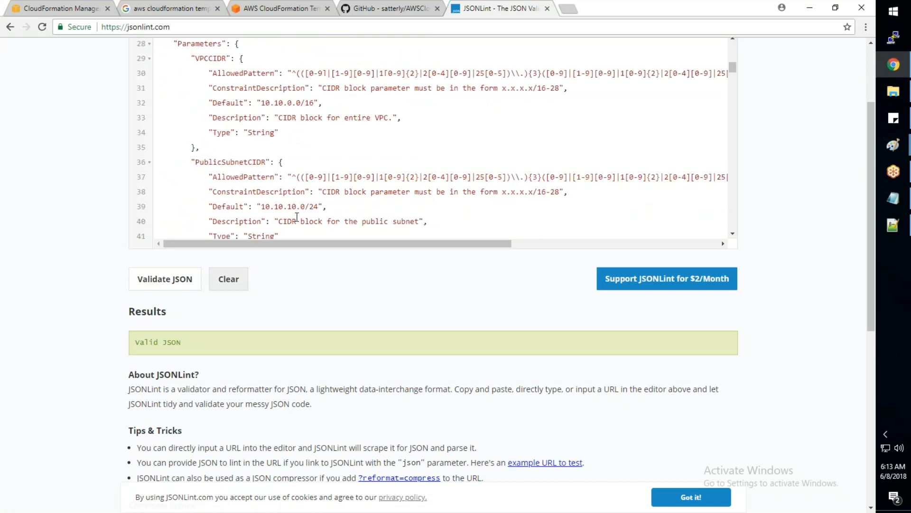
key(alt+Tab)
scroll(287, 257, up, 14)
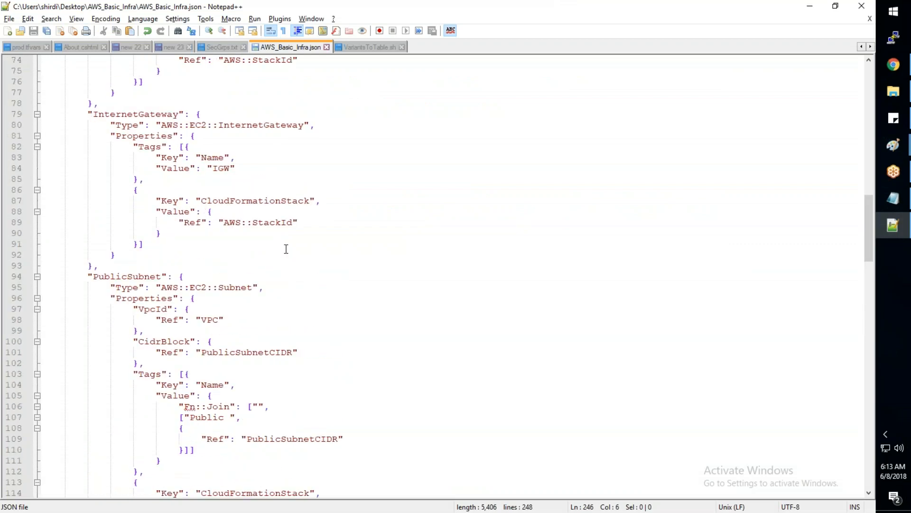
scroll(286, 249, up, 16)
- Switch to the CloudFormation console in Chrome and review the stack, StackSet, template design and existing-resources options on the Stacks page
key(alt+Tab)
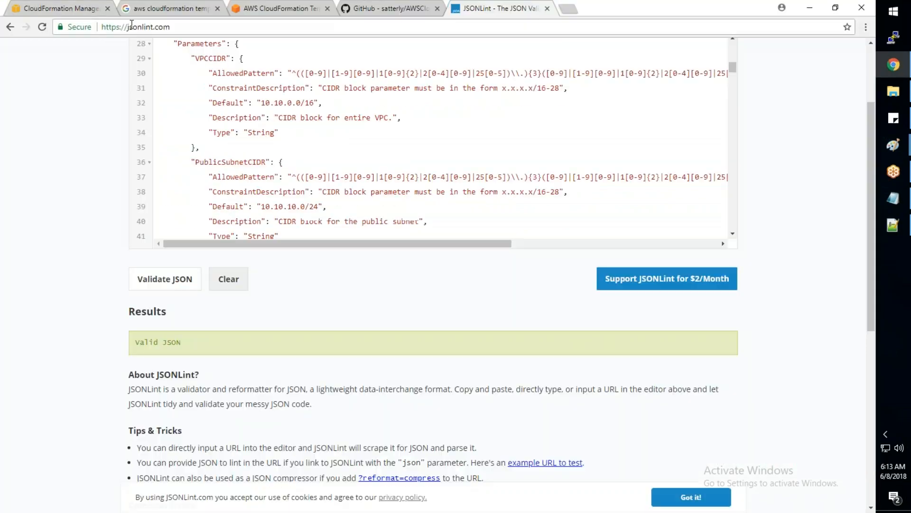
click(78, 13)
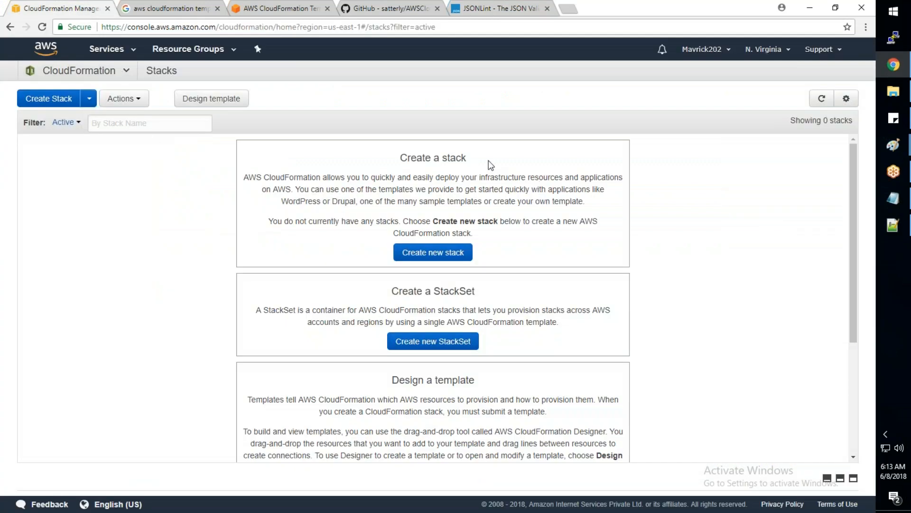
drag(480, 162, 424, 162)
drag(475, 291, 423, 292)
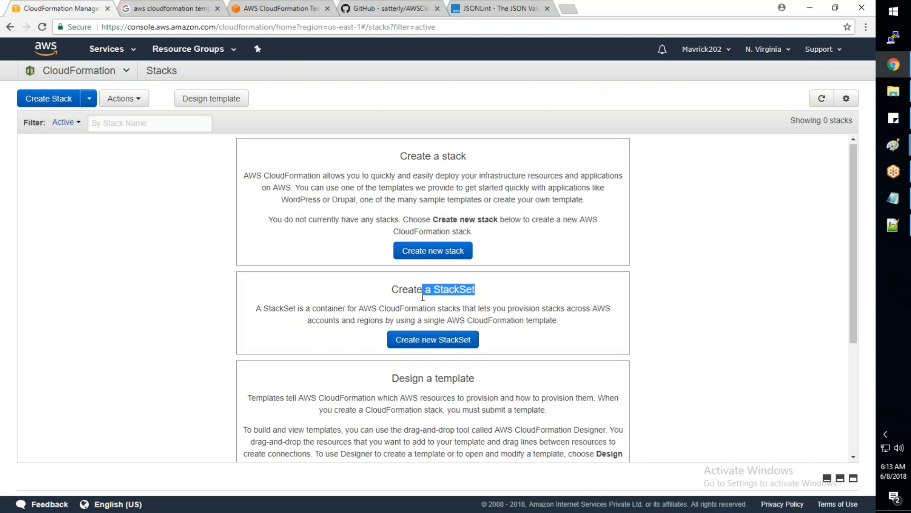
scroll(423, 298, down, 4)
scroll(423, 294, down, 1)
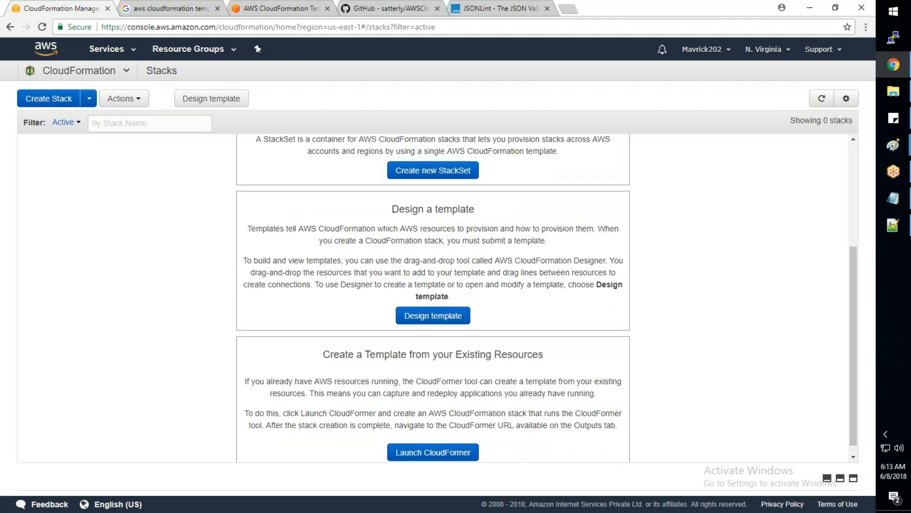
drag(475, 200, 418, 200)
drag(544, 345, 322, 347)
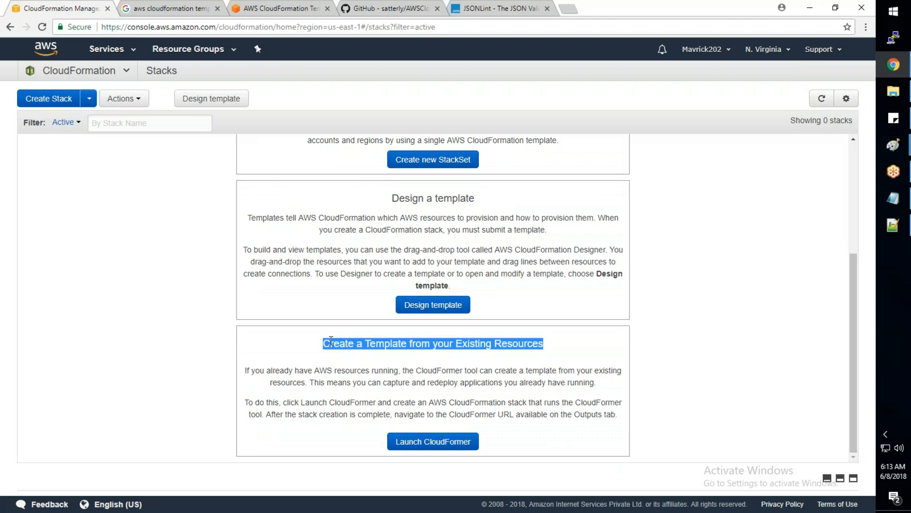
scroll(335, 339, up, 4)
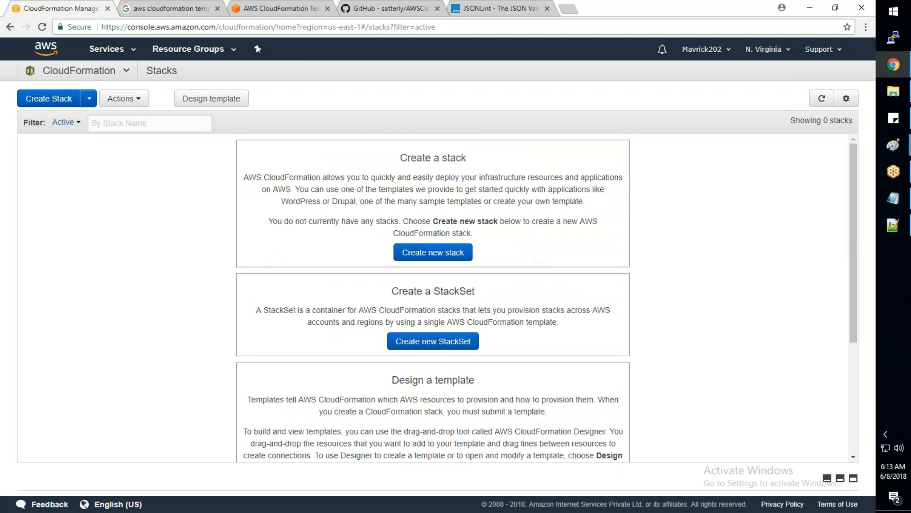
- Read the Create a StackSet description about accounts and regions, then the Design a template section
triple_click(472, 157)
drag(476, 291, 399, 291)
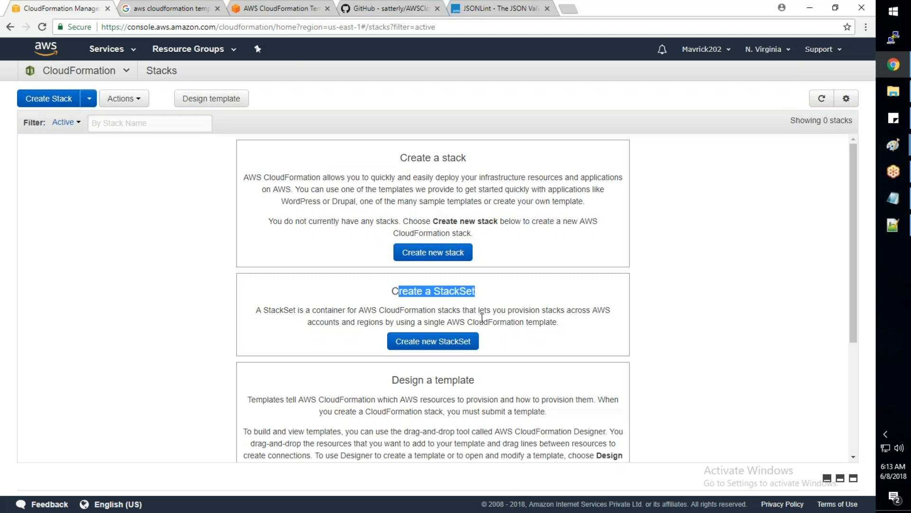
mouse_move(364, 322)
mouse_down()
mouse_move(558, 323)
mouse_move(359, 327)
mouse_up()
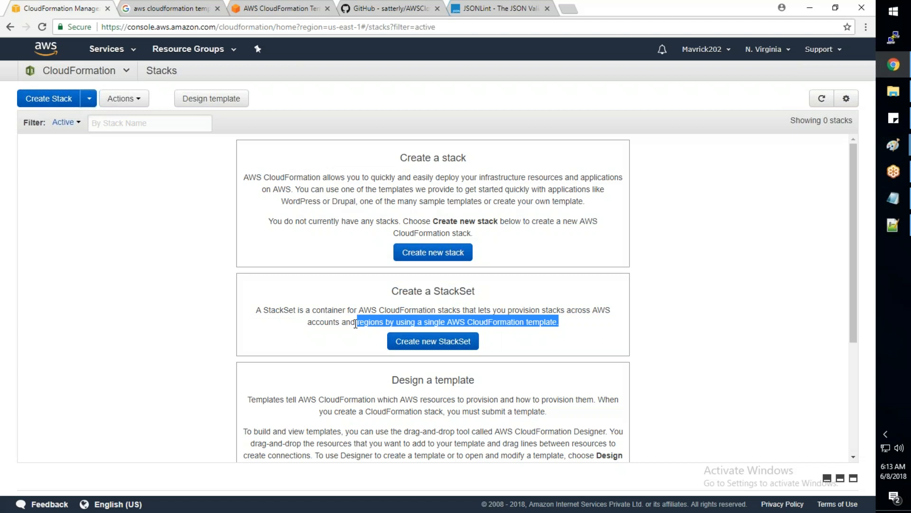
scroll(355, 324, down, 3)
drag(475, 266, 393, 267)
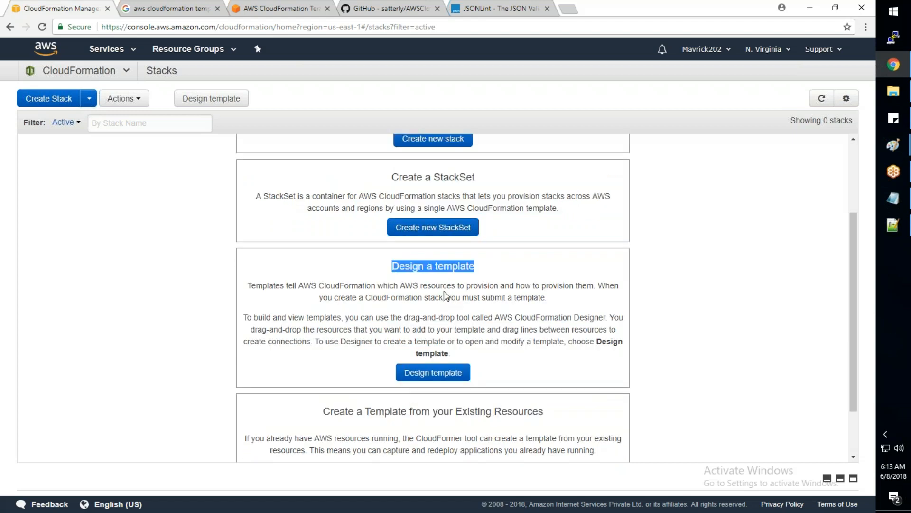
- Start creating a new CloudFormation stack and look over the available sample templates without choosing one
scroll(451, 285, up, 3)
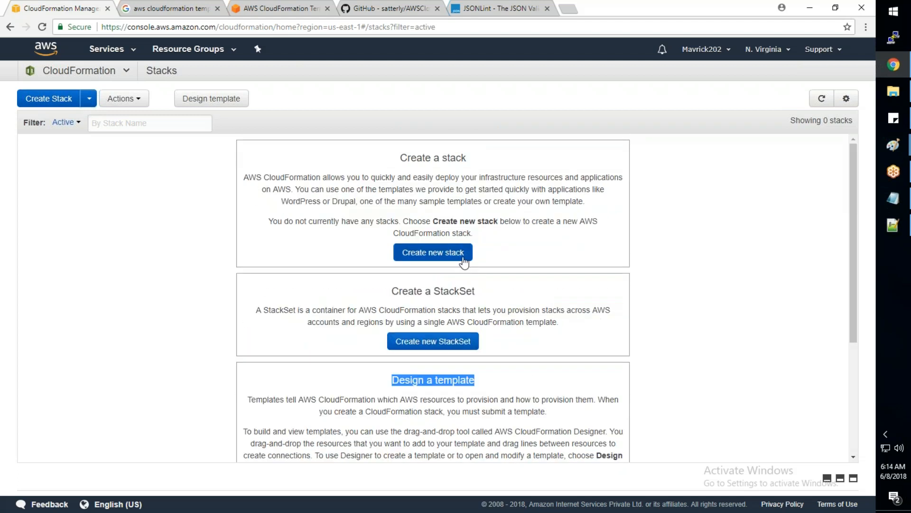
click(463, 261)
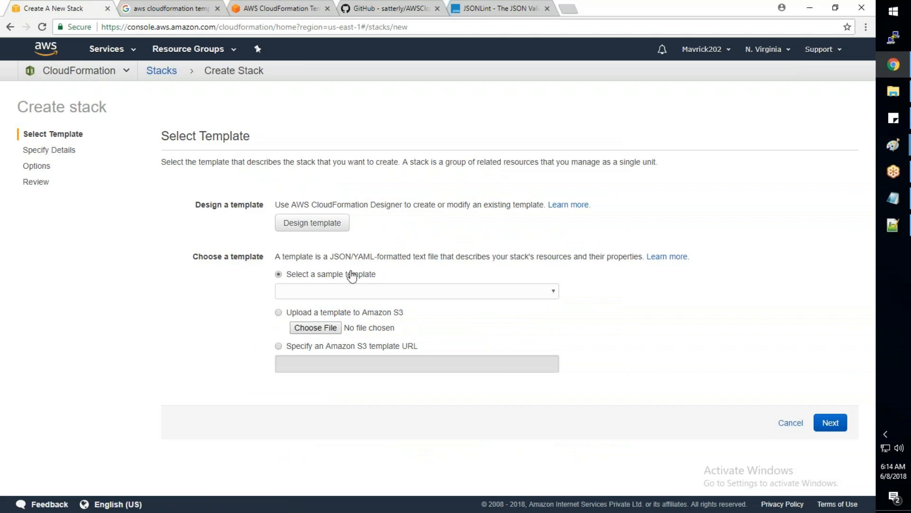
click(350, 294)
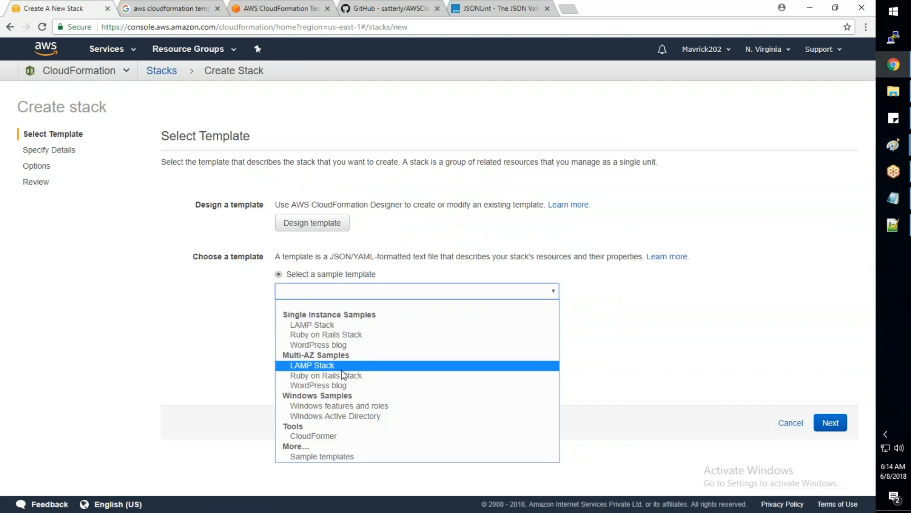
click(212, 345)
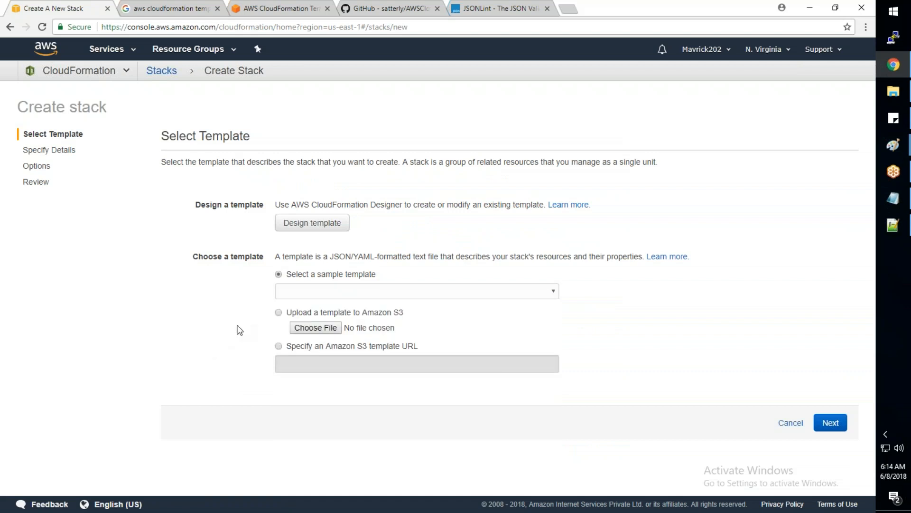
- Choose AWS_Basic_Infra.json as the template to upload to Amazon S3 and submit it for validation
click(323, 333)
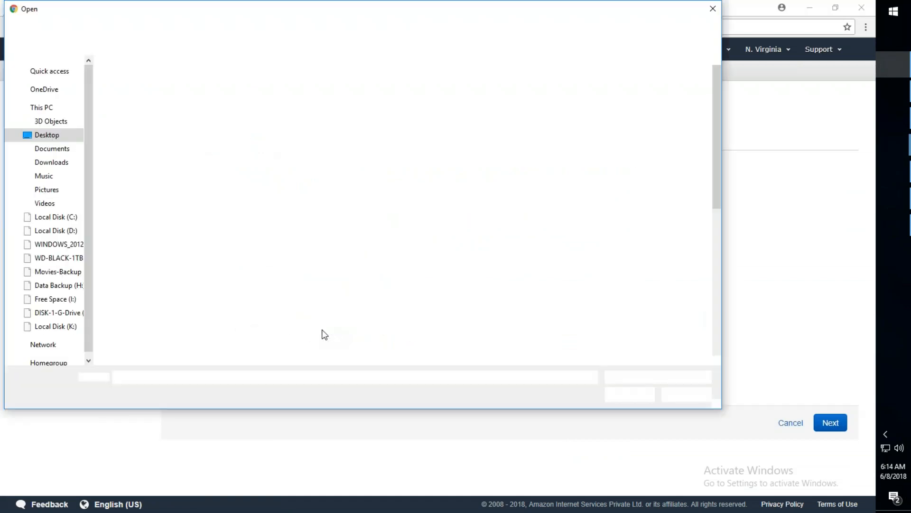
double_click(322, 329)
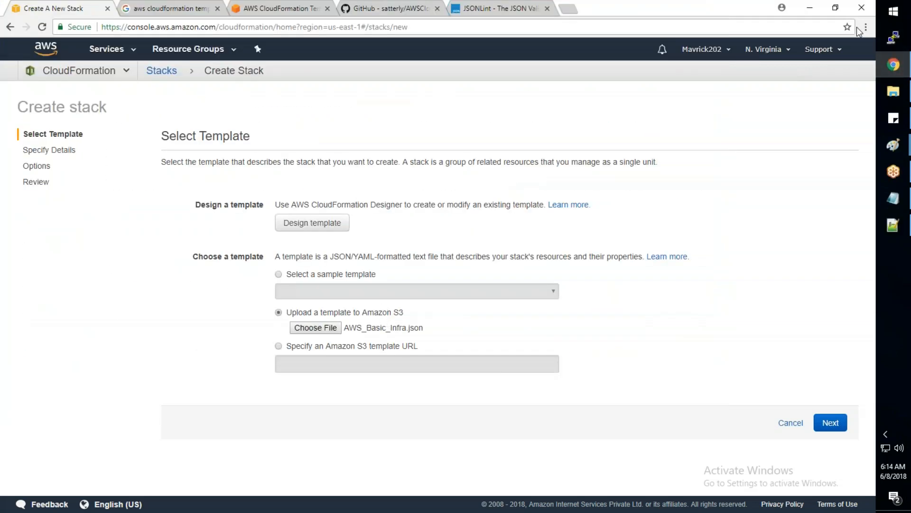
click(831, 422)
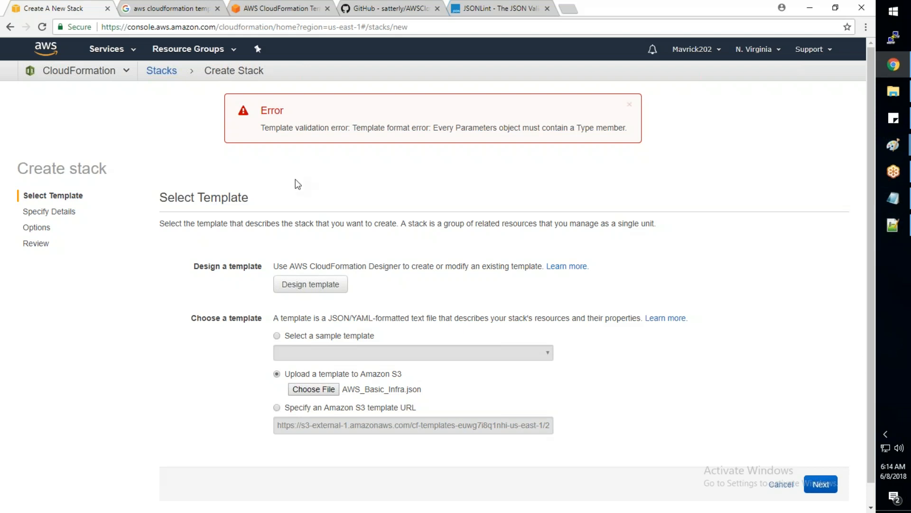
- Read the template validation error in Chrome and compare it with the Parameters section of AWS_Basic_Infra.json in Notepad++
drag(264, 126, 503, 128)
click(893, 232)
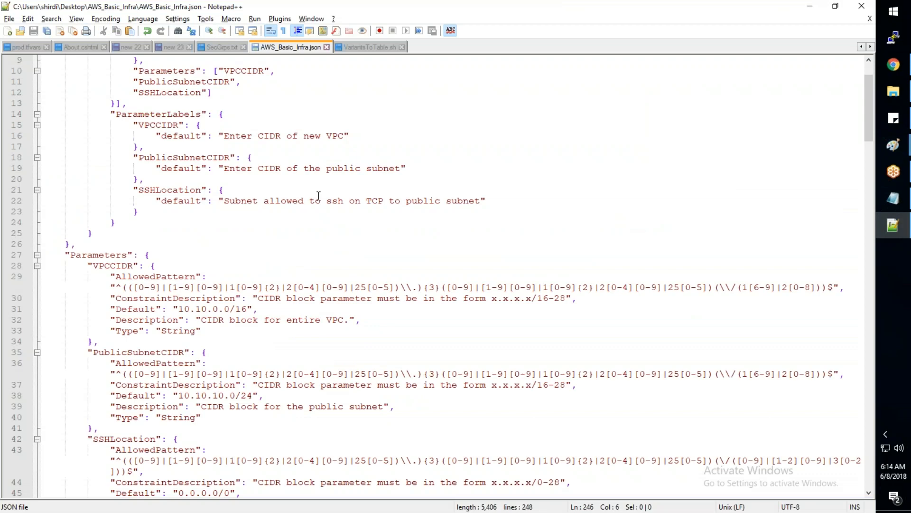
scroll(318, 196, up, 3)
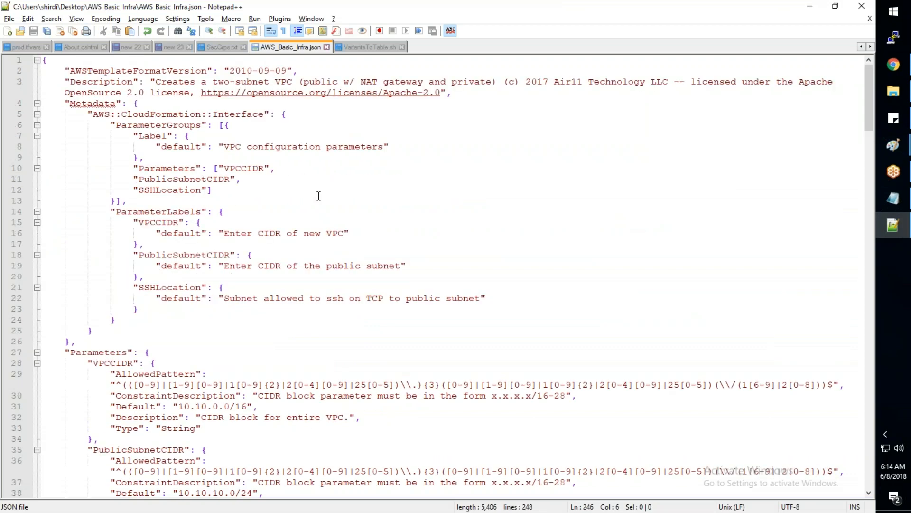
scroll(318, 196, down, 2)
scroll(319, 196, down, 4)
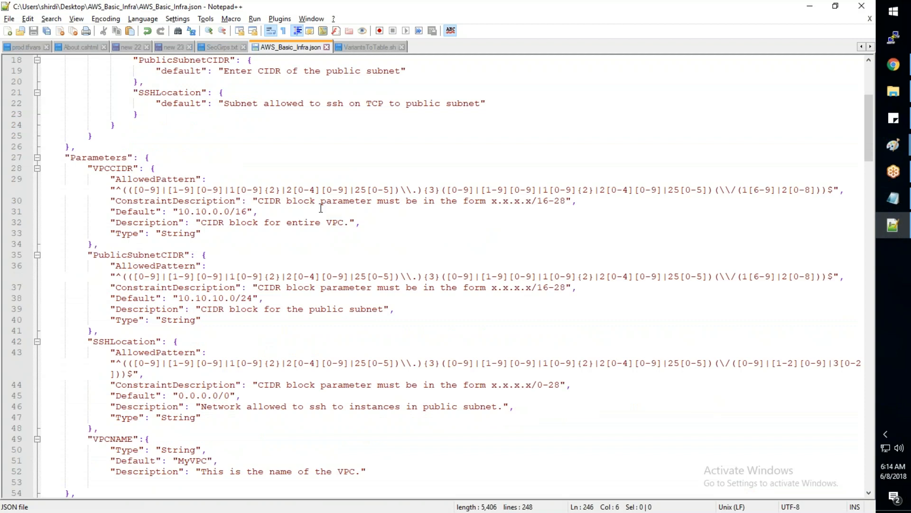
key(alt+Tab)
drag(261, 127, 628, 132)
key(alt+Tab)
drag(218, 460, 115, 460)
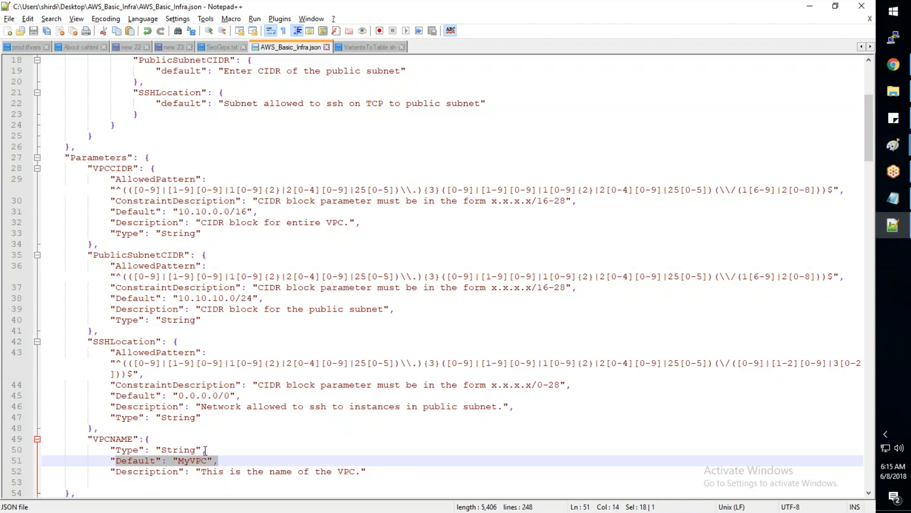
- Move the "Type": "String" entry of VPCNAME below its Description, correct the commas and save AWS_Basic_Infra.json
drag(207, 450, 110, 450)
key(ctrl+c)
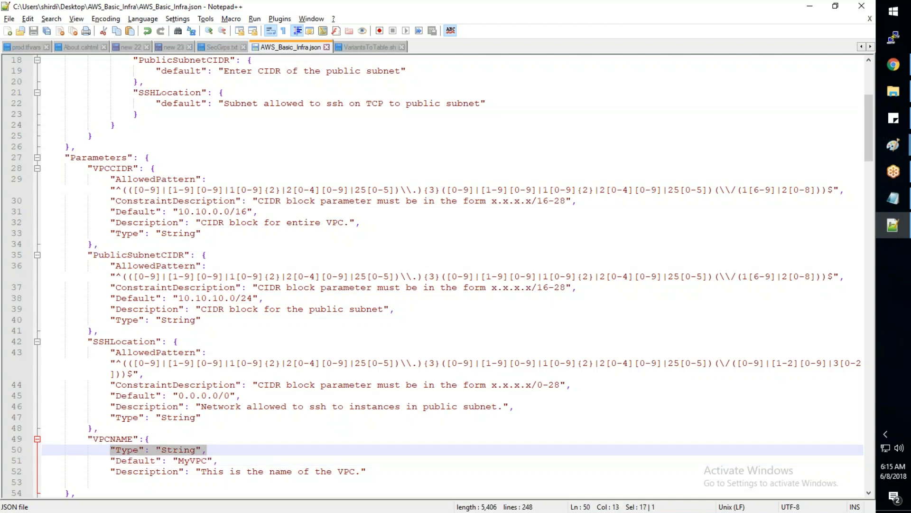
key(Delete)
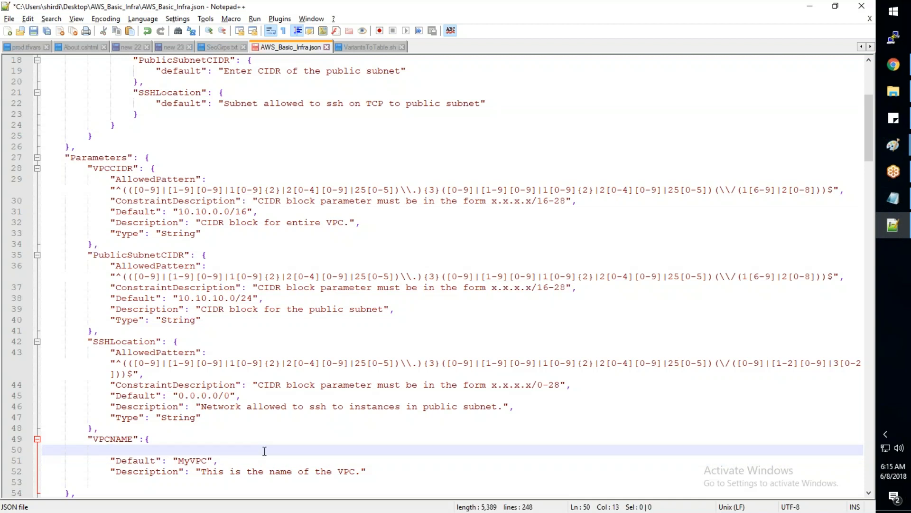
key(Delete)
key(Delete)
key(Delete)
key(Delete)
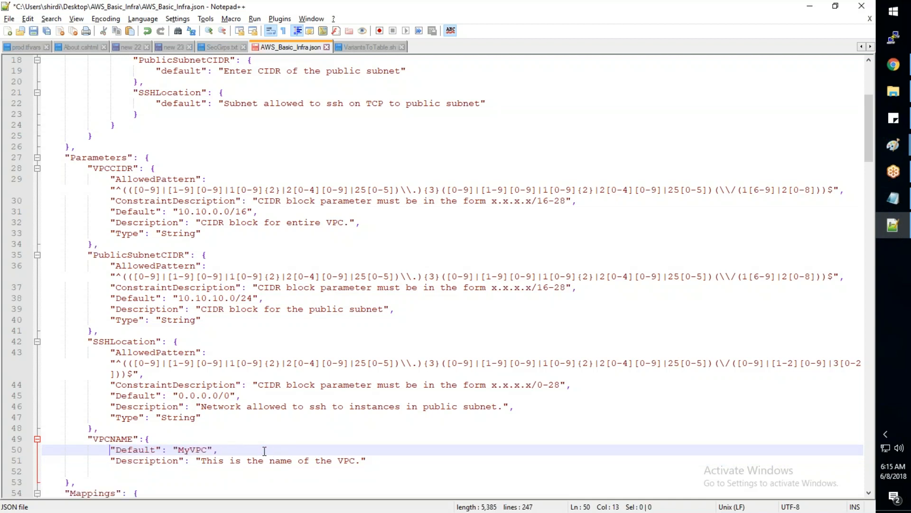
click(382, 458)
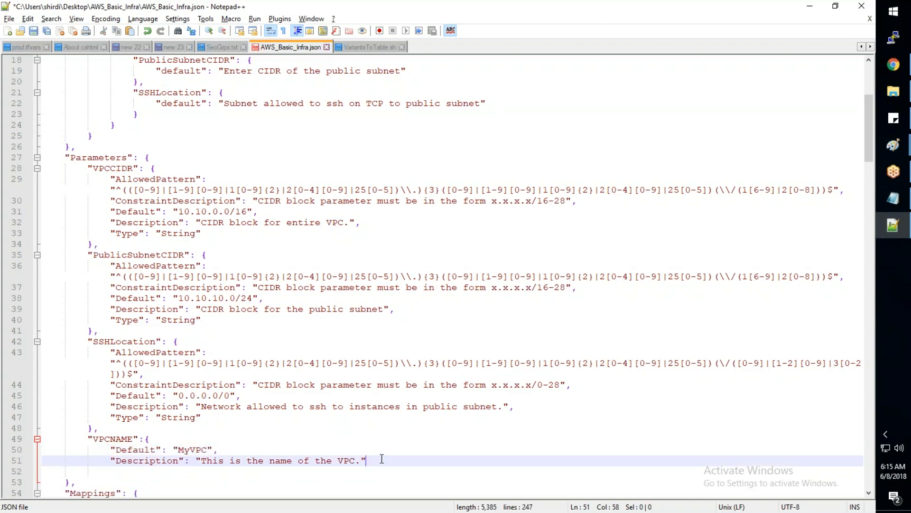
text(,)
key(Return)
key(ctrl+v)
key(BackSpace)
key(ctrl+s)
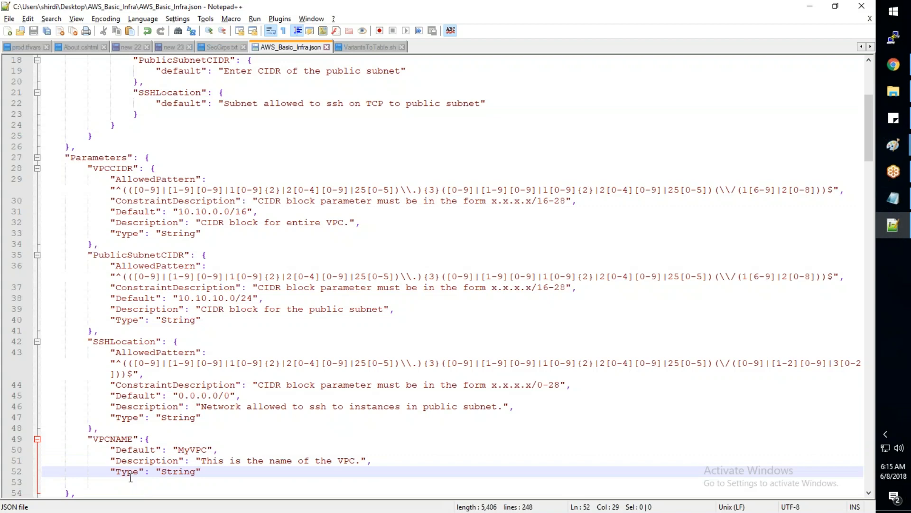
- Switch to the Create Stack page in Chrome, choose the edited AWS_Basic_Infra.json again and resubmit the template
key(alt+Tab)
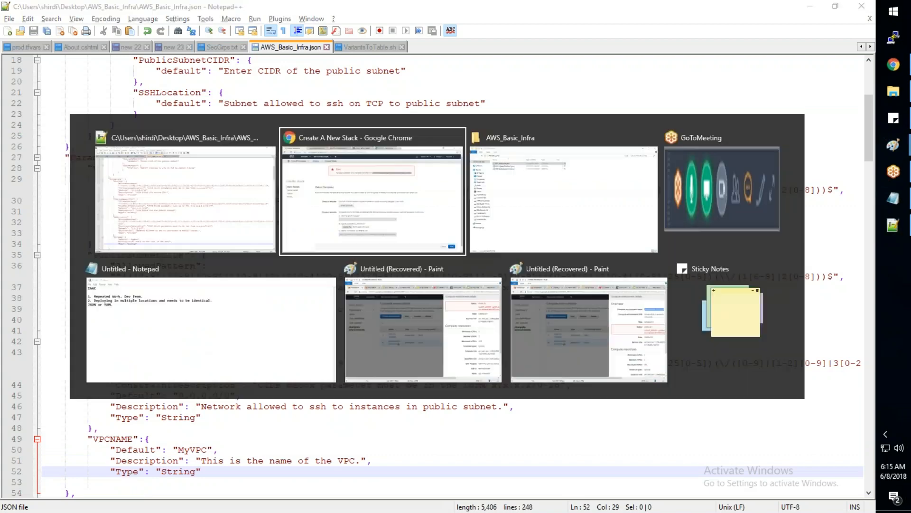
click(149, 78)
click(625, 394)
click(822, 484)
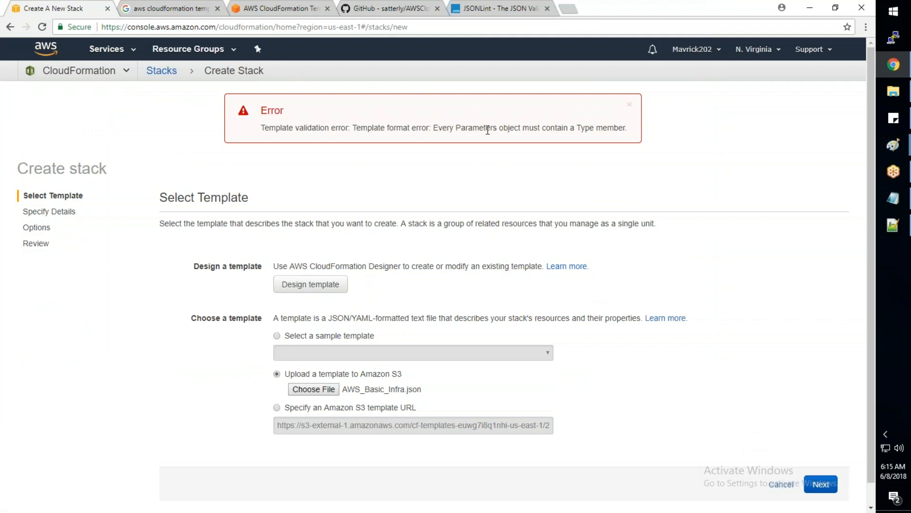
- Reread the template format error, then switch to Notepad++ and examine the VPC, InternetGateway and PublicSubnet resources
drag(264, 129, 421, 129)
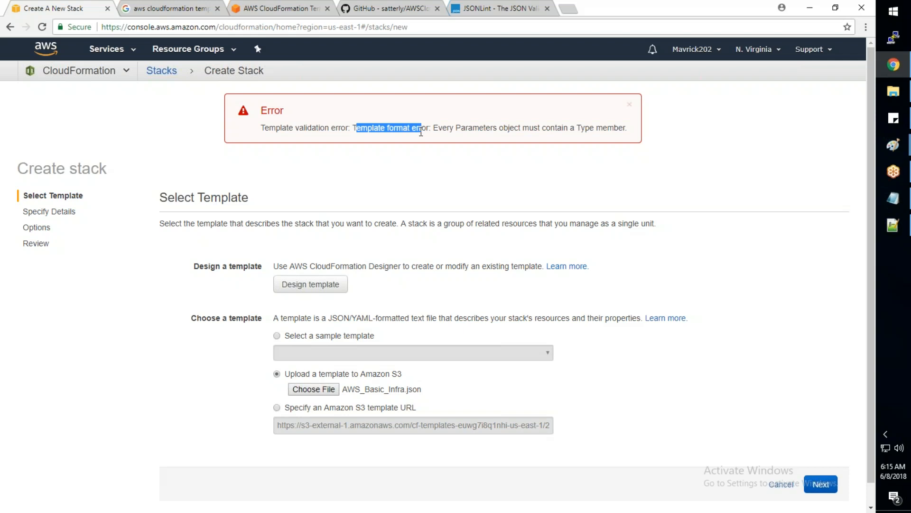
key(alt+Tab)
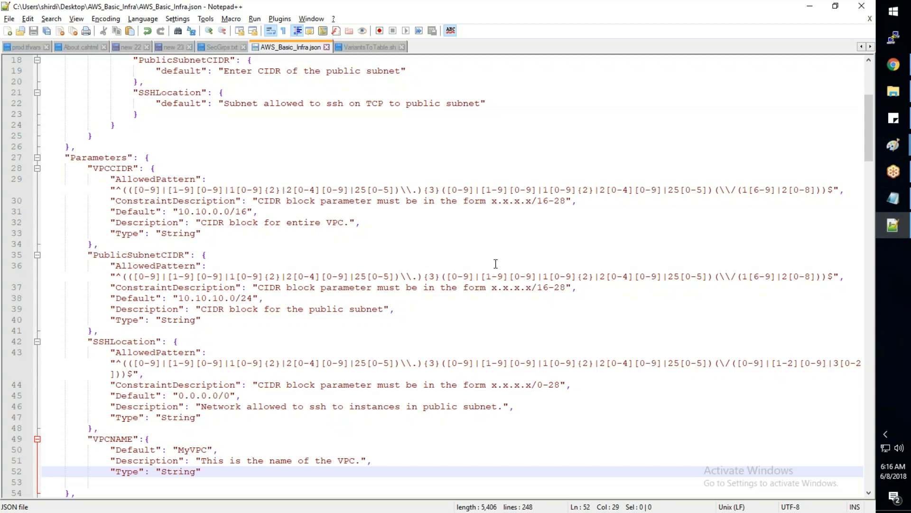
scroll(496, 263, down, 6)
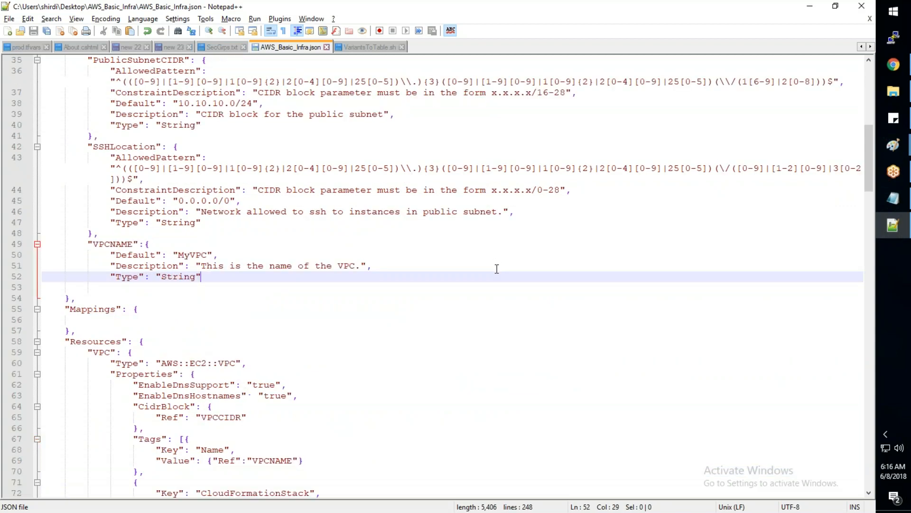
scroll(498, 267, down, 6)
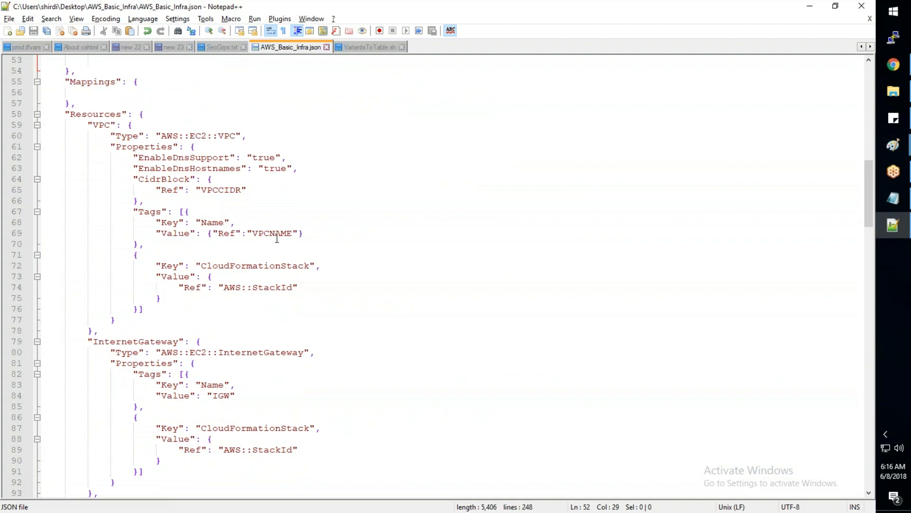
scroll(282, 228, down, 5)
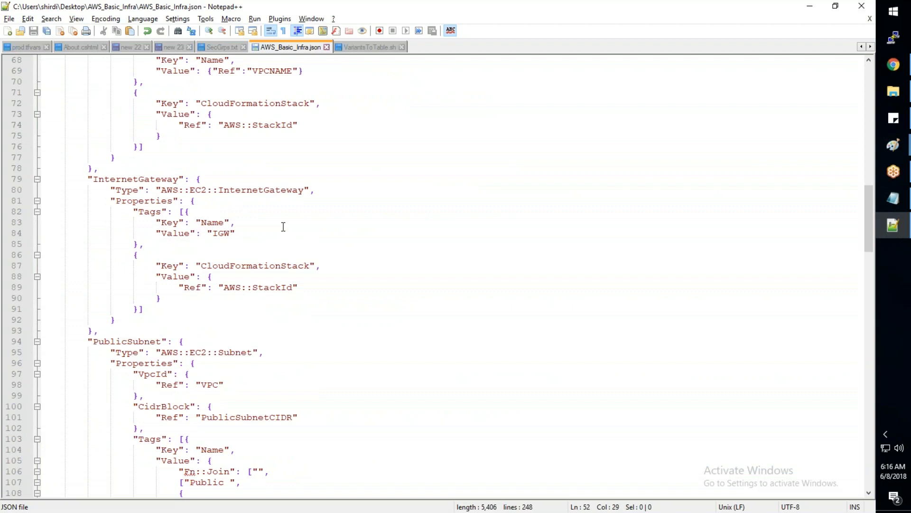
scroll(283, 227, down, 1)
scroll(283, 227, up, 13)
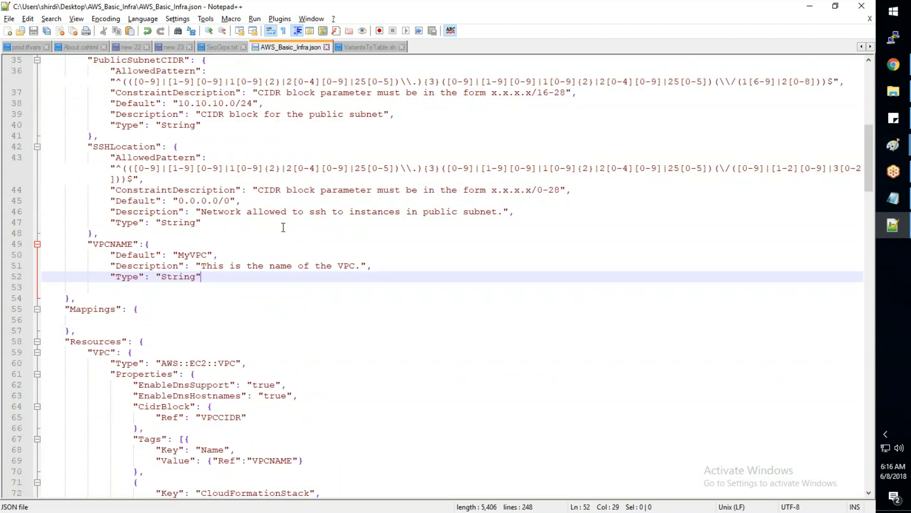
- Check how the braces open and close around the VPCNAME parameter and the Parameters, Mappings and Resources sections
click(151, 244)
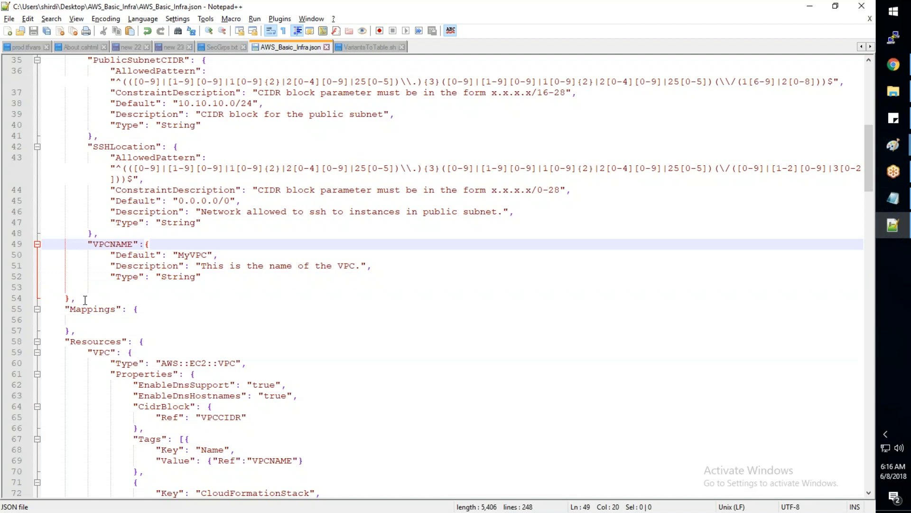
click(338, 316)
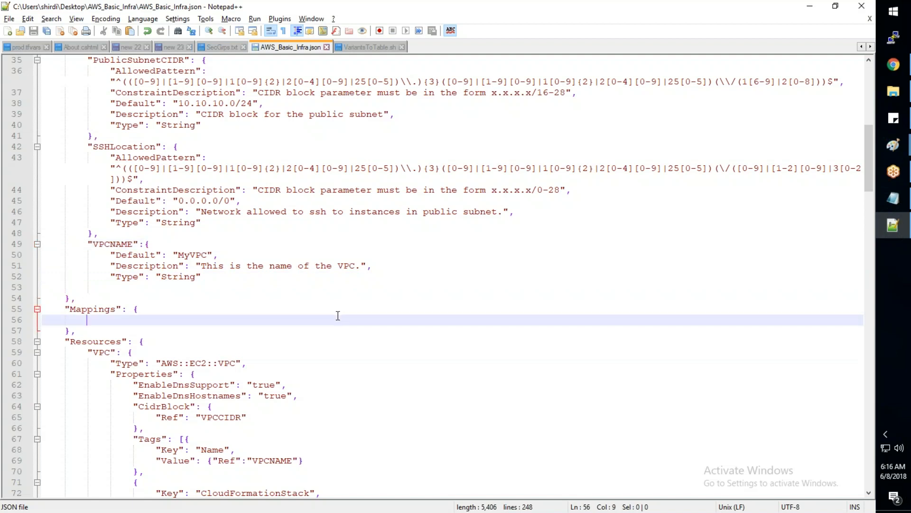
scroll(338, 316, down, 12)
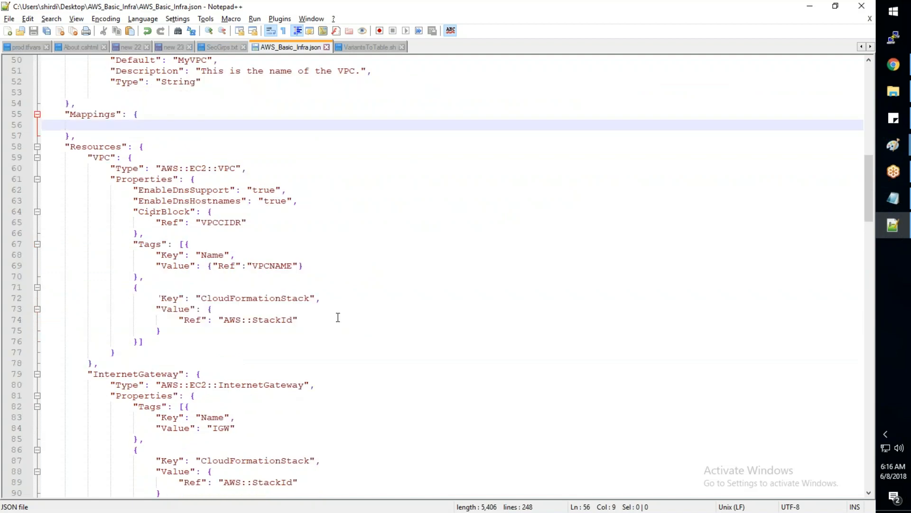
scroll(337, 321, up, 8)
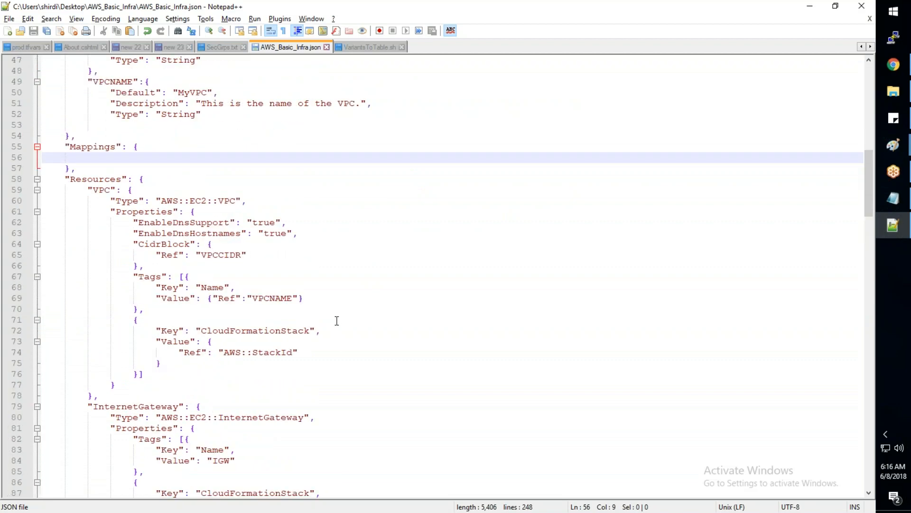
scroll(337, 321, up, 2)
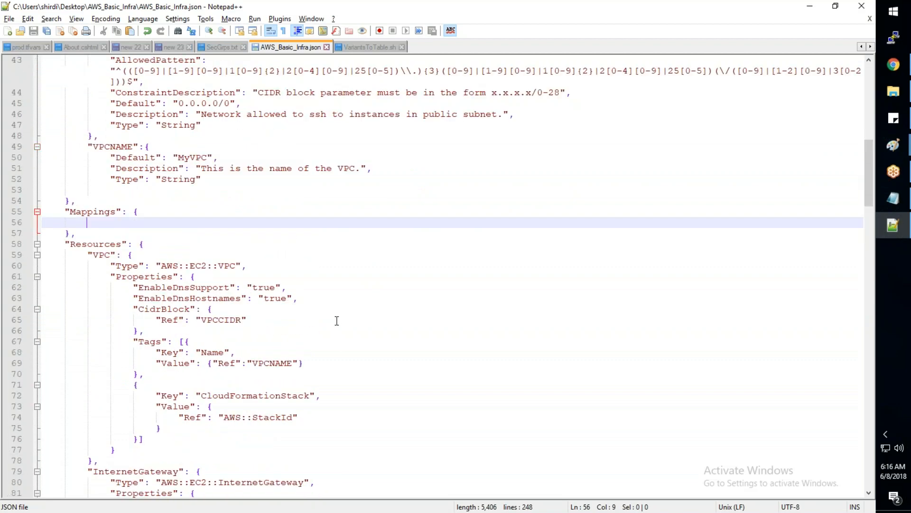
scroll(337, 321, up, 4)
scroll(337, 321, up, 6)
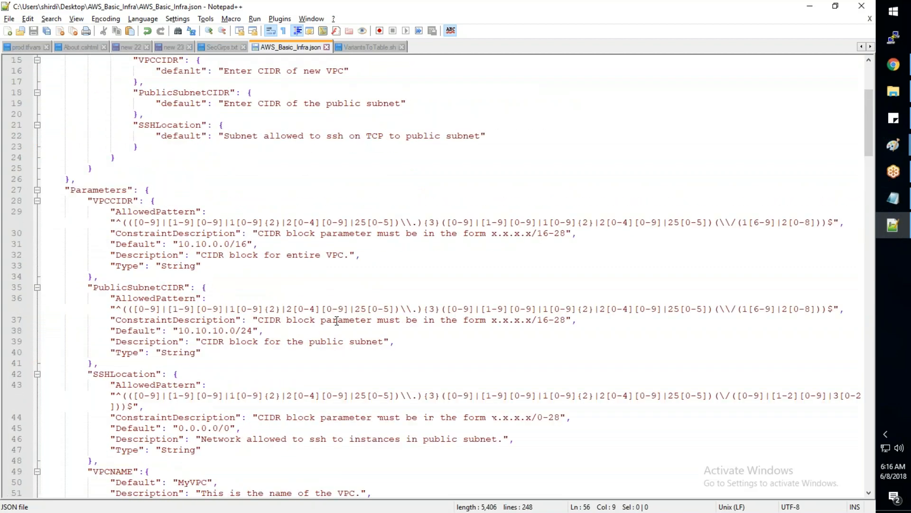
scroll(142, 282, up, 5)
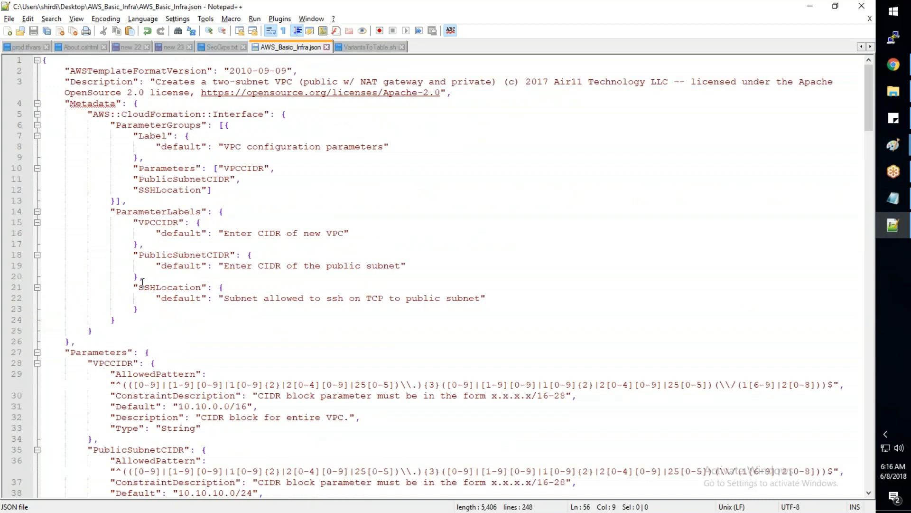
scroll(143, 281, down, 6)
scroll(142, 282, down, 1)
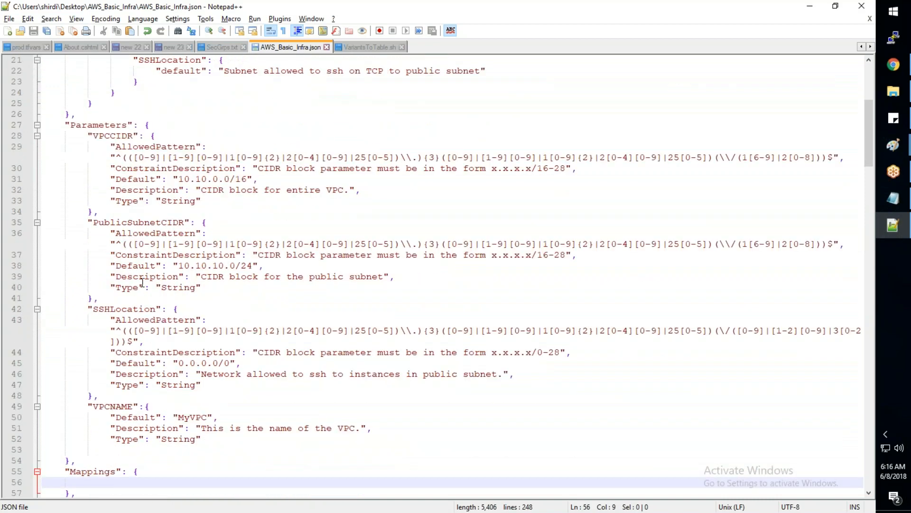
scroll(143, 282, down, 1)
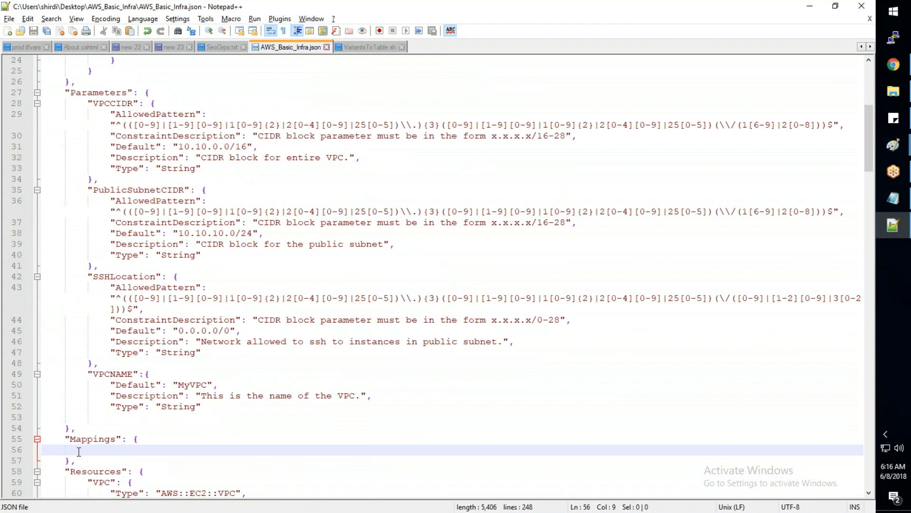
click(69, 428)
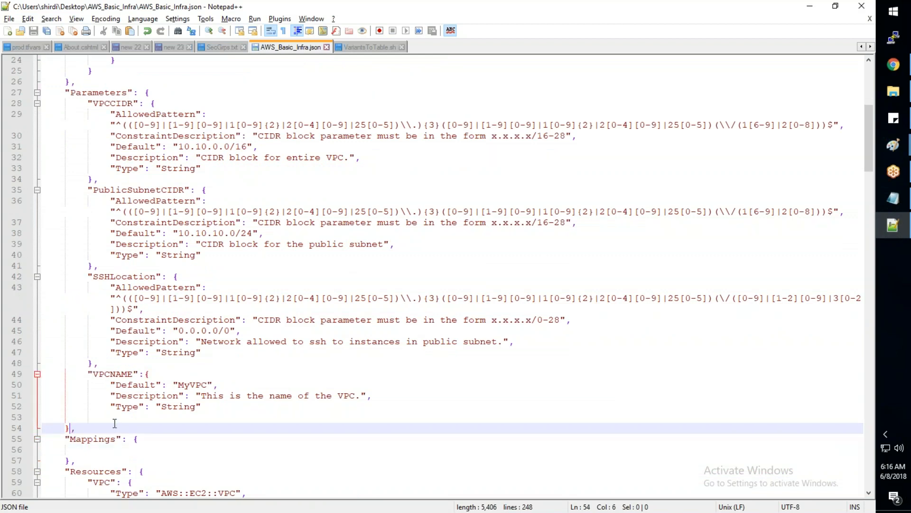
scroll(114, 423, down, 3)
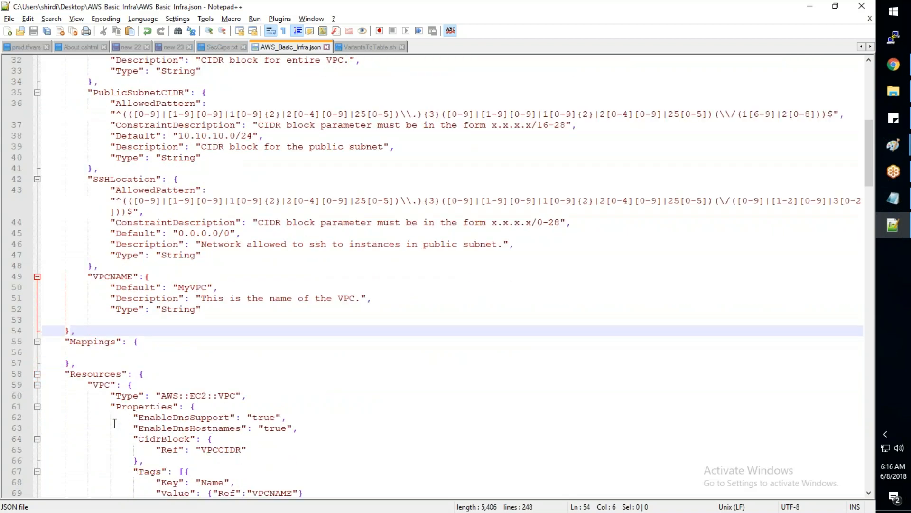
scroll(114, 423, up, 3)
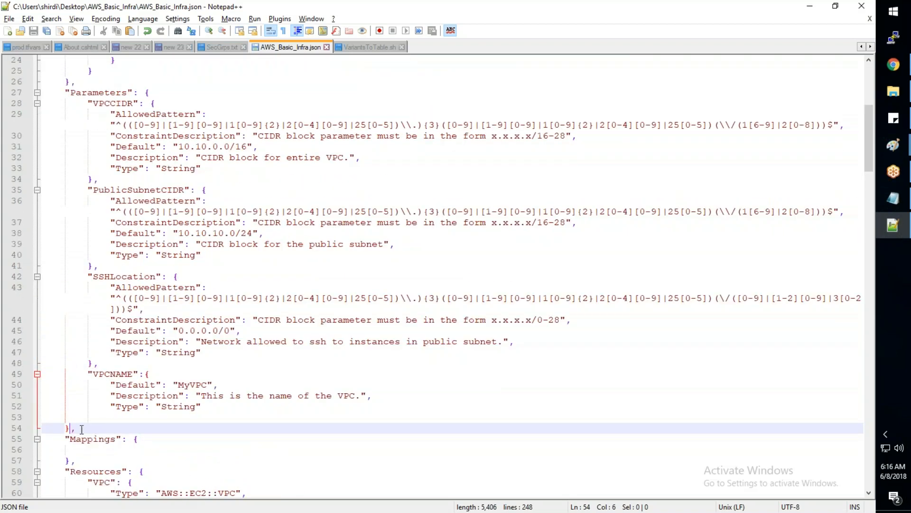
- Add a closing brace for VPCNAME on a new line below its "Type": "String" entry and save AWS_Basic_Infra.json
click(205, 406)
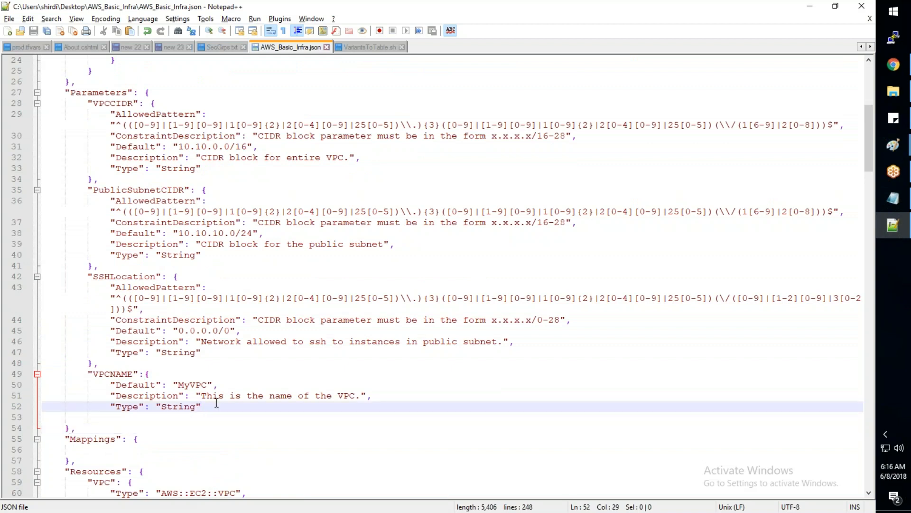
key(Return)
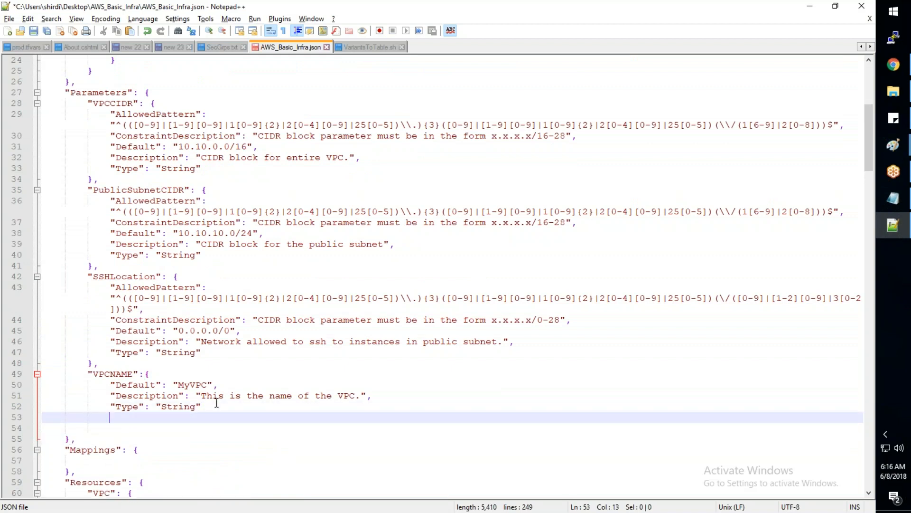
text(})
click(71, 438)
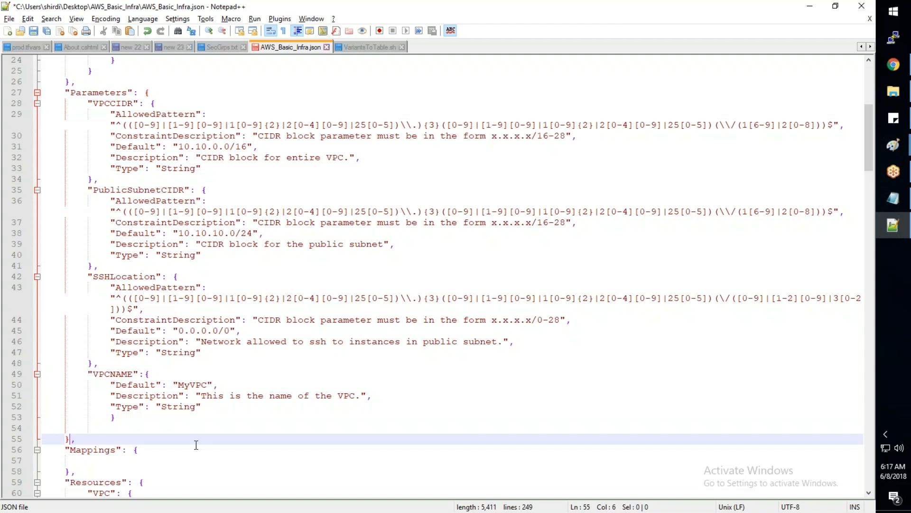
key(ctrl+s)
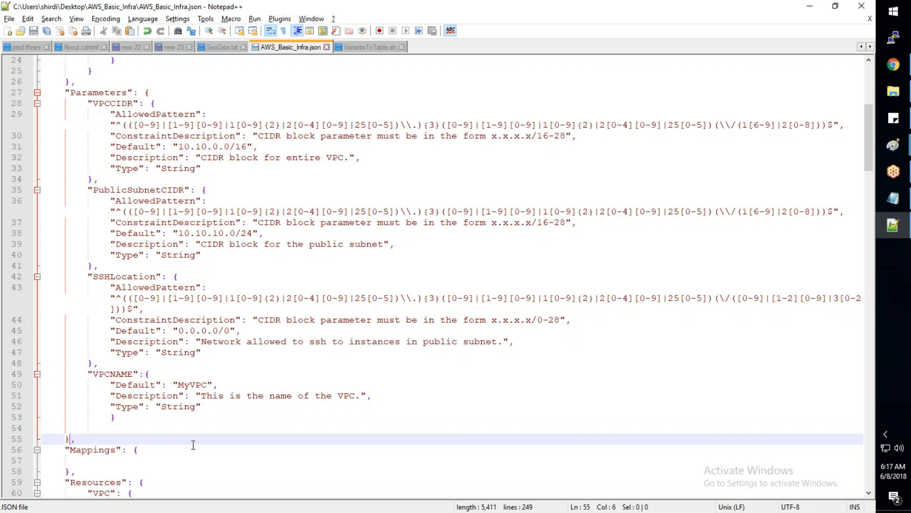
- Copy the whole template into JSONLint in Chrome, replacing the JSON there, and validate it
key(ctrl+a)
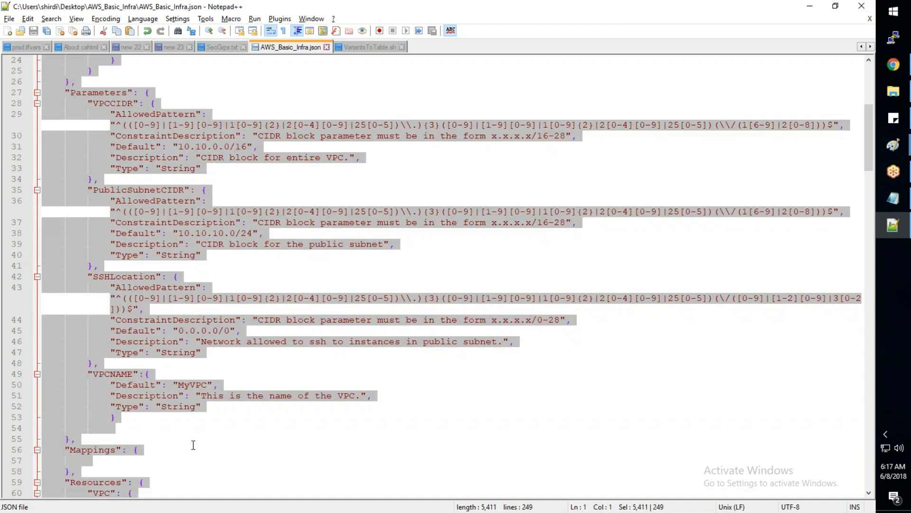
key(alt+Tab)
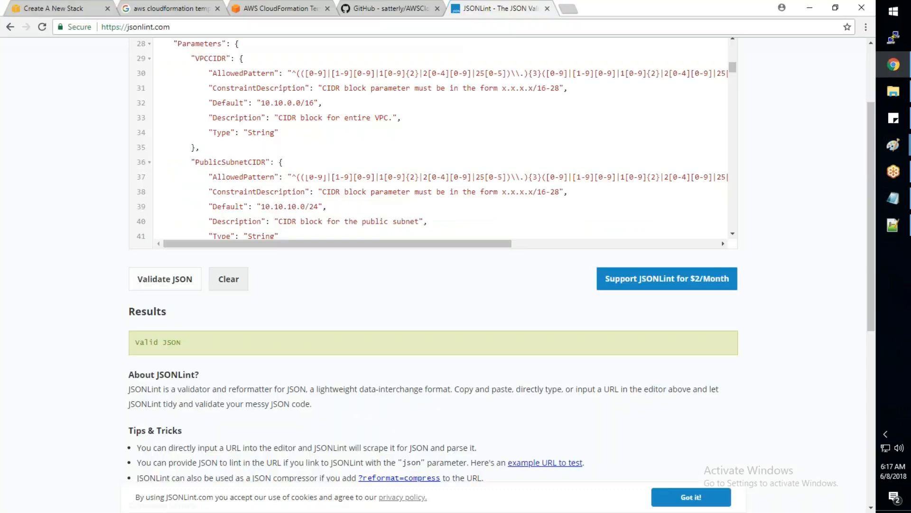
key(ctrl+a)
key(ctrl+v)
click(165, 279)
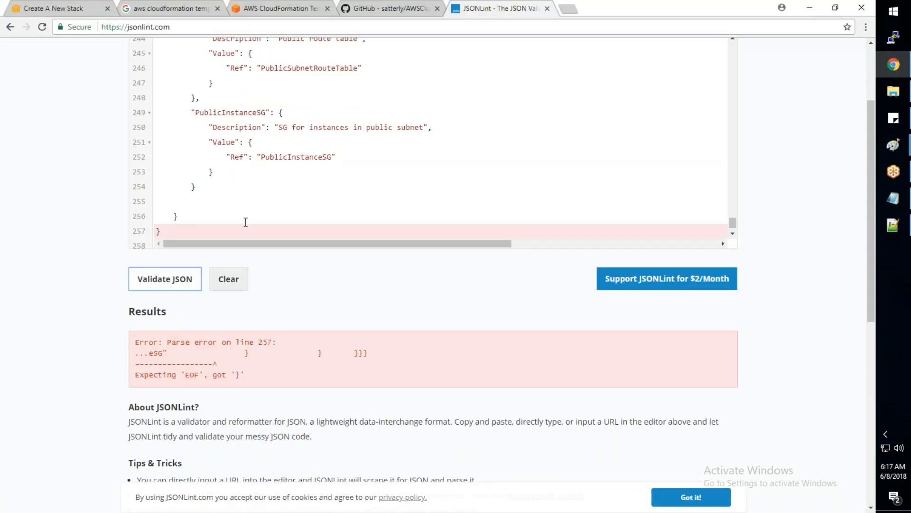
- Compare the JSONLint parse error with the closing braces after the Outputs section of AWS_Basic_Infra.json in Notepad++
key(alt+Tab)
click(287, 348)
scroll(287, 346, down, 7)
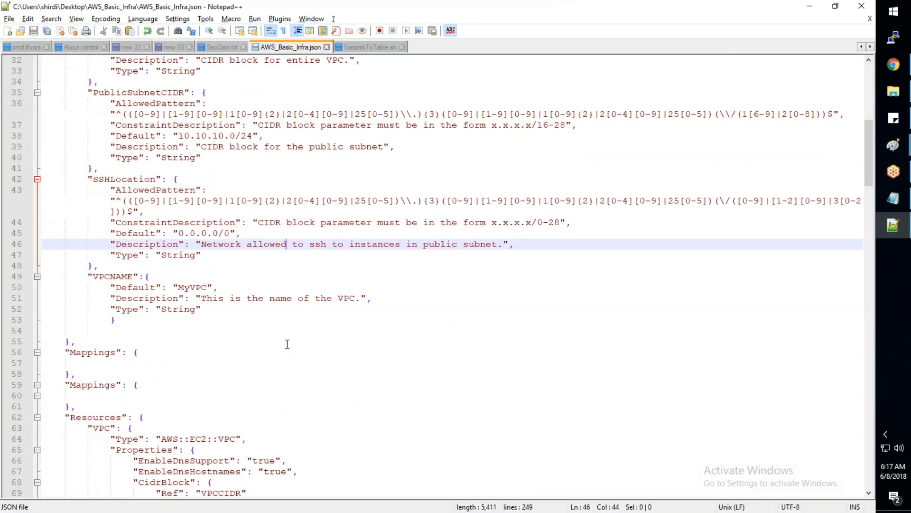
scroll(289, 344, down, 20)
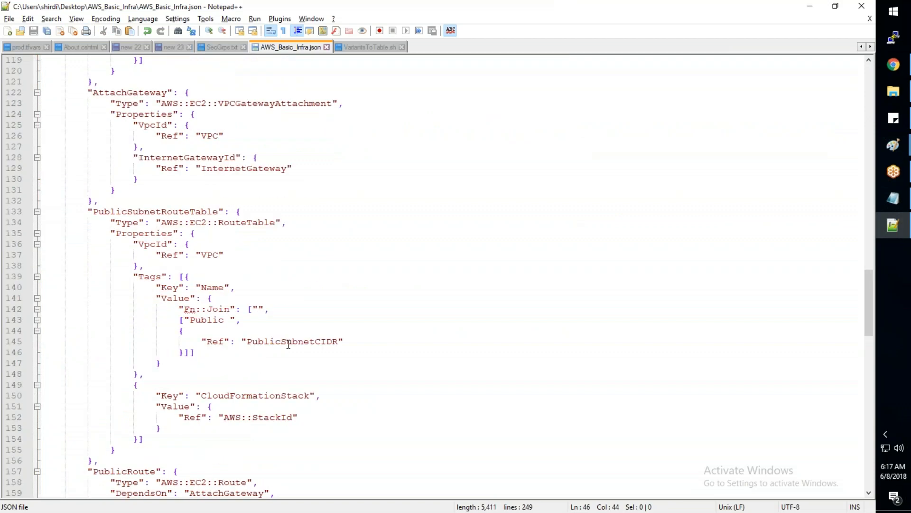
scroll(290, 344, down, 20)
click(322, 472)
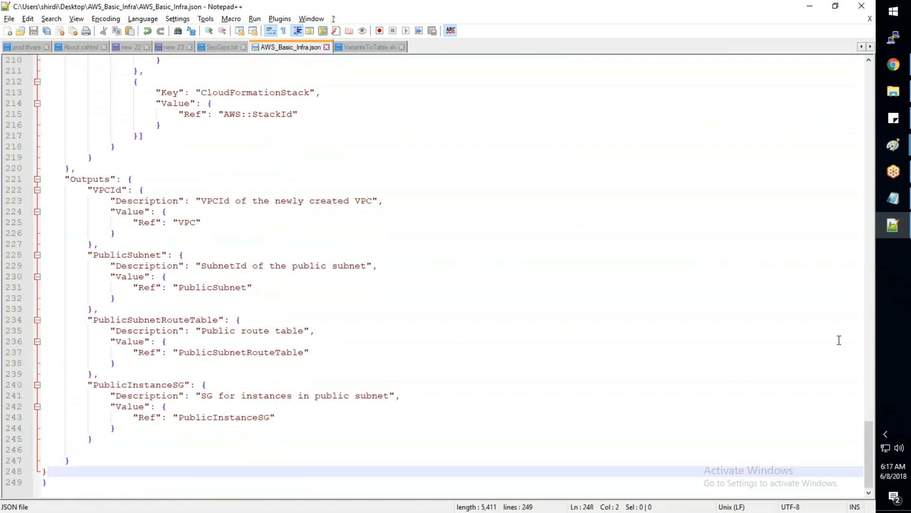
drag(865, 443, 847, 461)
key(alt+Tab)
scroll(318, 192, down, 1)
scroll(187, 233, down, 1)
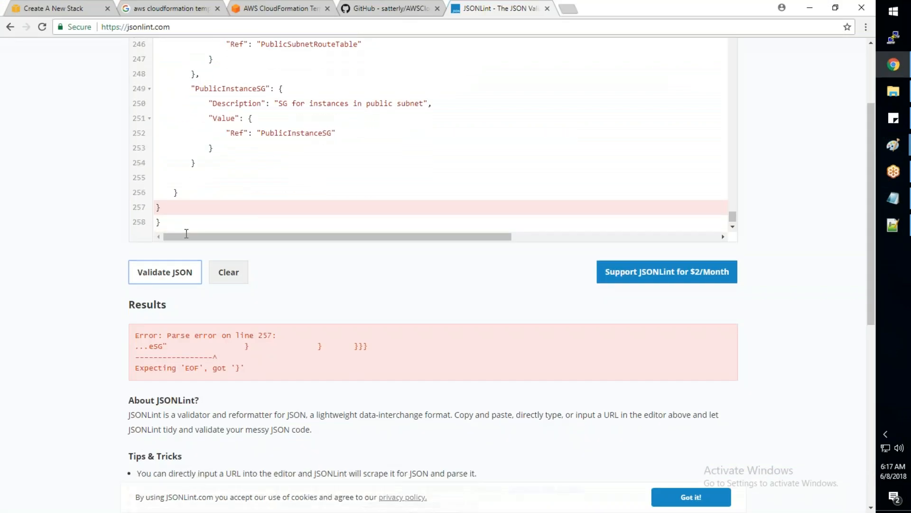
scroll(187, 233, down, 5)
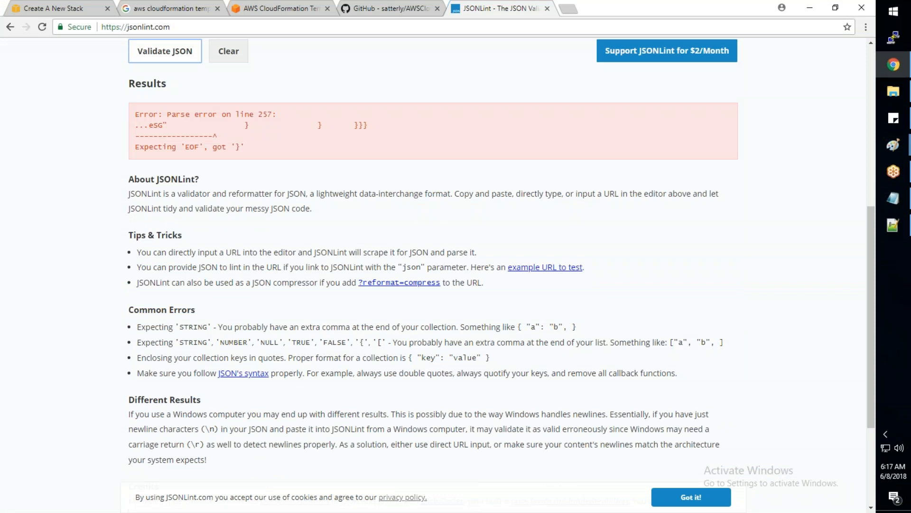
scroll(192, 251, up, 6)
- Delete the extra closing brace on the last line of AWS_Basic_Infra.json, save the file and revalidate the JSON in JSONLint
click(193, 335)
key(alt+Tab)
key(alt+Tab)
key(alt+Tab)
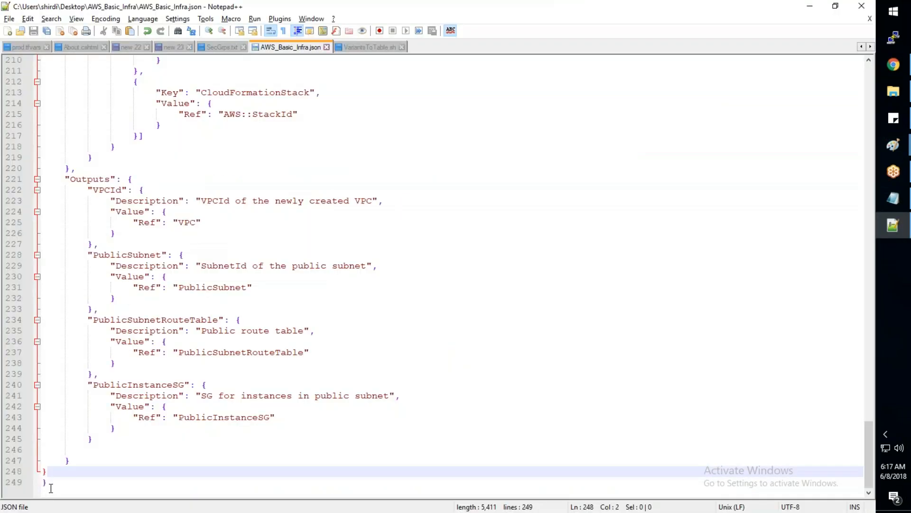
click(57, 476)
key(ctrl+s)
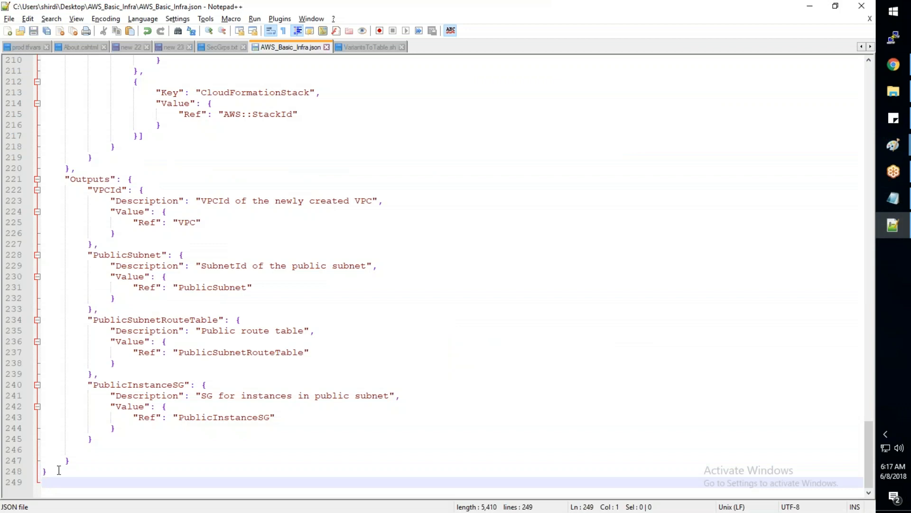
key(alt+Tab)
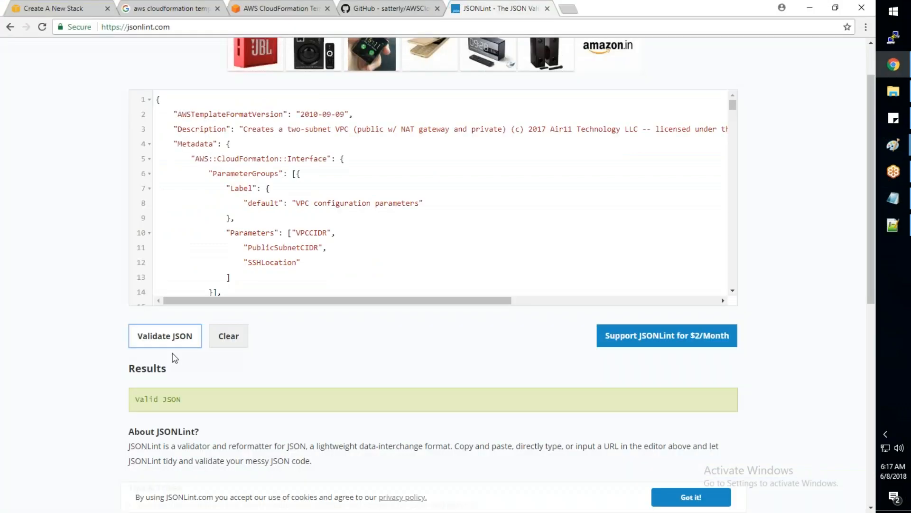
- Return to the Create Stack page, upload the corrected AWS_Basic_Infra.json to Amazon S3 as the template and continue to Specify Details
click(59, 9)
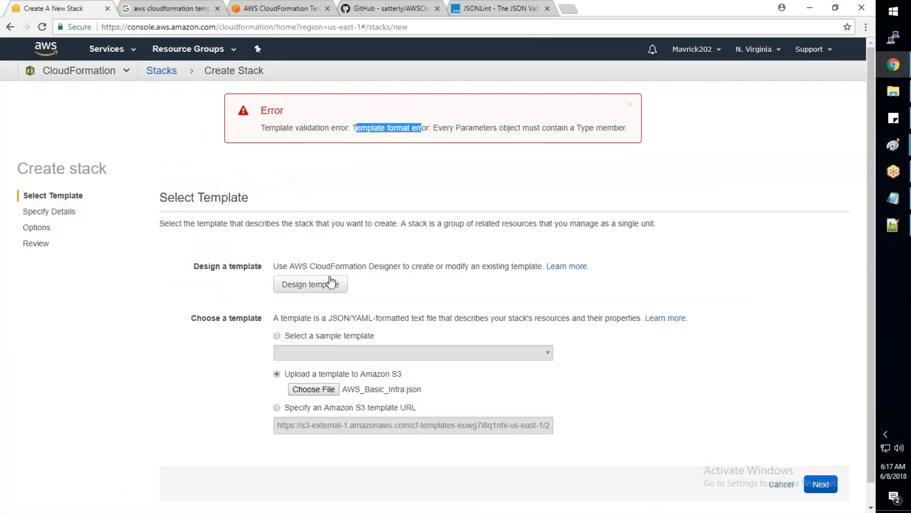
click(326, 285)
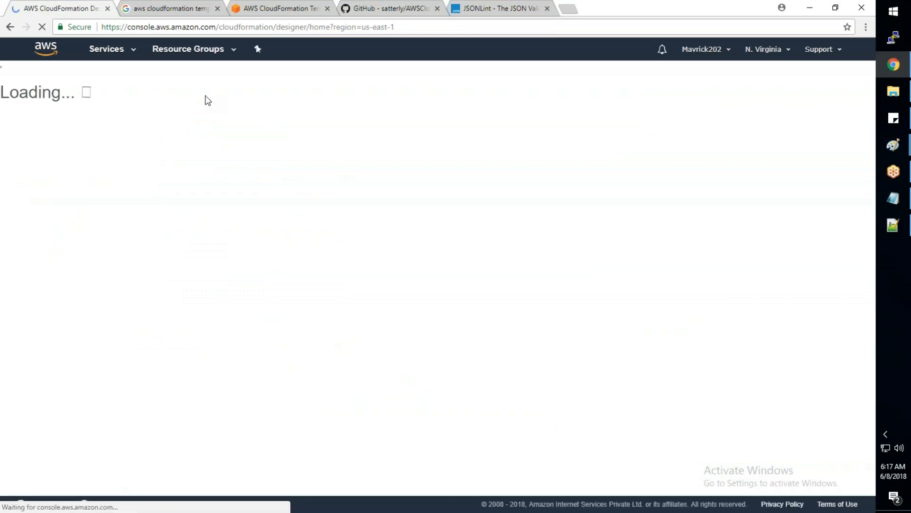
click(10, 28)
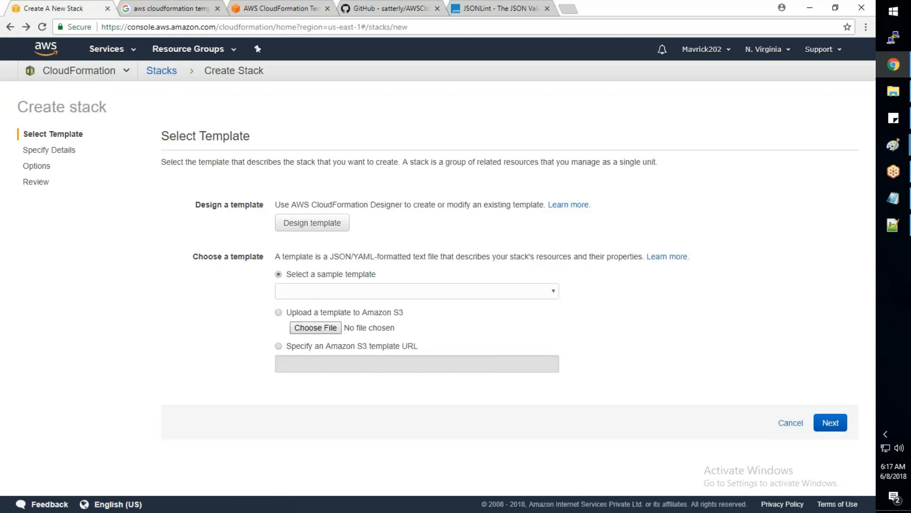
click(328, 313)
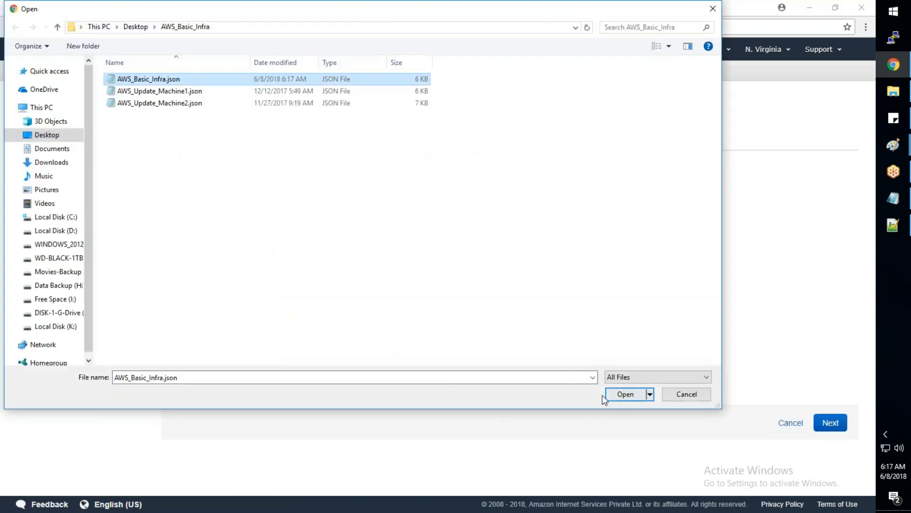
click(617, 395)
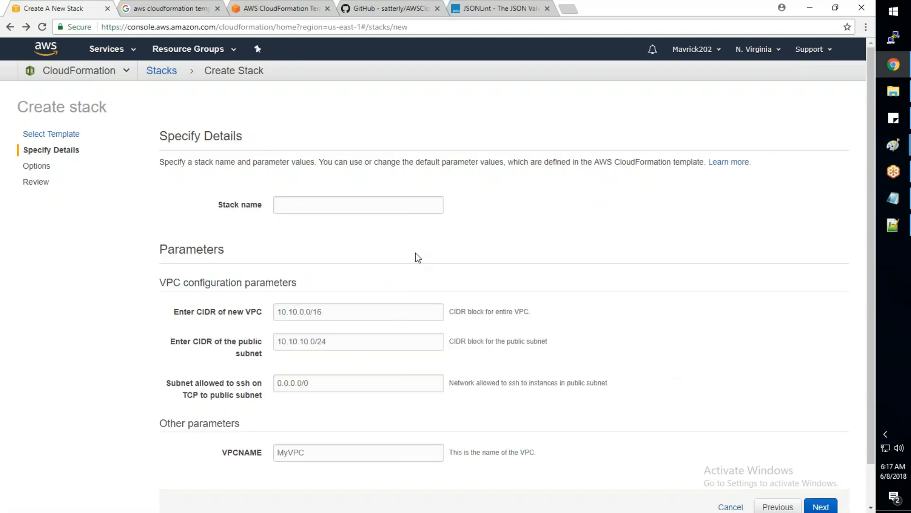
- Name the stack AWS-Training-008
click(325, 203)
key(Down)
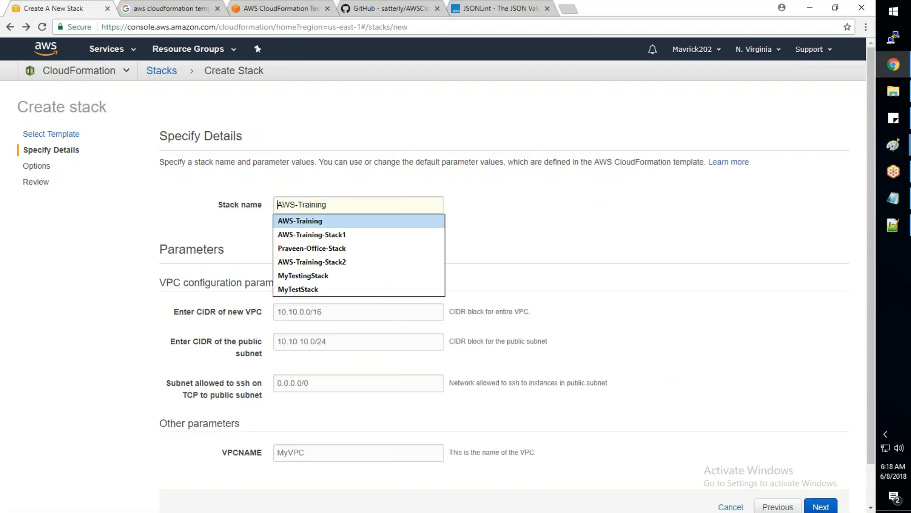
key(Return)
text(-Training-)
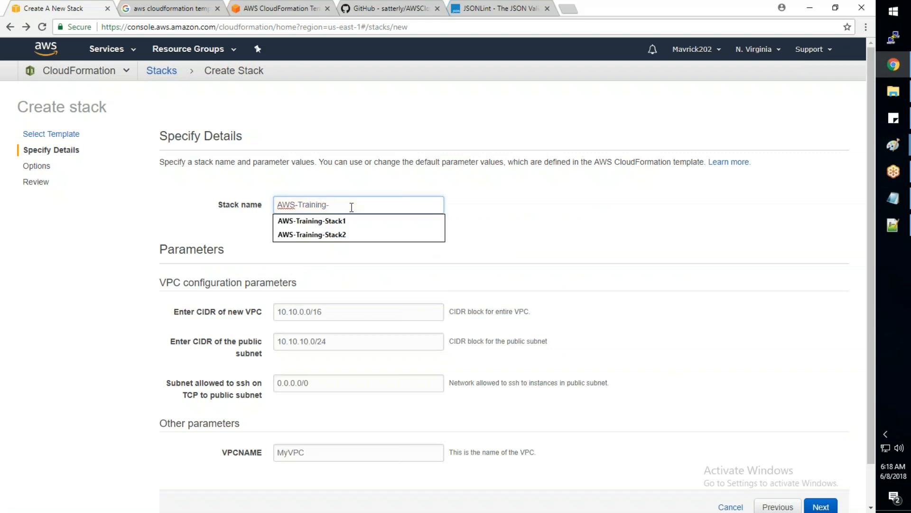
text(008)
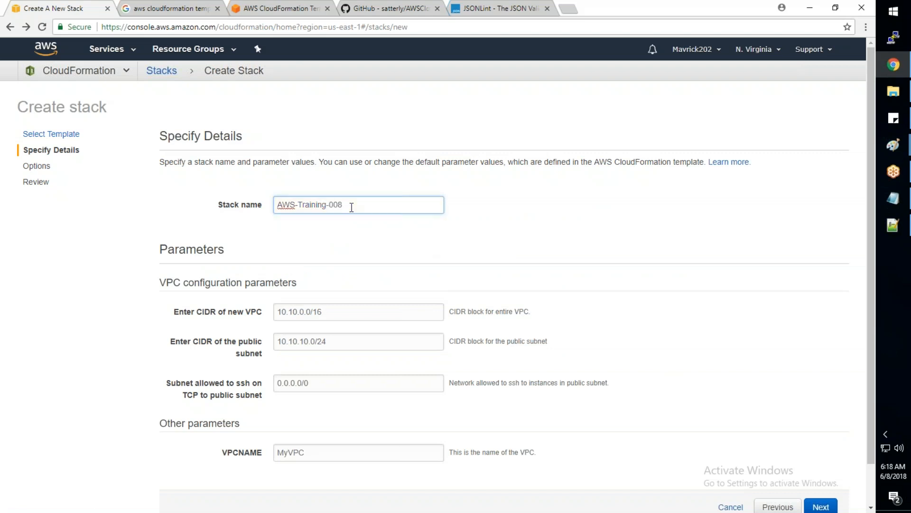
- Compare the Specify Details parameter fields with the default values in the Parameters section of AWS_Basic_Infra.json in Notepad++
scroll(306, 406, down, 1)
double_click(301, 407)
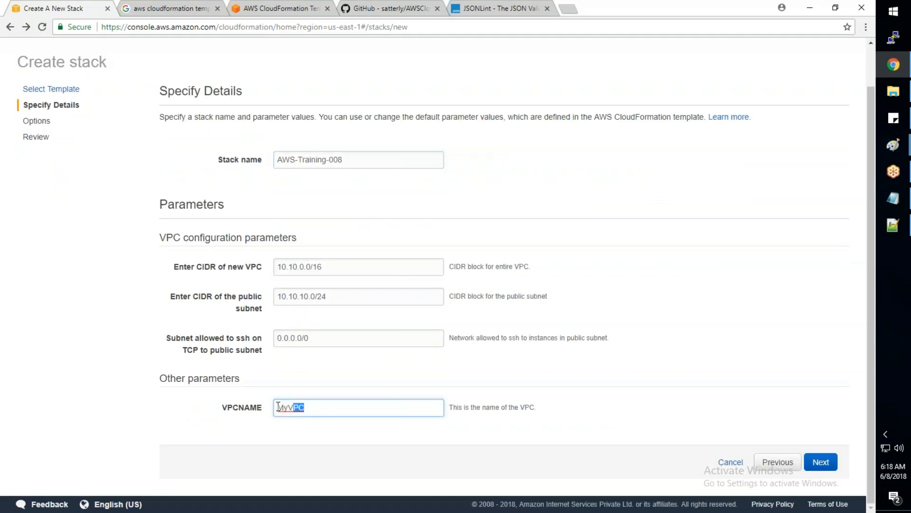
drag(325, 264, 415, 331)
click(902, 224)
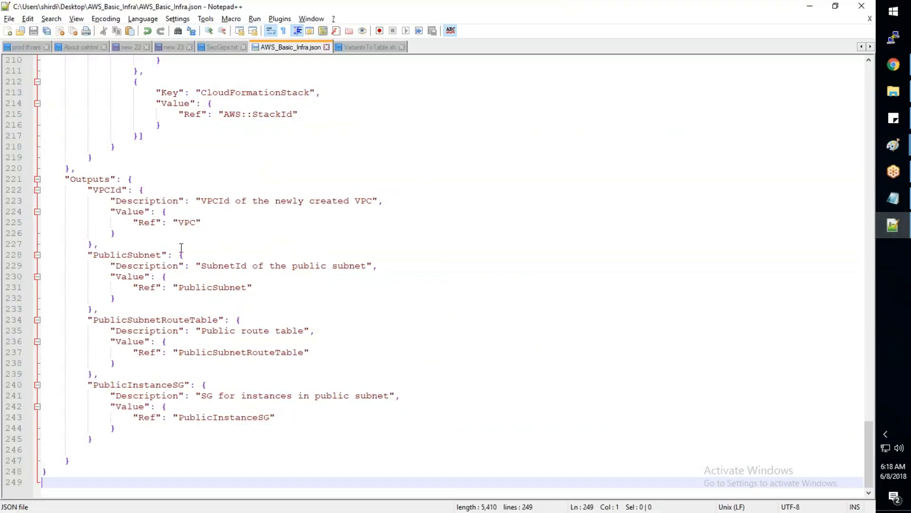
scroll(182, 248, up, 5)
drag(870, 427, 866, 110)
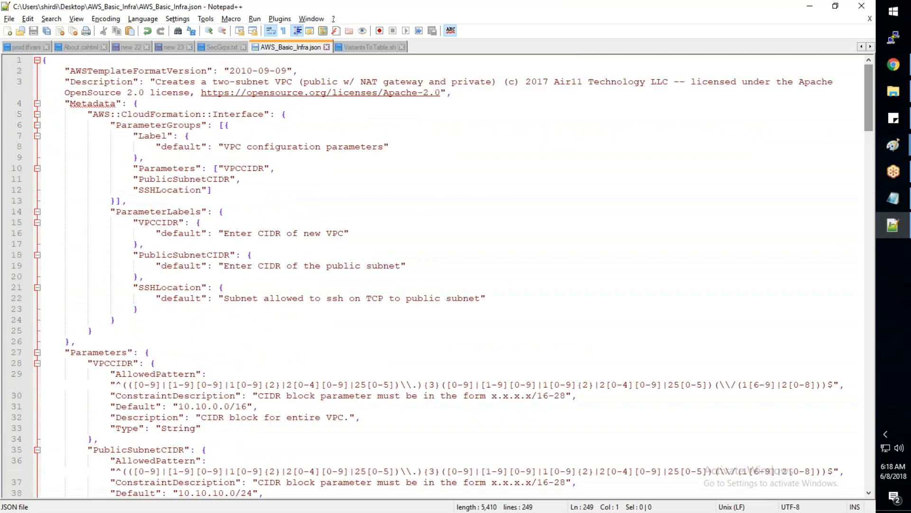
key(alt+Tab)
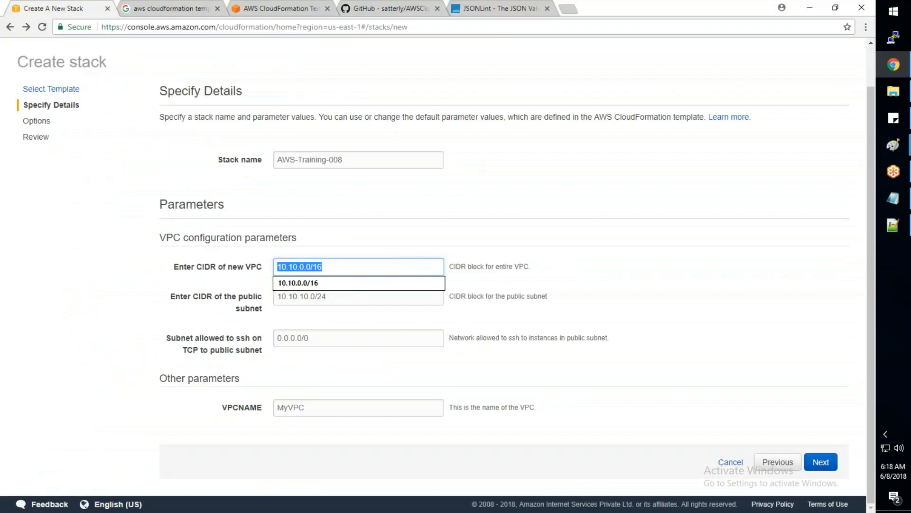
key(alt+Tab)
drag(174, 276, 252, 276)
drag(180, 363, 232, 363)
scroll(232, 362, down, 1)
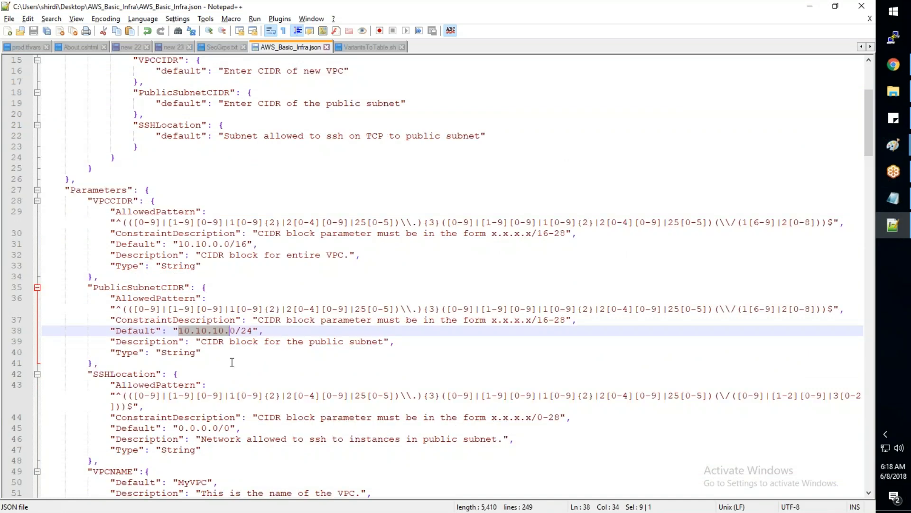
key(alt+Tab)
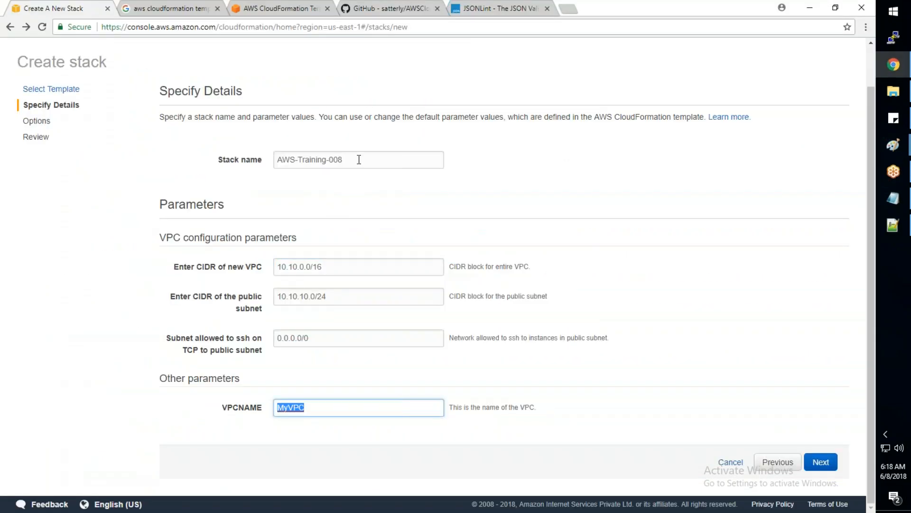
- Set the VPCNAME parameter to AWS-Training-008, matching the stack name, and continue to the Options page
drag(343, 159, 276, 158)
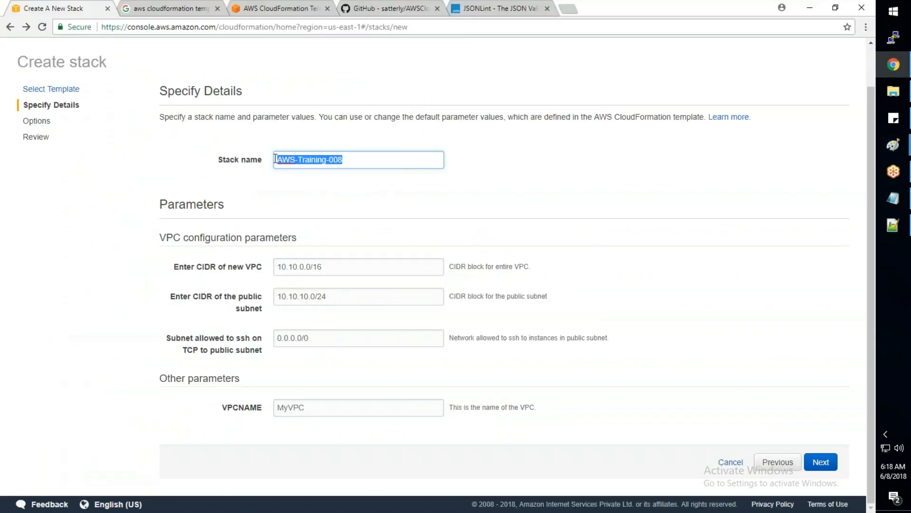
double_click(315, 404)
text(AWS-Training-008)
click(818, 467)
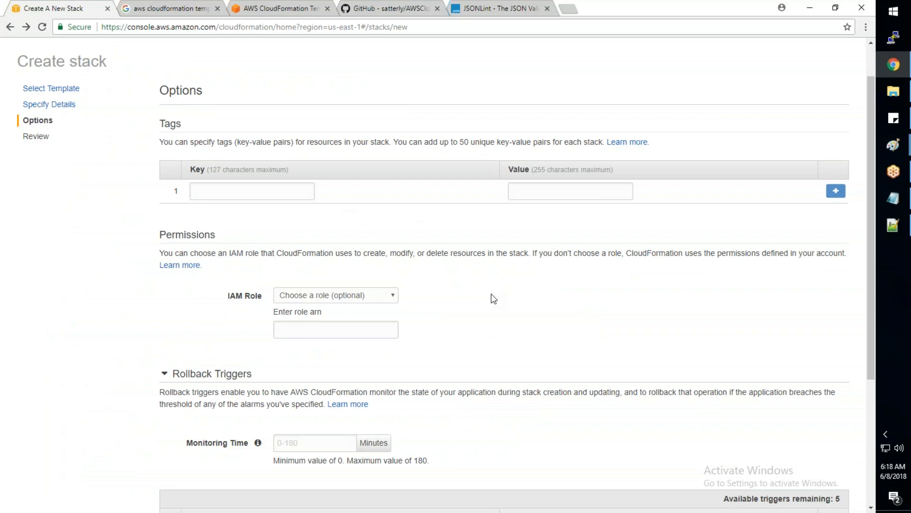
- Enable Termination Protection in the stack's advanced options and continue to Review
scroll(493, 298, down, 3)
scroll(493, 298, down, 1)
click(192, 404)
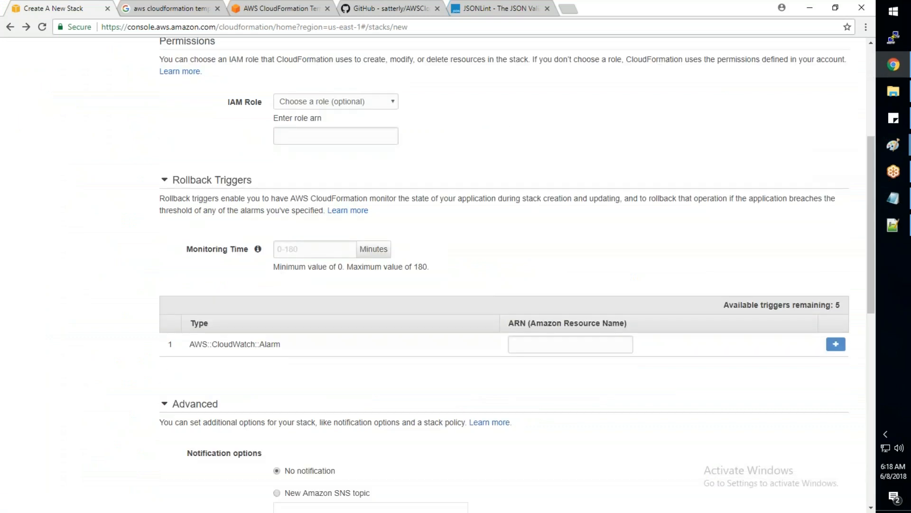
scroll(494, 285, down, 6)
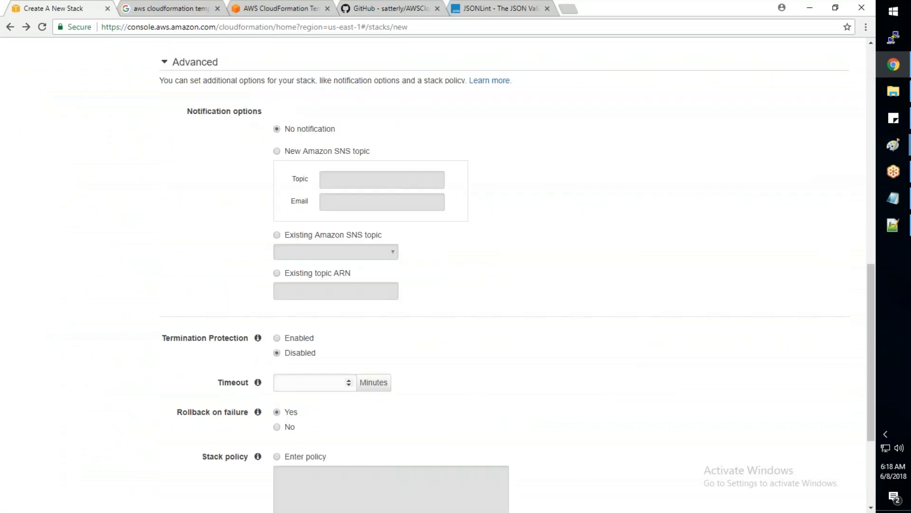
click(277, 338)
scroll(632, 332, down, 3)
click(819, 461)
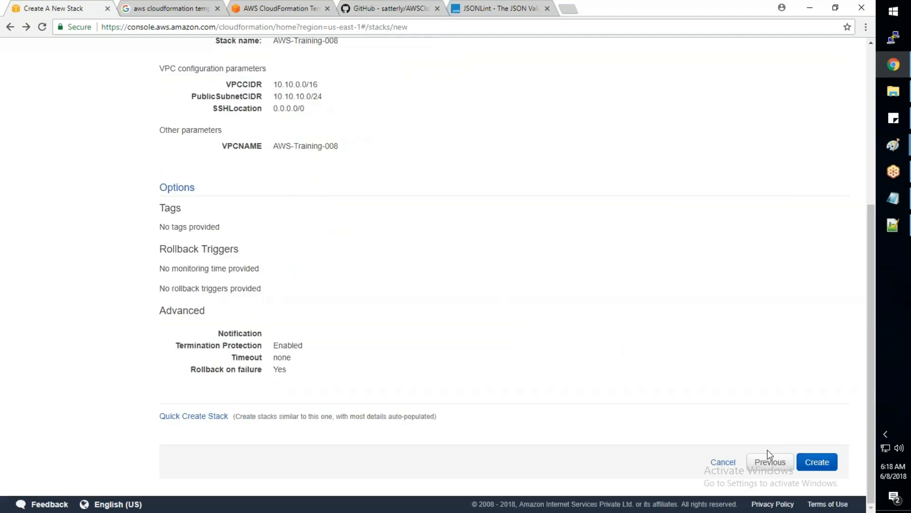
- Return to Options, keep Termination Protection disabled in the advanced settings, and proceed through Review to create the stack
scroll(644, 376, up, 1)
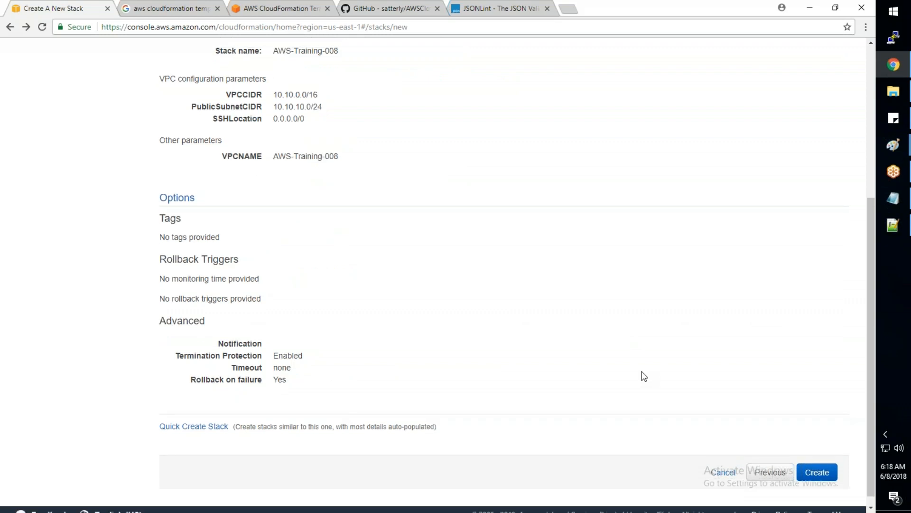
scroll(641, 371, up, 5)
scroll(664, 380, down, 2)
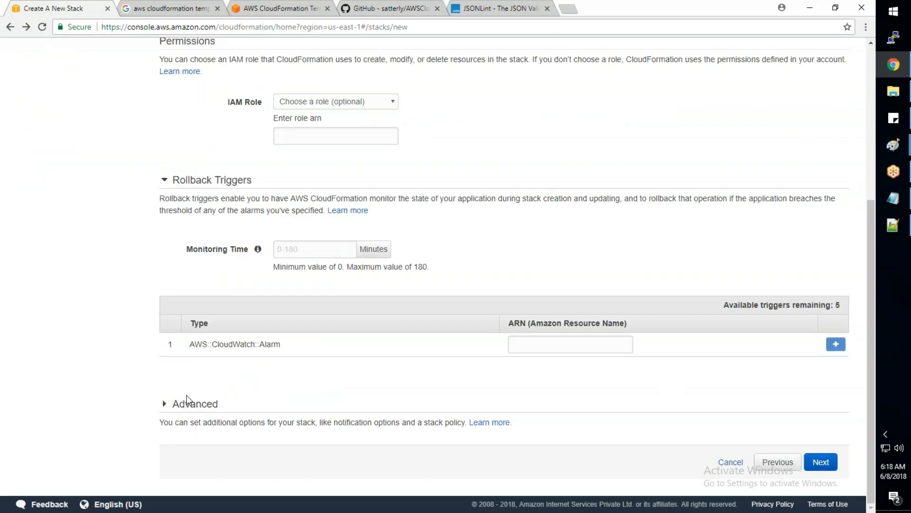
click(189, 401)
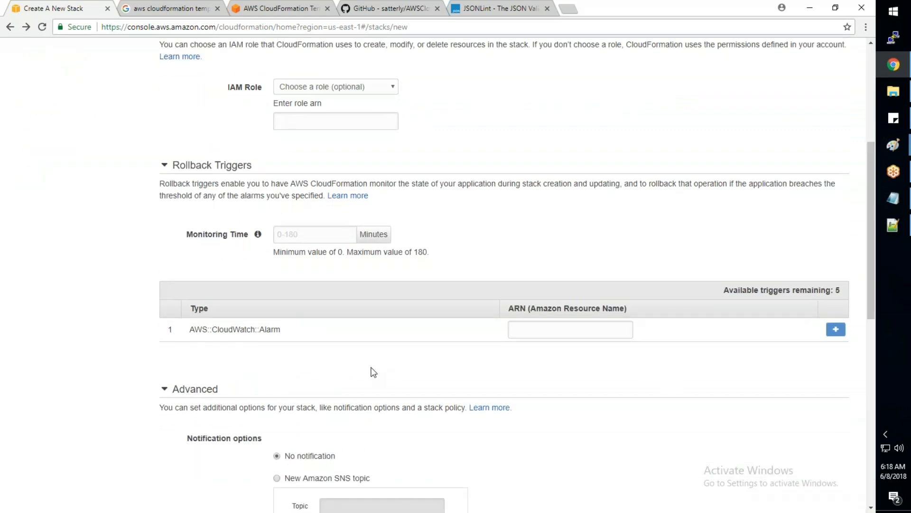
scroll(372, 372, down, 7)
scroll(654, 423, down, 4)
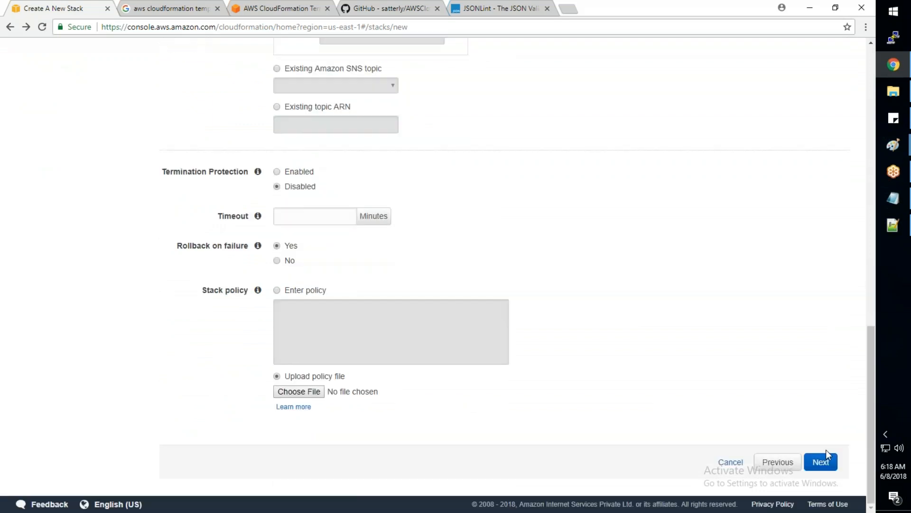
click(819, 459)
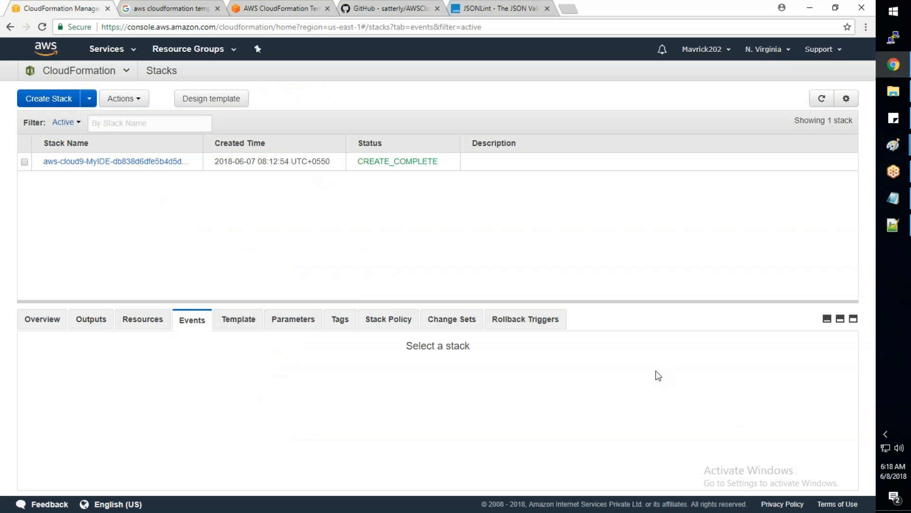
- Refresh the Stacks list and monitor the creation status and events of AWS-Training-008
click(821, 98)
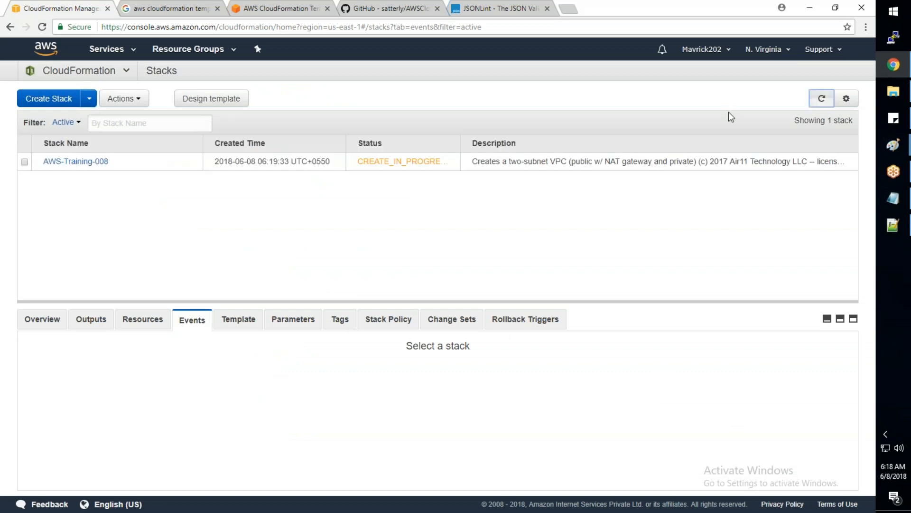
click(479, 161)
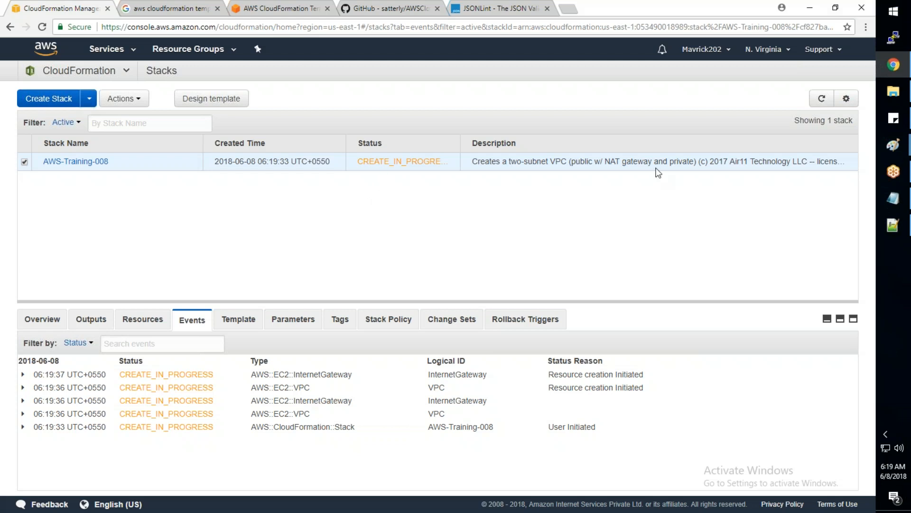
click(822, 98)
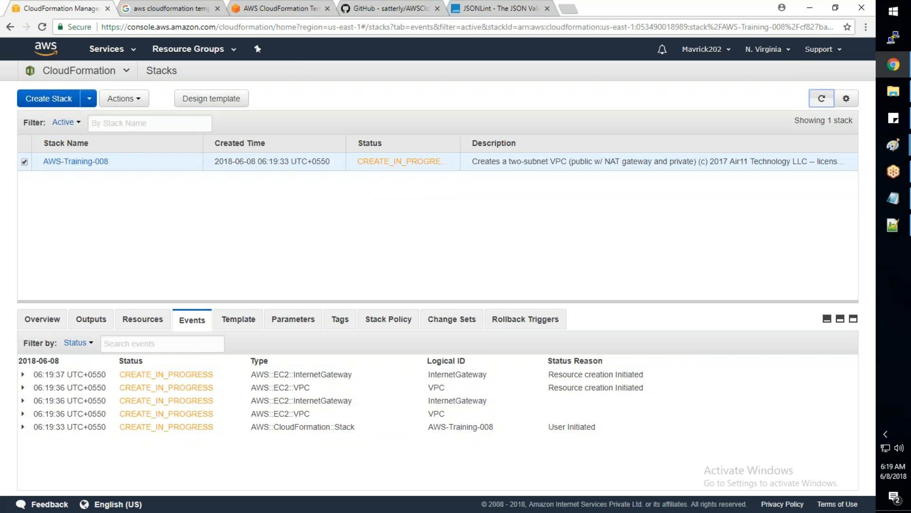
click(822, 100)
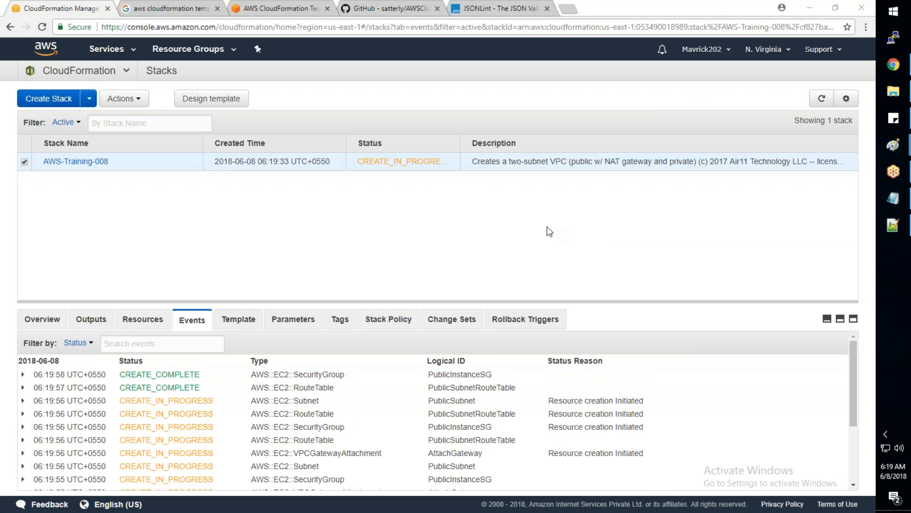
click(821, 100)
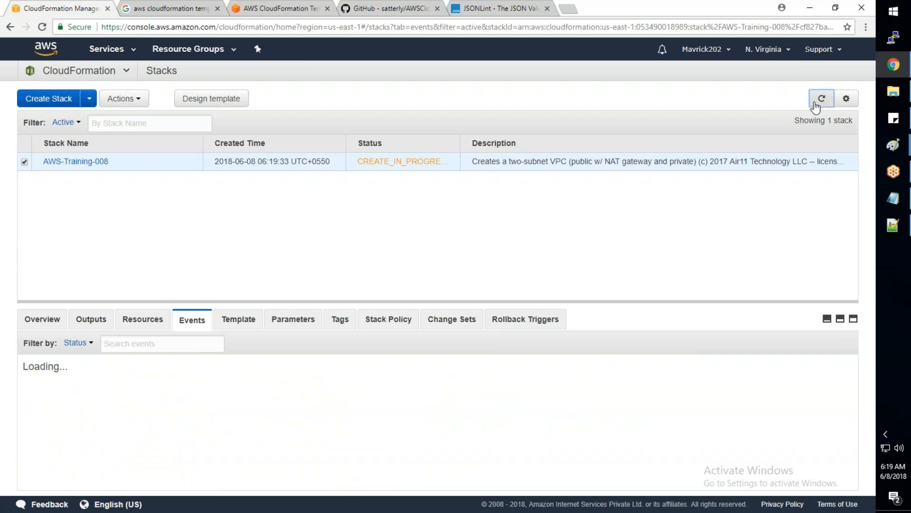
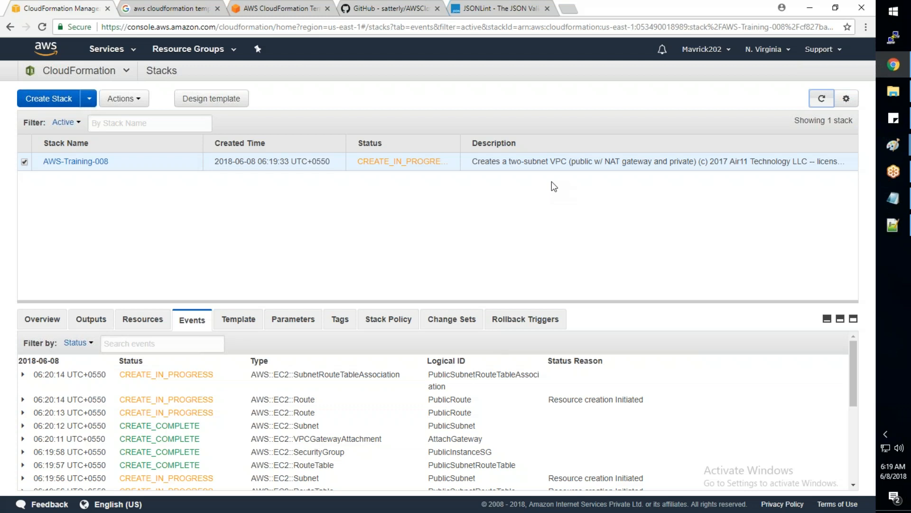
click(826, 104)
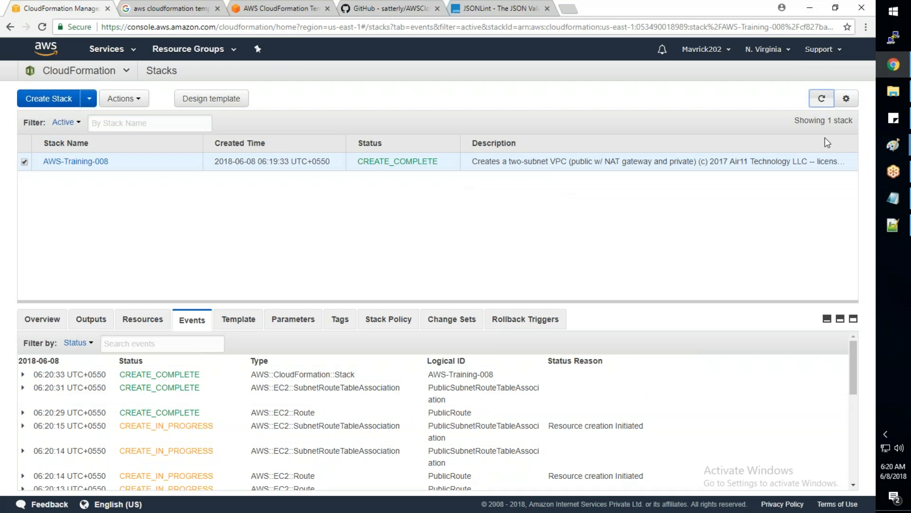
click(822, 100)
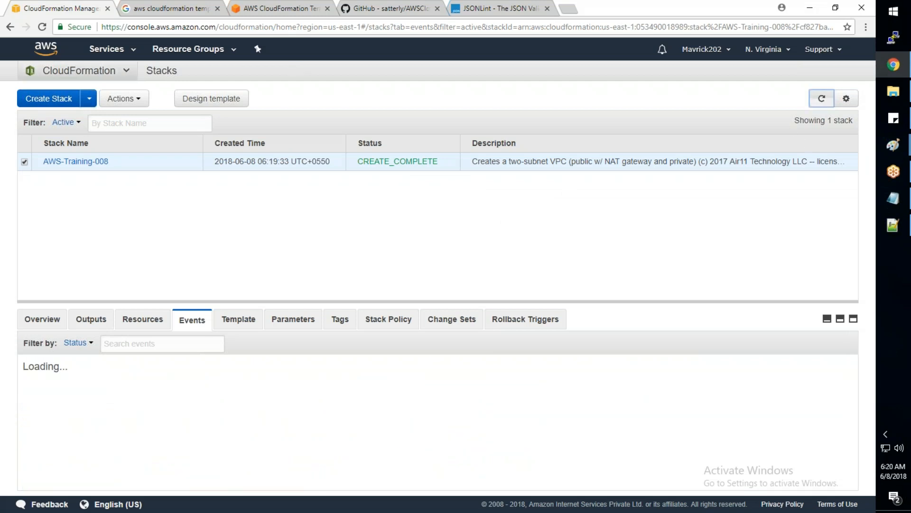
- Open the VPC console in a new browser tab and view the summary of the AWS-Training-008 VPC
click(127, 52)
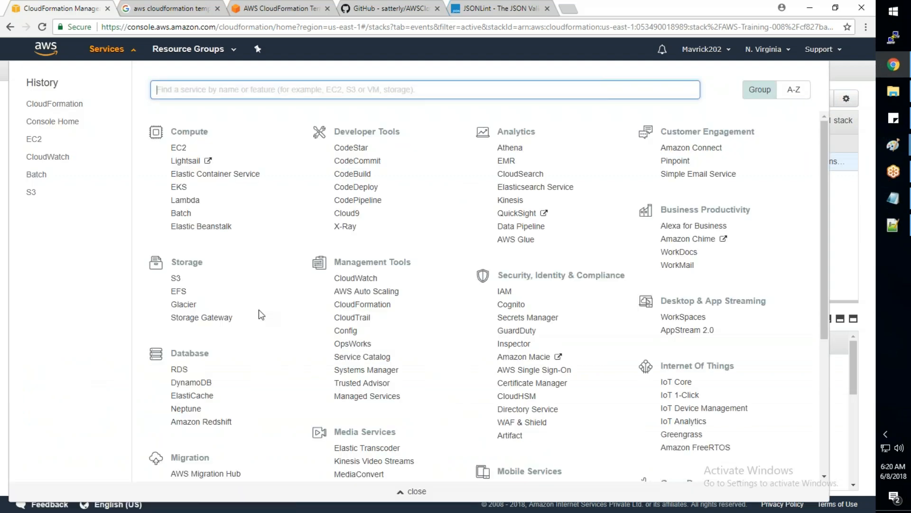
scroll(259, 311, down, 5)
right_click(179, 352)
click(209, 360)
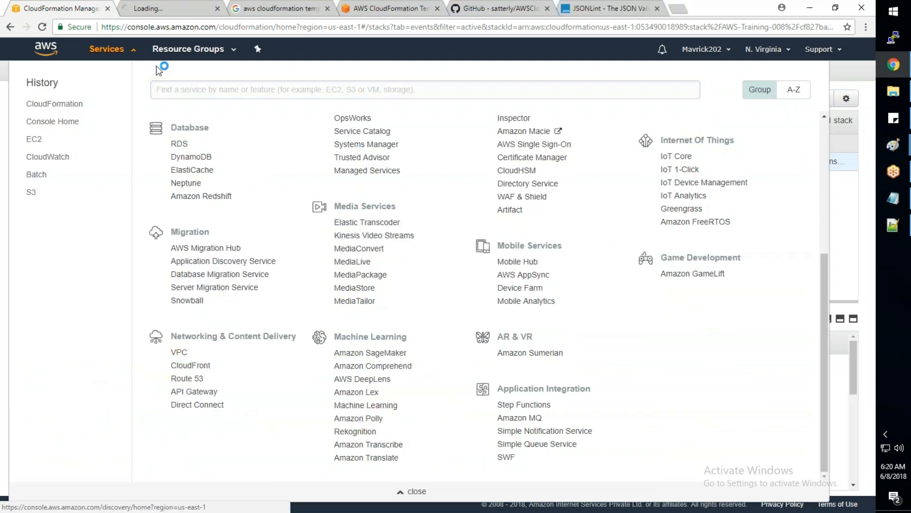
key(ctrl+Tab)
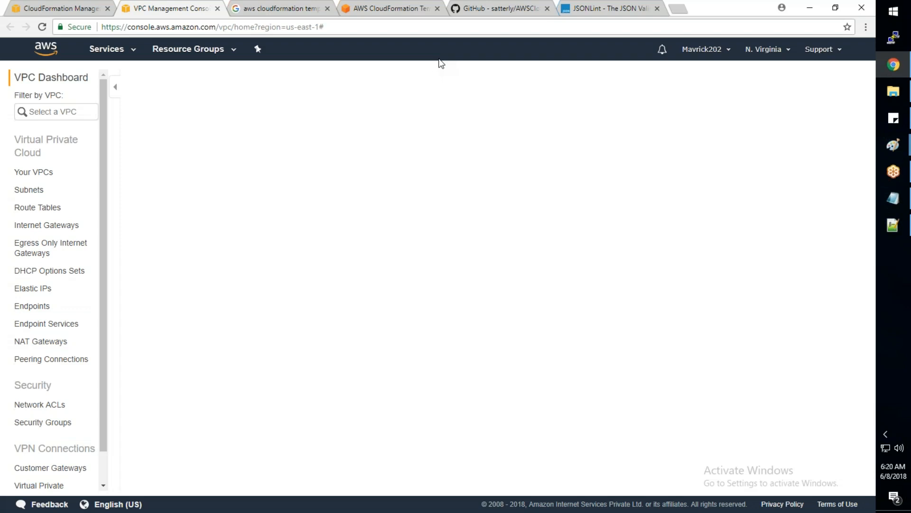
click(33, 172)
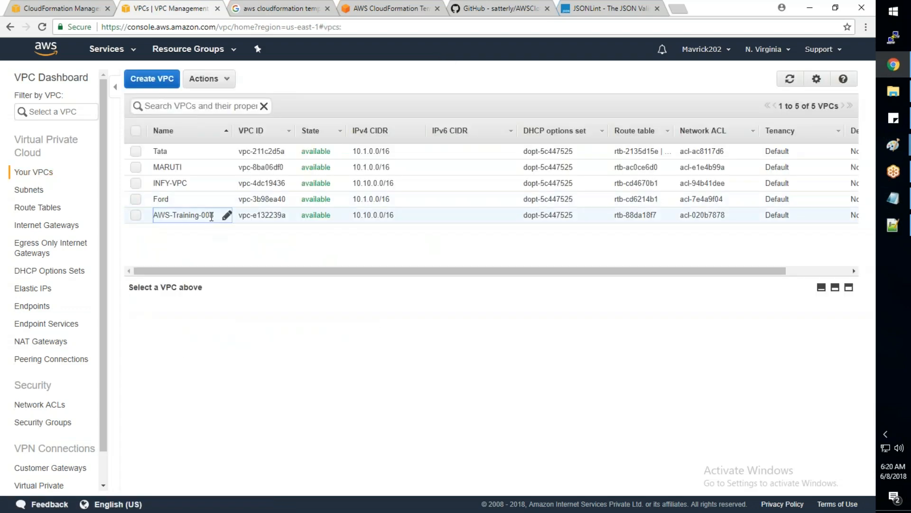
click(136, 215)
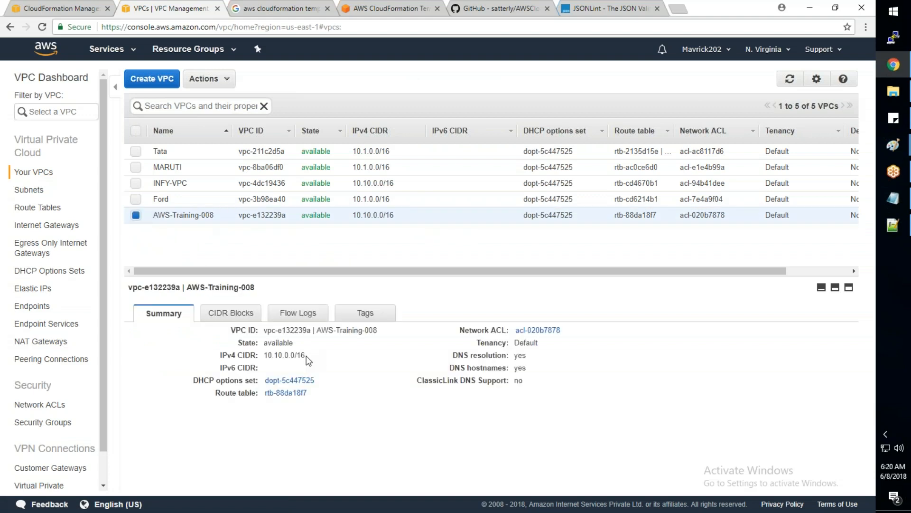
- Filter the subnets by "aws" and view the details of the public subnet belonging to the AWS-Training-008 VPC
click(29, 190)
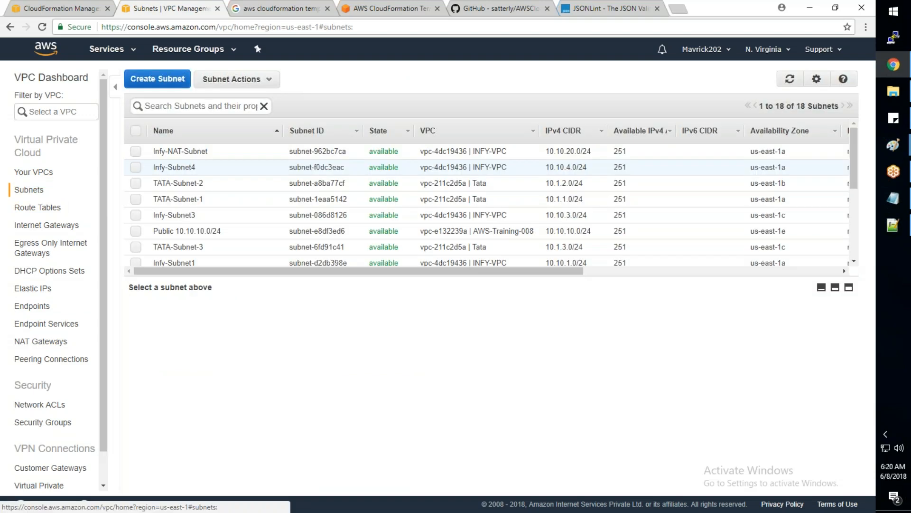
scroll(255, 207, down, 3)
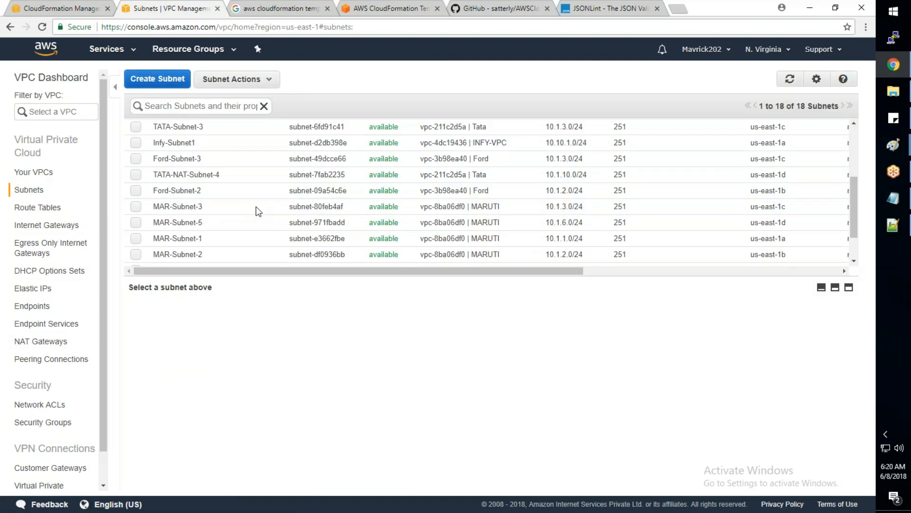
scroll(255, 206, up, 2)
click(208, 105)
text(aws)
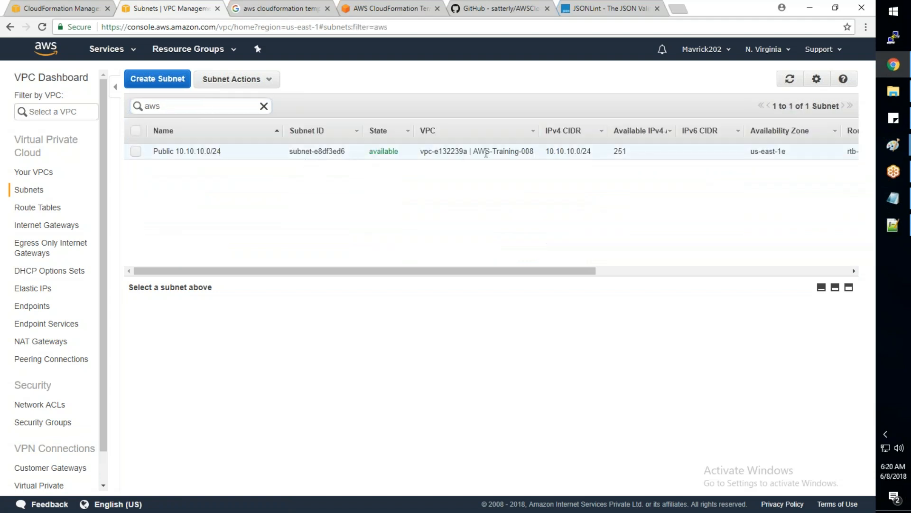
drag(534, 151, 474, 153)
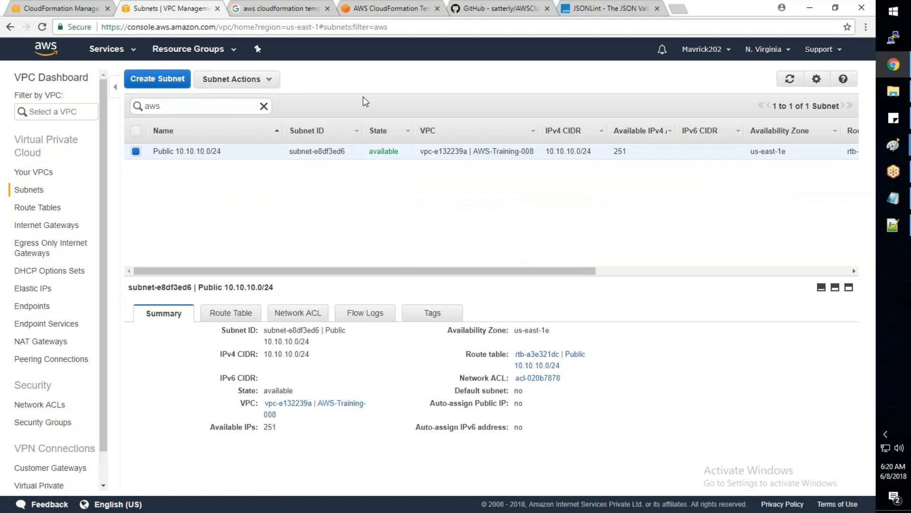
- Switch to Notepad++ and examine the PublicSubnetCIDR parameter and the PublicSubnet resource in AWS_Basic_Infra.json
click(895, 226)
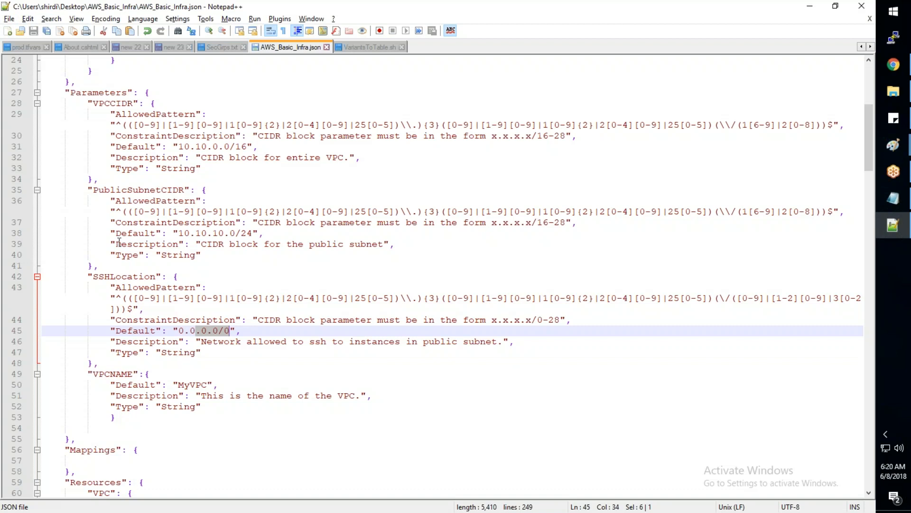
drag(90, 190, 102, 254)
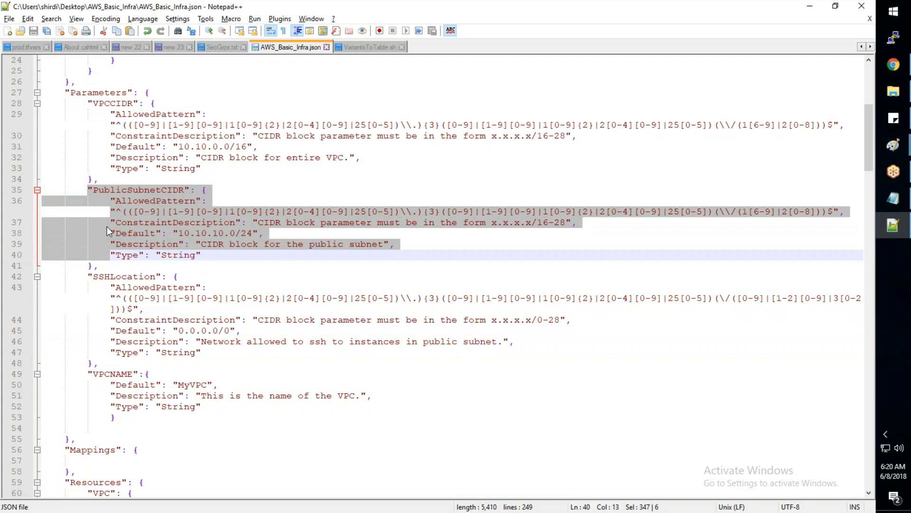
scroll(109, 232, down, 20)
click(186, 223)
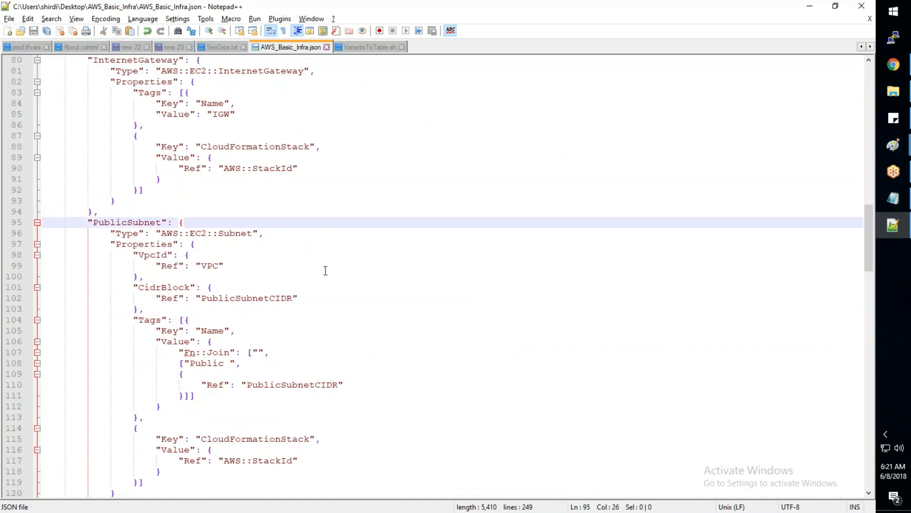
scroll(325, 270, down, 2)
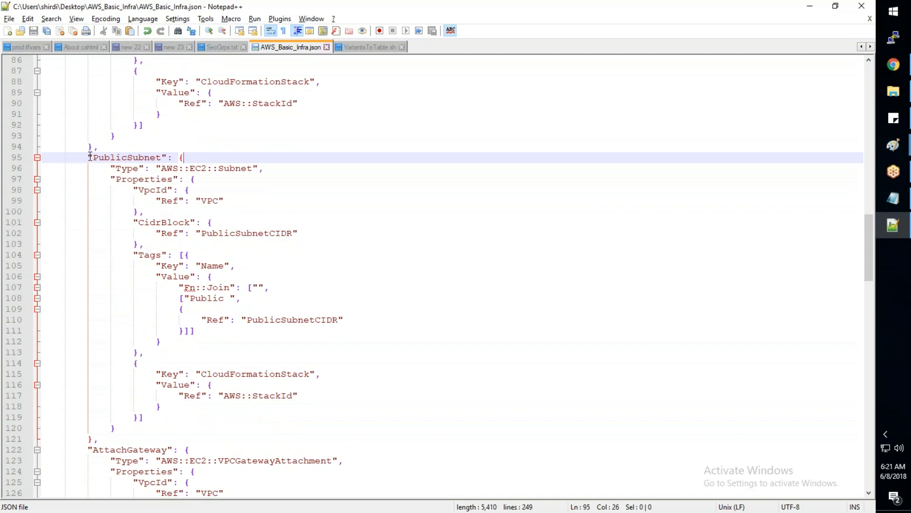
drag(89, 156, 97, 438)
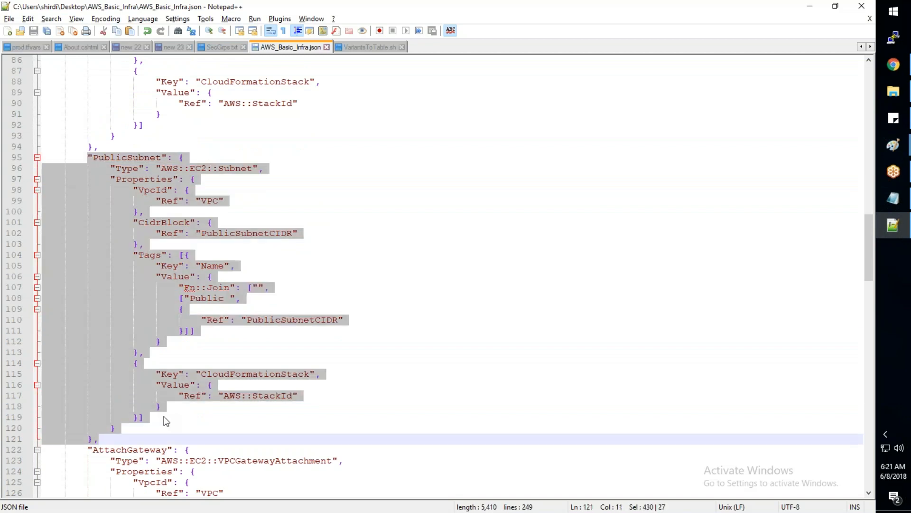
click(187, 427)
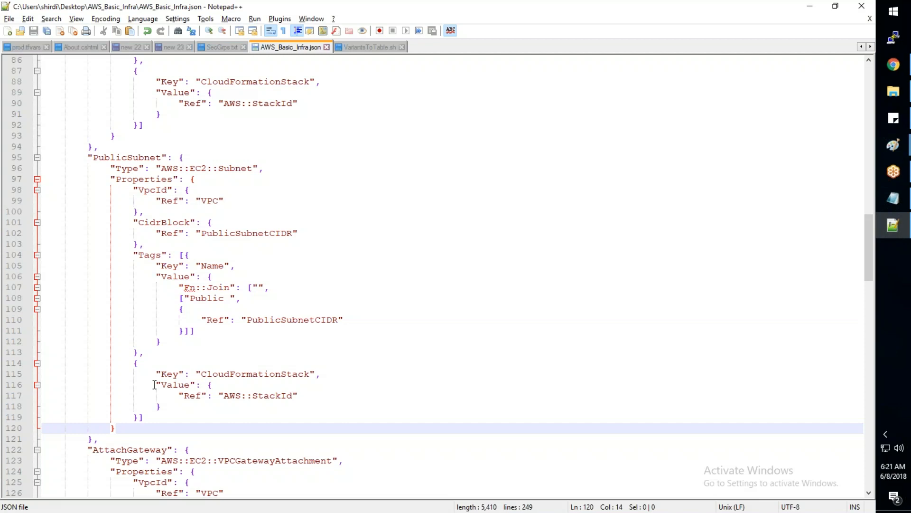
key(alt+Tab)
key(alt+Tab)
- Delete the Fn::Join expression from the Name tag value of the PublicSubnet resource
click(213, 276)
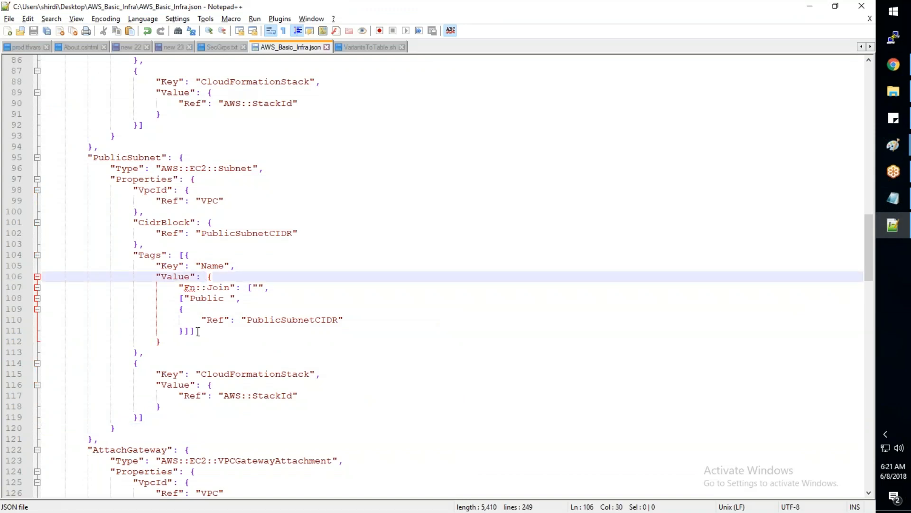
drag(196, 332, 183, 288)
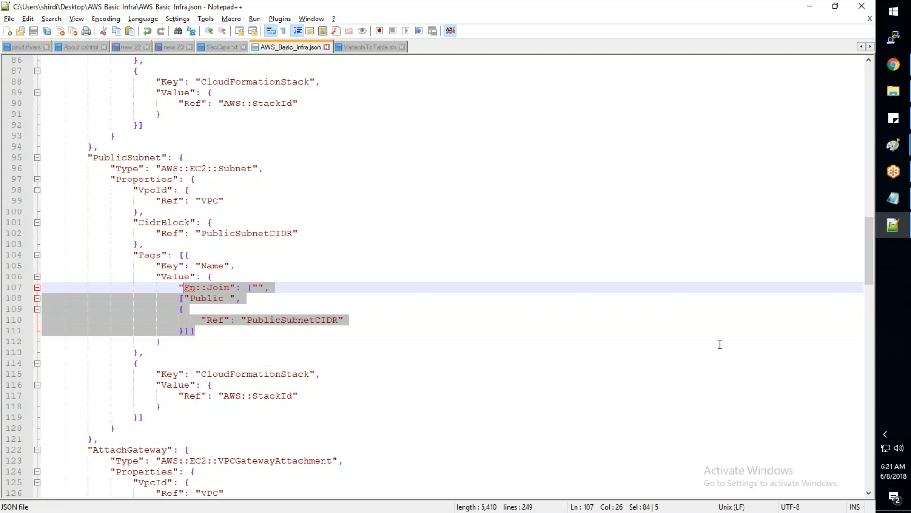
key(BackSpace)
key(BackSpace)
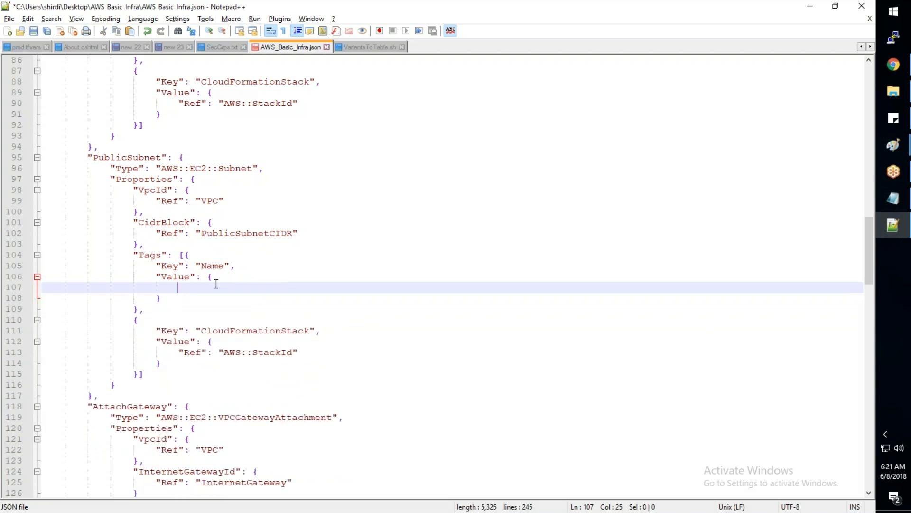
- Remove the Name tag value's leftover braces in PublicSubnet and set the value to "AWS-Training-Subnet-1"
click(167, 296)
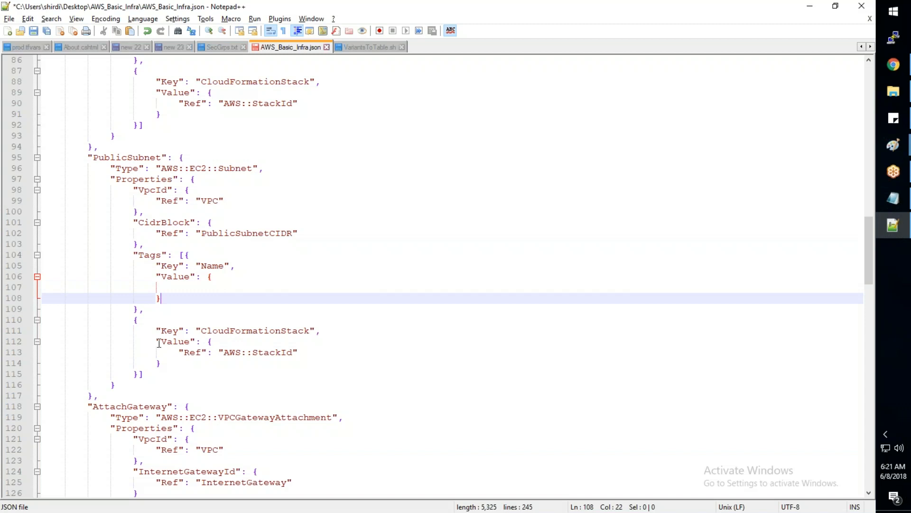
click(141, 307)
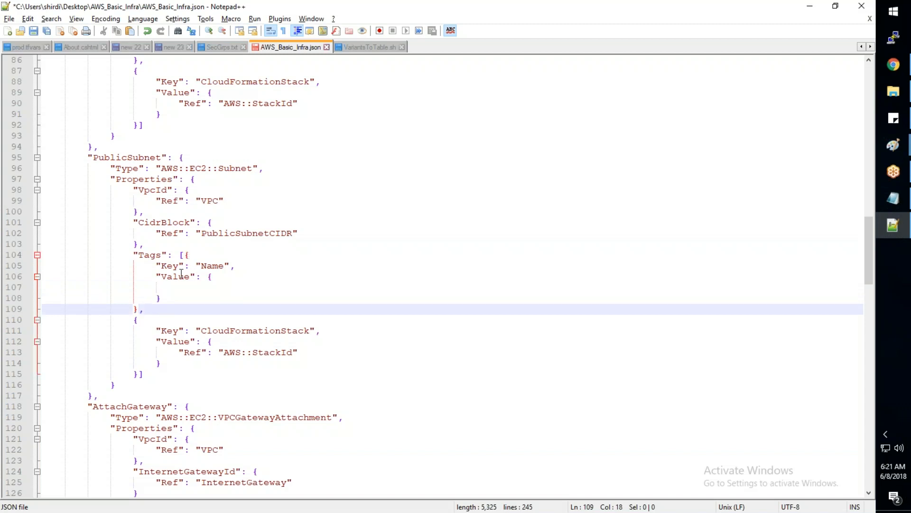
click(220, 273)
click(181, 295)
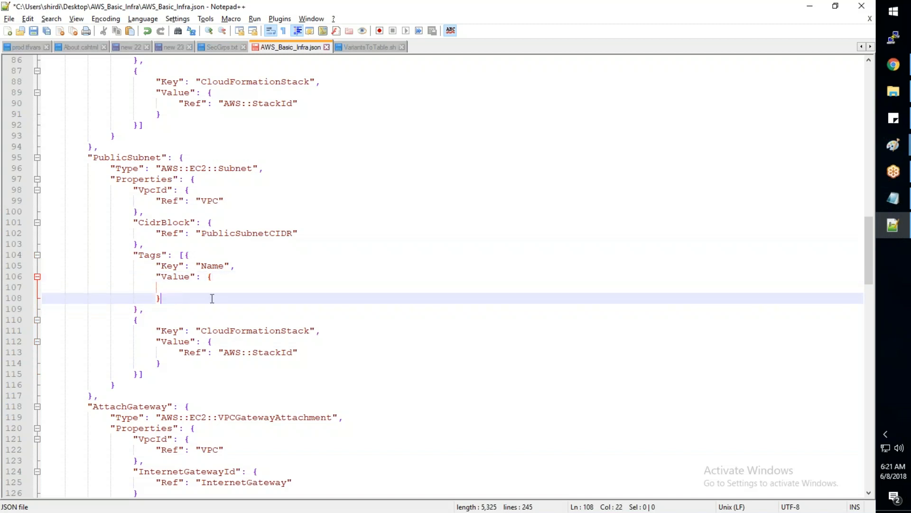
key(BackSpace)
click(291, 280)
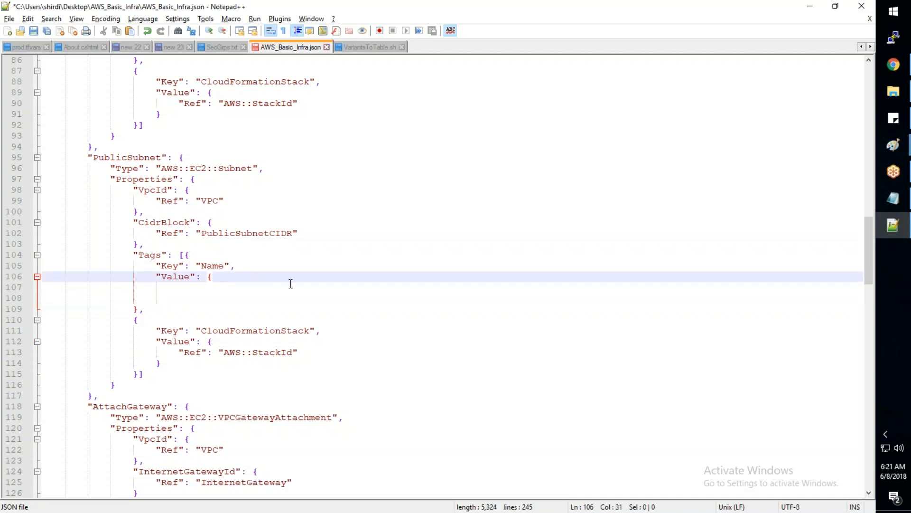
key(BackSpace)
text("AWS)
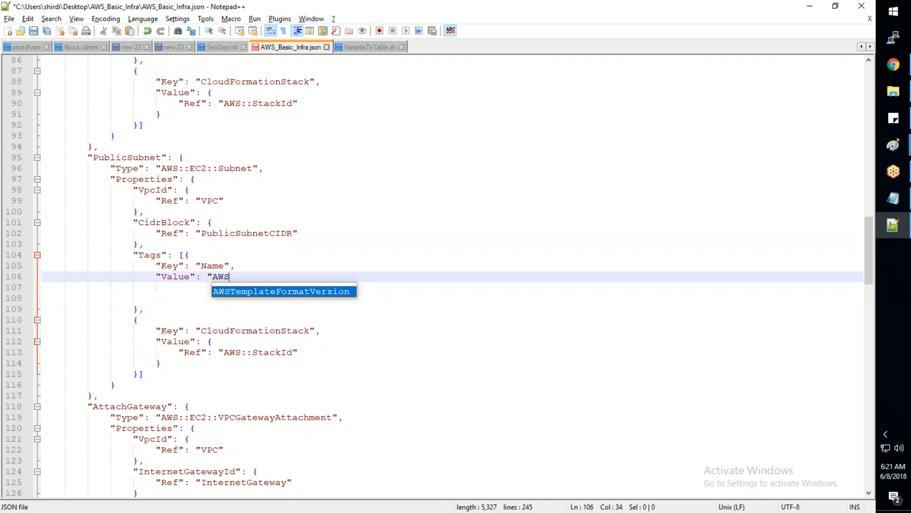
text(-Tr)
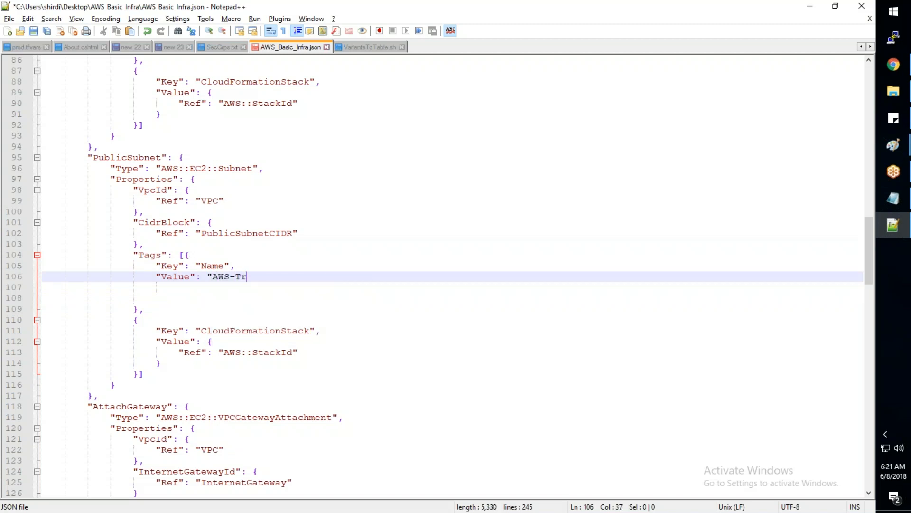
text(aining-Subnet-1")
- Change the InternetGateway resource's Name tag value to "AWS-Training-IGW" and save the template file
scroll(151, 291, down, 2)
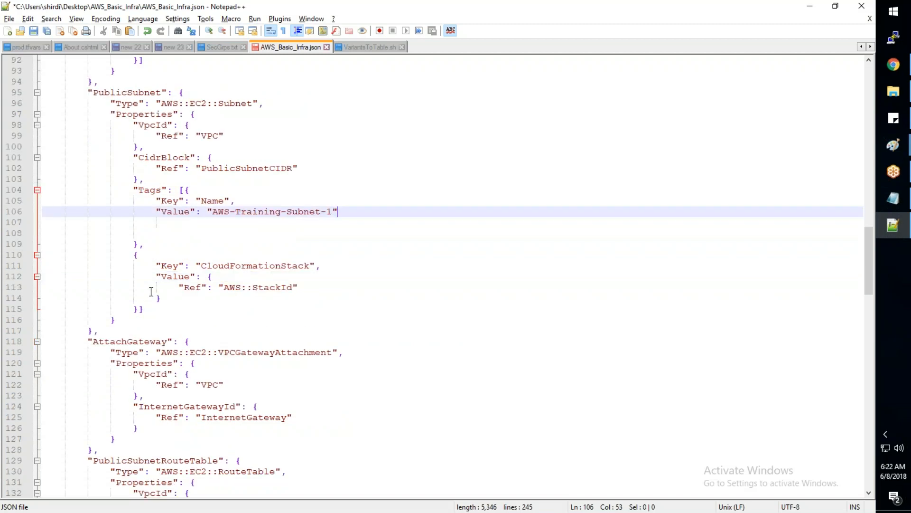
scroll(151, 291, up, 6)
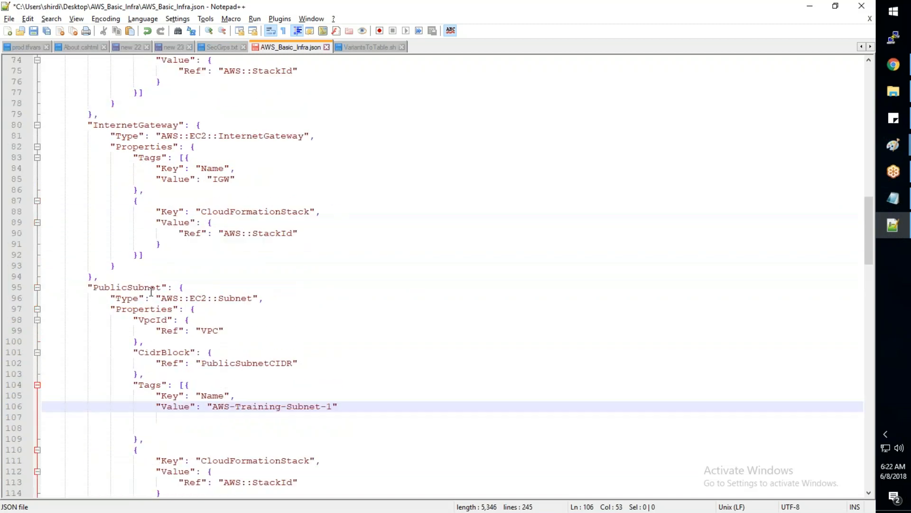
click(231, 179)
key(BackSpace)
key(BackSpace)
key(BackSpace)
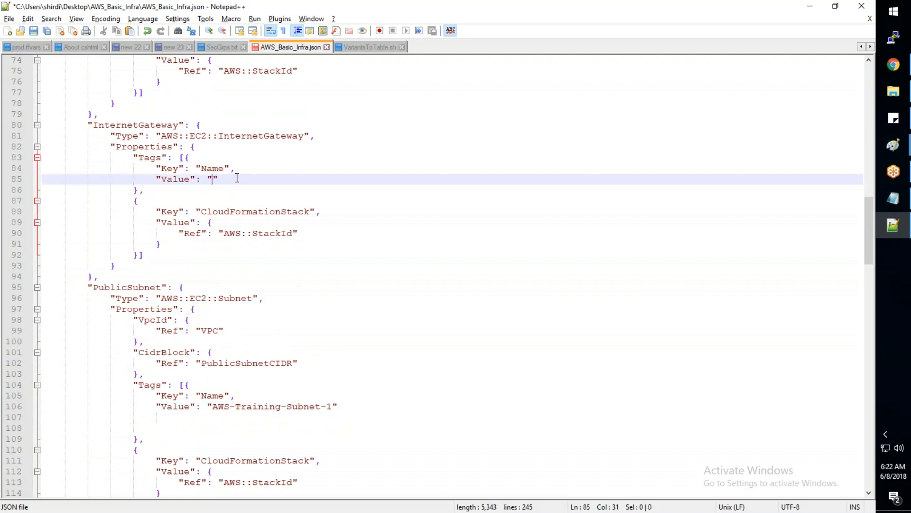
text(AWS-Tr)
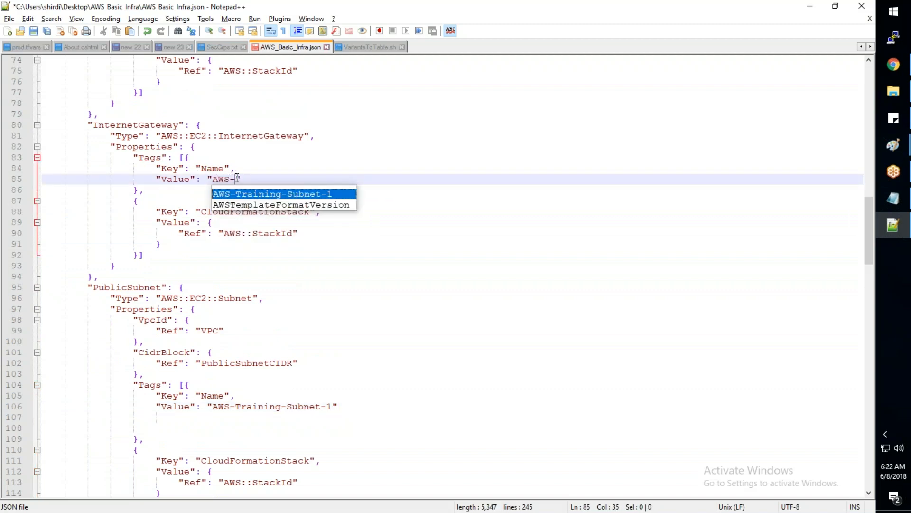
text(aining-IG)
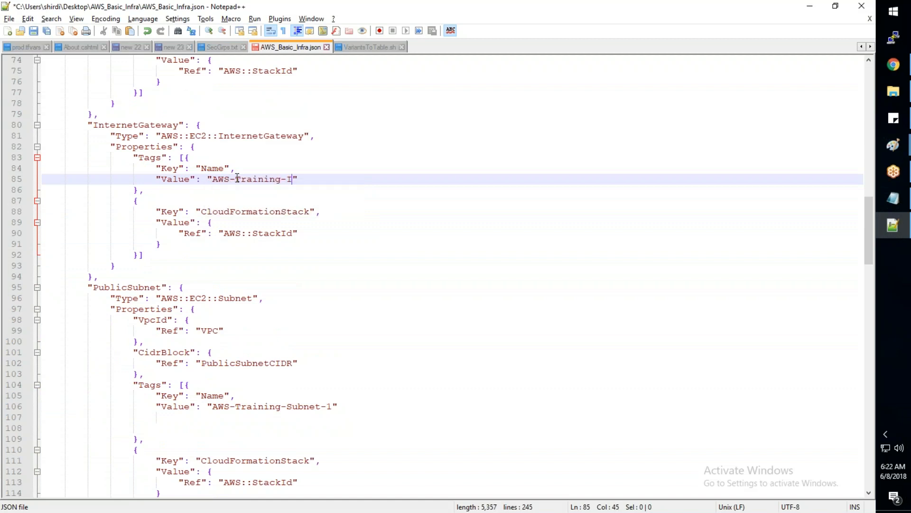
text(W)
key(ctrl+s)
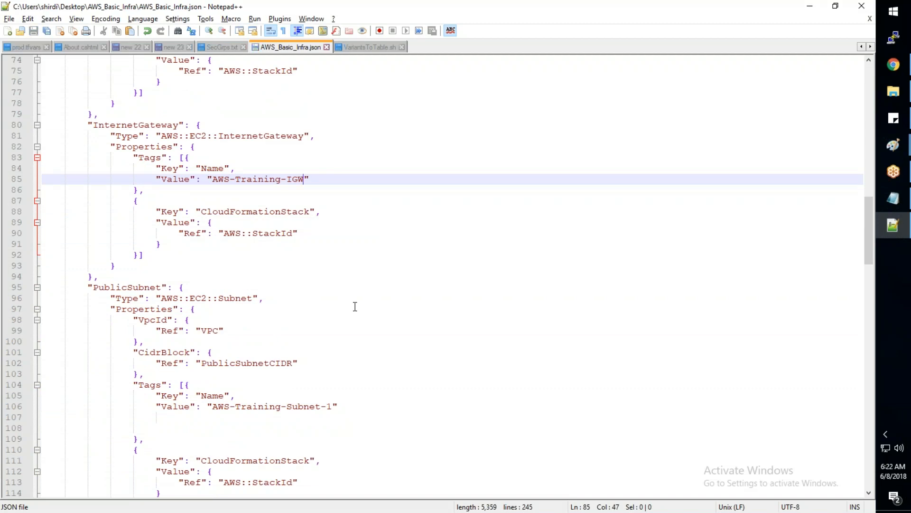
- Copy the entire template into JSONLint in Chrome and validate the JSON
key(ctrl+a)
click(893, 65)
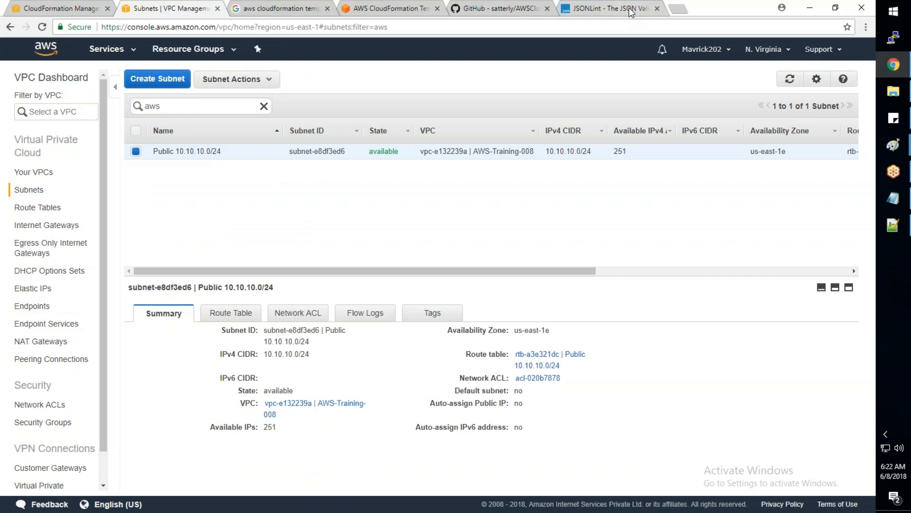
click(631, 12)
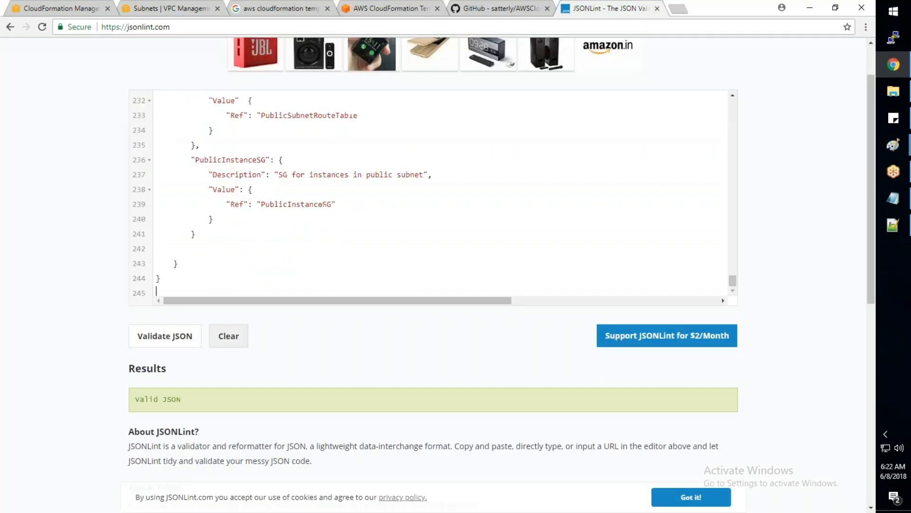
click(165, 336)
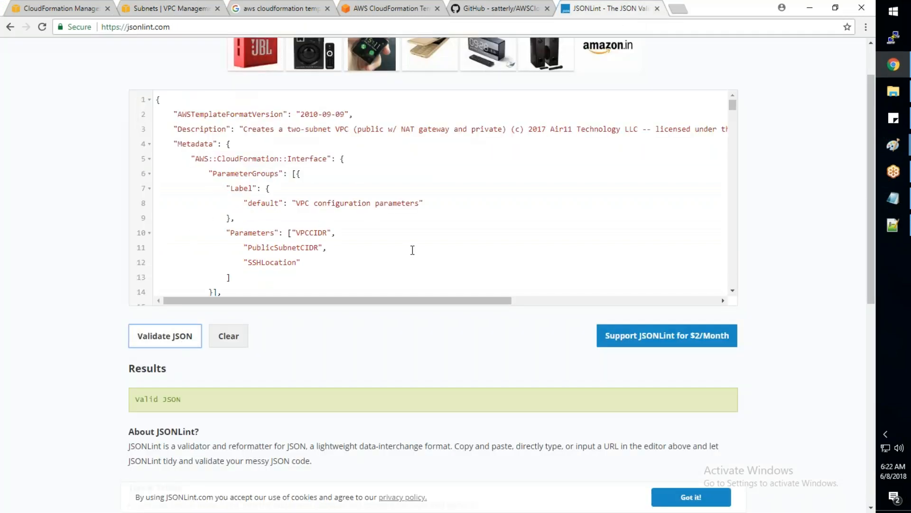
- Start an update of the AWS-Training-008 stack in CloudFormation and upload AWS_Basic_Infra.json as its template
click(37, 12)
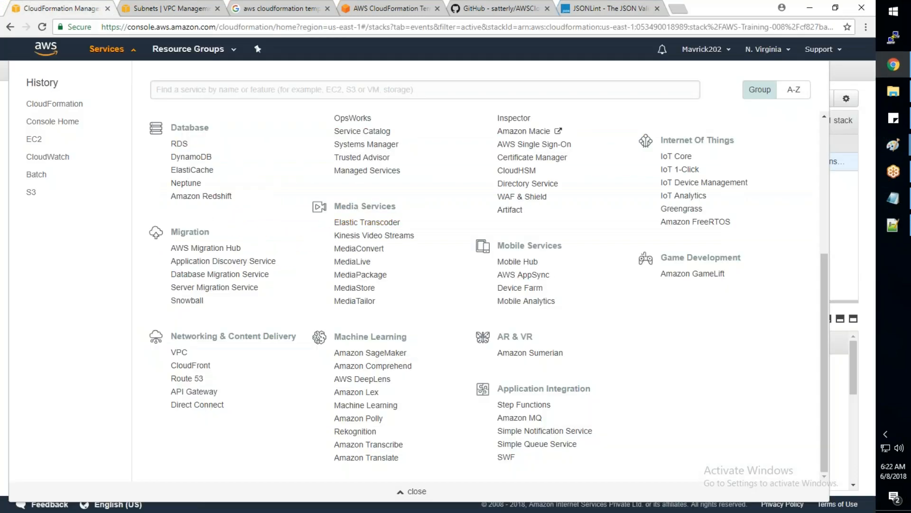
click(100, 50)
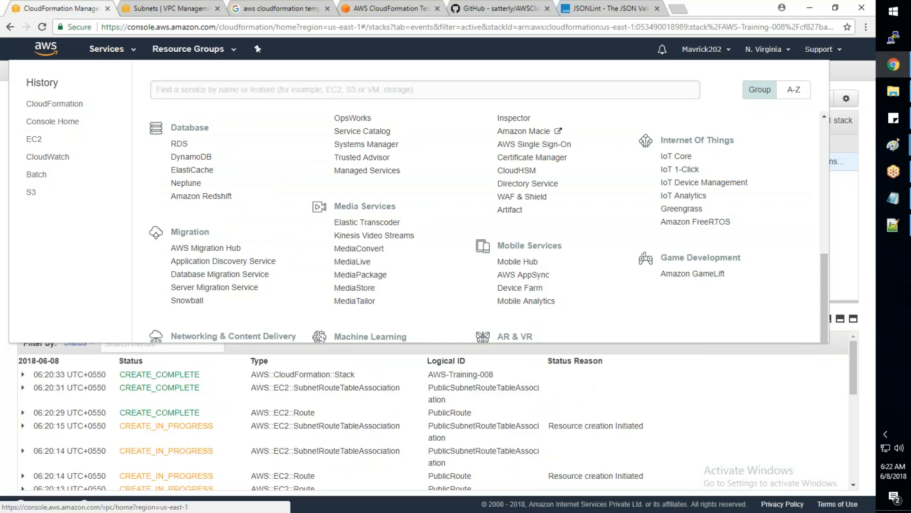
click(124, 97)
click(138, 131)
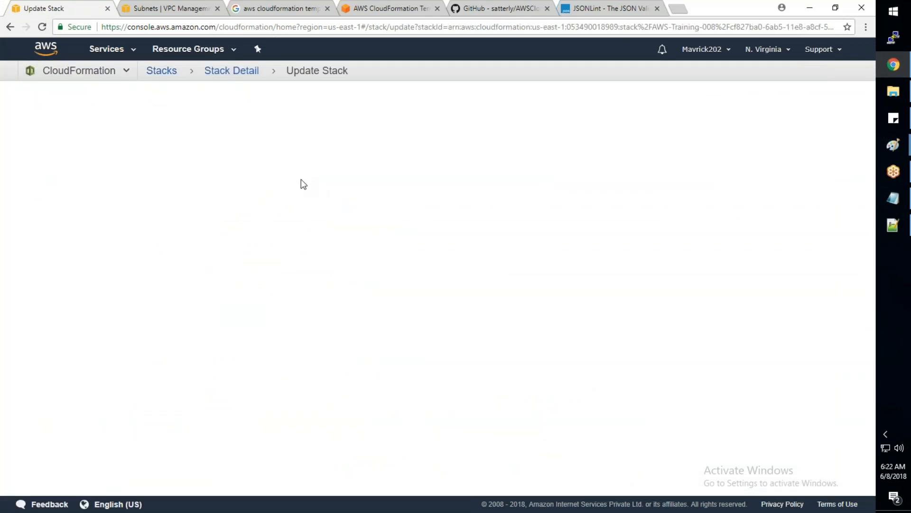
click(316, 283)
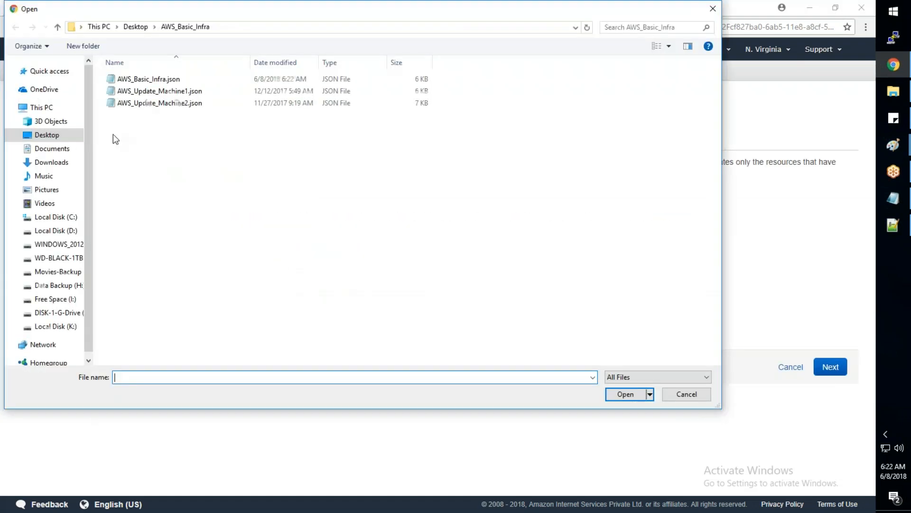
click(162, 80)
click(630, 397)
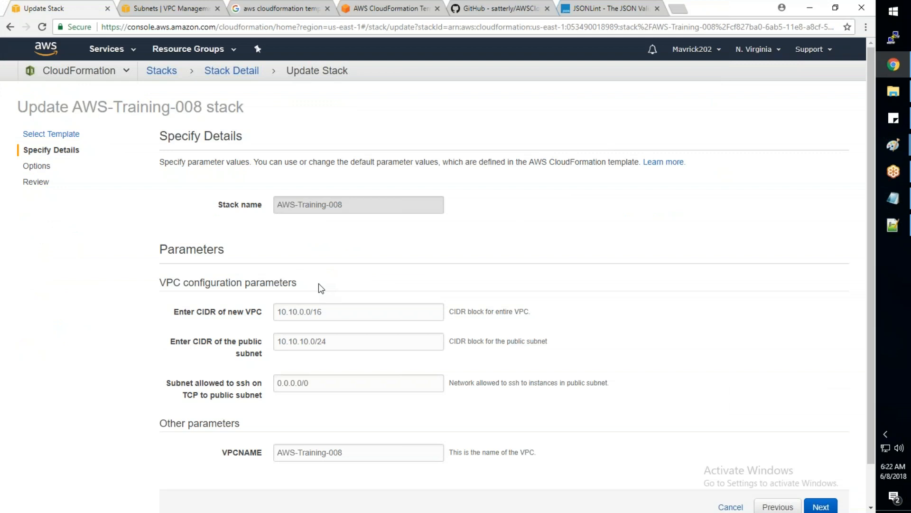
- Keep the existing parameter values and default options for the stack update and proceed to Review
scroll(452, 319, down, 2)
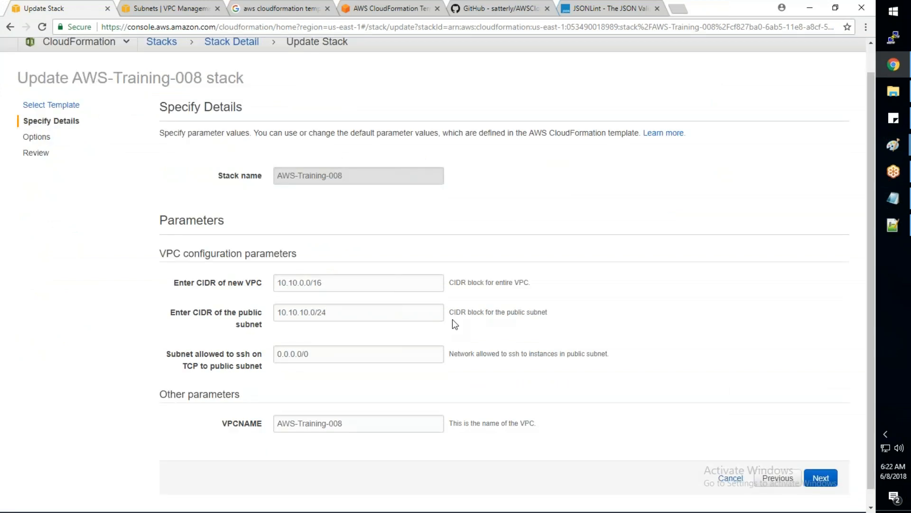
click(820, 461)
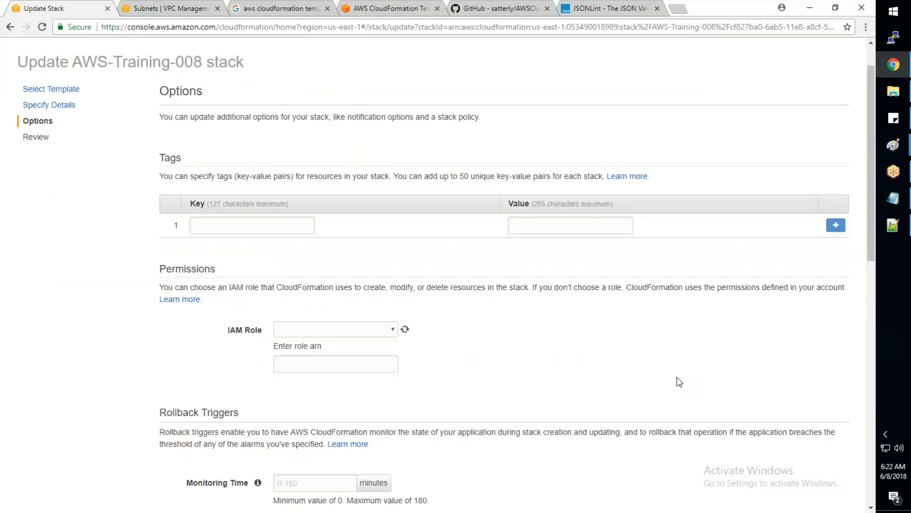
scroll(605, 361, down, 1)
scroll(782, 414, down, 6)
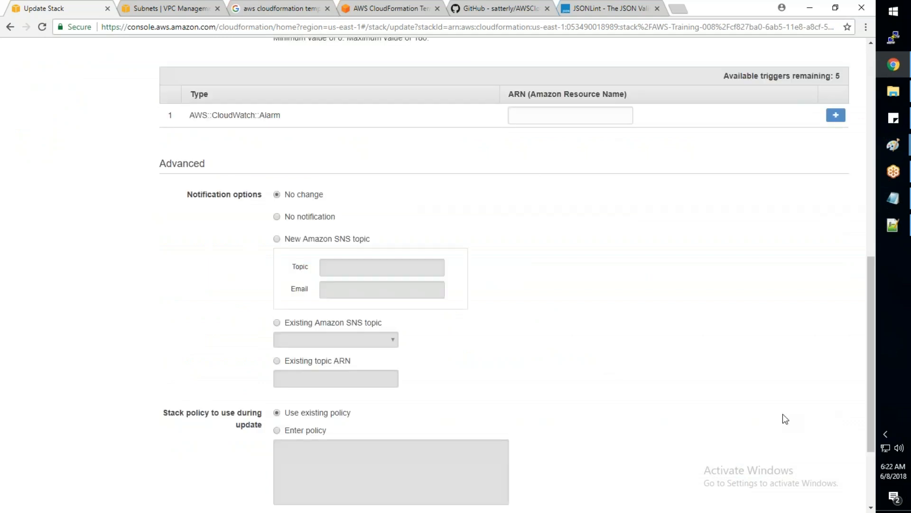
click(820, 462)
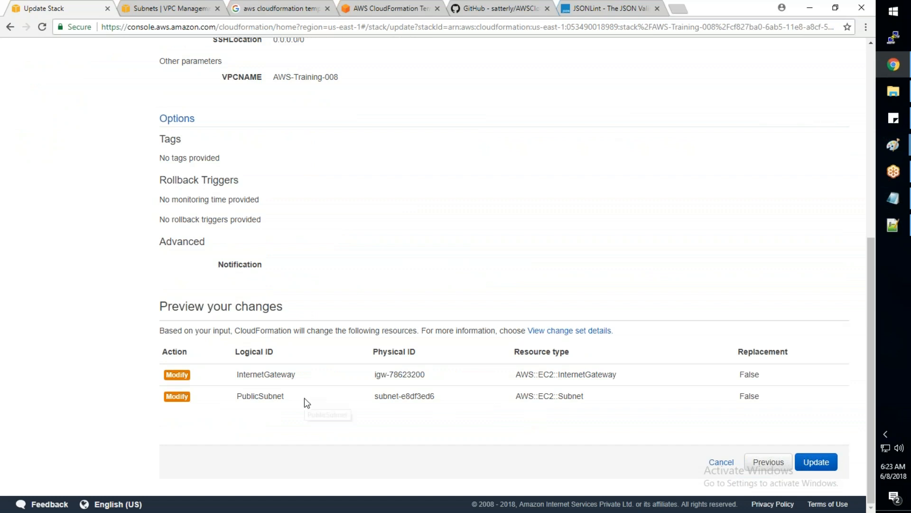
- Check the PublicSubnet entry and Replacement column in the change preview, and run the stack update
drag(289, 397, 236, 396)
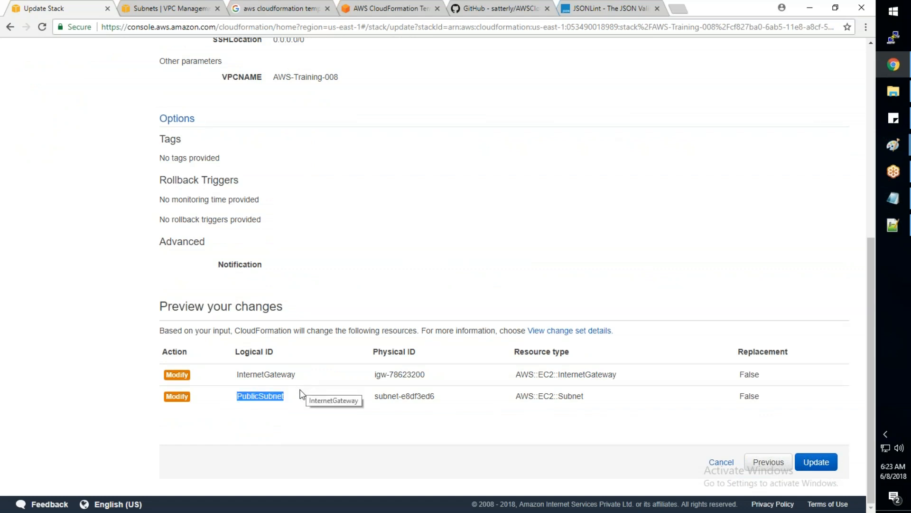
drag(789, 351, 740, 349)
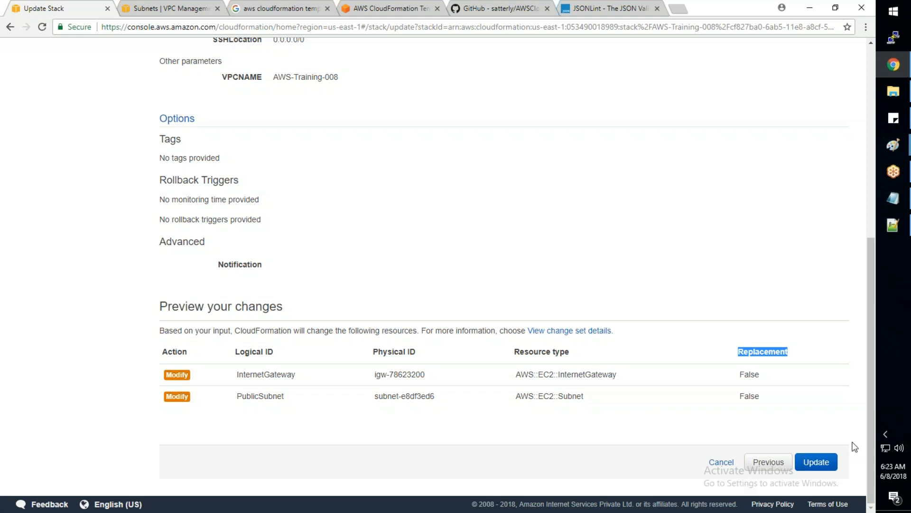
click(830, 464)
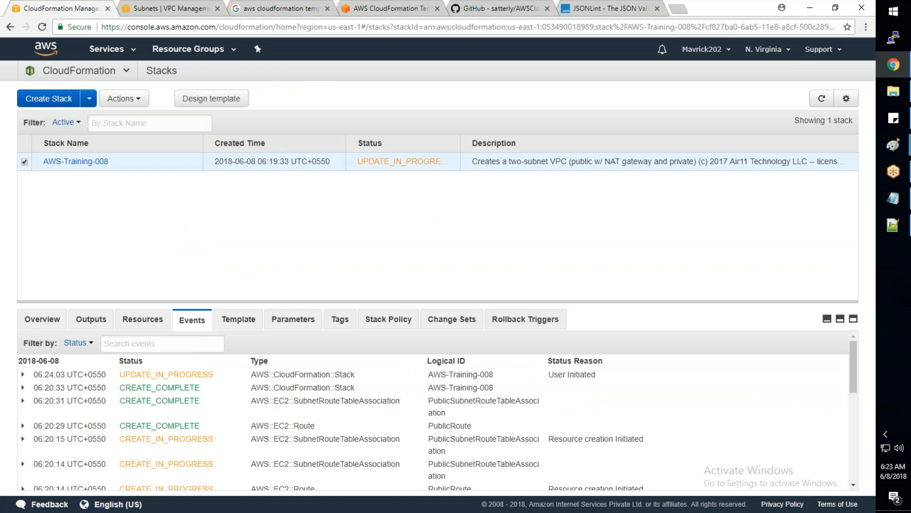
- Refresh the AWS-Training-008 stack's update status and check its internet gateway's name in the VPC console
click(826, 99)
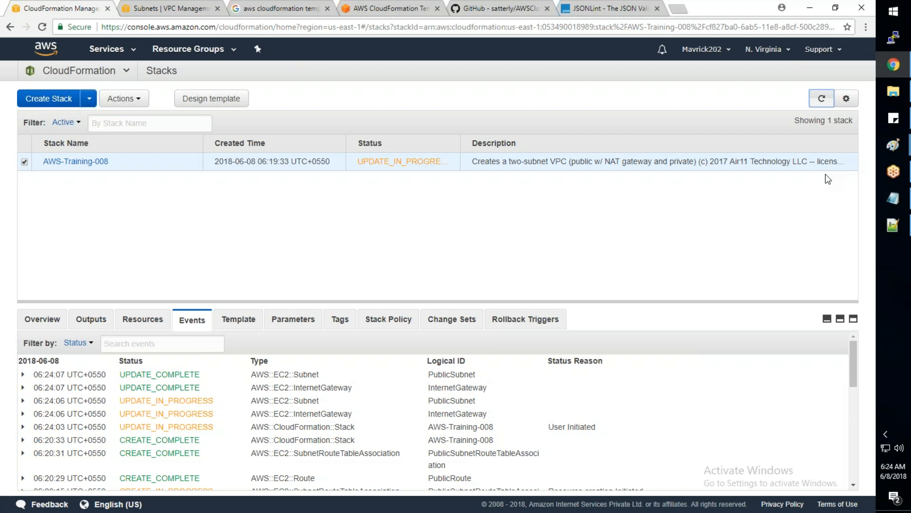
click(821, 98)
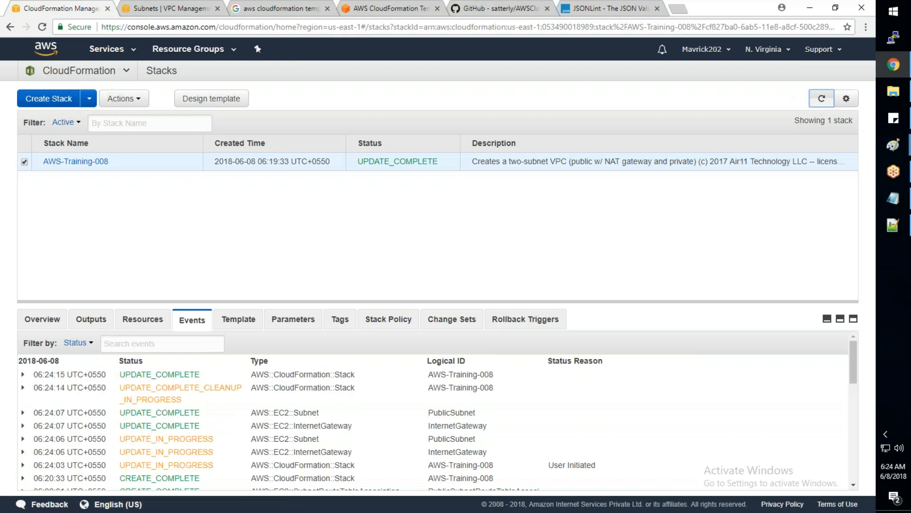
key(ctrl+Tab)
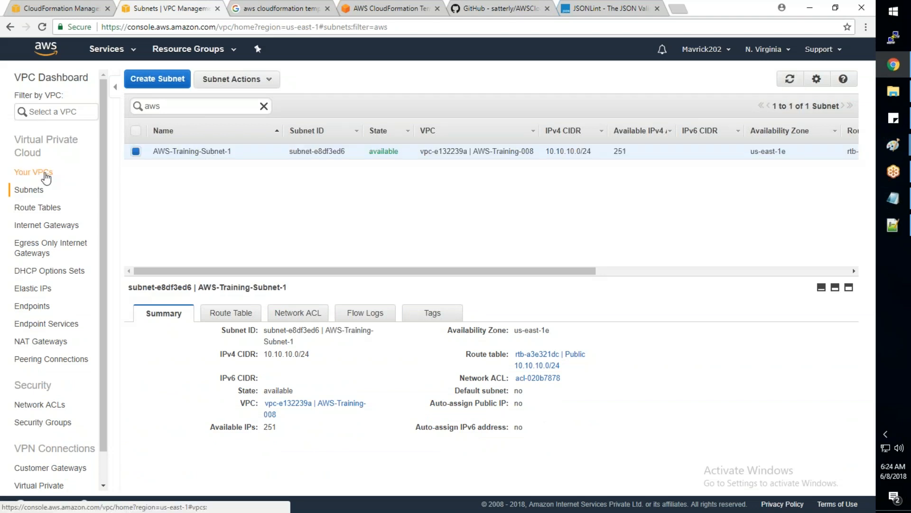
click(45, 229)
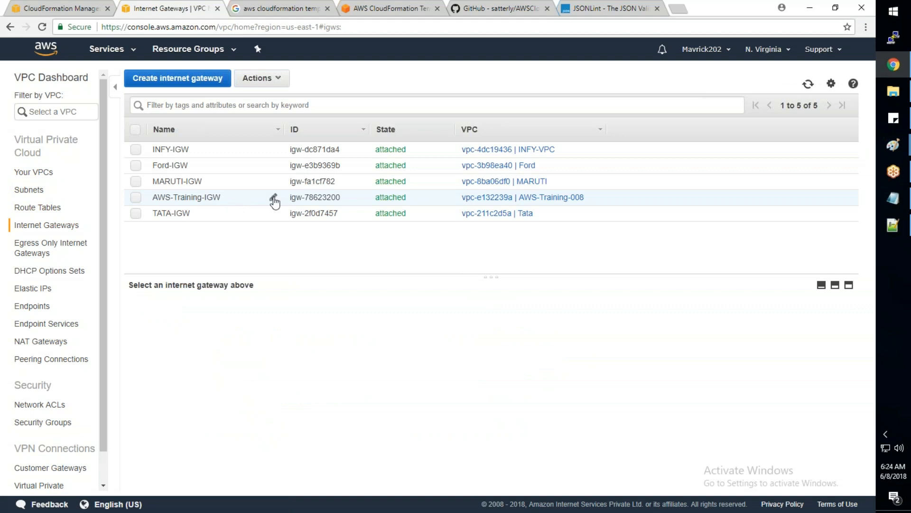
click(274, 199)
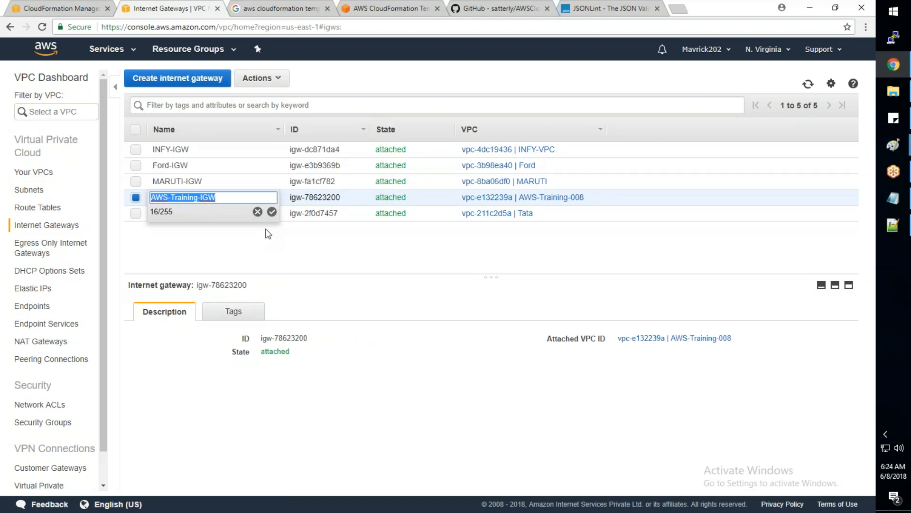
click(265, 229)
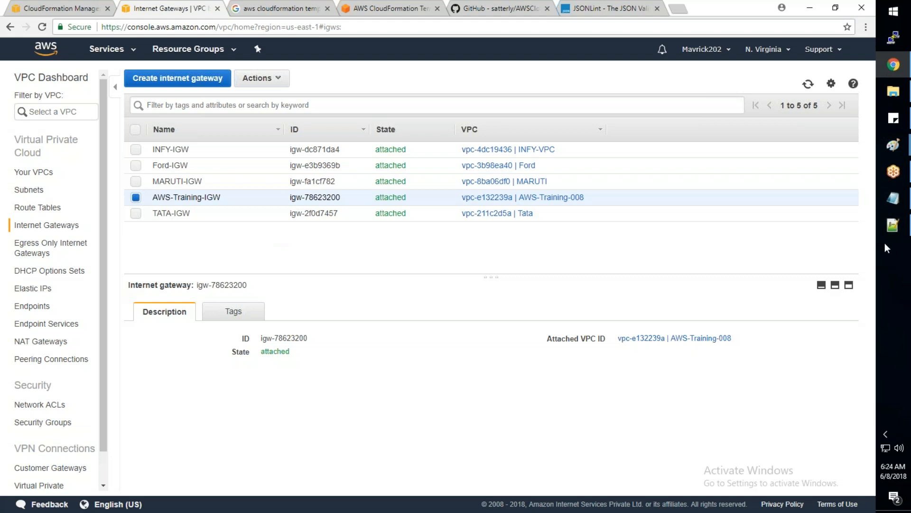
- Switch to AWS_Basic_Infra.json in Notepad++ and add a comma and a new line after the PublicInstanceSG resource block
mouse_move(889, 236)
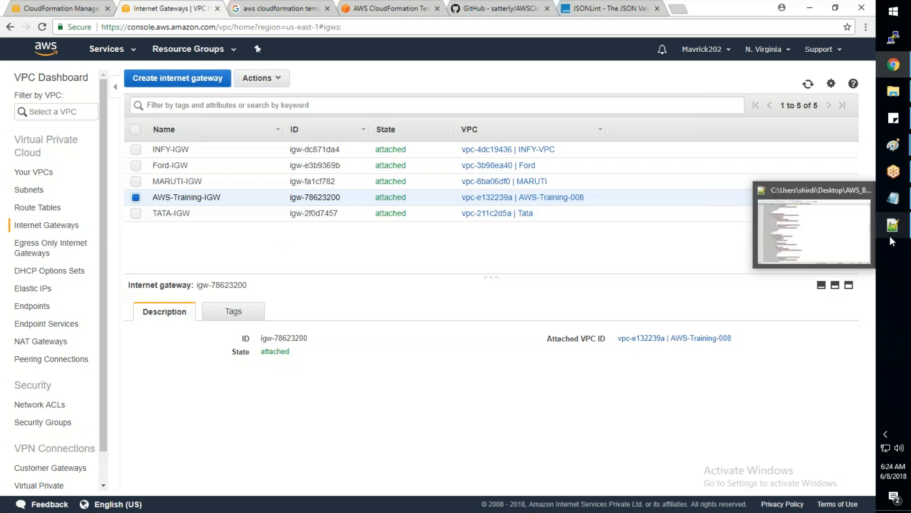
click(891, 235)
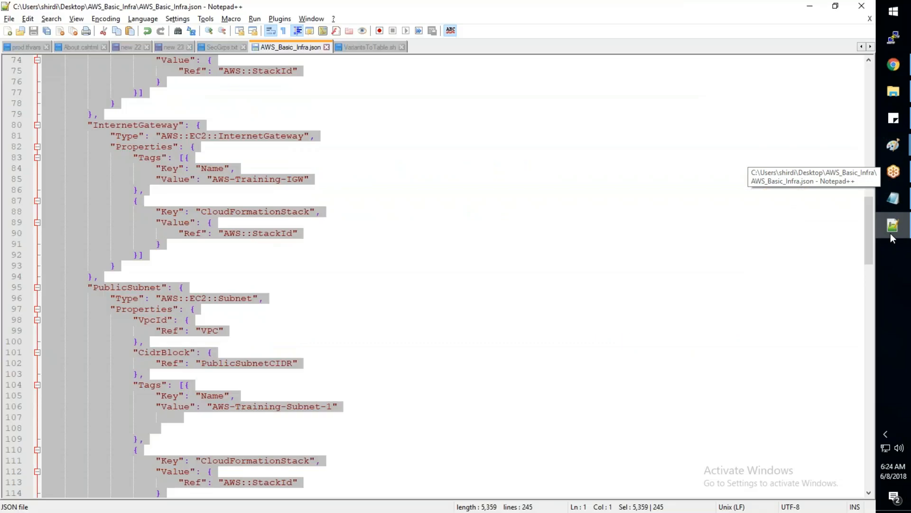
click(538, 271)
scroll(538, 267, down, 2)
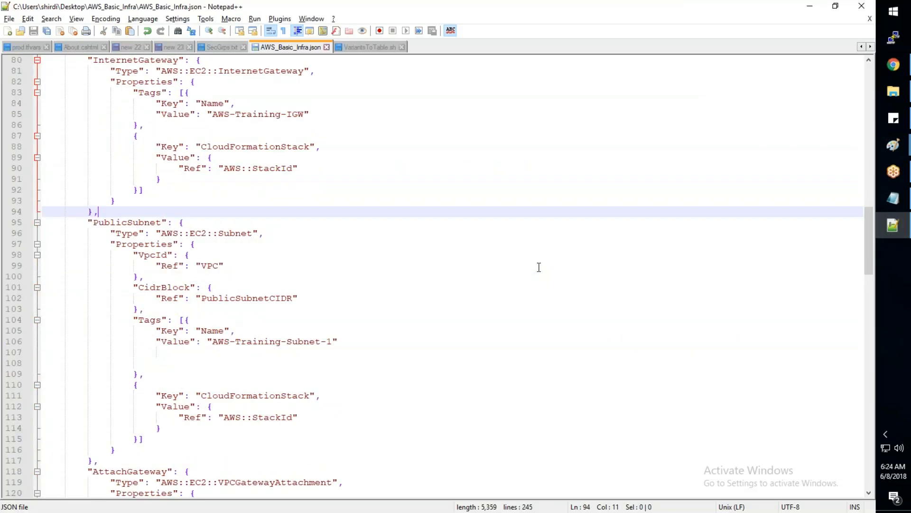
scroll(539, 266, down, 16)
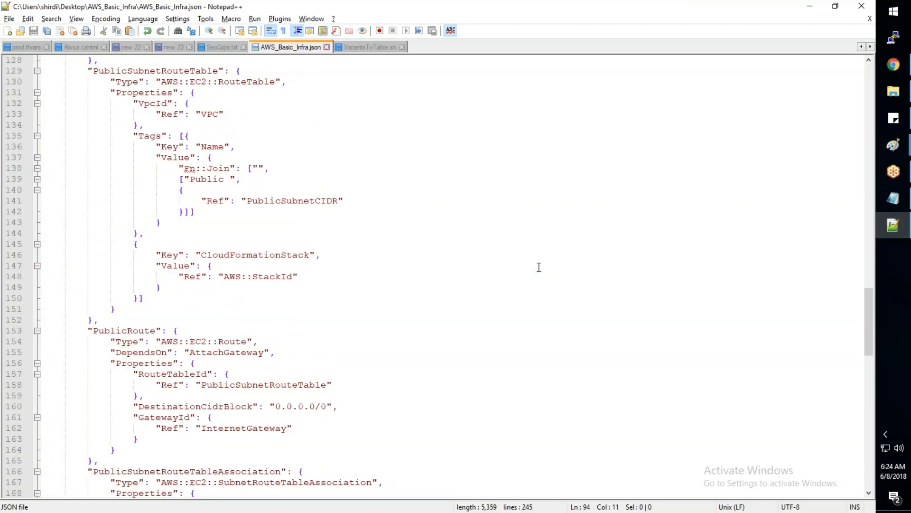
scroll(538, 267, down, 18)
scroll(539, 266, down, 6)
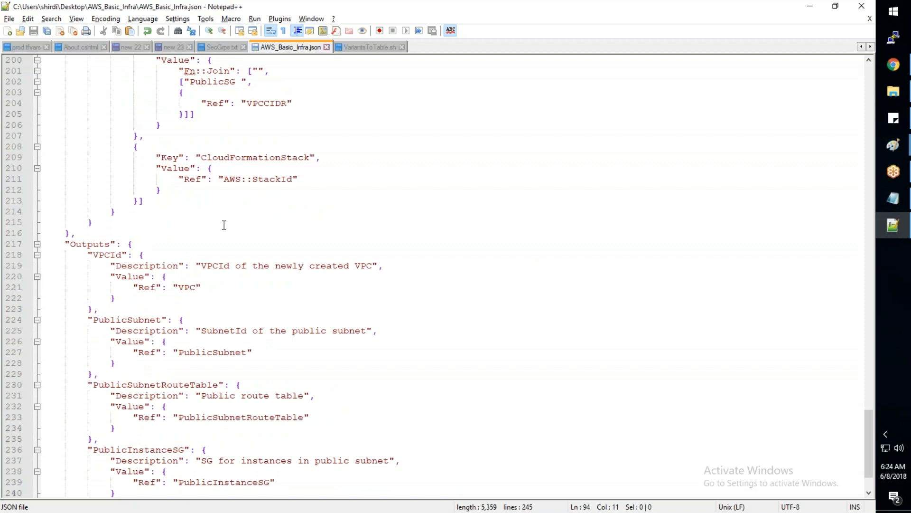
scroll(200, 225, up, 8)
scroll(172, 228, up, 1)
click(207, 103)
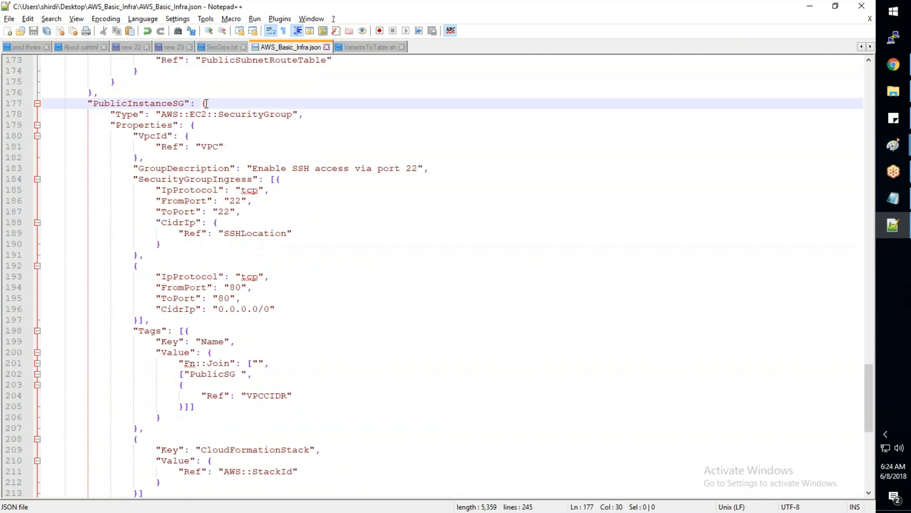
scroll(225, 155, down, 4)
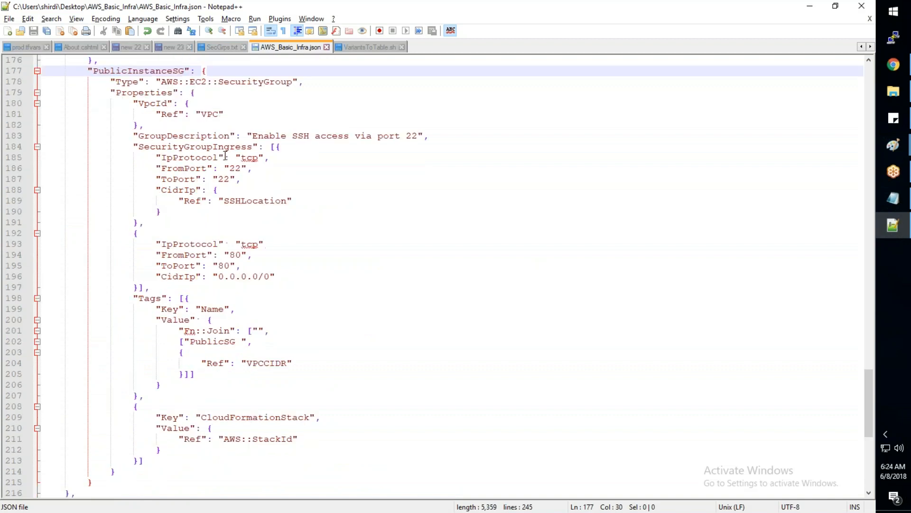
key(ctrl+b)
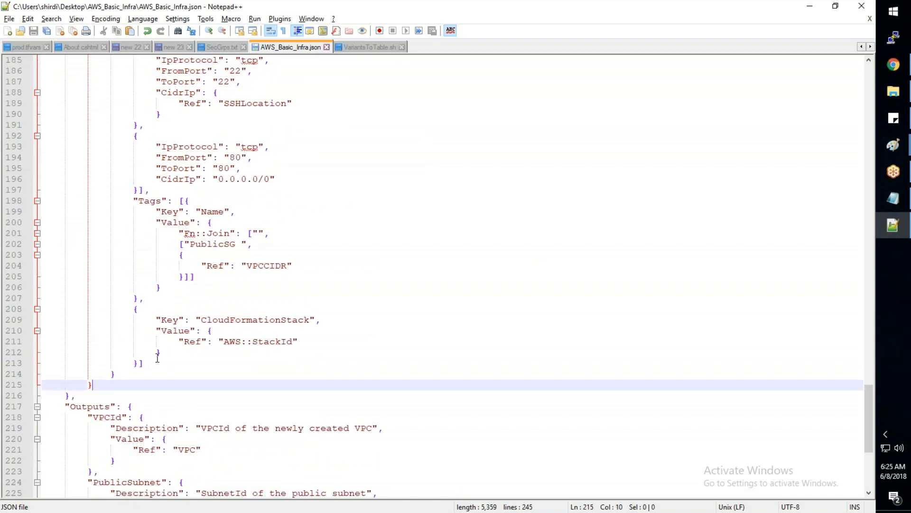
text(,)
key(Return)
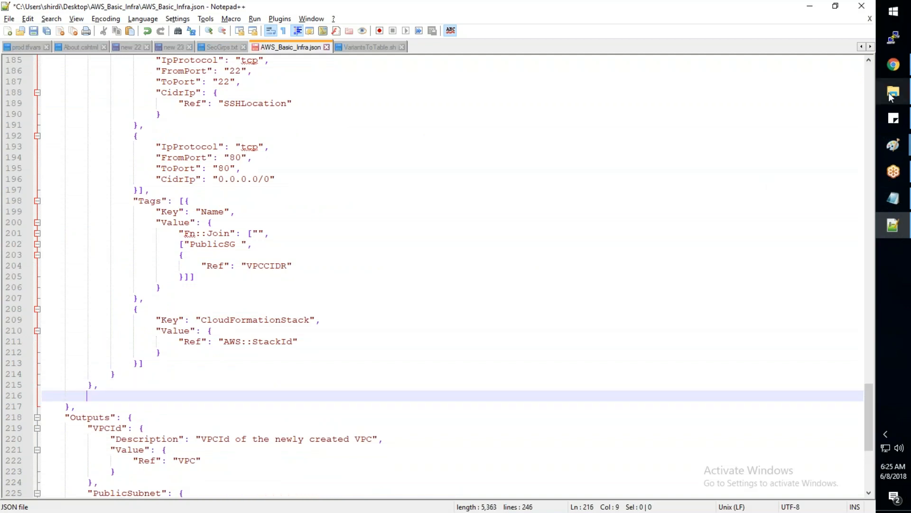
- Switch to the AWS_Basic_Infra folder in File Explorer and open AWS_Update_Machine1.json in Notepad++
mouse_move(893, 91)
click(820, 109)
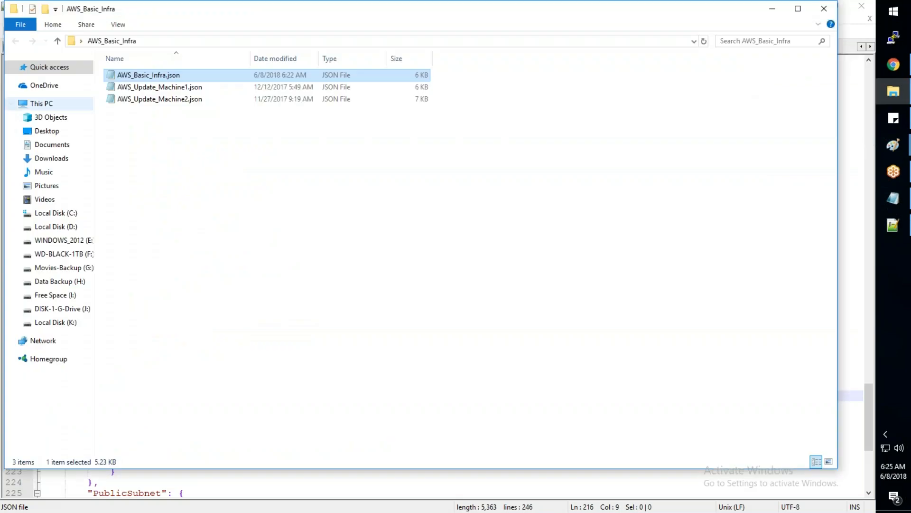
click(156, 89)
right_click(156, 89)
click(206, 147)
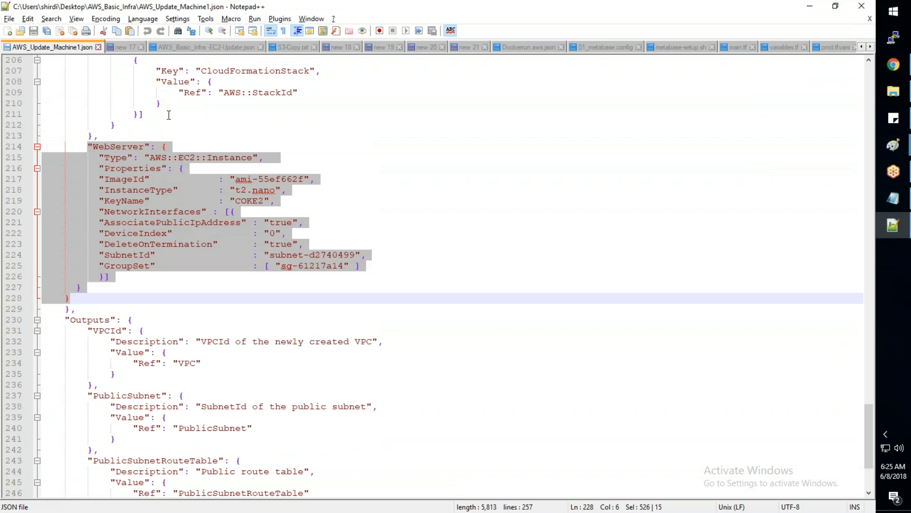
- Copy the whole WebServer EC2 instance block, including its closing braces, from AWS_Update_Machine1.json
click(174, 271)
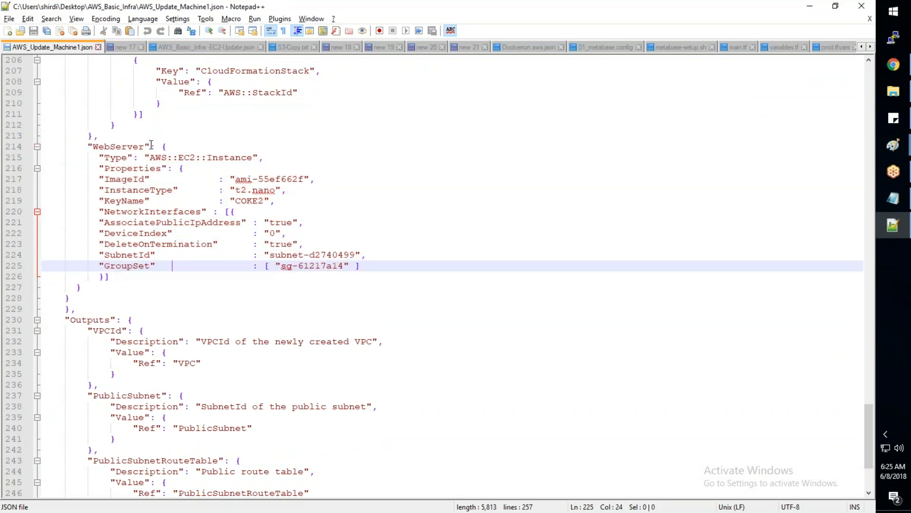
click(164, 146)
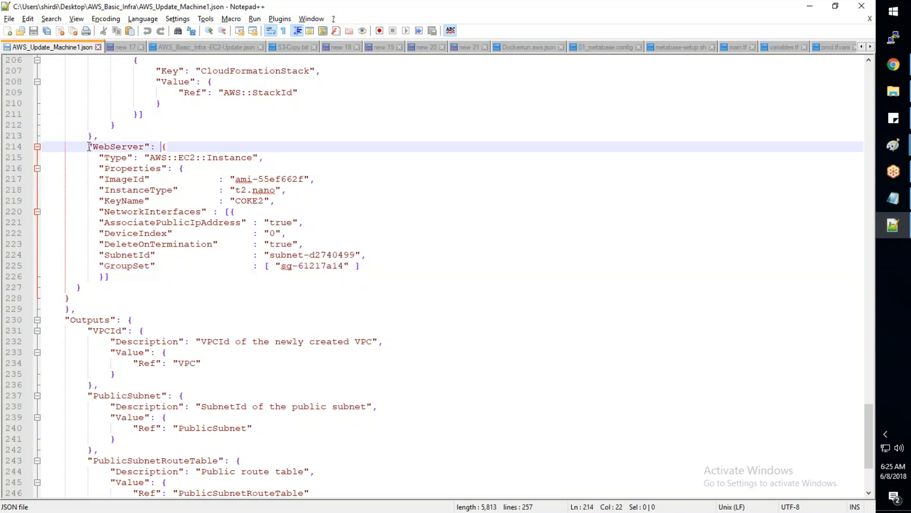
drag(88, 145, 69, 298)
key(ctrl+c)
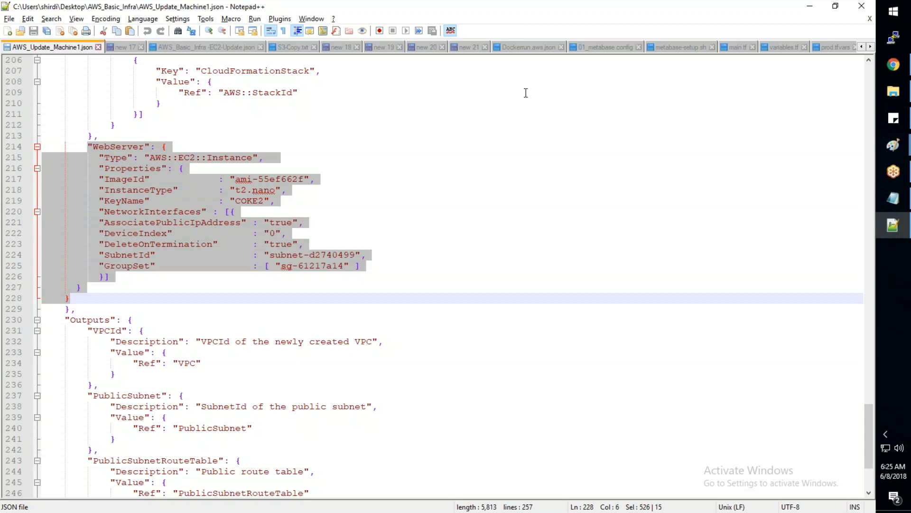
- Paste the WebServer block into AWS_Basic_Infra.json on the empty line after the PublicInstanceSG resource
click(872, 47)
click(871, 47)
click(871, 47)
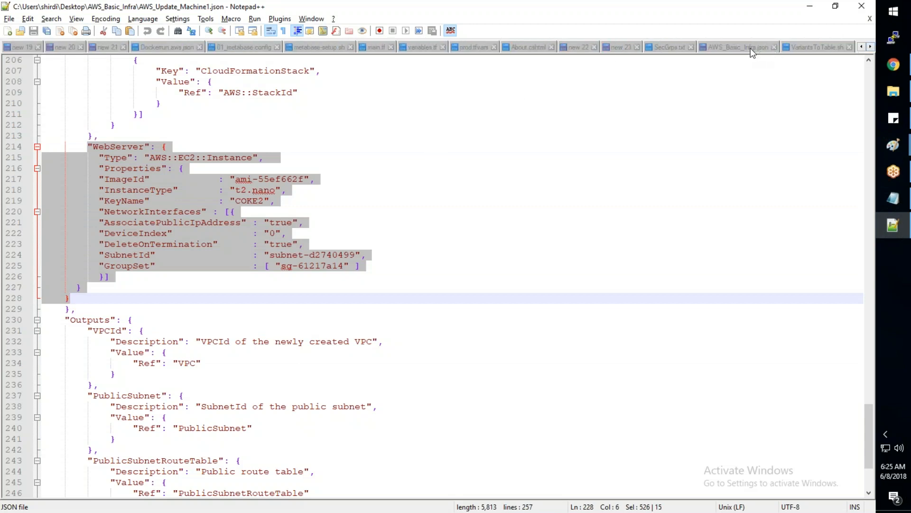
click(738, 47)
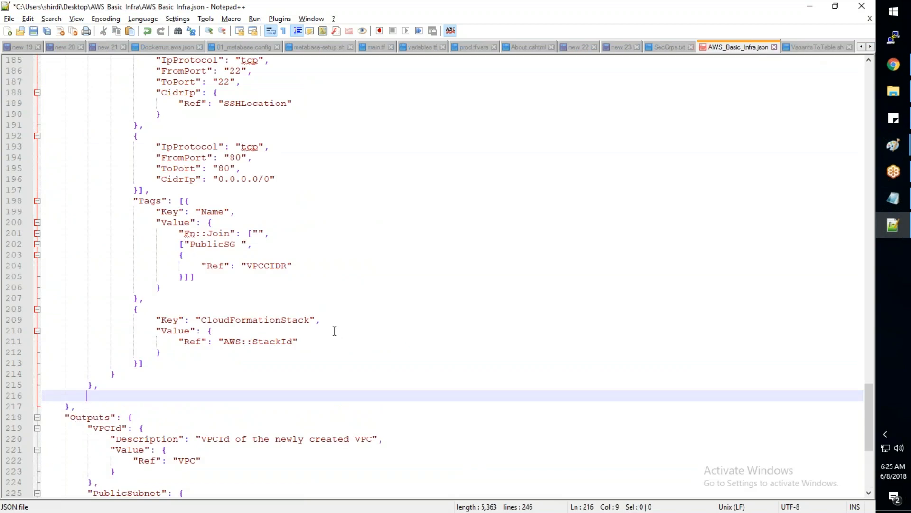
key(ctrl+v)
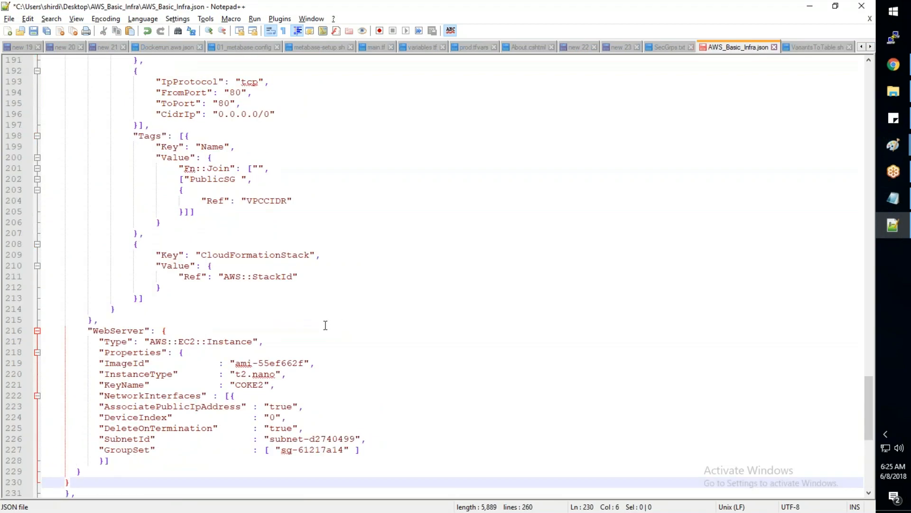
- Set the WebServer instance's KeyName value to "SP-Key"
click(266, 386)
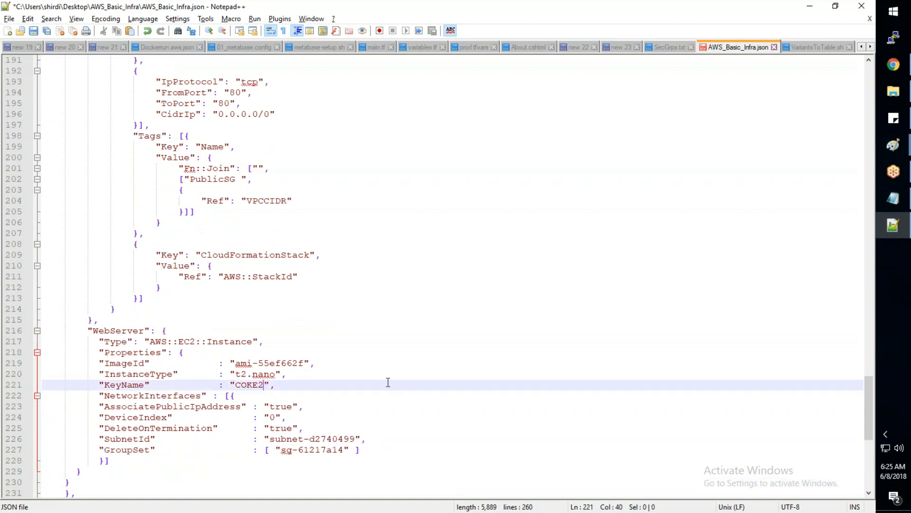
key(BackSpace)
key(BackSpace)
key(BackSpace)
key(BackSpace)
key(BackSpace)
text(SP-Key)
key(Right)
key(Right)
scroll(226, 385, down, 1)
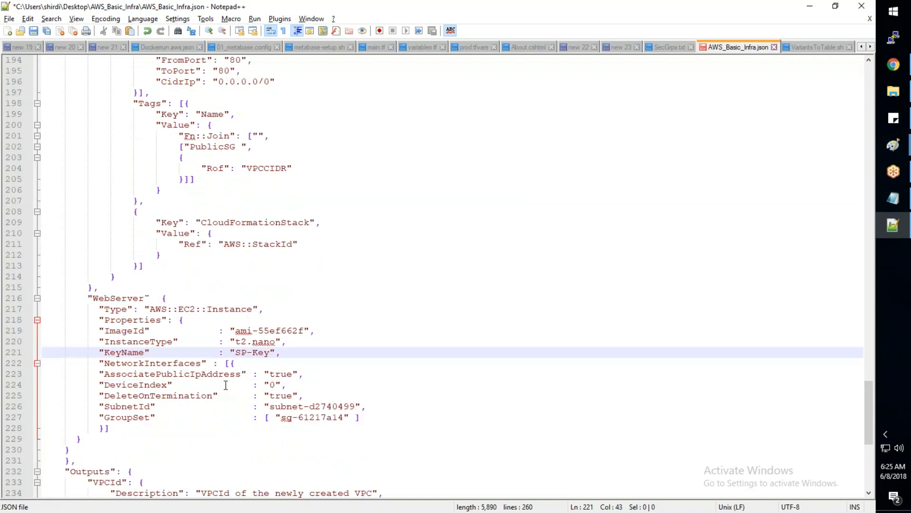
- Review the SubnetId entry in the WebServer block and save AWS_Basic_Infra.json
scroll(226, 385, down, 2)
drag(105, 341, 258, 338)
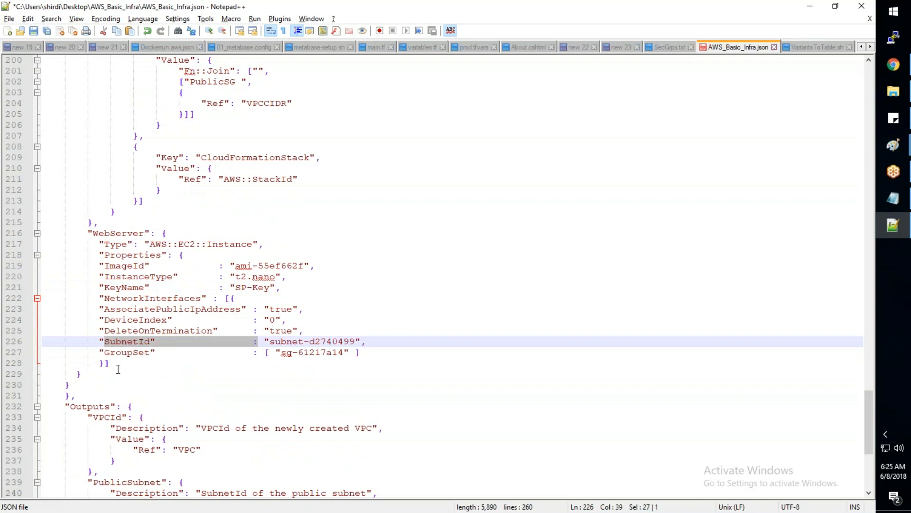
click(161, 368)
drag(100, 341, 361, 341)
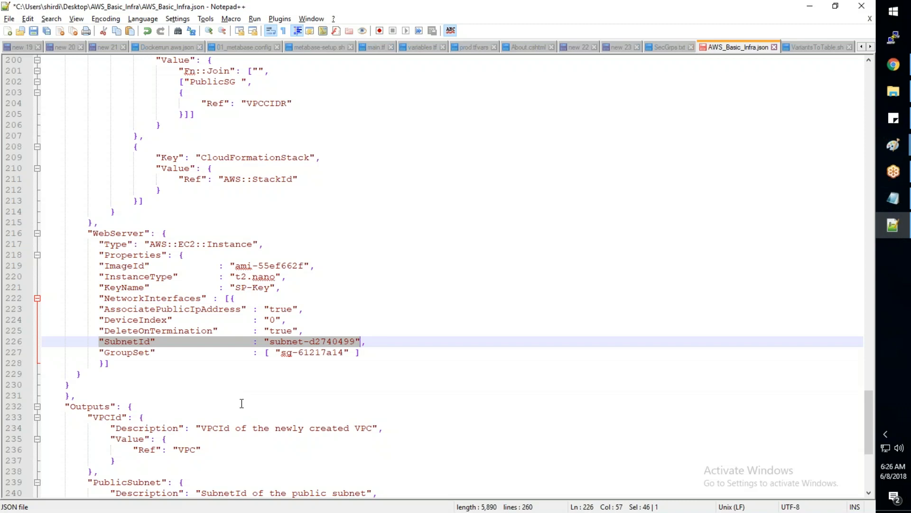
click(307, 381)
key(ctrl+s)
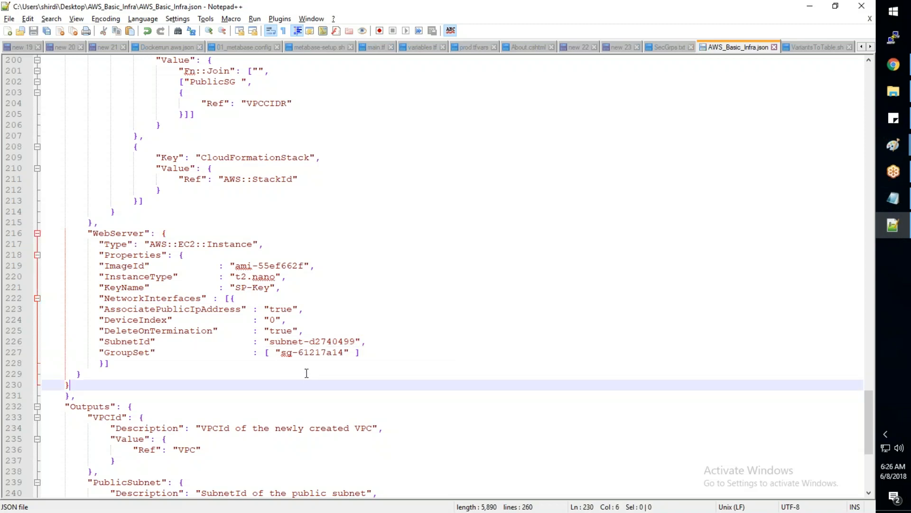
- Switch to Chrome and copy the subnet ID of AWS-Training-Subnet-1 from the VPC subnet list
drag(354, 341, 269, 342)
key(alt+Tab)
key(alt+Tab)
mouse_move(883, 68)
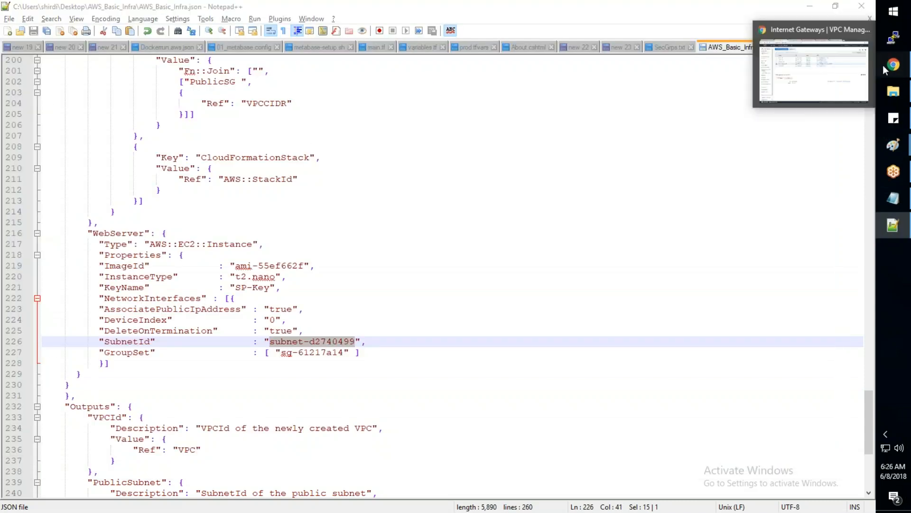
click(883, 67)
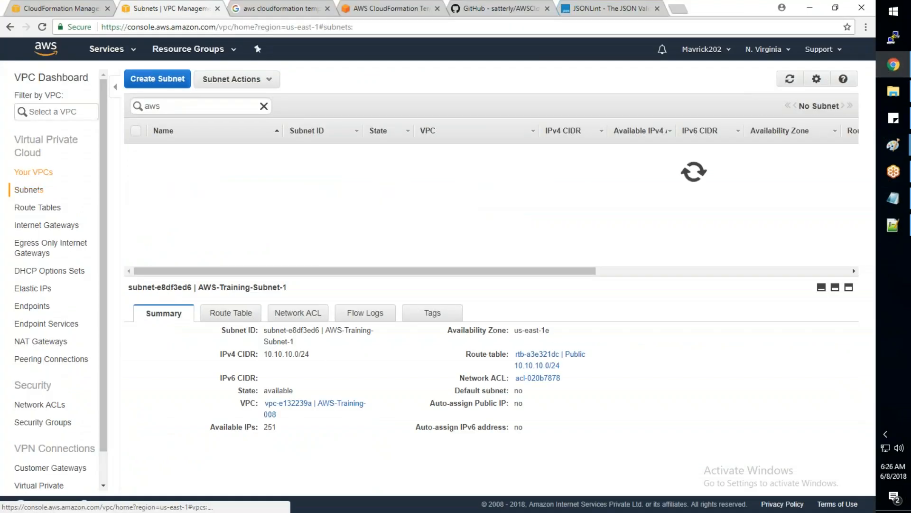
drag(345, 150, 292, 153)
key(ctrl+c)
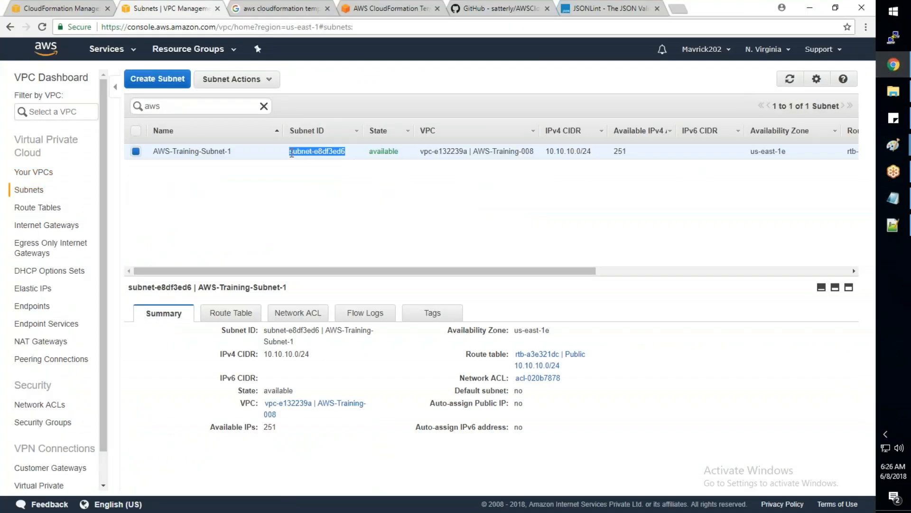
- Back in AWS_Basic_Infra.json, replace the WebServer block's SubnetId value with subnet-e8df3ed6
key(alt+Tab)
drag(357, 343, 267, 340)
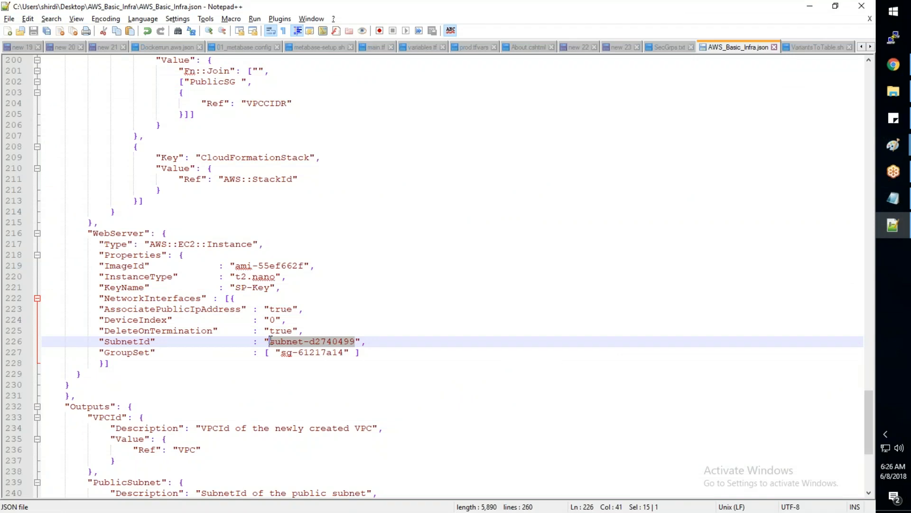
key(ctrl+v)
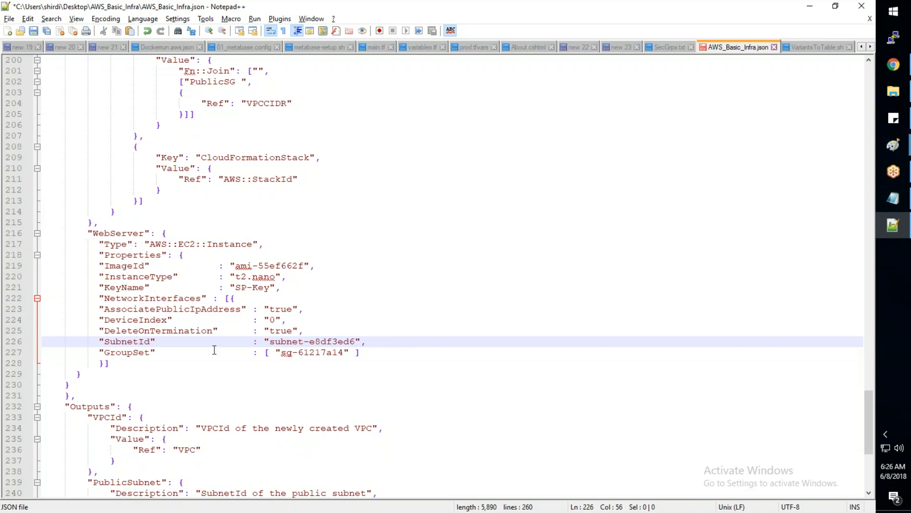
- Copy the resource name PublicSubnet from its definition in AWS_Basic_Infra.json
scroll(216, 350, up, 6)
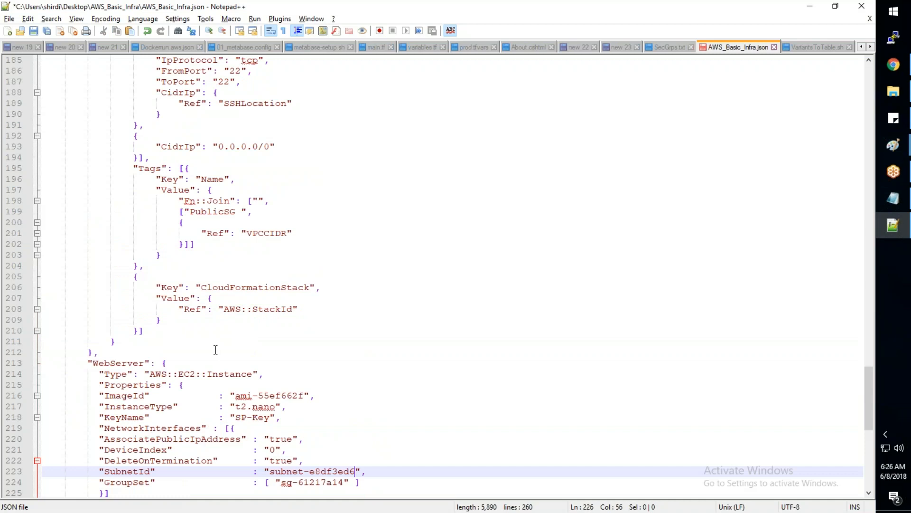
scroll(215, 350, up, 2)
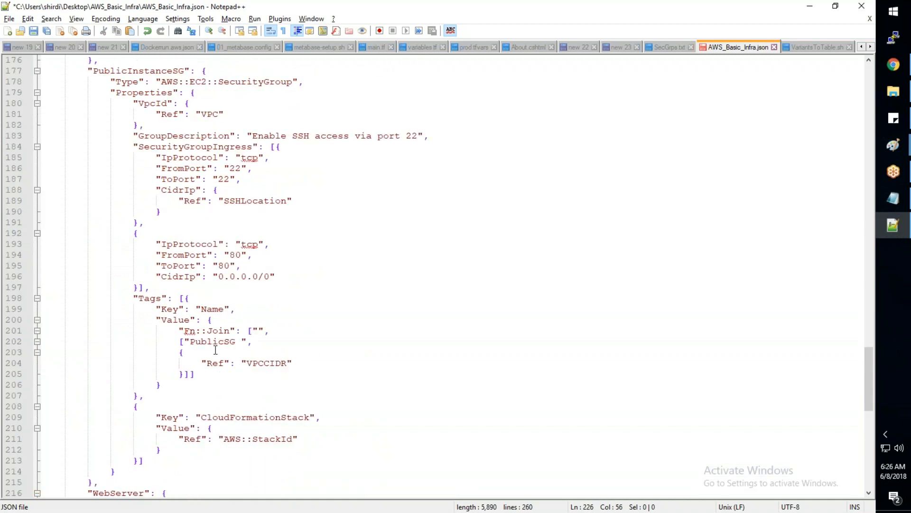
scroll(216, 350, up, 20)
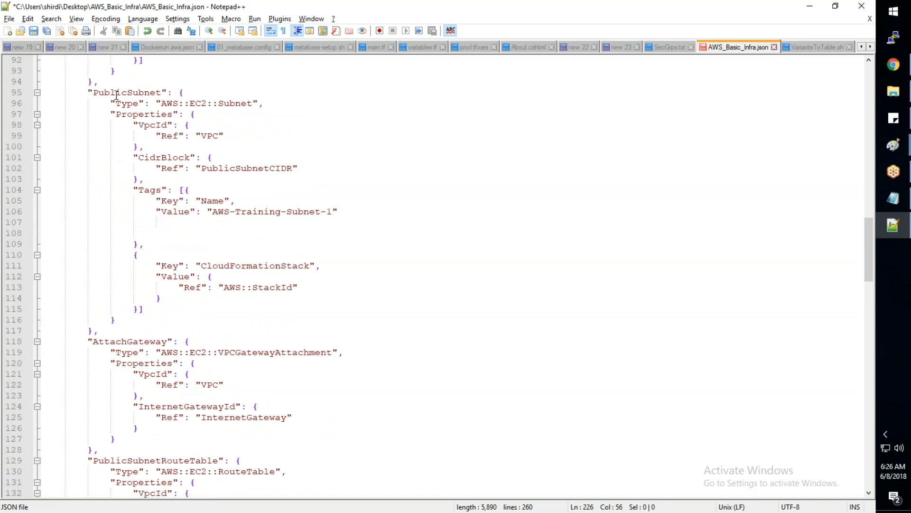
double_click(116, 94)
key(ctrl+c)
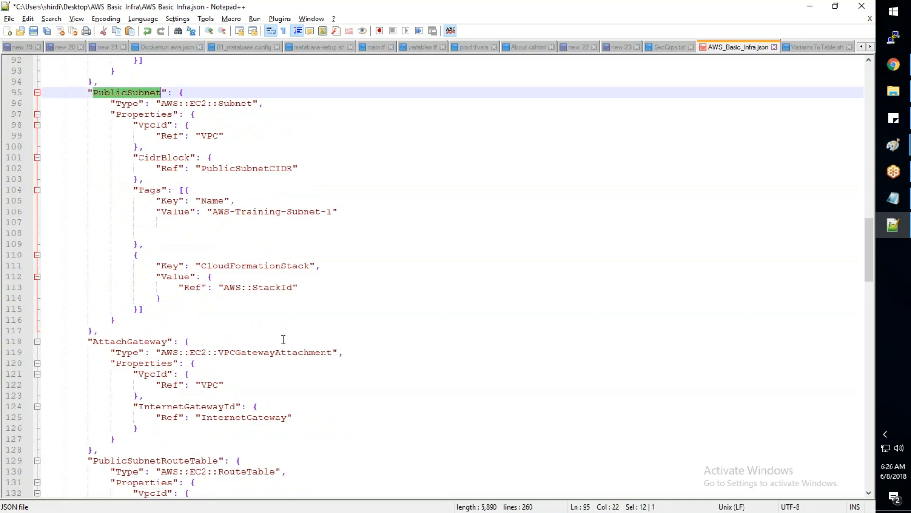
- Replace the WebServer block's SubnetId value with the reference {"Ref":"PublicSubnet"}
scroll(284, 339, down, 20)
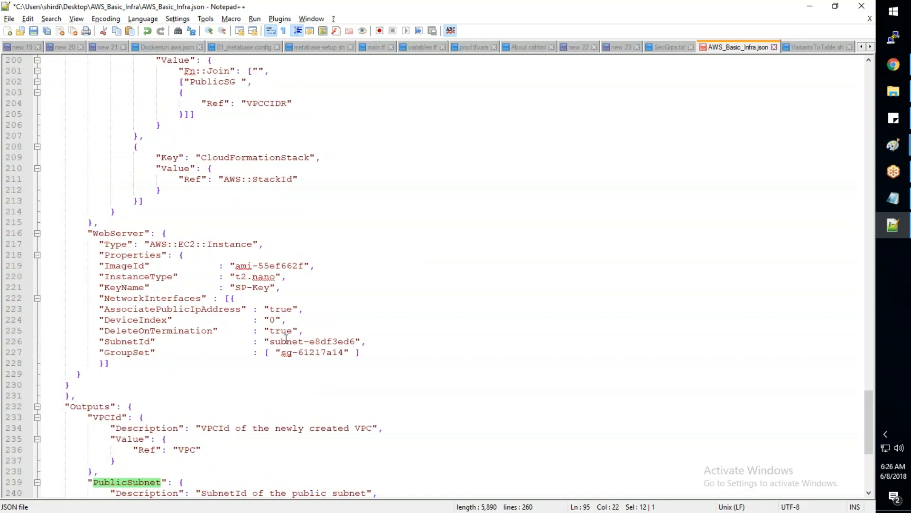
scroll(286, 338, down, 2)
click(356, 278)
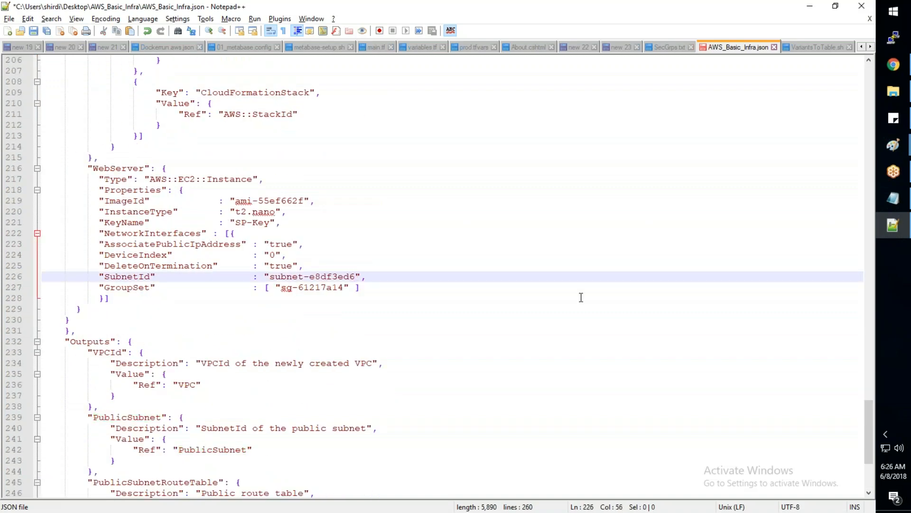
key(BackSpace)
key(BackSpace)
key(BackSpace)
key(BackSpace)
key(BackSpace)
key(BackSpace)
key(BackSpace)
key(BackSpace)
key(BackSpace)
key(BackSpace)
key(BackSpace)
key(BackSpace)
key(BackSpace)
key(BackSpace)
key(BackSpace)
key(BackSpace)
text({)
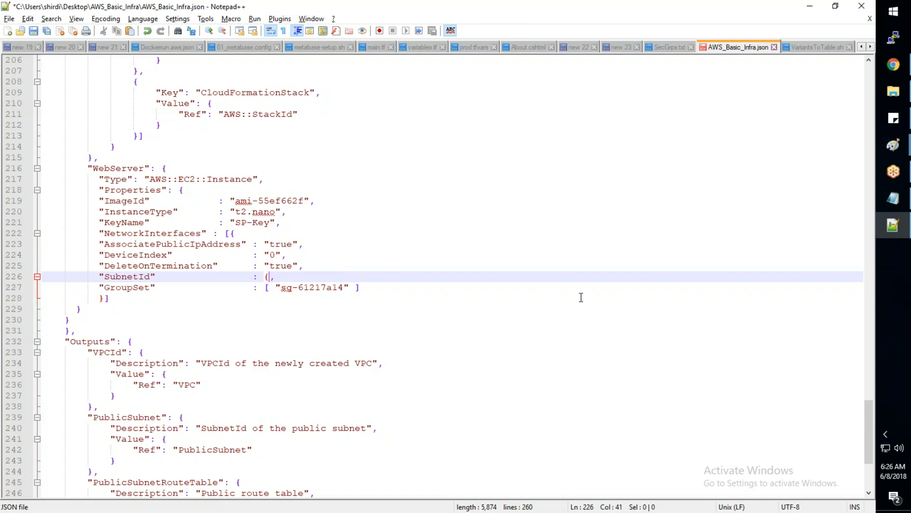
text("Ref":)
key(ctrl+v)
text(")
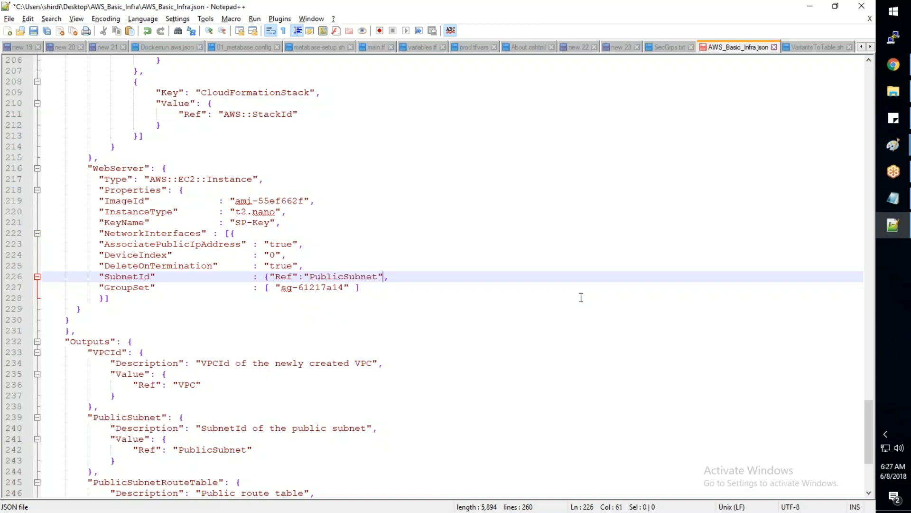
text(})
click(552, 359)
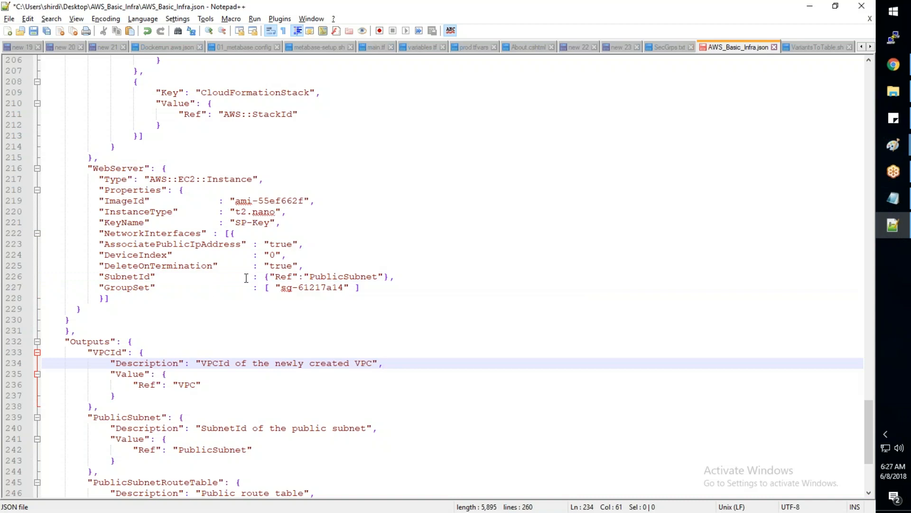
- Compare the WebServer's SubnetId reference with the PublicSubnet resource definition earlier in the template
drag(279, 279, 373, 279)
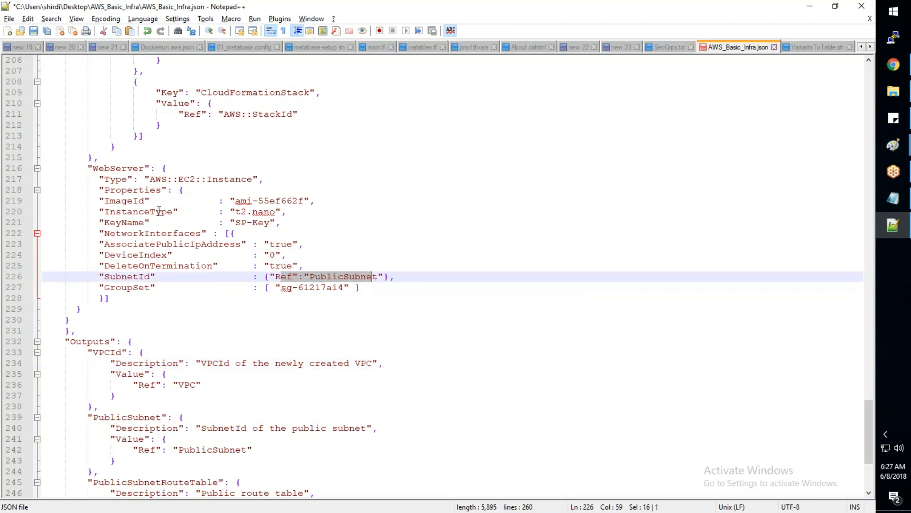
scroll(159, 211, up, 3)
scroll(159, 210, up, 6)
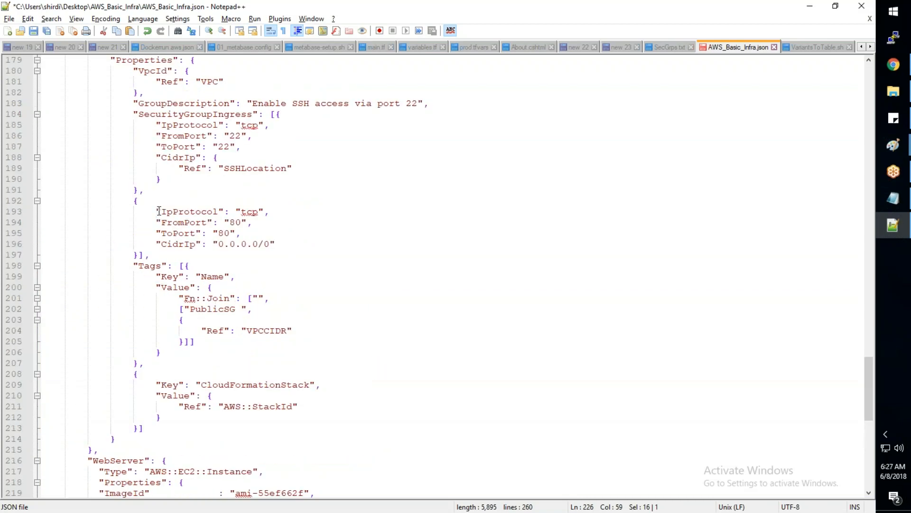
scroll(159, 210, up, 8)
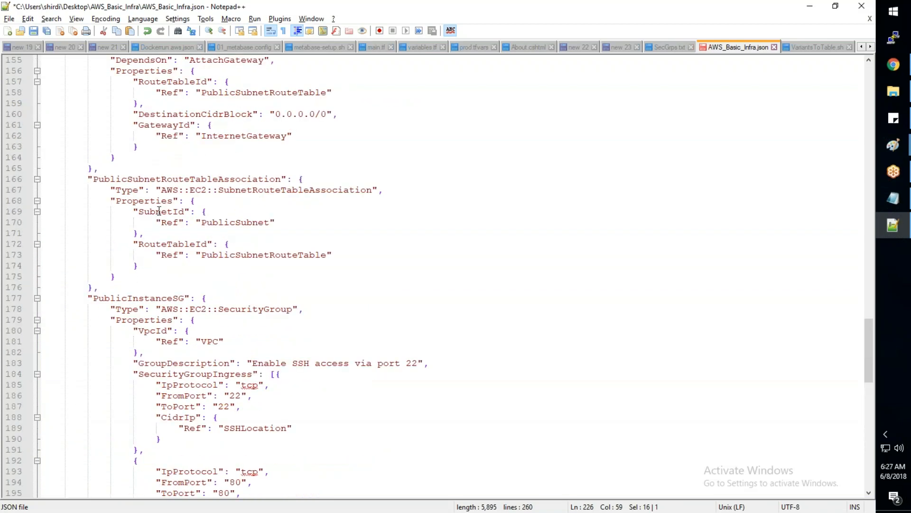
scroll(159, 211, up, 20)
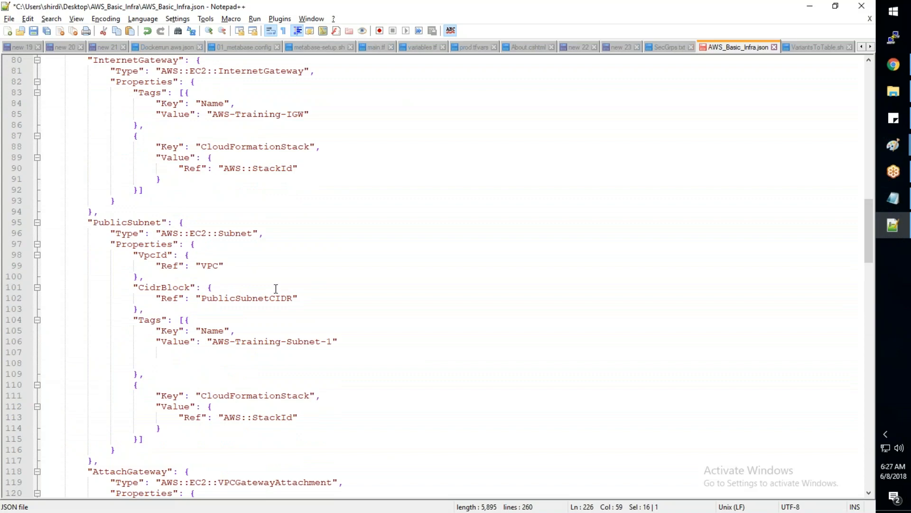
scroll(276, 289, down, 8)
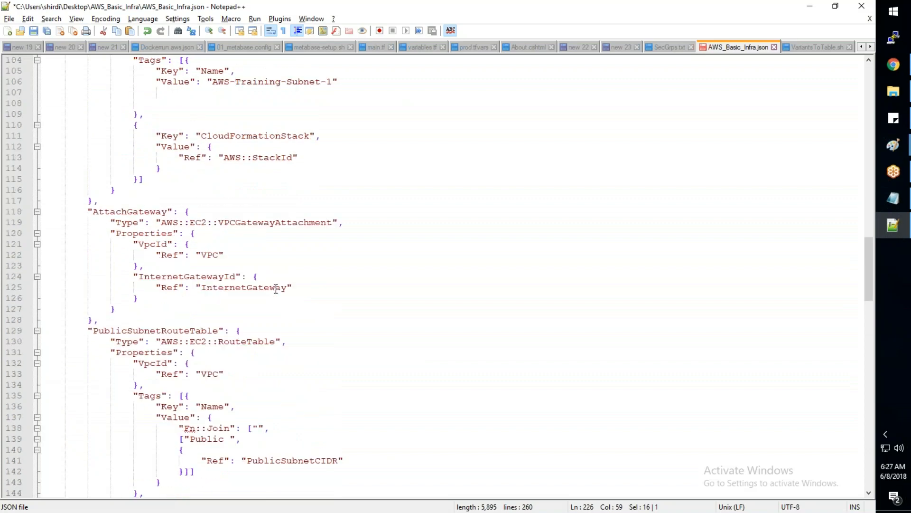
scroll(276, 289, down, 20)
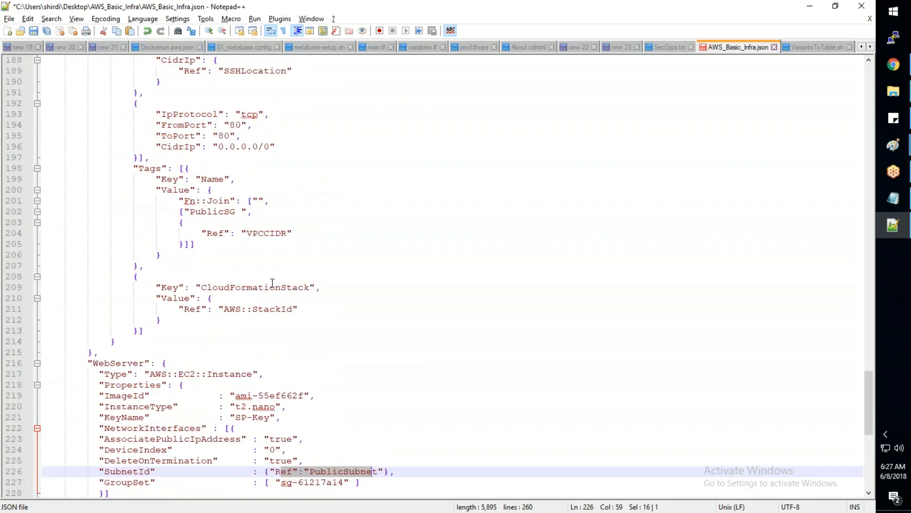
- Switch to Chrome, filter the VPC security groups by "aws" and copy the group ID of the AWS-Training-008 PublicSG group
click(344, 322)
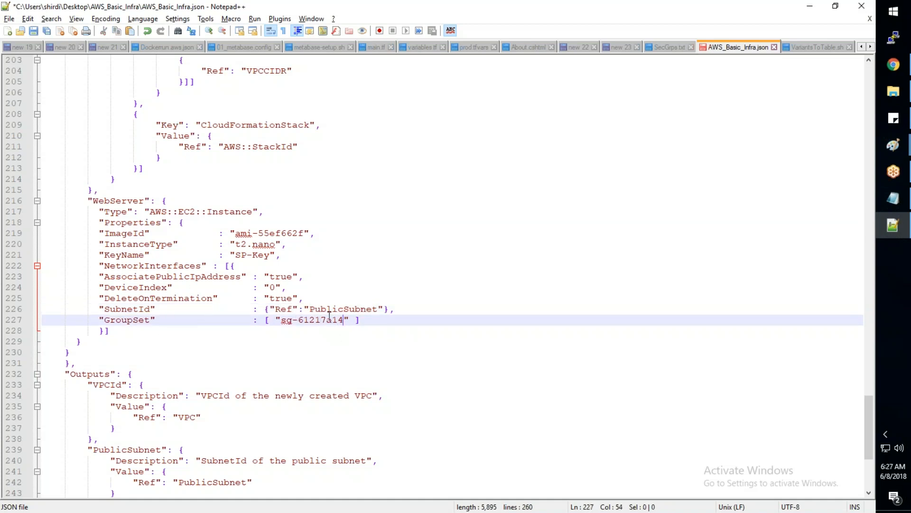
key(alt+Tab)
click(55, 423)
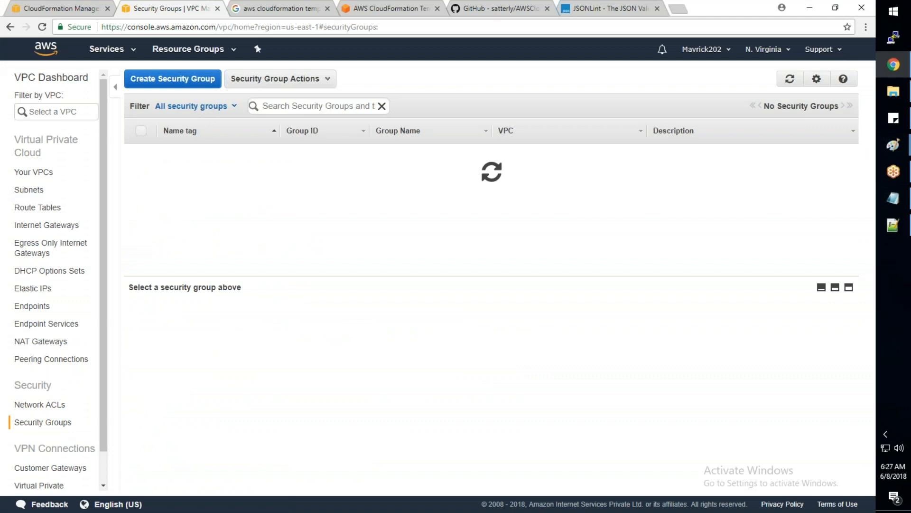
click(293, 105)
text(aws)
key(Return)
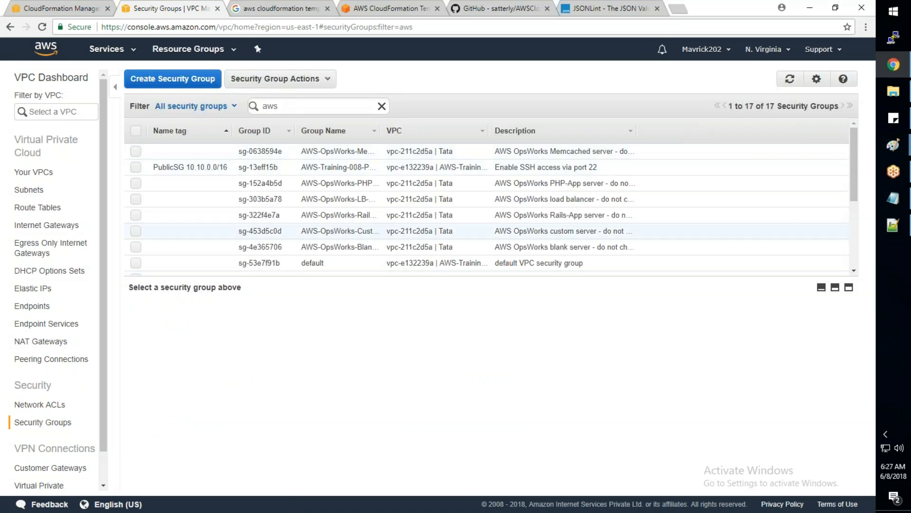
click(271, 167)
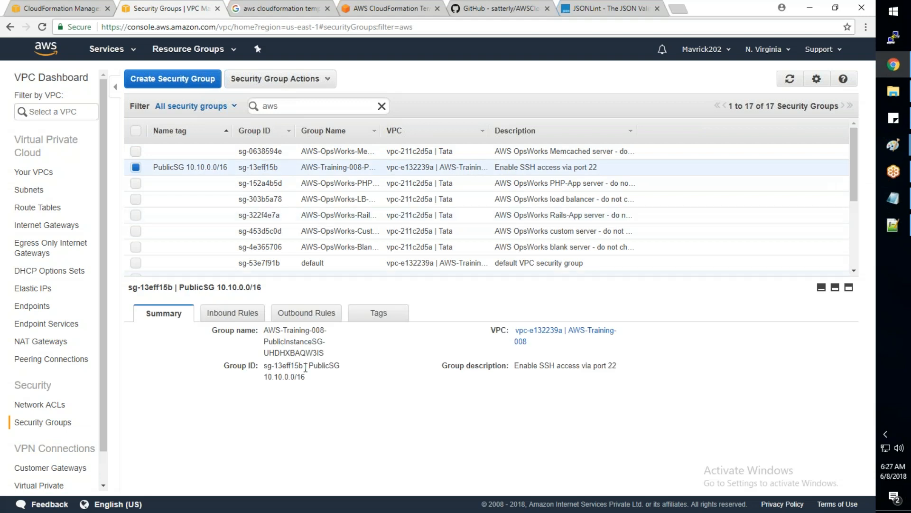
drag(304, 367, 265, 368)
drag(340, 366, 268, 367)
key(ctrl+c)
- Back in AWS_Basic_Infra.json, replace the WebServer's GroupSet value with sg-13eff15b and save the file
key(alt+Tab)
drag(343, 321, 282, 321)
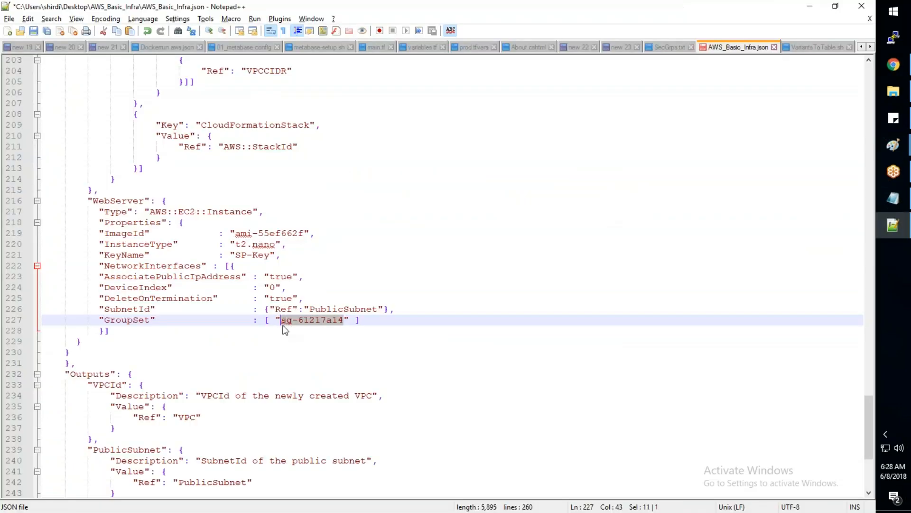
key(ctrl+v)
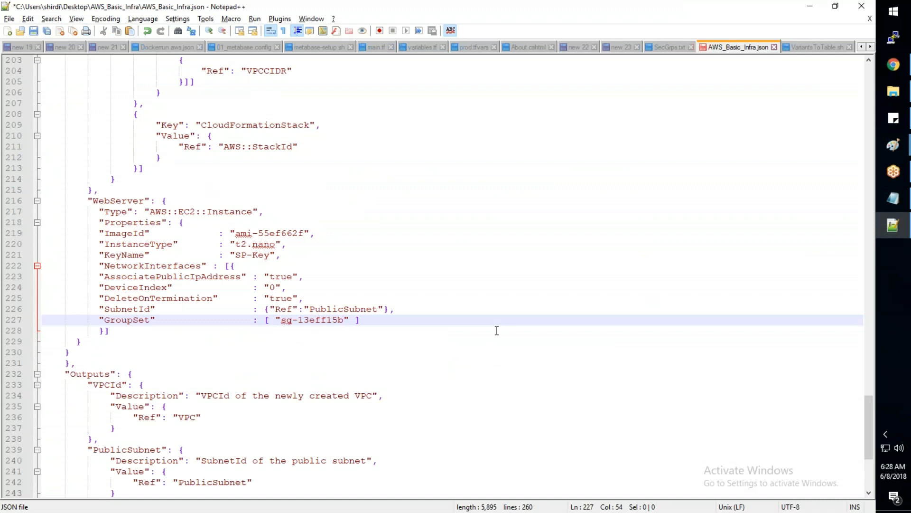
key(ctrl+s)
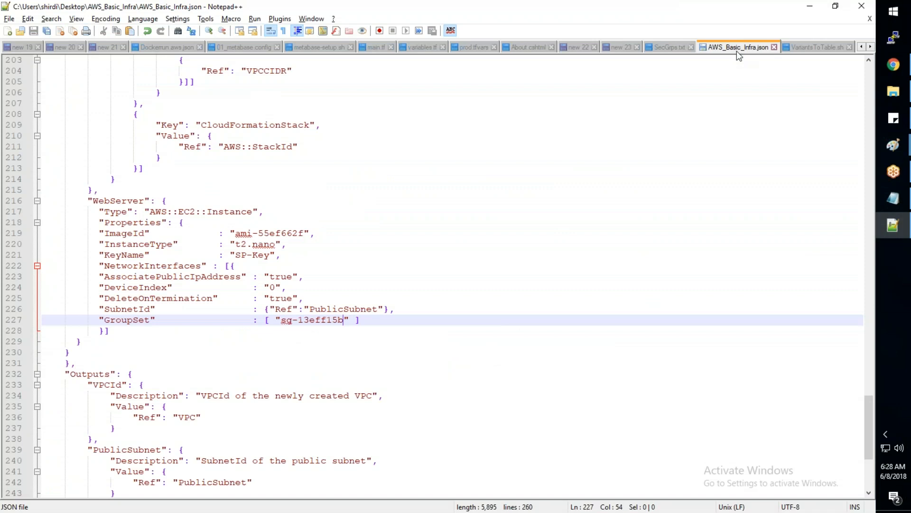
- Check the saved AWS_Basic_Infra.json in its folder in File Explorer and return to the template in Notepad++
click(8, 23)
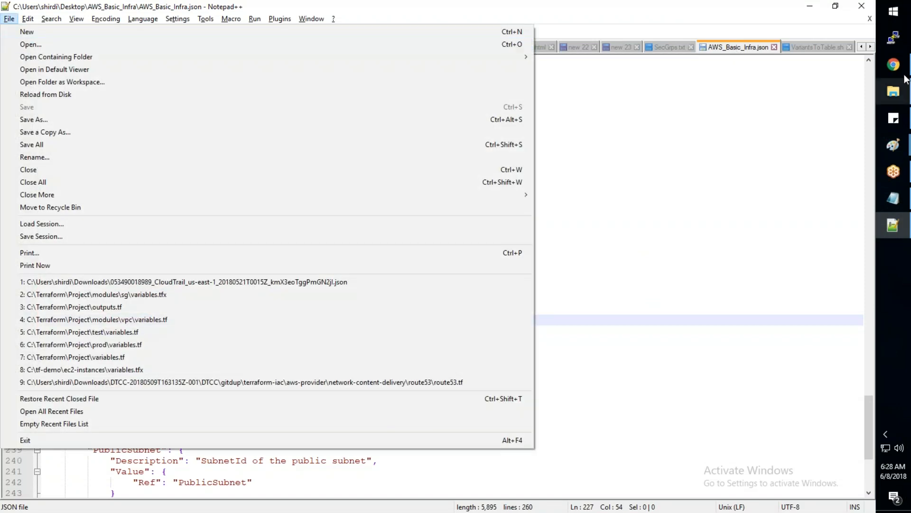
click(895, 95)
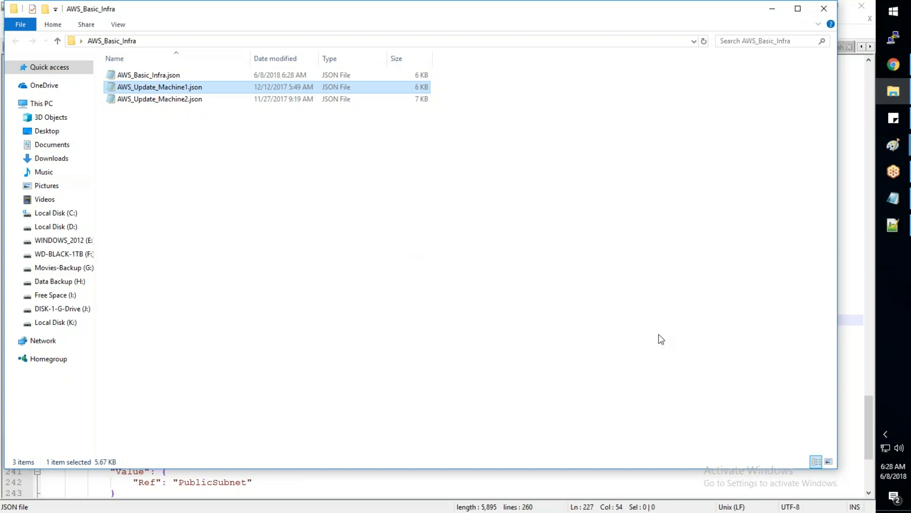
click(849, 363)
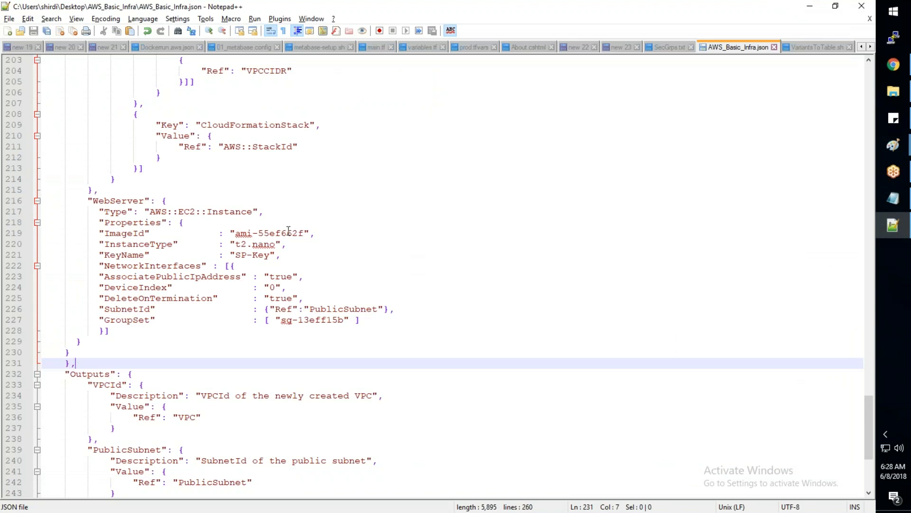
click(550, 501)
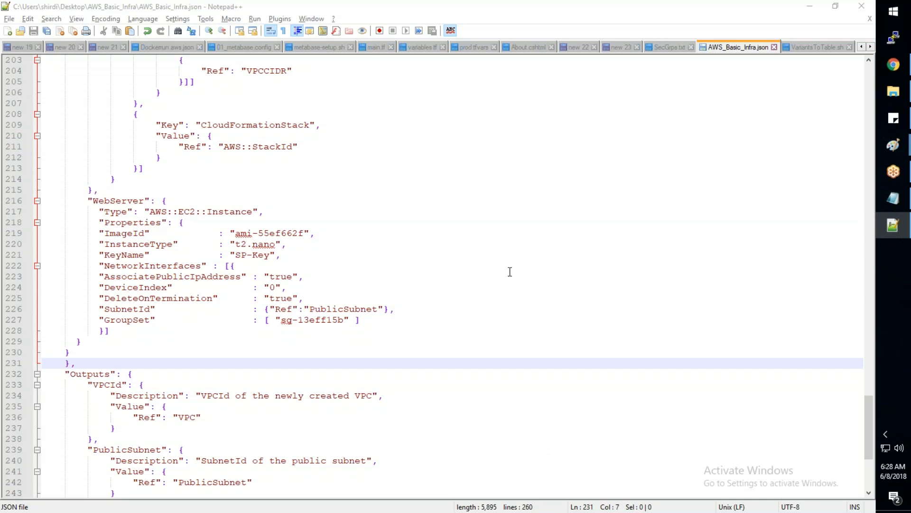
- Review the WebServer block and trace its PublicSubnet reference back to the subnet resource of that name
click(439, 329)
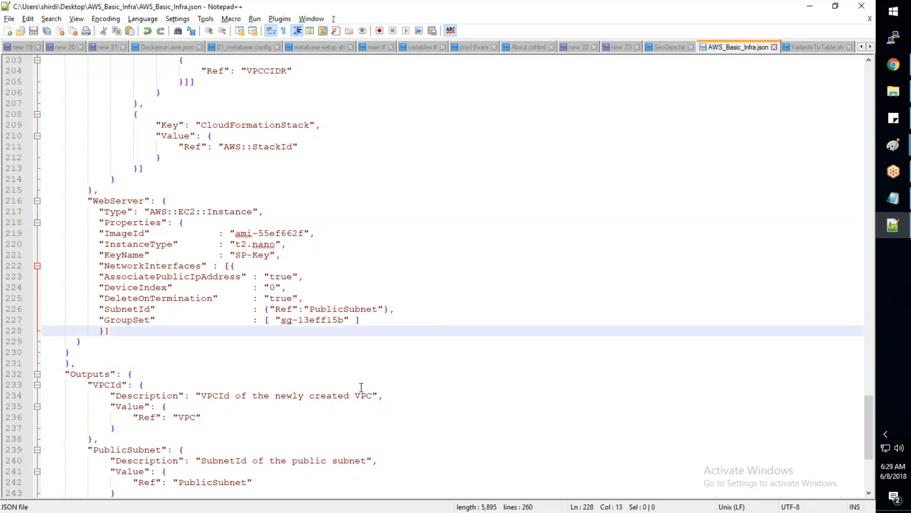
scroll(361, 387, up, 1)
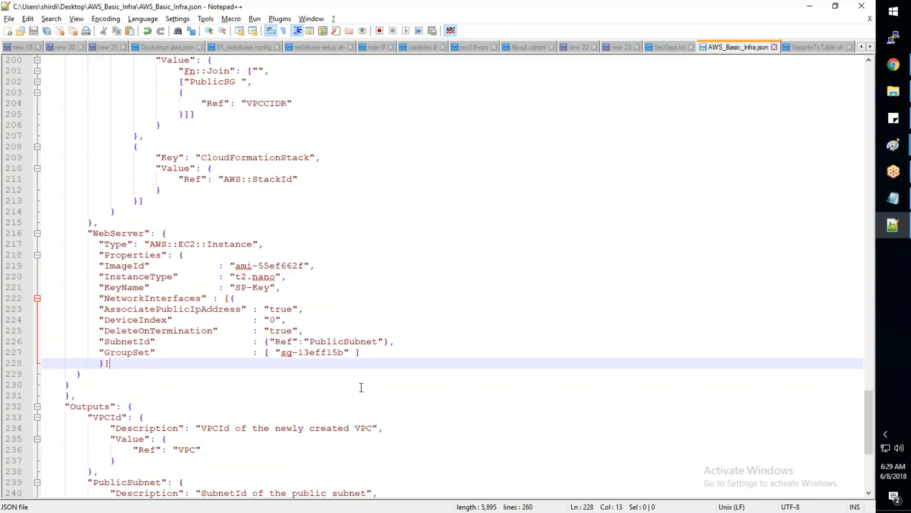
scroll(361, 387, up, 5)
scroll(361, 388, up, 4)
scroll(361, 385, down, 10)
drag(378, 309, 310, 311)
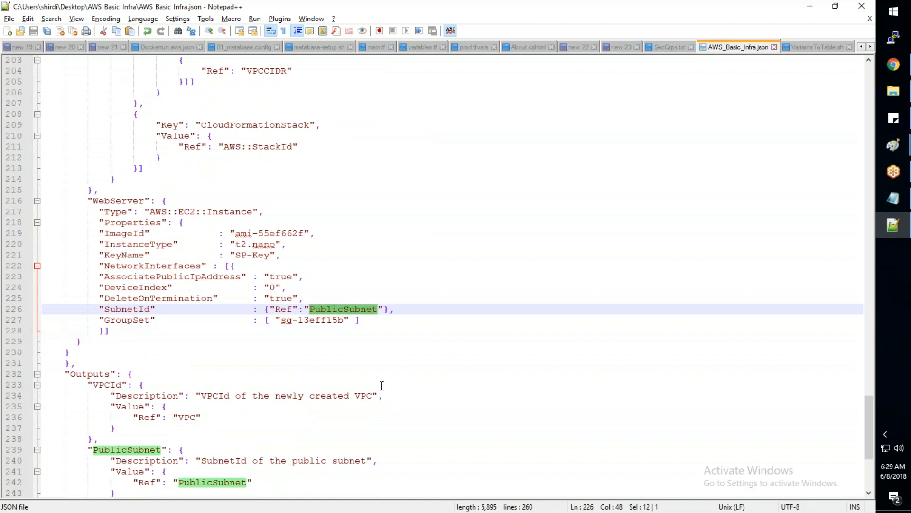
scroll(395, 444, up, 6)
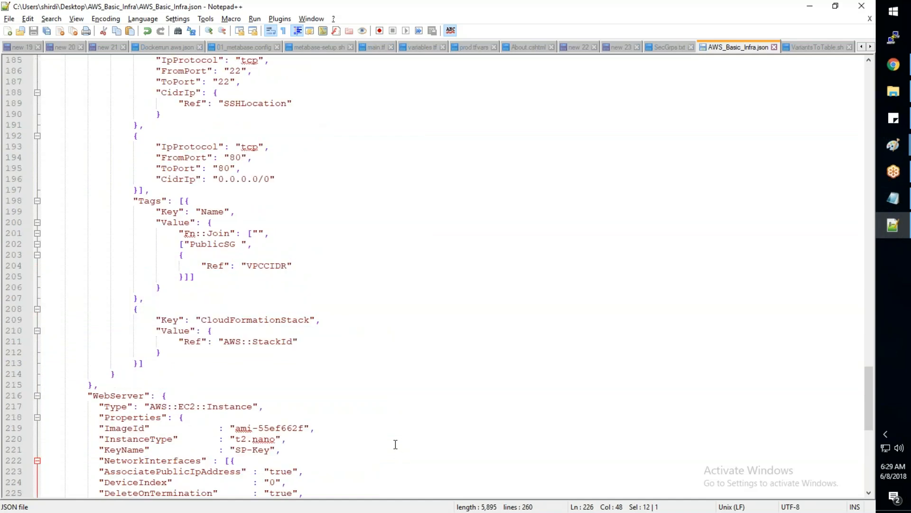
scroll(396, 444, up, 20)
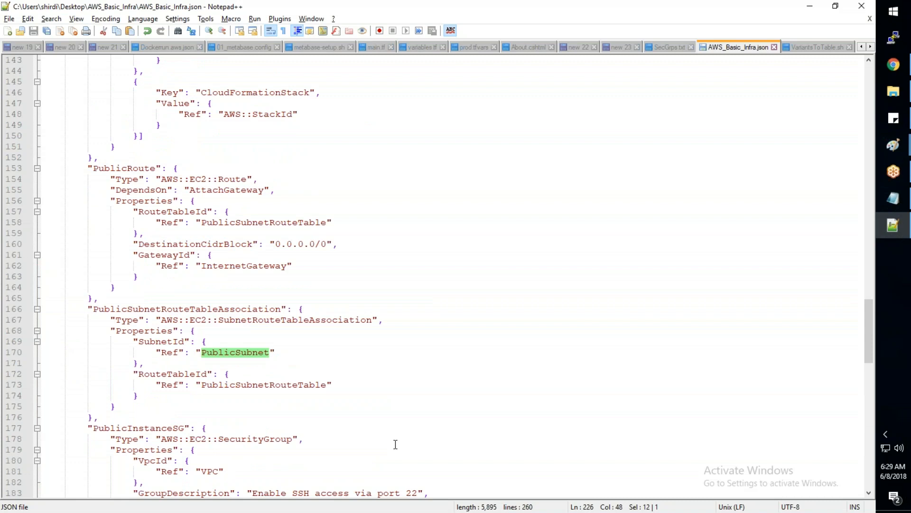
scroll(395, 444, up, 12)
drag(164, 158, 95, 157)
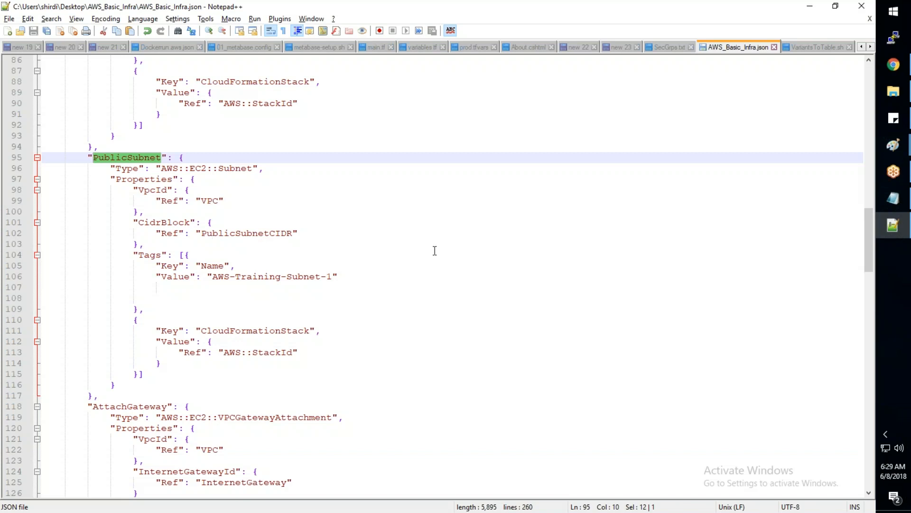
- Switch to Chrome and bring up the CloudFormation stack list with the AWS-Training-008 stack
mouse_move(889, 74)
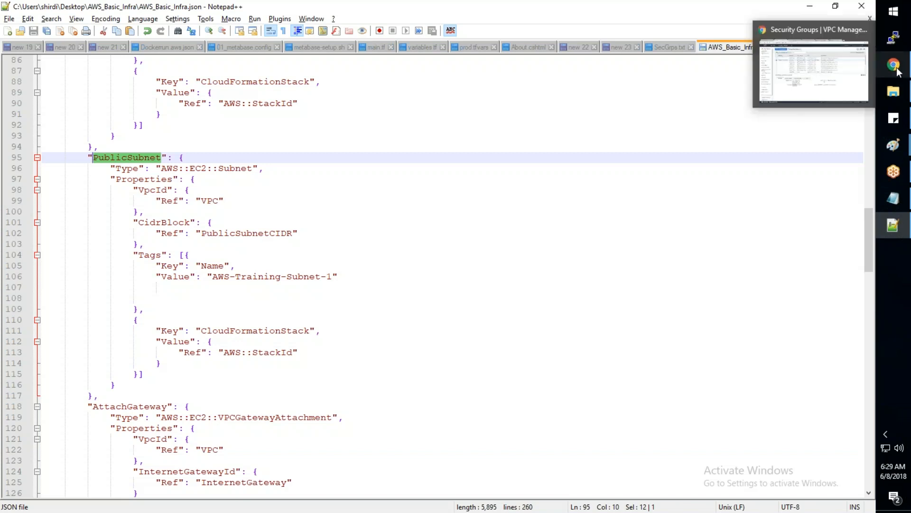
click(826, 84)
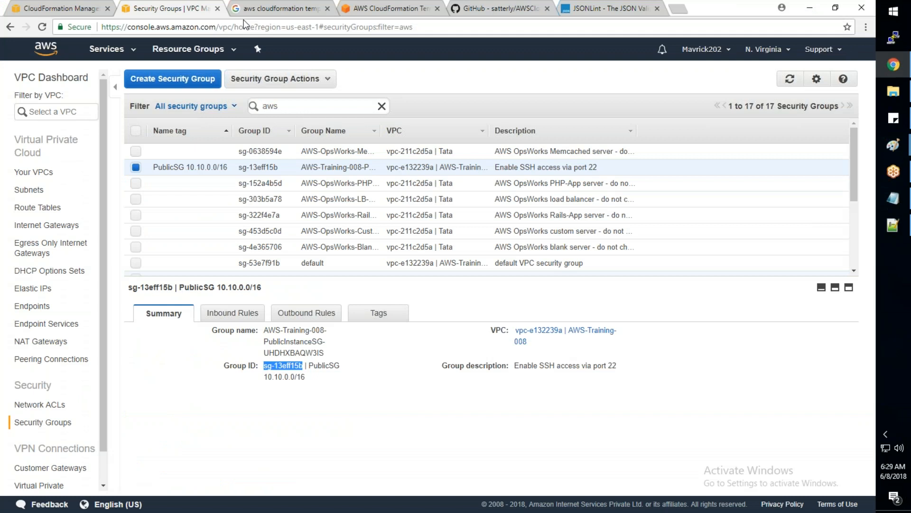
click(71, 7)
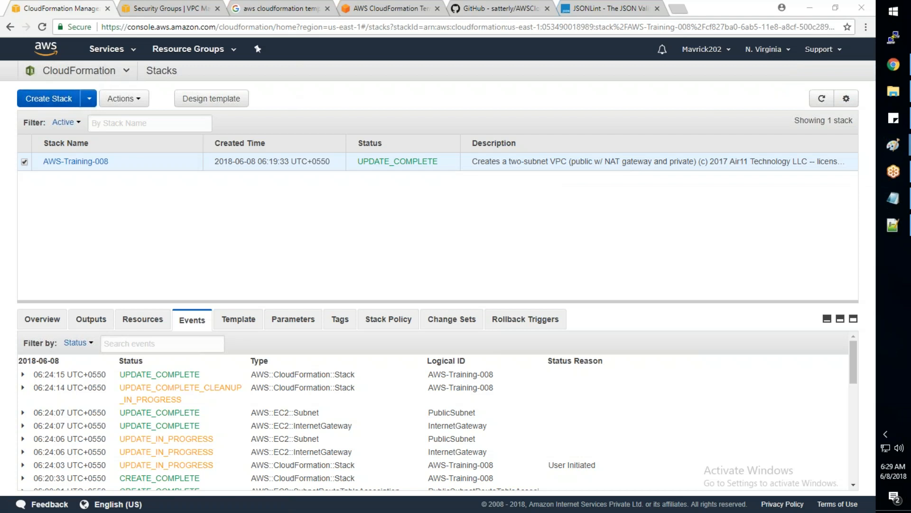
- Review AWS_Basic_Infra.json in Notepad++ from the PublicSubnet resource down to the WebServer block and return to the stack list in Chrome
click(893, 225)
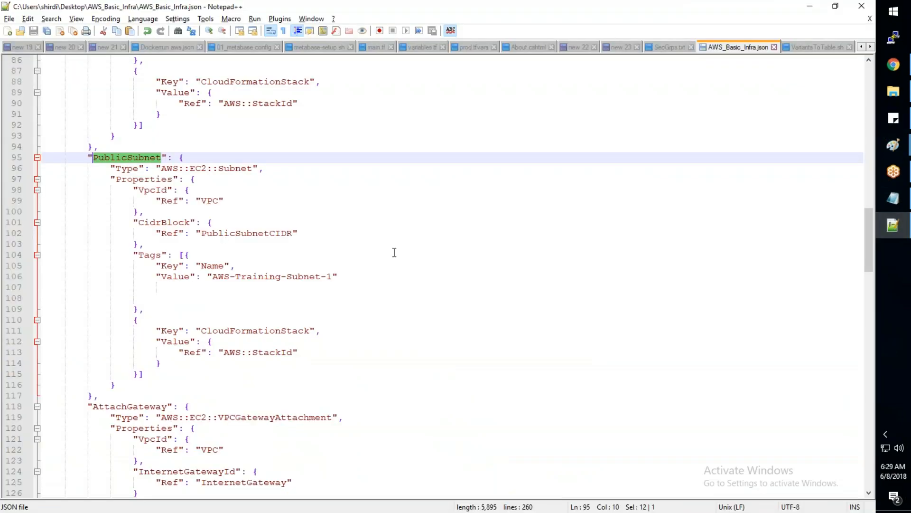
click(392, 262)
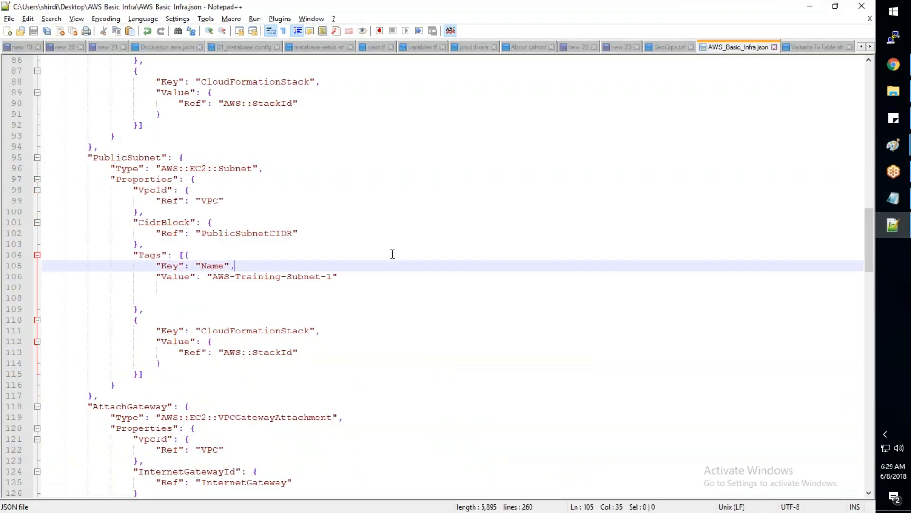
scroll(393, 254, down, 12)
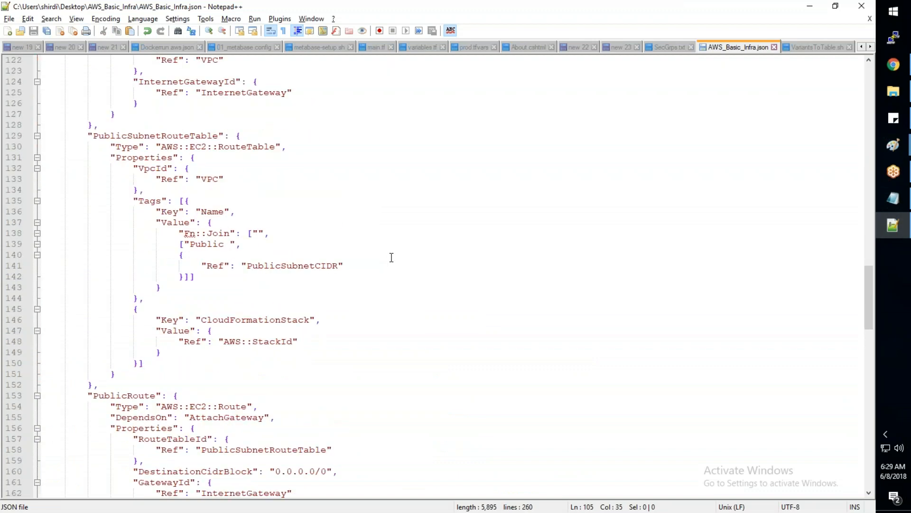
scroll(391, 257, down, 20)
key(alt+Tab)
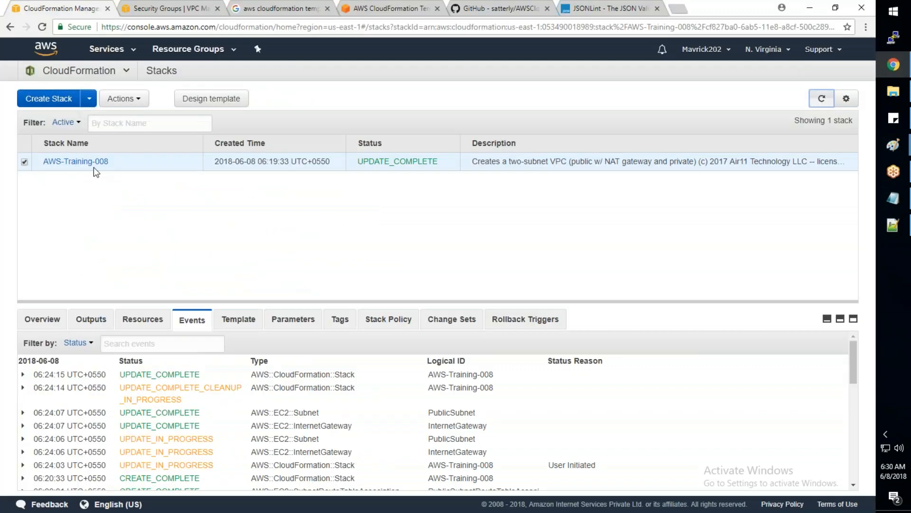
- Start an update of the AWS-Training-008 stack with a template uploaded to Amazon S3 and bring up the file chooser
click(138, 100)
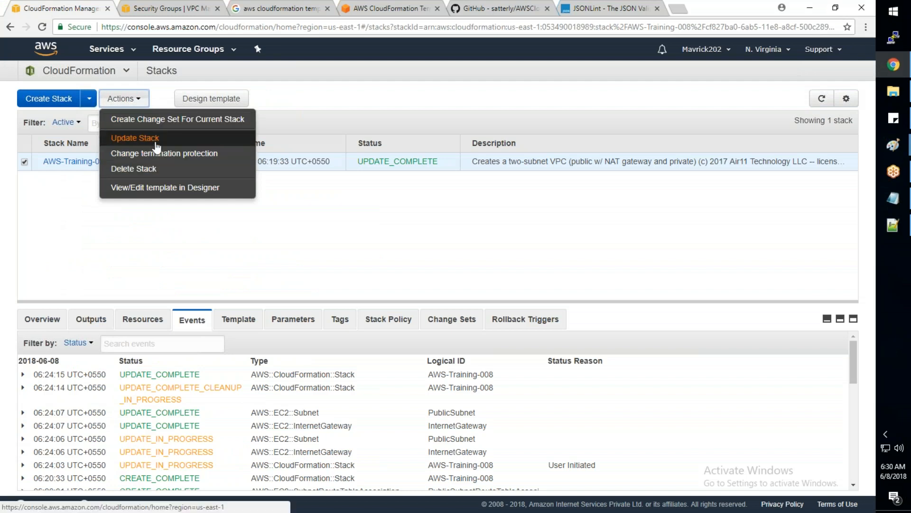
click(155, 142)
click(304, 256)
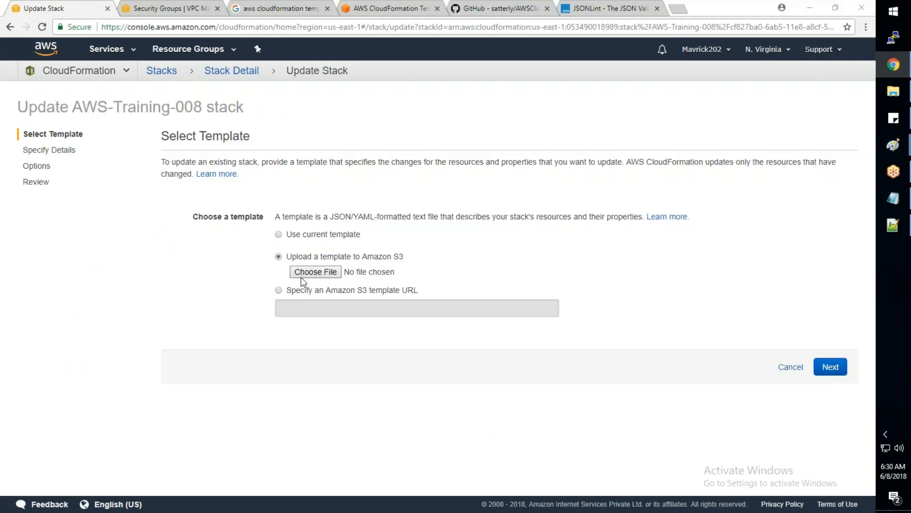
click(301, 276)
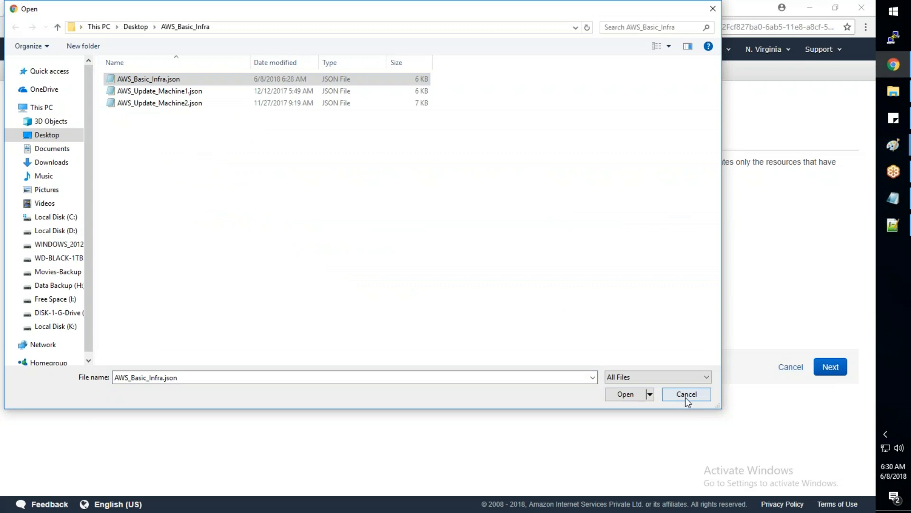
- Copy the entire AWS_Basic_Infra.json content from Notepad++ into JSONLint in Chrome, replacing the existing text, and validate it
key(alt+Tab)
click(466, 341)
key(ctrl+a)
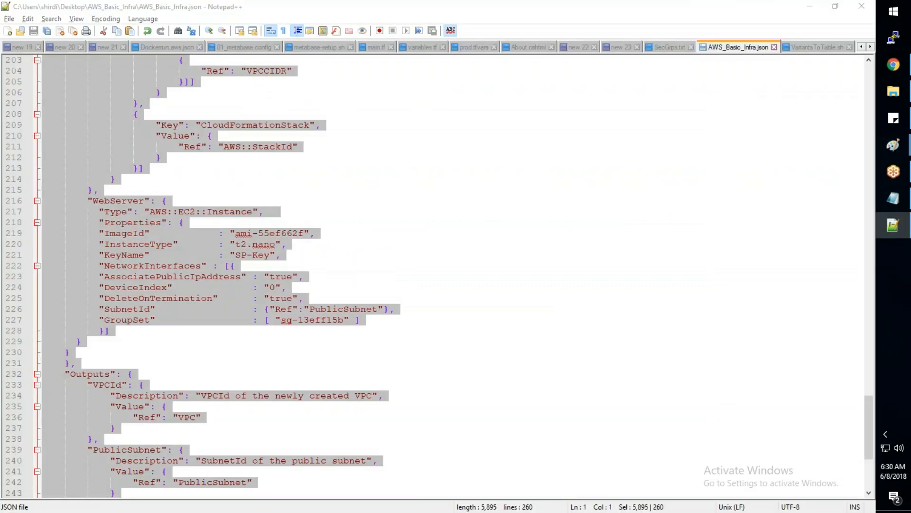
key(alt+Tab)
click(588, 9)
click(466, 205)
key(ctrl+a)
key(ctrl+v)
click(161, 338)
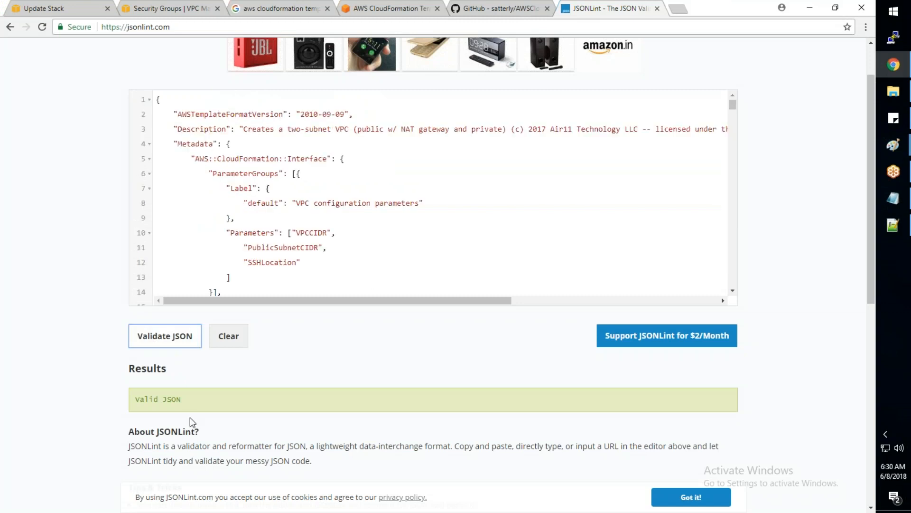
- Back on the Update Stack page, upload AWS_Basic_Infra.json as the template and continue to the stack details
key(alt+Tab)
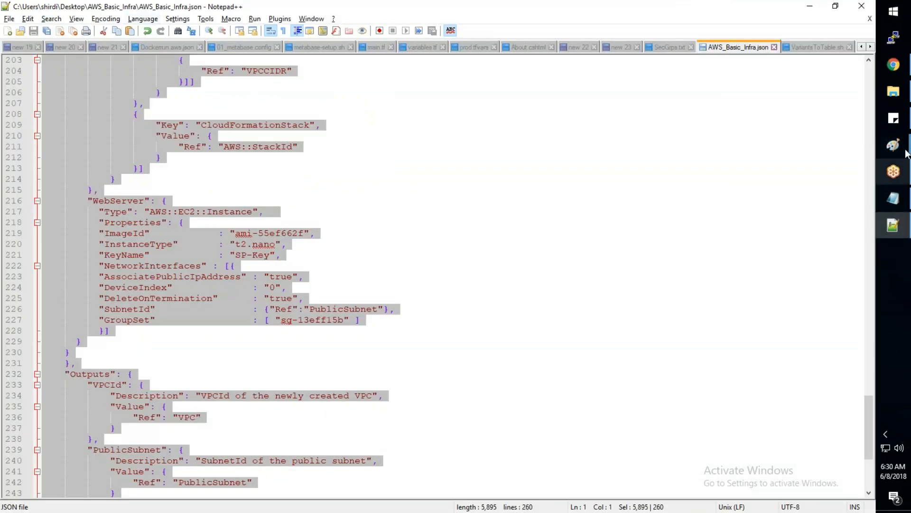
mouse_move(902, 72)
click(771, 76)
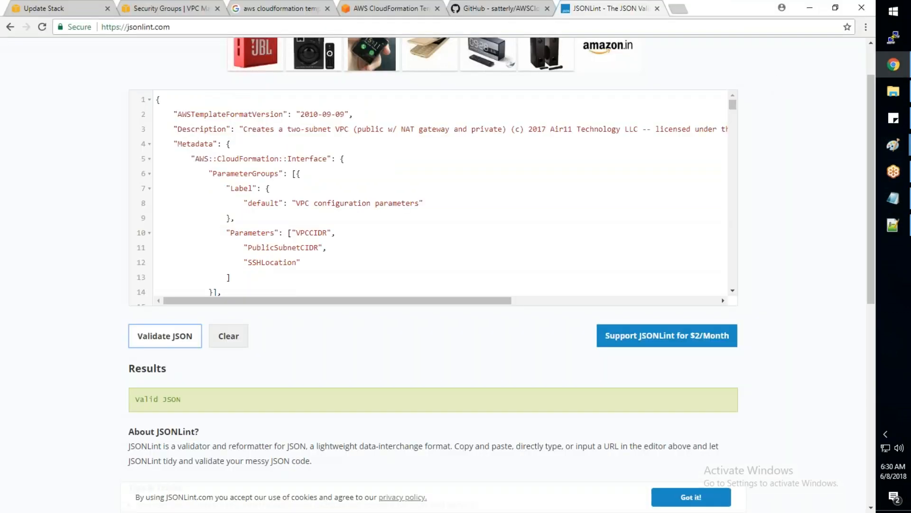
click(86, 9)
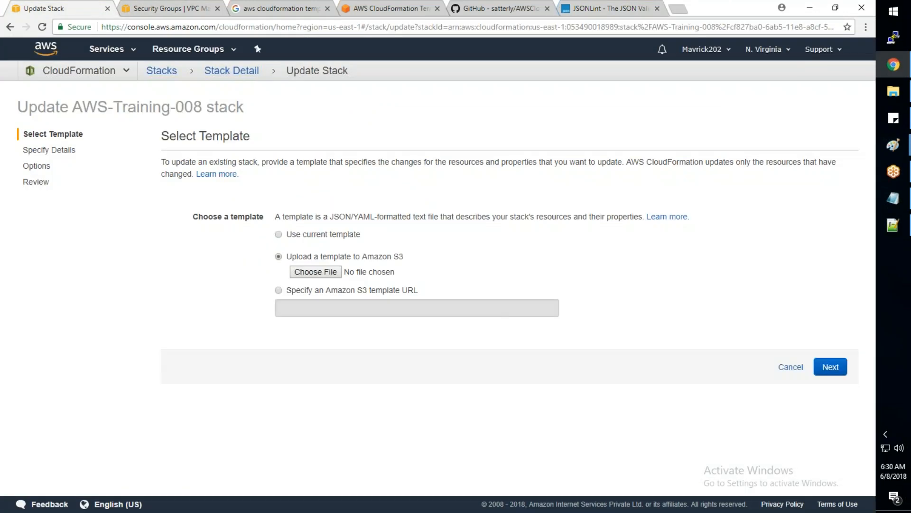
click(320, 278)
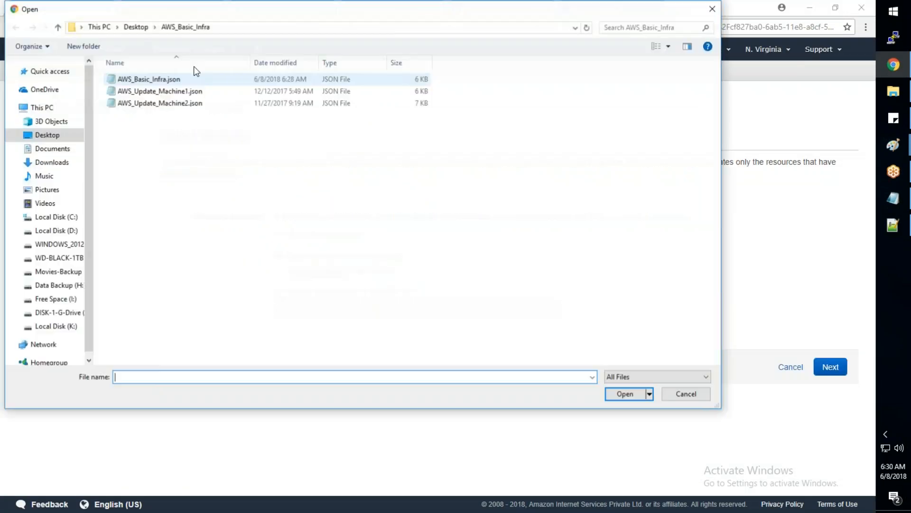
click(190, 79)
click(617, 398)
click(840, 368)
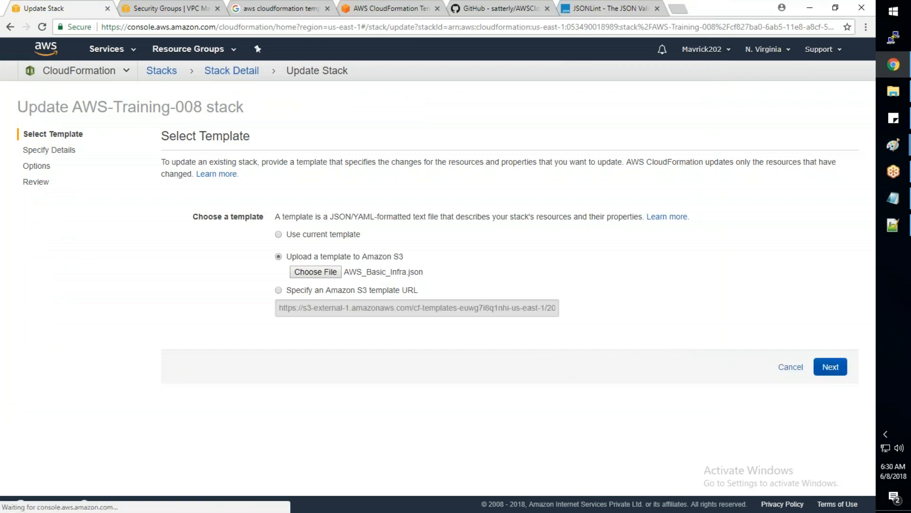
- Keep the stack parameters and options as they are and proceed to the update's review page
click(610, 8)
click(37, 10)
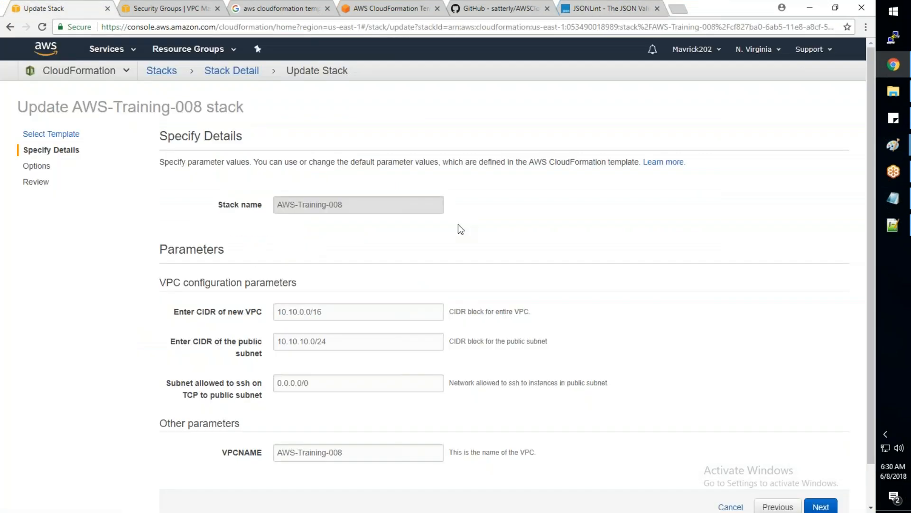
scroll(446, 360, down, 1)
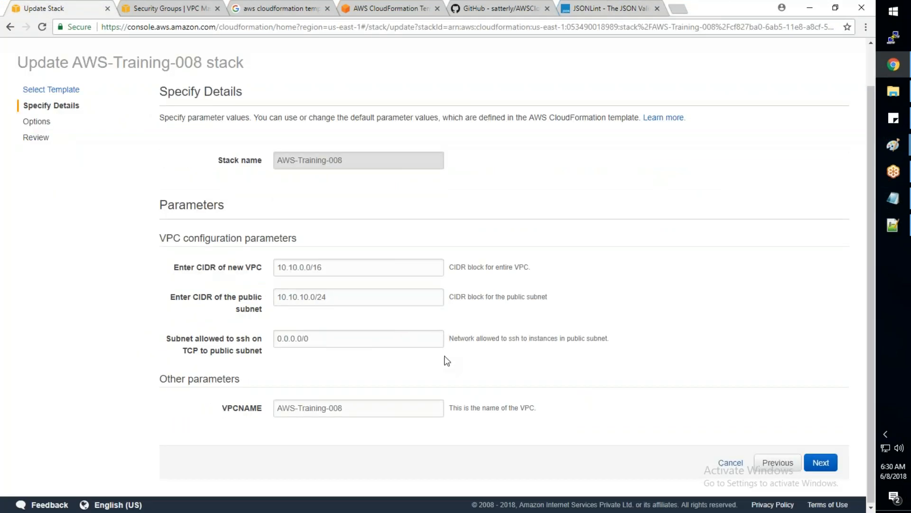
click(820, 463)
scroll(469, 369, down, 6)
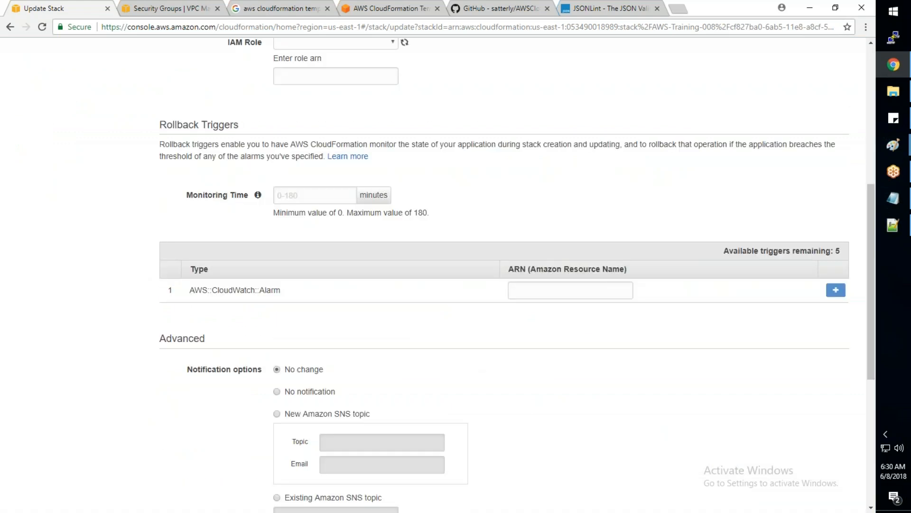
scroll(469, 285, down, 6)
click(818, 461)
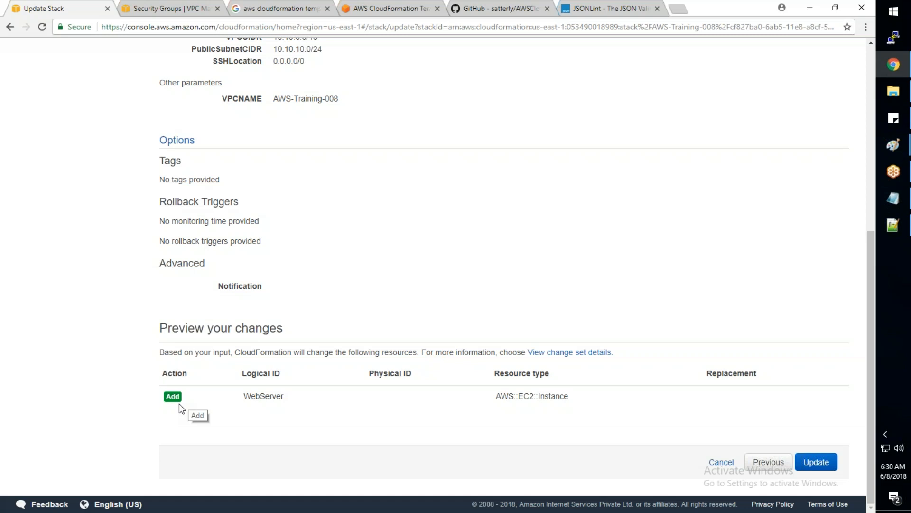
- Check the WebServer EC2 instance entry in the change preview, submit the stack update and refresh the stack list
drag(243, 396, 286, 397)
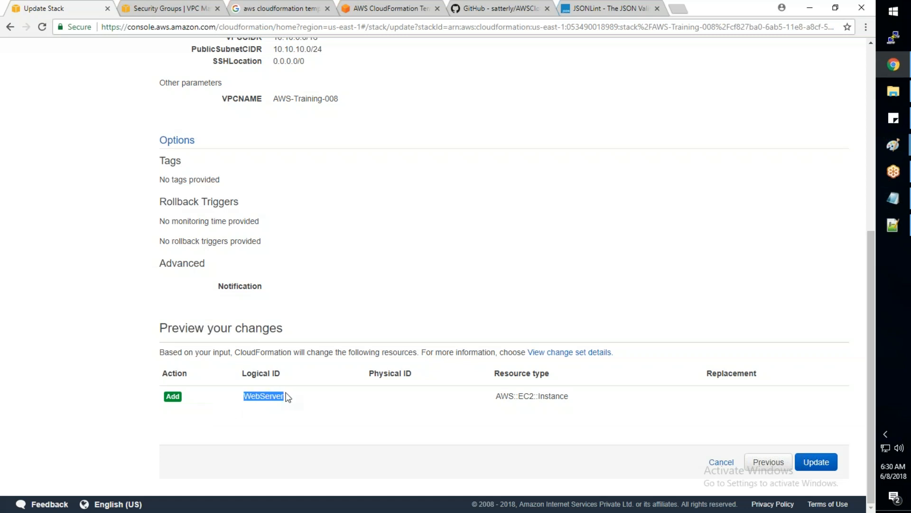
drag(577, 397, 502, 397)
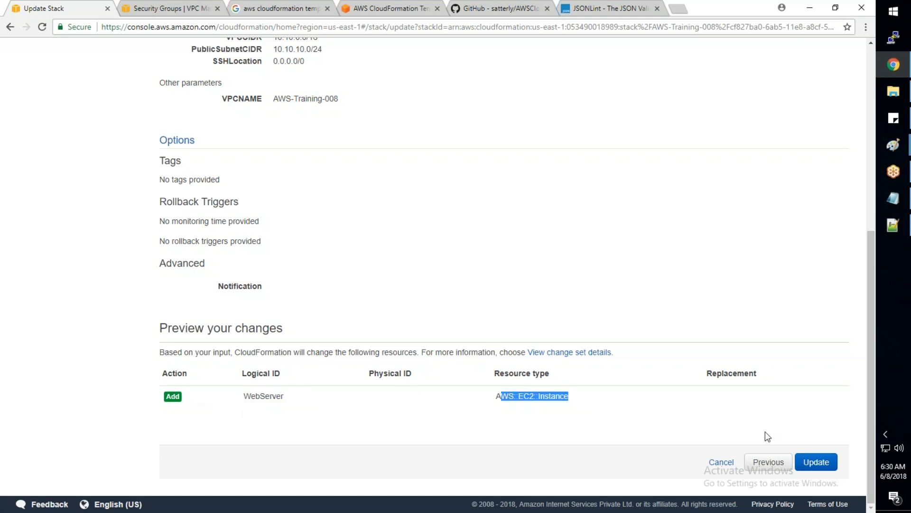
click(814, 467)
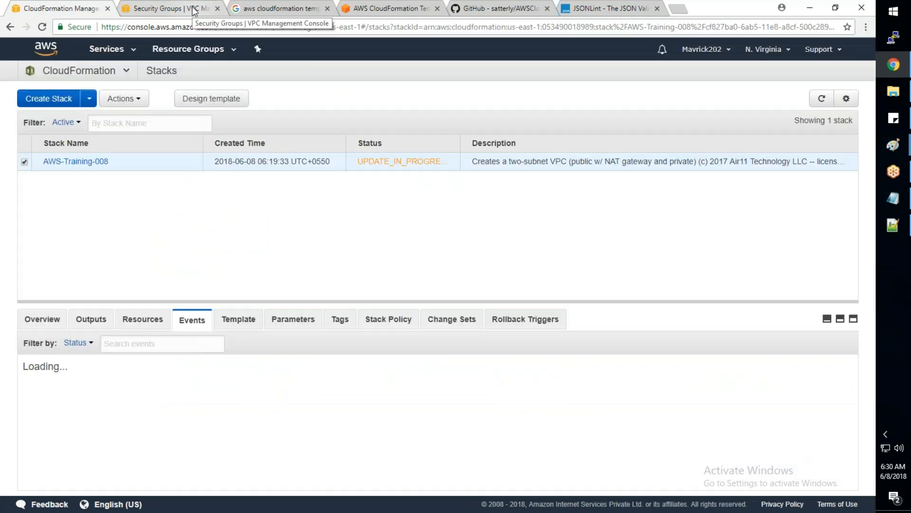
click(822, 98)
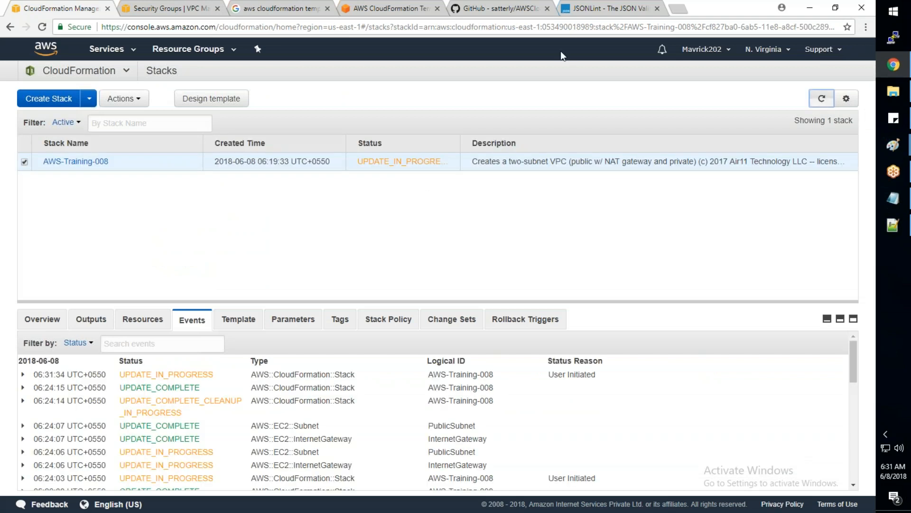
- From the VPC console, open the EC2 console in a new browser tab
click(169, 6)
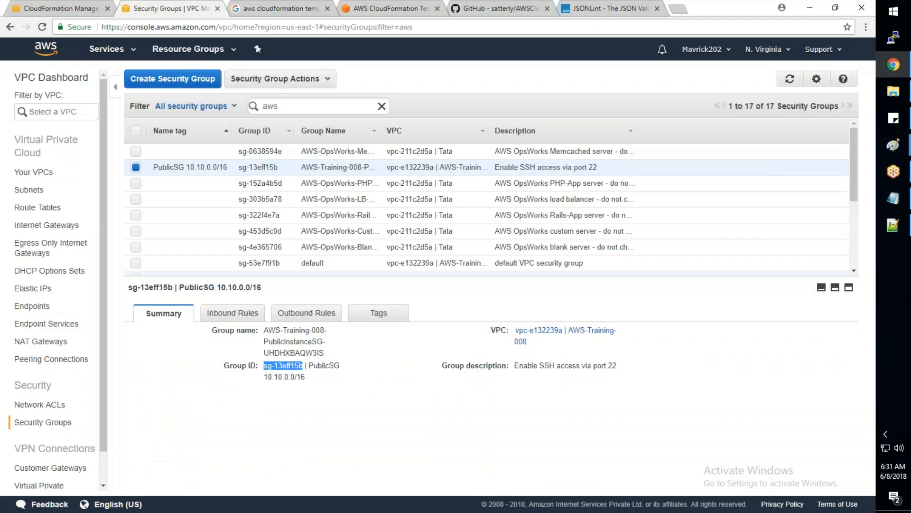
click(106, 49)
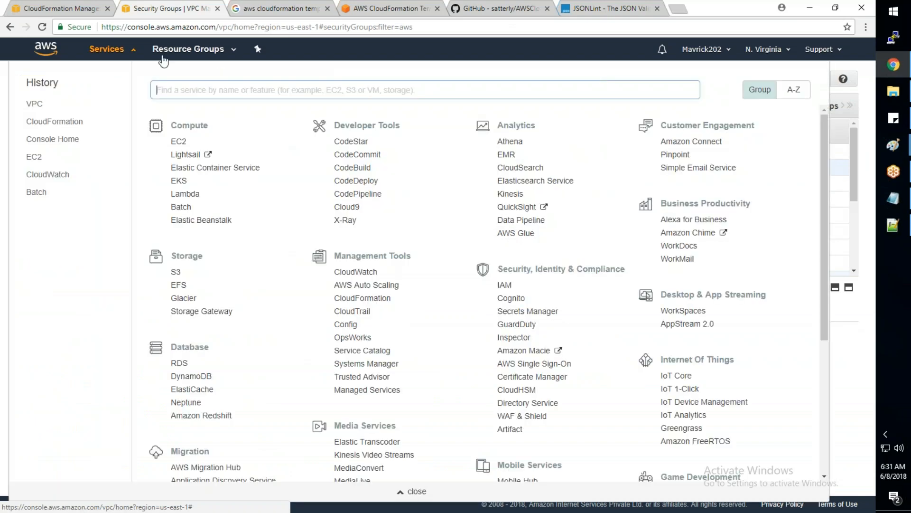
right_click(178, 141)
click(199, 148)
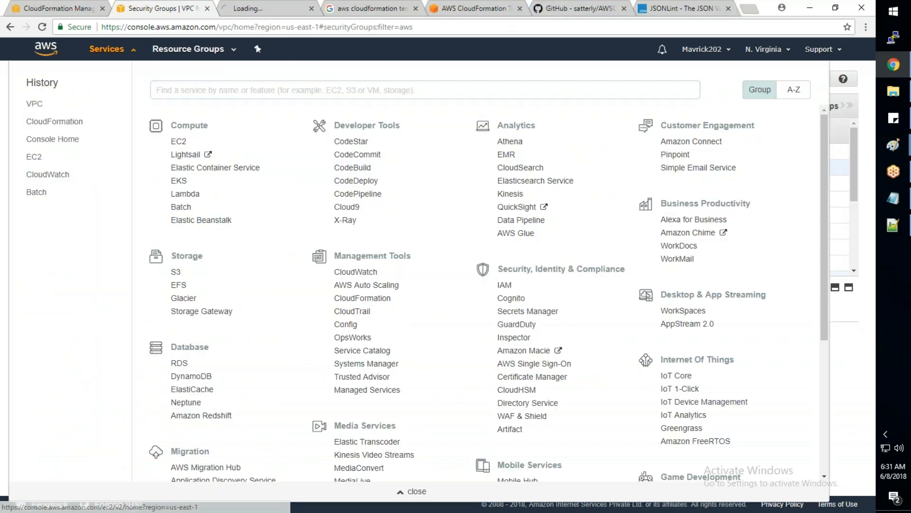
- Return to the CloudFormation stack list and refresh the events to follow the creation of the WebServer instance
click(59, 8)
click(822, 99)
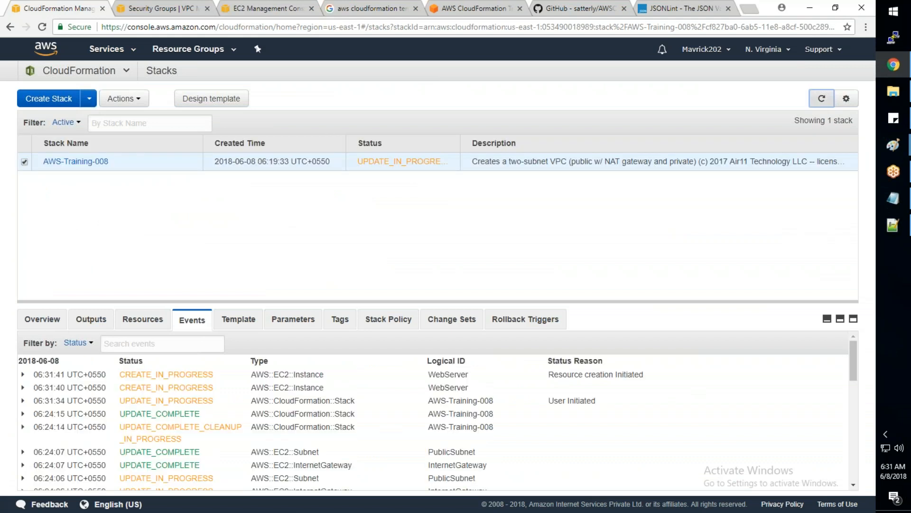
drag(650, 375, 548, 375)
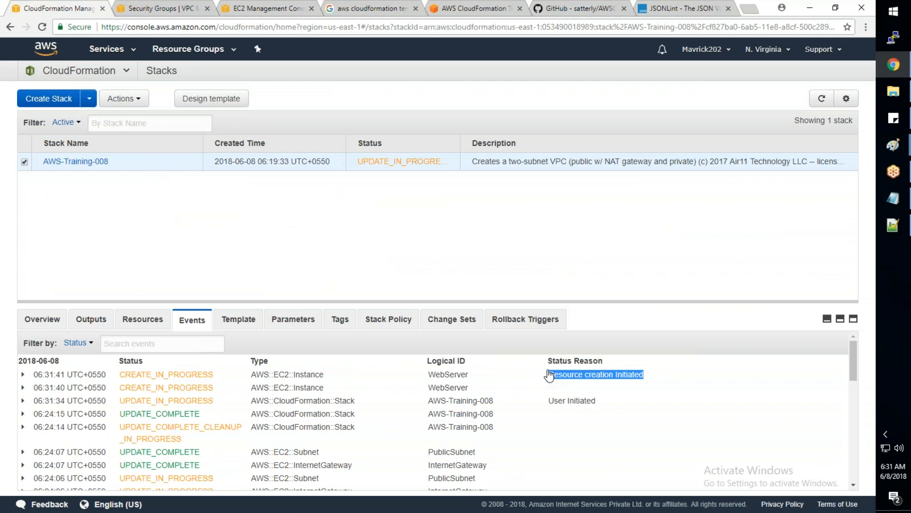
click(821, 102)
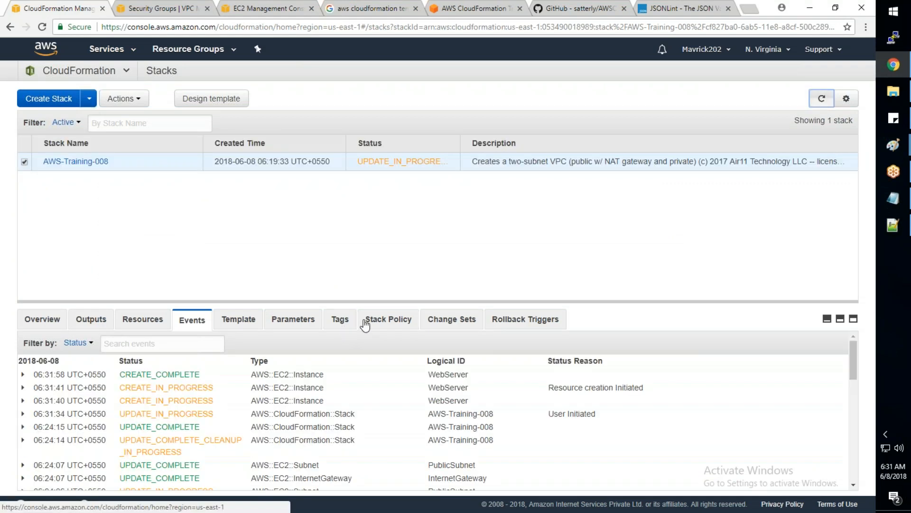
- Inspect the parameters of the AWS-Training-008 stack and read through its template to the end
click(293, 320)
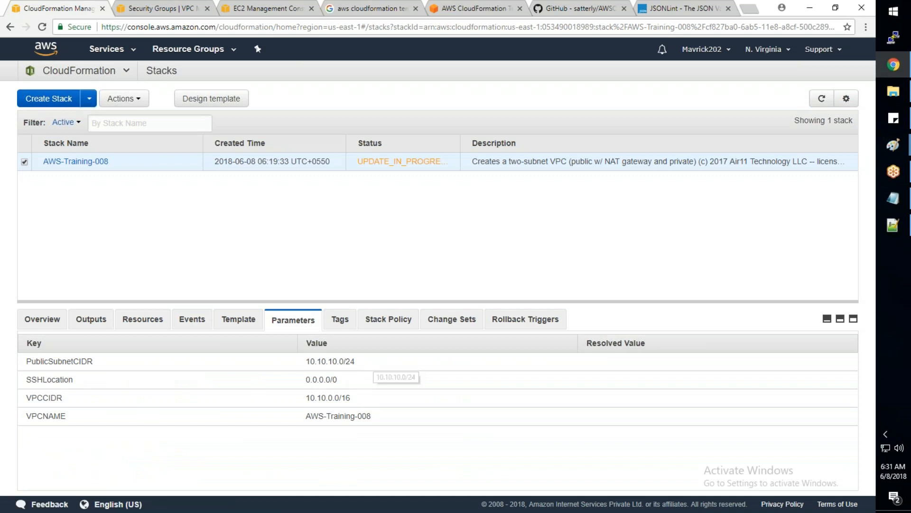
click(227, 320)
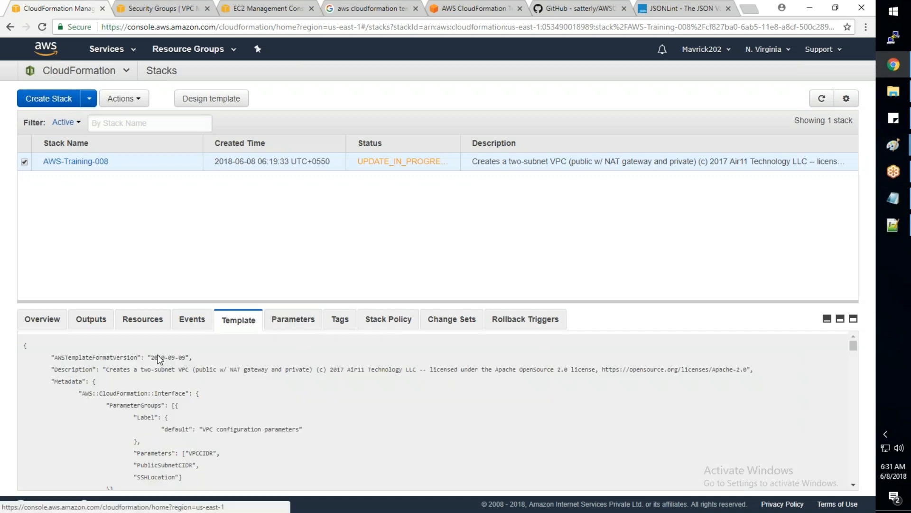
scroll(132, 359, down, 20)
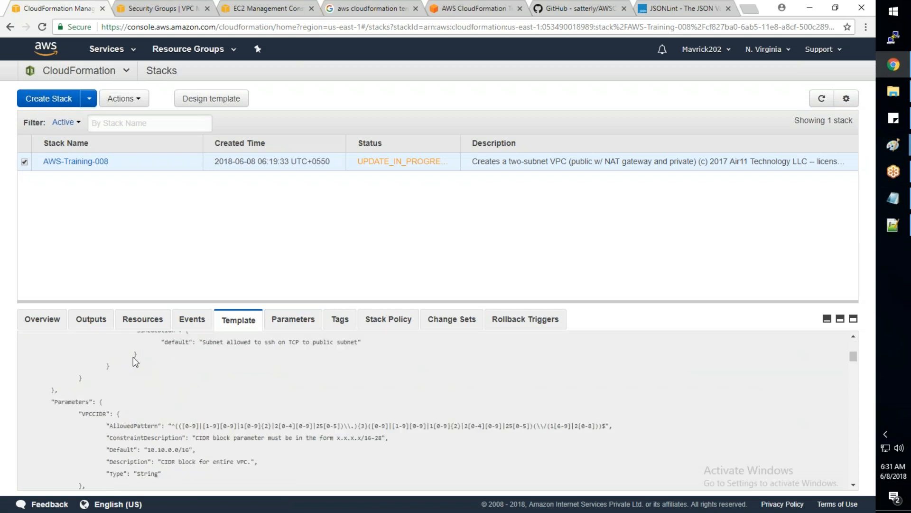
scroll(145, 366, down, 10)
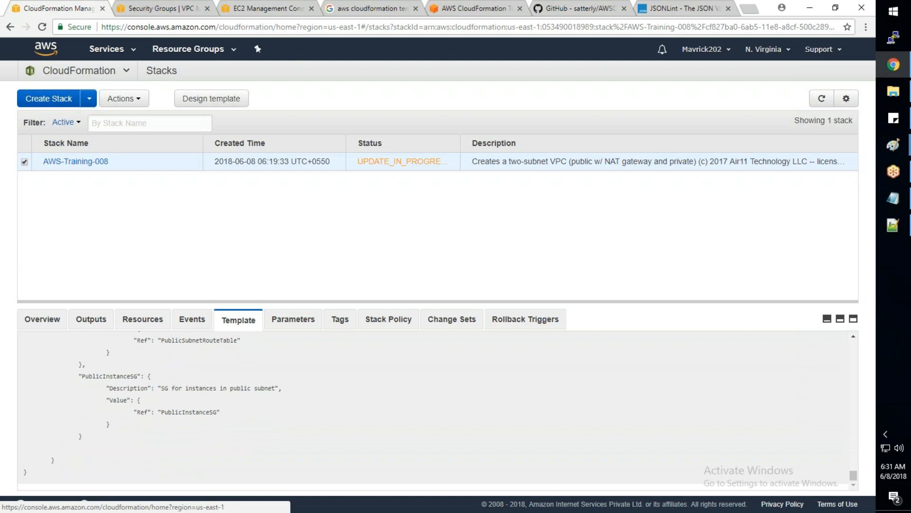
- Check the refreshed events and status of AWS-Training-008 and switch to the EC2 console page
click(194, 322)
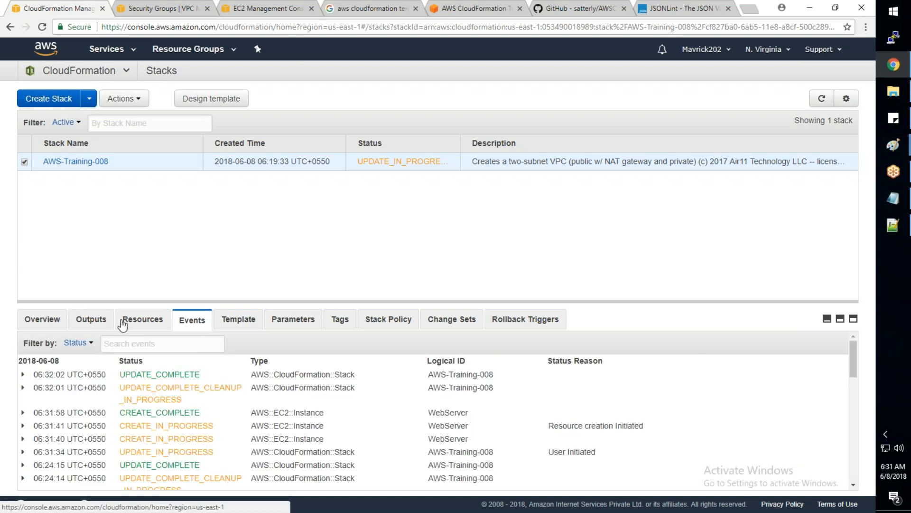
click(824, 102)
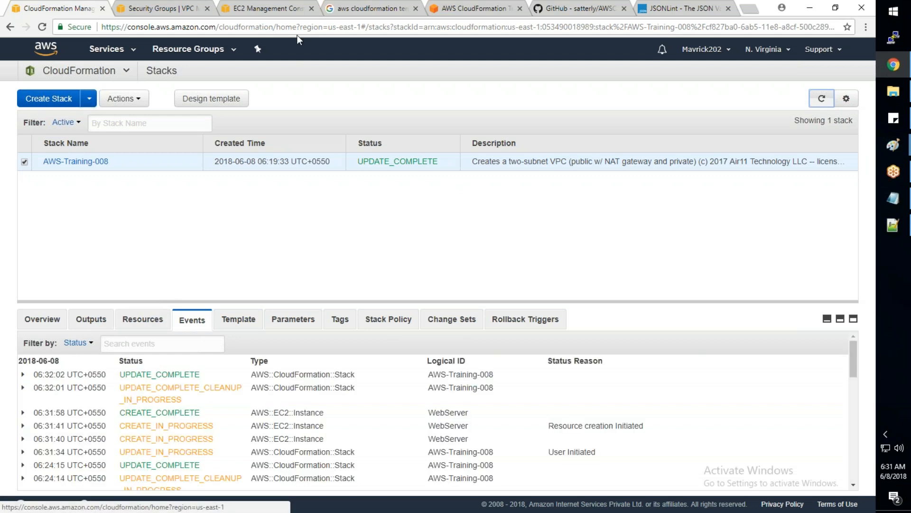
click(286, 9)
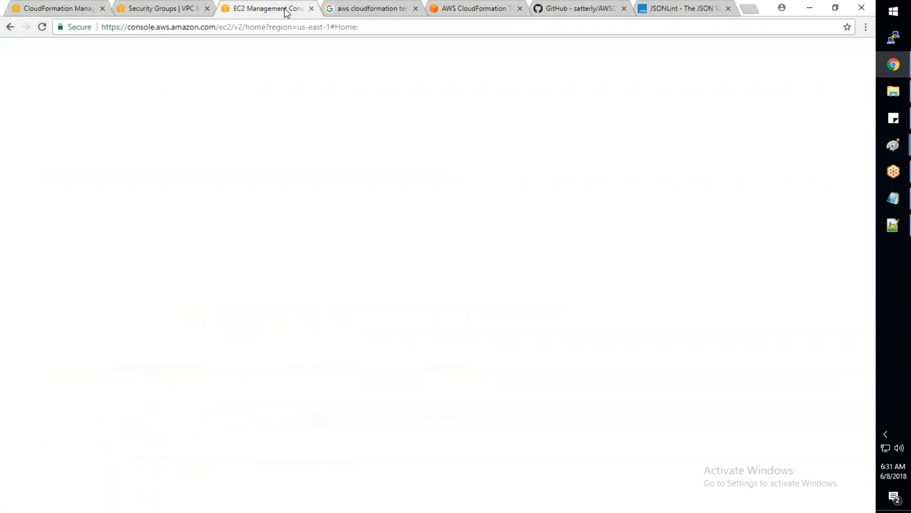
- List the EC2 instances to check the created one, and switch to AWS_Basic_Infra.json in Notepad++
click(37, 171)
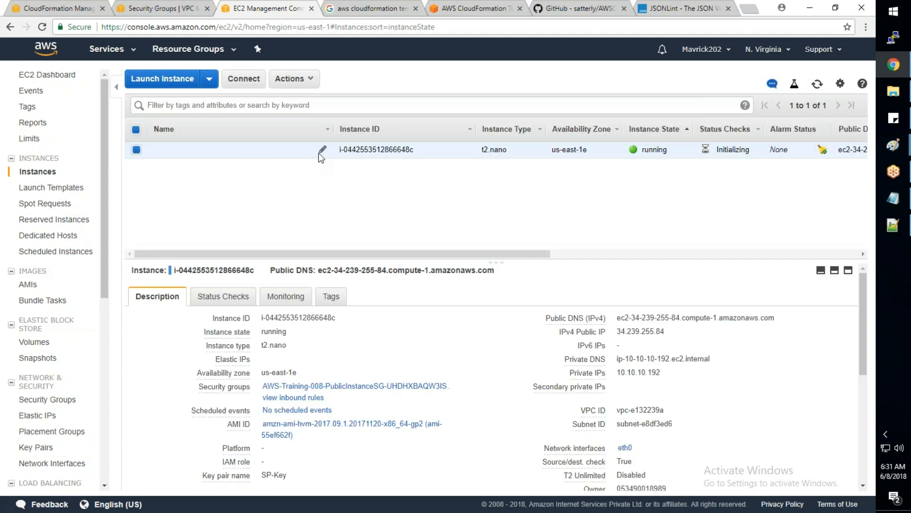
click(901, 228)
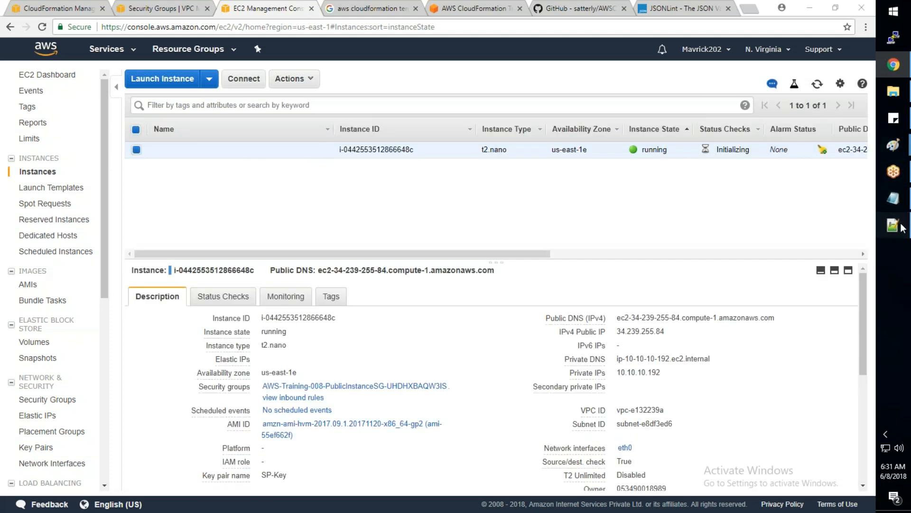
click(310, 332)
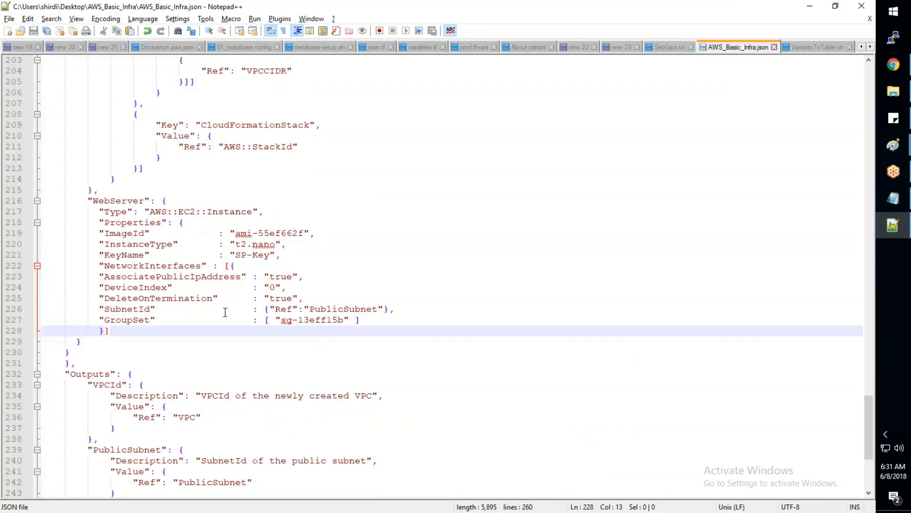
- Copy the complete Tags block of the public security group, from "Tags" through its closing brackets
scroll(225, 312, up, 3)
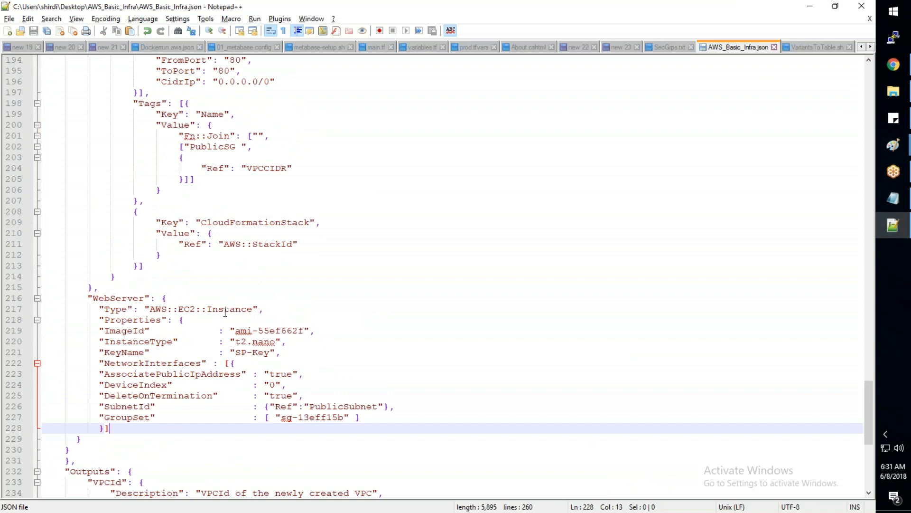
scroll(225, 312, down, 3)
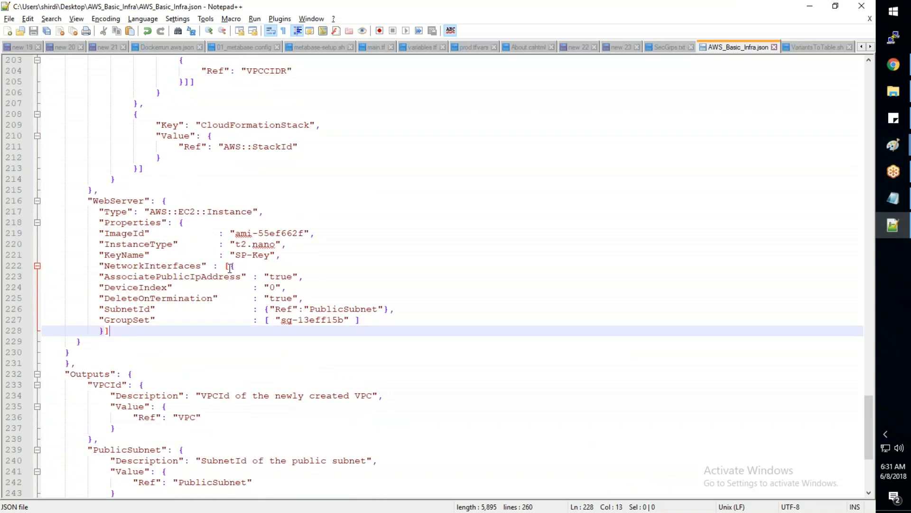
scroll(225, 312, up, 3)
click(133, 103)
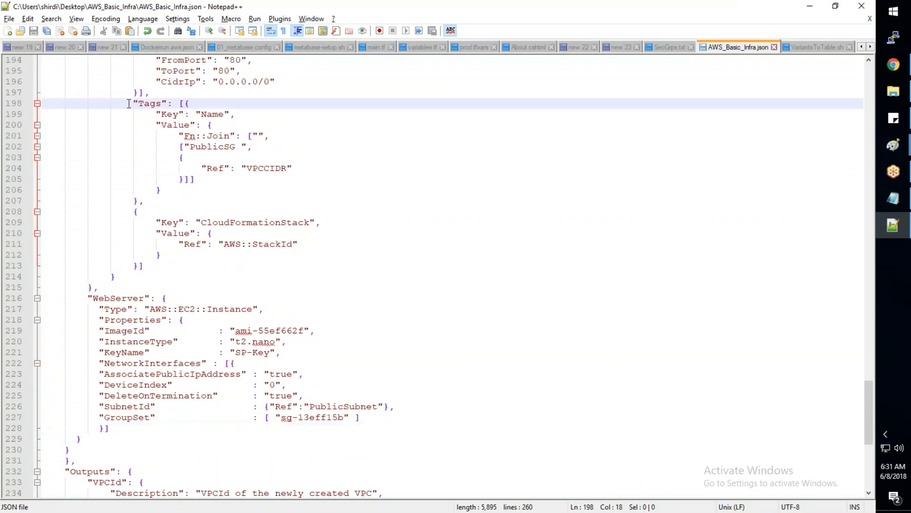
click(179, 103)
click(134, 104)
drag(134, 103, 149, 265)
key(ctrl+c)
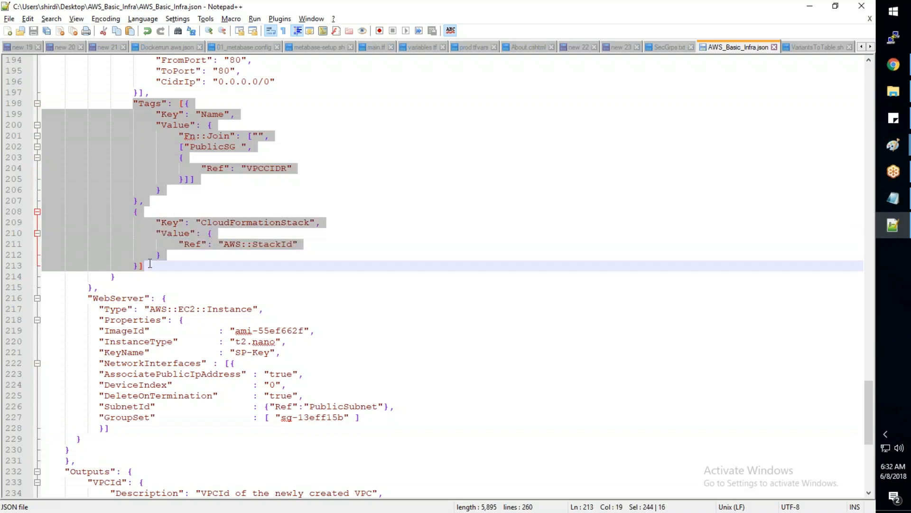
- Add a comma after the WebServer's NetworkInterfaces block and paste the copied Tags block beneath it
click(117, 427)
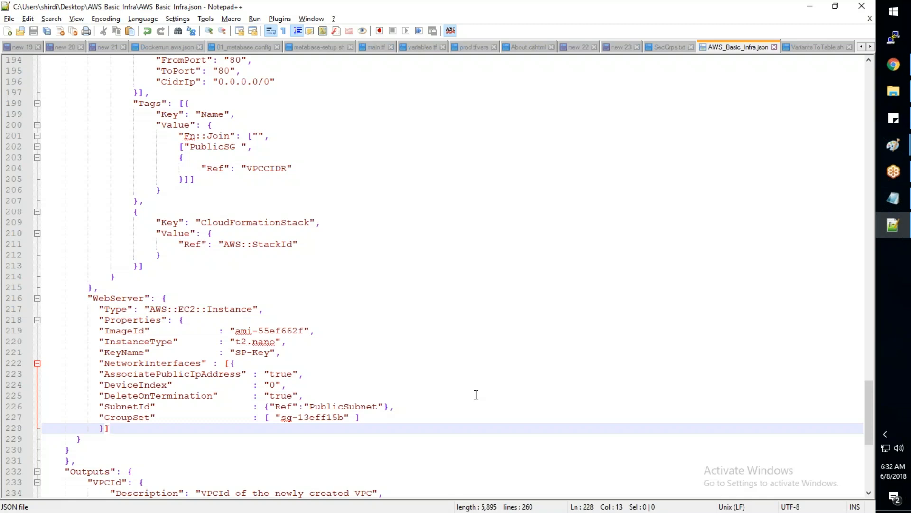
text(,)
key(Return)
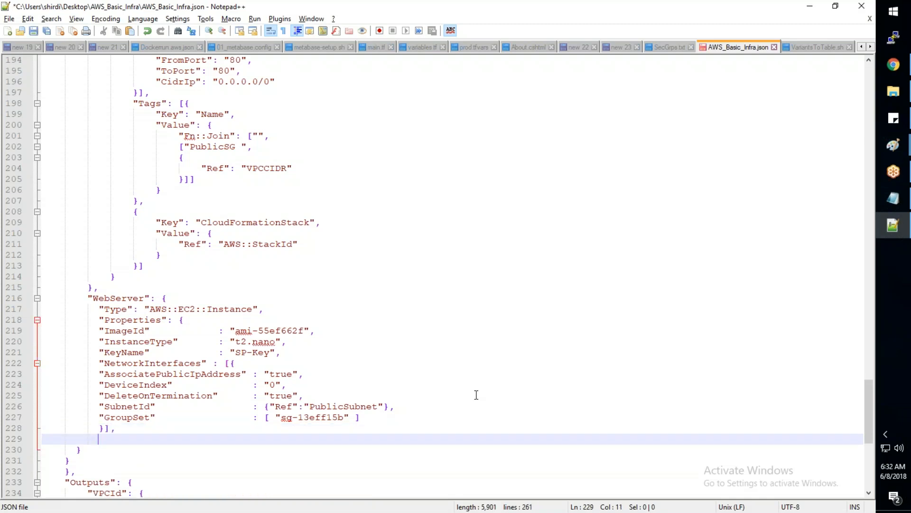
key(ctrl+v)
scroll(200, 363, down, 2)
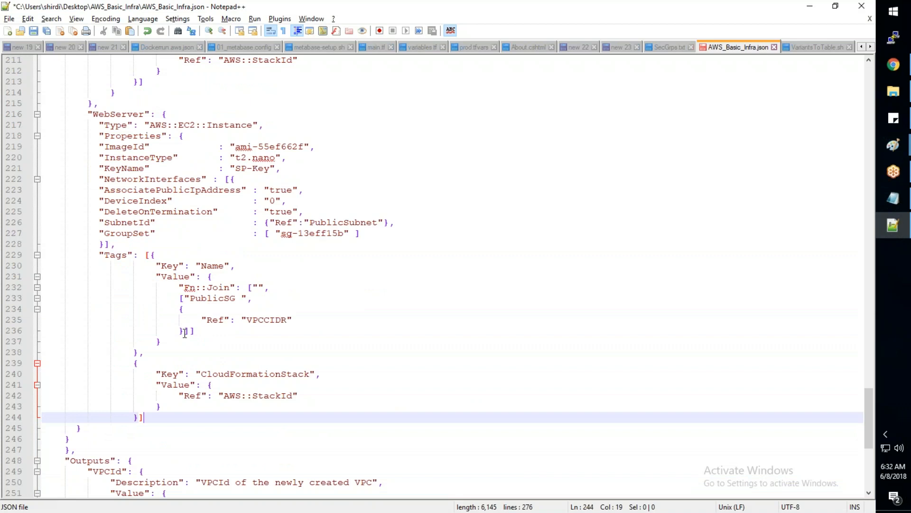
- Delete the Fn::Join expression from the WebServer Name tag's value and bring the empty braces together on one line
click(137, 351)
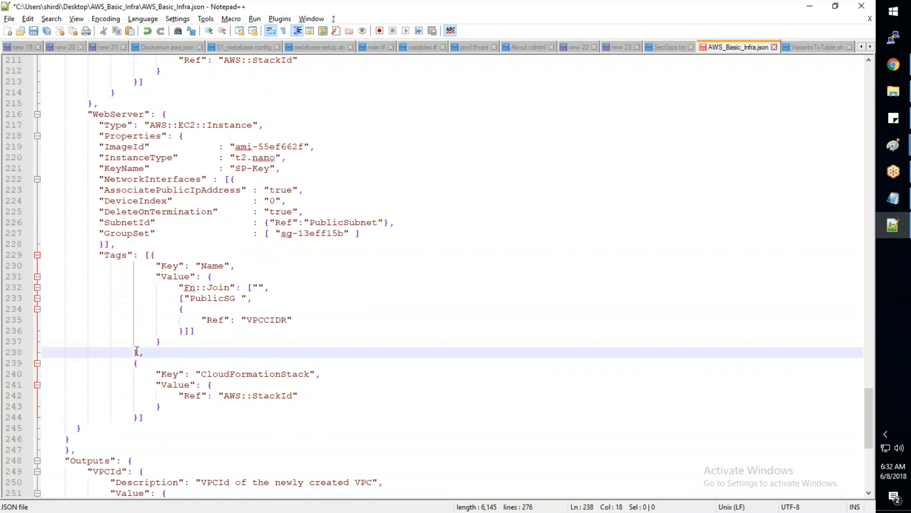
click(163, 344)
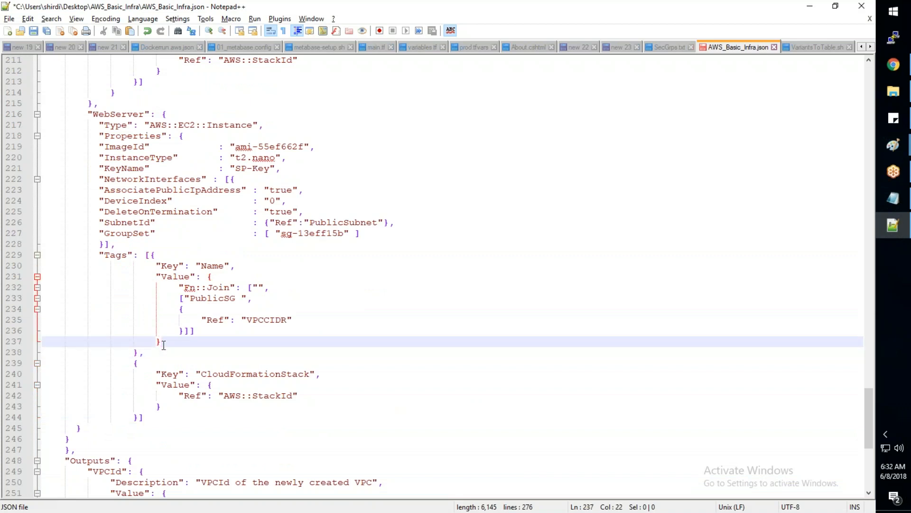
drag(195, 331, 180, 288)
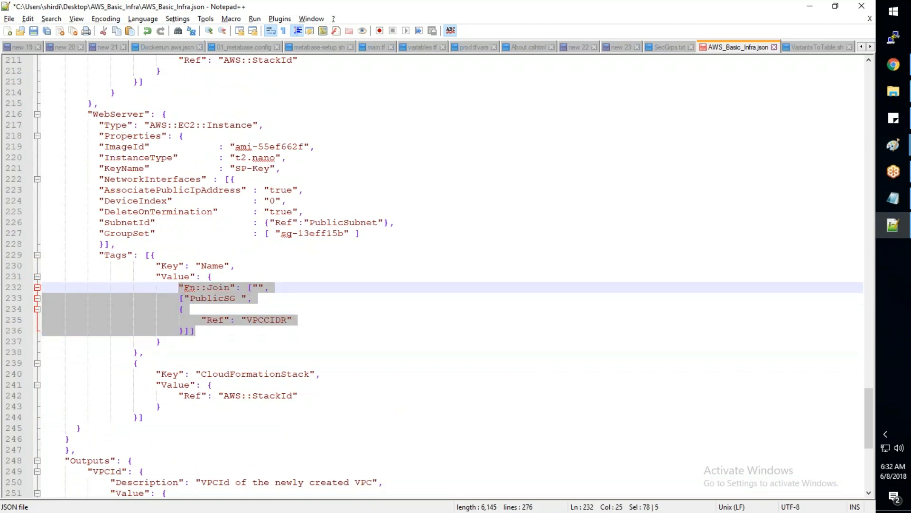
key(Delete)
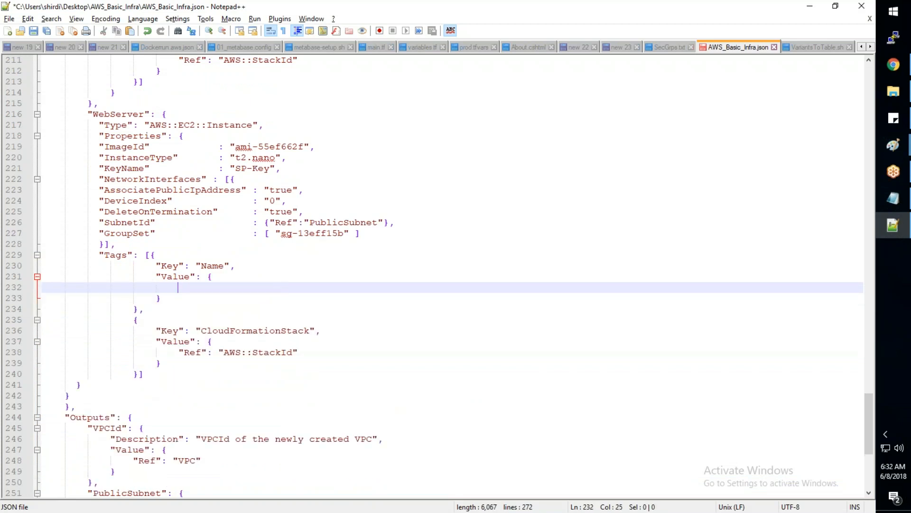
click(240, 274)
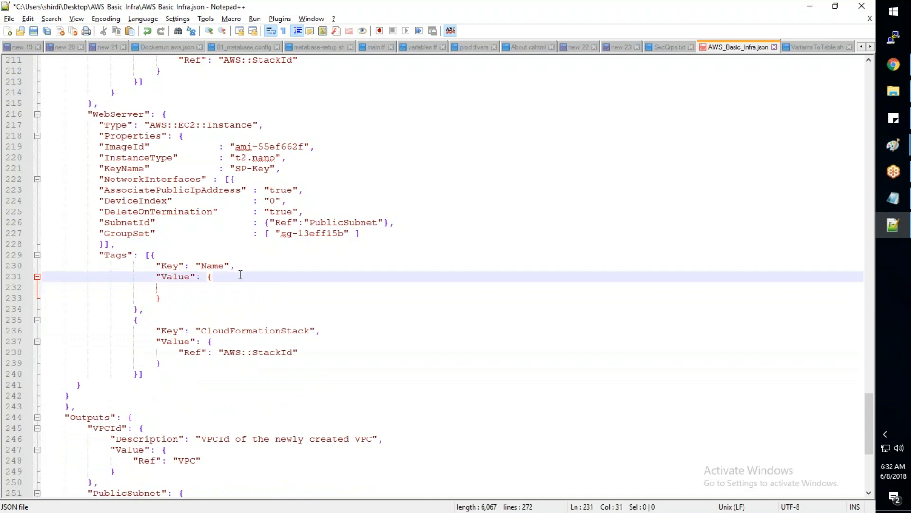
key(Delete)
key(Delete)
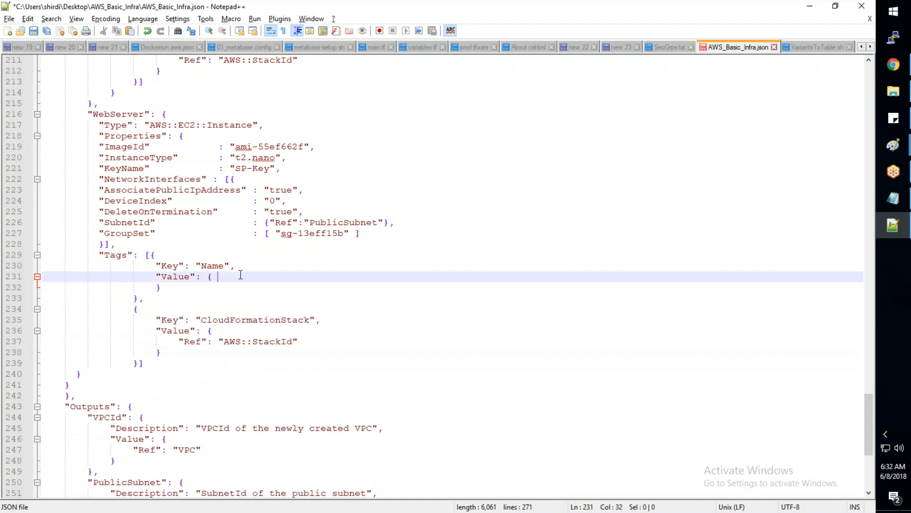
key(Delete)
key(Delete)
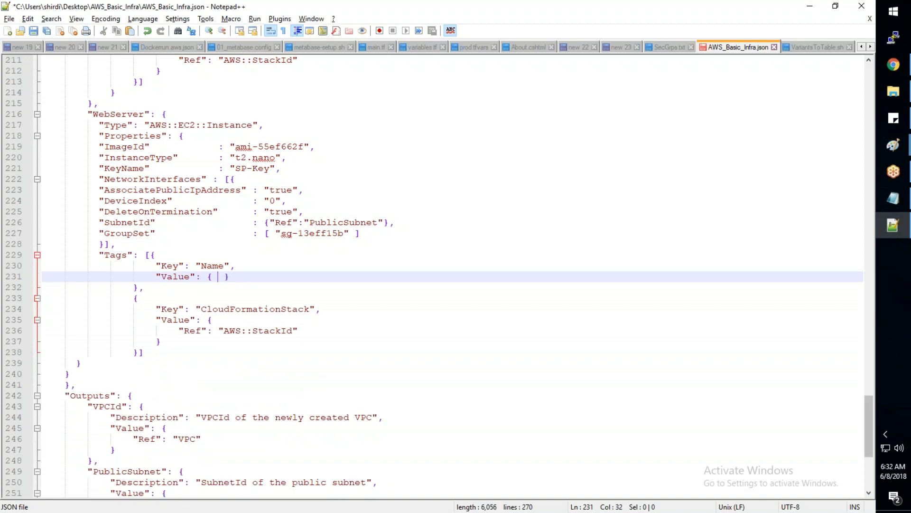
- Add a comma after the VPCNAME parameter and insert a duplicate of that parameter block directly below it
drag(868, 434, 835, 133)
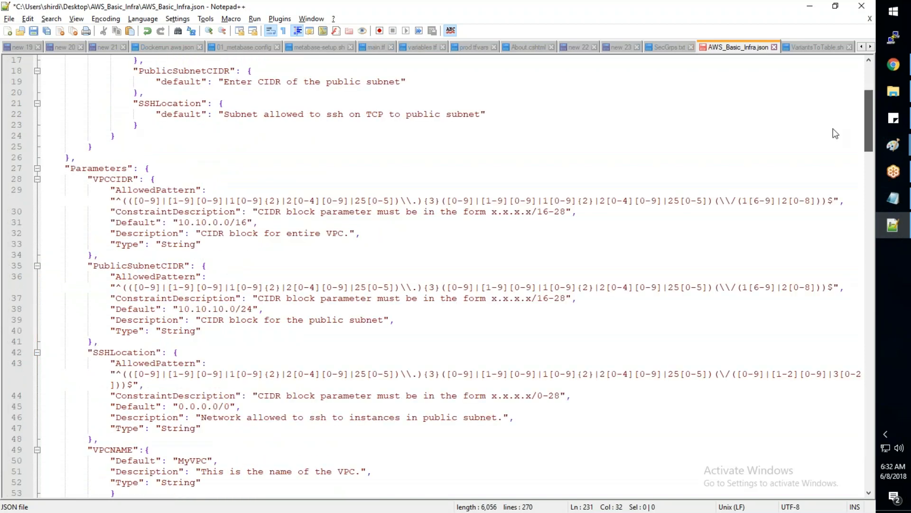
scroll(147, 273, down, 6)
click(148, 275)
text(,)
drag(88, 233, 119, 275)
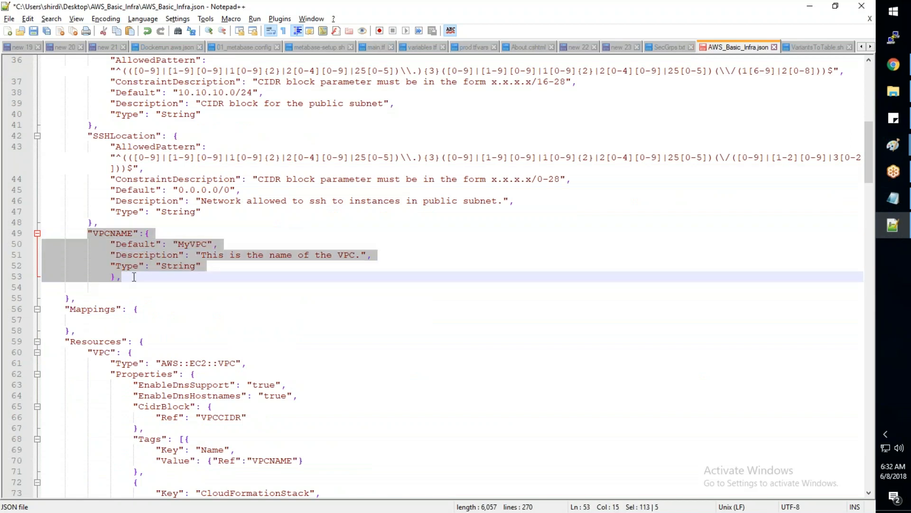
click(155, 277)
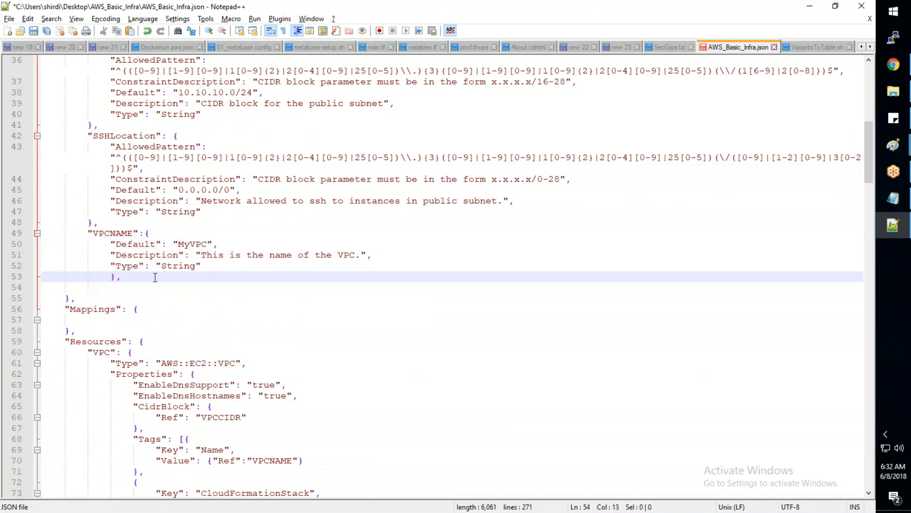
key(Return)
text("VPCNAME":{ 			"Default": "MyVPC", 			"Description": "This is the name of the VPC.", 			"Type": "String" 			},)
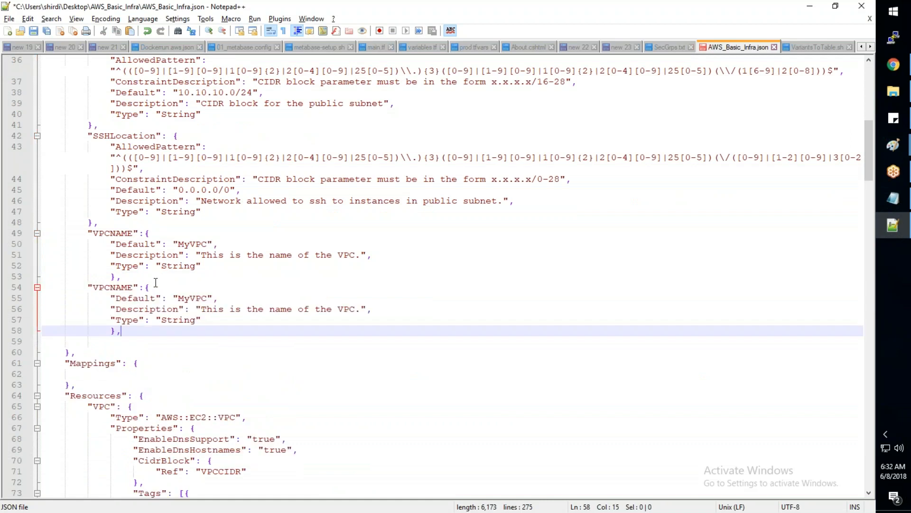
- Rename the duplicated VPCNAME parameter as MACHINE1
click(134, 287)
key(BackSpace)
key(BackSpace)
key(BackSpace)
key(BackSpace)
key(BackSpace)
key(BackSpace)
key(BackSpace)
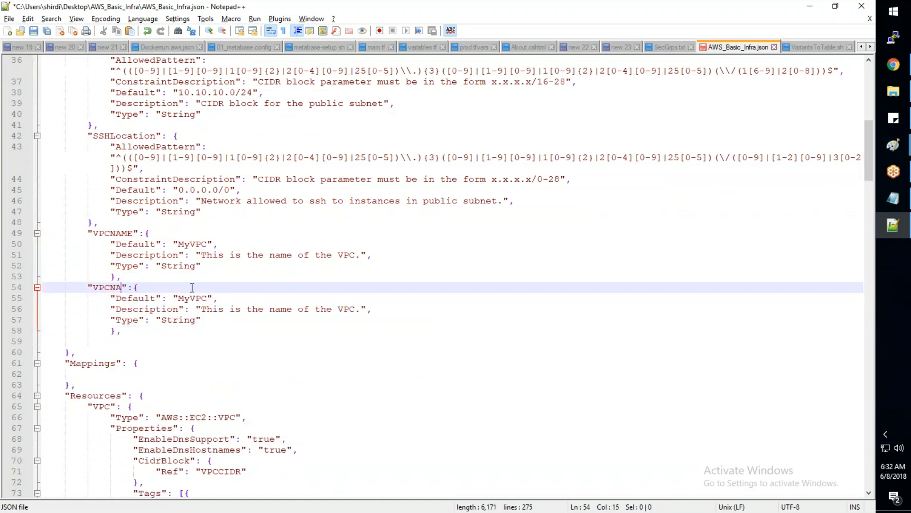
text(MACHINE1)
- Set the default value of the MACHINE1 parameter to "MACHINE1"
click(209, 298)
key(BackSpace)
key(BackSpace)
key(BackSpace)
key(BackSpace)
key(BackSpace)
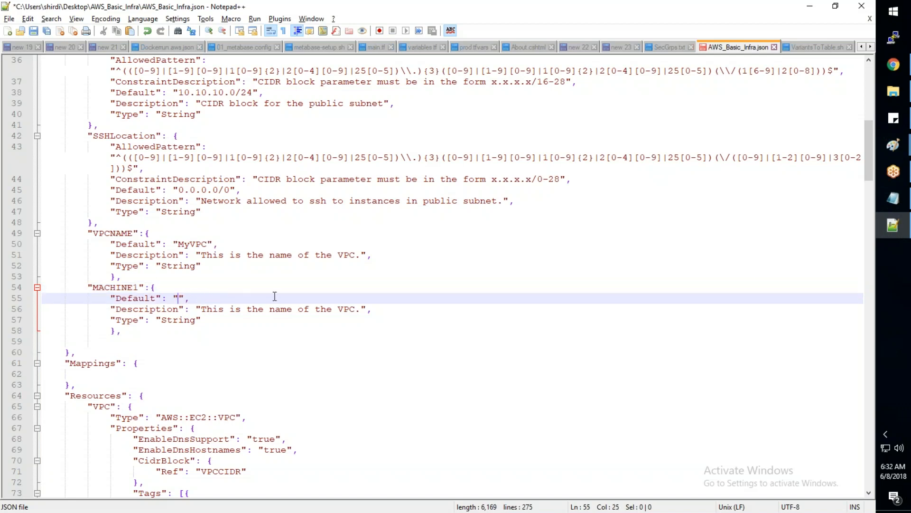
text(MACHINE1)
click(349, 346)
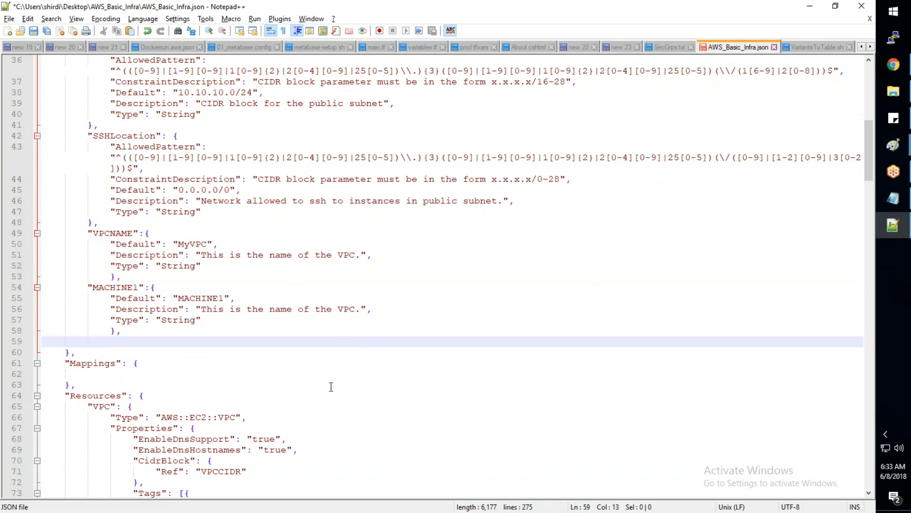
- Set the WebServer Name tag's value to {"Ref":"MACHINE1"} and save the template
scroll(331, 387, down, 1)
scroll(331, 387, down, 8)
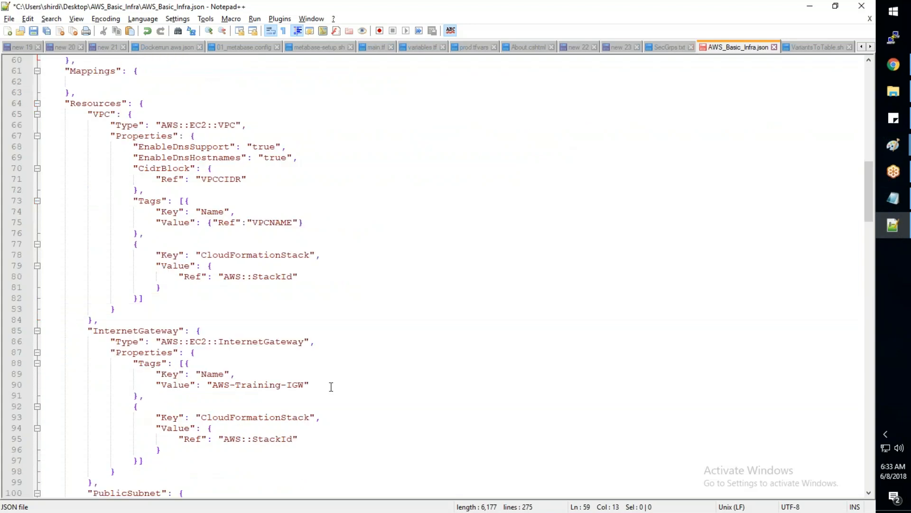
scroll(331, 387, down, 17)
scroll(331, 387, down, 20)
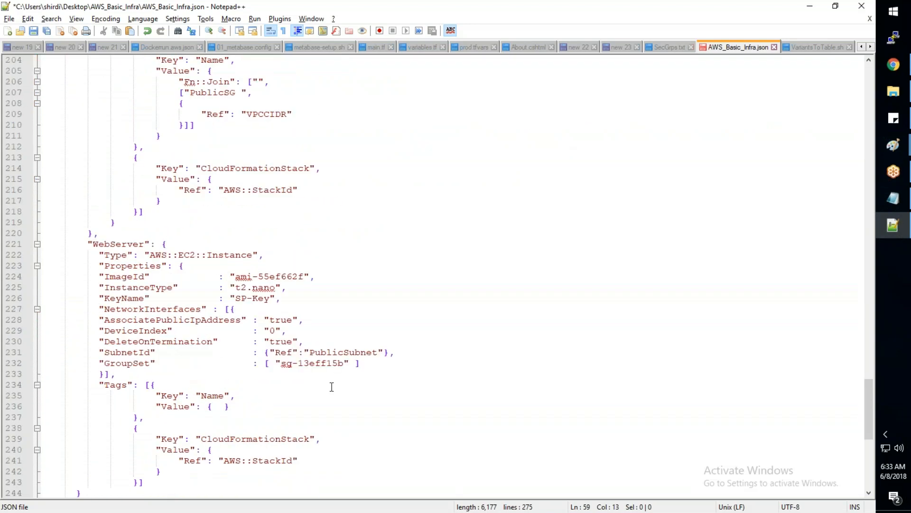
scroll(331, 387, up, 2)
click(218, 244)
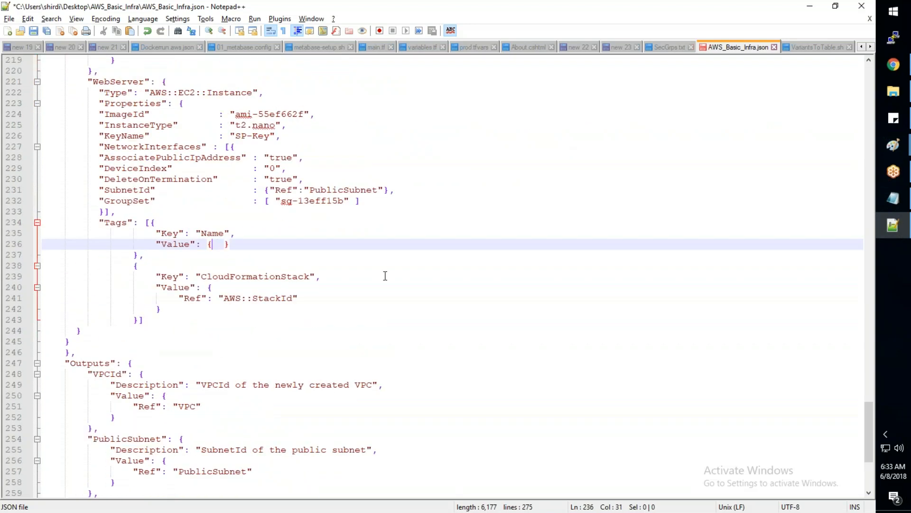
text("Ref":"MACHINE1 )
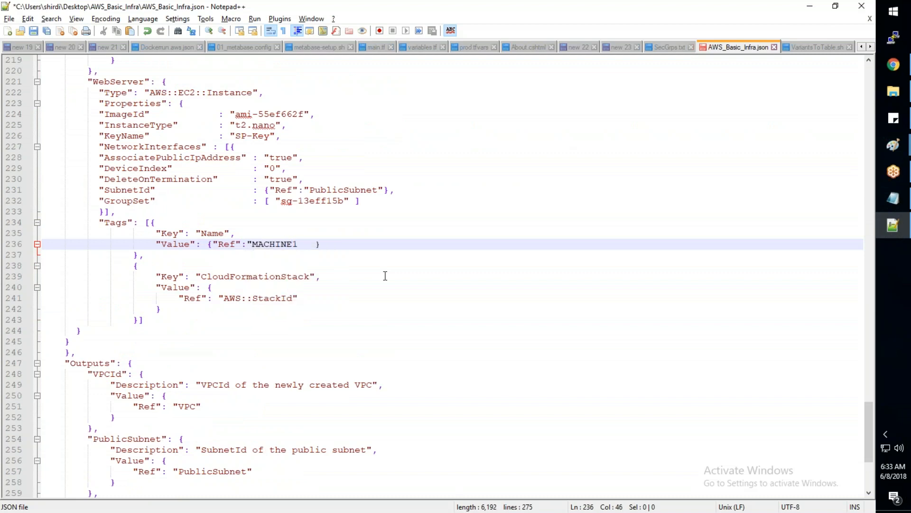
text(")
click(188, 265)
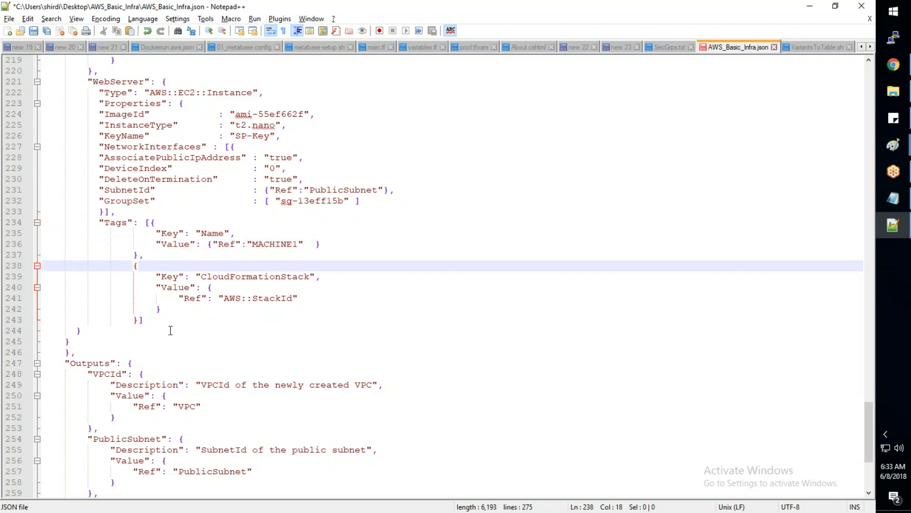
click(83, 331)
key(ctrl+s)
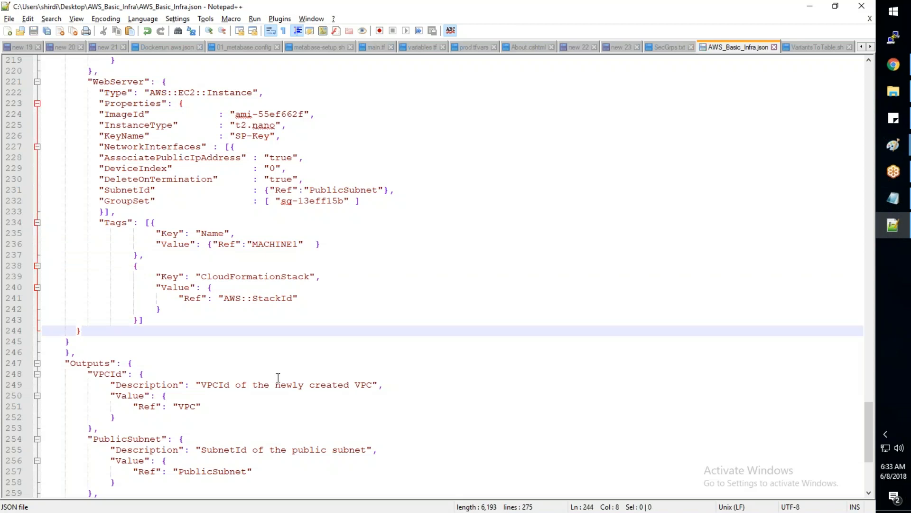
- Copy the whole template over the existing content in JSONLint in the browser and validate the JSON
key(ctrl+a)
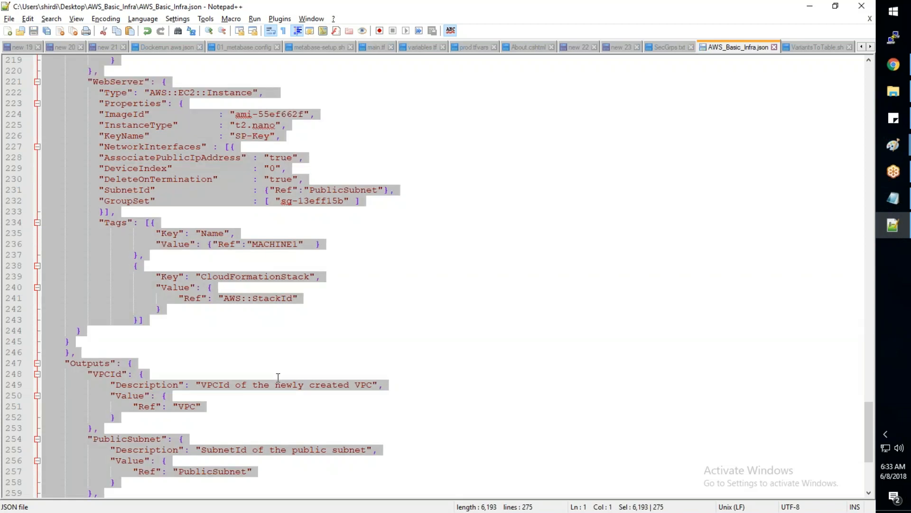
key(alt+Tab)
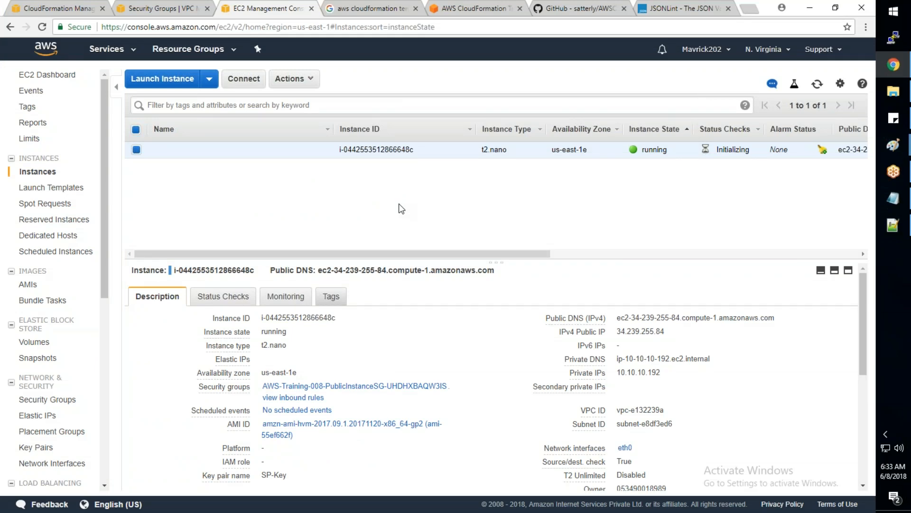
click(679, 8)
click(386, 240)
key(ctrl+a)
key(ctrl+v)
click(137, 341)
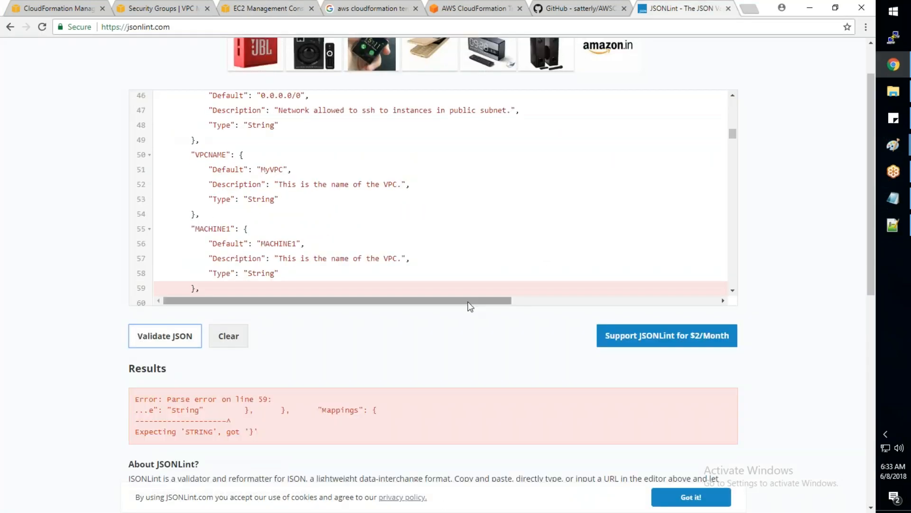
- Examine the closing brackets of the WebServer resource and the preceding sections of AWS_Basic_Infra.json in Notepad++ for a syntax error
key(alt+Tab)
click(397, 320)
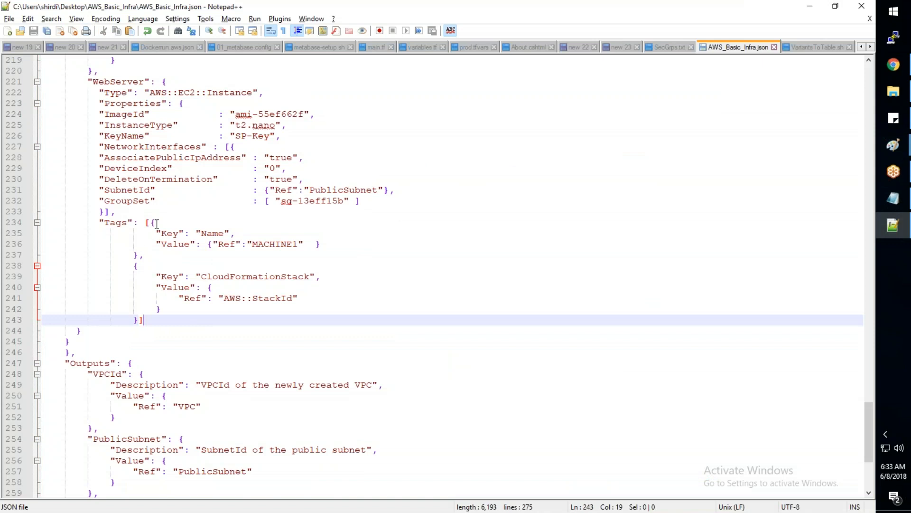
click(149, 319)
key(Down)
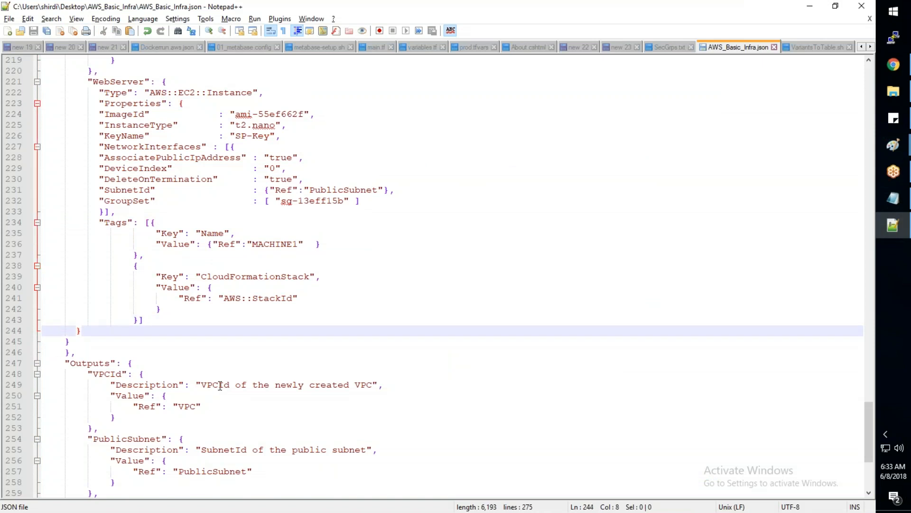
scroll(220, 385, up, 5)
scroll(220, 385, up, 2)
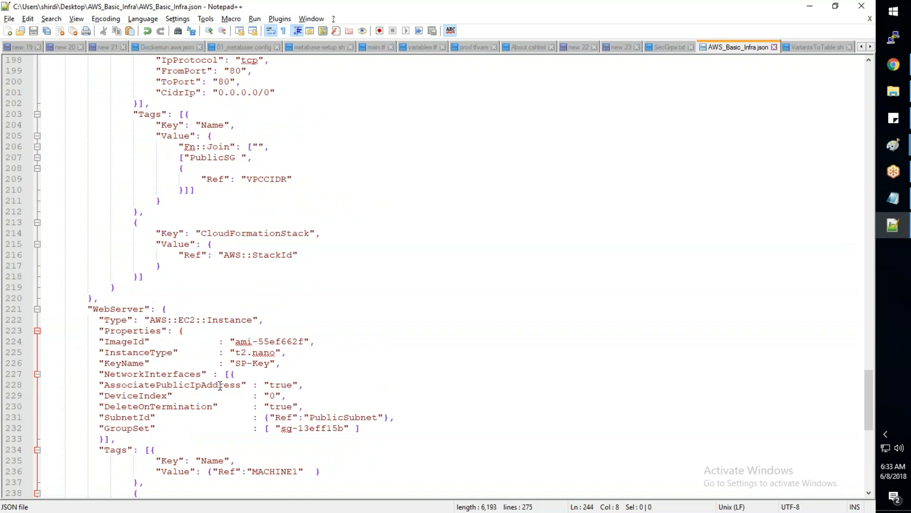
scroll(220, 385, down, 5)
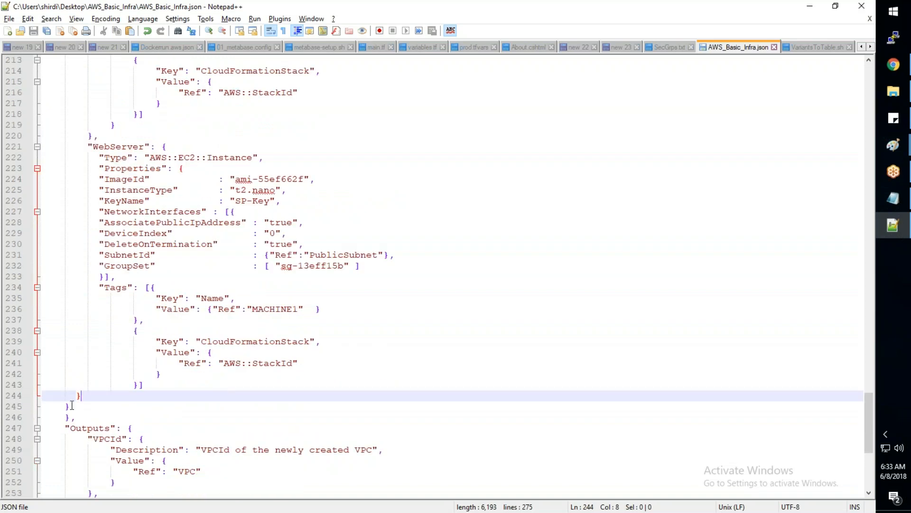
key(Down)
scroll(137, 420, up, 1)
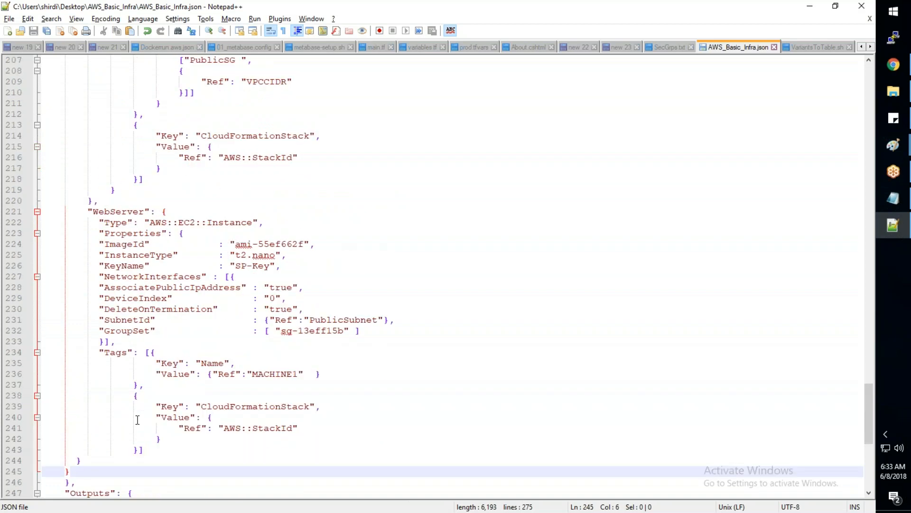
scroll(137, 420, down, 3)
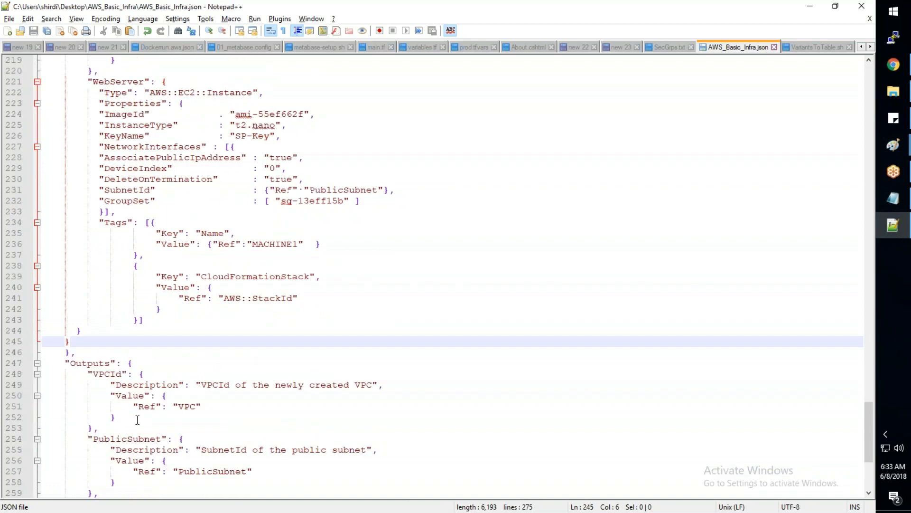
click(69, 351)
scroll(136, 383, up, 7)
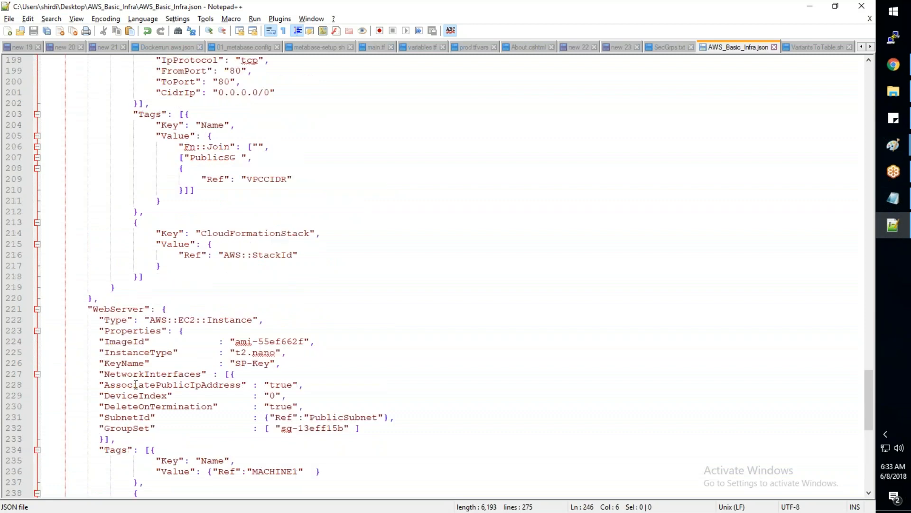
scroll(136, 384, up, 6)
scroll(136, 384, up, 3)
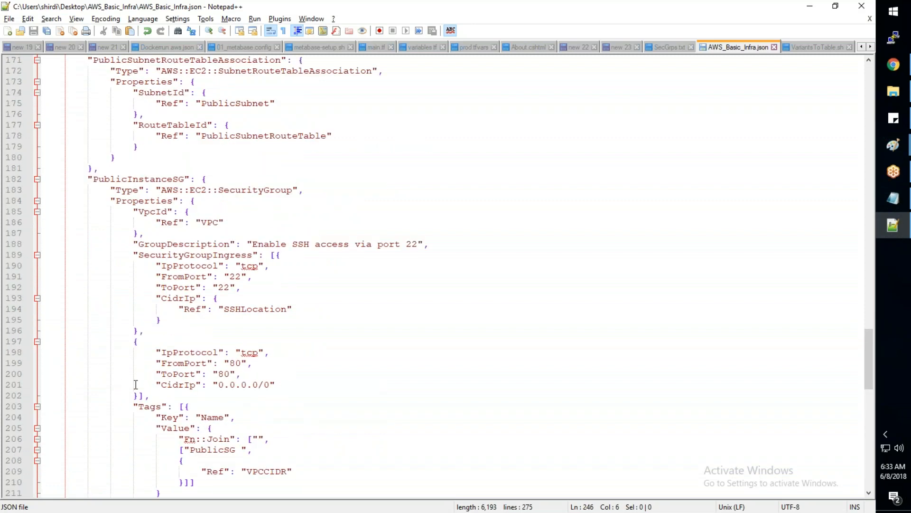
scroll(136, 384, up, 20)
scroll(136, 384, up, 14)
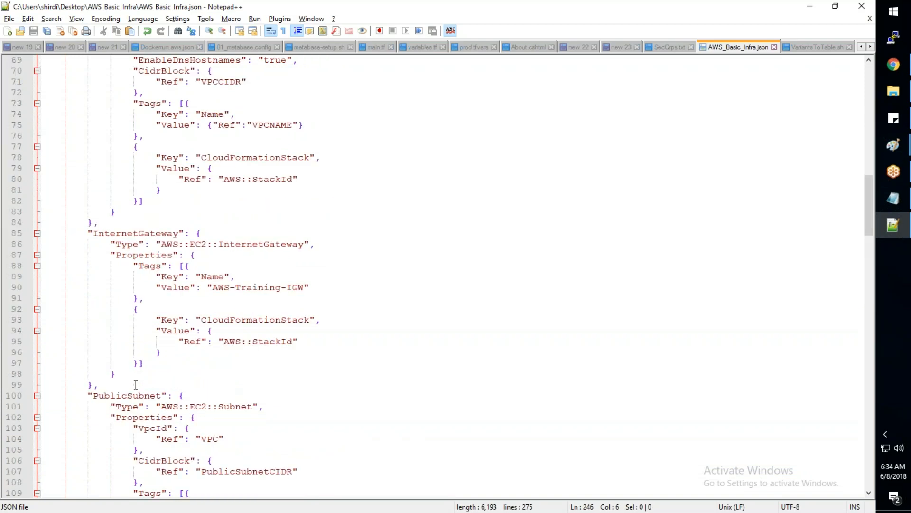
scroll(136, 384, up, 7)
scroll(138, 388, down, 19)
scroll(138, 388, down, 20)
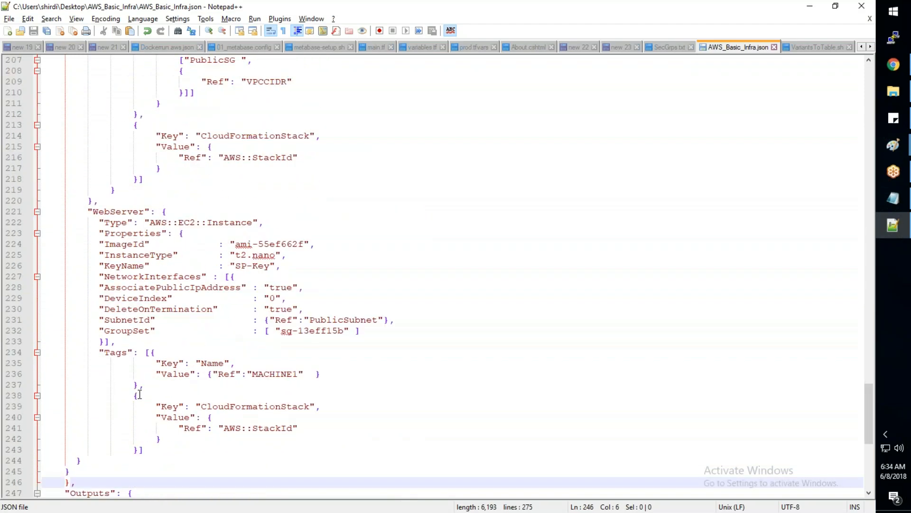
- Compare the line flagged by JSONLint in the browser with the WebServer block of the template
key(alt+Tab)
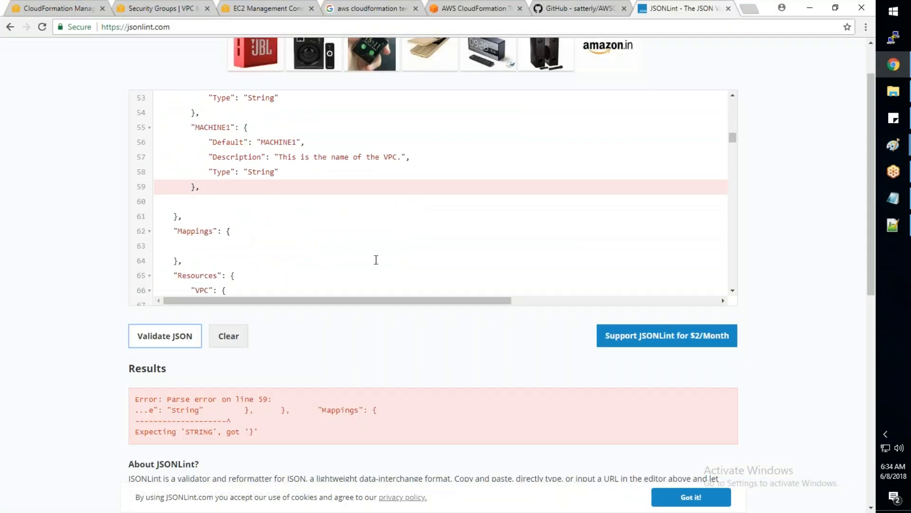
scroll(376, 260, down, 1)
key(alt+Tab)
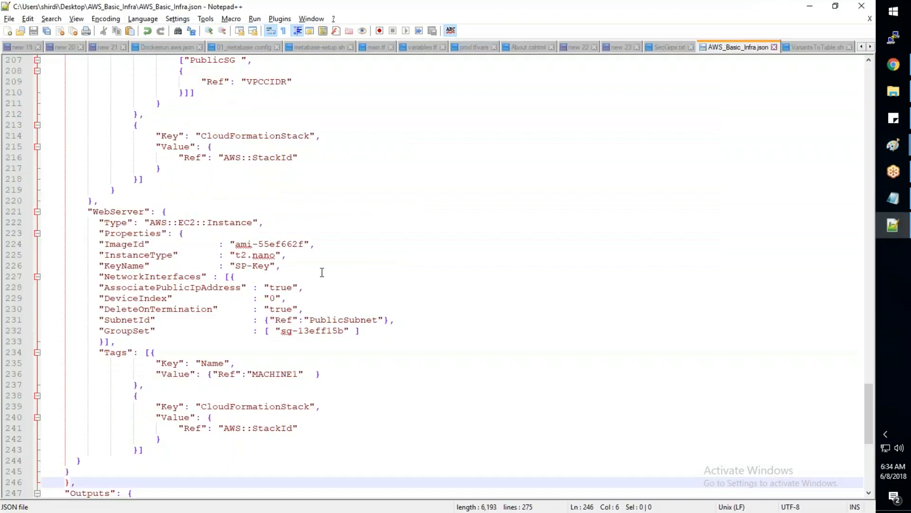
scroll(319, 271, up, 1)
scroll(190, 261, down, 1)
scroll(119, 255, down, 1)
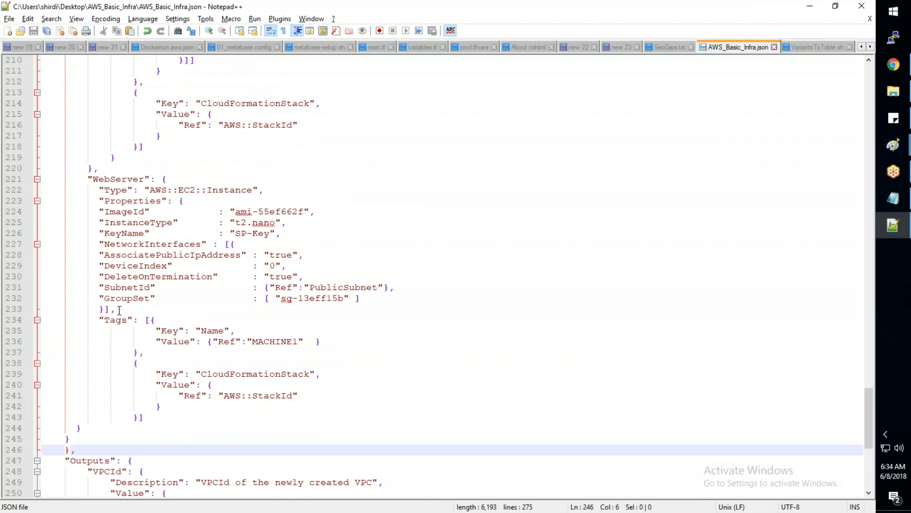
click(119, 310)
key(alt+Tab)
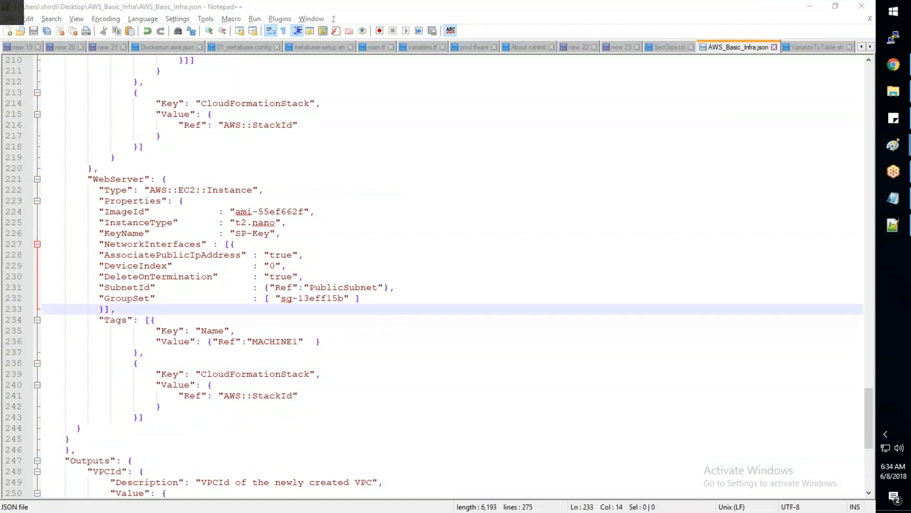
scroll(242, 232, up, 3)
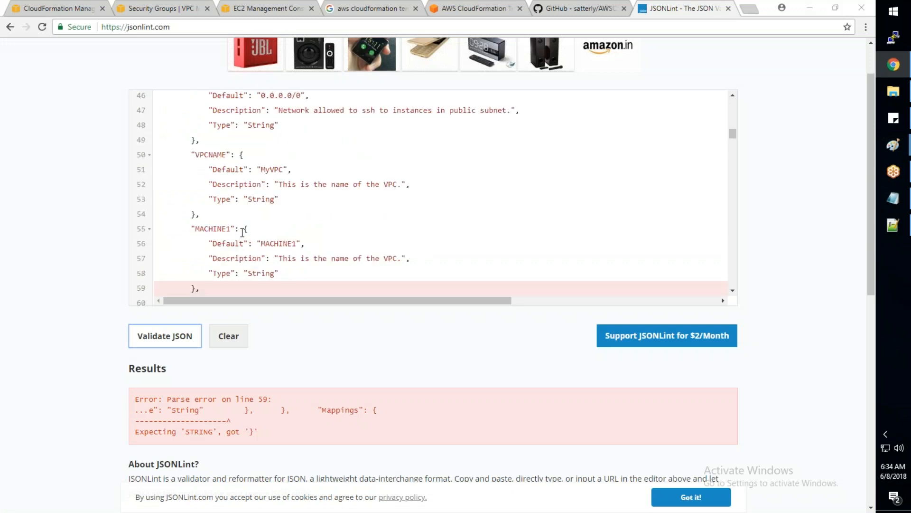
- Check the end of the MACHINE1 parameter in the template, remove its trailing comma in JSONLint and validate the JSON again
key(alt+Tab)
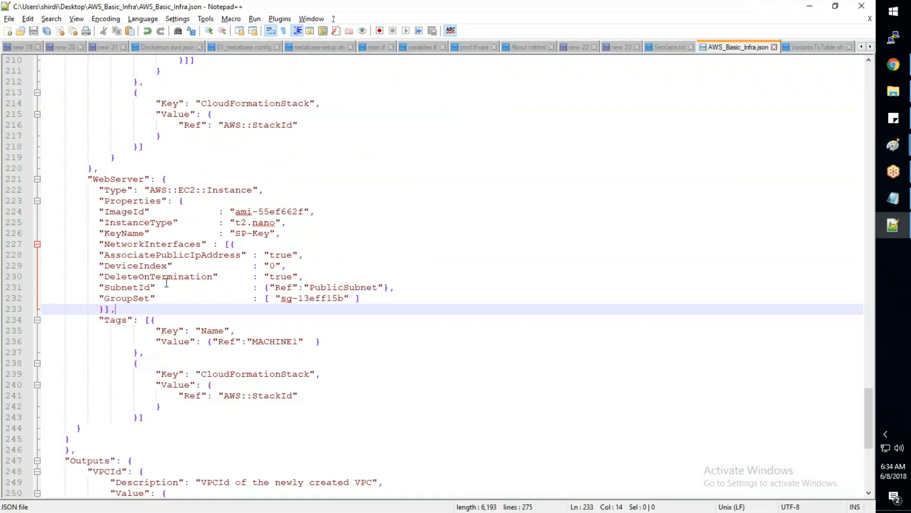
scroll(167, 282, up, 20)
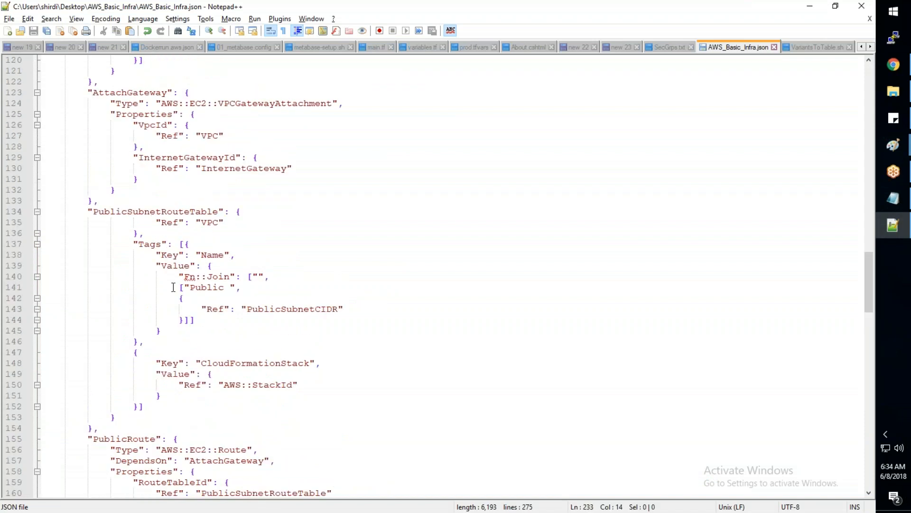
scroll(173, 287, up, 16)
scroll(174, 283, up, 10)
click(123, 211)
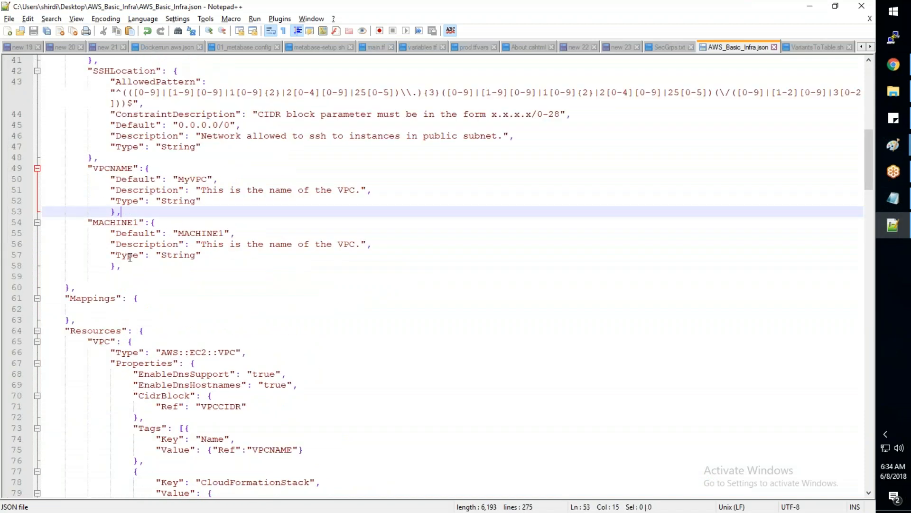
click(133, 266)
key(alt+Tab)
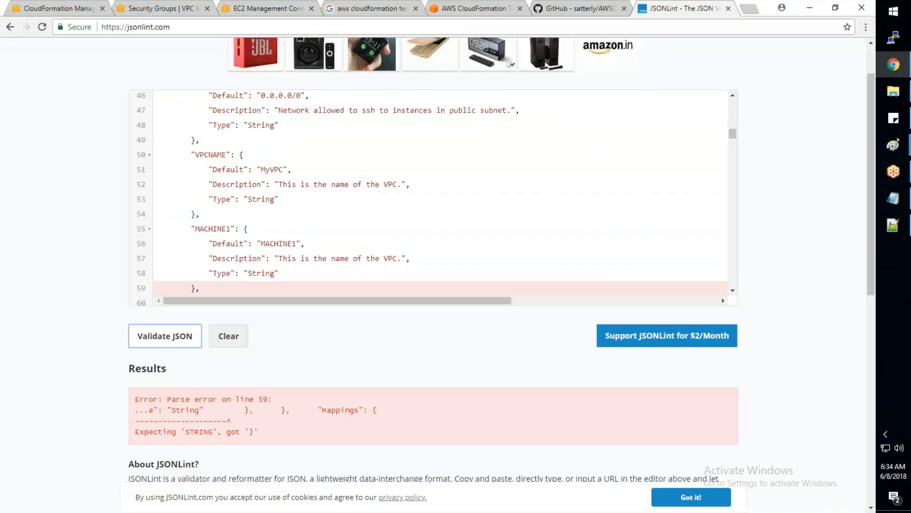
click(215, 285)
key(BackSpace)
click(183, 335)
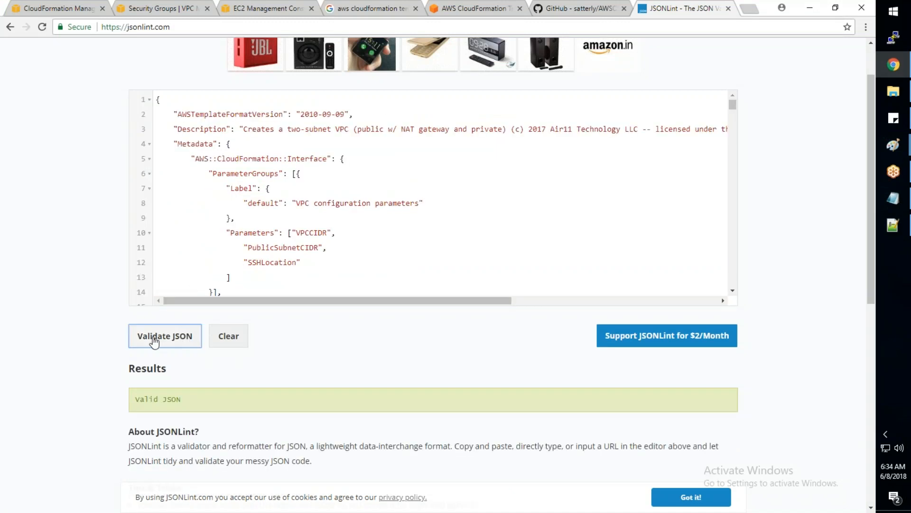
- Remove the comma after the MACHINE1 parameter's closing brace in AWS_Basic_Infra.json in Notepad++ and save the file
key(alt+Tab)
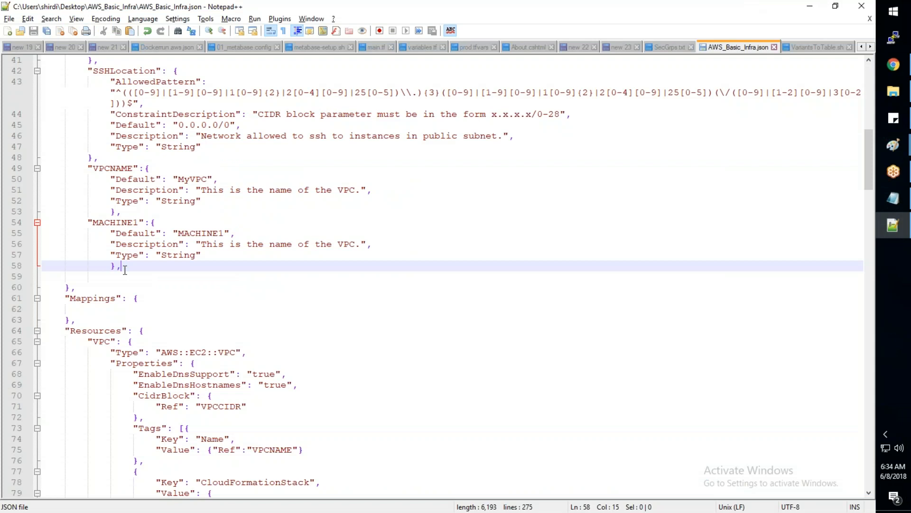
key(BackSpace)
key(alt+Tab)
- Start an update of the AWS-Training-008 stack in the CloudFormation console and upload AWS_Basic_Infra.json as its template
click(51, 8)
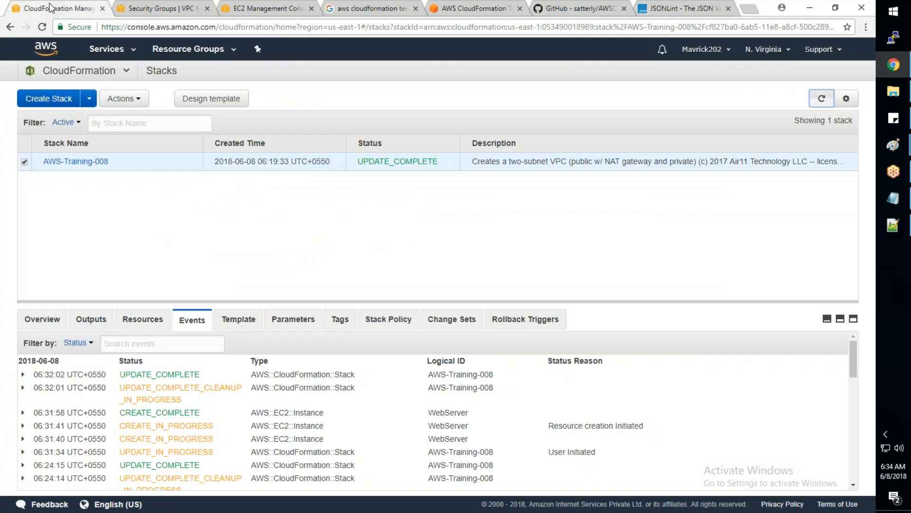
click(124, 98)
click(125, 136)
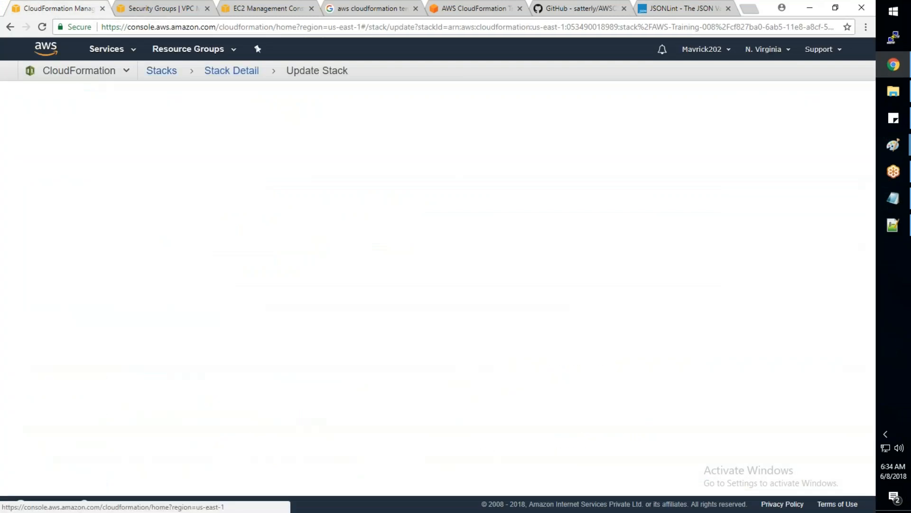
click(312, 284)
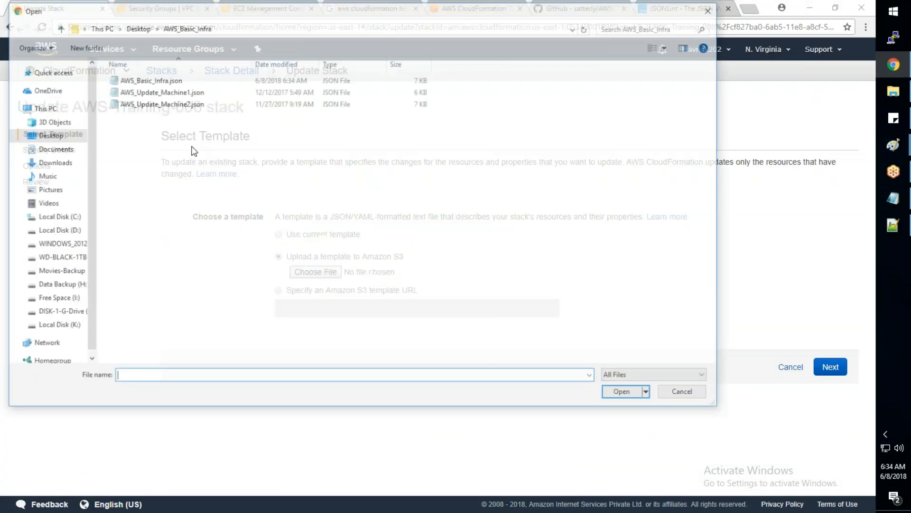
click(148, 79)
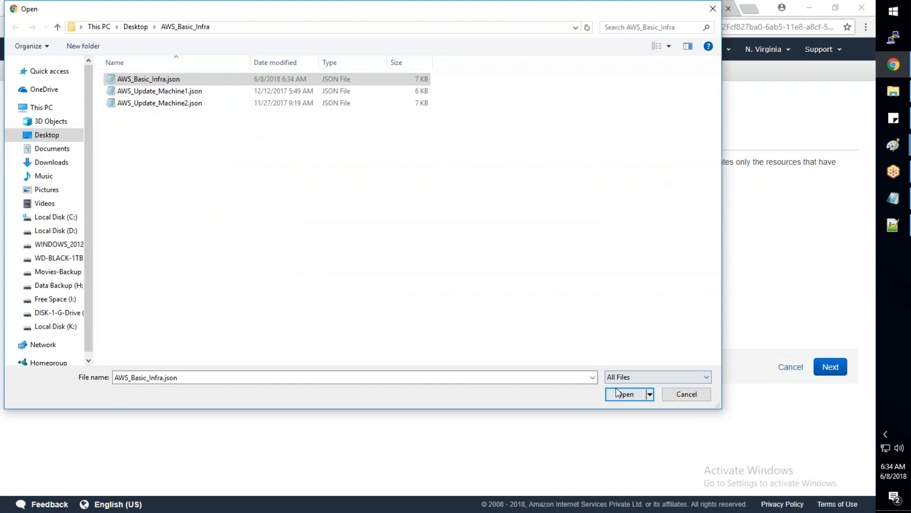
click(617, 393)
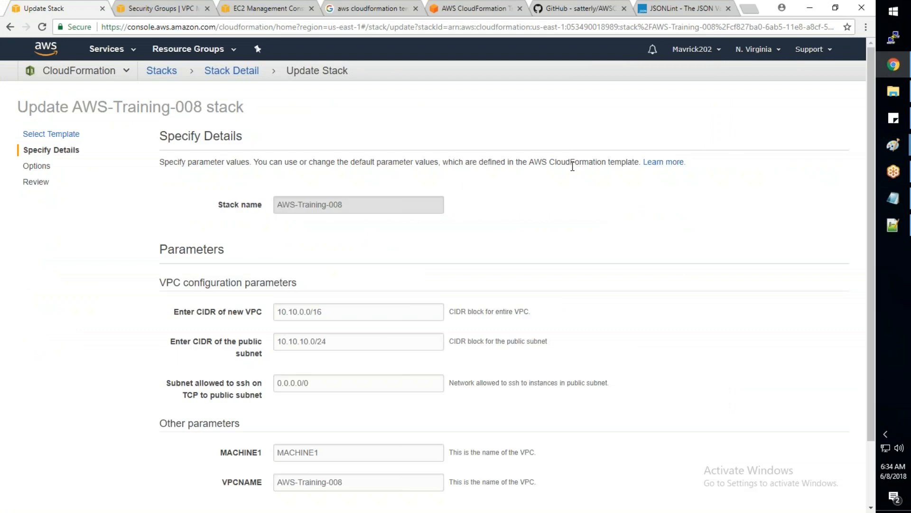
- Set the MACHINE1 stack parameter to "AWS-Training-Mahine1"
scroll(572, 165, down, 1)
scroll(257, 384, down, 1)
click(257, 381)
text(A)
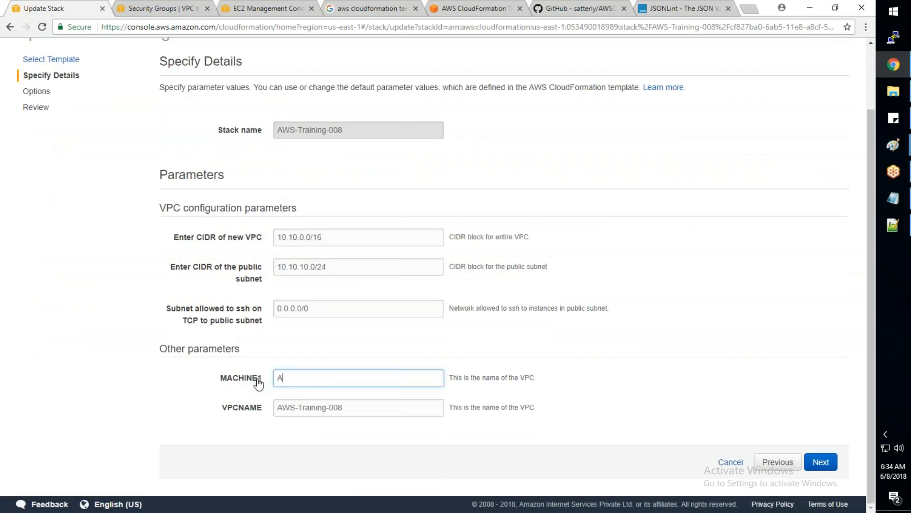
text(WS-Training-Mahine1)
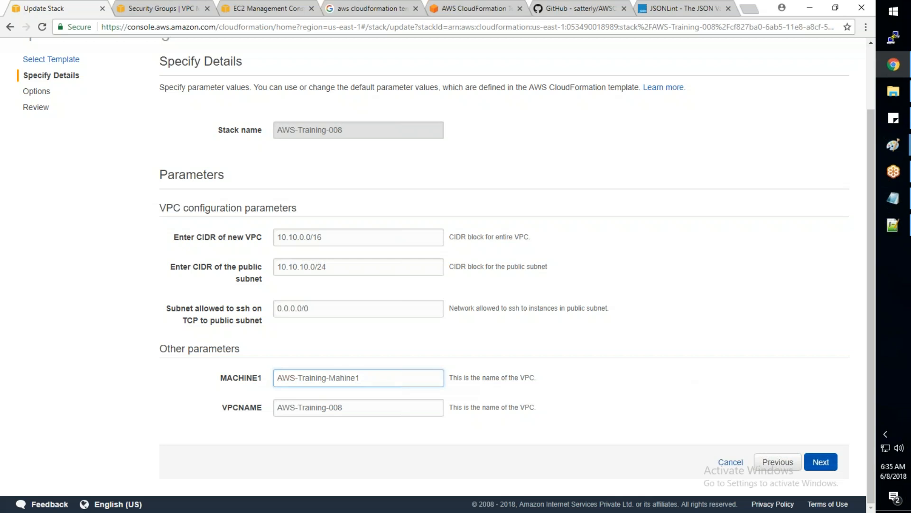
- Leave the stack options unchanged, review the previewed WebServer change and submit the stack update
click(820, 462)
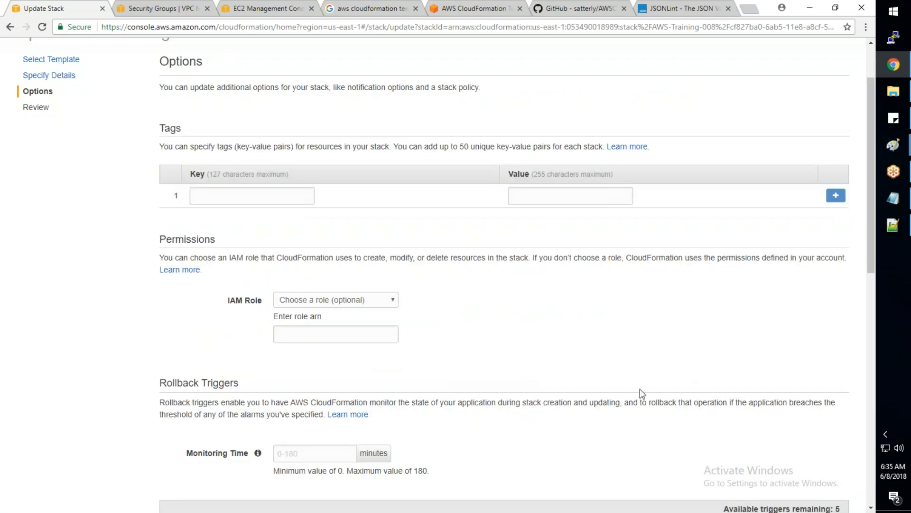
scroll(640, 389, down, 10)
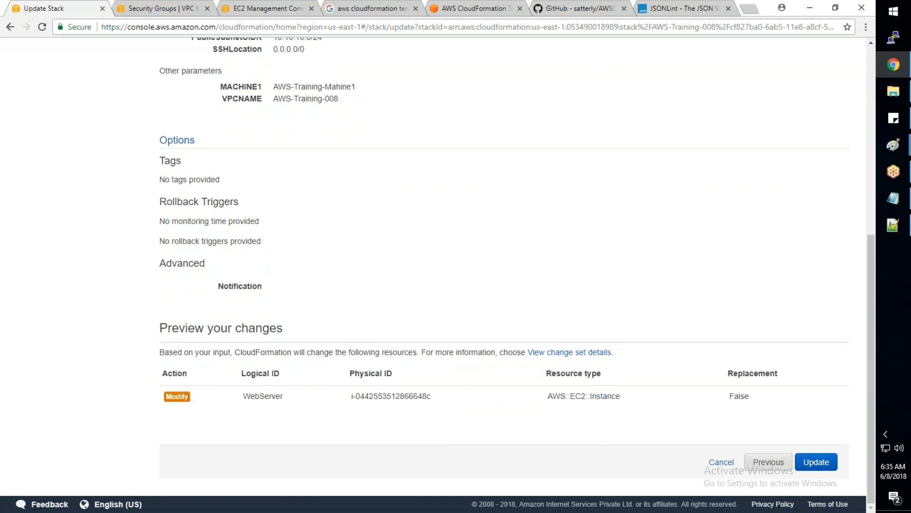
drag(749, 395, 729, 396)
click(817, 462)
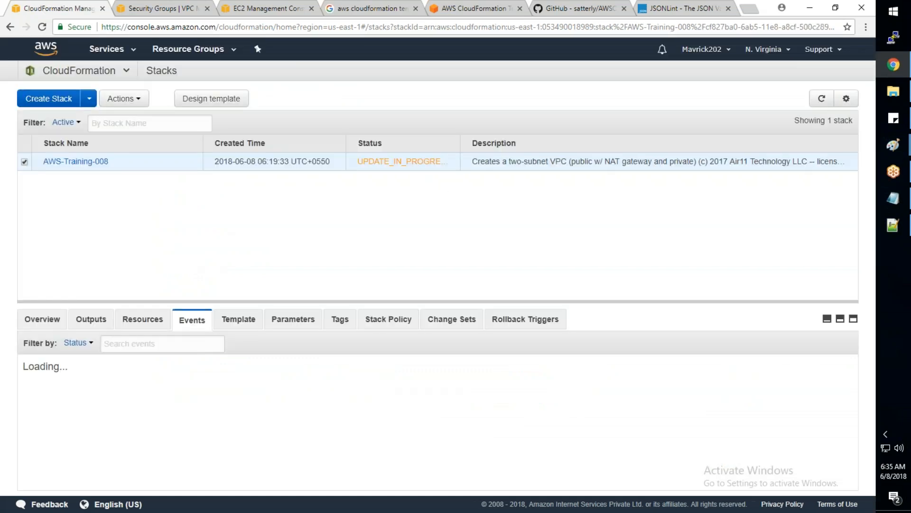
- Refresh the stack list and events repeatedly to follow the AWS-Training-008 update
click(820, 100)
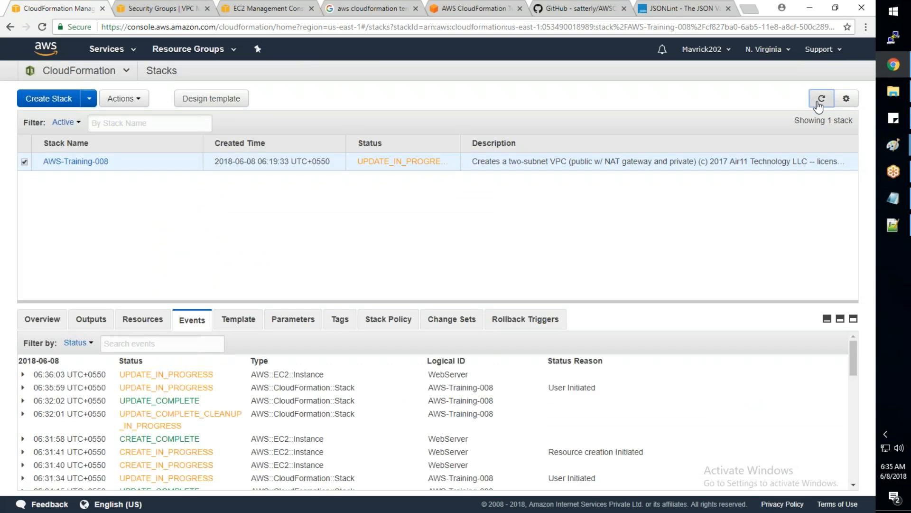
click(818, 105)
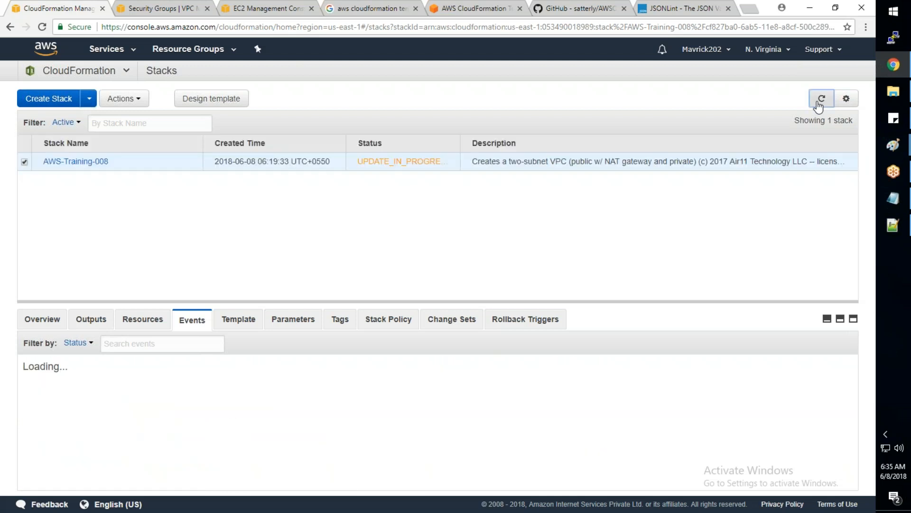
click(820, 104)
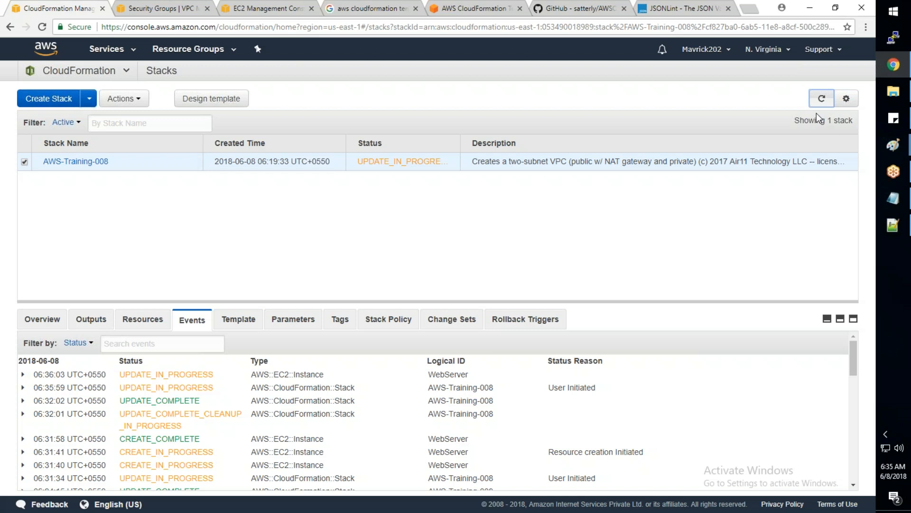
click(821, 99)
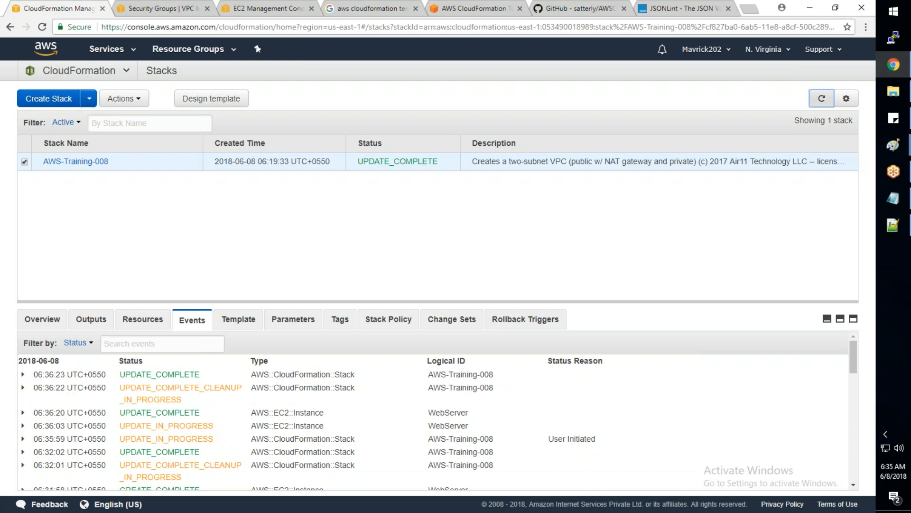
- Switch to Notepad++ and examine the ImageId of the WebServer resource in AWS_Basic_Infra.json
mouse_move(888, 234)
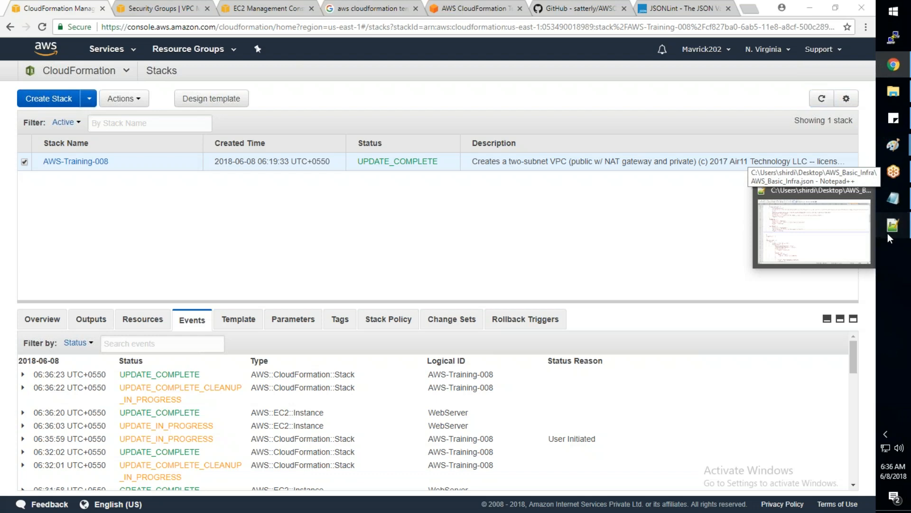
click(889, 235)
scroll(164, 392, down, 20)
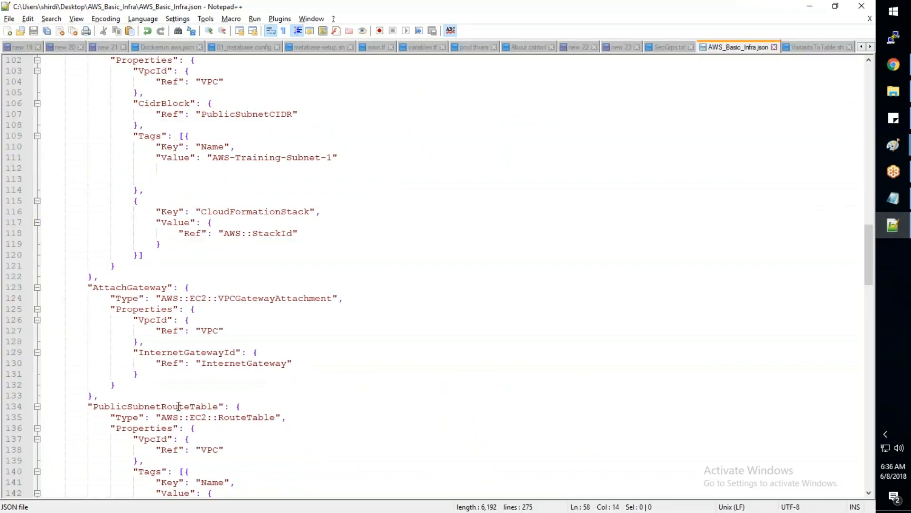
scroll(179, 406, down, 1)
scroll(179, 406, down, 20)
drag(309, 244, 235, 243)
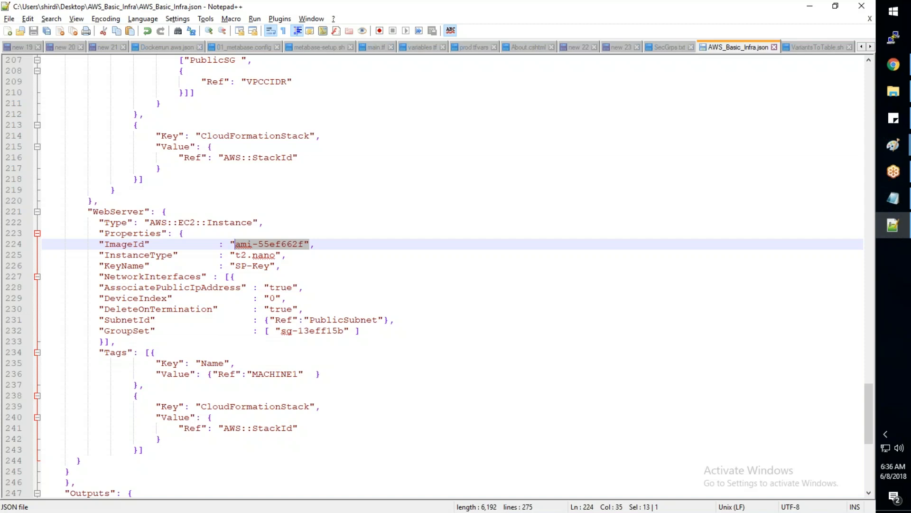
- Refresh the AWS-Training-008 stack in Chrome and view the WebServer instance's details in the EC2 console
key(alt+Tab)
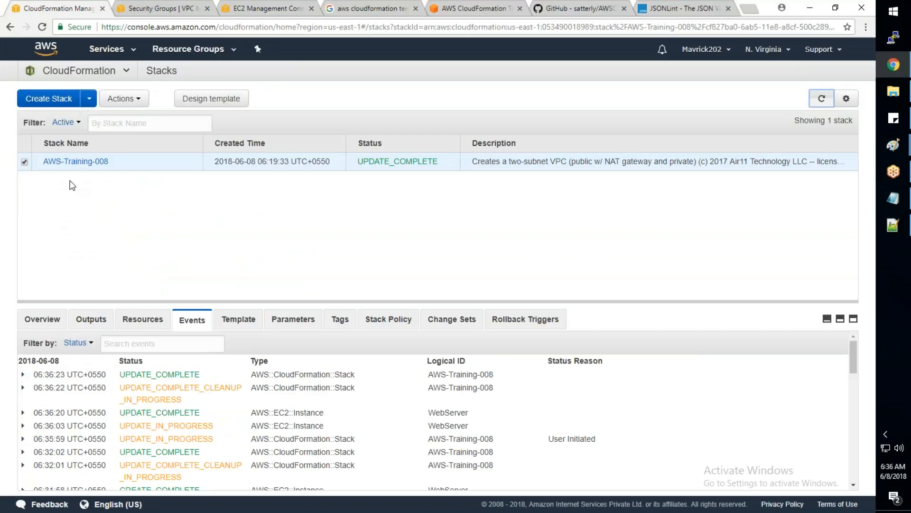
click(821, 99)
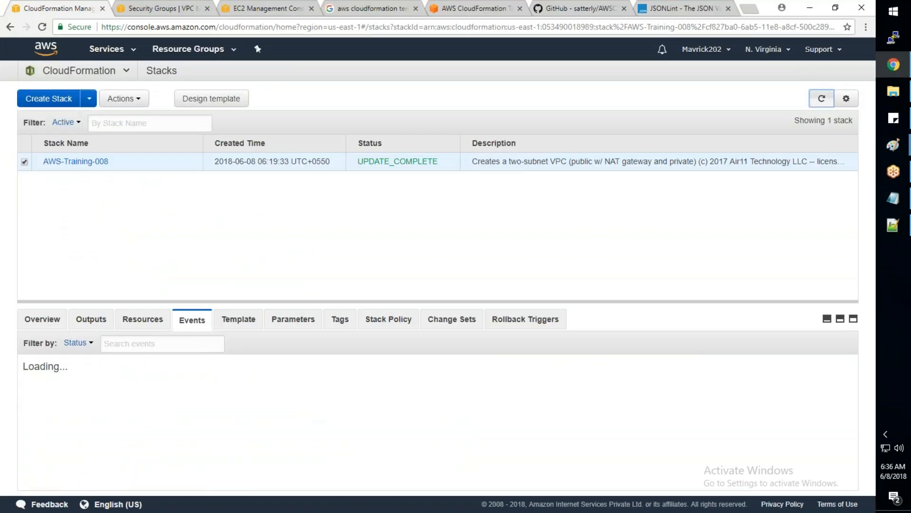
click(255, 8)
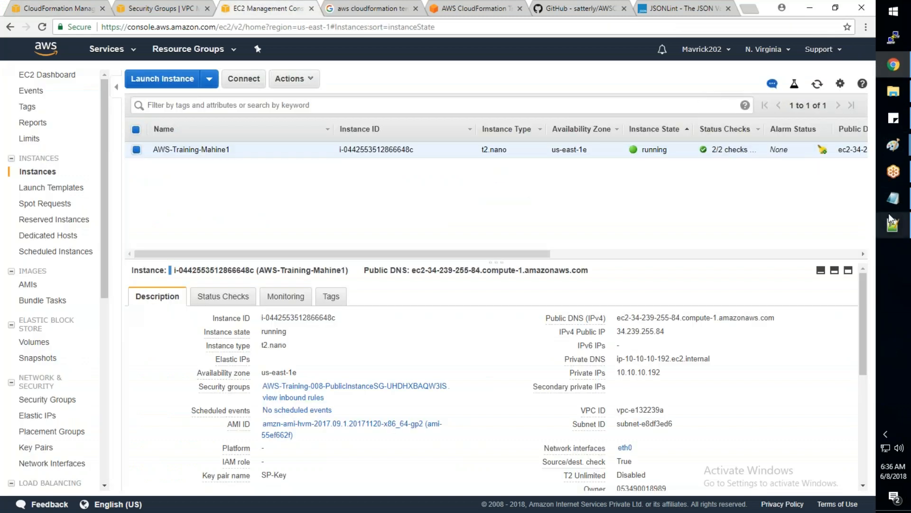
mouse_move(882, 232)
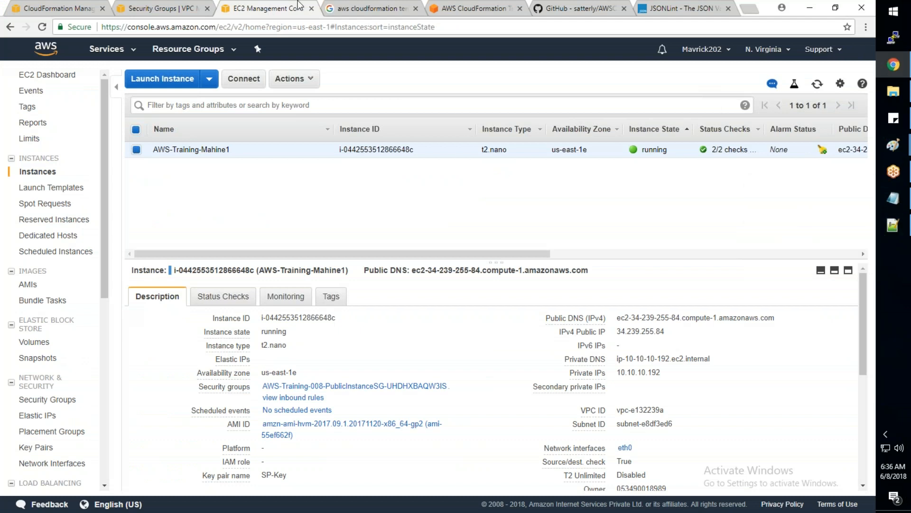
- View the EC2 key pairs and select the name of MARUTI-KEY.ppk in the desktop's AWS-Keys folder
click(34, 448)
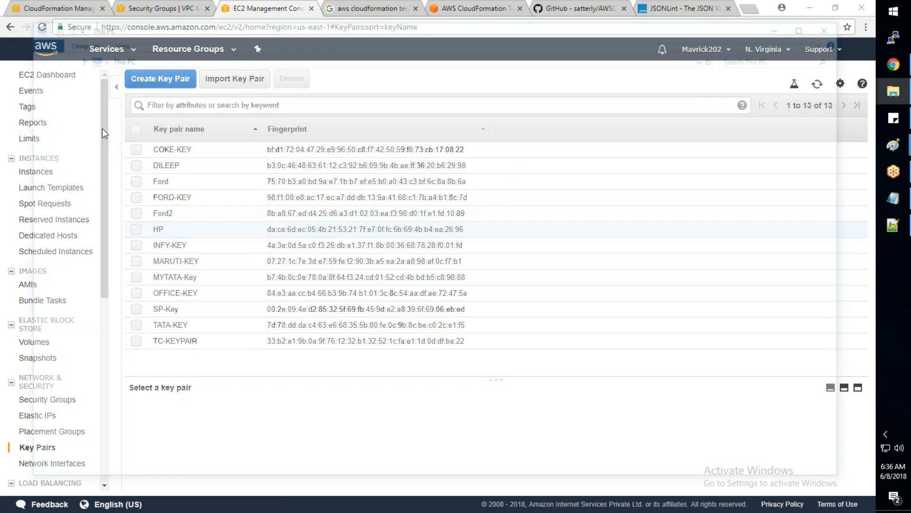
key(super+e)
click(68, 146)
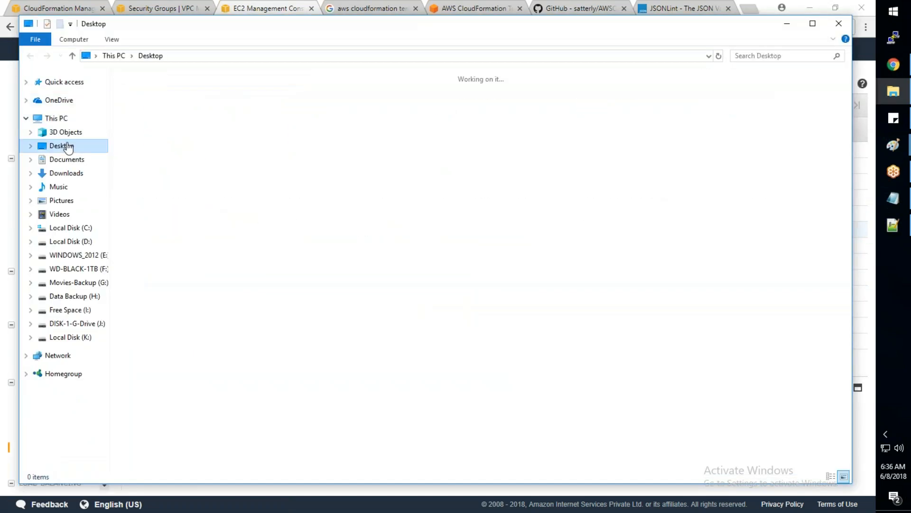
double_click(208, 102)
click(165, 126)
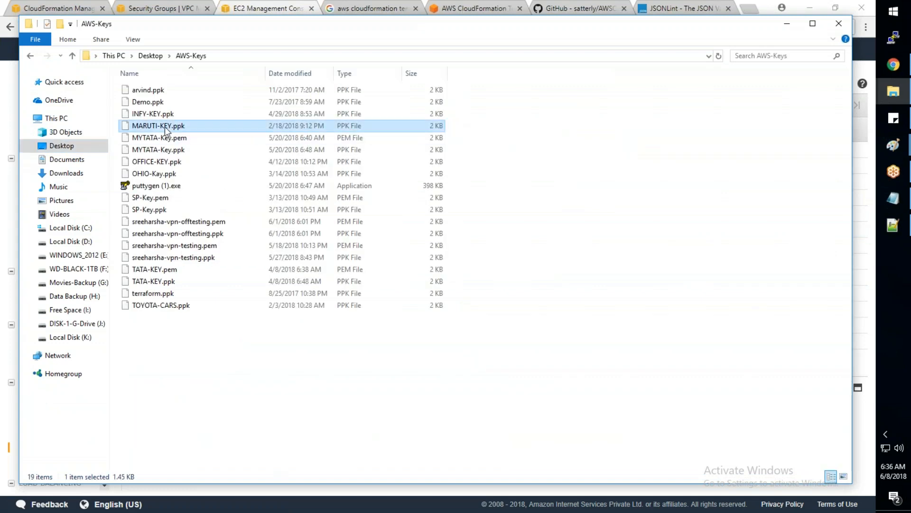
key(F2)
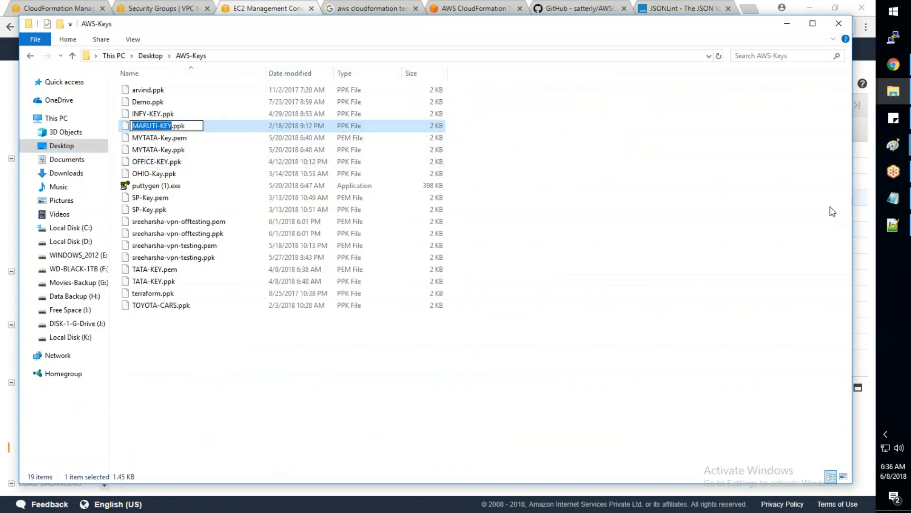
- Set the WebServer KeyName to "MARUTI-KEY" in AWS_Basic_Infra.json and save the file
click(883, 236)
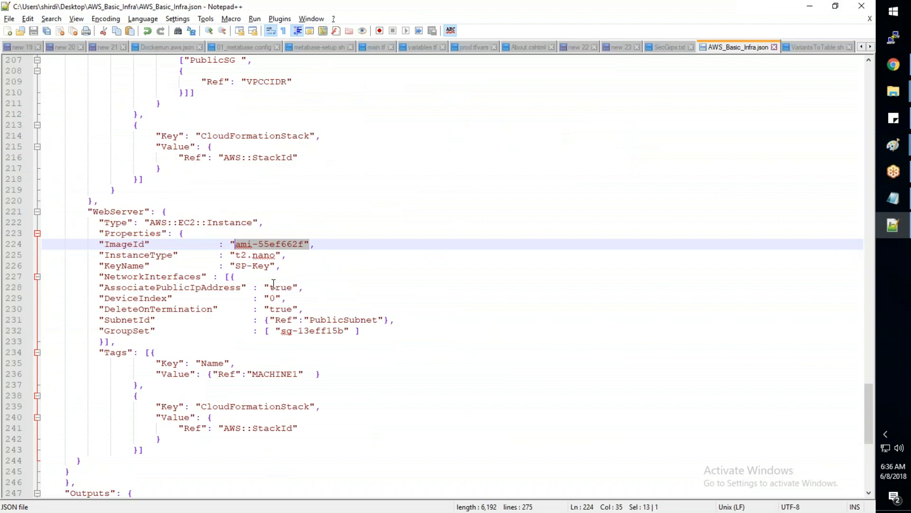
click(317, 260)
key(BackSpace)
key(BackSpace)
key(BackSpace)
key(BackSpace)
key(BackSpace)
key(BackSpace)
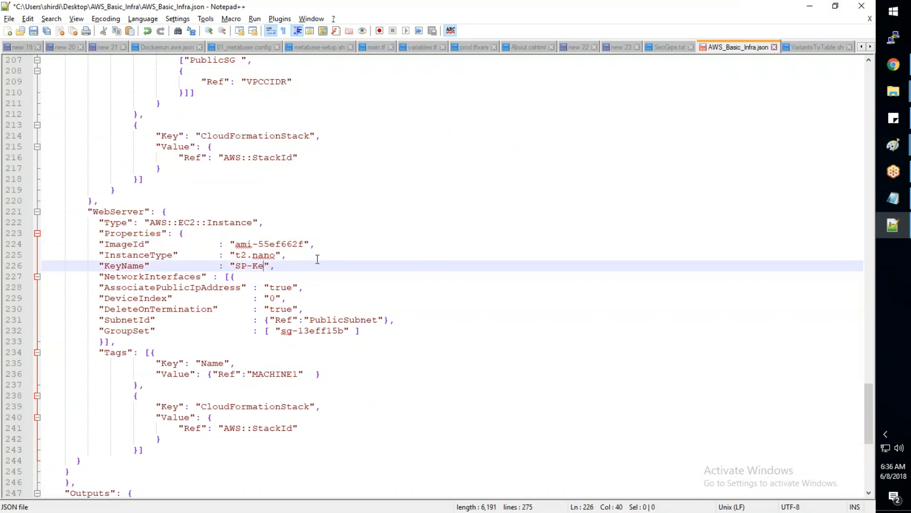
text(MARUTI-KEY)
key(ctrl+s)
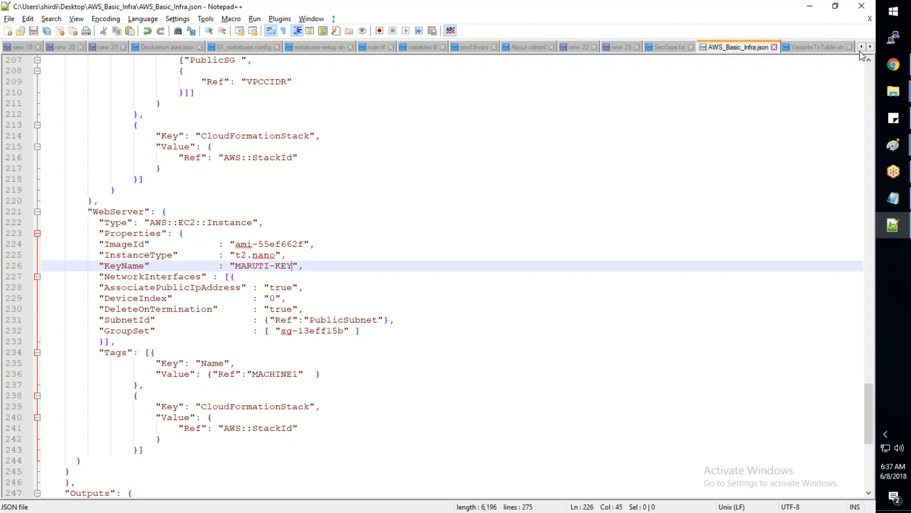
- Start another update of the AWS-Training-008 stack in CloudFormation and upload AWS_Basic_Infra.json as its template
mouse_move(893, 65)
click(851, 76)
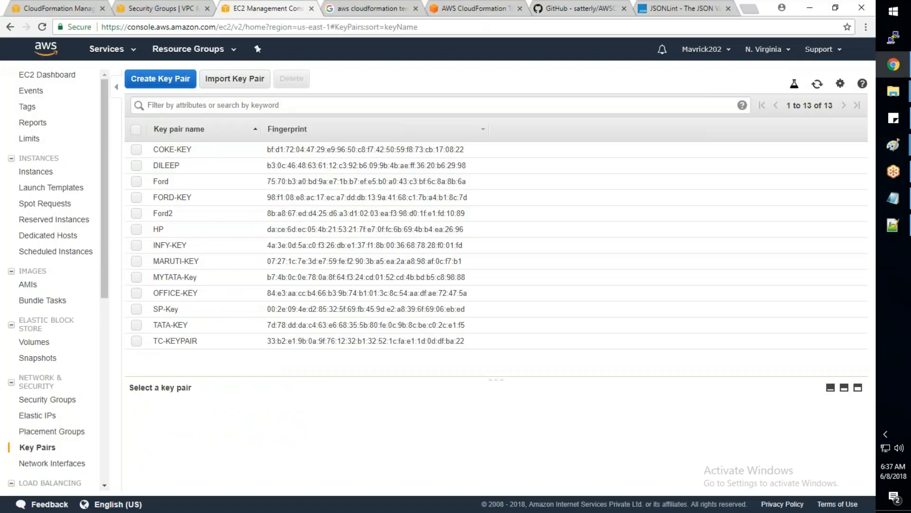
click(72, 10)
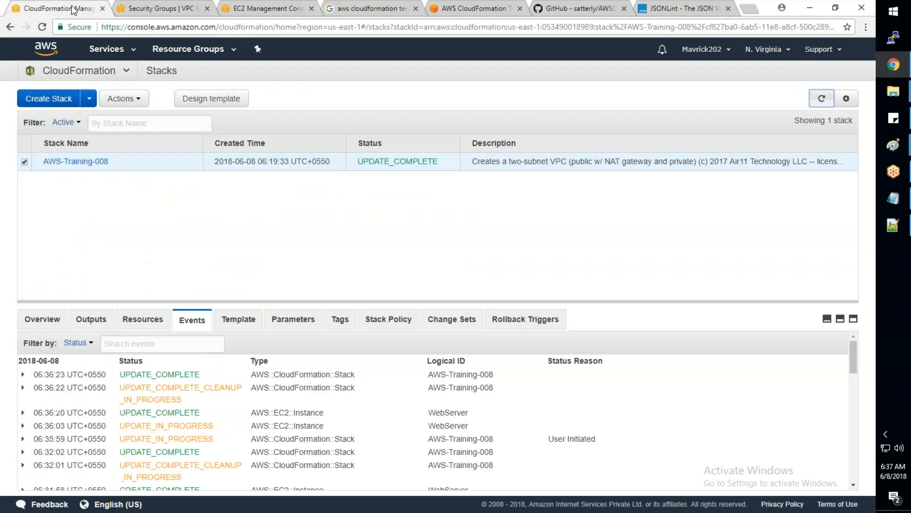
click(122, 98)
click(143, 138)
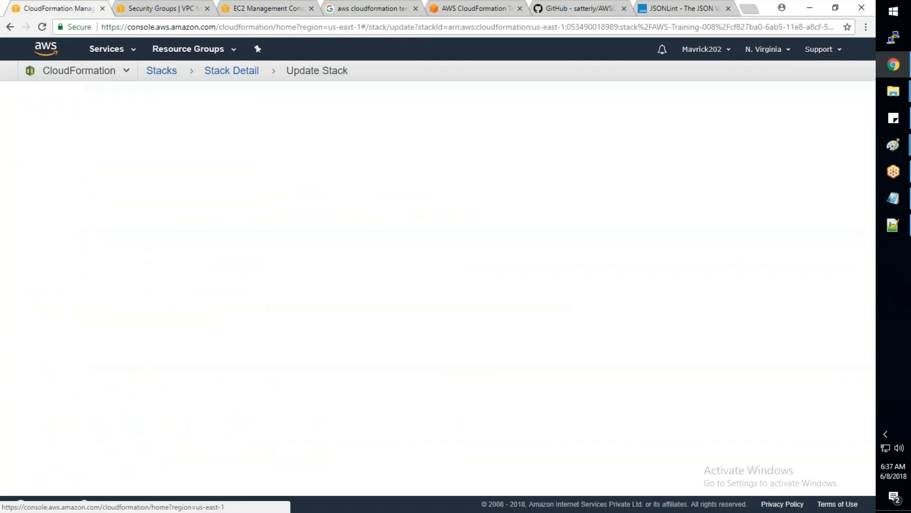
click(310, 256)
click(313, 272)
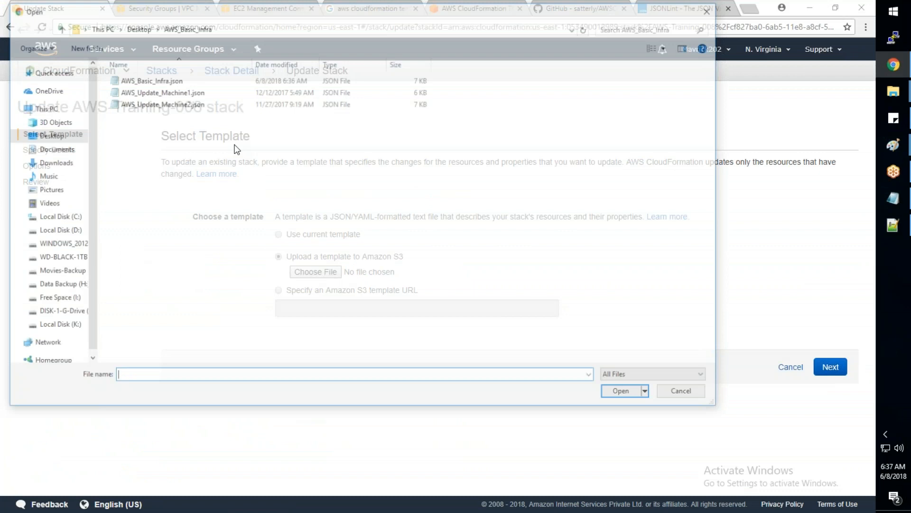
click(152, 81)
click(620, 390)
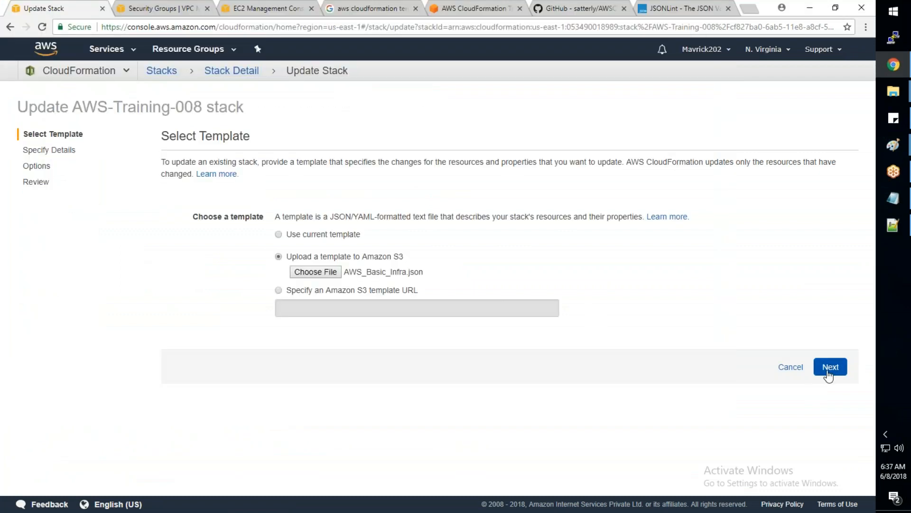
click(825, 372)
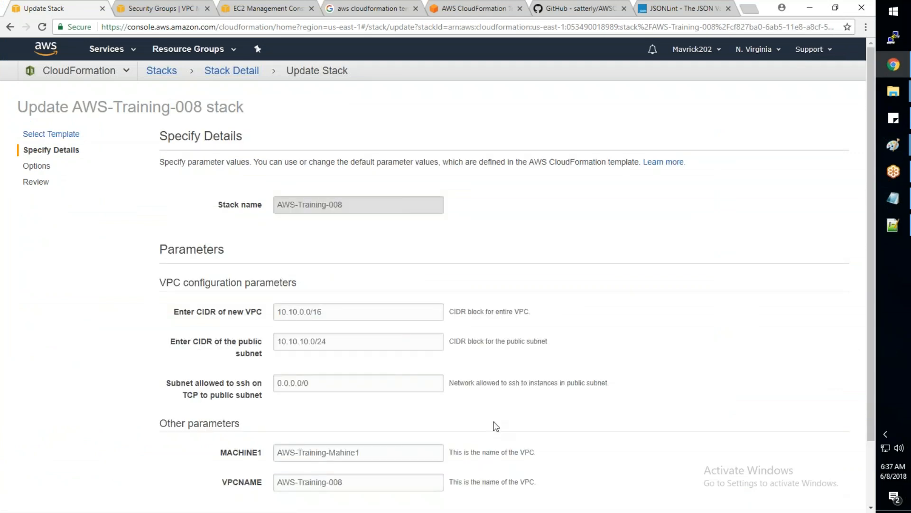
- Leave the stack parameters and options unchanged and examine the WebServer's Replacement value in the change preview
scroll(495, 426, down, 3)
click(821, 461)
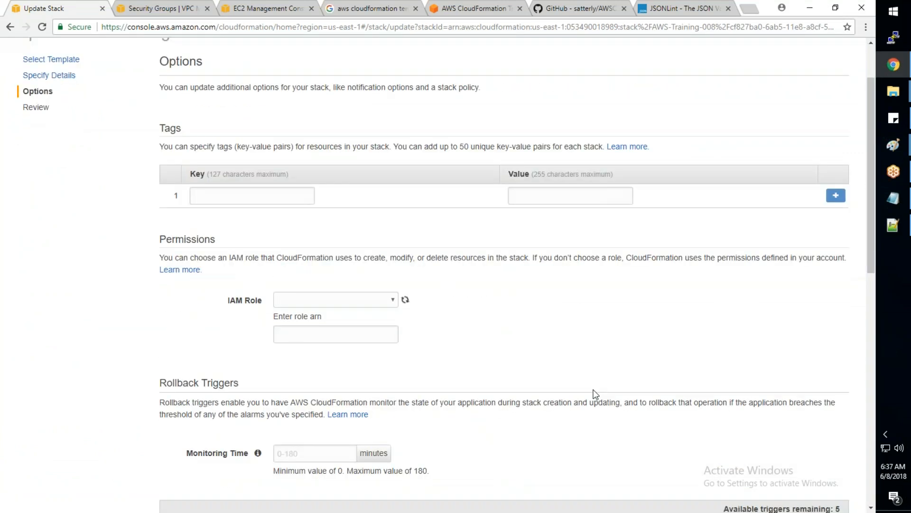
scroll(598, 393, down, 3)
scroll(610, 394, down, 3)
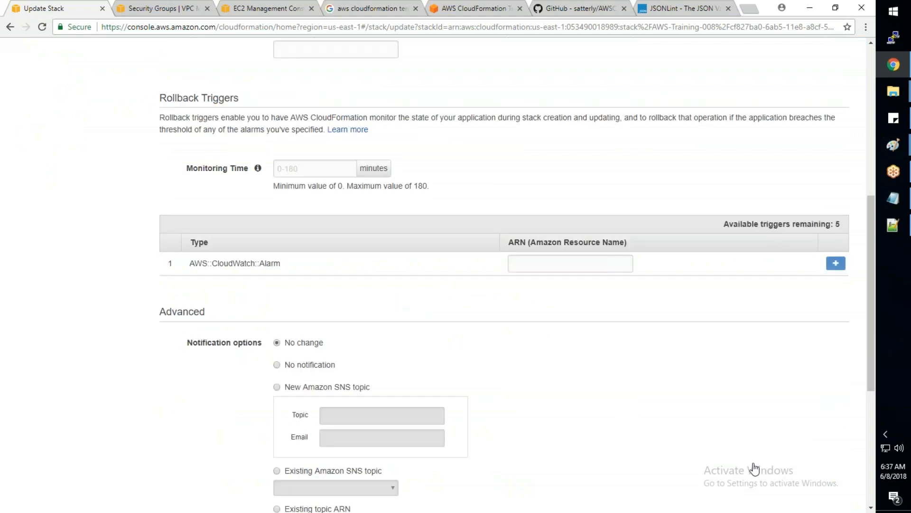
scroll(755, 469, down, 1)
scroll(759, 455, down, 5)
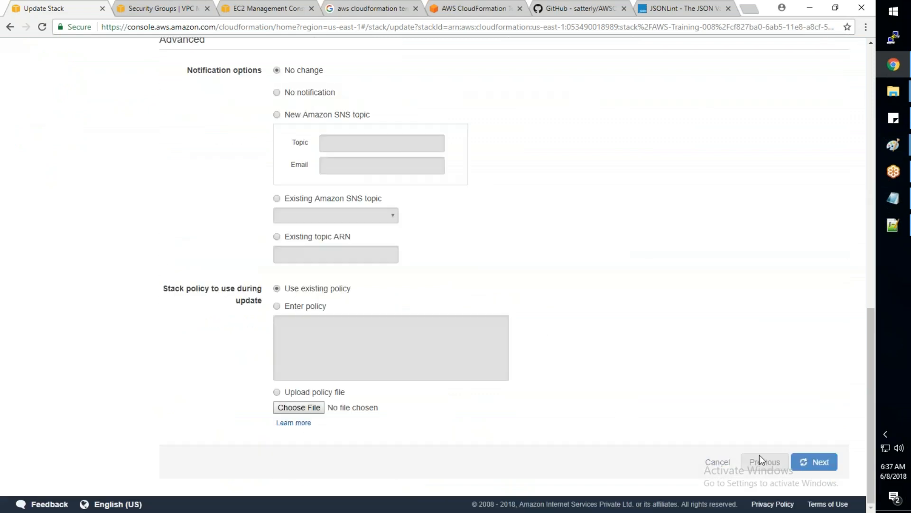
click(814, 461)
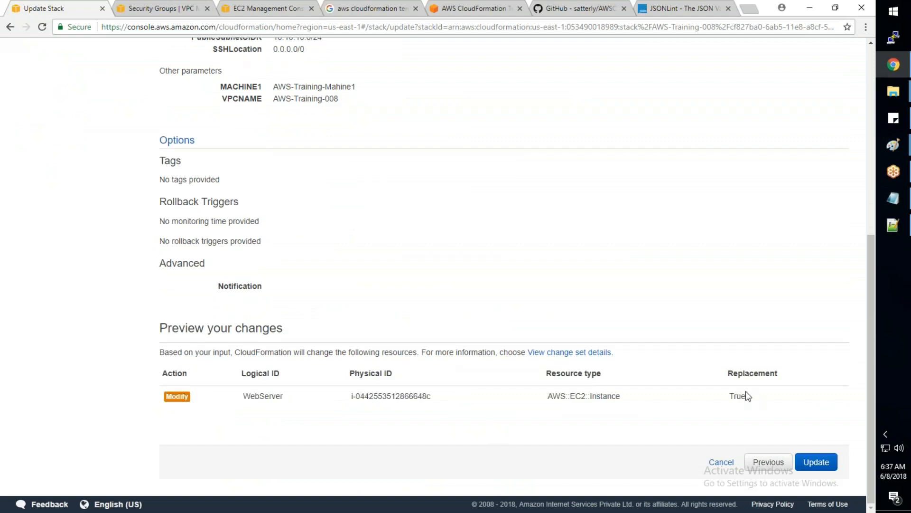
drag(777, 373, 729, 397)
click(717, 430)
drag(745, 398, 731, 397)
- Restore the WebServer KeyName to "SP-Key" in AWS_Basic_Infra.json and save the file
click(900, 232)
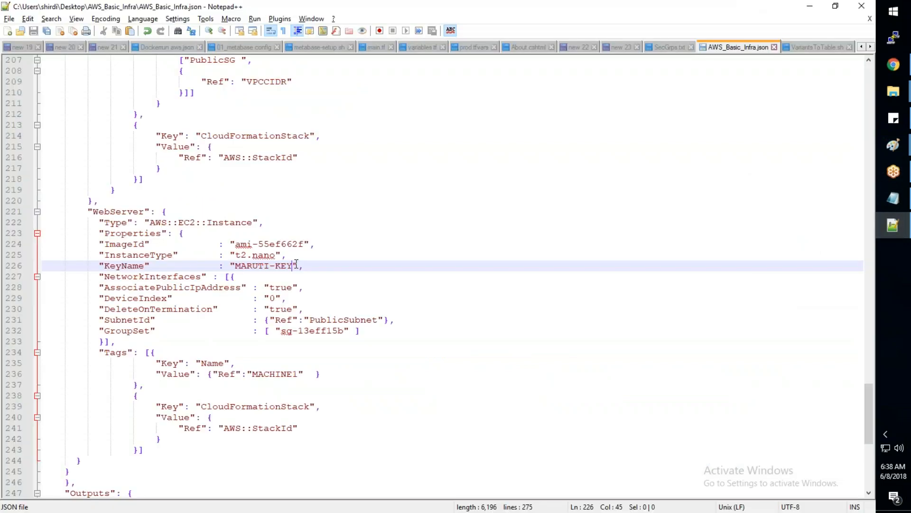
key(BackSpace)
key(BackSpace)
key(BackSpace)
key(BackSpace)
key(BackSpace)
key(BackSpace)
key(BackSpace)
key(BackSpace)
key(BackSpace)
key(BackSpace)
text(SP-Key)
- Clear the security group filter in the VPC console and copy the group ID of TATA_Allow_All_SG
key(alt+Tab)
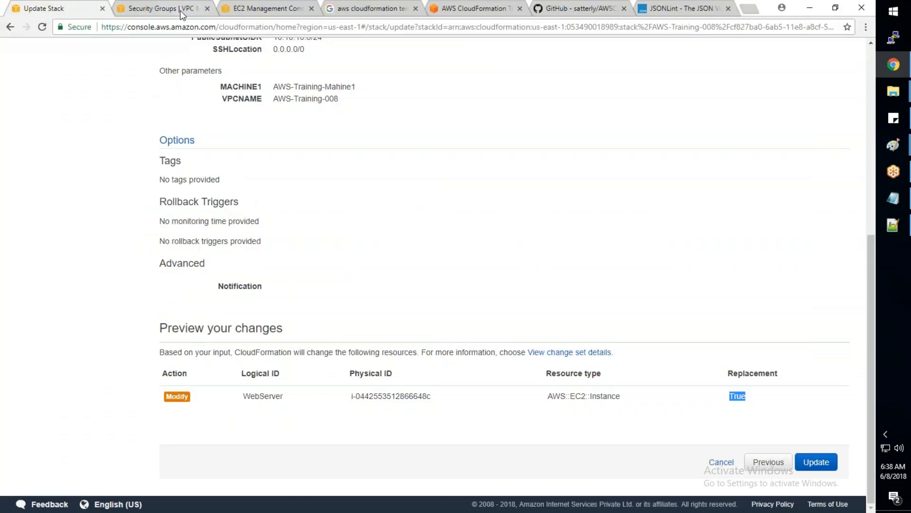
click(180, 13)
scroll(351, 217, down, 1)
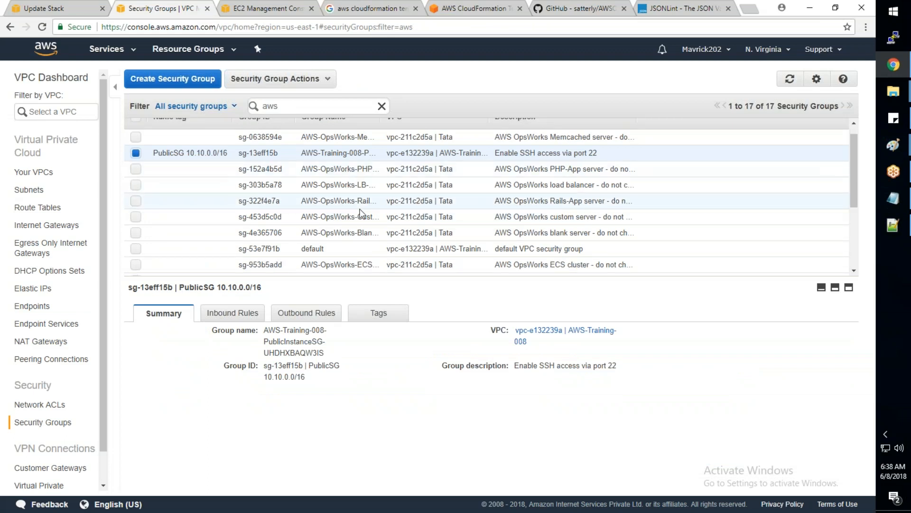
scroll(362, 214, down, 3)
scroll(377, 141, up, 4)
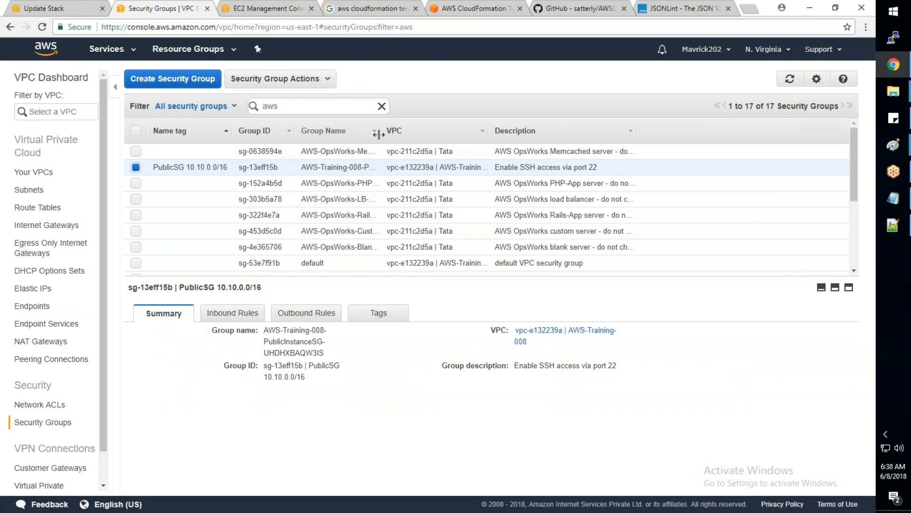
double_click(287, 105)
key(BackSpace)
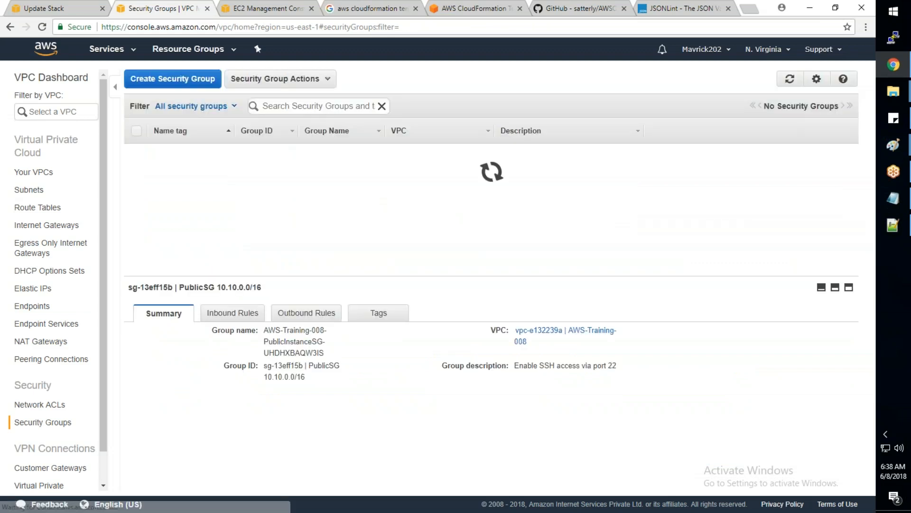
click(295, 263)
drag(308, 342, 266, 344)
key(ctrl+c)
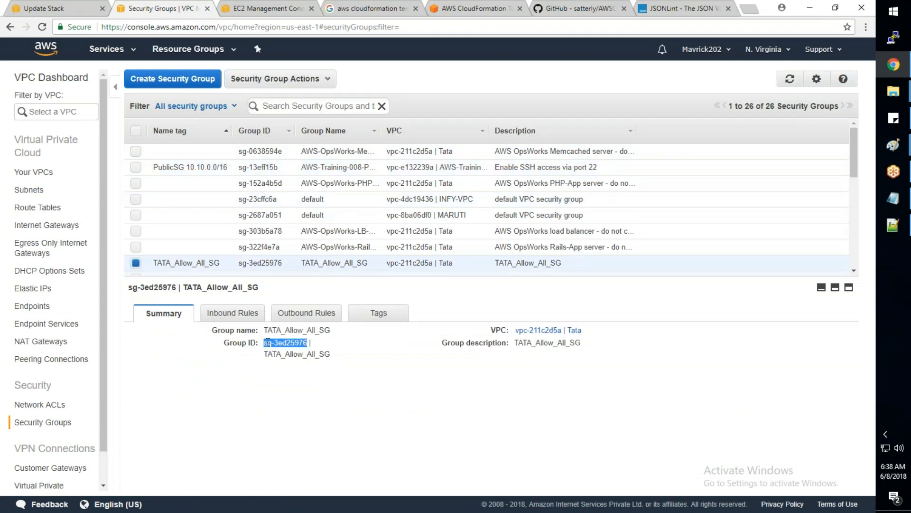
- Replace the WebServer GroupSet security group with "sg-3ed25976" in AWS_Basic_Infra.json and save the file
key(alt+Tab)
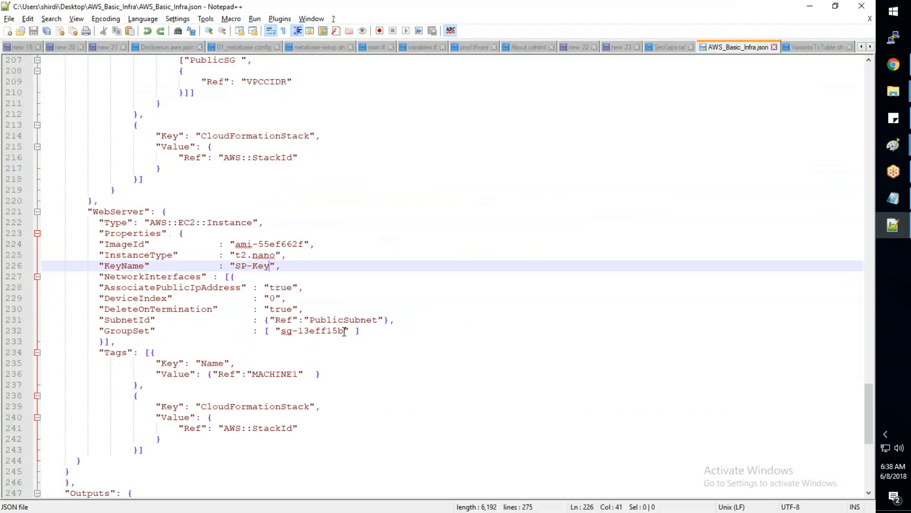
drag(343, 331, 281, 331)
key(ctrl+v)
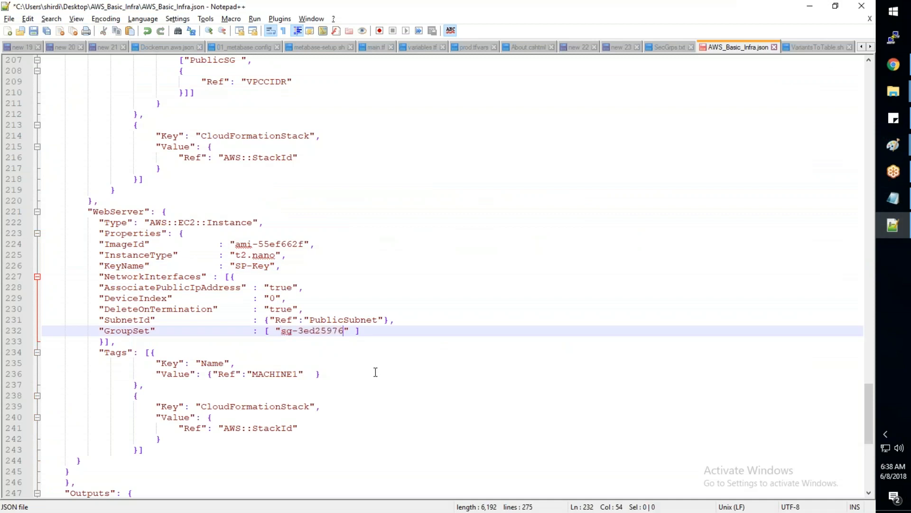
key(ctrl+s)
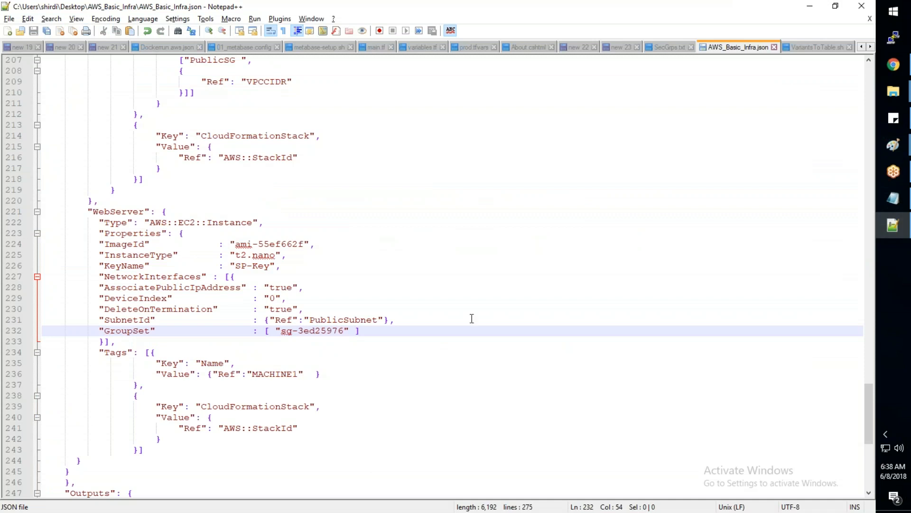
- Cancel the pending stack update and start a fresh update of the AWS-Training-008 CloudFormation stack
mouse_move(893, 65)
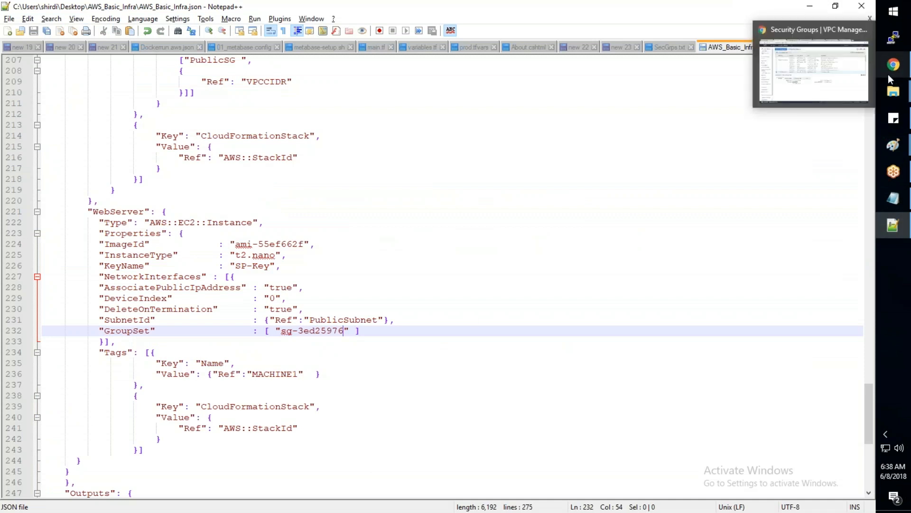
mouse_move(777, 92)
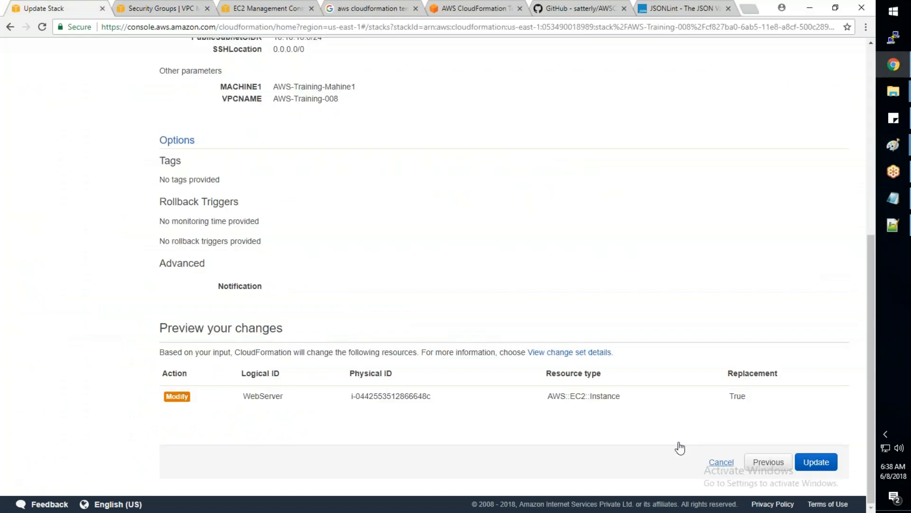
click(816, 462)
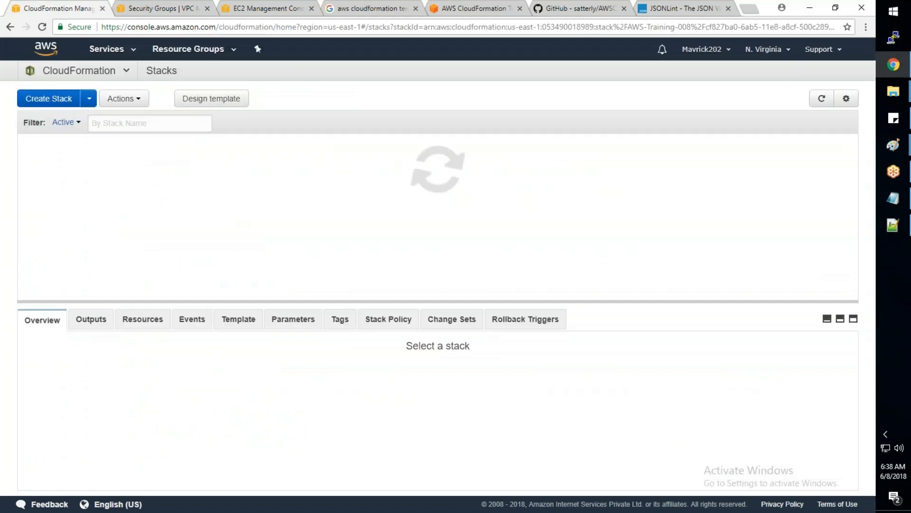
click(124, 98)
click(137, 137)
key(alt+Tab)
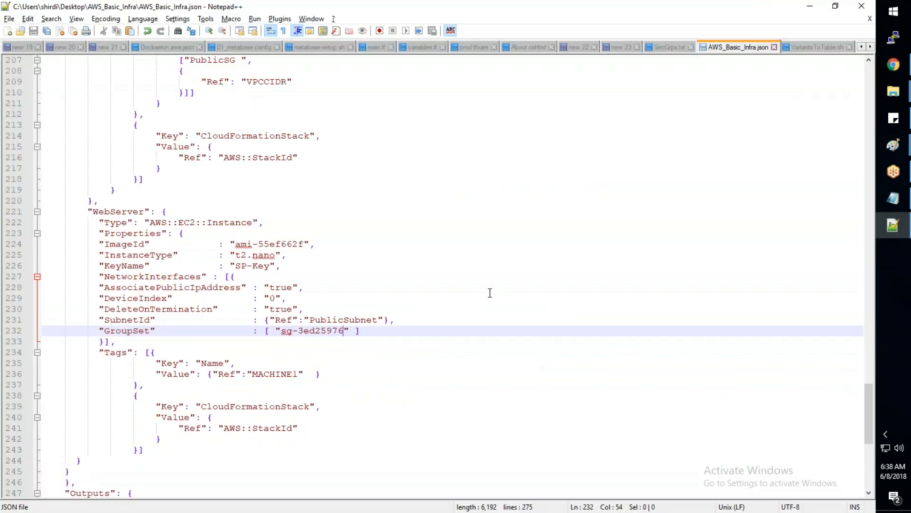
key(alt+Tab)
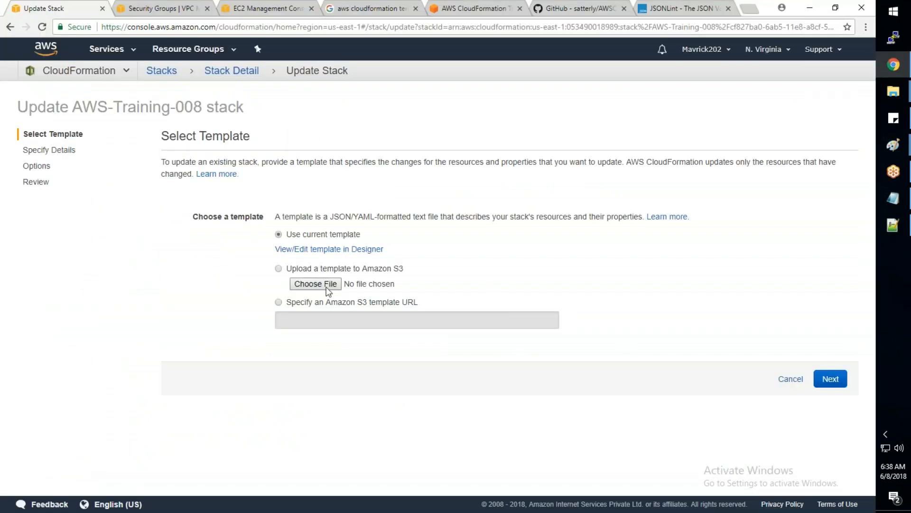
- Upload the saved AWS_Basic_Infra.json as the stack's template and continue to the stack details
click(315, 271)
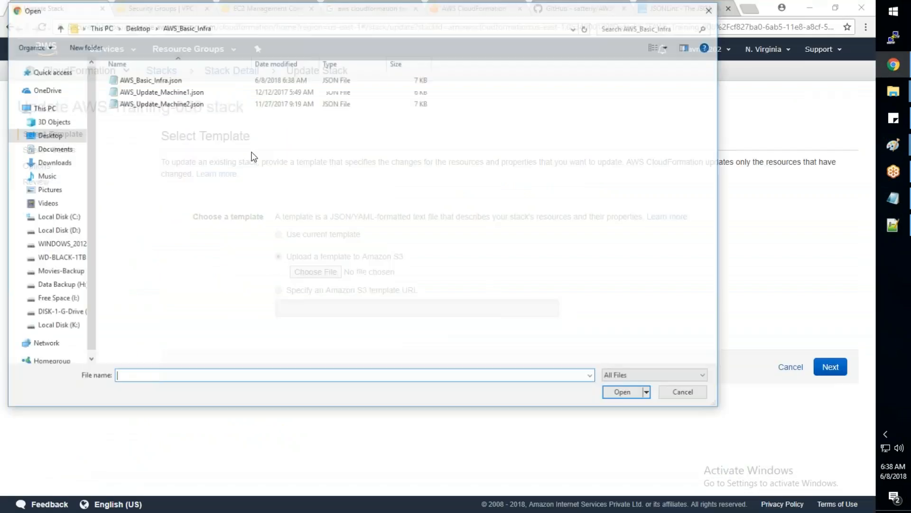
click(148, 78)
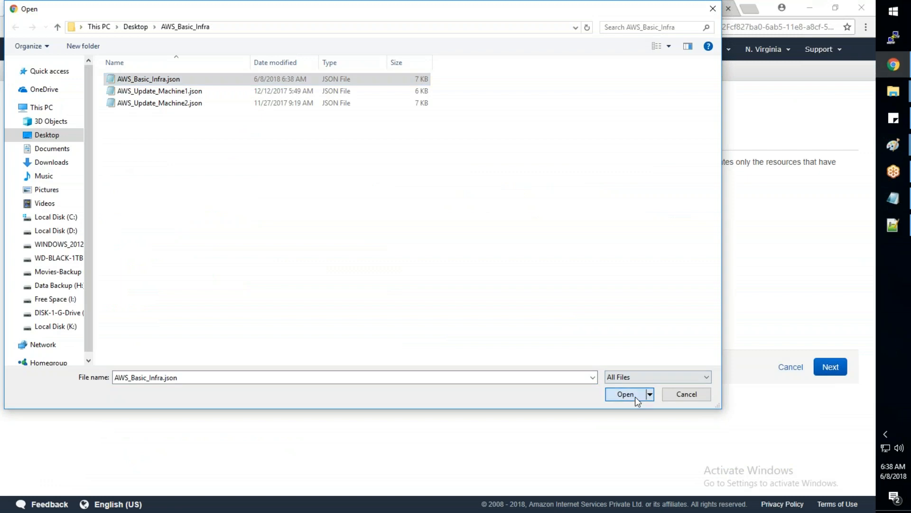
click(636, 397)
click(832, 368)
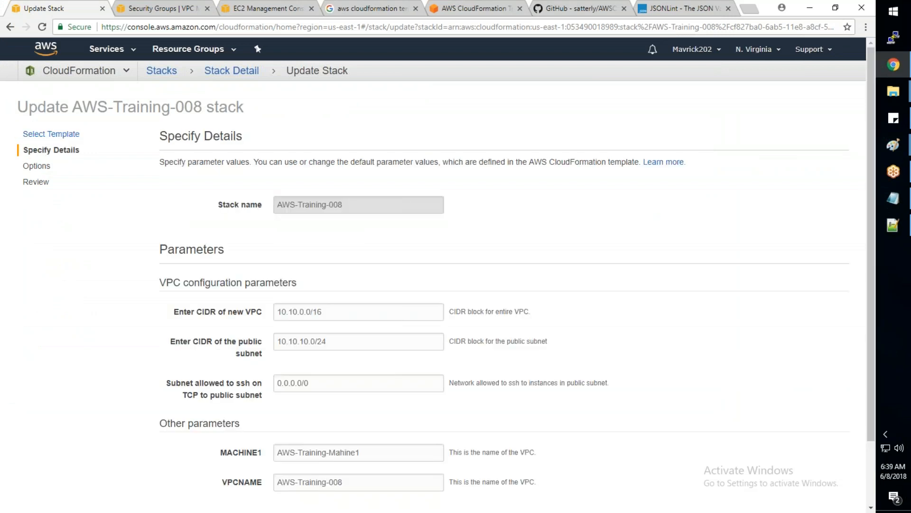
- Keep the stack parameters and options unchanged and proceed to the change preview on the review page
scroll(433, 275, down, 1)
scroll(432, 275, down, 2)
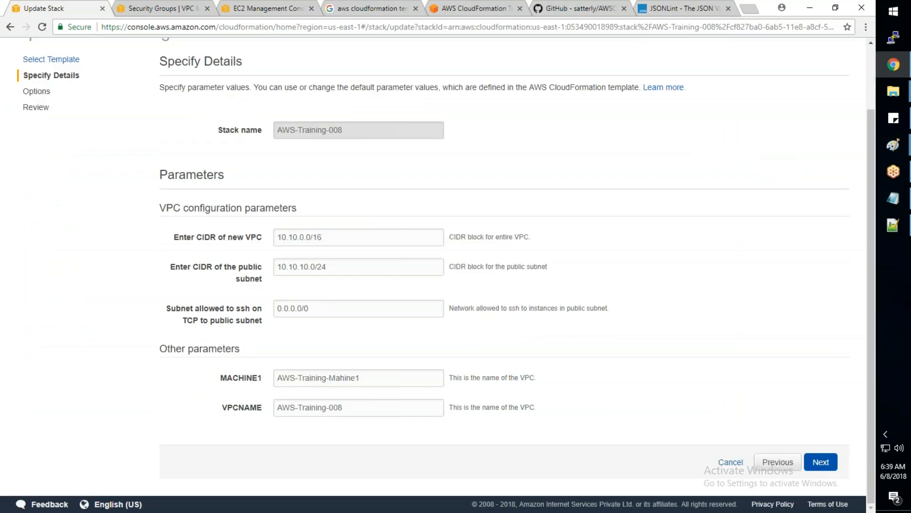
click(819, 459)
scroll(819, 455, down, 10)
click(815, 458)
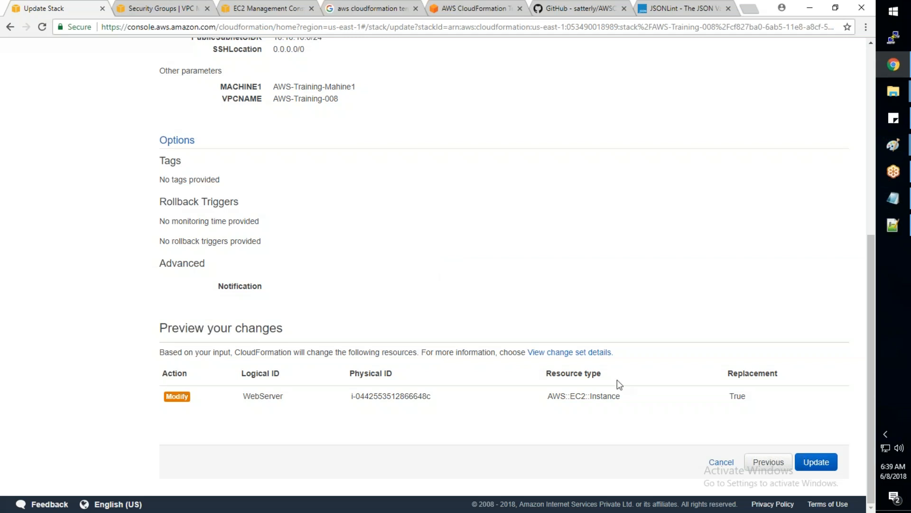
- Open the change set details and examine its input, template and the change details for the WebServer resource
click(587, 354)
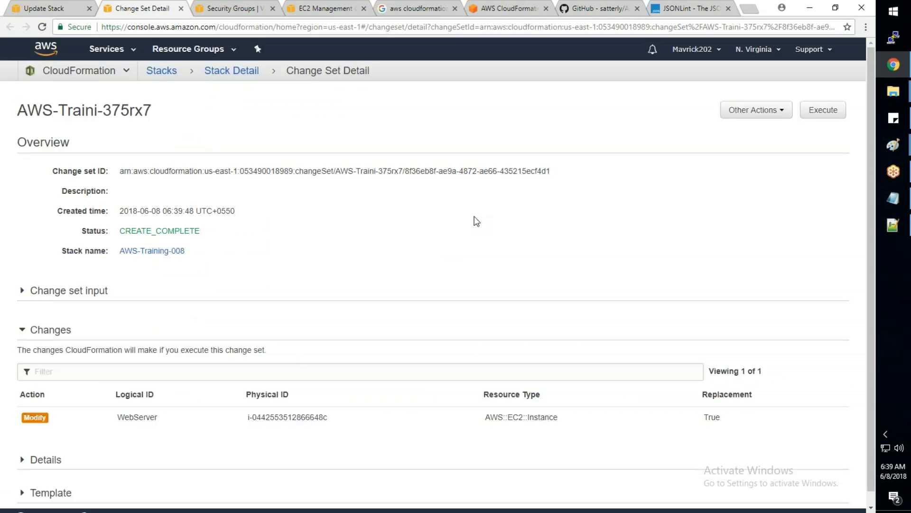
scroll(475, 219, down, 1)
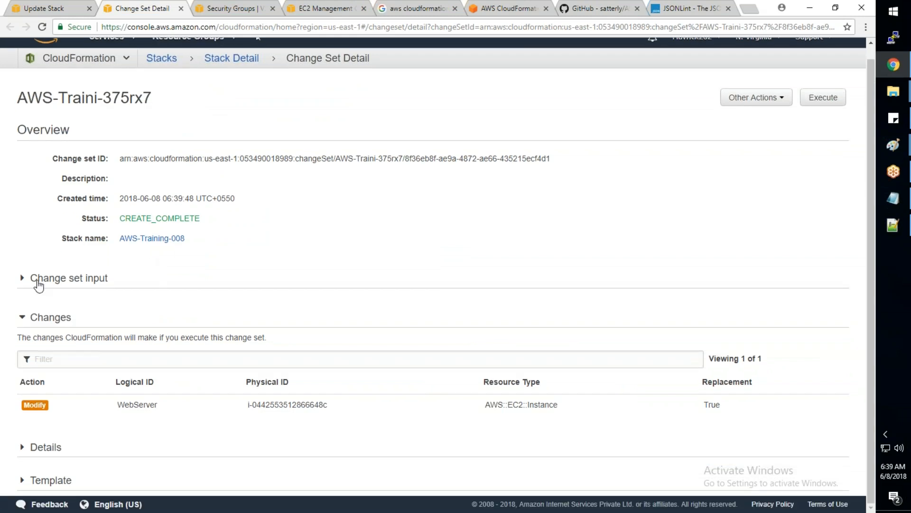
click(29, 282)
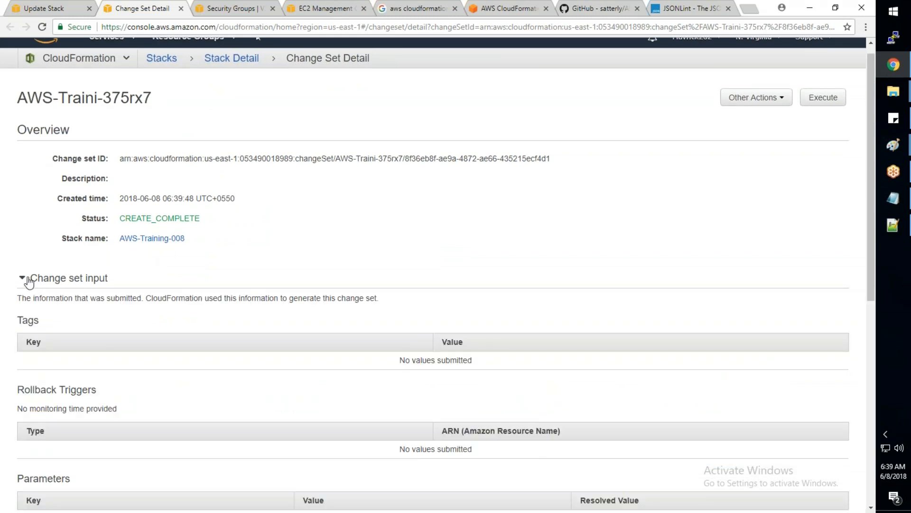
click(29, 282)
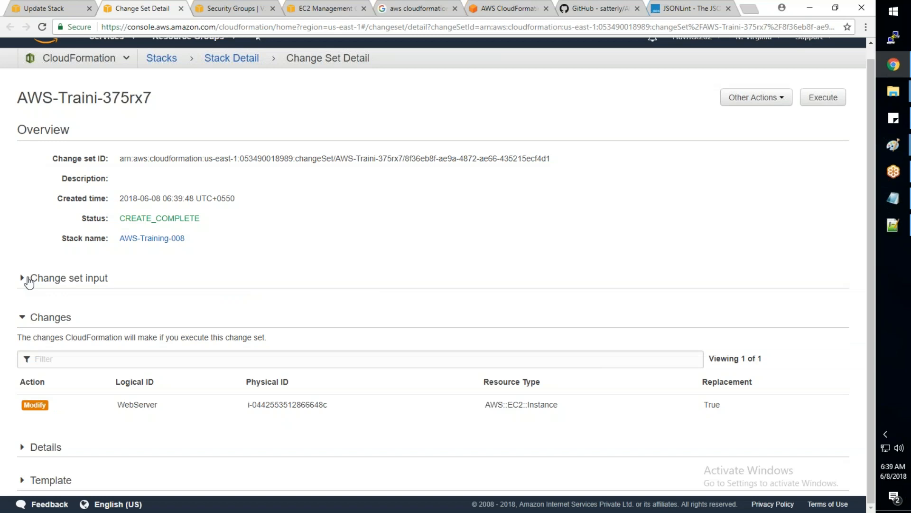
click(21, 482)
scroll(22, 482, down, 1)
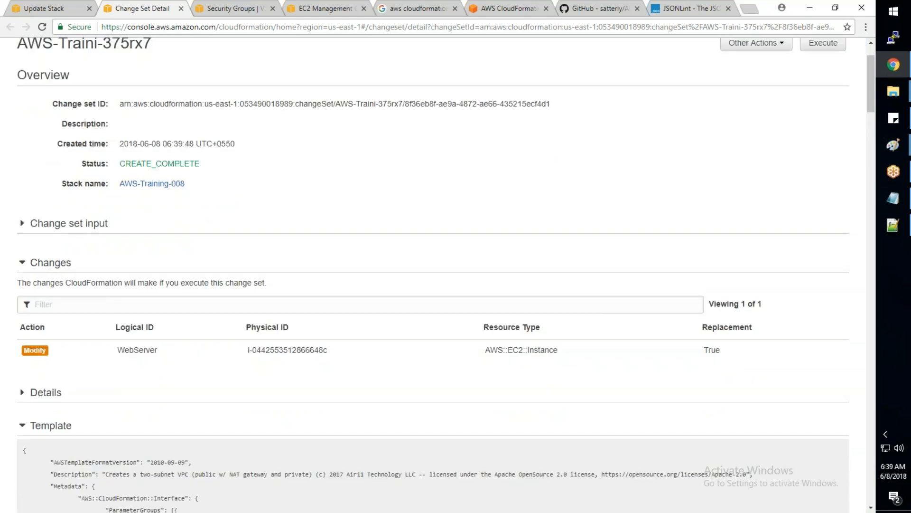
scroll(65, 380, down, 5)
scroll(65, 379, up, 5)
click(46, 392)
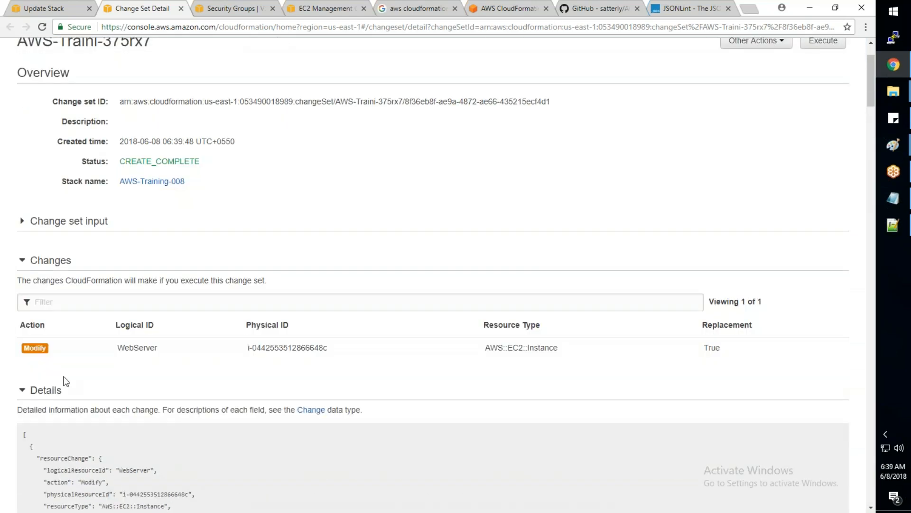
scroll(65, 380, down, 1)
scroll(66, 382, down, 5)
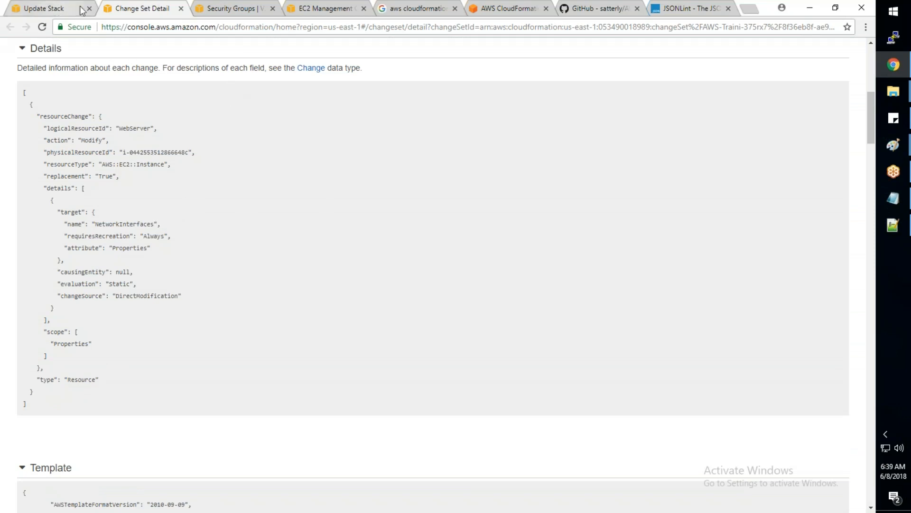
- Start launching a new EC2 instance, choosing an Amazon Machine Image and the t2.nano instance type
click(310, 10)
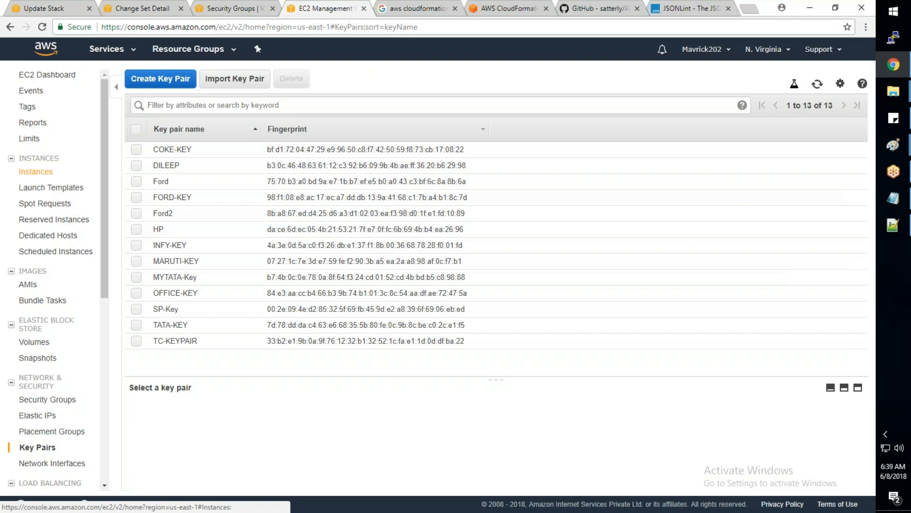
click(36, 171)
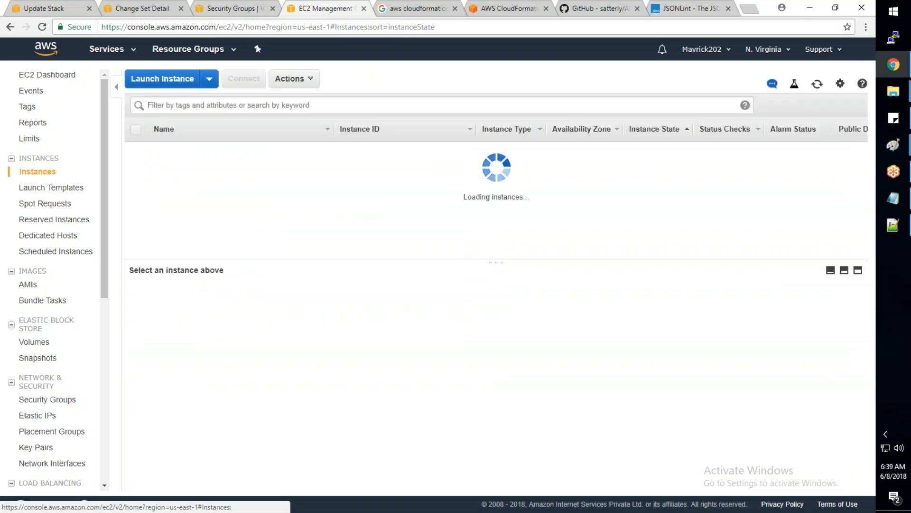
click(175, 87)
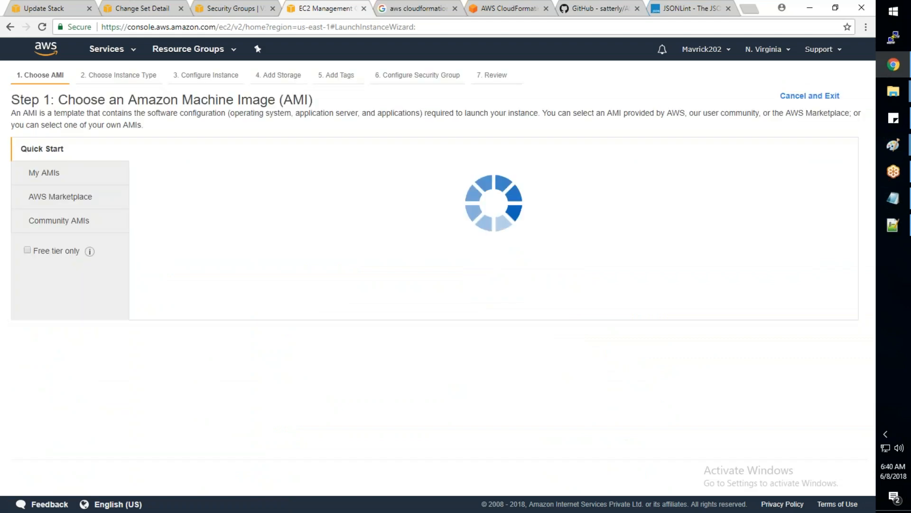
click(801, 180)
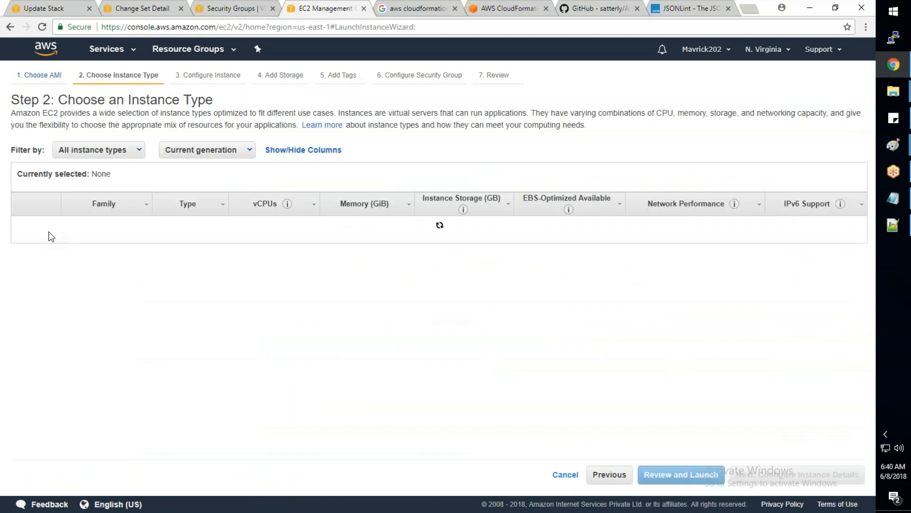
click(22, 227)
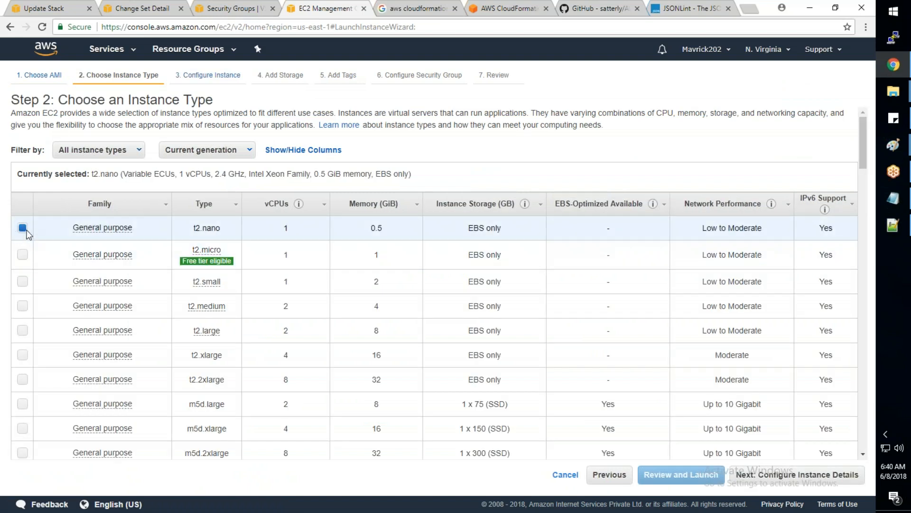
mouse_move(207, 261)
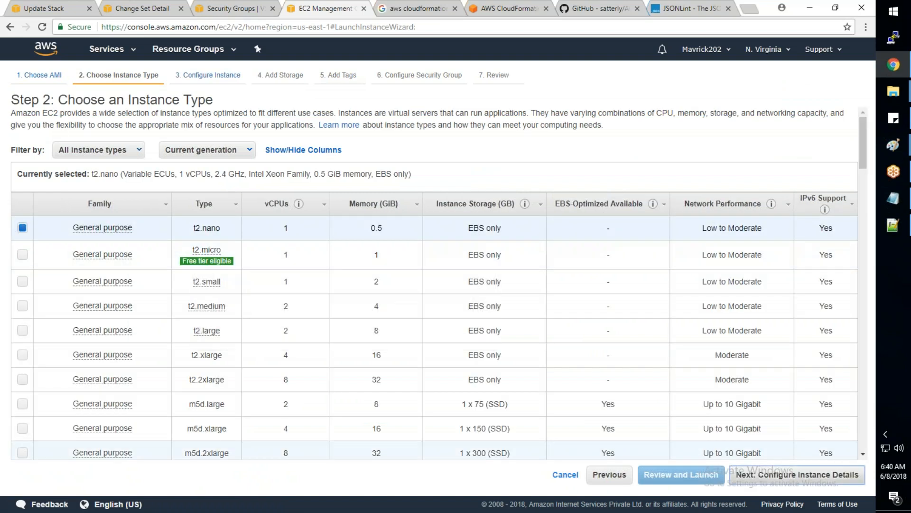
click(797, 474)
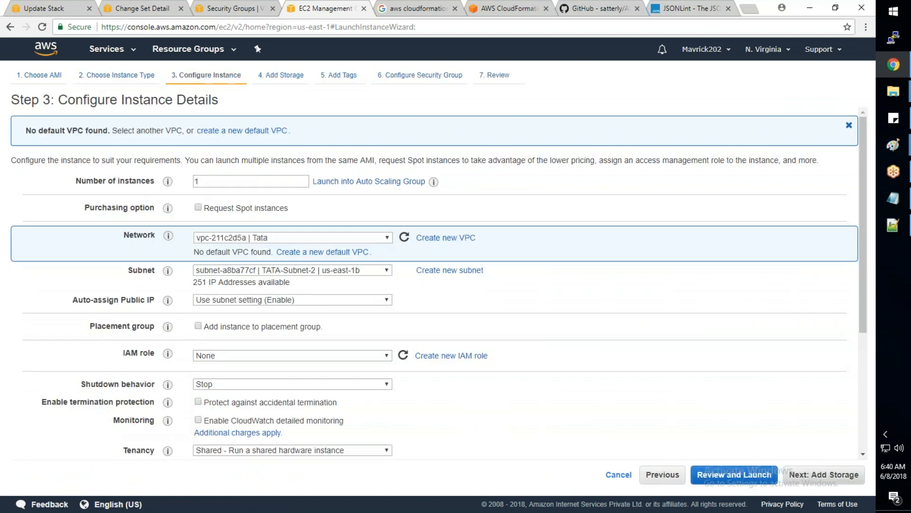
- Set the new instance's network to the AWS-Training-008 VPC and continue past the storage and tag settings
click(285, 237)
click(285, 258)
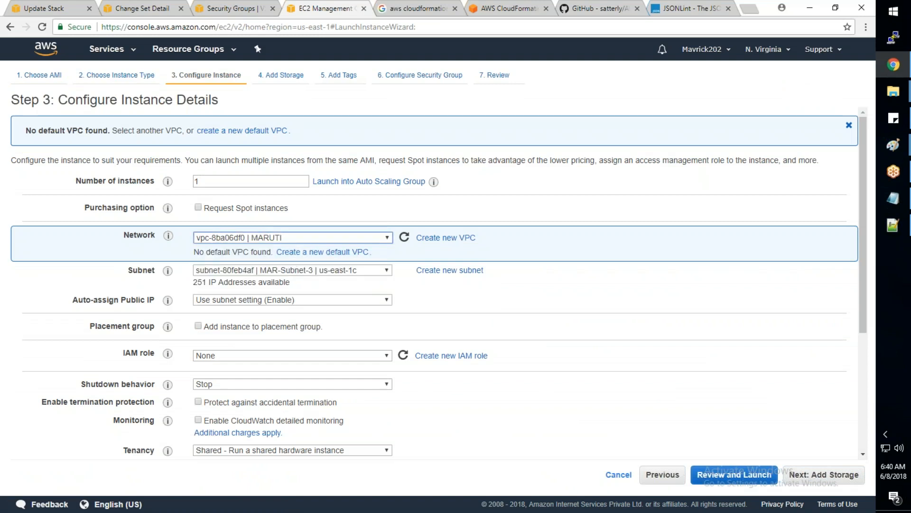
click(285, 237)
click(281, 289)
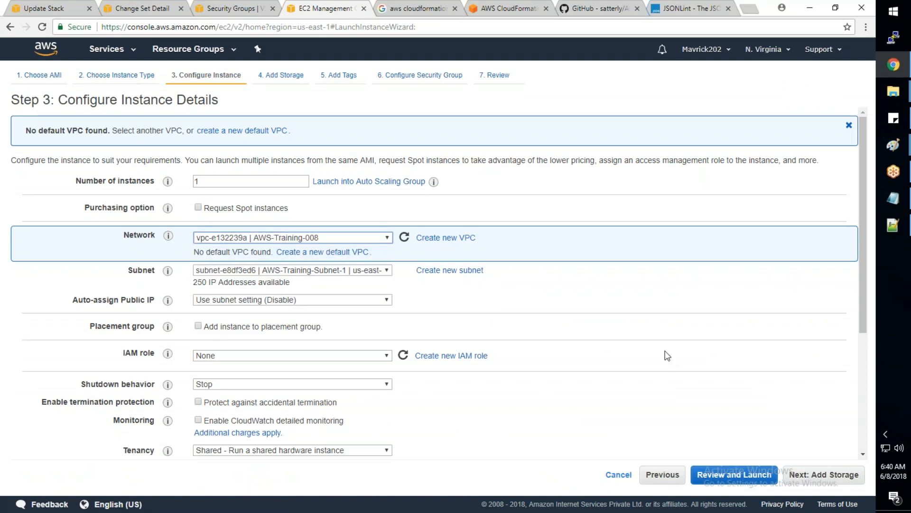
click(810, 474)
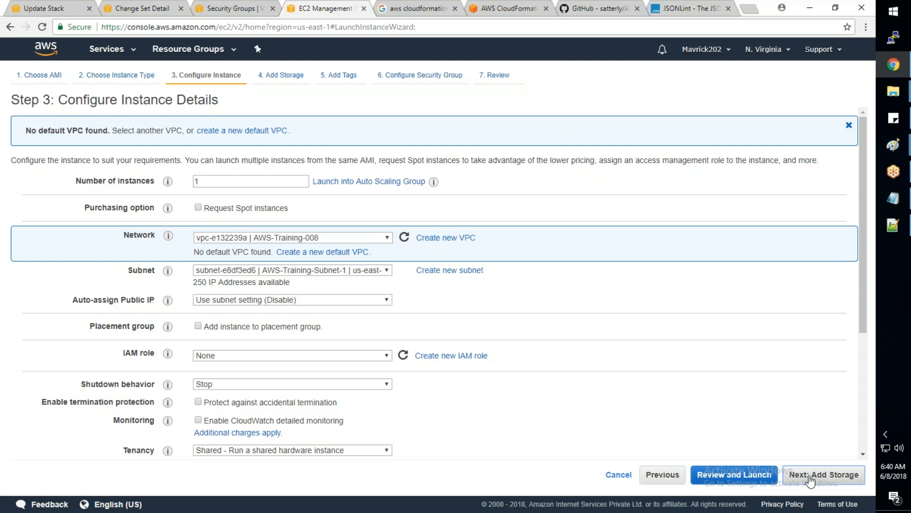
click(823, 474)
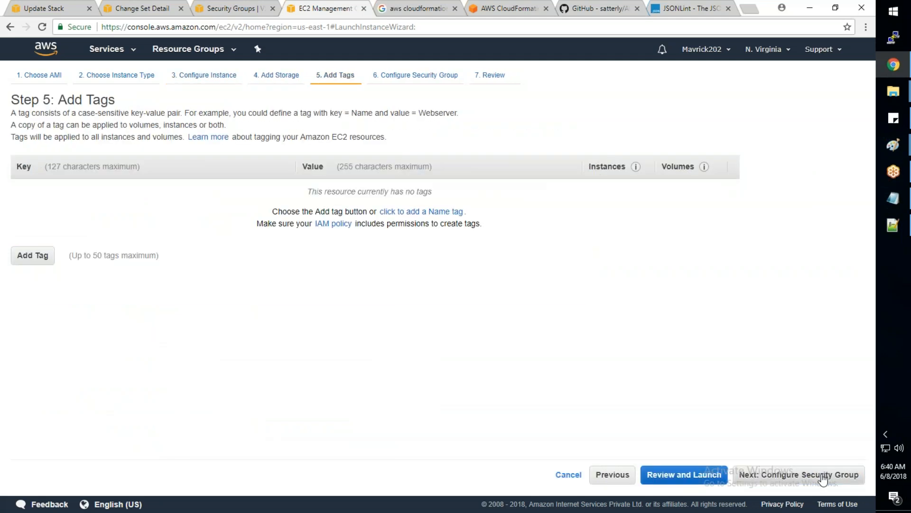
- List the existing security groups for the VPC, compare them with the template's GroupSet value, and cancel the instance launch
click(826, 475)
click(185, 158)
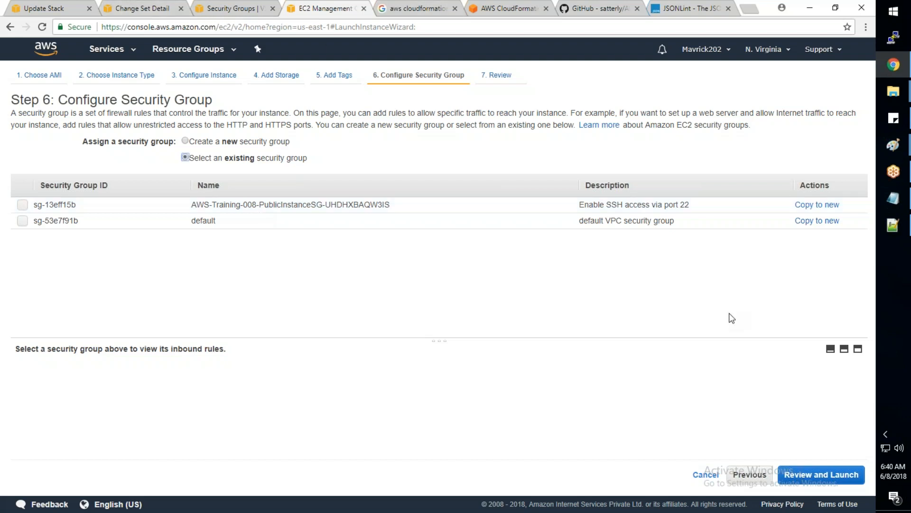
key(alt+Tab)
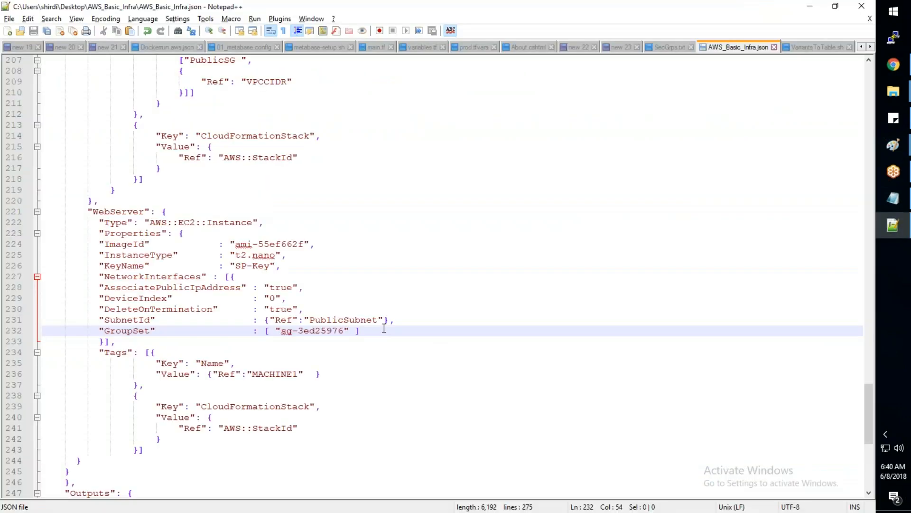
key(alt+Tab)
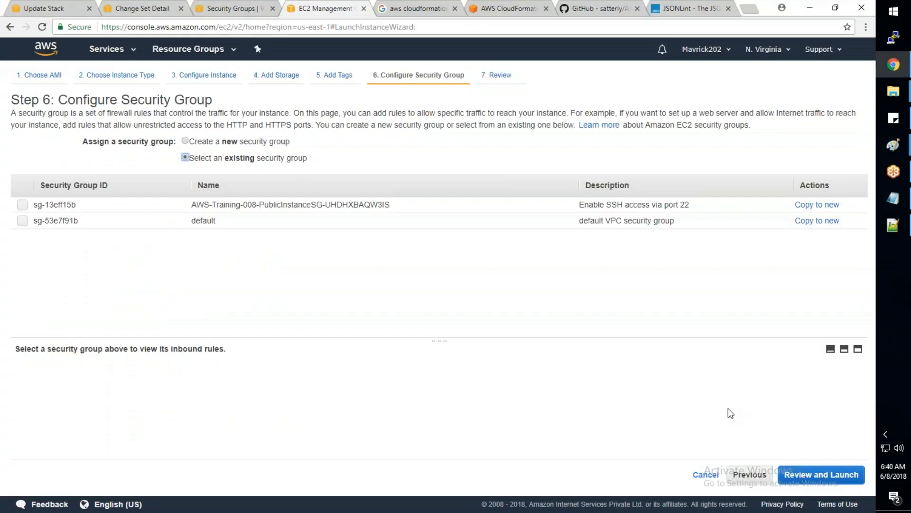
click(707, 474)
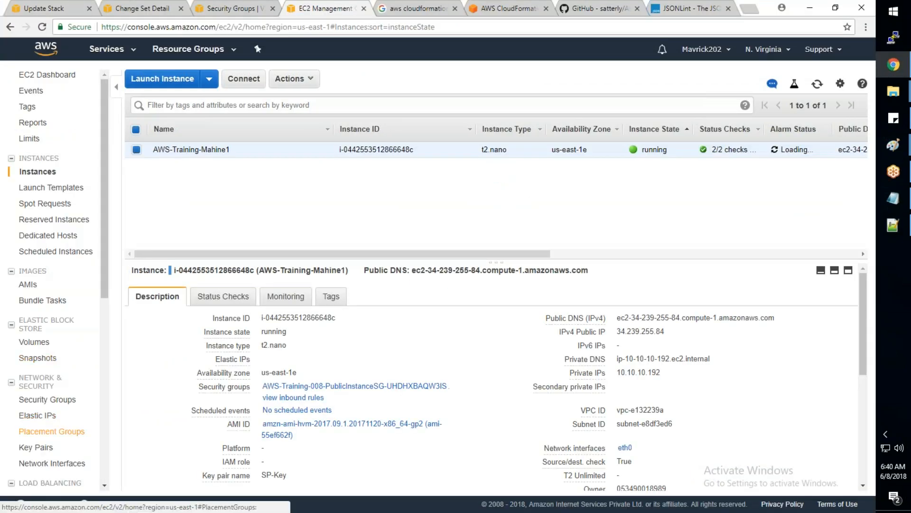
- Undo the latest WebServer GroupSet edit in AWS_Basic_Infra.json and save the file
scroll(36, 447, down, 5)
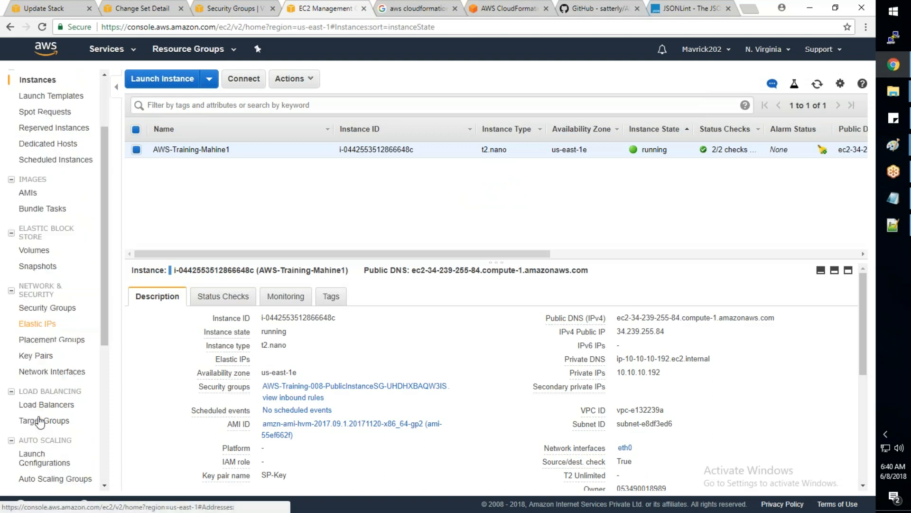
click(893, 225)
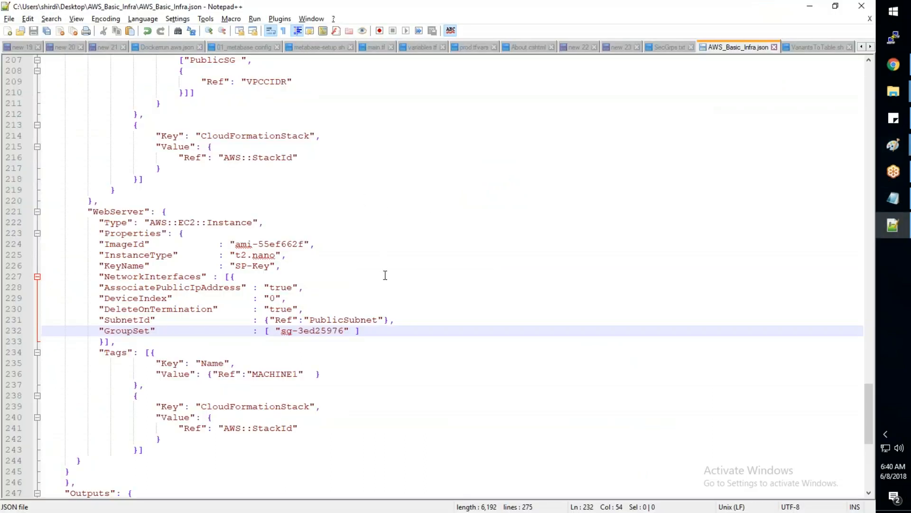
key(ctrl+z)
key(ctrl+s)
scroll(388, 272, up, 5)
scroll(388, 272, up, 20)
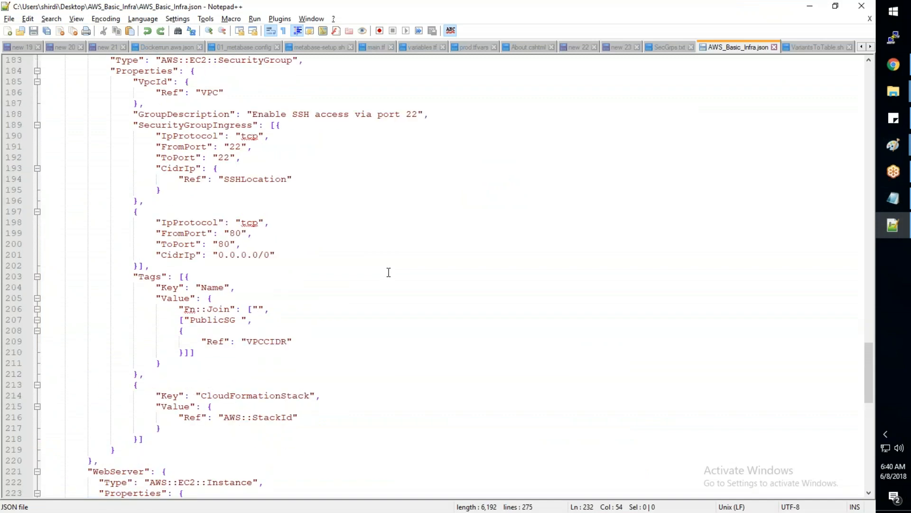
scroll(390, 270, up, 7)
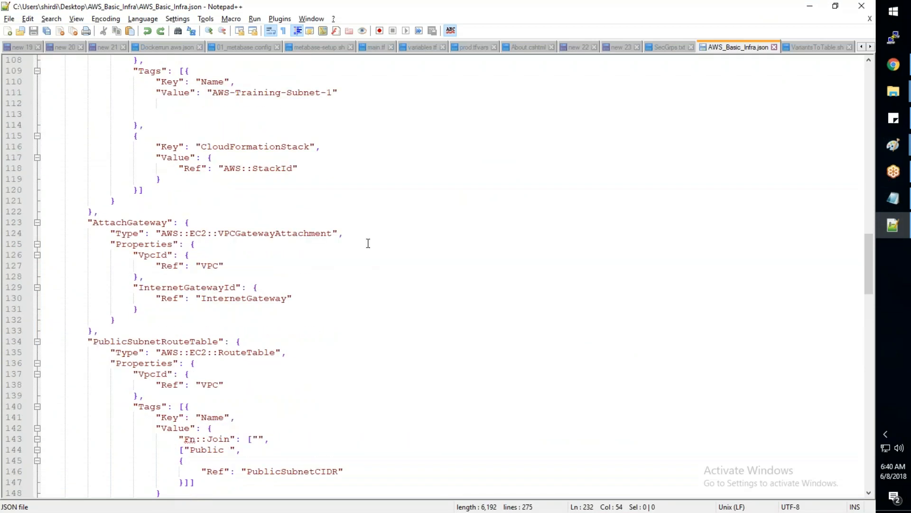
scroll(375, 252, down, 2)
scroll(368, 243, up, 4)
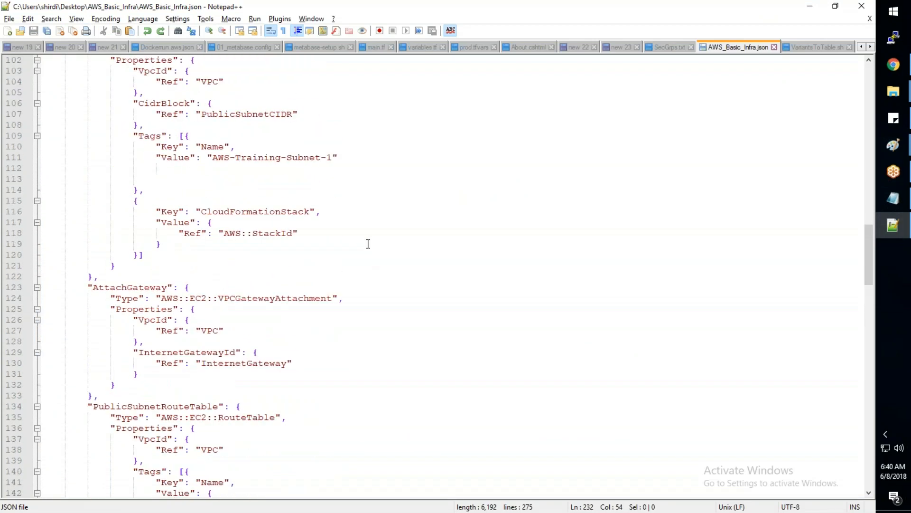
key(alt+Tab)
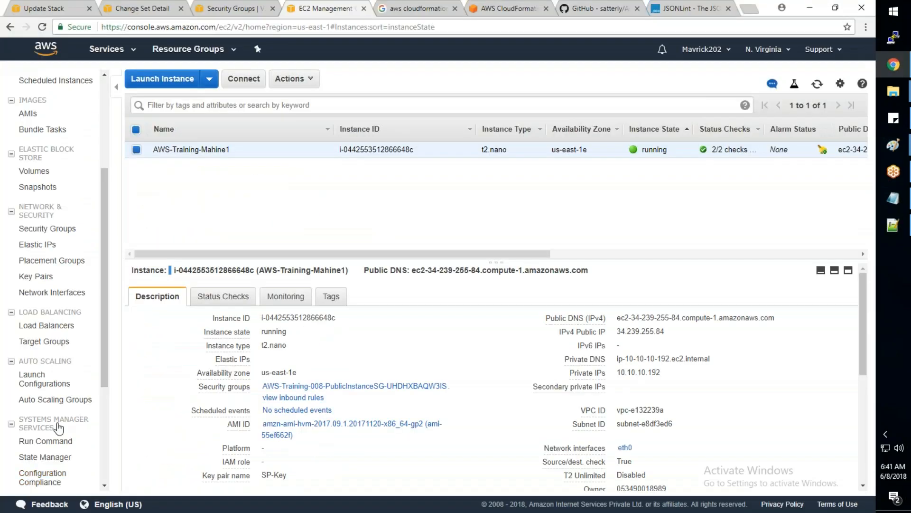
scroll(61, 413, down, 3)
scroll(58, 425, down, 1)
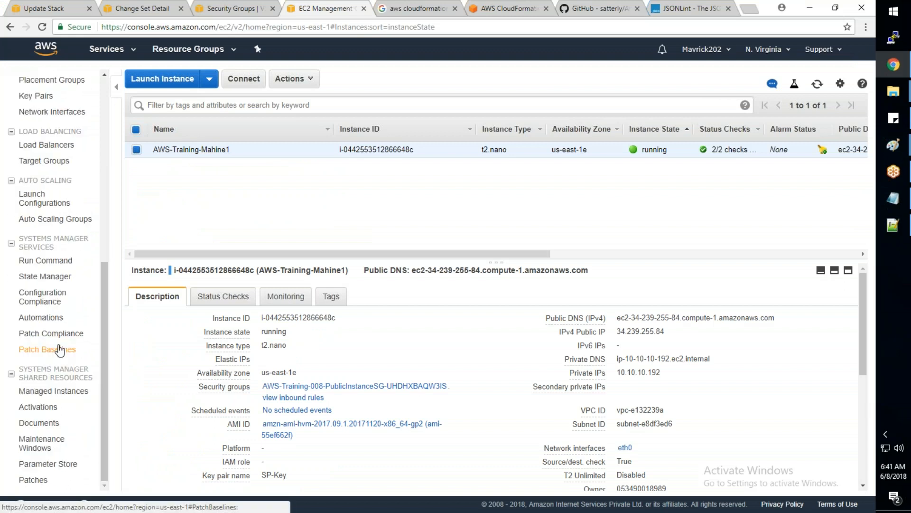
scroll(60, 350, up, 3)
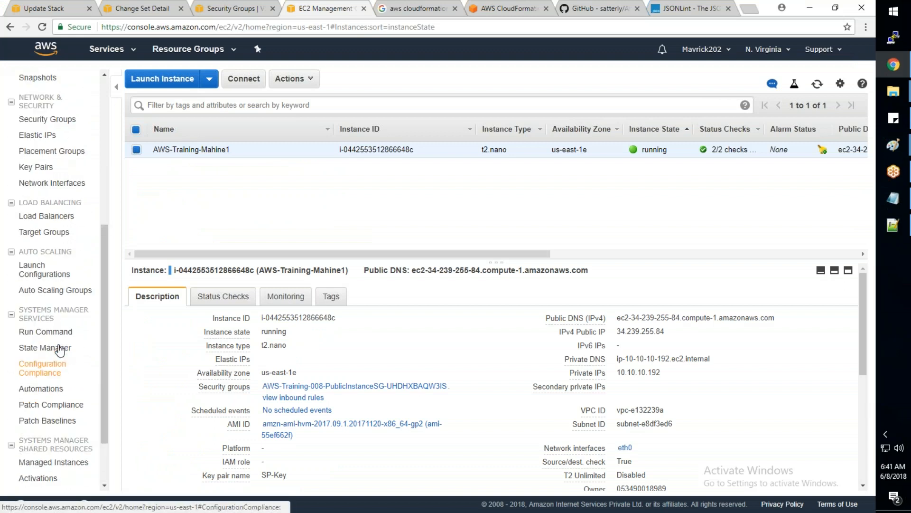
- Start a new security group in the AWS-Training-008 VPC with Allow_All as its name tag and group name
click(227, 9)
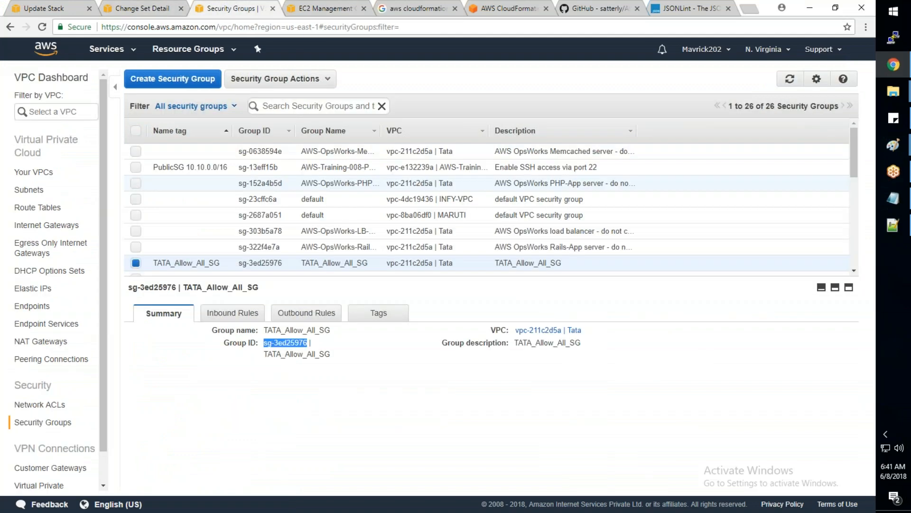
click(182, 76)
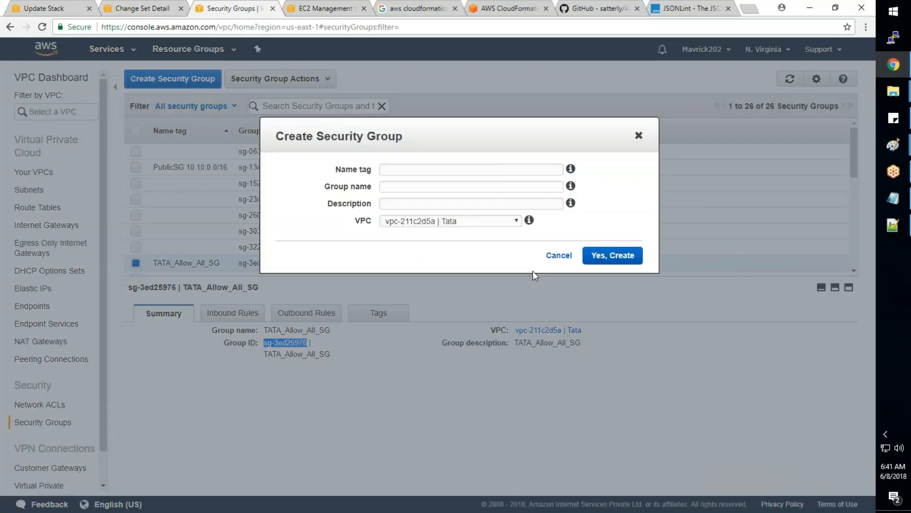
click(515, 221)
click(428, 270)
click(394, 170)
text(Allow_All)
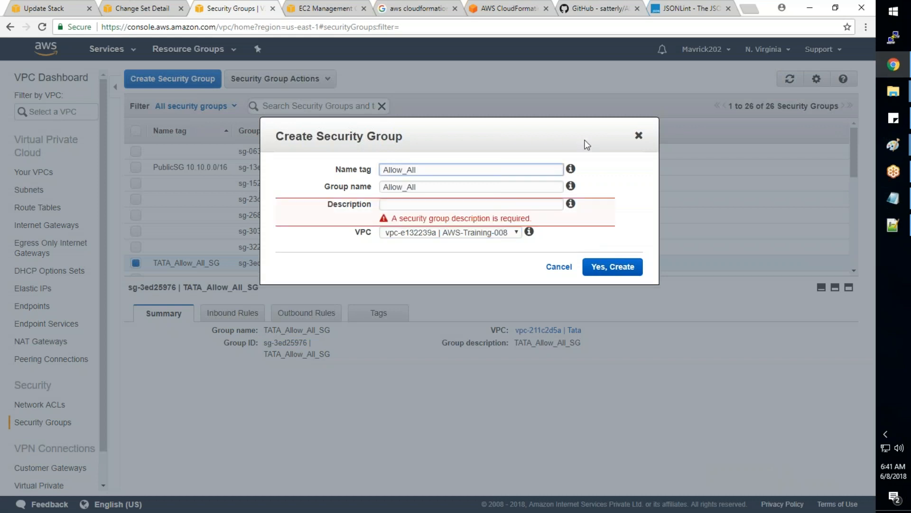
- Set the new security group's description to Allow_All and create the group
key(ctrl+a)
click(423, 207)
text(sg-3ed25976)
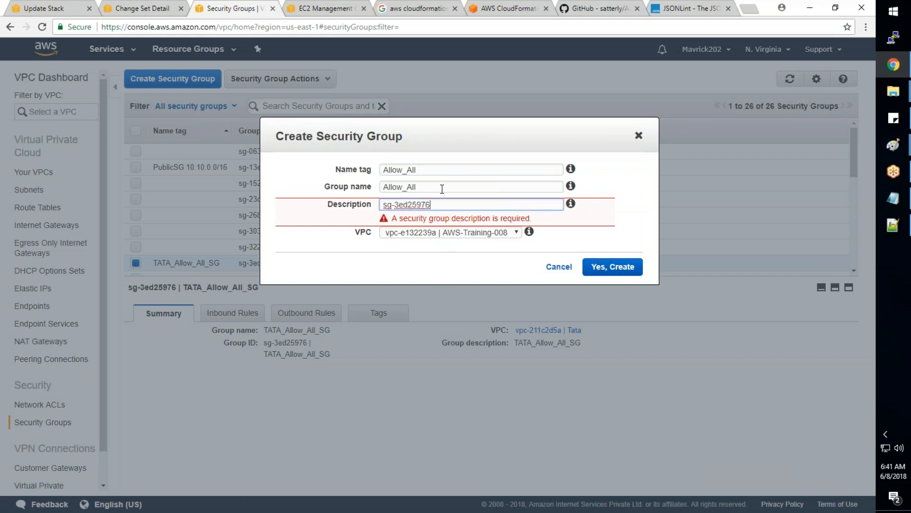
drag(442, 188, 347, 183)
key(ctrl+c)
click(408, 208)
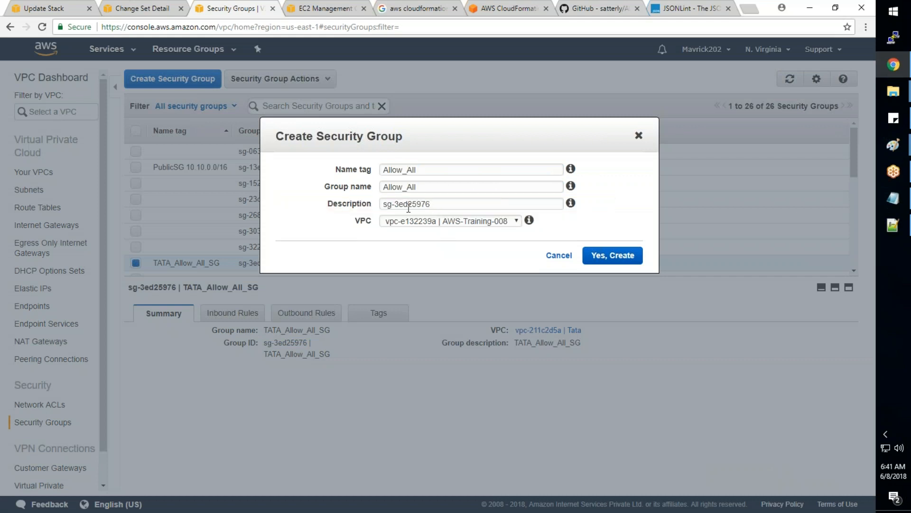
drag(441, 204, 382, 204)
key(ctrl+v)
click(617, 262)
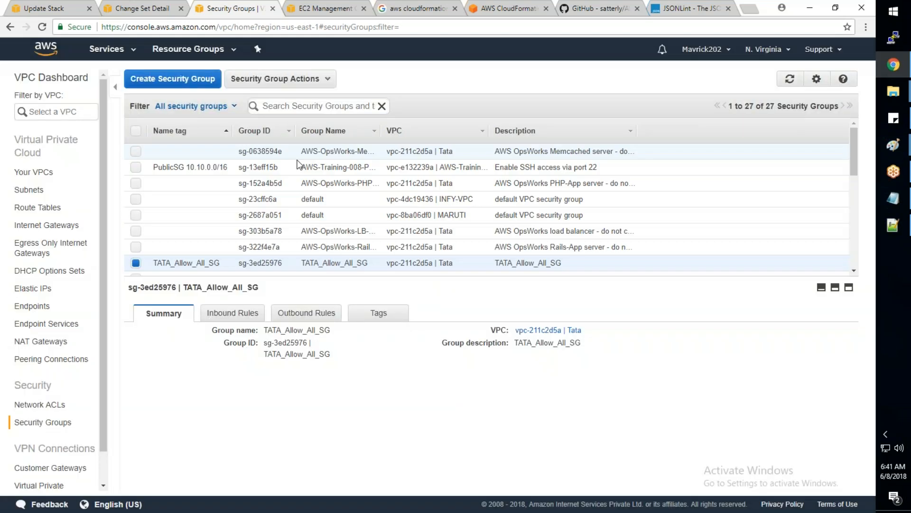
- Filter the security groups by Allow_All and select the one belonging to the AWS-Training-008 VPC
click(291, 106)
key(ctrl+v)
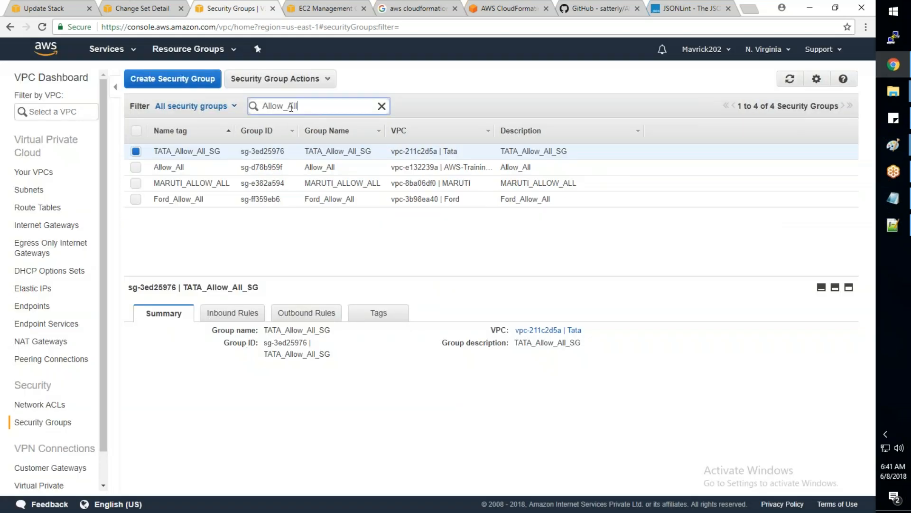
click(354, 171)
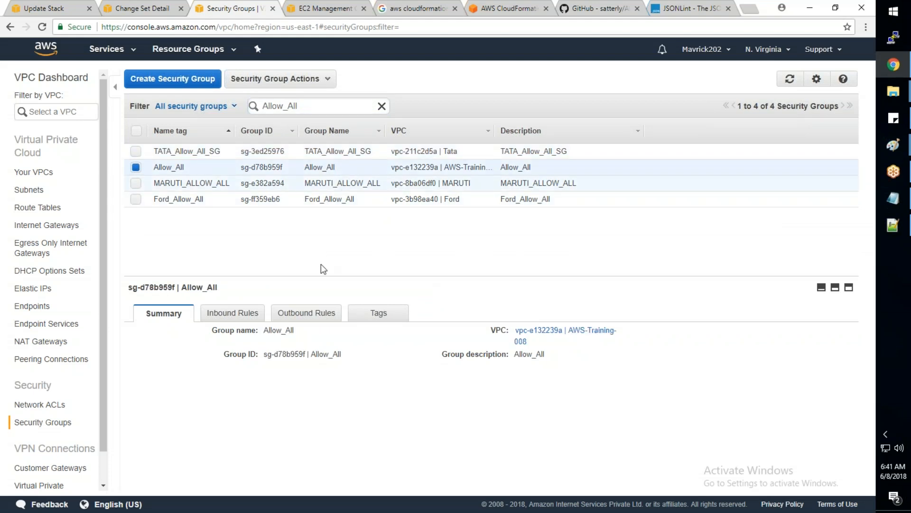
- Add an inbound rule to the Allow_All group permitting ALL Traffic from source 0.0.0.0/0 and save it
click(238, 314)
click(144, 333)
click(180, 374)
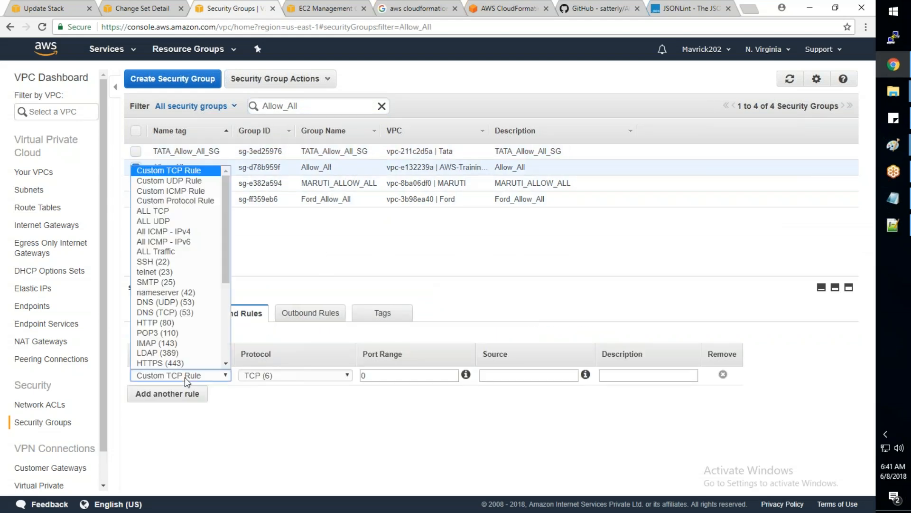
click(185, 252)
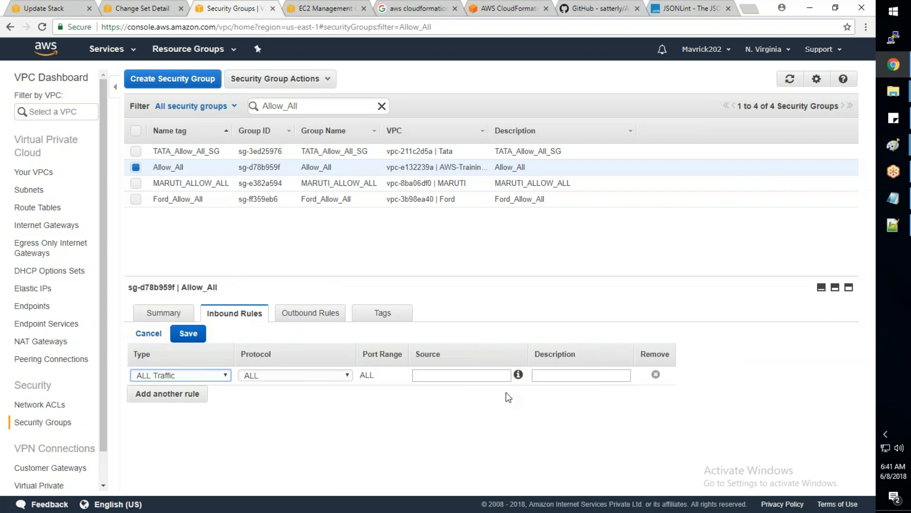
click(461, 375)
text(0.0.0.0/0)
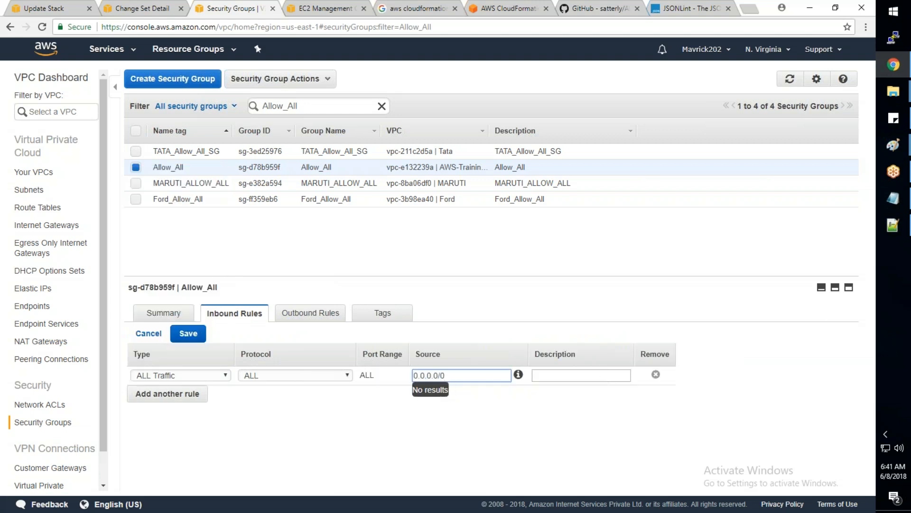
key(Tab)
click(203, 333)
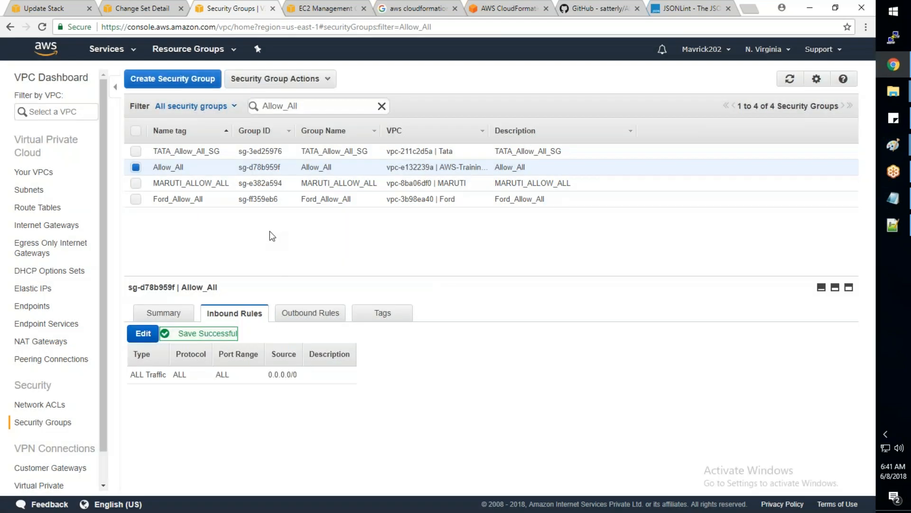
- Copy the Allow_All group ID, replace the WebServer GroupSet value in AWS_Basic_Infra.json with sg-d78b959f, and save the file
drag(280, 167, 237, 167)
key(ctrl+c)
click(893, 227)
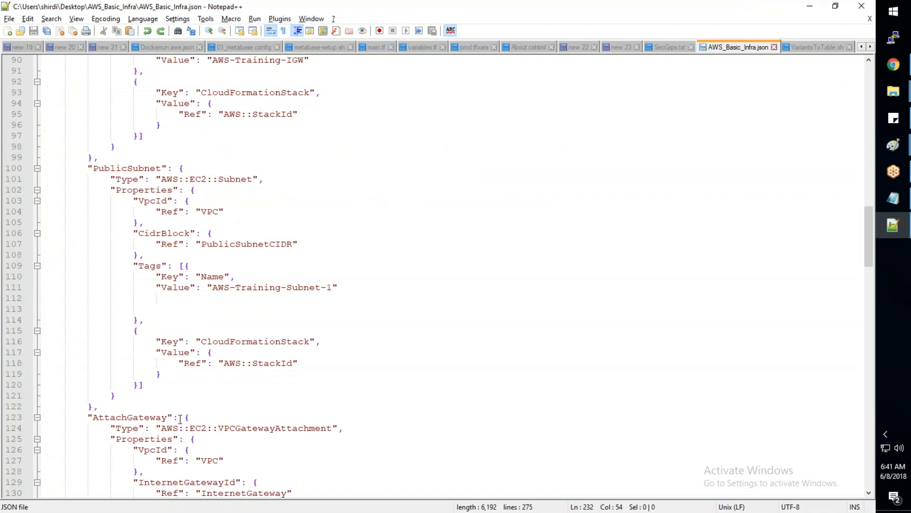
scroll(180, 419, down, 13)
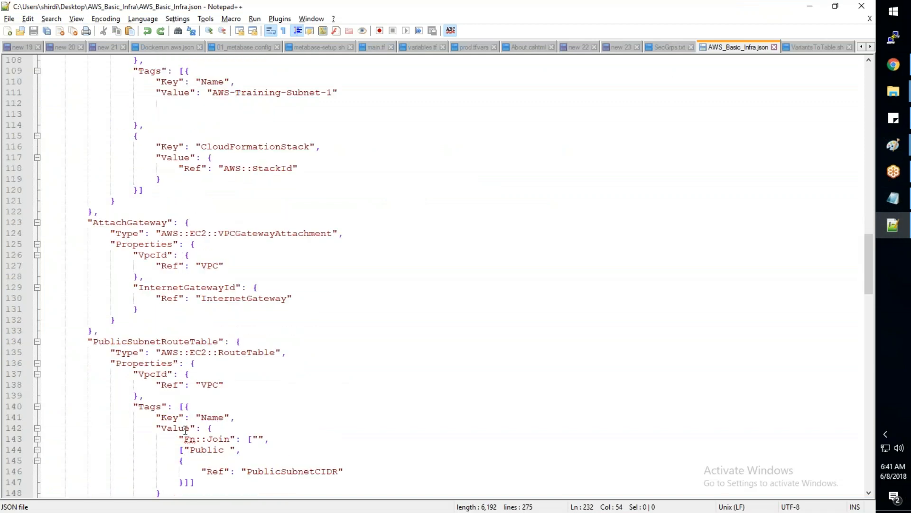
scroll(194, 442, down, 20)
drag(344, 298, 281, 298)
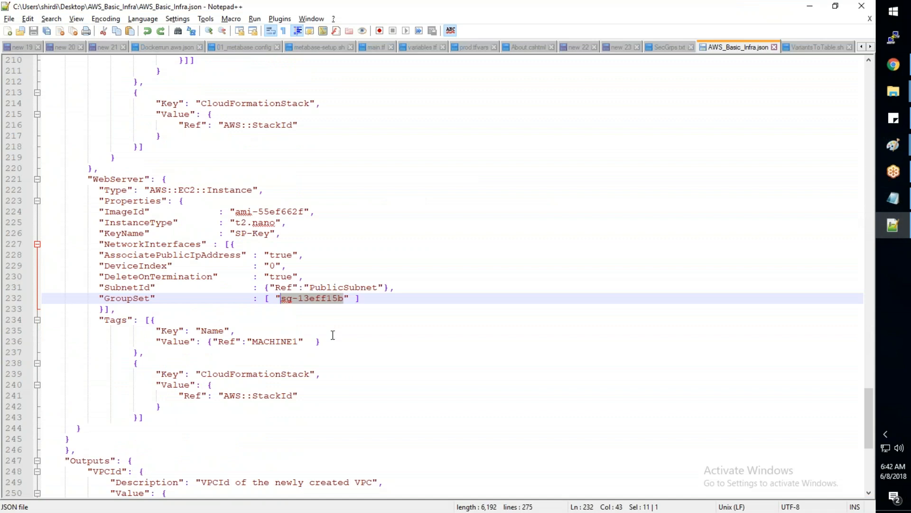
key(ctrl+v)
key(ctrl+s)
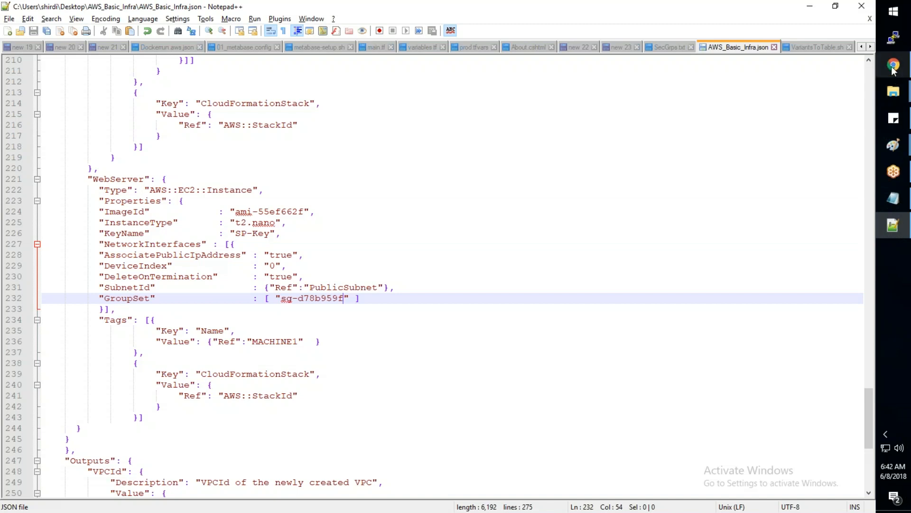
- Return to the AWS-Training-008 stack update in the browser and cancel it
mouse_move(892, 68)
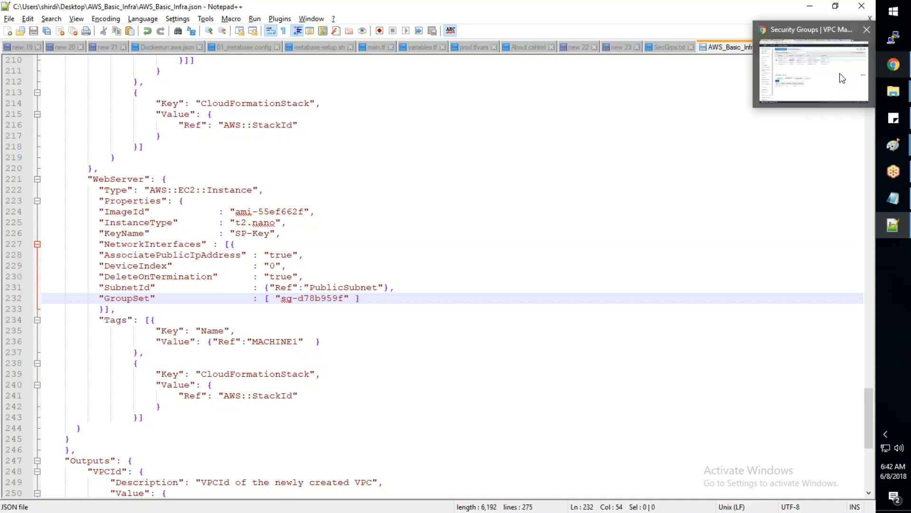
click(839, 73)
click(65, 9)
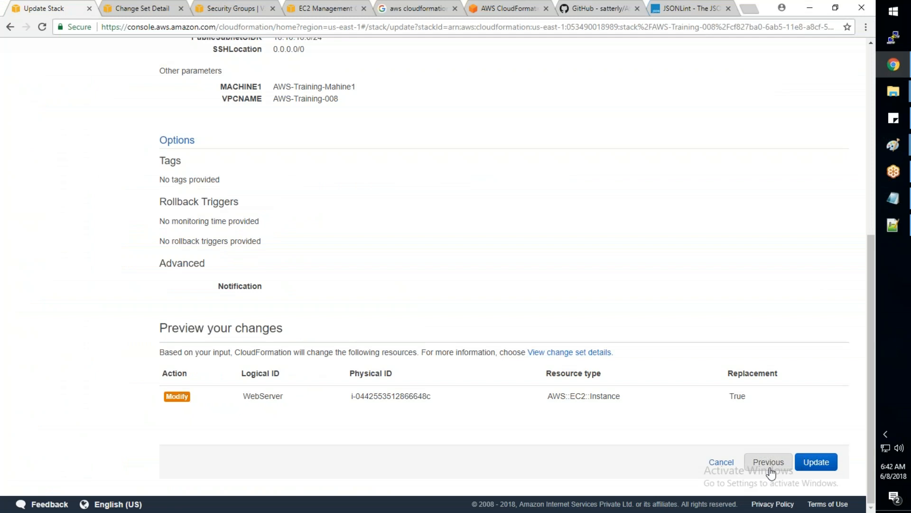
click(770, 469)
click(730, 462)
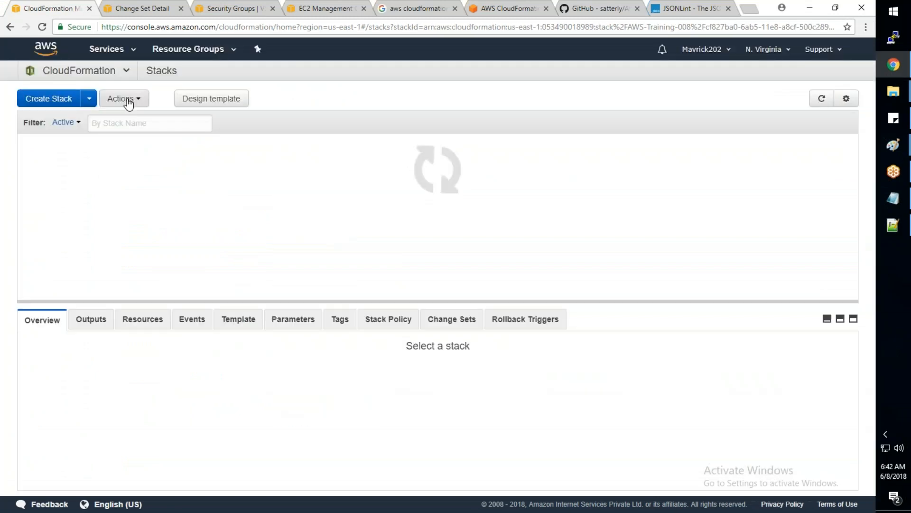
- Start a new AWS-Training-008 stack update and upload AWS_Basic_Infra.json as its template
click(127, 99)
click(144, 137)
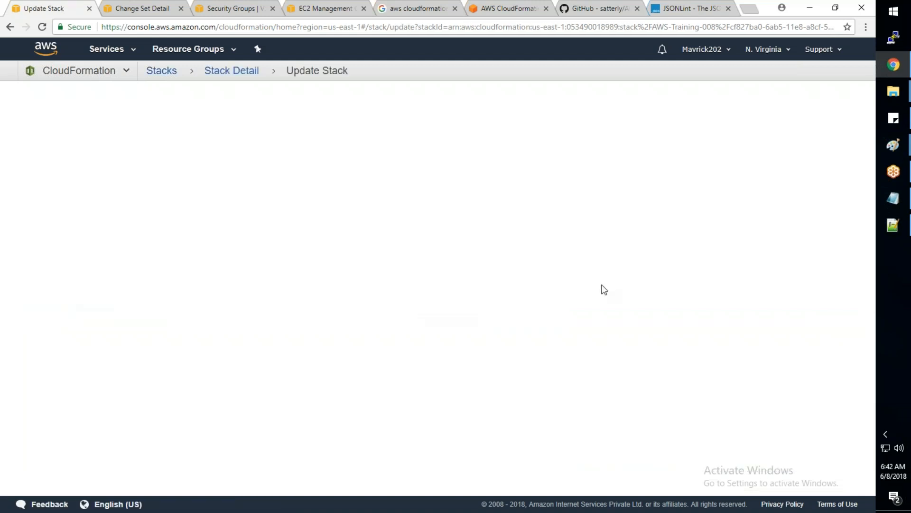
click(316, 285)
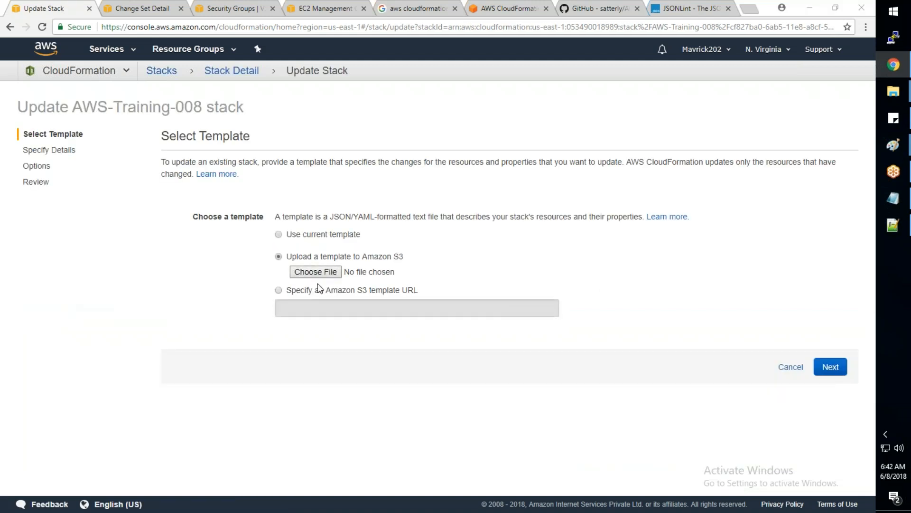
click(318, 274)
click(148, 79)
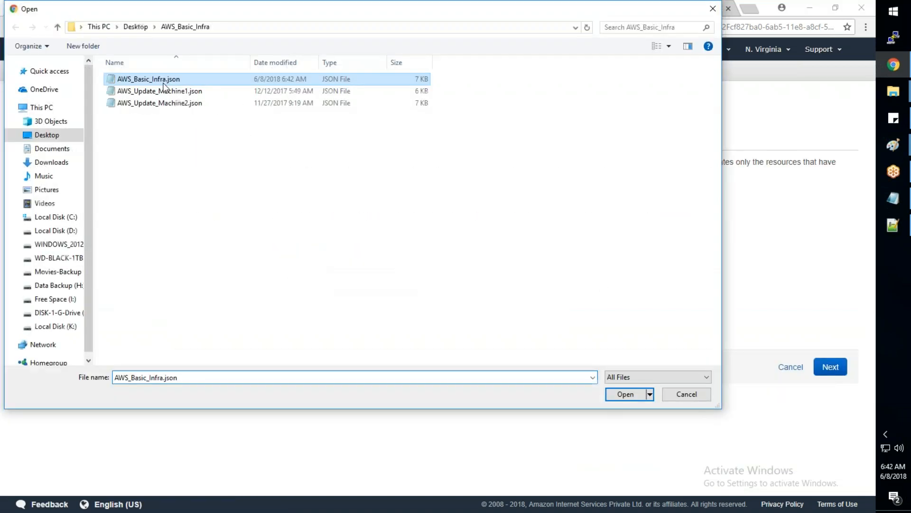
click(626, 395)
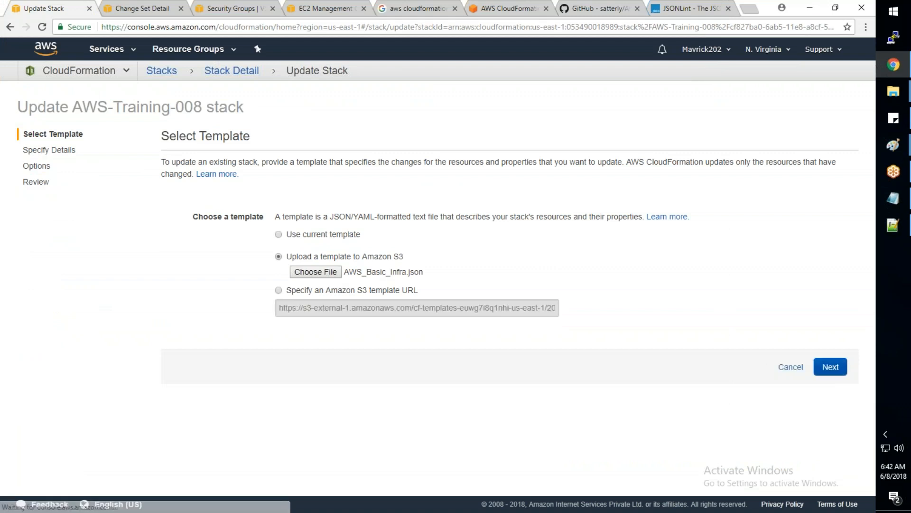
- Keep the existing stack parameters and options and continue to the review page to preview the changes
scroll(821, 423, down, 2)
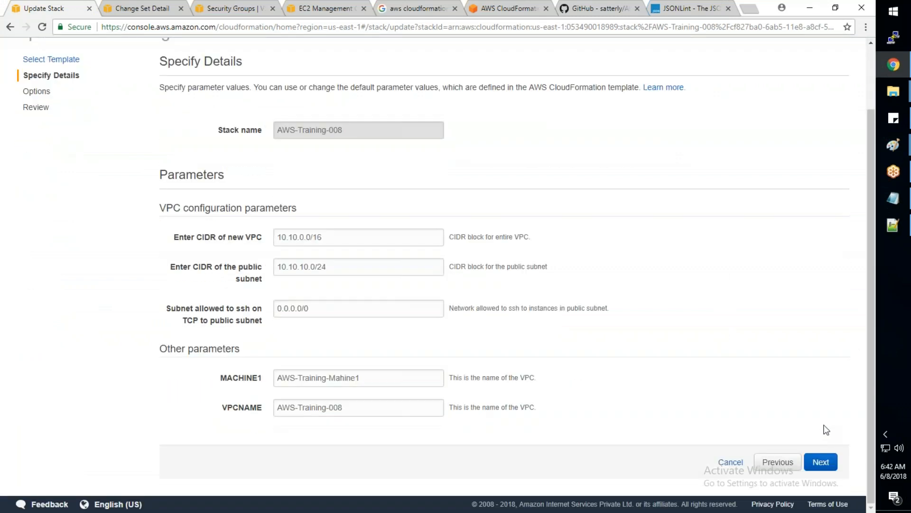
click(820, 461)
click(821, 461)
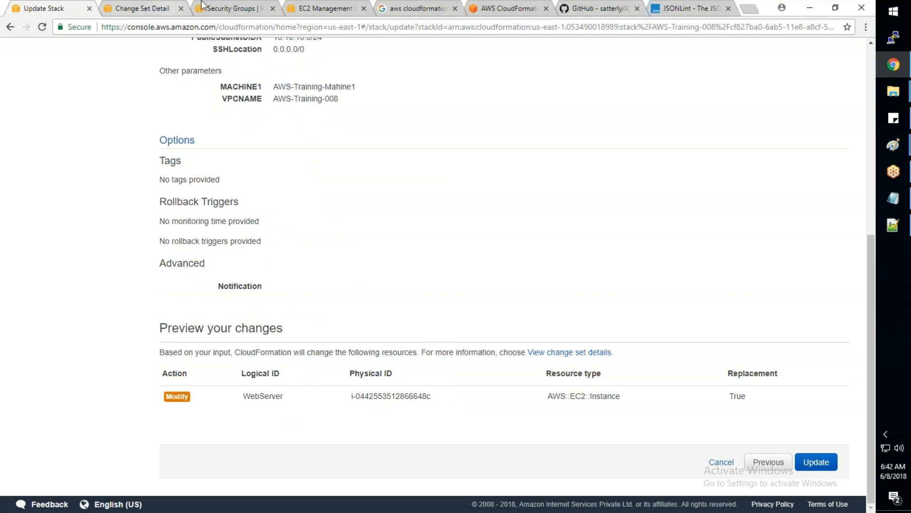
- Inspect the security groups assigned to the AWS-Training-Mahine1 instance in the Change Security Groups dialog, then cancel without reassigning
click(307, 9)
mouse_move(373, 211)
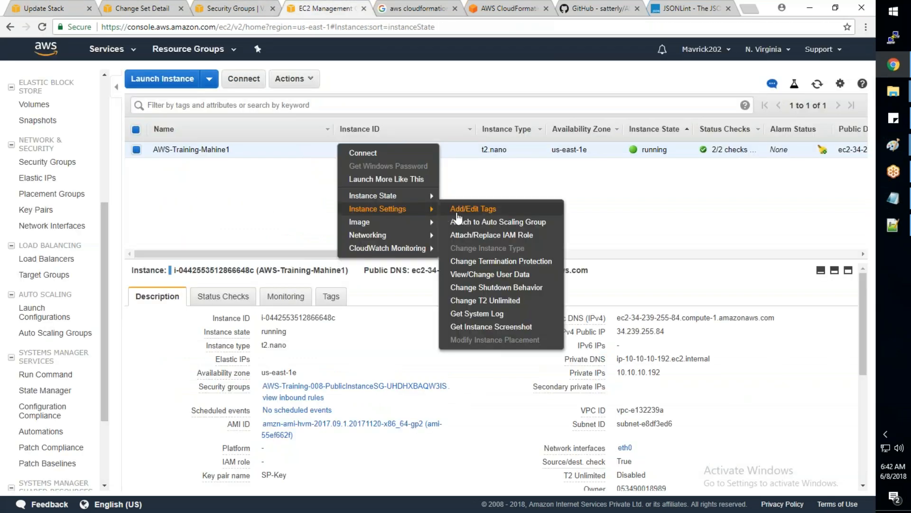
mouse_move(394, 237)
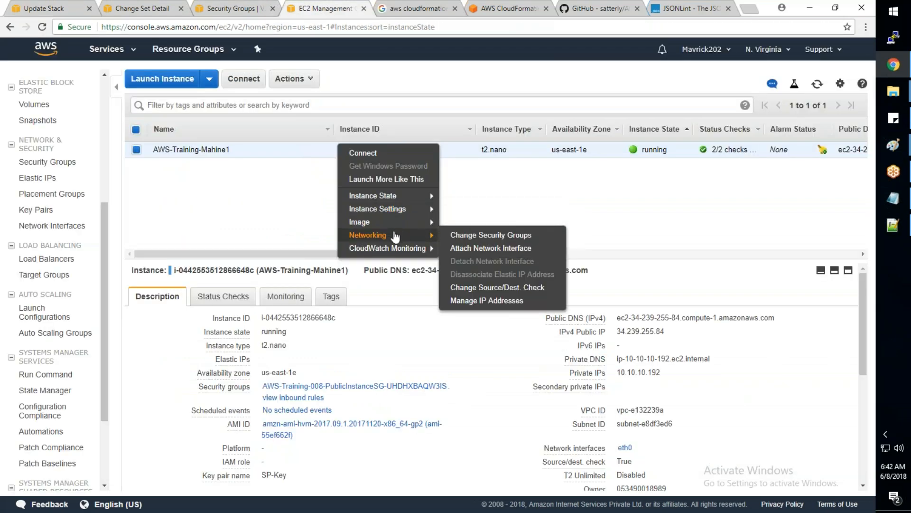
click(474, 235)
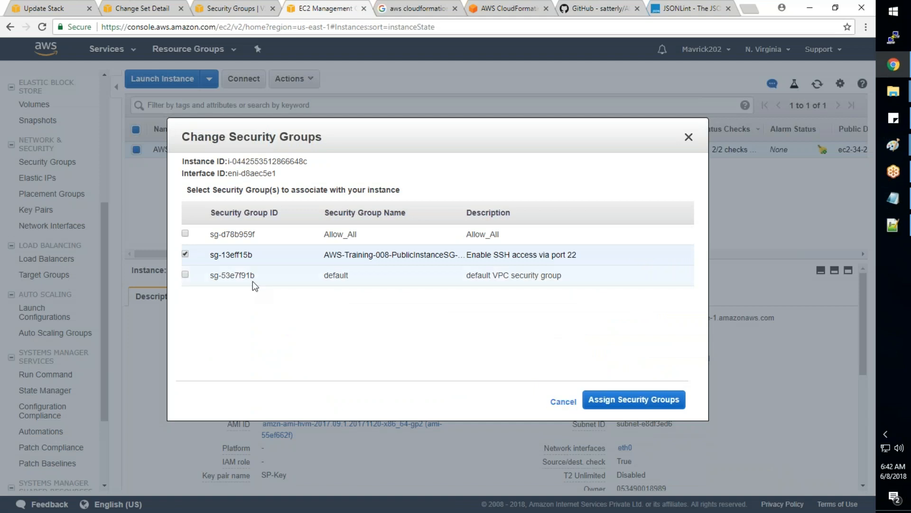
drag(257, 257, 216, 256)
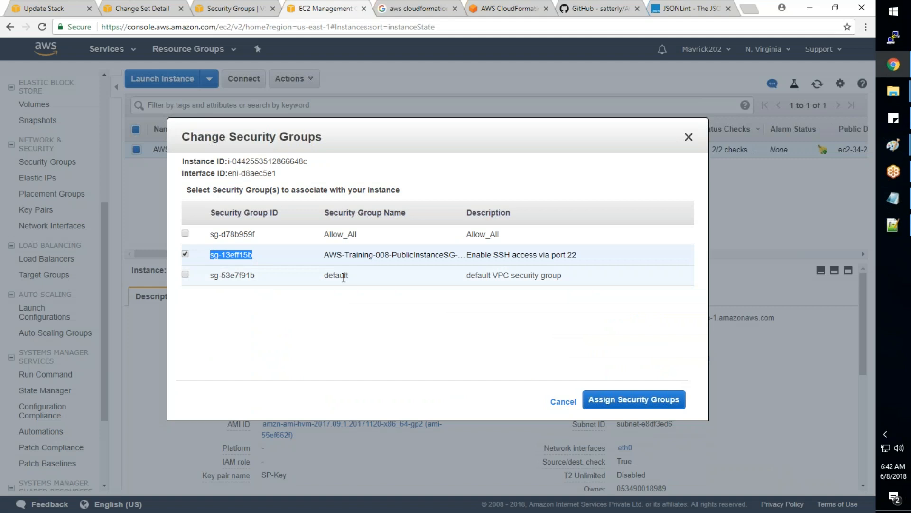
click(561, 402)
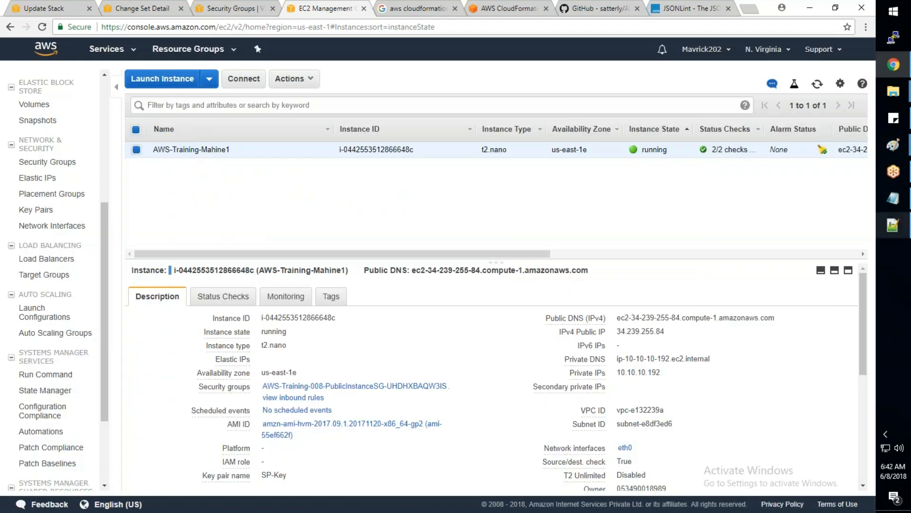
- Switch to Notepad++ and add "sg-d78b959f" as the second entry of the WebServer GroupSet in AWS_Basic_Infra.json
click(894, 225)
text(,")
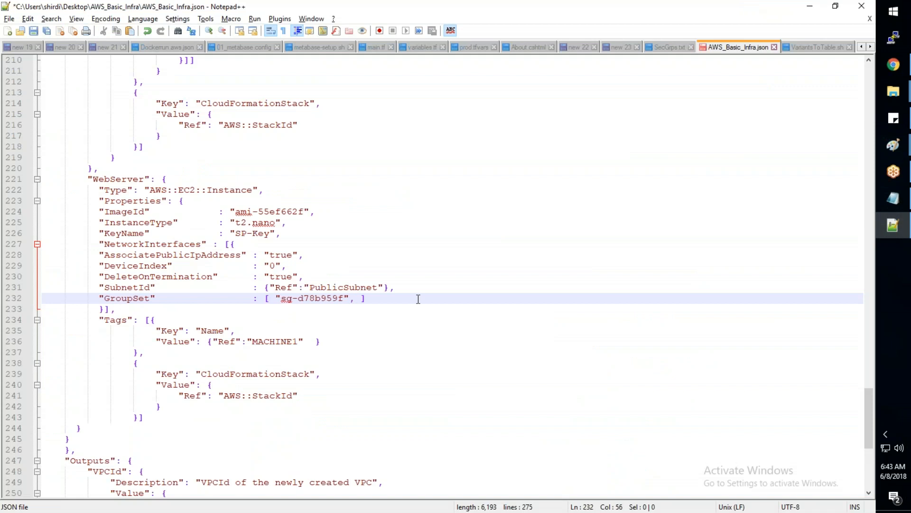
text(sg-d78b959f)
text(")
- Search the VPC security groups in the browser for "aws" and copy the group ID of PublicSG 10.10.0.0/16
key(alt+Tab)
key(alt+Tab)
key(alt+Tab)
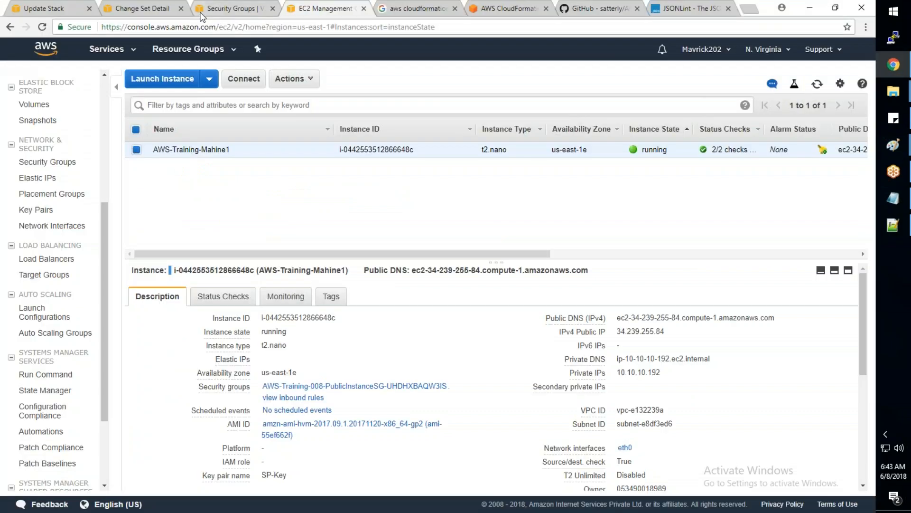
click(214, 9)
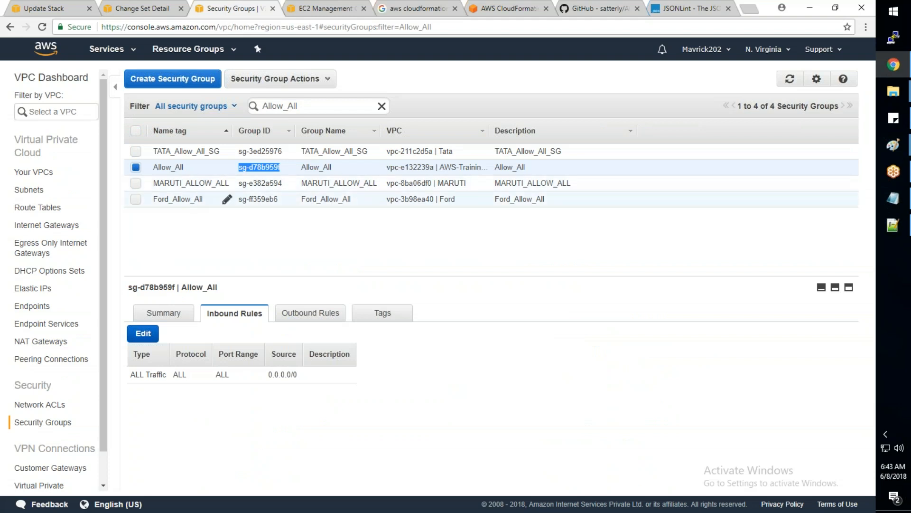
drag(304, 105, 210, 102)
text(aws)
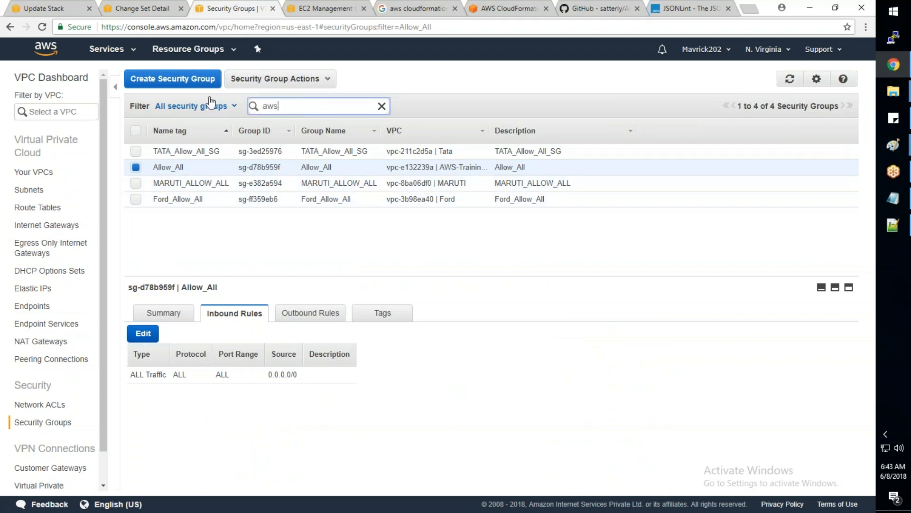
key(Return)
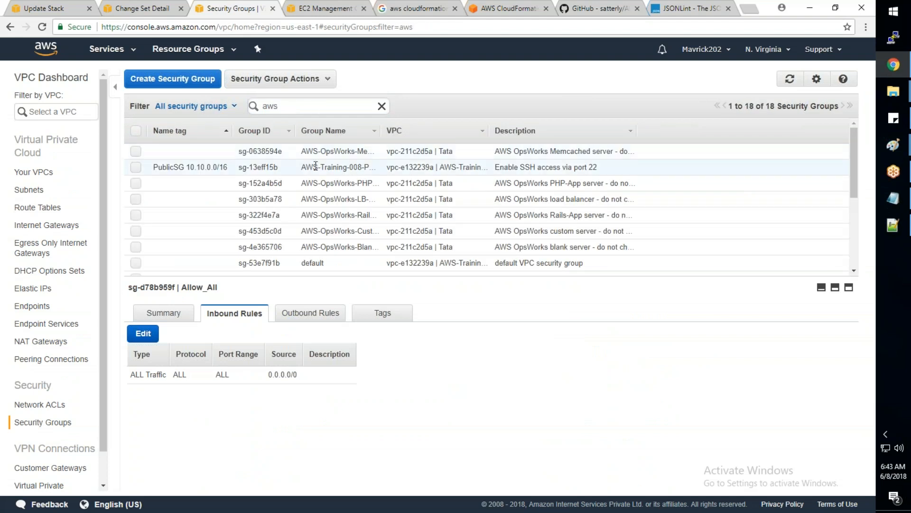
click(316, 167)
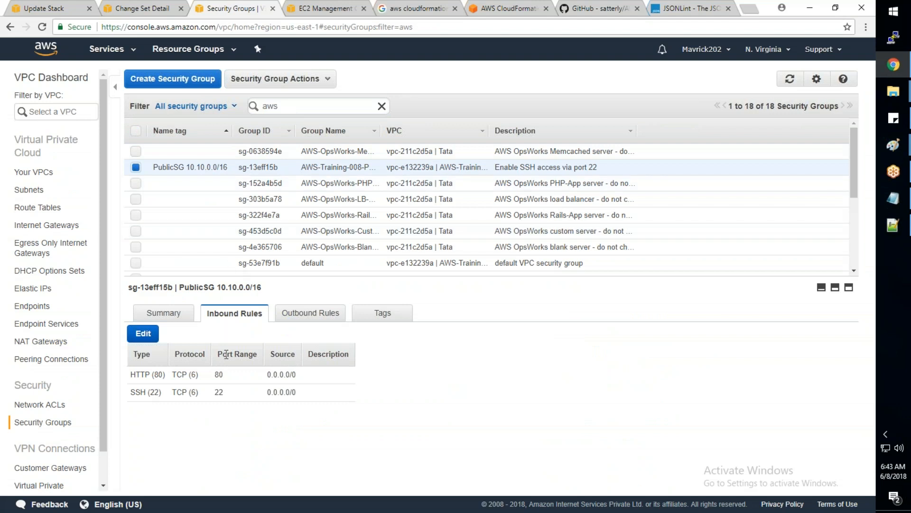
drag(174, 288, 131, 287)
key(ctrl+c)
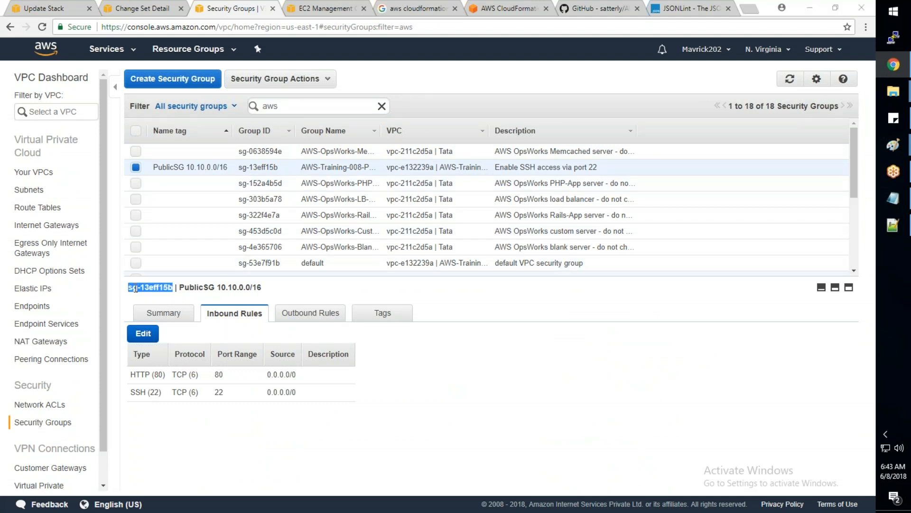
- Replace the first entry of the WebServer GroupSet in AWS_Basic_Infra.json with sg-13eff15b and save the file
key(alt+Tab)
drag(344, 298, 283, 297)
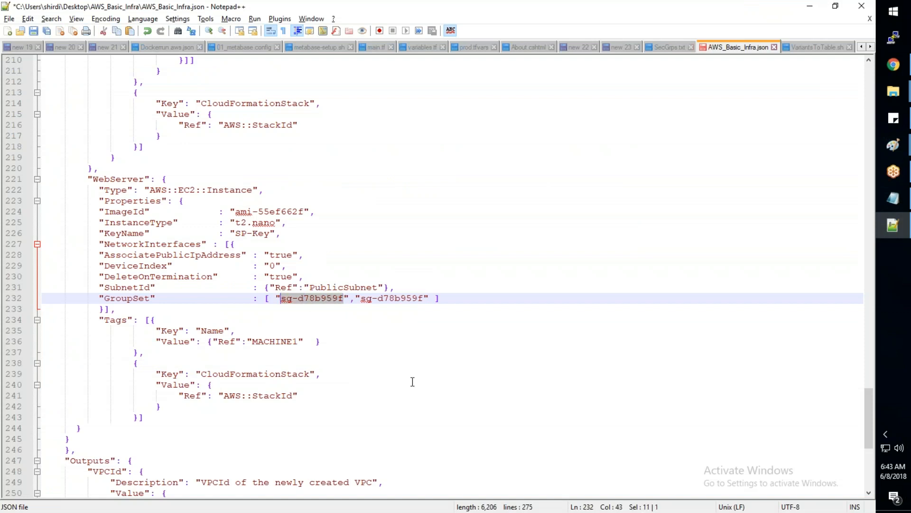
key(ctrl+v)
key(ctrl+s)
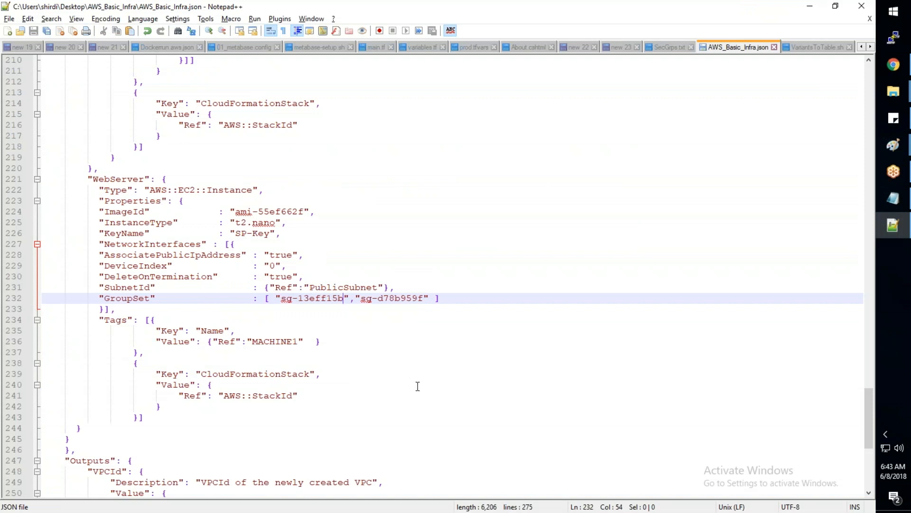
- Cancel the open AWS-Training-008 stack update in the browser and start a new update of the same stack
key(alt+Tab)
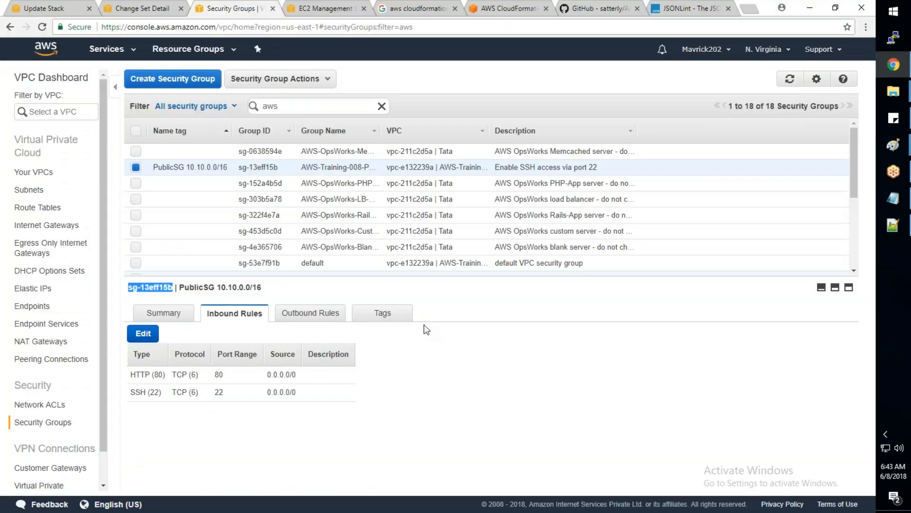
click(755, 464)
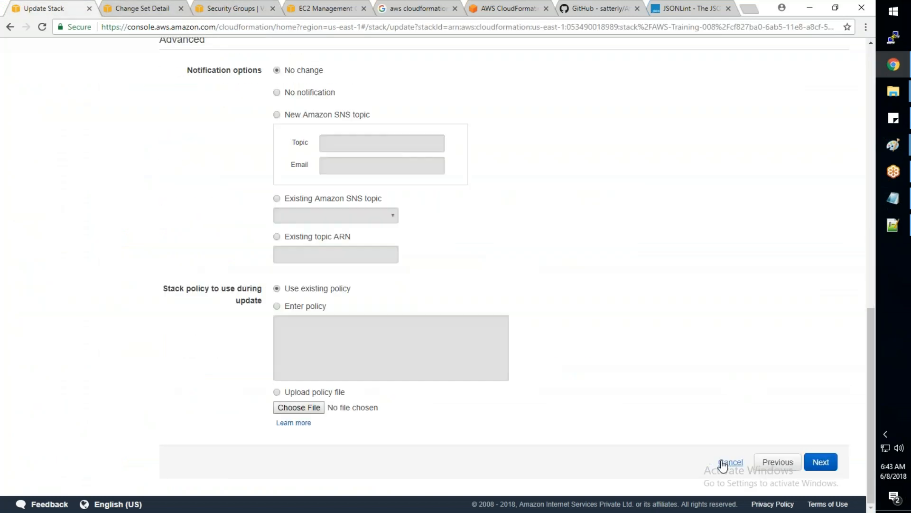
click(724, 463)
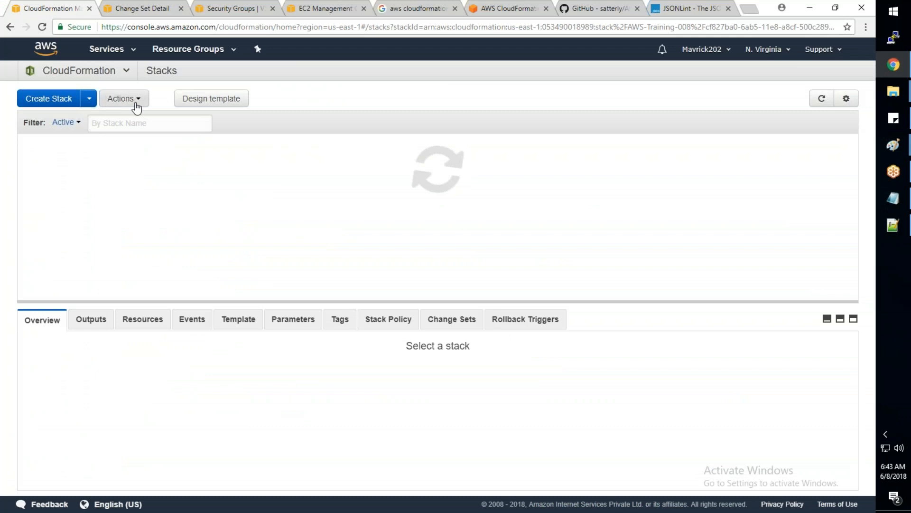
click(137, 104)
click(151, 138)
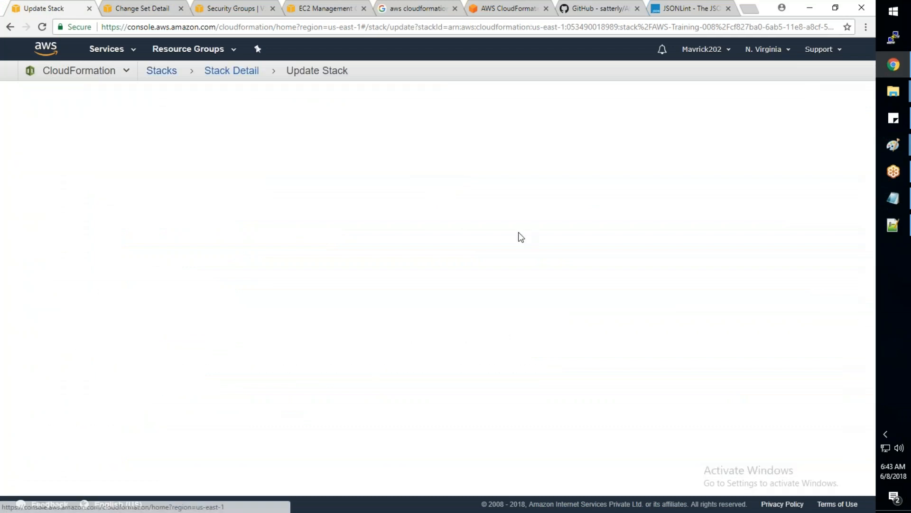
- Upload the revised AWS_Basic_Infra.json as the stack update's template and proceed to the stack details
key(alt+Tab)
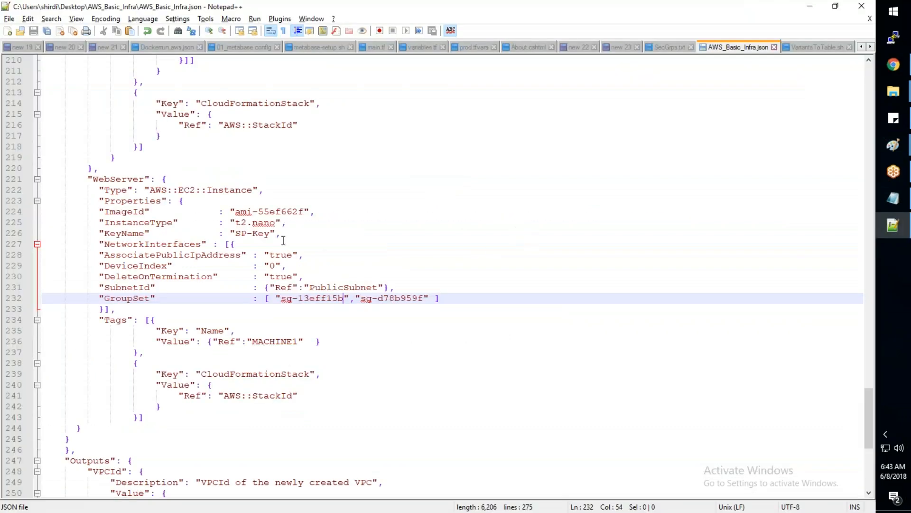
key(alt+Tab)
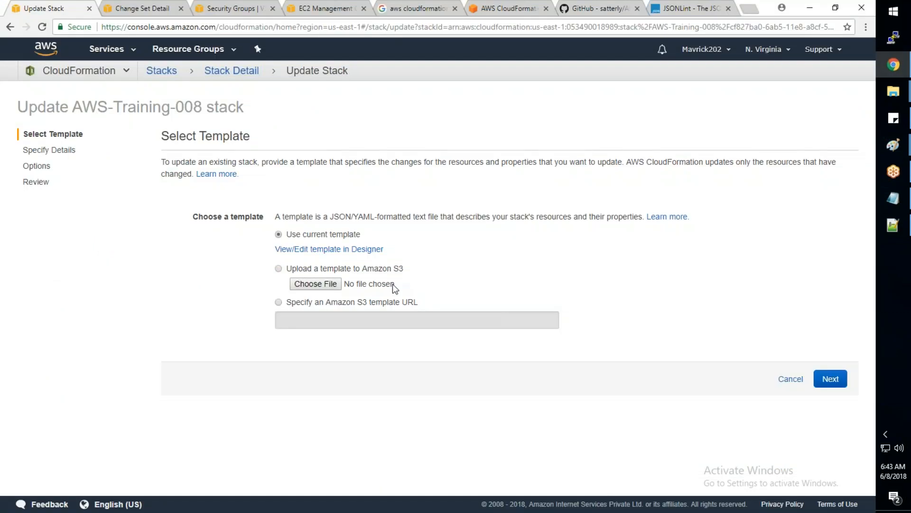
click(328, 283)
click(330, 276)
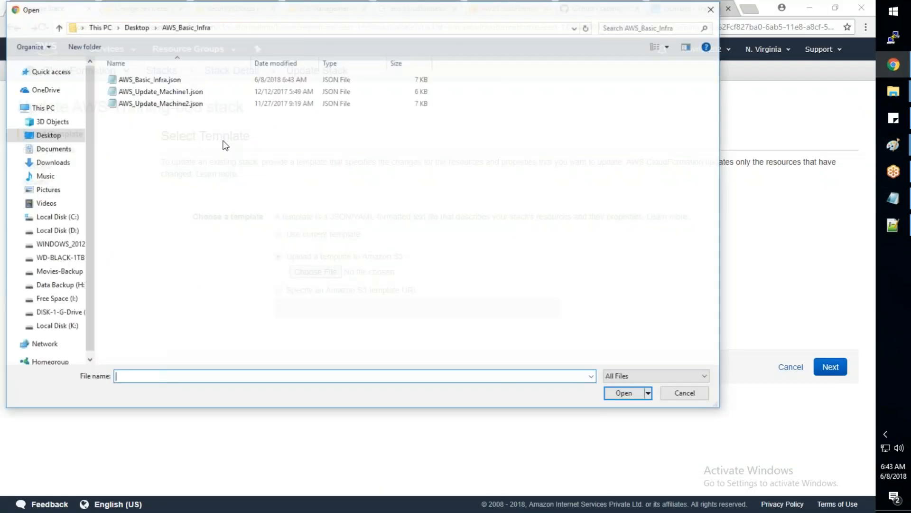
click(148, 79)
click(626, 394)
click(831, 366)
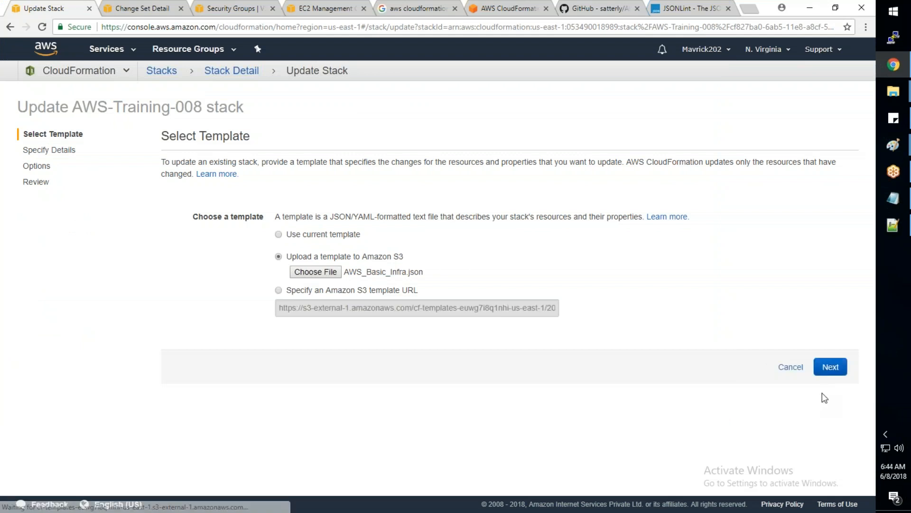
- Keep the stack's current parameters and options and proceed to the review page with the change preview
scroll(719, 429, down, 1)
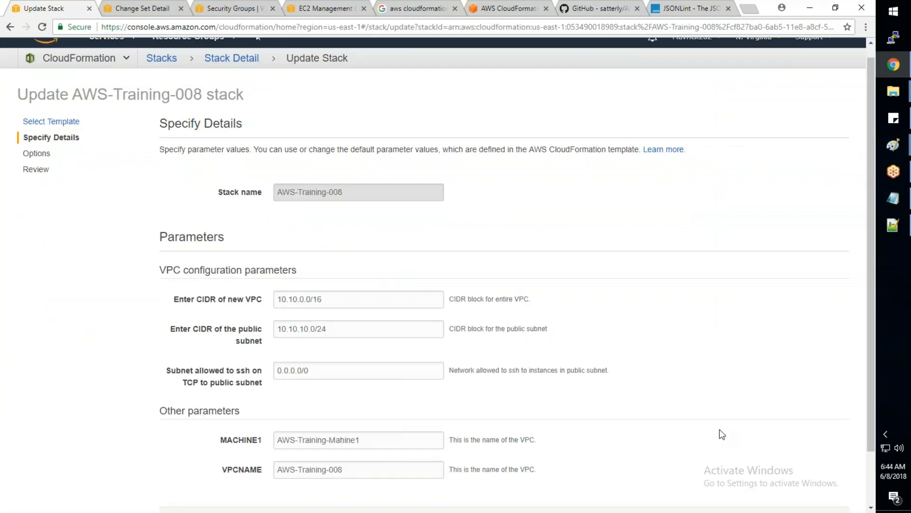
scroll(828, 502, up, 1)
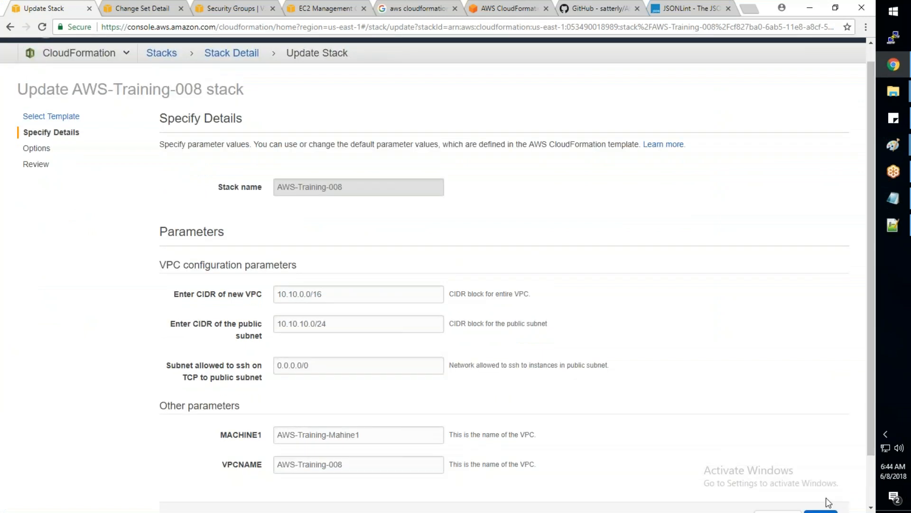
click(829, 504)
scroll(643, 413, down, 10)
click(816, 462)
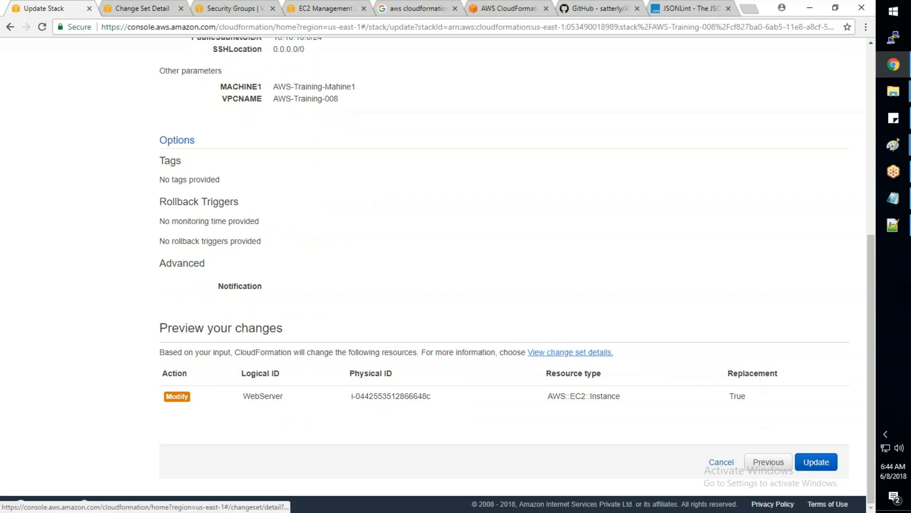
- Open the change set details and examine which WebServer property is changed and whether it requires recreation
click(544, 352)
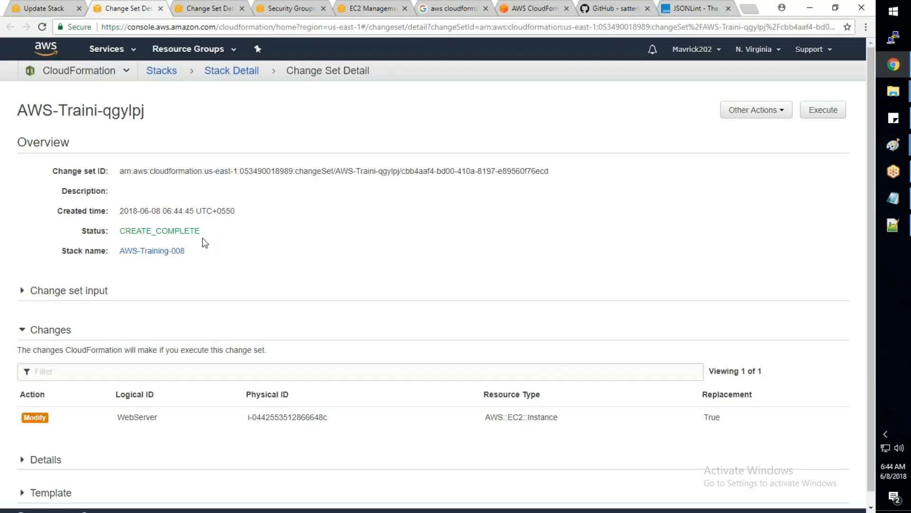
scroll(32, 446, down, 1)
click(32, 446)
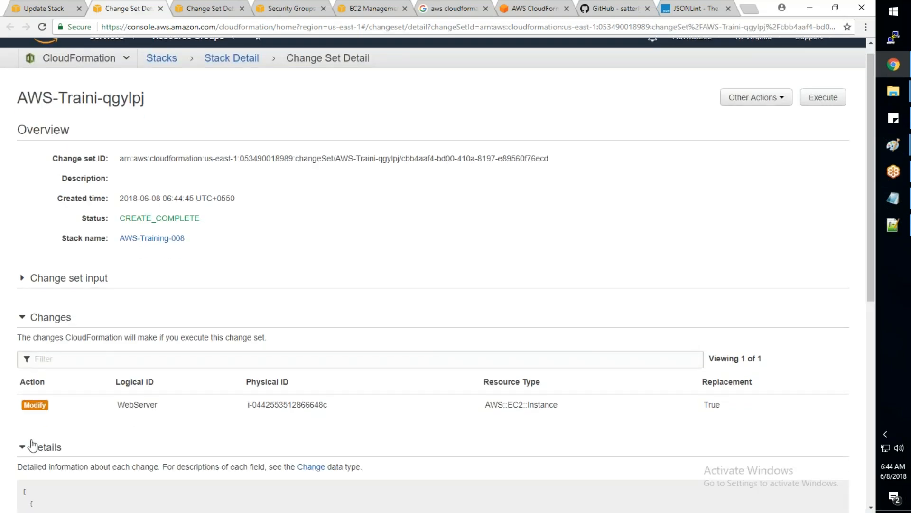
scroll(32, 446, down, 8)
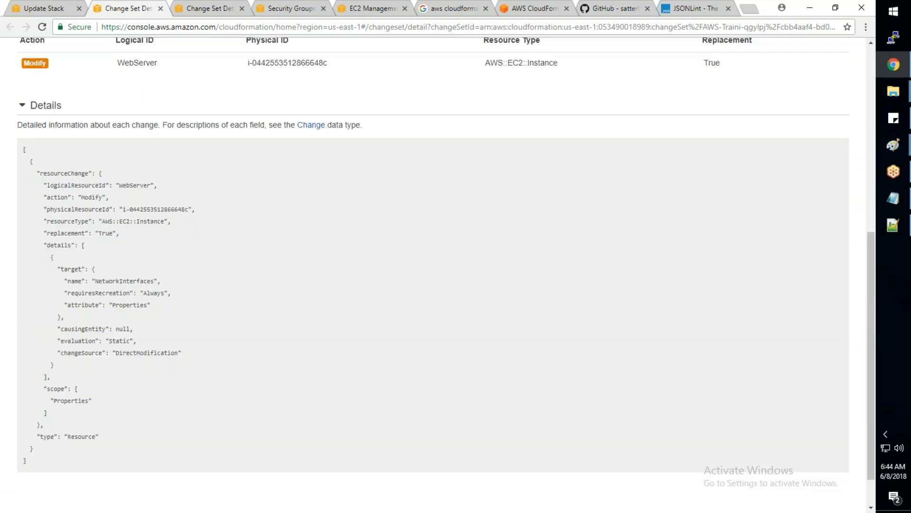
drag(181, 308, 112, 260)
click(172, 269)
drag(171, 249, 66, 247)
click(66, 248)
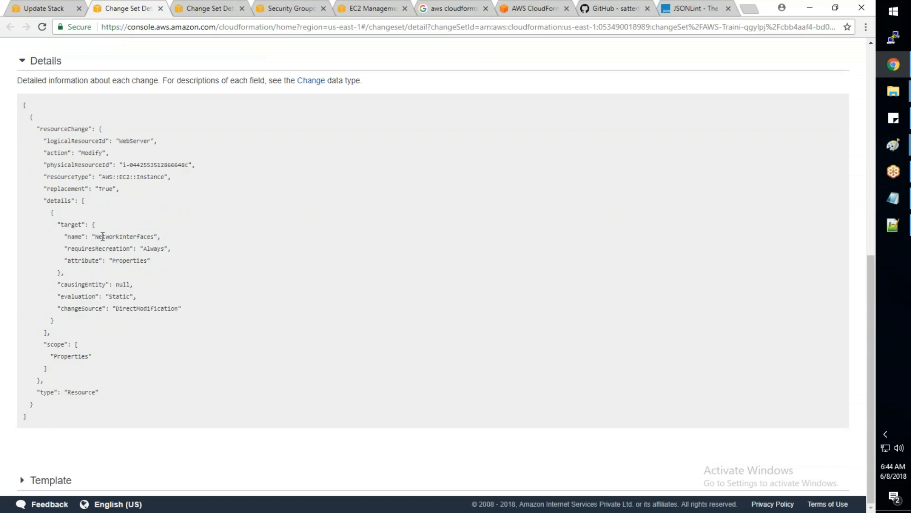
- Examine the change set's replacement flag, submitted input parameters, listed changes and NetworkInterfaces target details
drag(161, 239, 62, 238)
drag(121, 189, 60, 190)
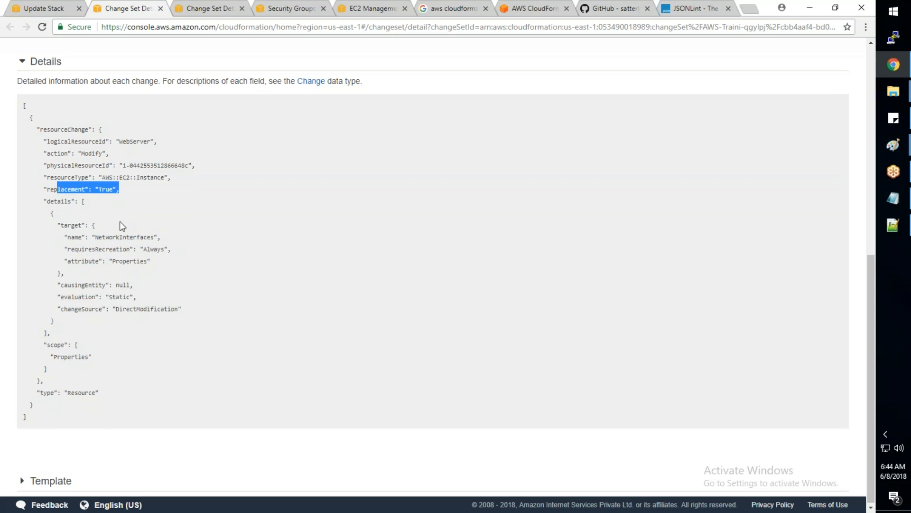
scroll(120, 221, up, 5)
click(24, 122)
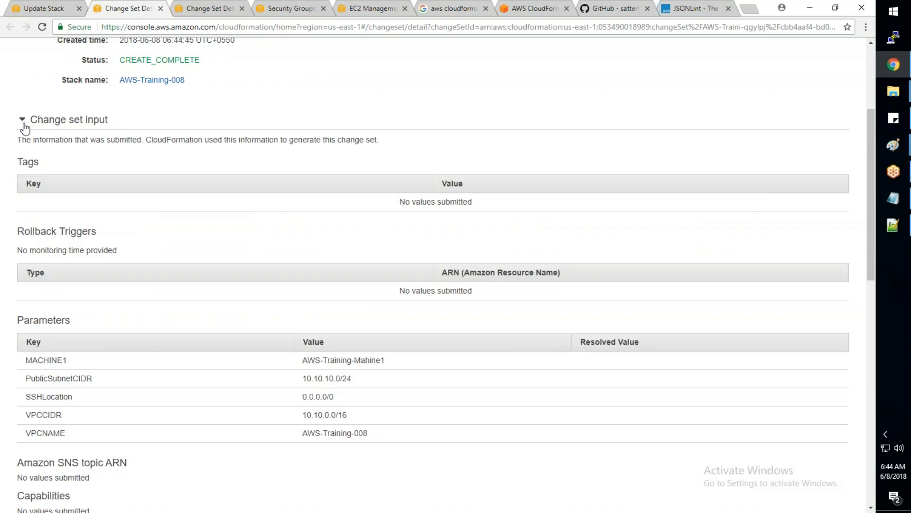
scroll(176, 304, down, 1)
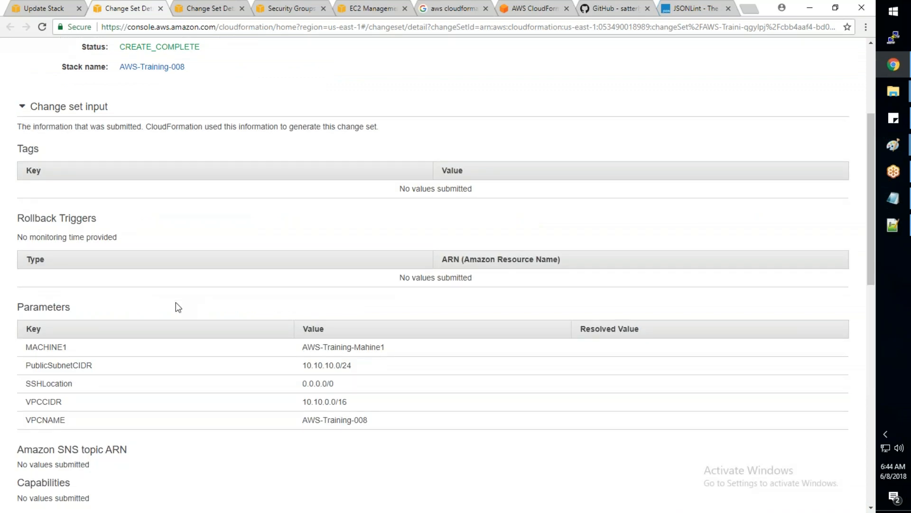
scroll(175, 302, down, 2)
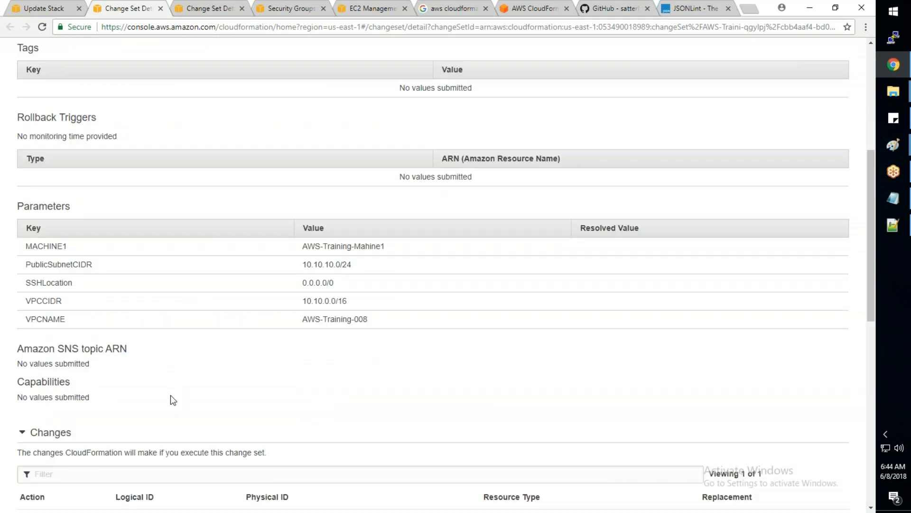
scroll(170, 395, down, 6)
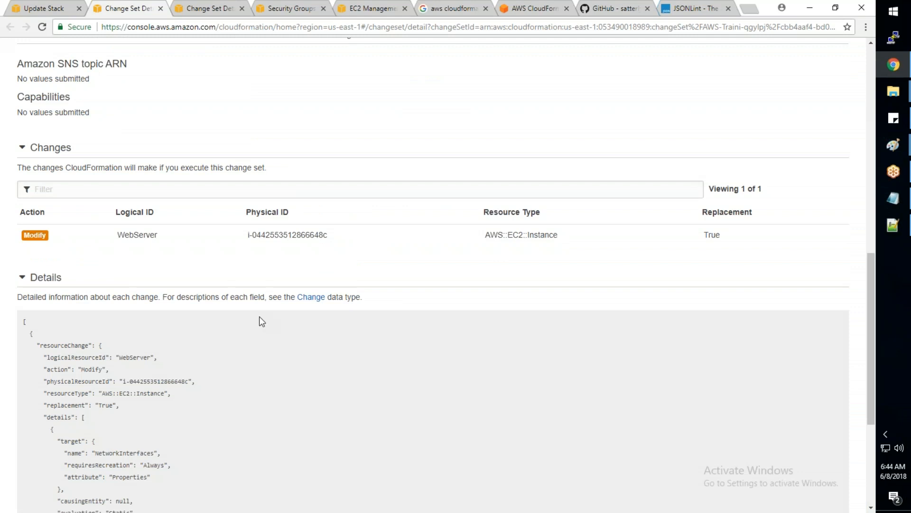
scroll(260, 317, down, 2)
scroll(259, 316, down, 2)
drag(67, 282, 171, 311)
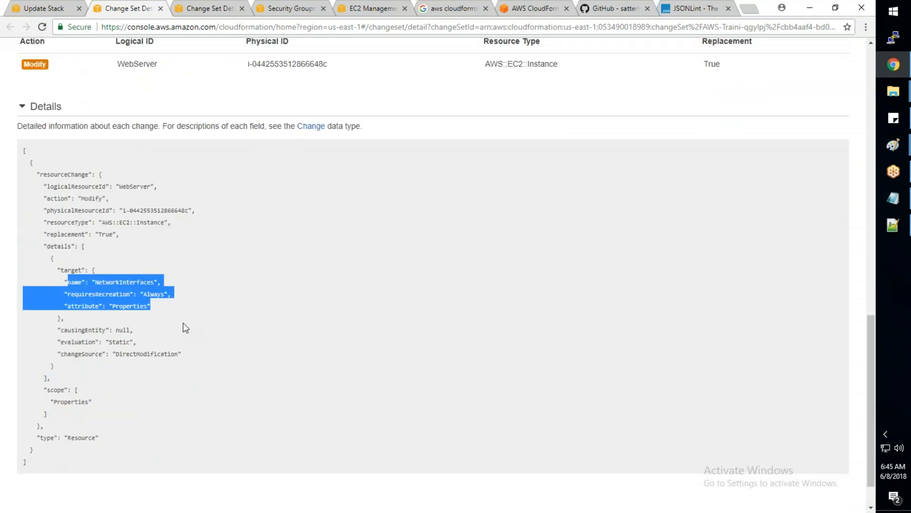
click(205, 371)
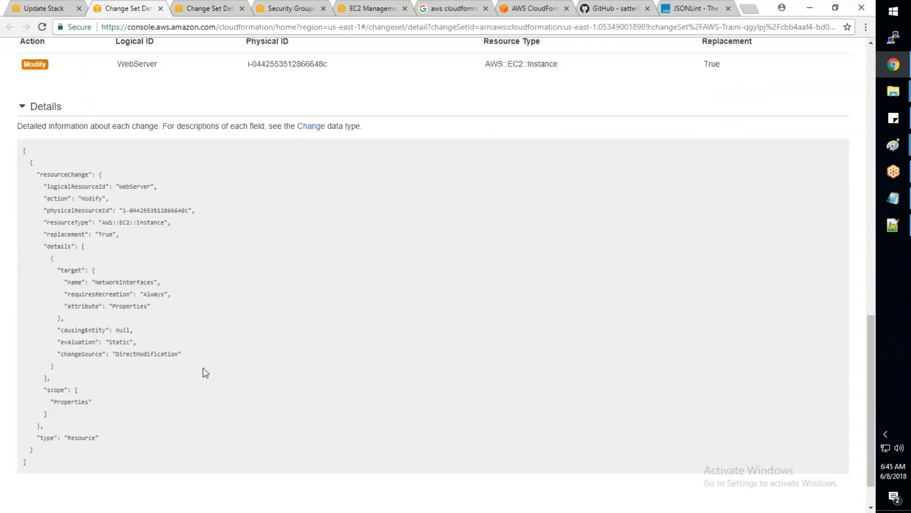
- Search Google in a new browser tab for "aws cloudformation security group replacement"
click(750, 9)
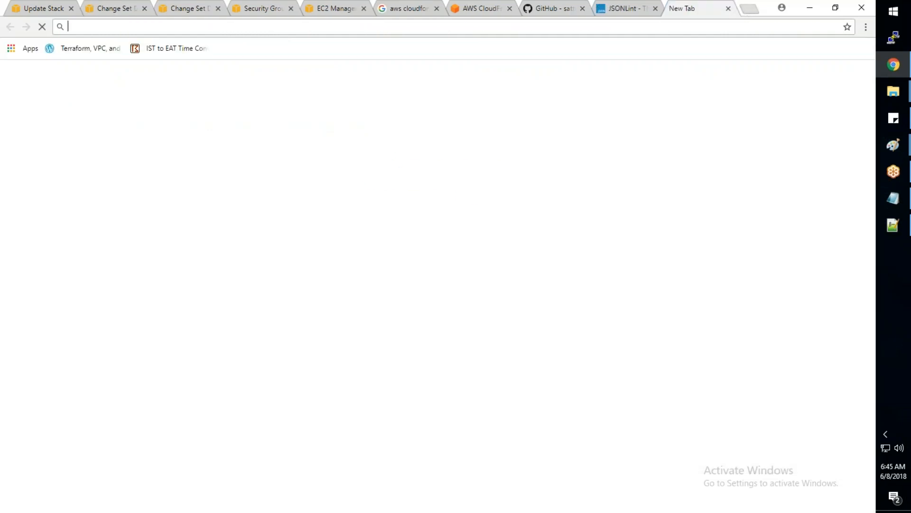
text(google.com)
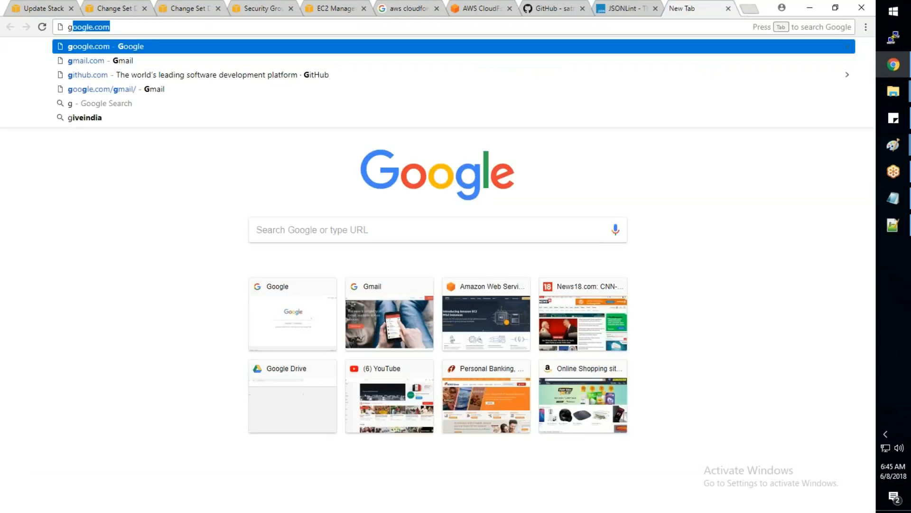
key(Return)
text(aws cloudformation template examples)
key(Down)
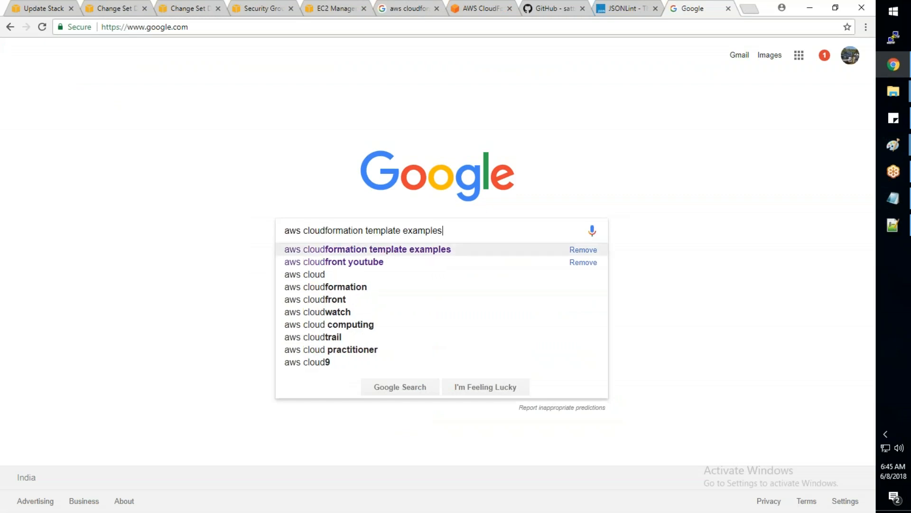
key(BackSpace)
key(BackSpace)
key(BackSpace)
key(BackSpace)
key(BackSpace)
key(BackSpace)
key(BackSpace)
key(BackSpace)
key(BackSpace)
key(BackSpace)
key(BackSpace)
key(BackSpace)
key(BackSpace)
key(BackSpace)
key(BackSpace)
key(BackSpace)
key(BackSpace)
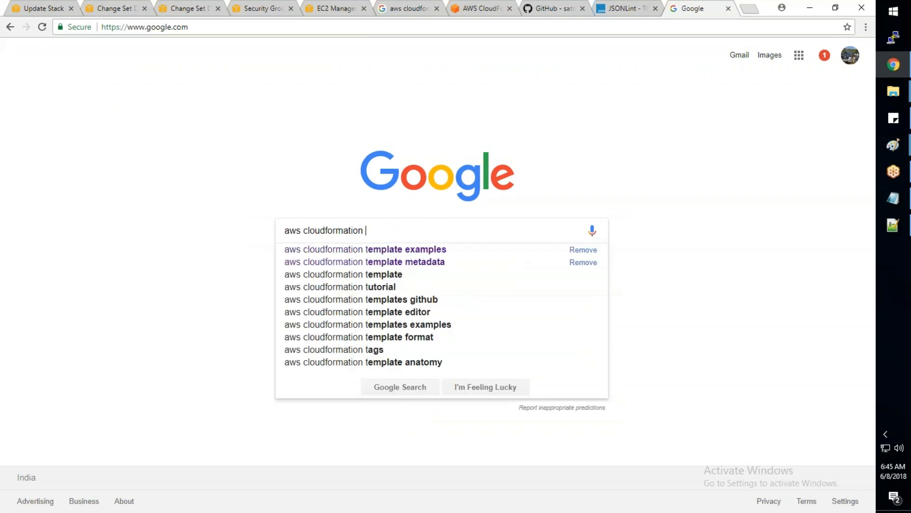
text(ne)
key(BackSpace)
key(BackSpace)
text(security group)
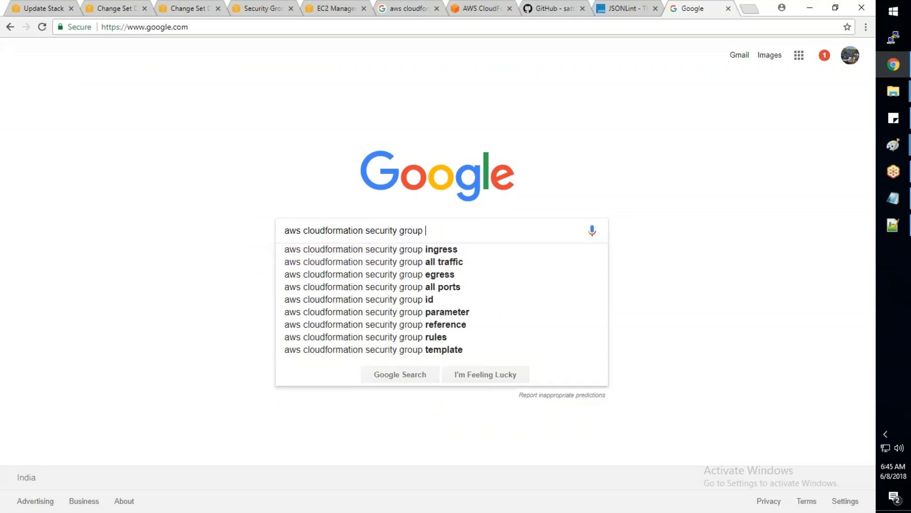
text( replacement)
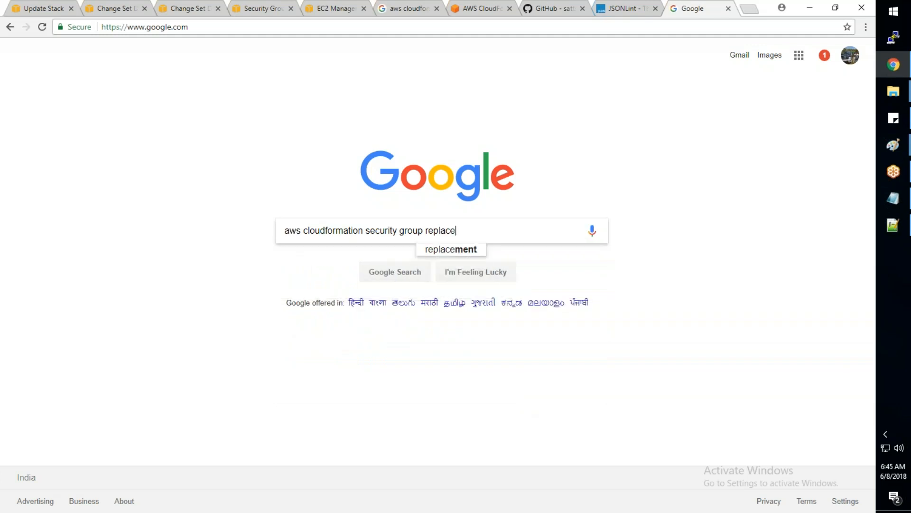
key(Return)
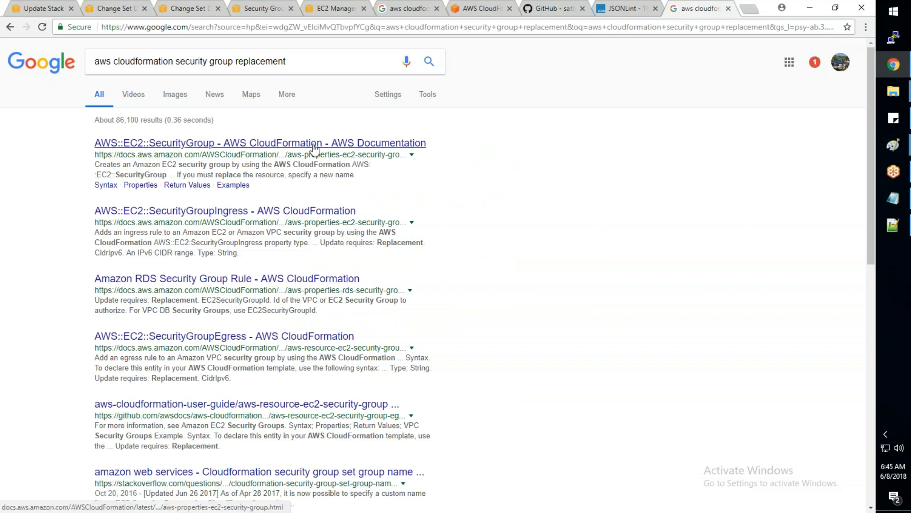
- Open the AWS::EC2::SecurityGroup documentation result in a new tab and read its introduction and Important note
middle_click(305, 151)
drag(183, 174, 249, 175)
click(693, 10)
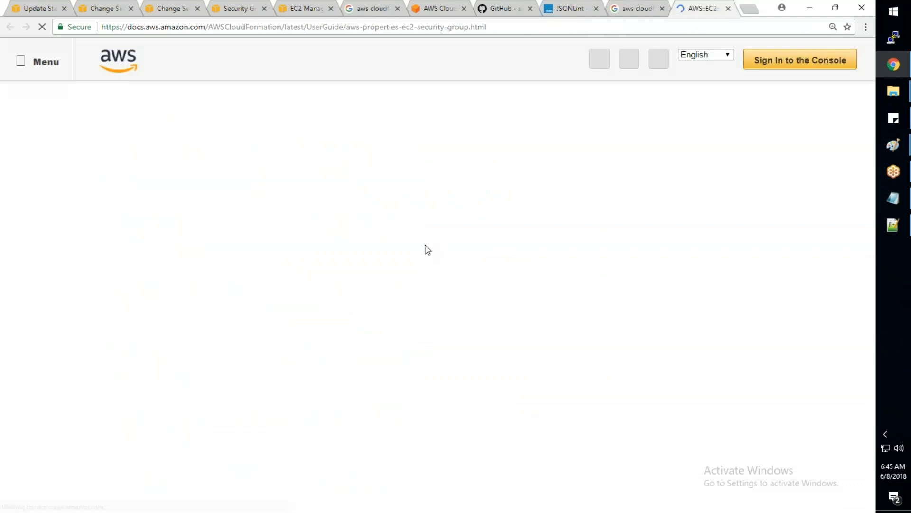
drag(357, 162, 238, 162)
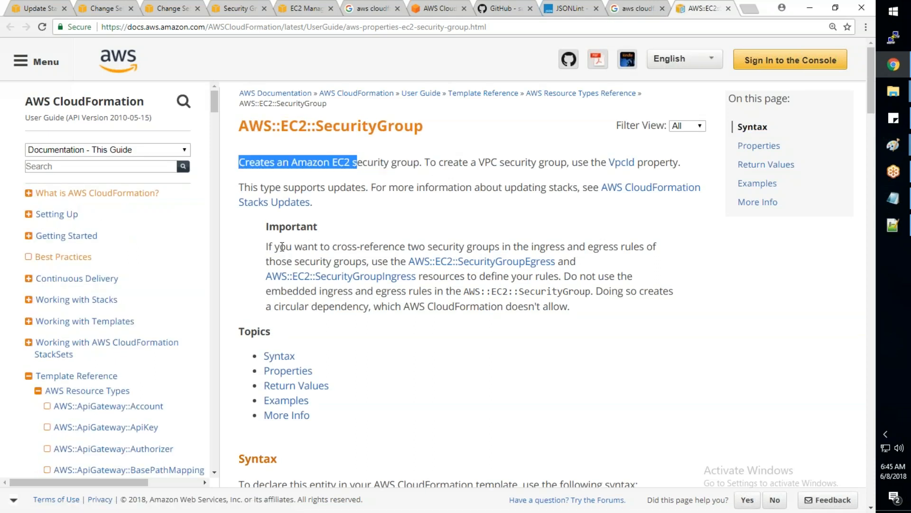
drag(274, 246, 611, 291)
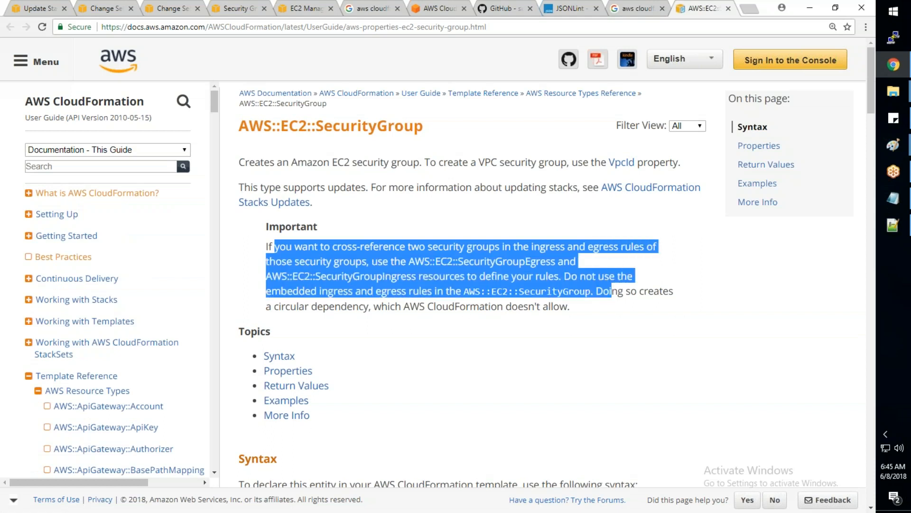
- Review the syntax, property update requirements, and ingress and egress examples in the AWS::EC2::SecurityGroup documentation
scroll(611, 291, down, 5)
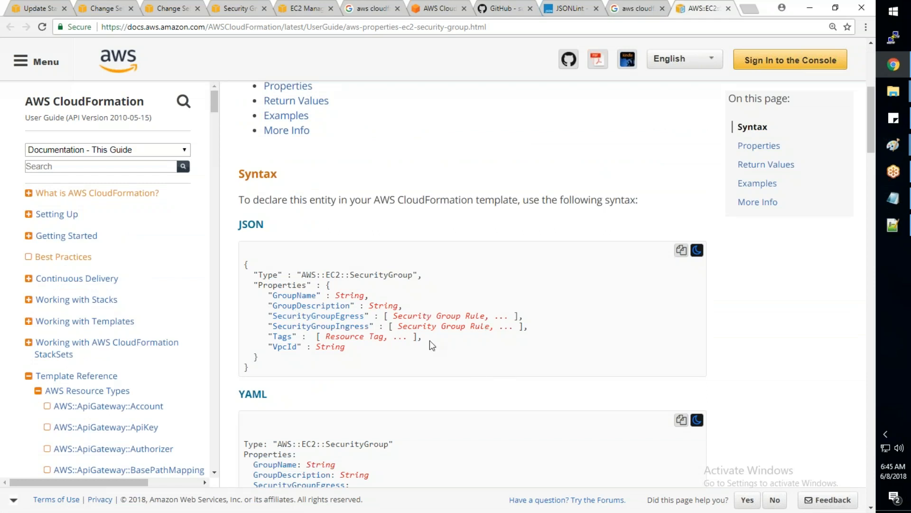
scroll(429, 340, down, 1)
scroll(429, 340, down, 8)
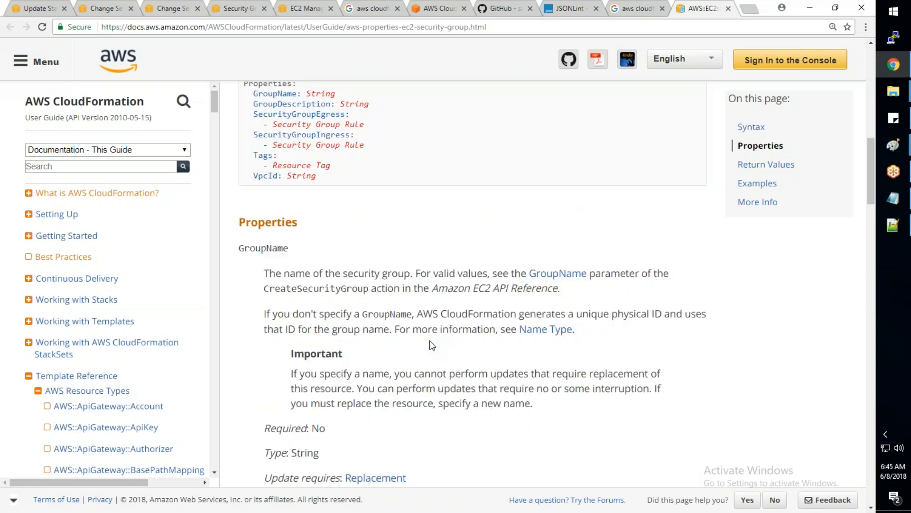
scroll(474, 284, down, 6)
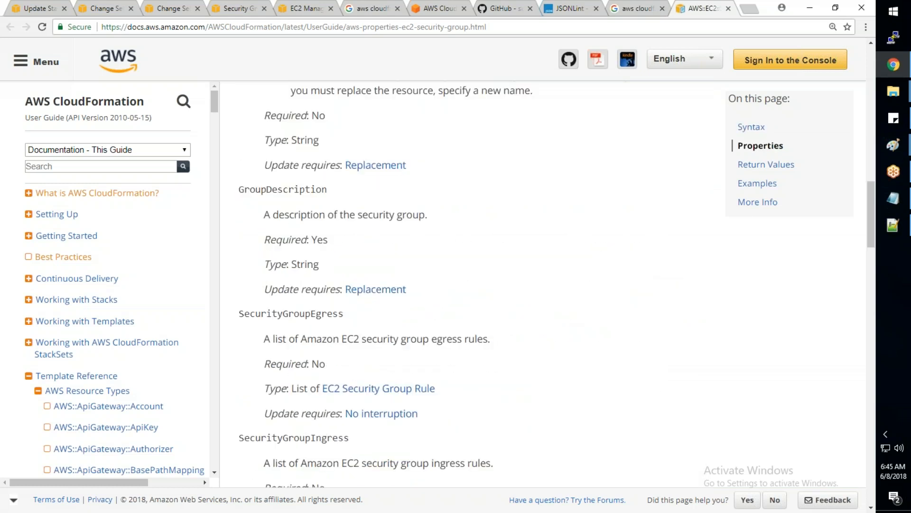
scroll(475, 285, down, 18)
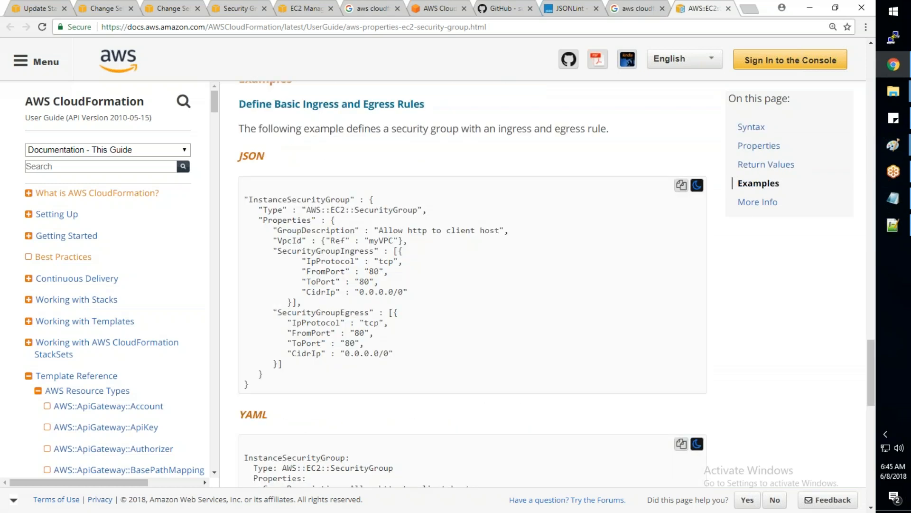
scroll(475, 284, down, 8)
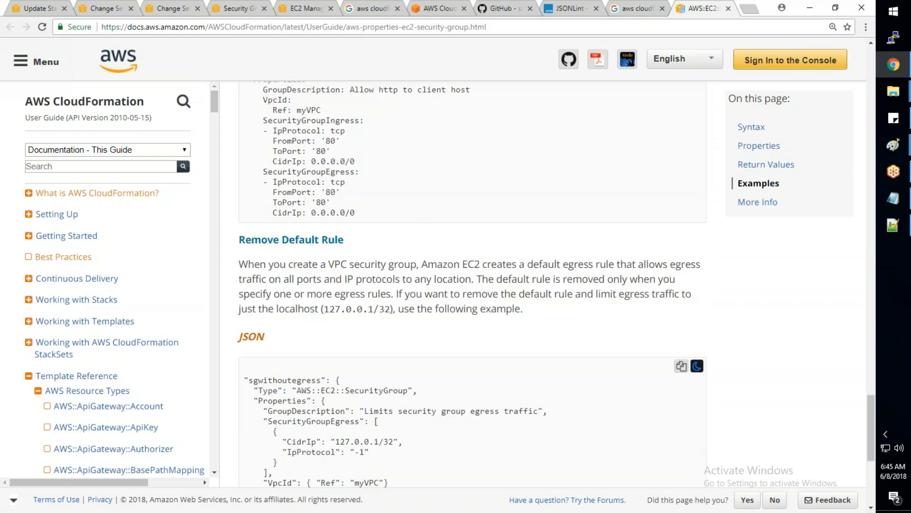
scroll(427, 348, down, 6)
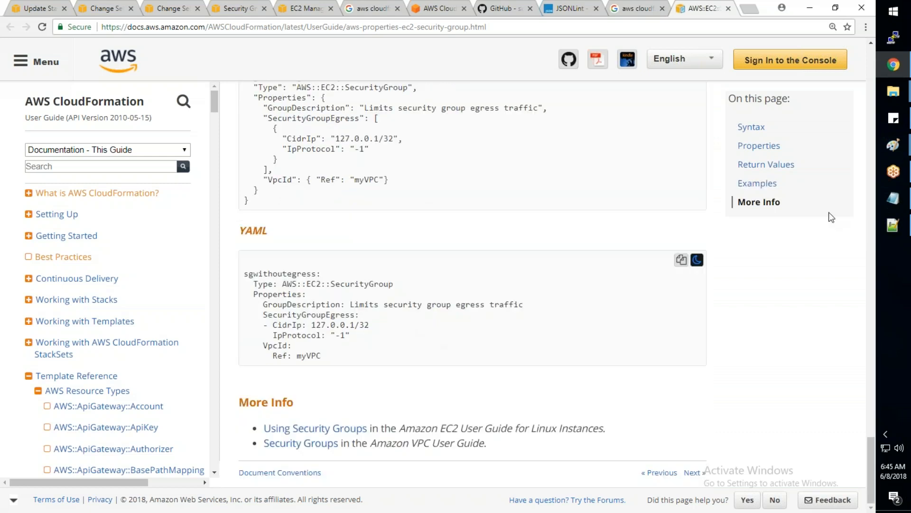
- Switch to Notepad++ to check the WebServer GroupSet entry in AWS_Basic_Infra.json, and return to Chrome
click(897, 230)
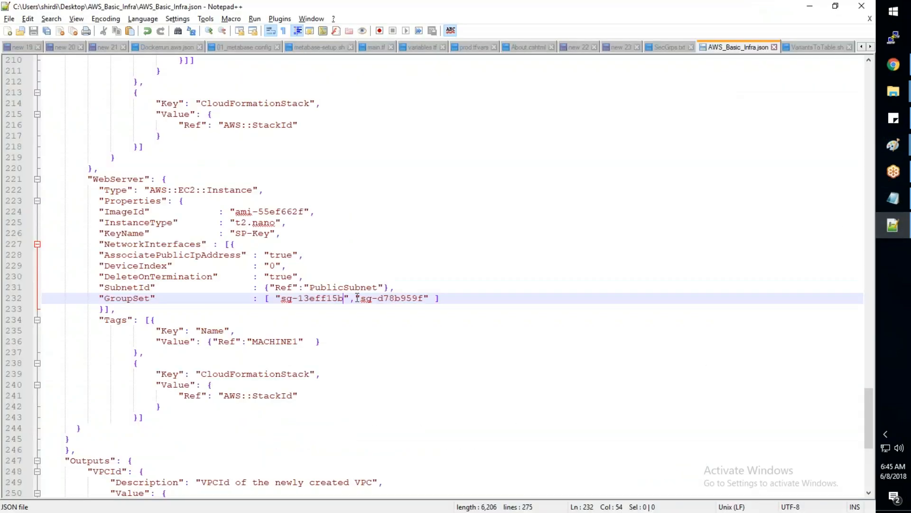
mouse_move(890, 72)
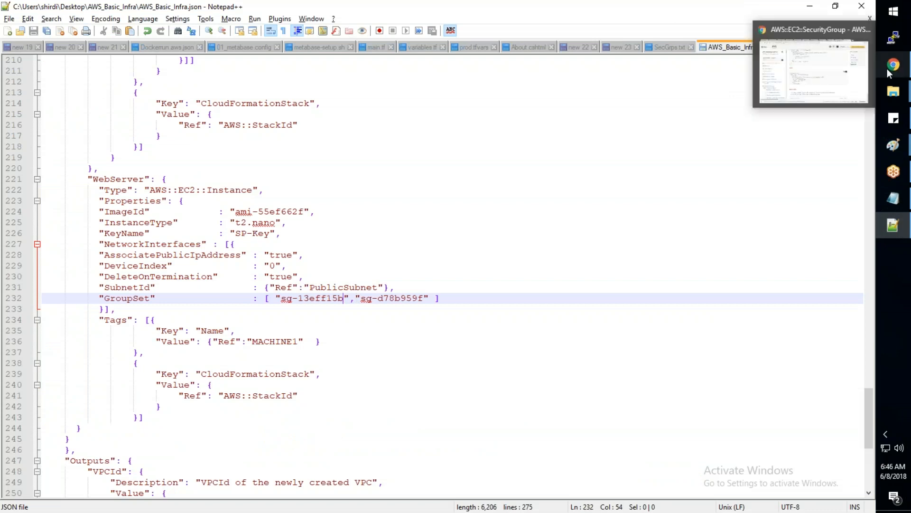
click(819, 81)
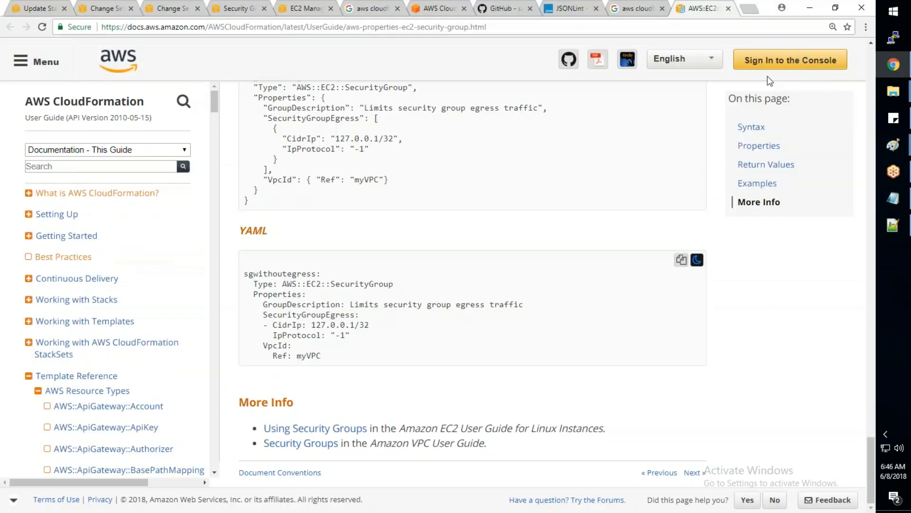
- In the EC2 console, view the Change Security Groups dialog for the AWS-Training-Mahine1 instance and cancel it
click(297, 10)
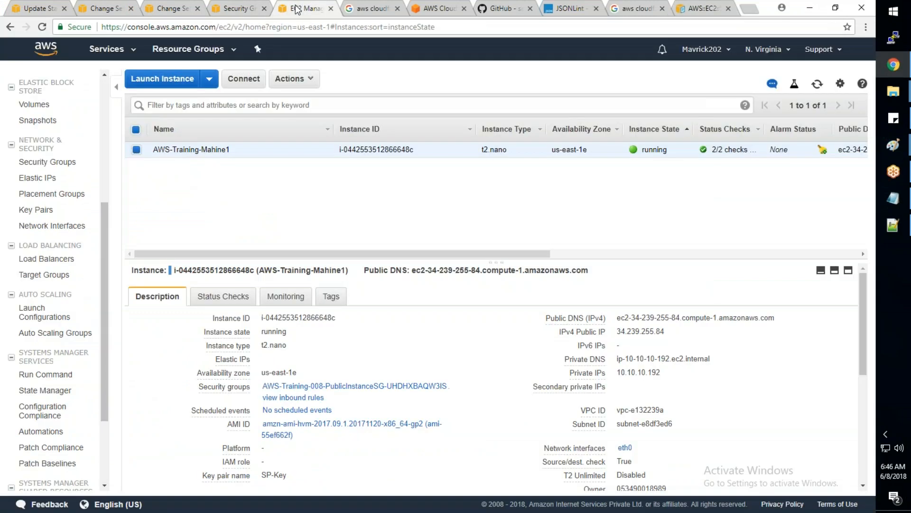
right_click(322, 149)
mouse_move(370, 199)
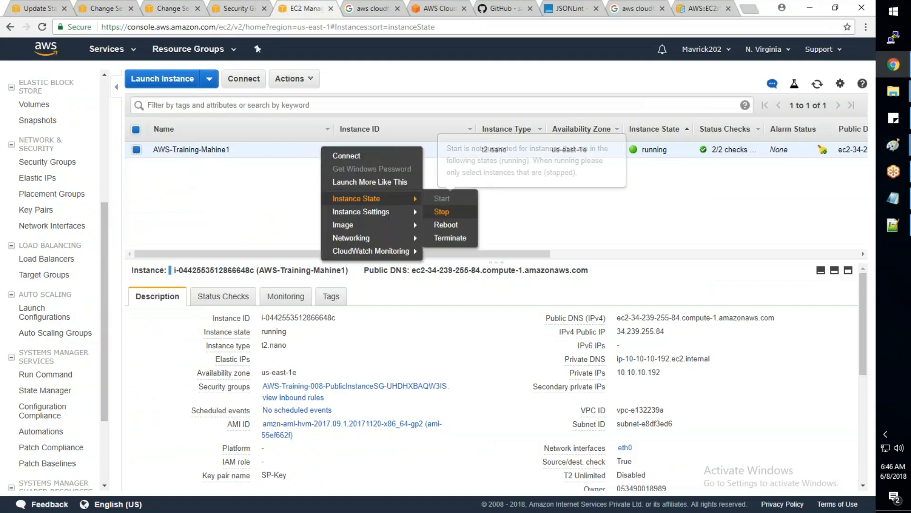
mouse_move(371, 237)
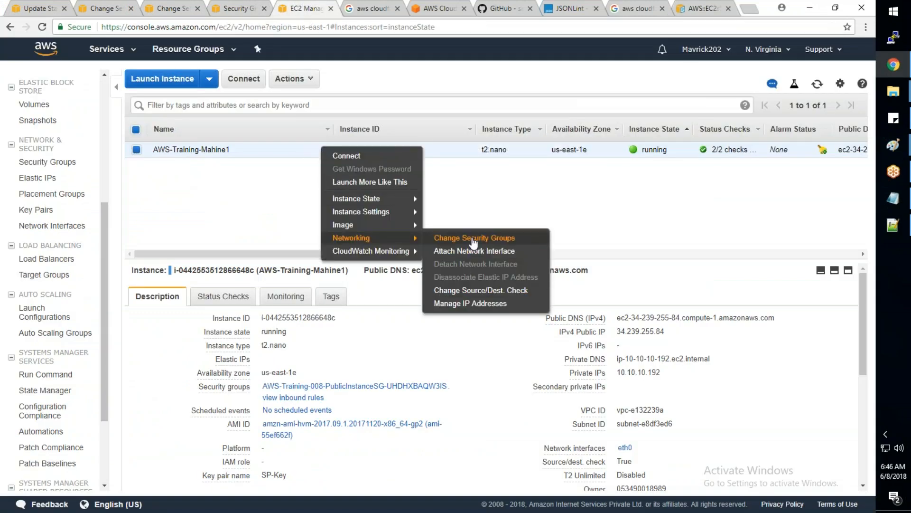
click(473, 239)
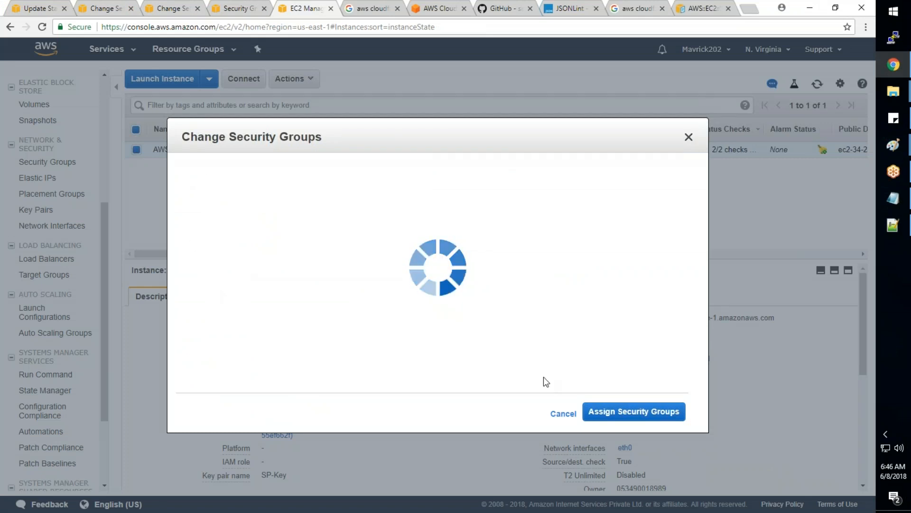
click(563, 413)
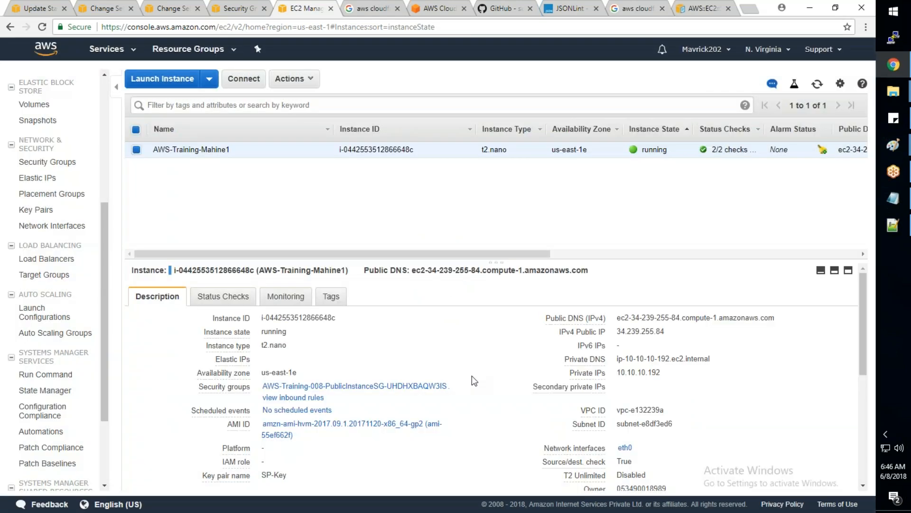
- Return to the change set details and go from there to the AWS-Training-008 stack's detail page
click(98, 9)
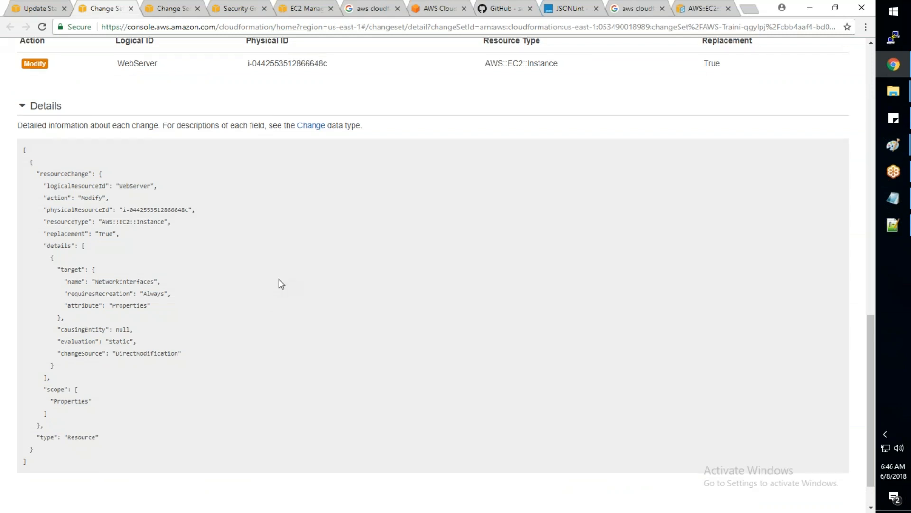
scroll(357, 294, down, 1)
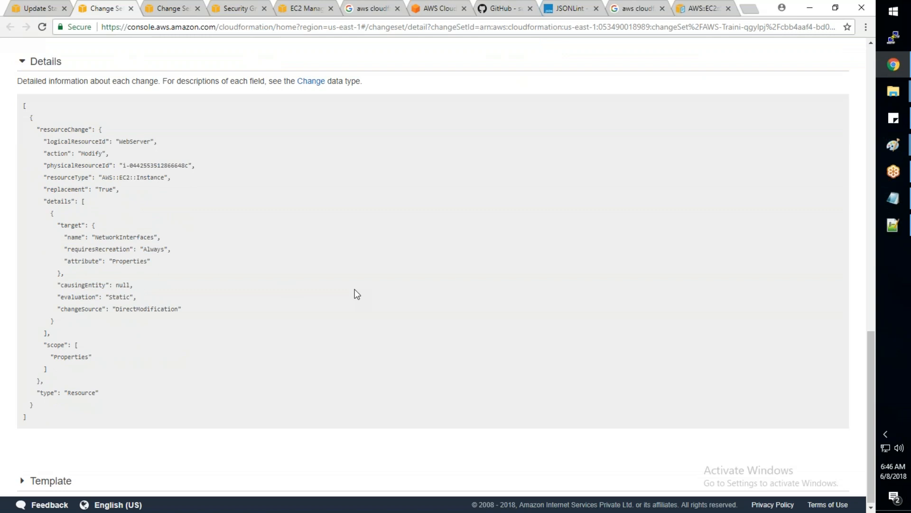
scroll(357, 295, up, 10)
scroll(357, 294, up, 7)
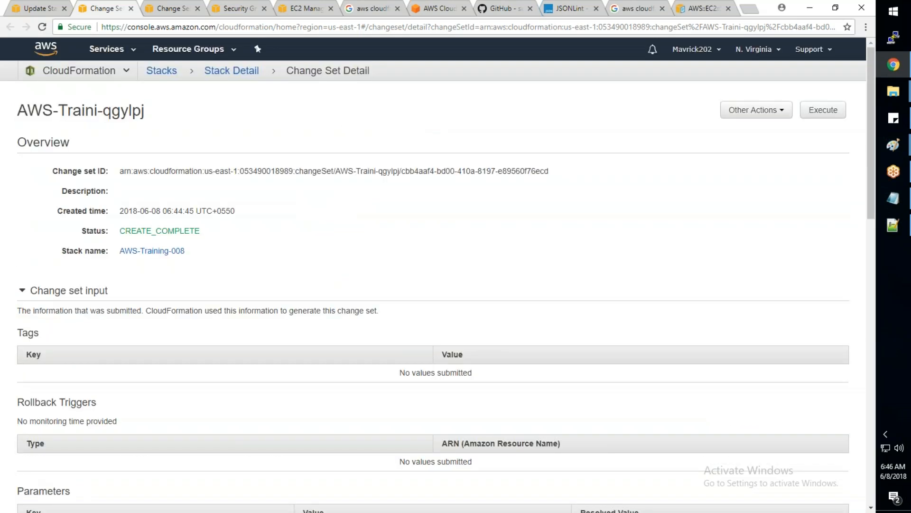
click(225, 77)
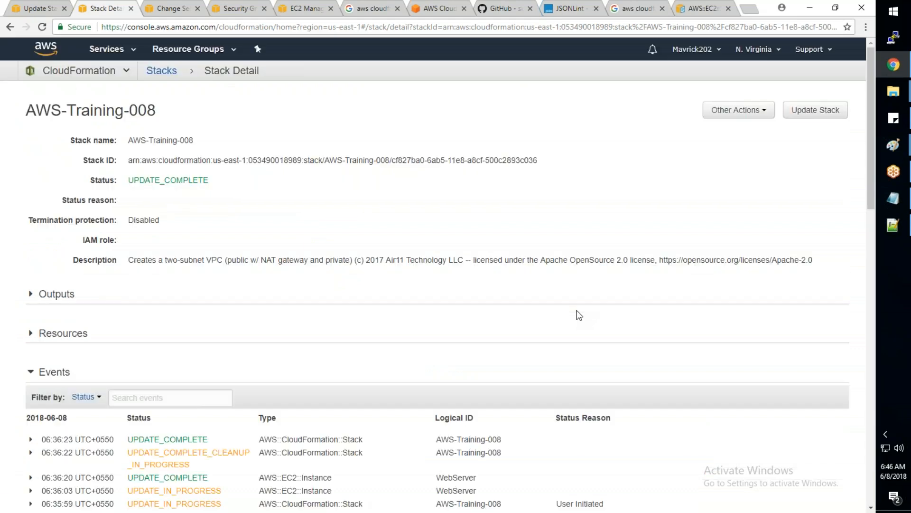
- Return from the AWS-Training-008 stack's detail page to the list of CloudFormation stacks
scroll(579, 315, down, 1)
scroll(579, 315, up, 1)
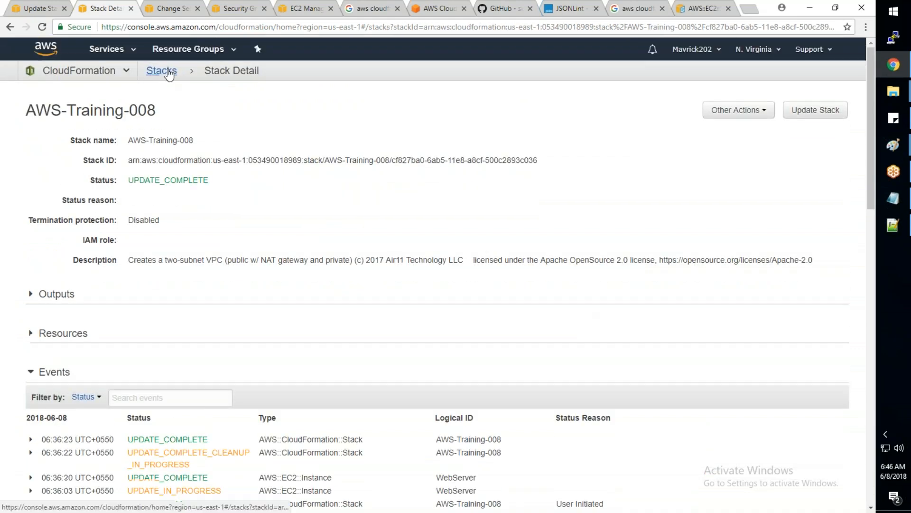
click(160, 70)
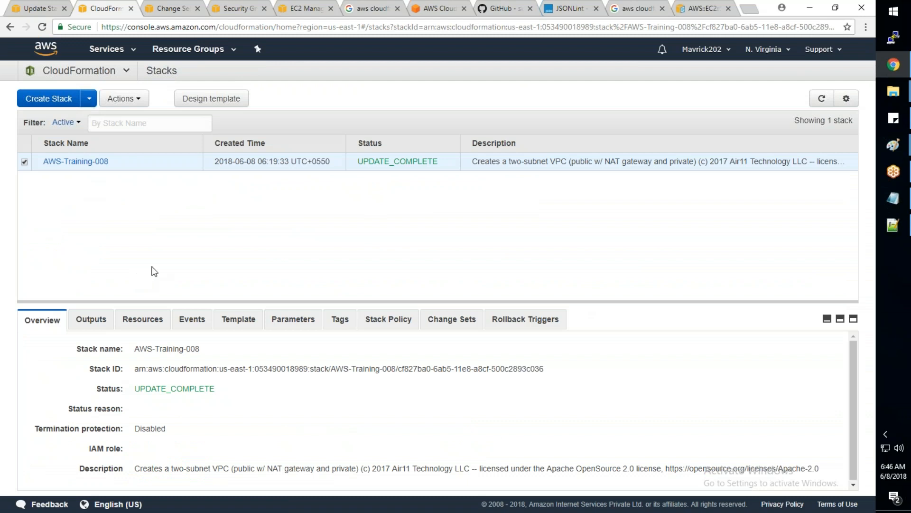
- In the VPC console's security groups filtered by aws, select the Allow_All group to view its inbound rules
mouse_move(882, 222)
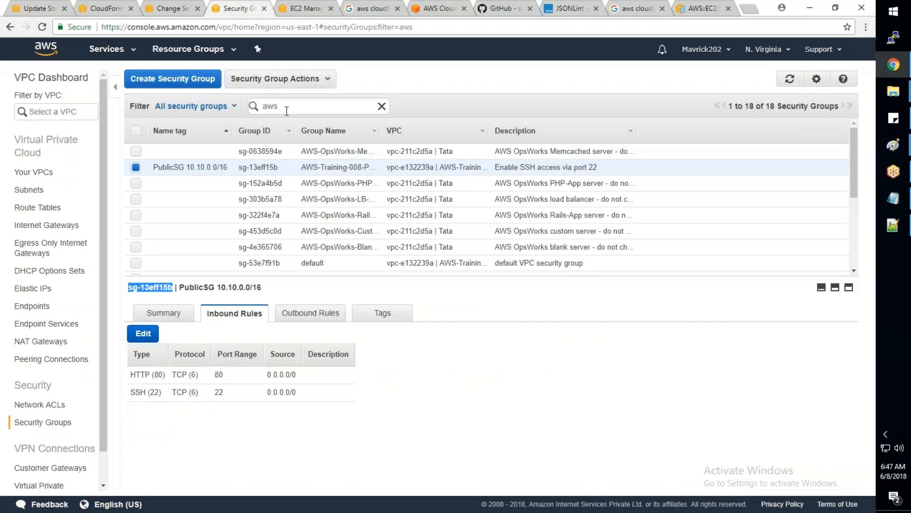
scroll(475, 208, down, 1)
scroll(475, 204, down, 5)
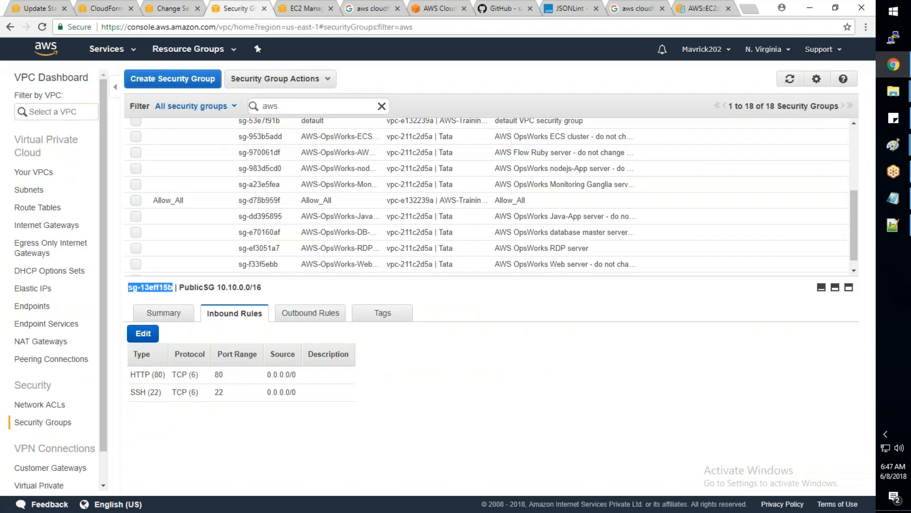
scroll(52, 237, down, 1)
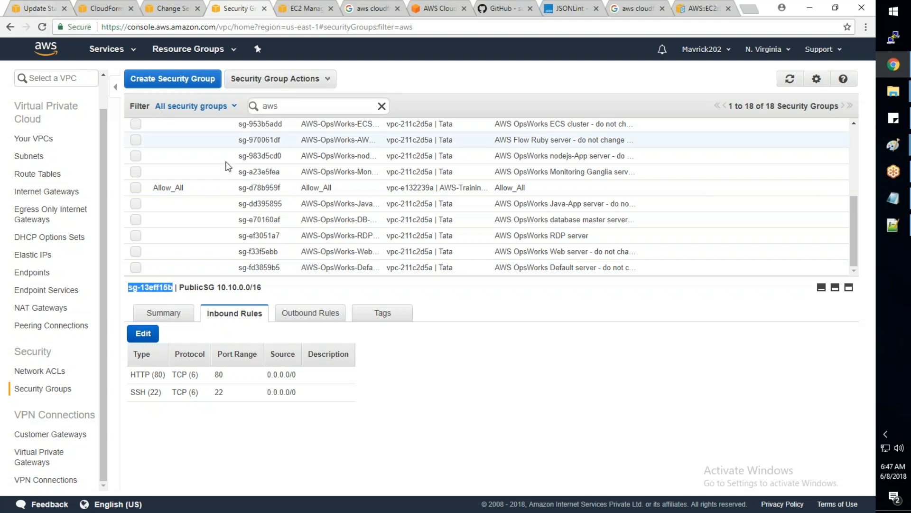
click(227, 187)
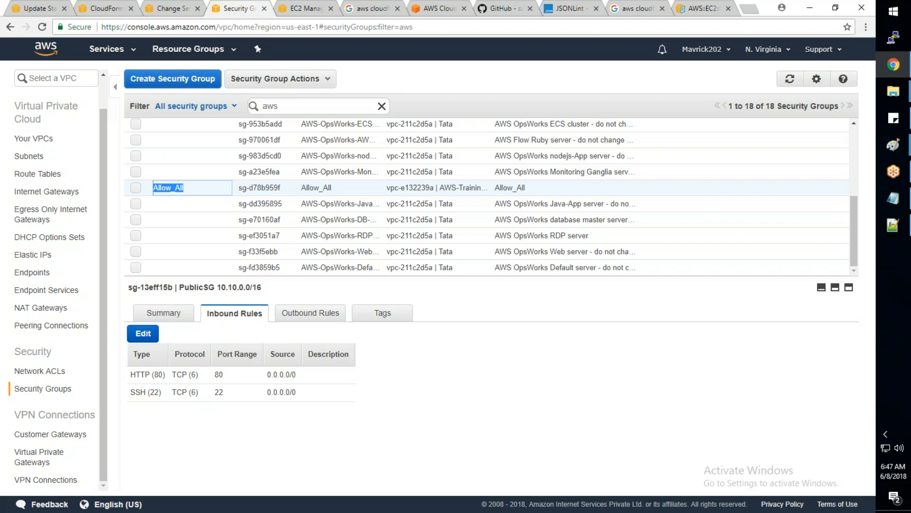
click(151, 186)
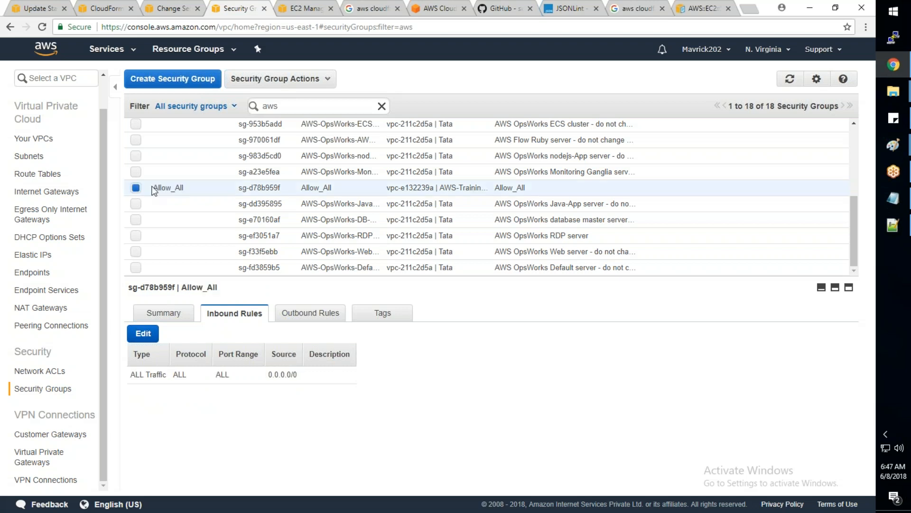
- Cancel the pending stack update in CloudFormation and delete the AWS-Training-008 stack
click(46, 10)
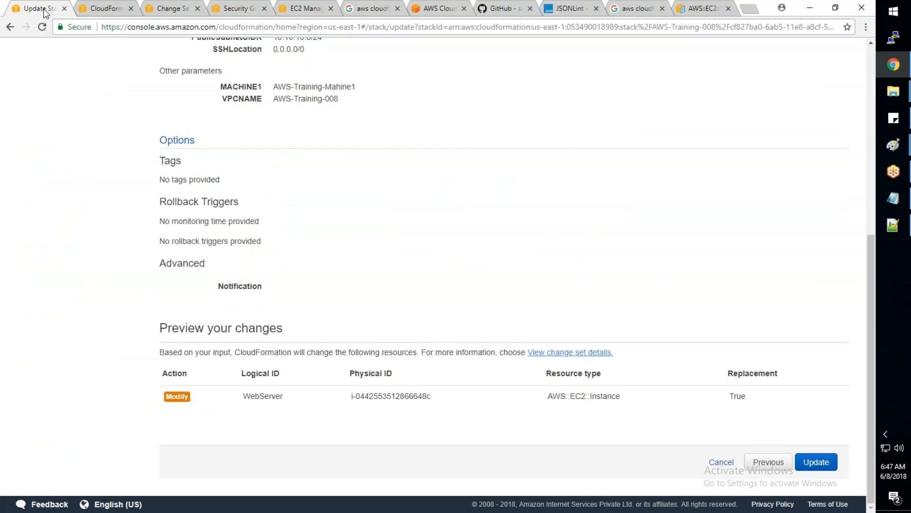
click(722, 462)
click(128, 99)
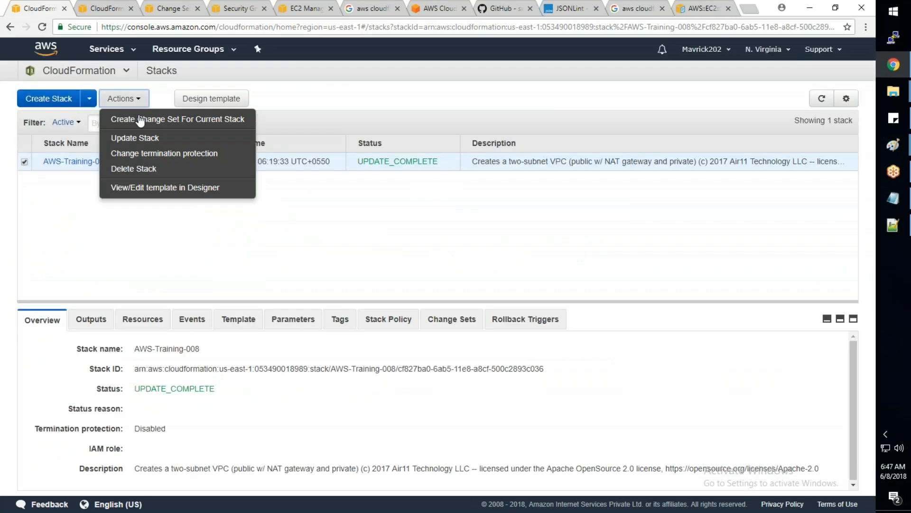
click(149, 169)
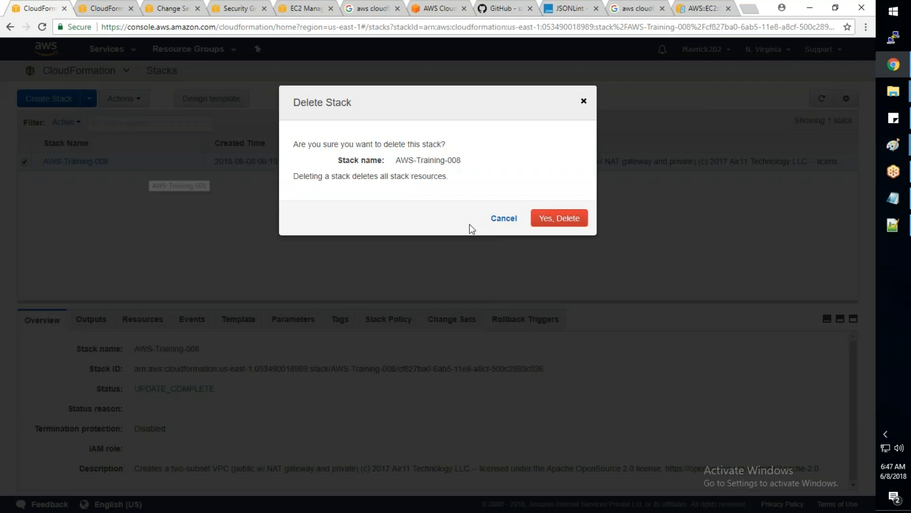
click(546, 218)
- View the AWS-Training-008 stack's events and refresh them repeatedly to monitor the deletion of its resources
click(195, 321)
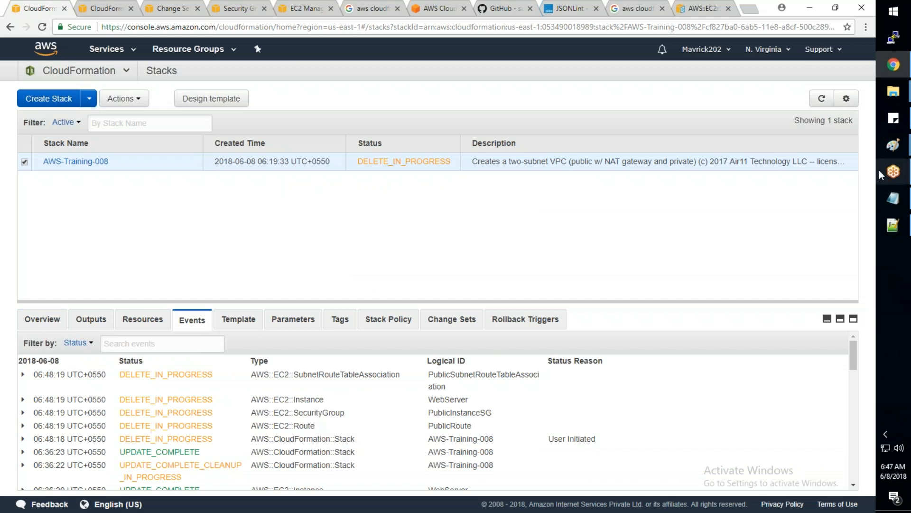
click(822, 98)
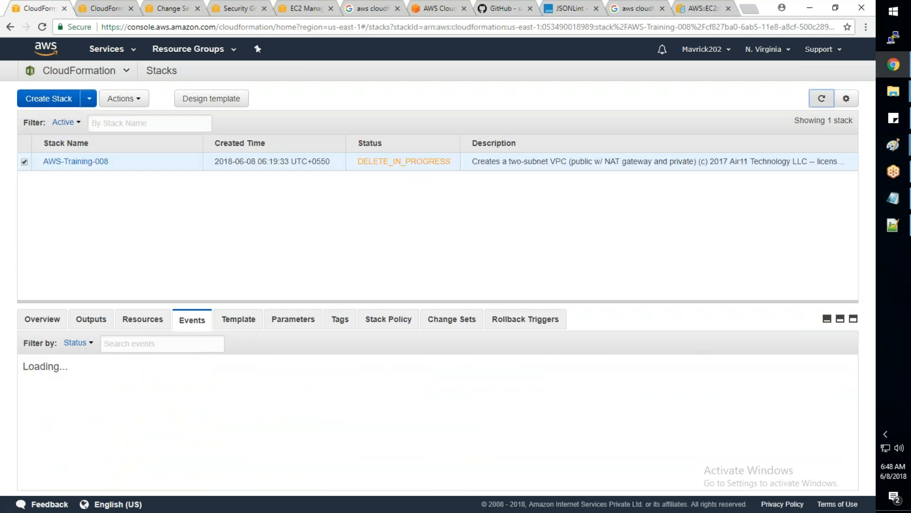
click(822, 101)
click(822, 100)
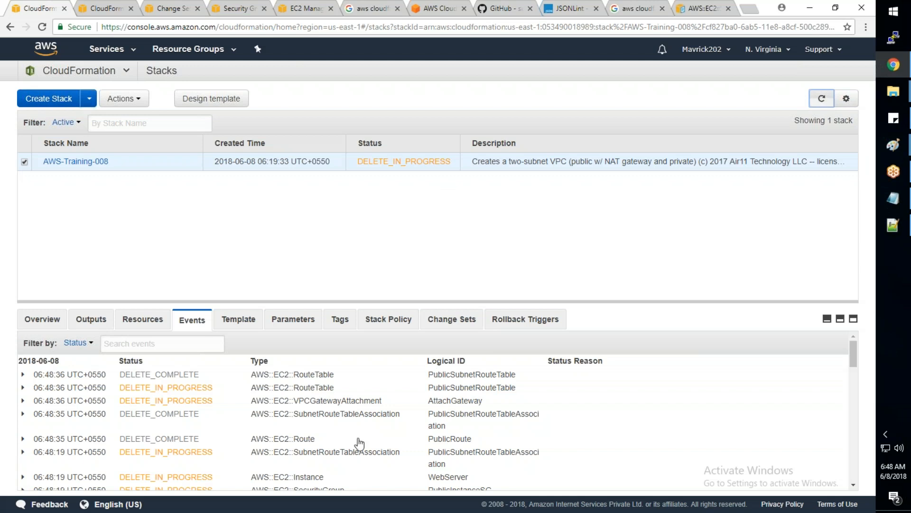
scroll(360, 443, down, 3)
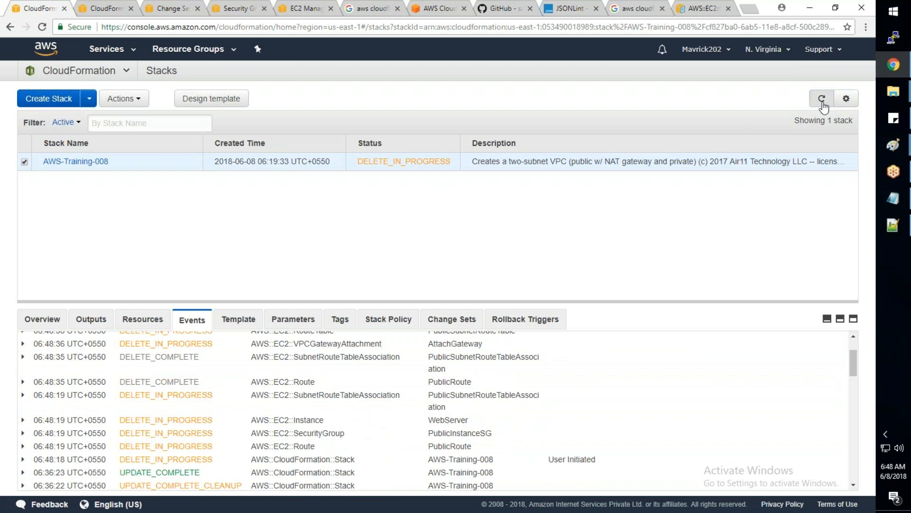
click(823, 104)
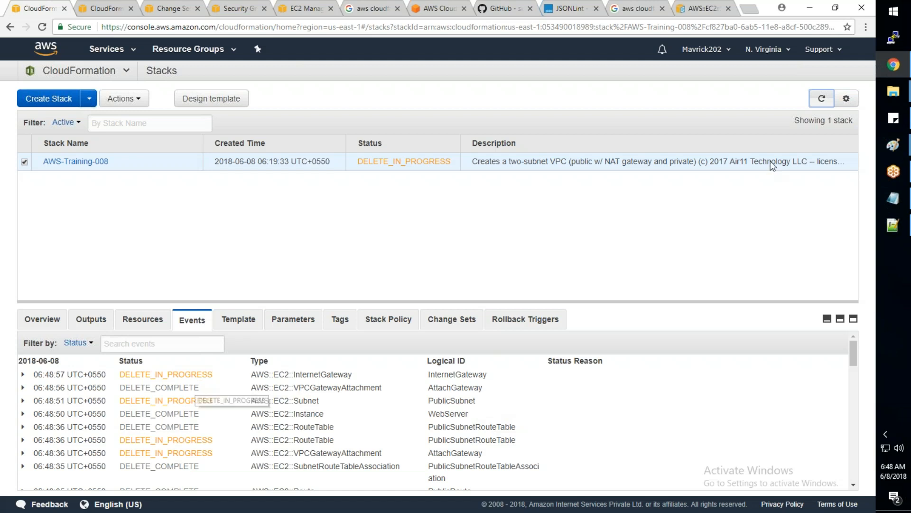
click(821, 100)
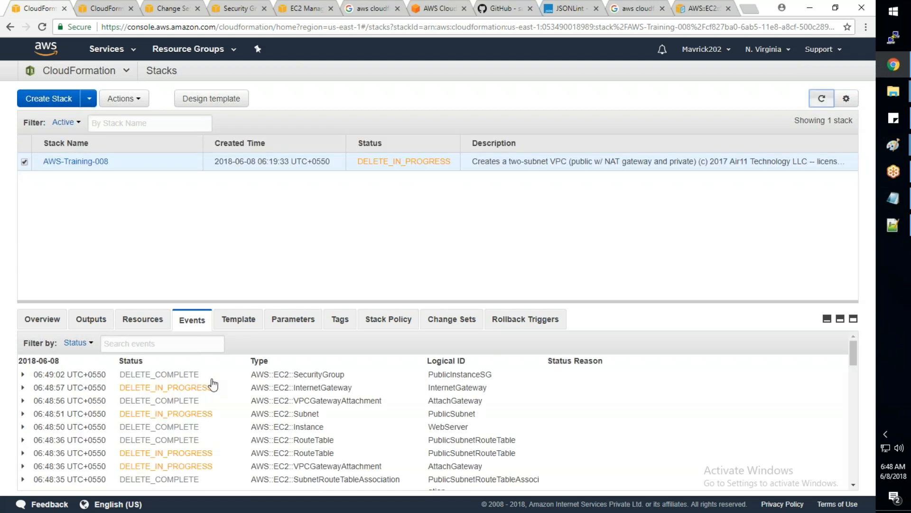
click(825, 101)
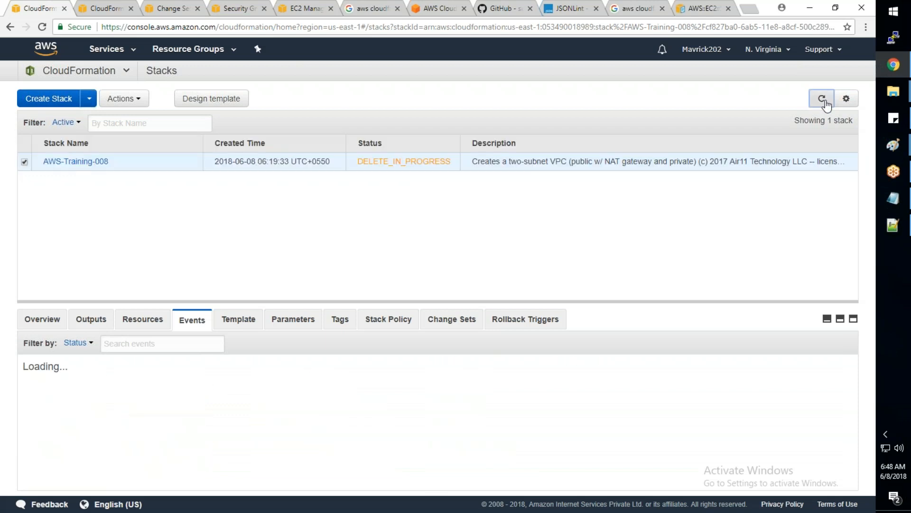
click(825, 101)
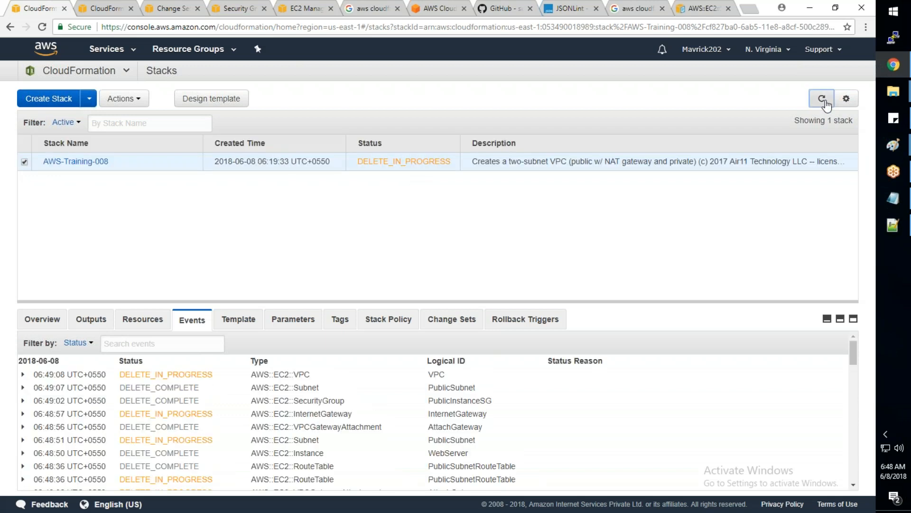
click(824, 101)
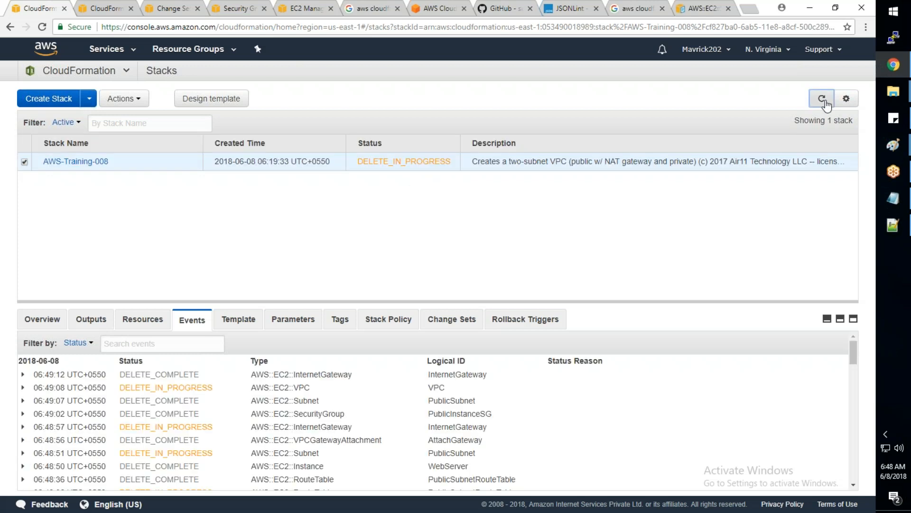
click(825, 101)
click(825, 105)
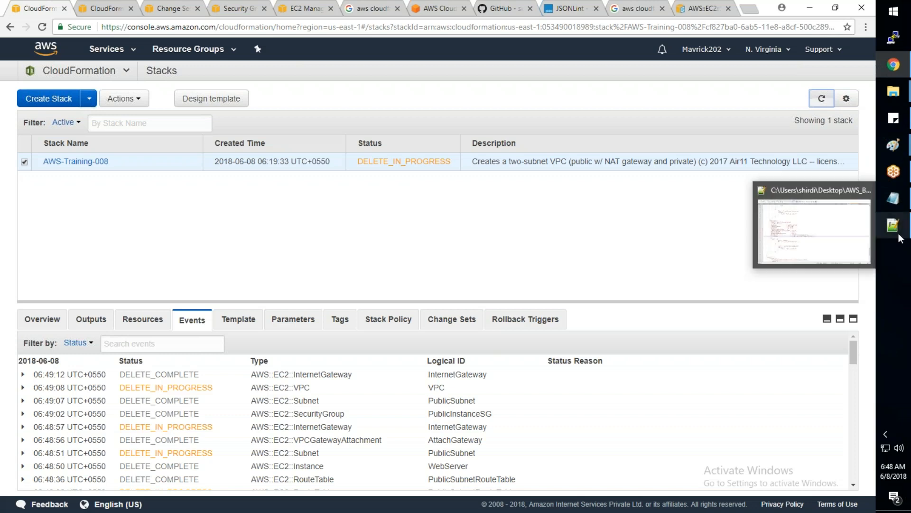
click(818, 103)
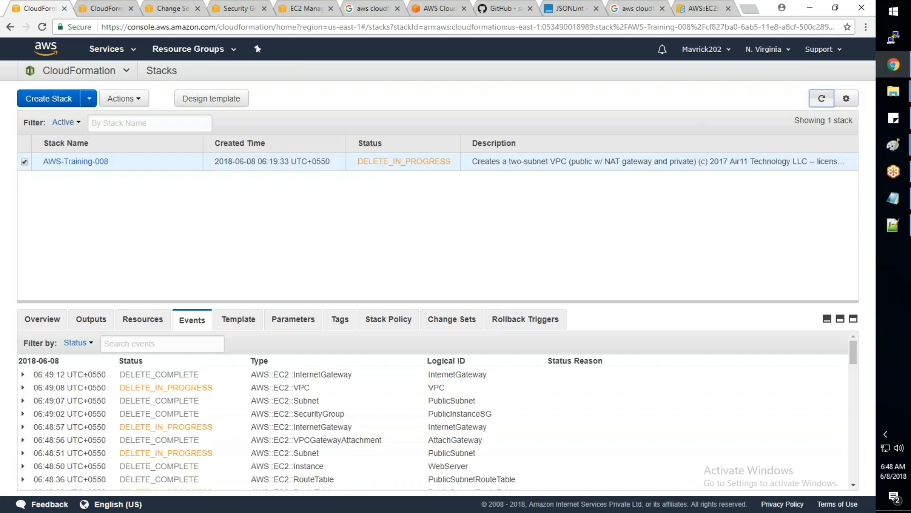
scroll(328, 431, down, 1)
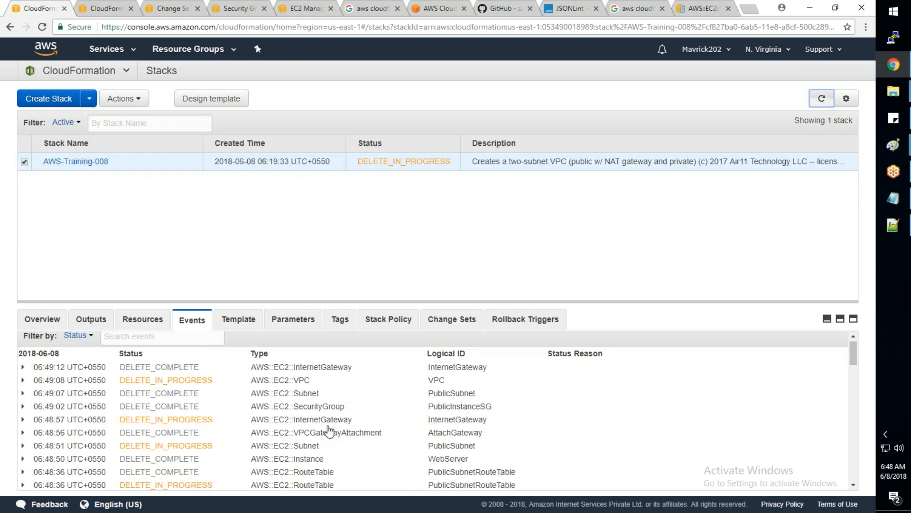
scroll(328, 431, down, 3)
click(823, 99)
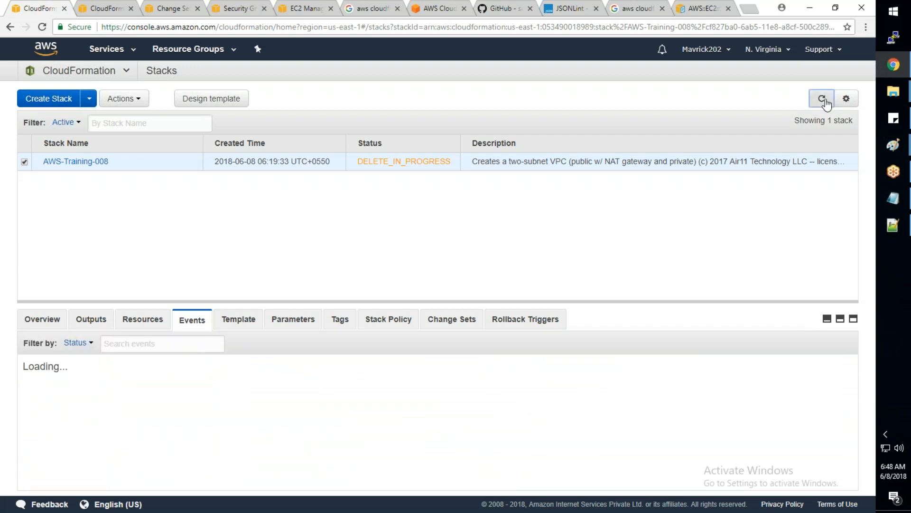
click(824, 101)
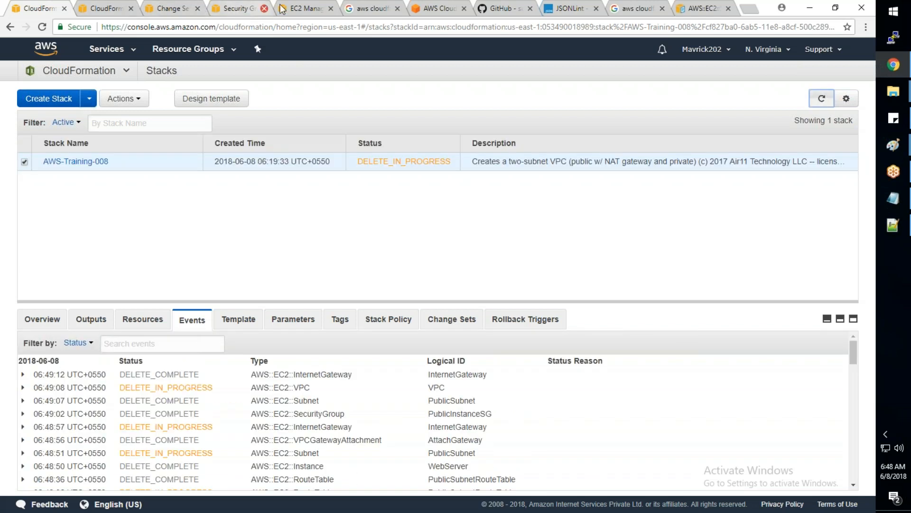
- In the VPC console, show the subnets without the aws filter and look through the full list
click(240, 13)
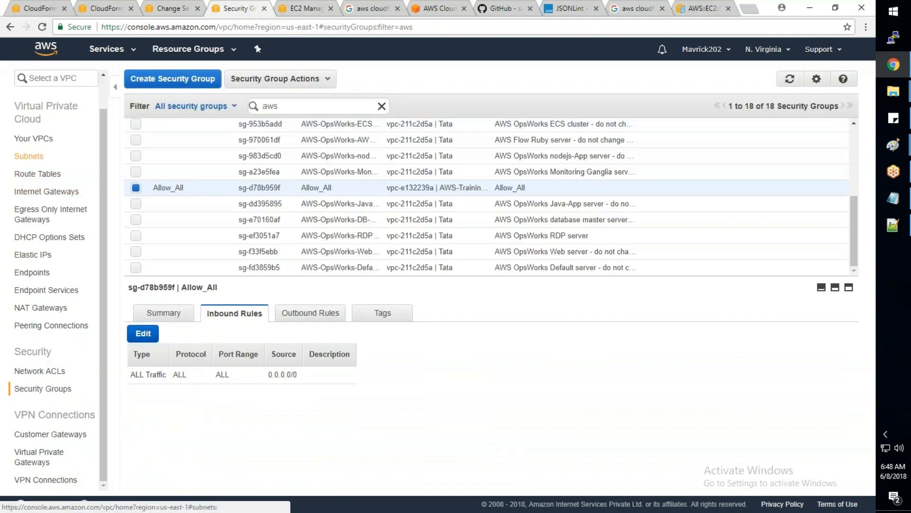
click(28, 156)
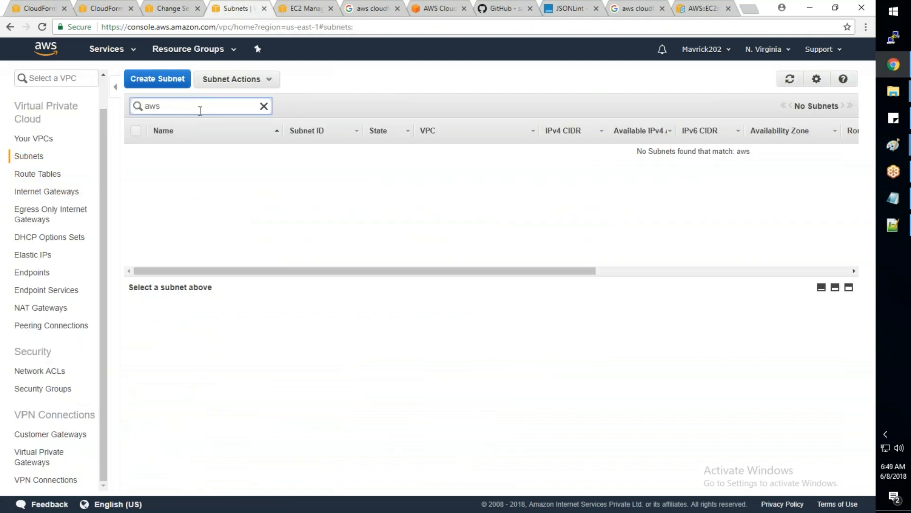
click(22, 159)
click(149, 105)
key(ctrl+a)
key(BackSpace)
key(Return)
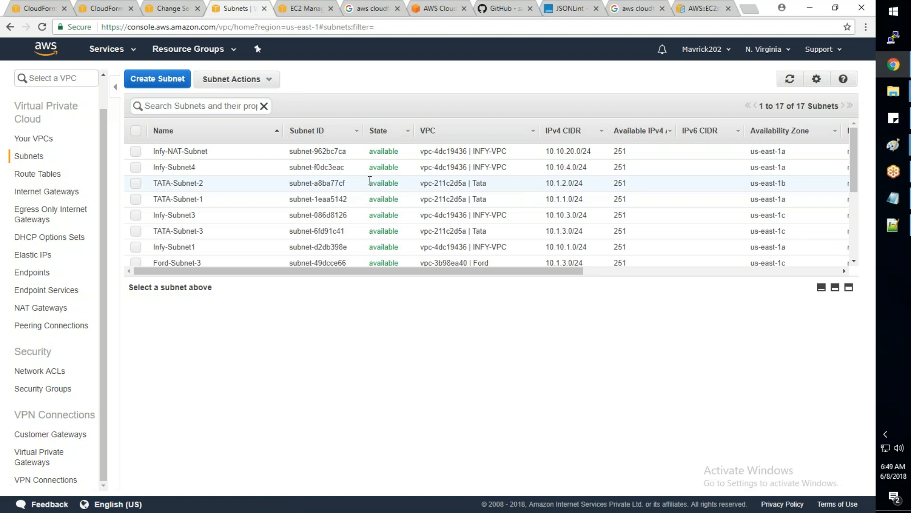
scroll(371, 180, down, 3)
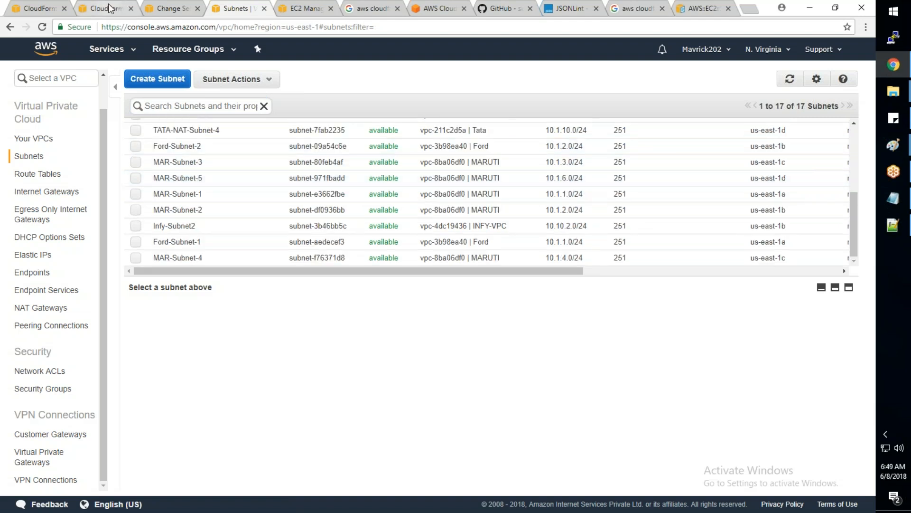
- Return to the CloudFormation stack list and recheck the refreshed deletion events of AWS-Training-008
click(109, 8)
click(821, 99)
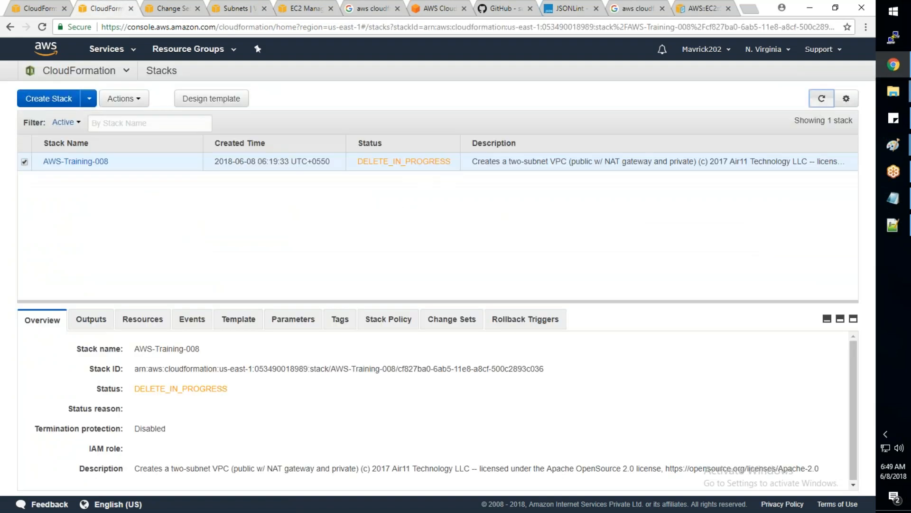
click(191, 319)
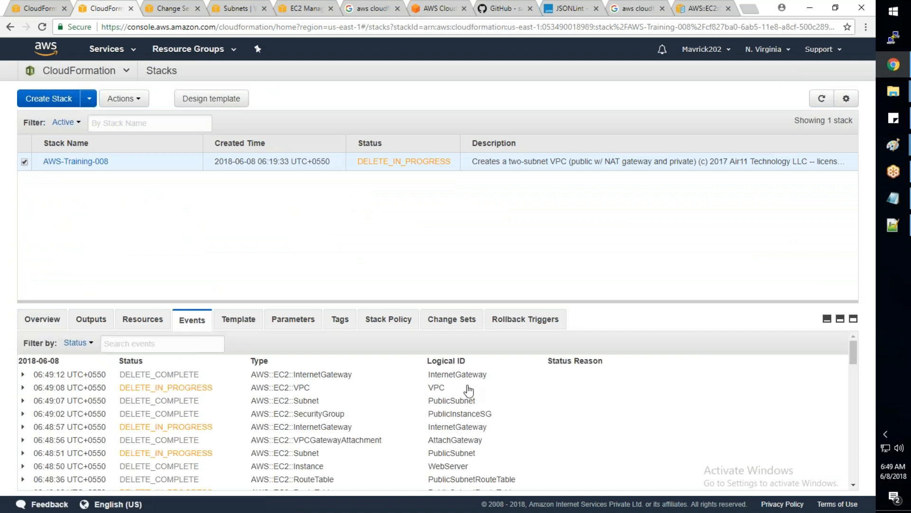
click(825, 100)
- Go back to the VPC console and check the subnet list again for subnets belonging to the AWS-Training-008 VPC
click(235, 9)
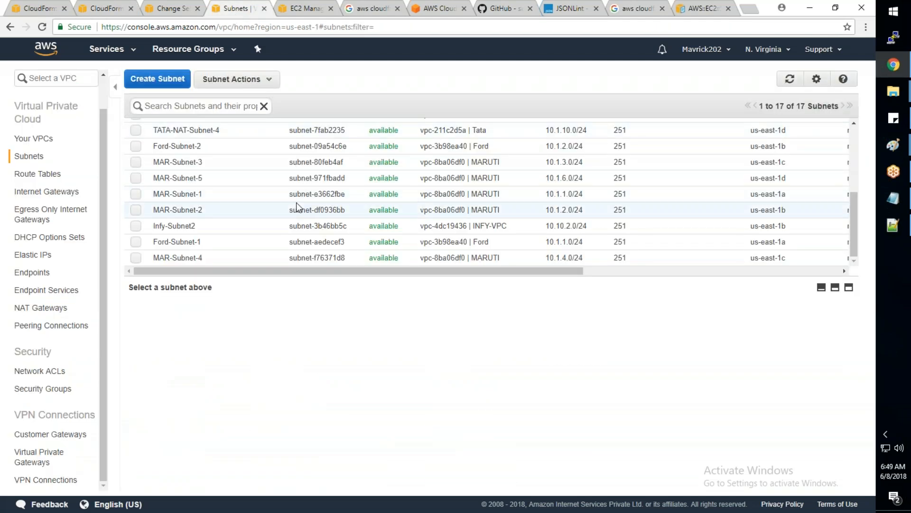
scroll(296, 202, up, 3)
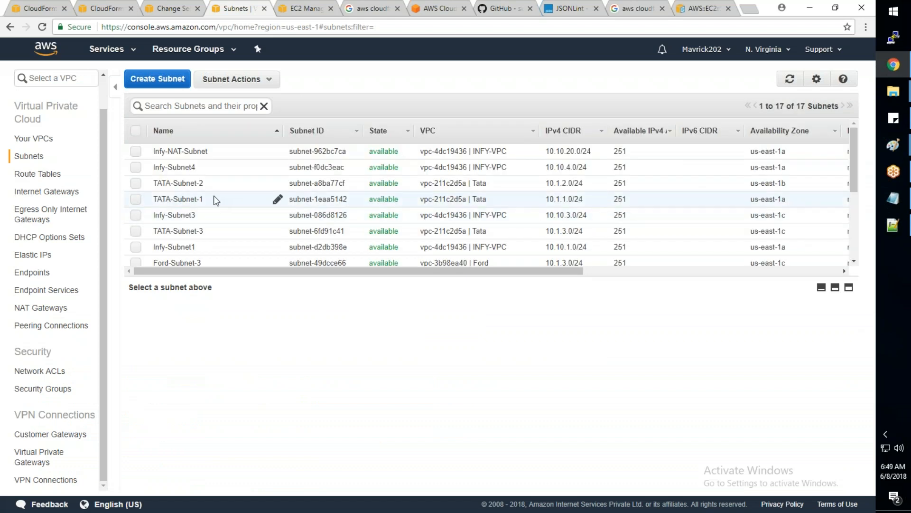
scroll(192, 212, down, 3)
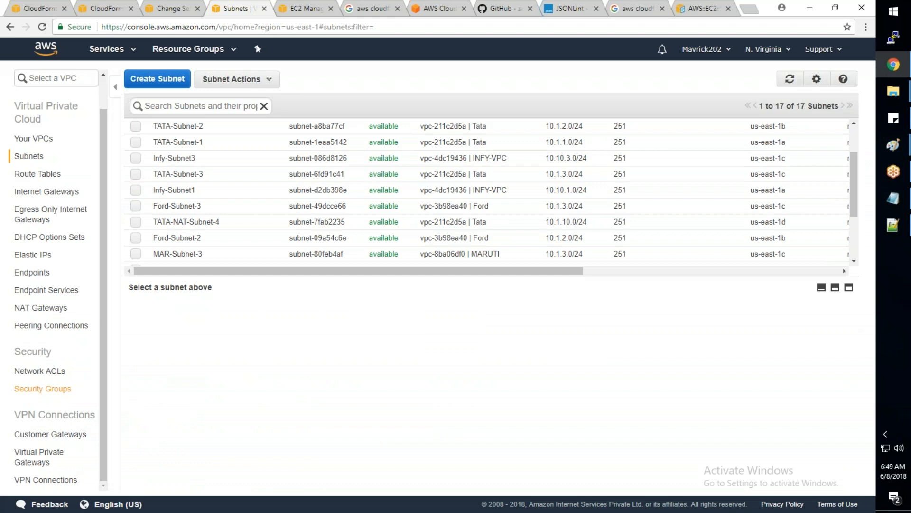
- Filter the security groups by aws to find those in the AWS-Training-008 VPC, and refresh the CloudFormation stack's deletion events
click(42, 389)
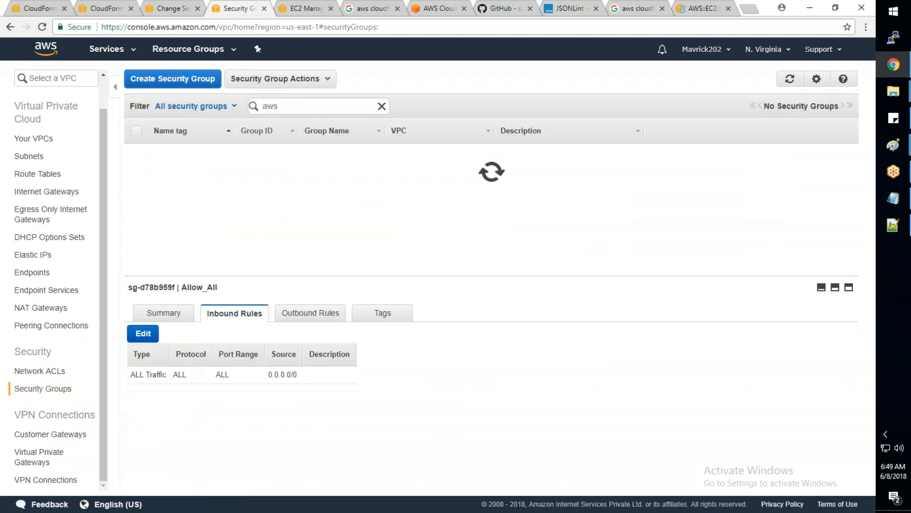
click(313, 112)
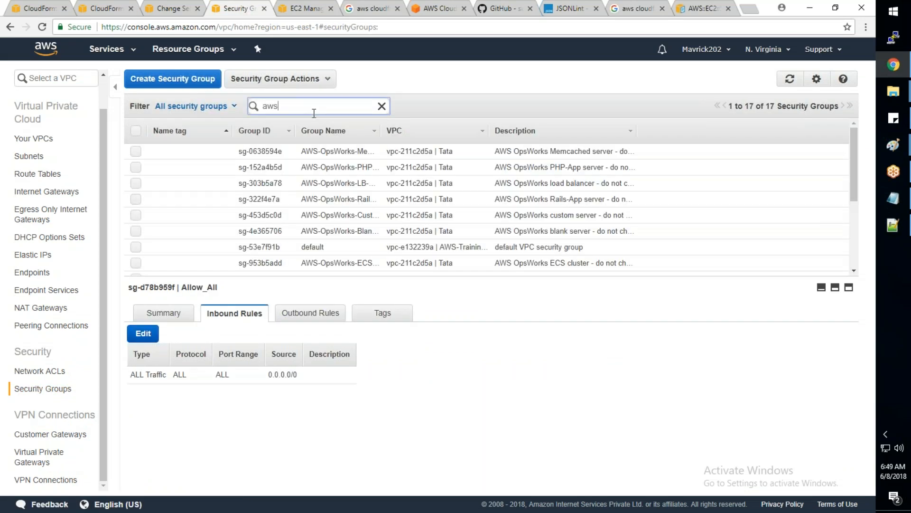
key(Return)
scroll(332, 208, down, 3)
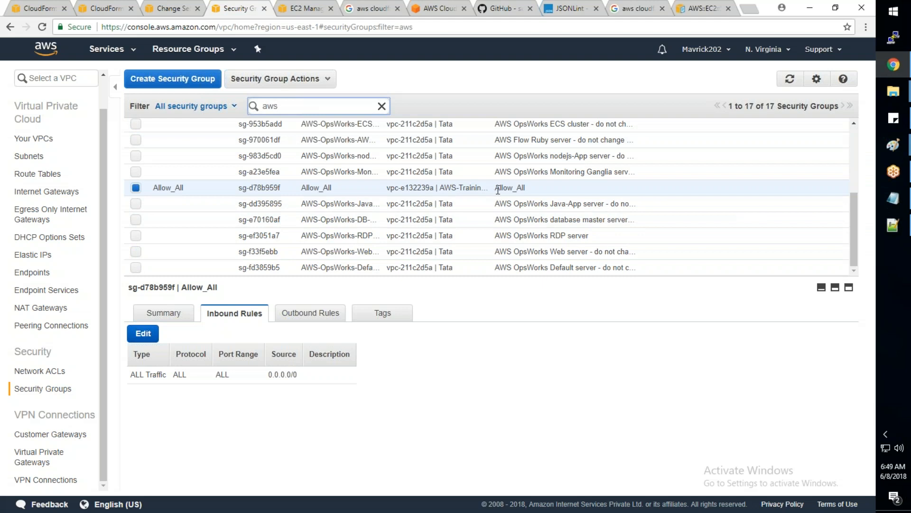
key(ctrl+1)
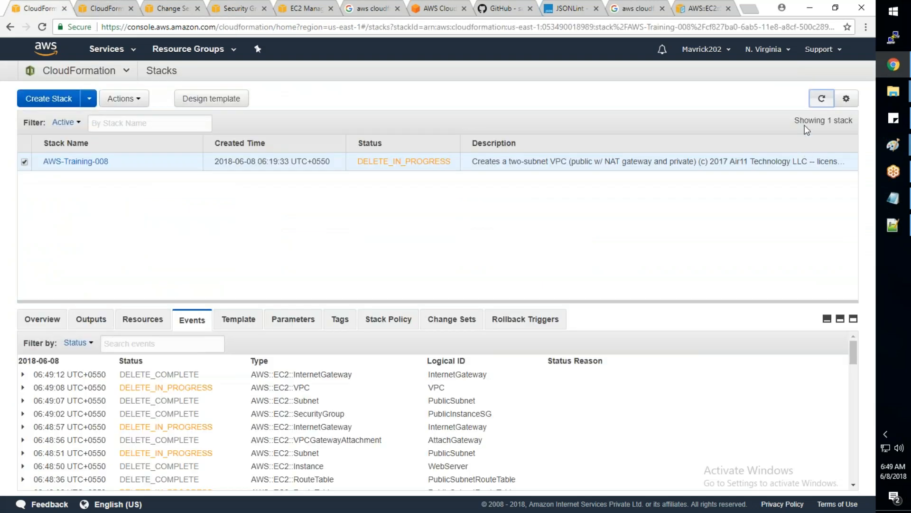
click(814, 99)
- Delete the Allow_All security group of the AWS-Training-008 VPC in the VPC console
click(232, 10)
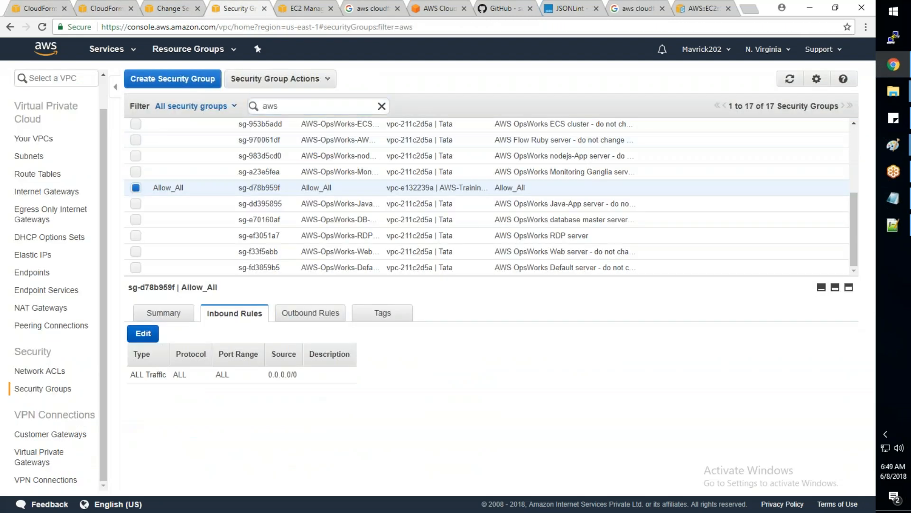
right_click(332, 183)
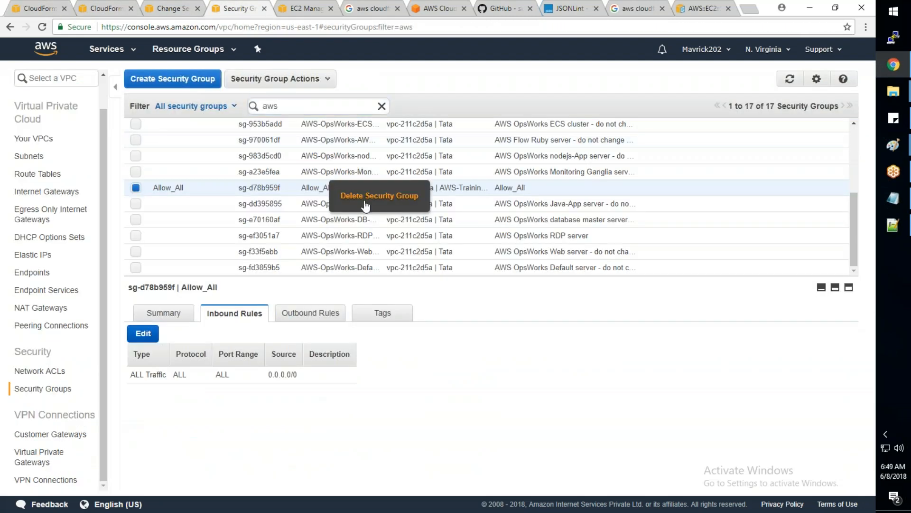
click(366, 200)
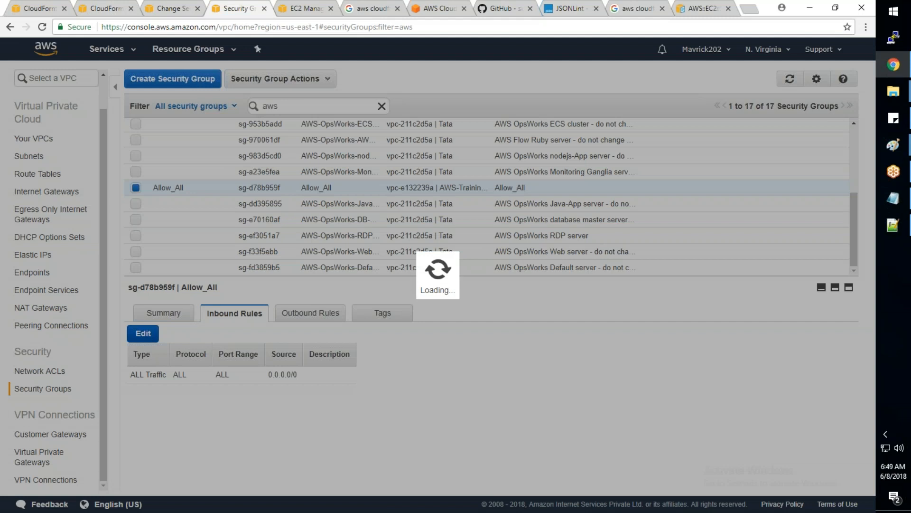
key(Return)
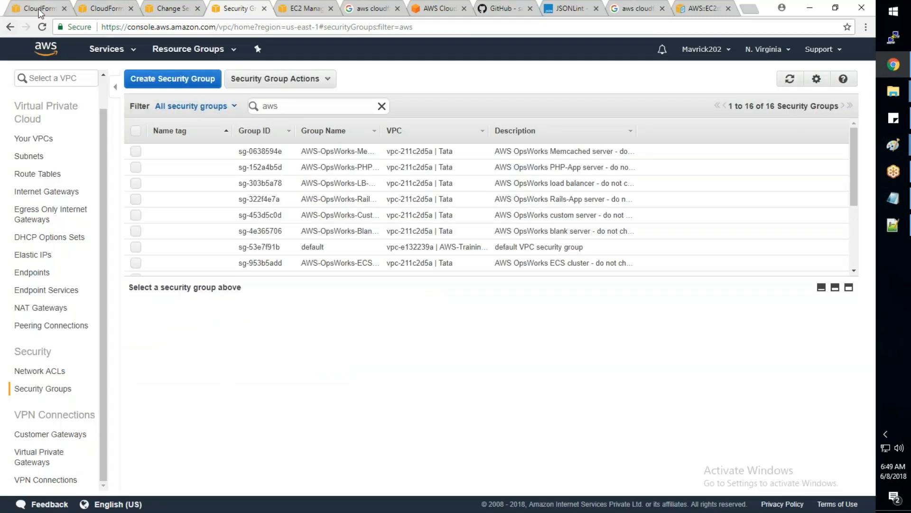
- Return to the CloudFormation stack list and refresh AWS-Training-008 repeatedly, examining the internet gateway and VPC deletion events
click(40, 11)
click(820, 99)
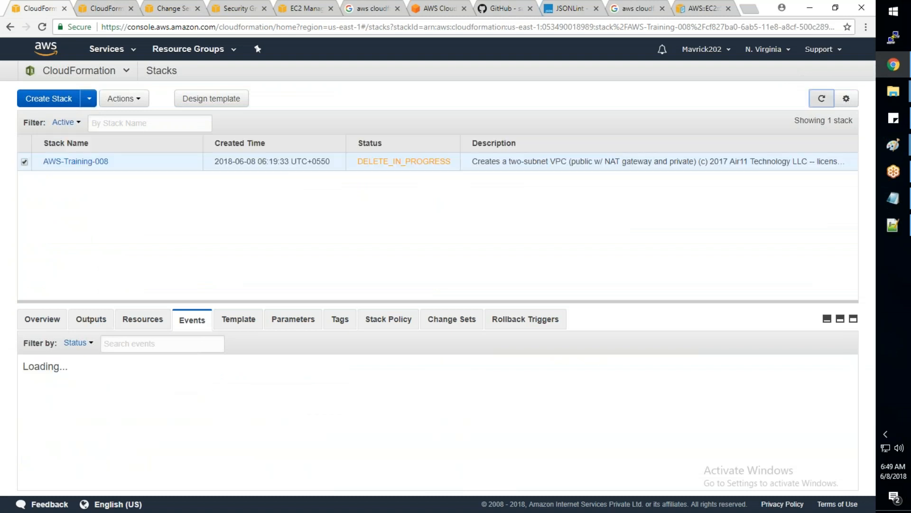
click(821, 100)
click(821, 99)
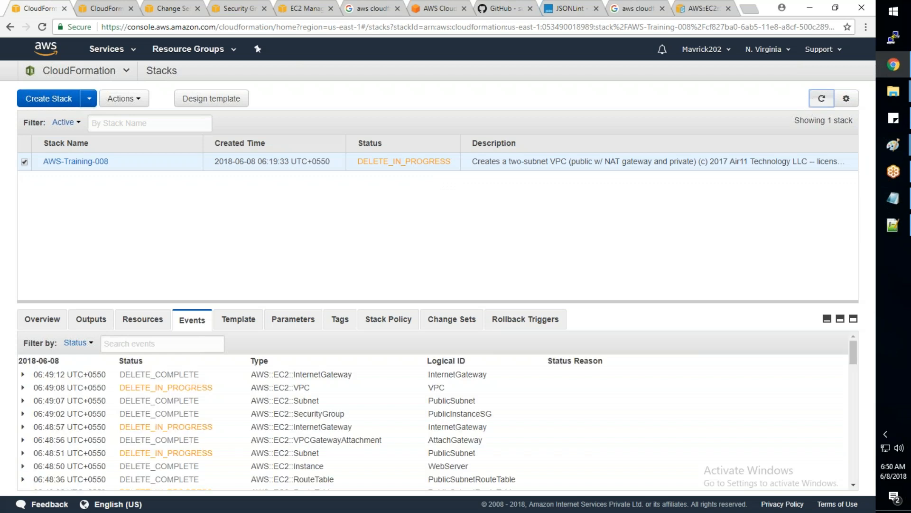
click(821, 99)
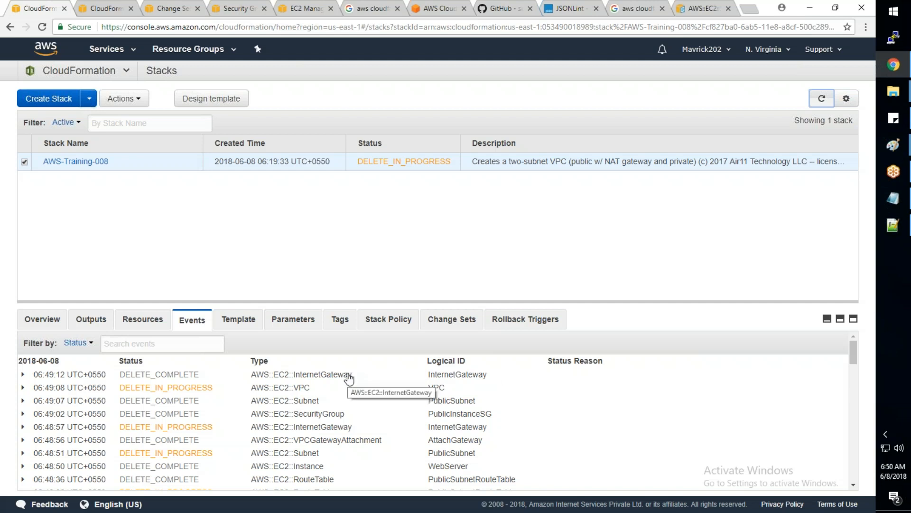
click(820, 100)
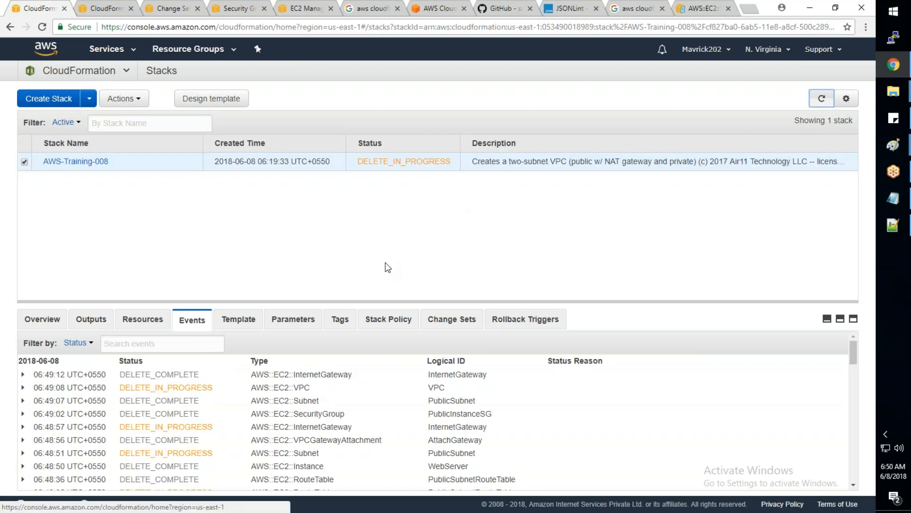
drag(490, 378, 302, 375)
click(225, 378)
drag(213, 388, 118, 394)
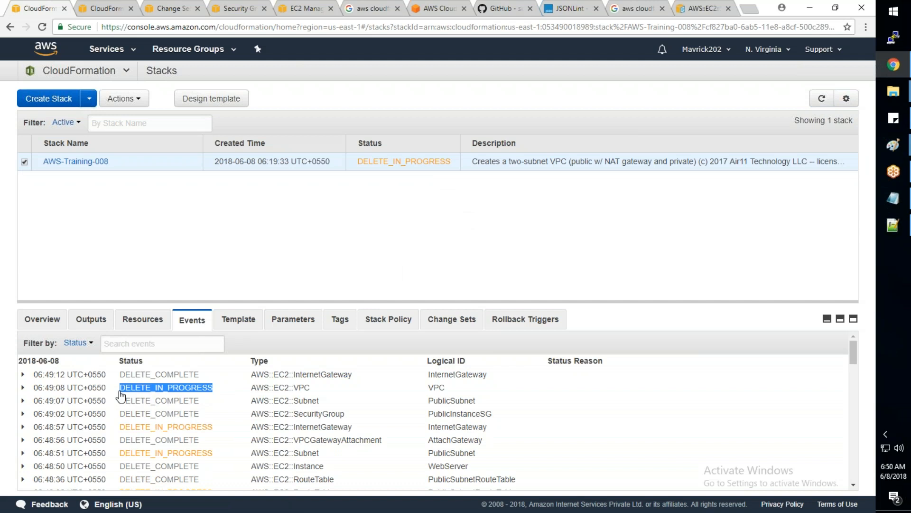
click(208, 391)
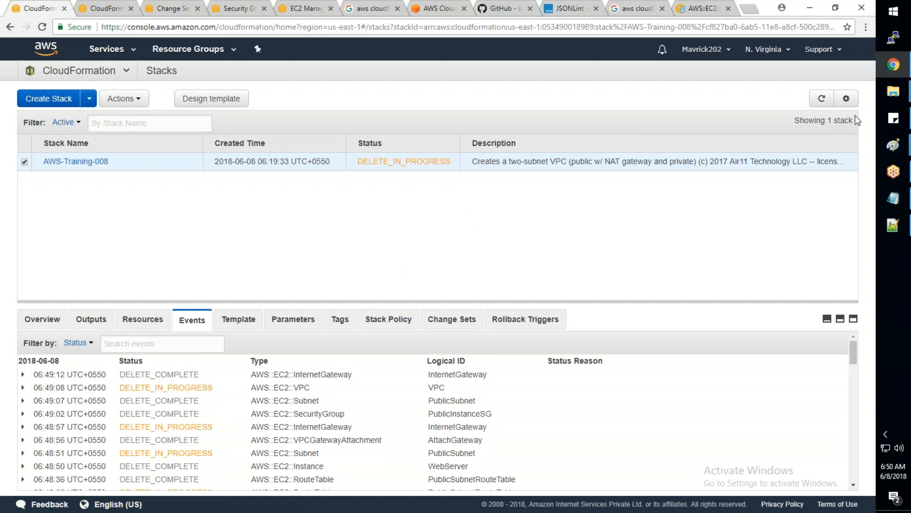
click(821, 98)
- Issue Delete Stack again for AWS-Training-008 and keep refreshing the stack list to check its deletion
click(127, 101)
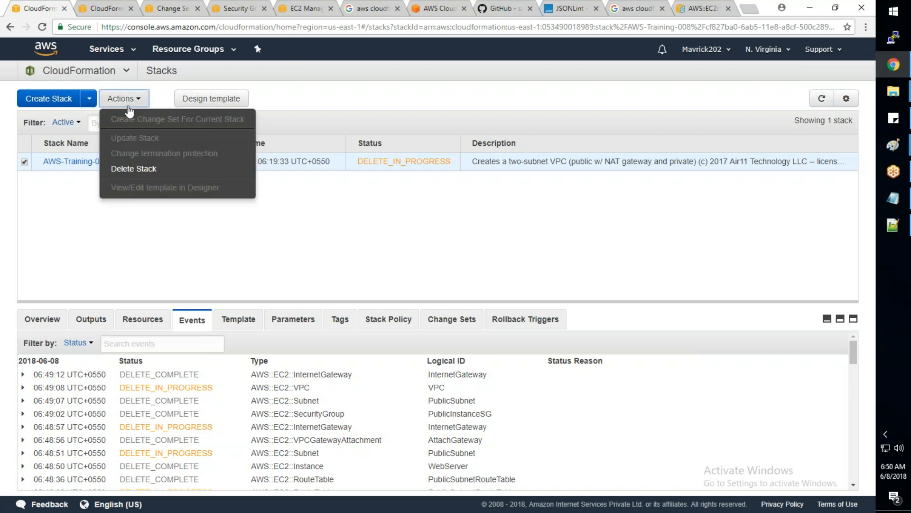
click(140, 170)
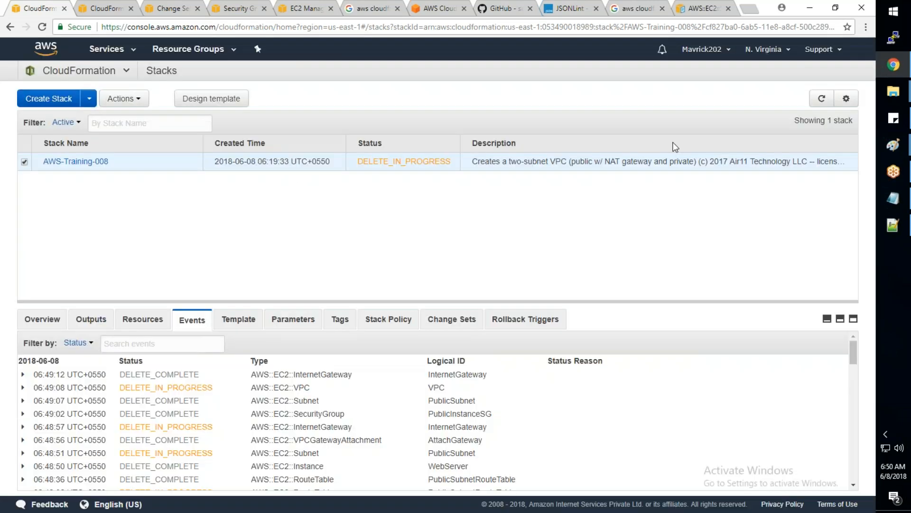
click(822, 99)
click(823, 100)
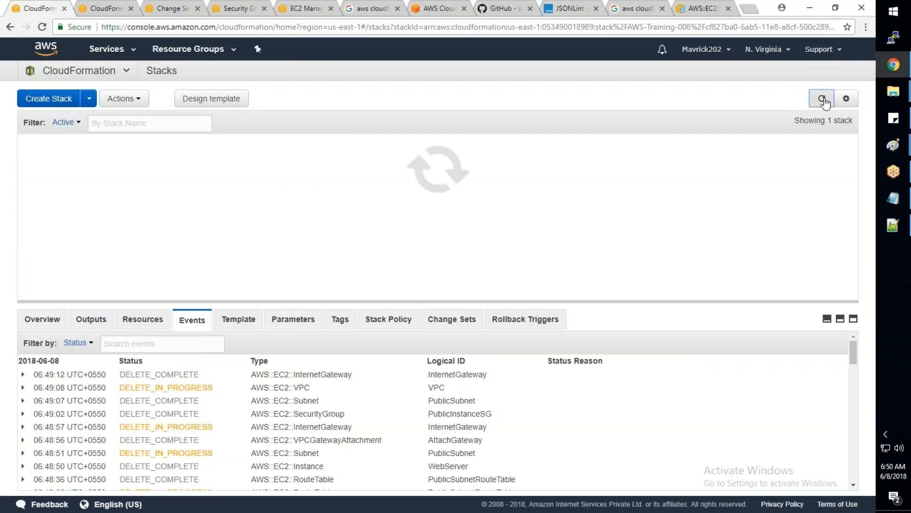
click(823, 100)
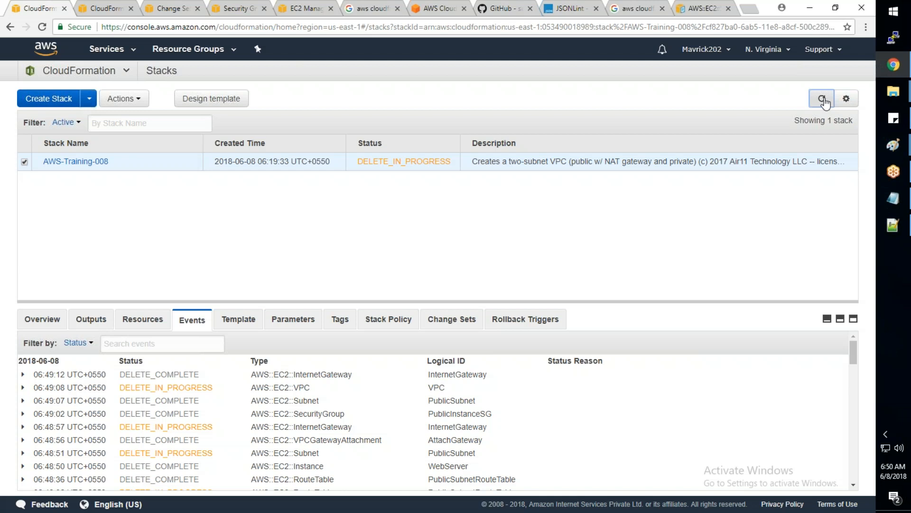
click(59, 161)
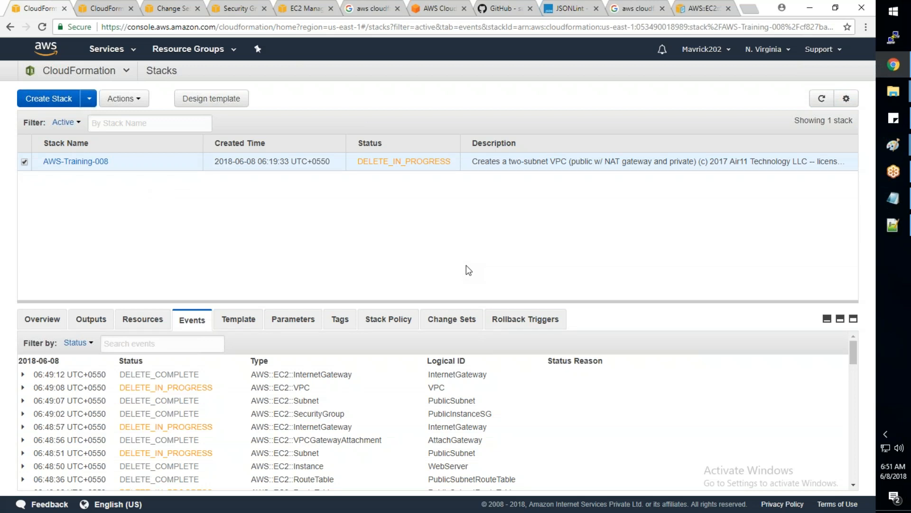
click(821, 100)
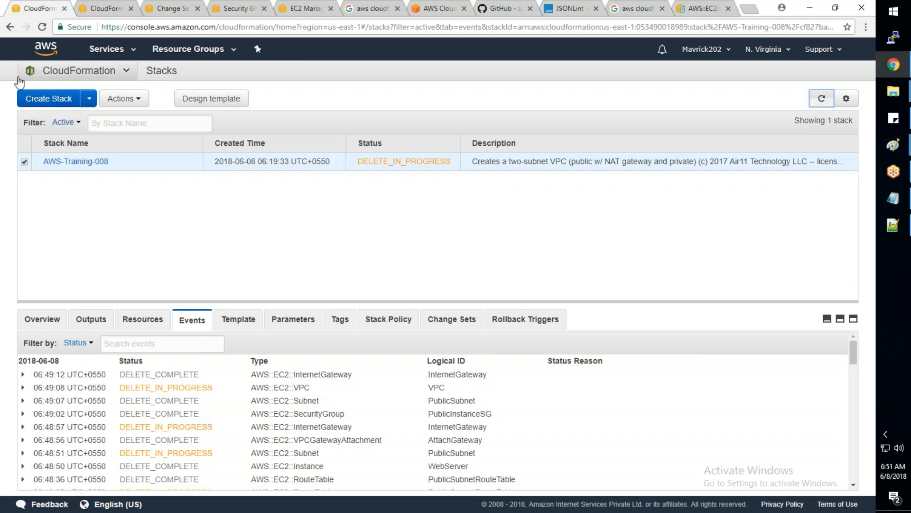
- Go to the CloudFormation StackSets, start creating a new StackSet, and review the description of what a StackSet contains
click(106, 72)
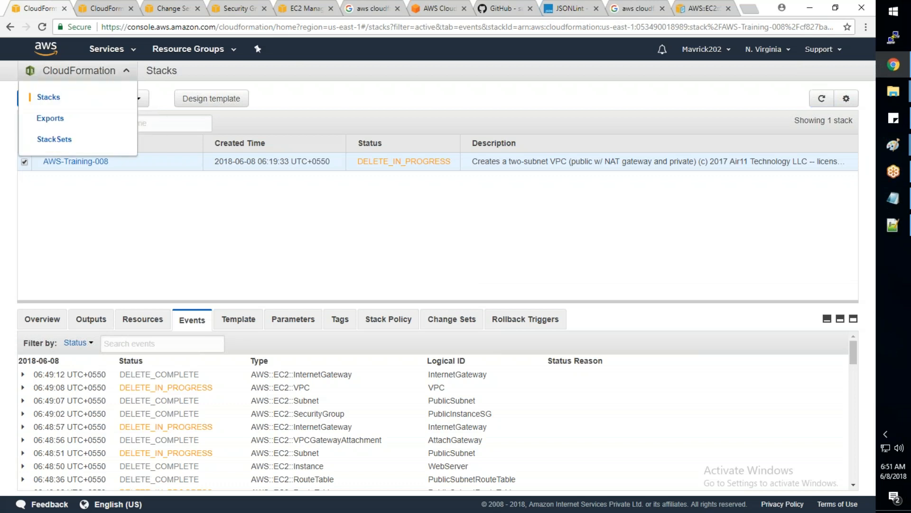
click(55, 133)
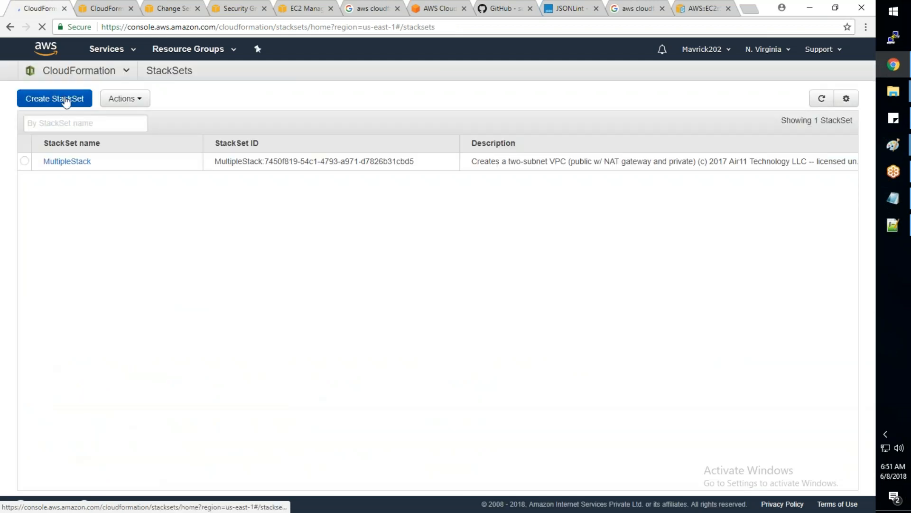
click(66, 100)
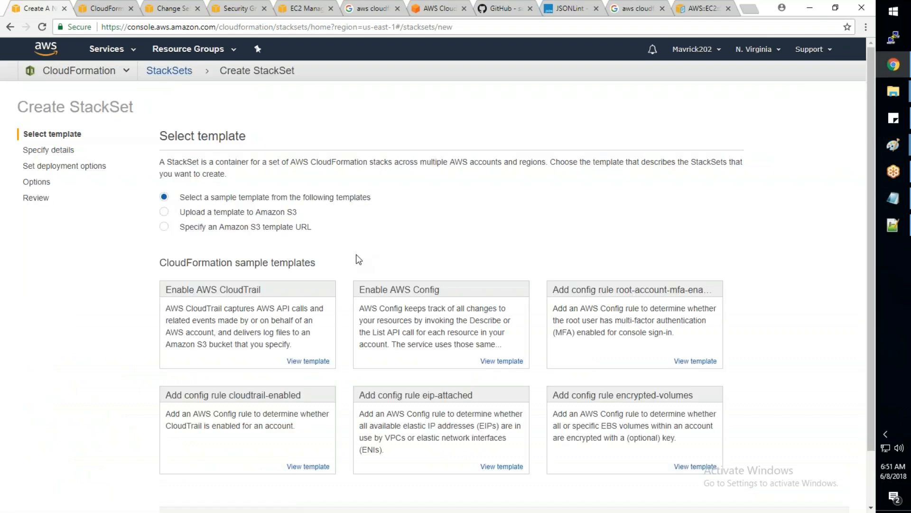
scroll(358, 259, down, 2)
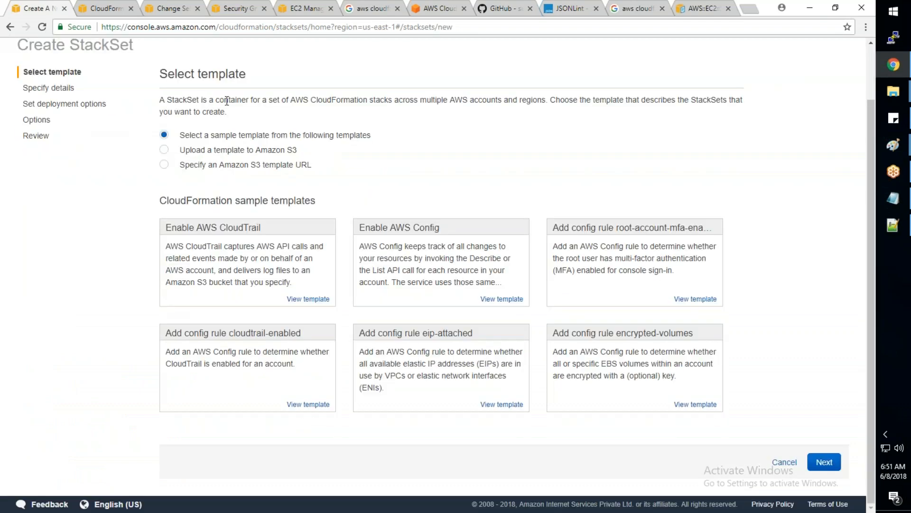
drag(315, 102, 546, 101)
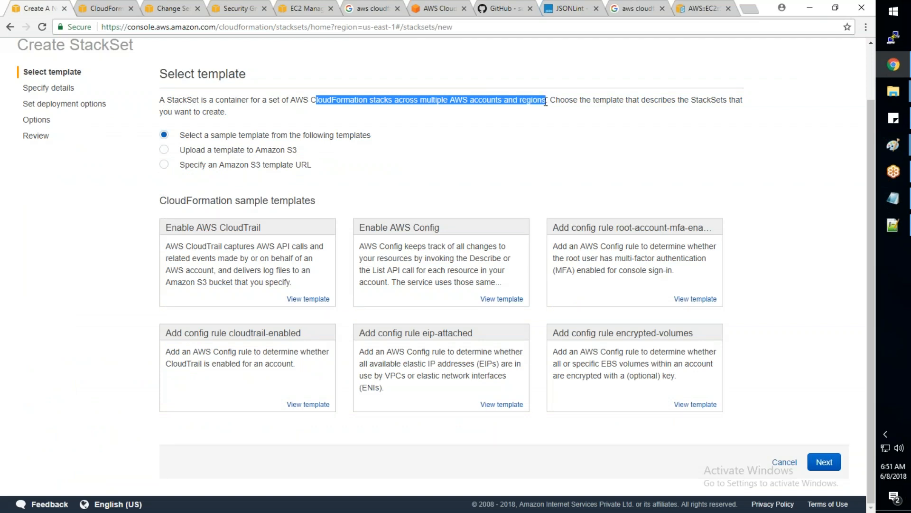
- Upload AWS_Basic_Infra.json from the AWS_Basic_Infra folder as the StackSet template and continue to the details
click(167, 159)
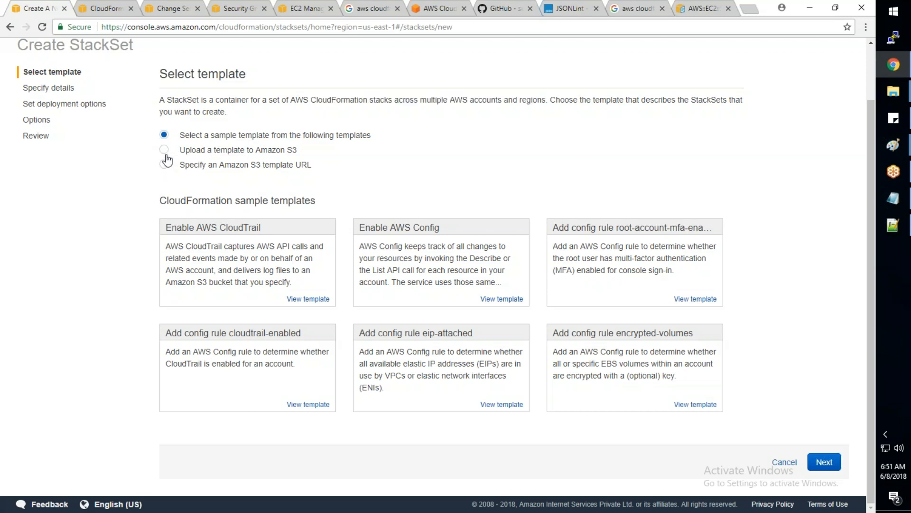
click(165, 151)
click(186, 298)
click(166, 91)
click(172, 82)
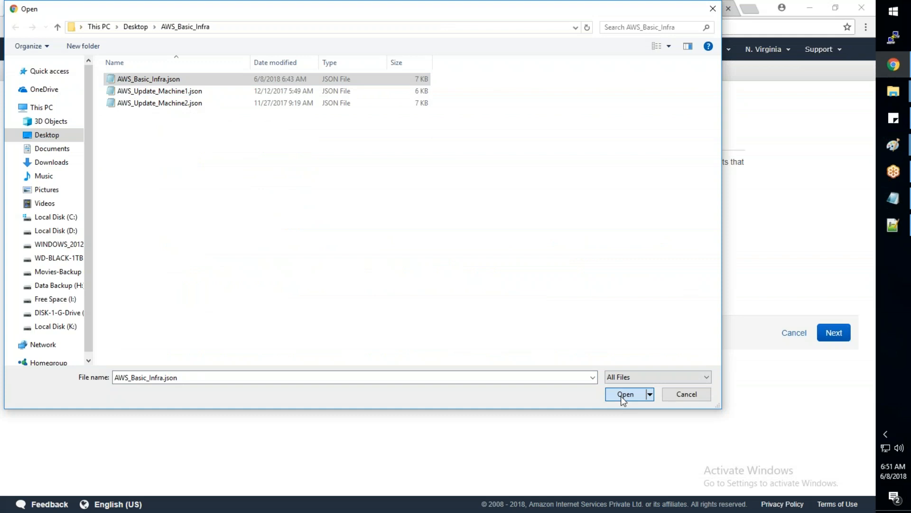
click(623, 395)
click(826, 333)
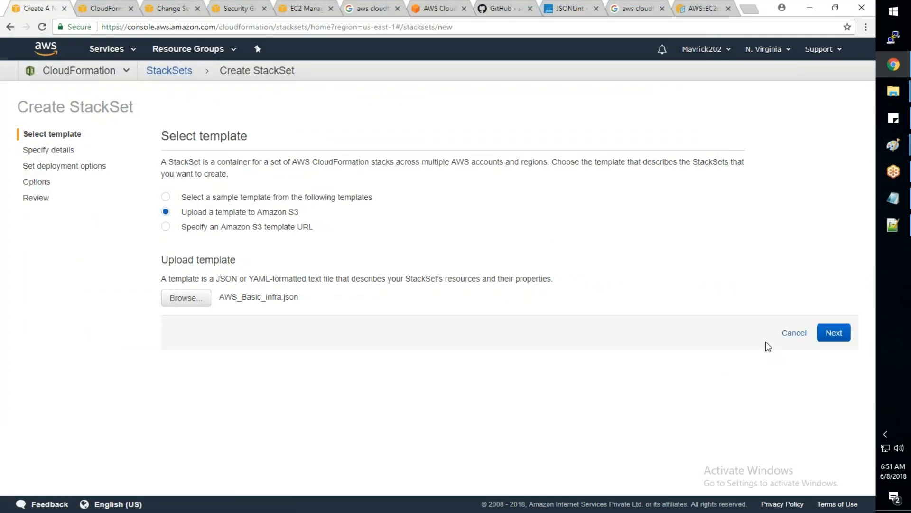
- Name the StackSet AWS-Training-Stack-1, keep the default parameters, and continue to the deployment options
click(307, 205)
click(314, 220)
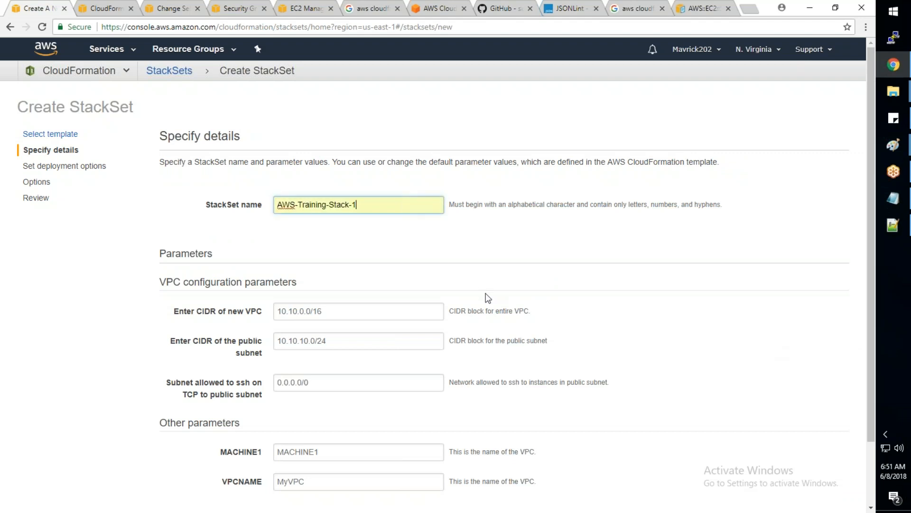
scroll(488, 297, down, 1)
scroll(488, 298, down, 2)
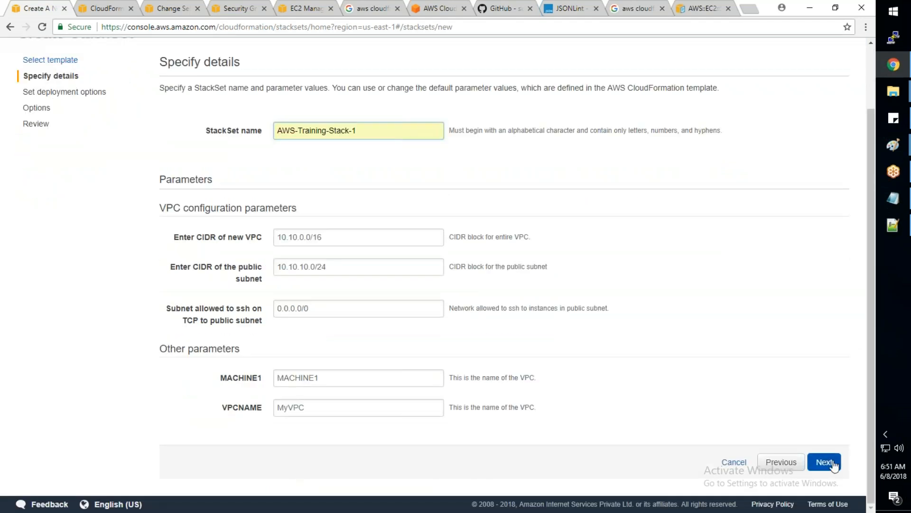
click(826, 462)
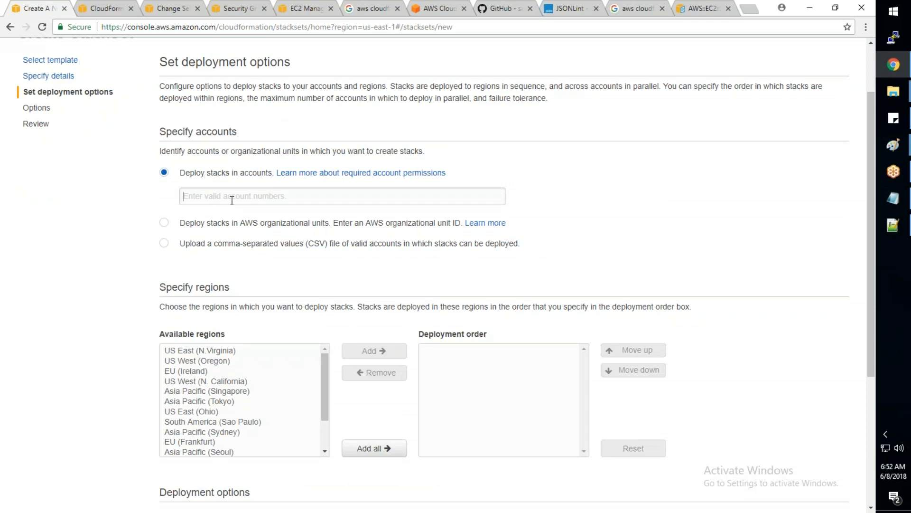
- Choose to deploy the stacks in AWS organizational units, and look through the EC2 console's account options and services for the organization
click(165, 223)
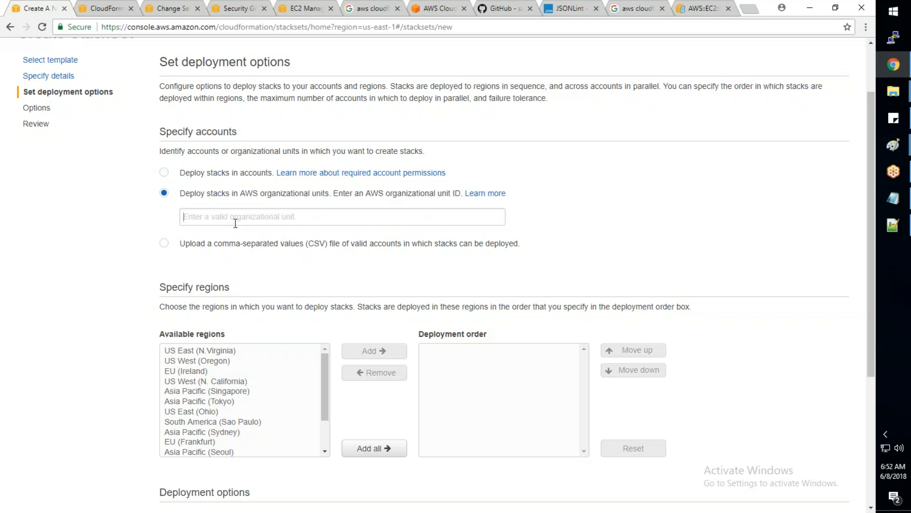
click(305, 10)
click(702, 49)
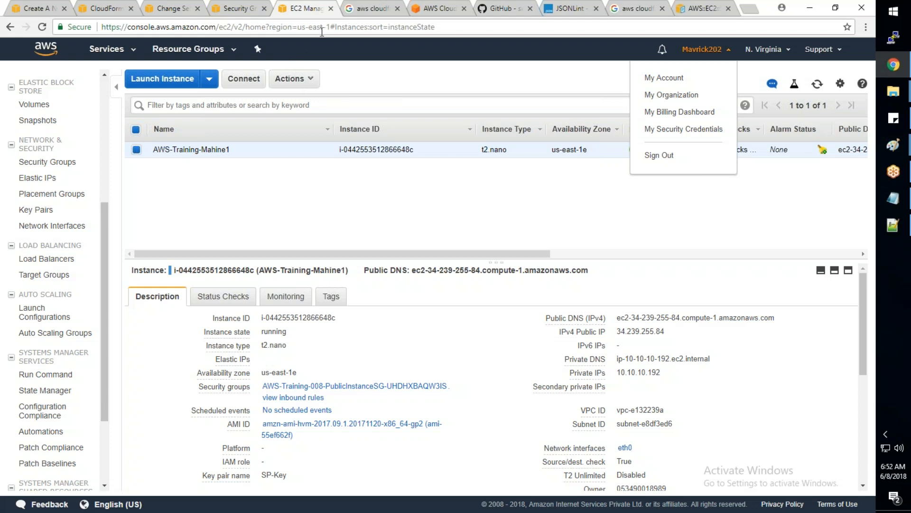
click(135, 60)
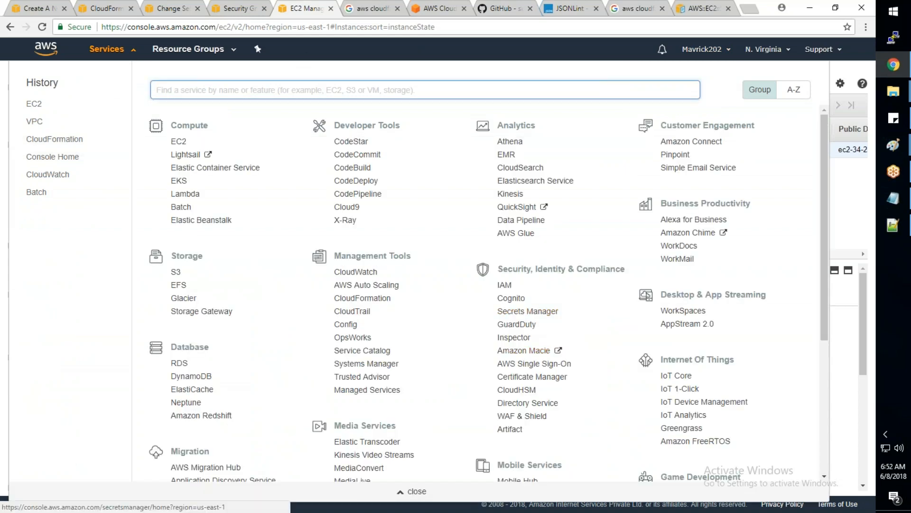
click(116, 52)
click(57, 7)
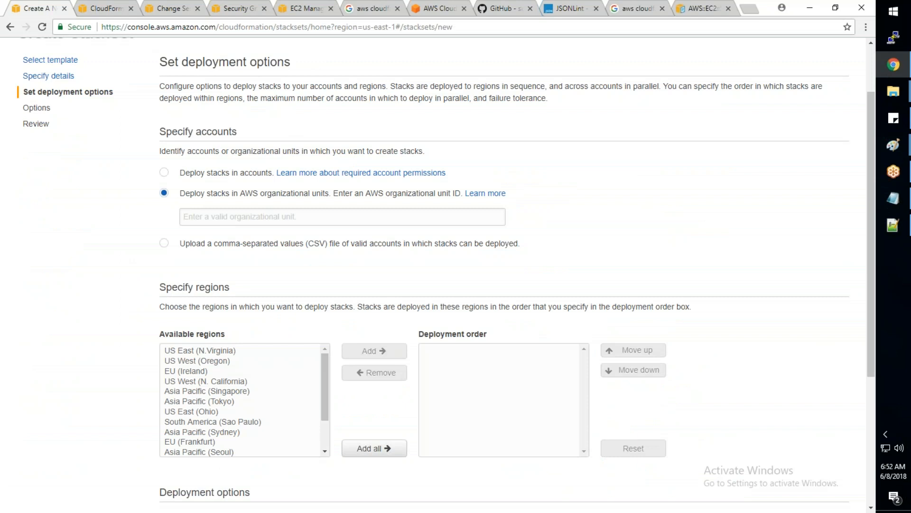
- Compare the CSV and account deployment options, and read the documentation on required permissions between administrator and target accounts
click(172, 248)
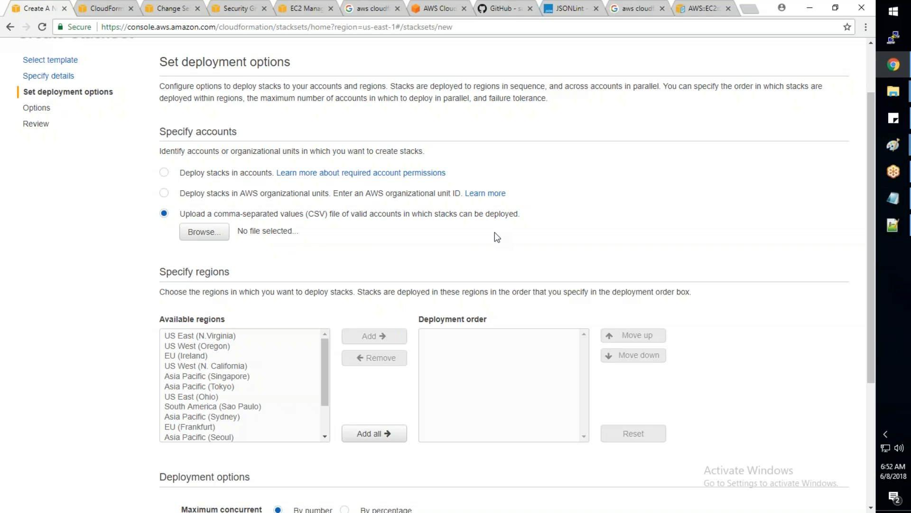
click(164, 172)
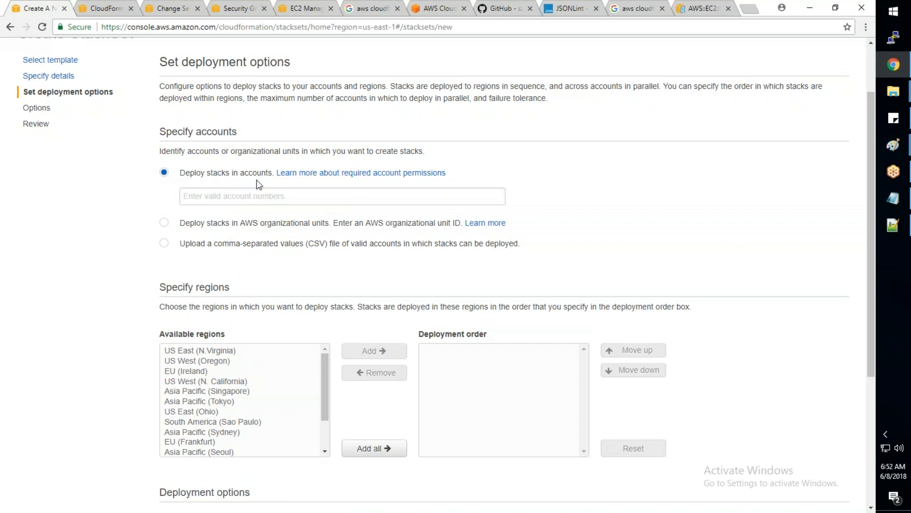
click(311, 174)
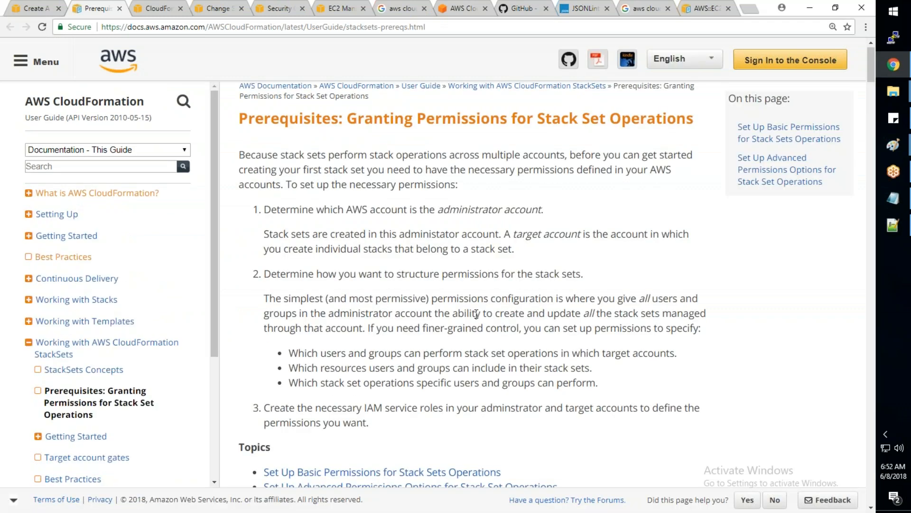
scroll(476, 314, down, 10)
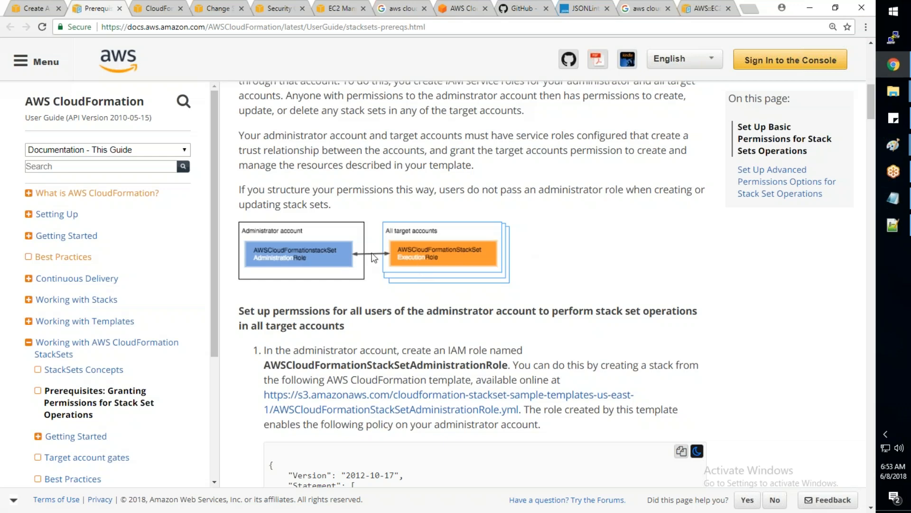
click(37, 9)
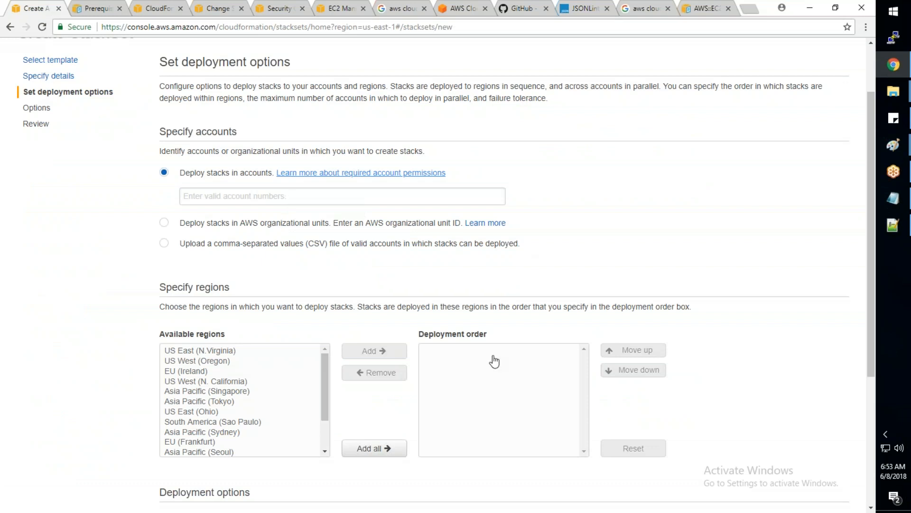
- Review the region, concurrency and failure tolerance settings, and cancel the StackSet creation
scroll(494, 362, down, 1)
scroll(494, 361, down, 5)
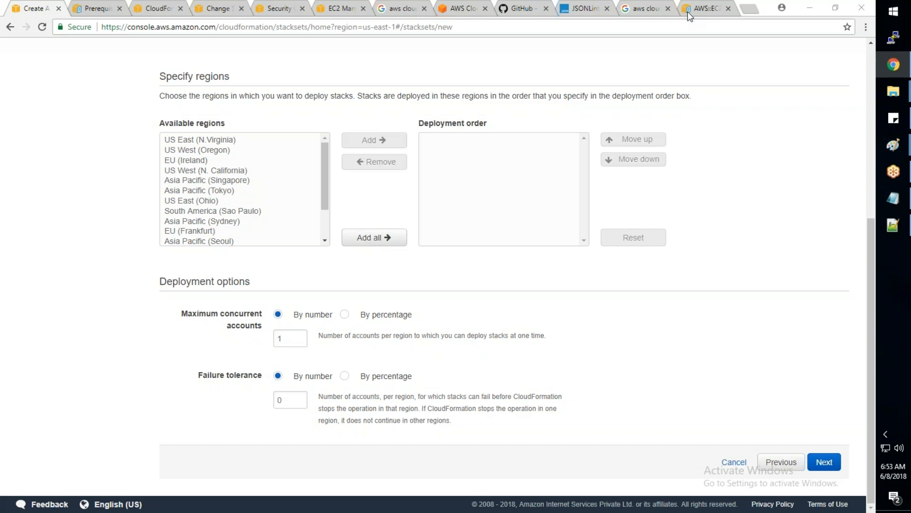
click(734, 462)
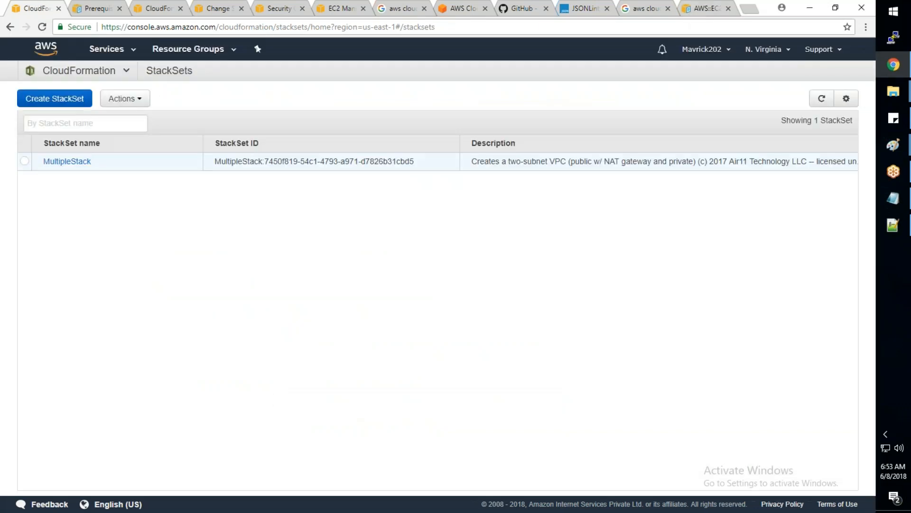
- Switch from the StackSets page to the CloudFormation Stacks list and refresh it
click(116, 53)
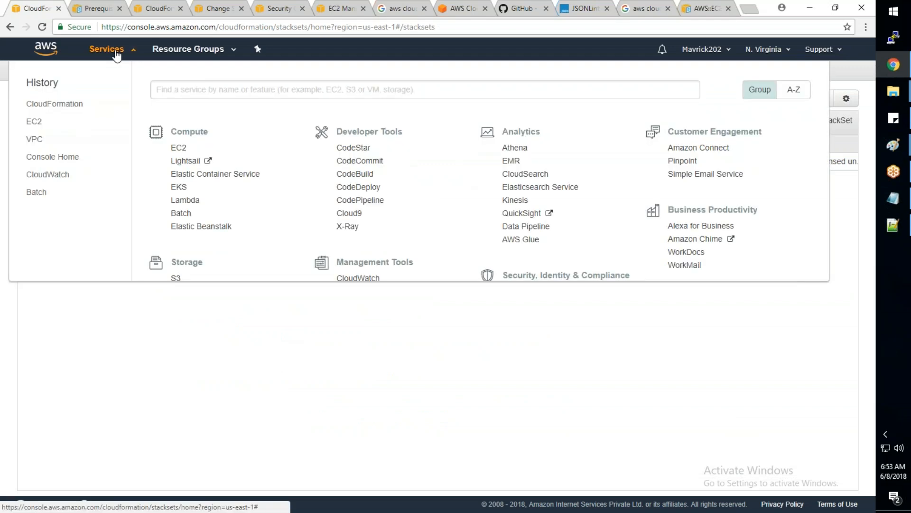
click(116, 56)
click(129, 98)
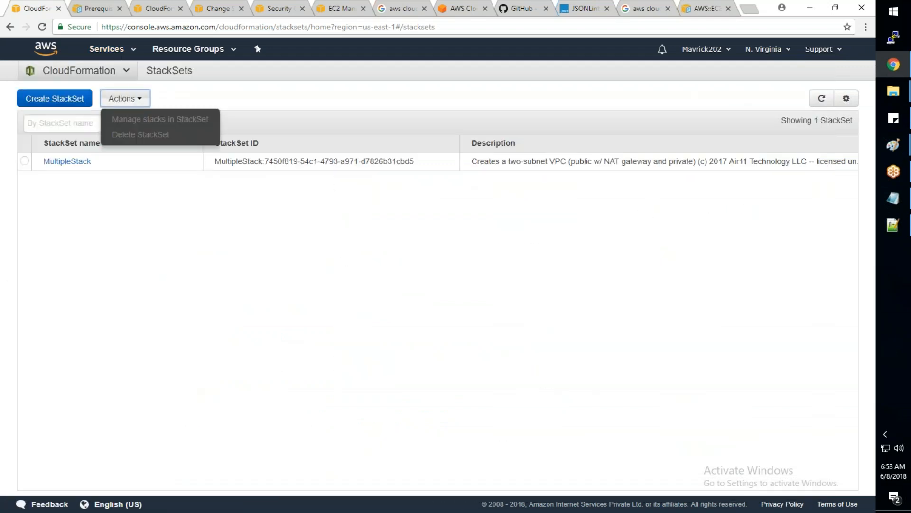
click(124, 73)
click(49, 97)
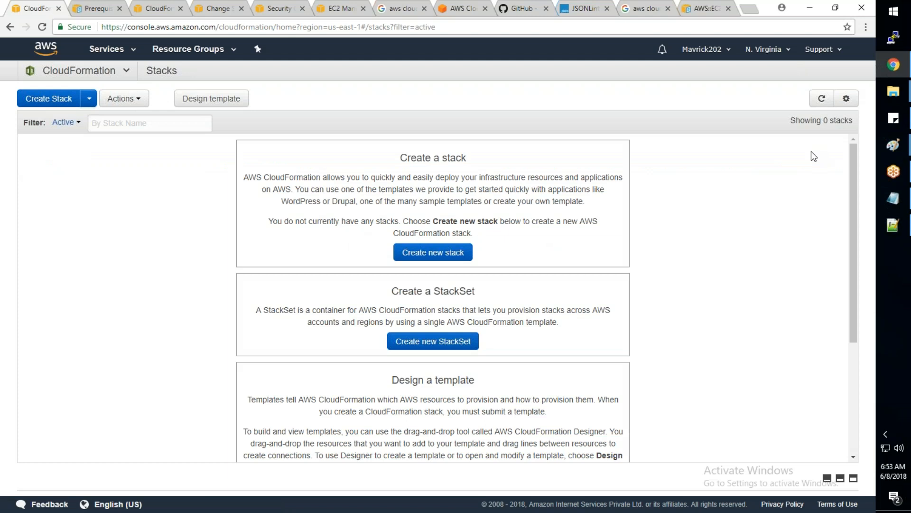
click(821, 99)
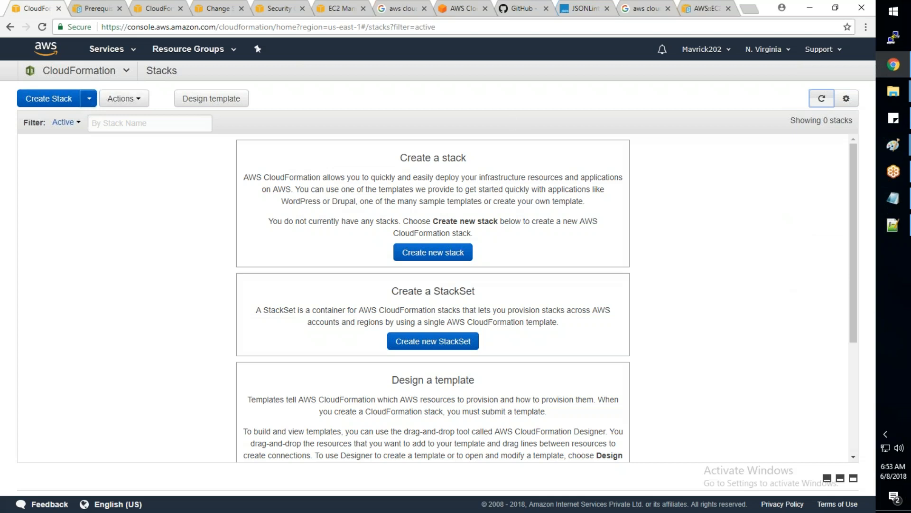
- Look over the stack creation options and open a new blank template in CloudFormation Designer
click(88, 98)
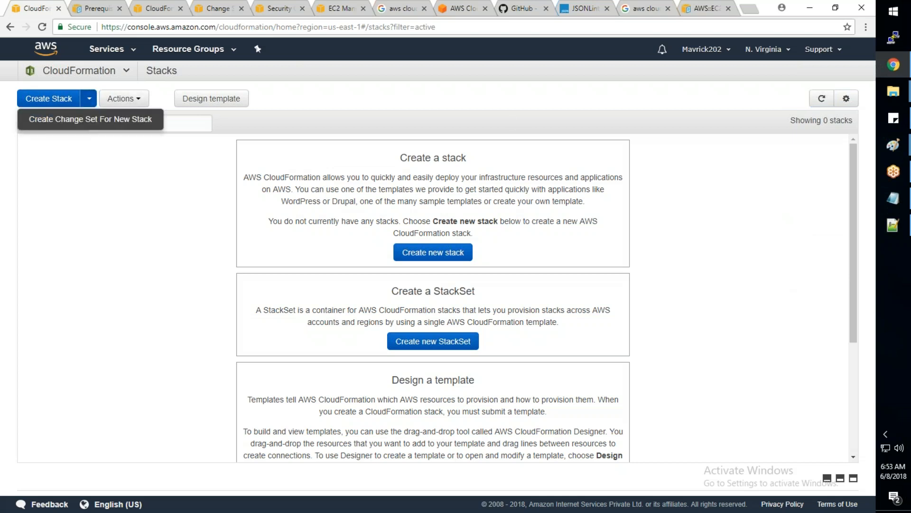
click(66, 104)
click(791, 422)
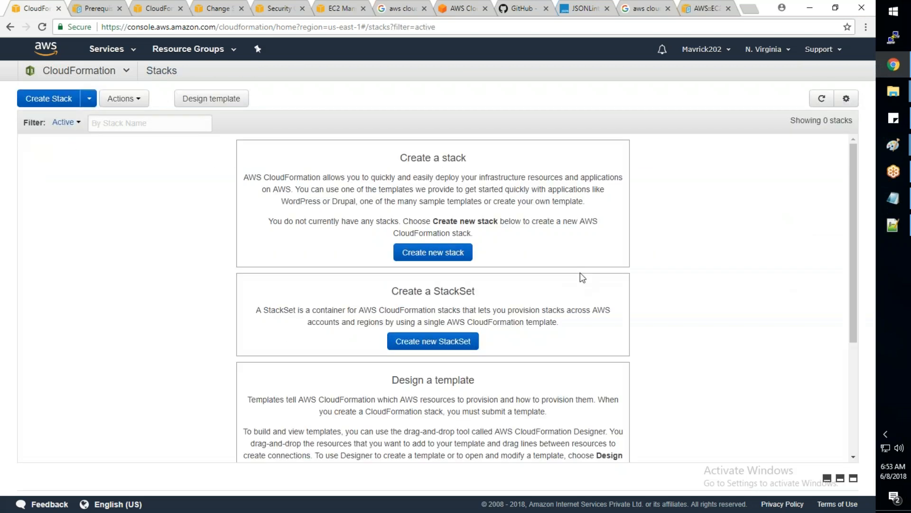
scroll(580, 275, down, 1)
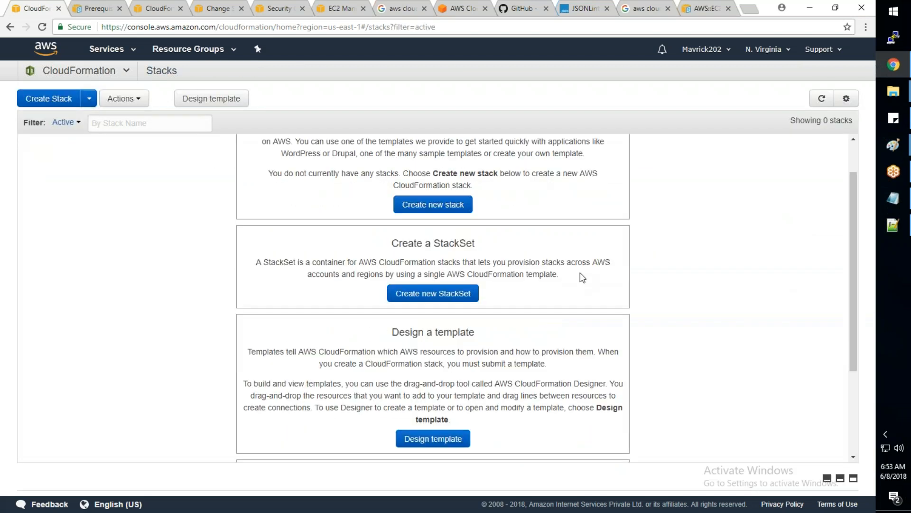
scroll(580, 274, down, 1)
scroll(454, 317, down, 3)
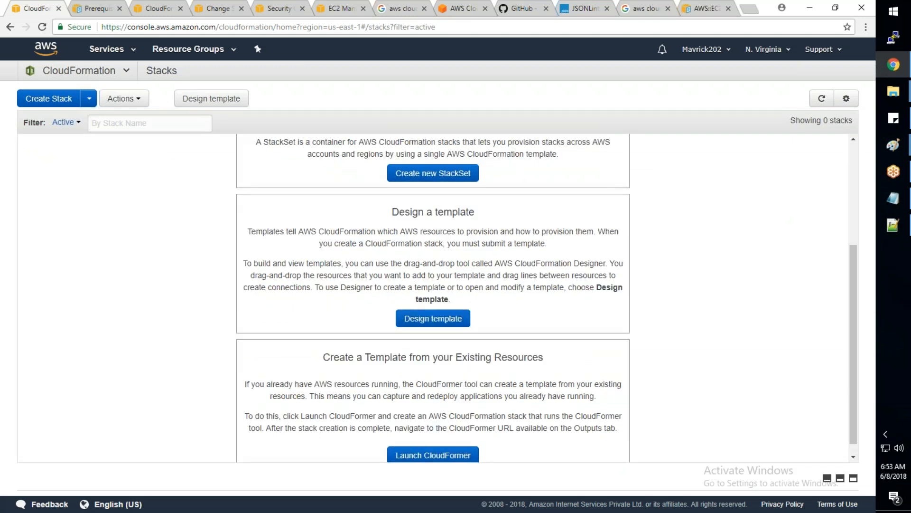
click(455, 314)
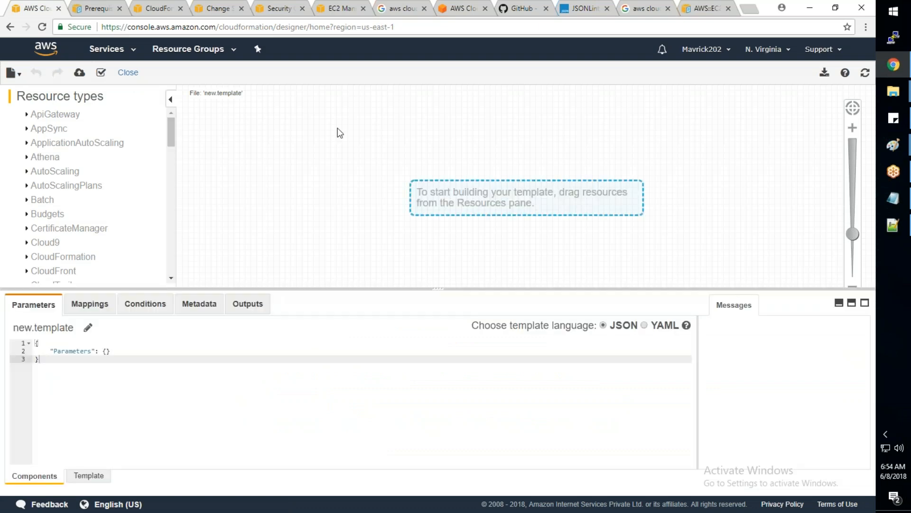
- Find VPC among the EC2 resource types and place one on the design canvas
scroll(102, 184, down, 3)
scroll(101, 184, down, 4)
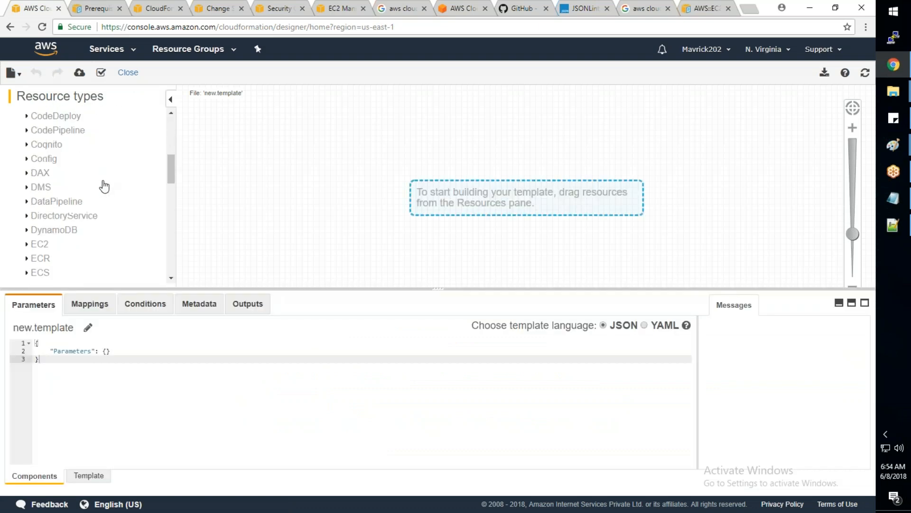
click(27, 186)
scroll(71, 179, down, 5)
drag(45, 210, 343, 168)
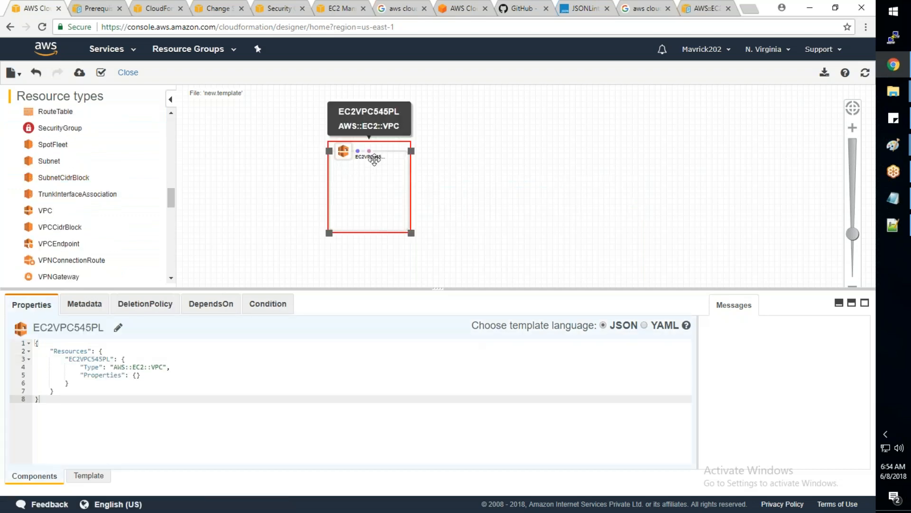
- Rename the VPC resource to MyTestVPC and deselect it
click(118, 328)
click(105, 324)
drag(105, 325, 26, 322)
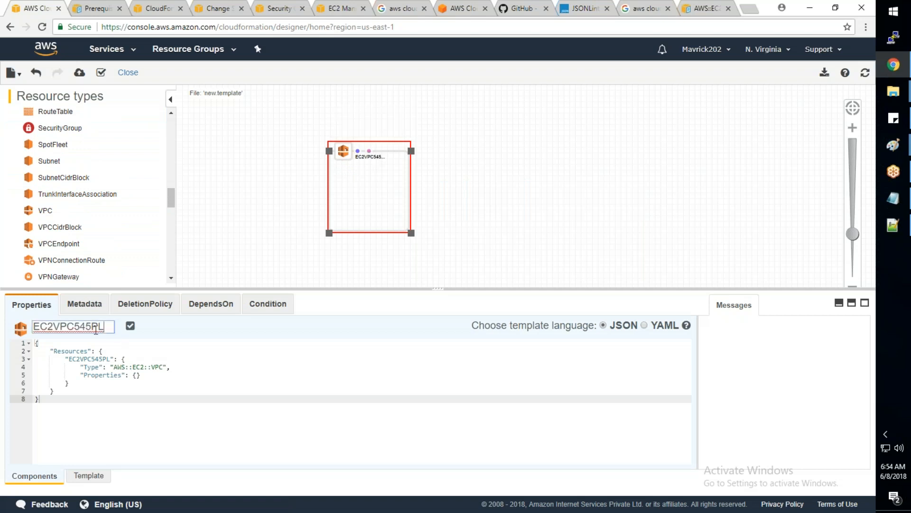
text(MyTes)
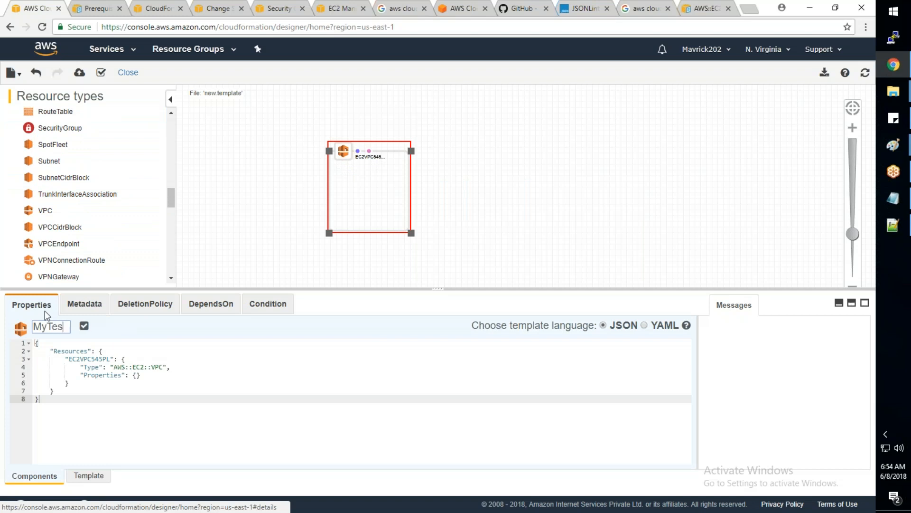
text(tVPC)
click(106, 326)
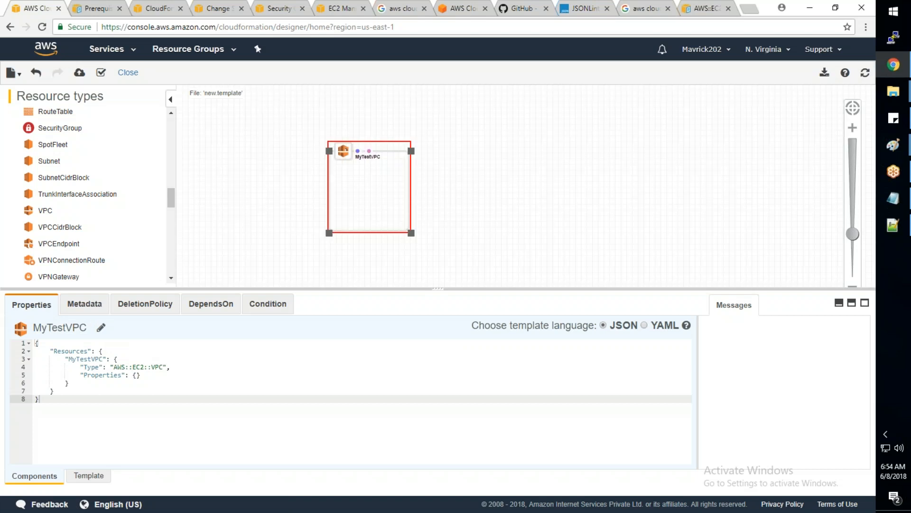
click(522, 205)
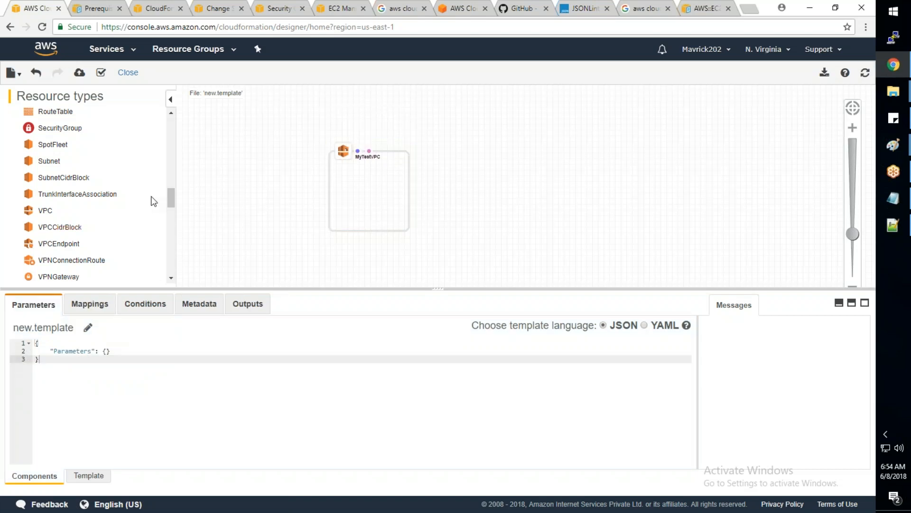
- Add an EC2 SecurityGroup outside the VPC near its upper-right corner, name it SecGrp1, and refresh the diagram
scroll(171, 202, up, 1)
drag(60, 169, 434, 144)
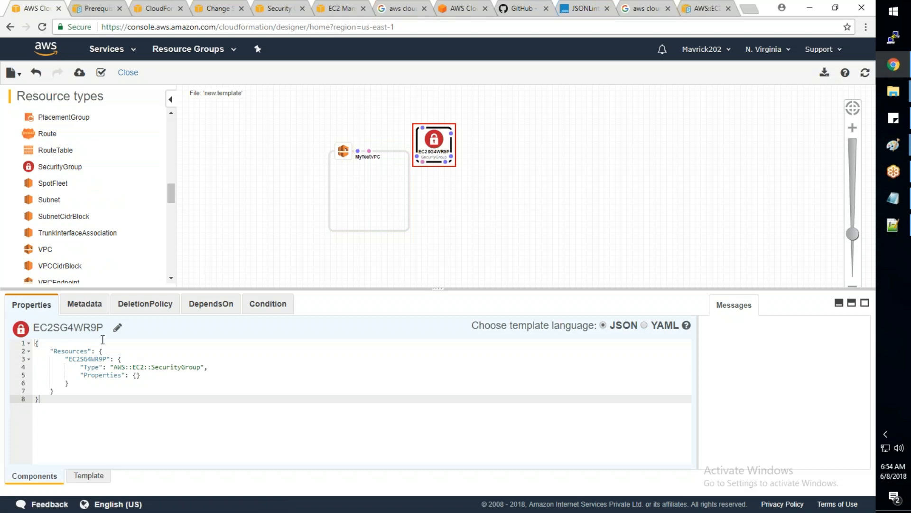
click(117, 331)
drag(104, 326, 21, 328)
text(SecGrp1)
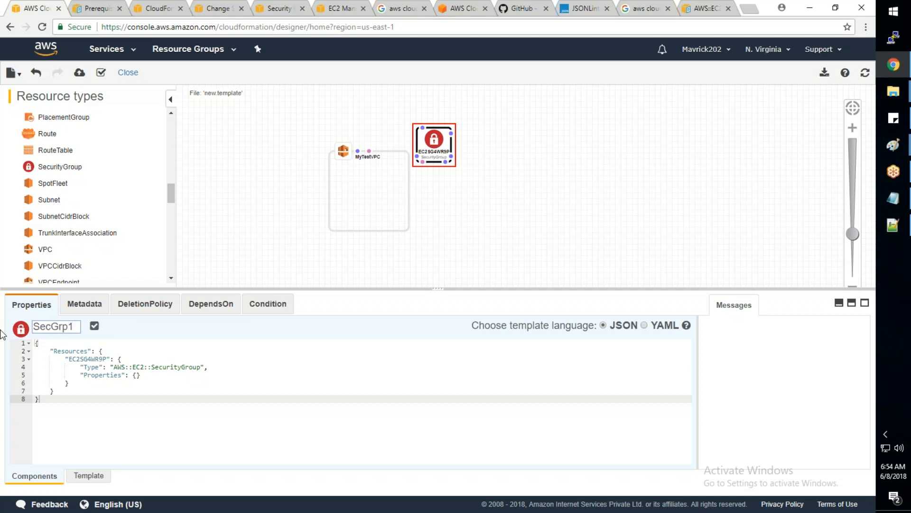
click(94, 325)
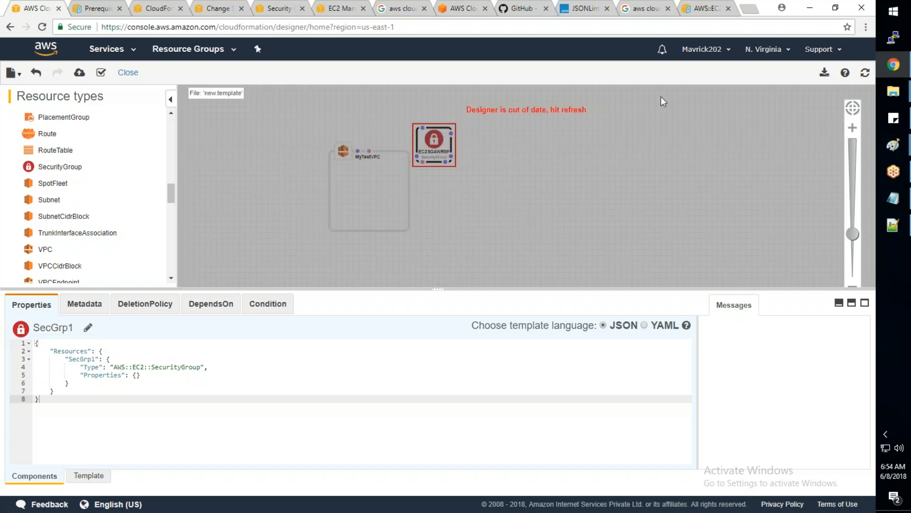
click(865, 72)
- Move SecGrp1 beside the VPC and connect it to MyTestVPC with a DependsOn link
drag(448, 142, 465, 191)
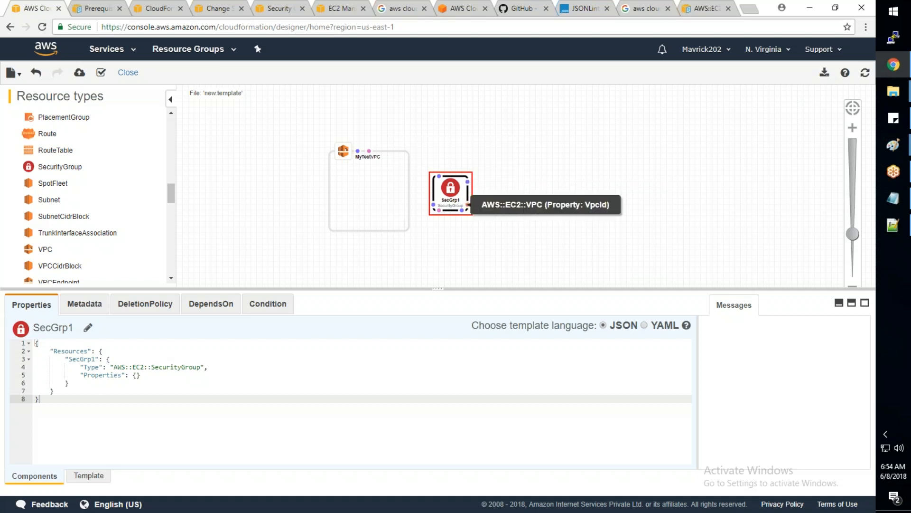
drag(468, 204, 409, 158)
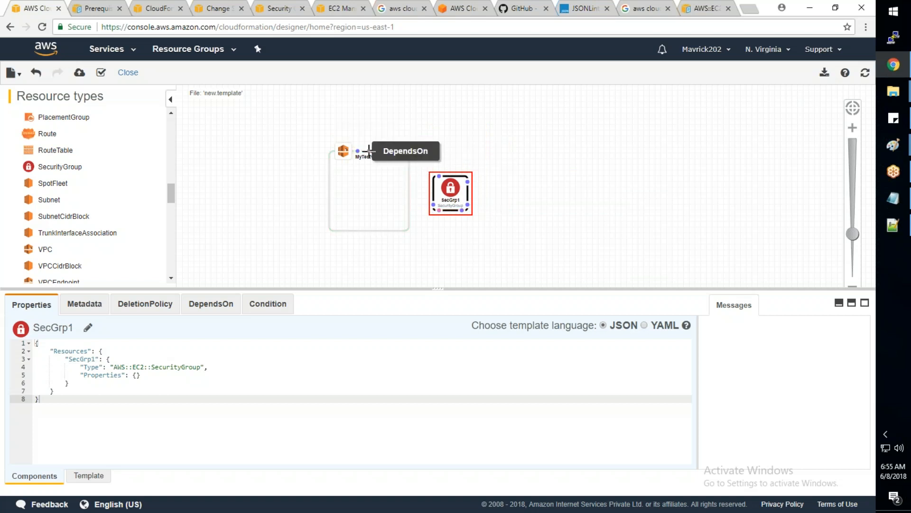
drag(439, 210, 411, 227)
click(474, 259)
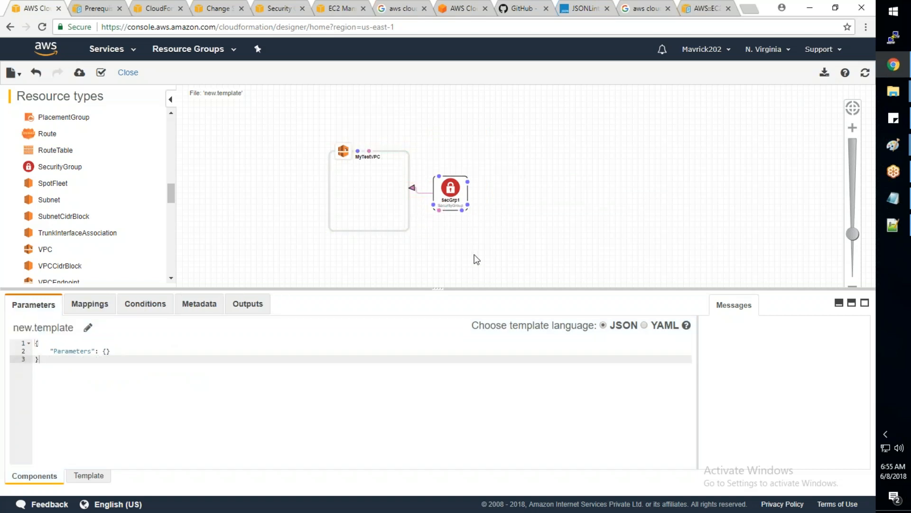
- Examine the JSON properties of MyTestVPC and SecGrp1, and look through the EC2 resource types
click(362, 188)
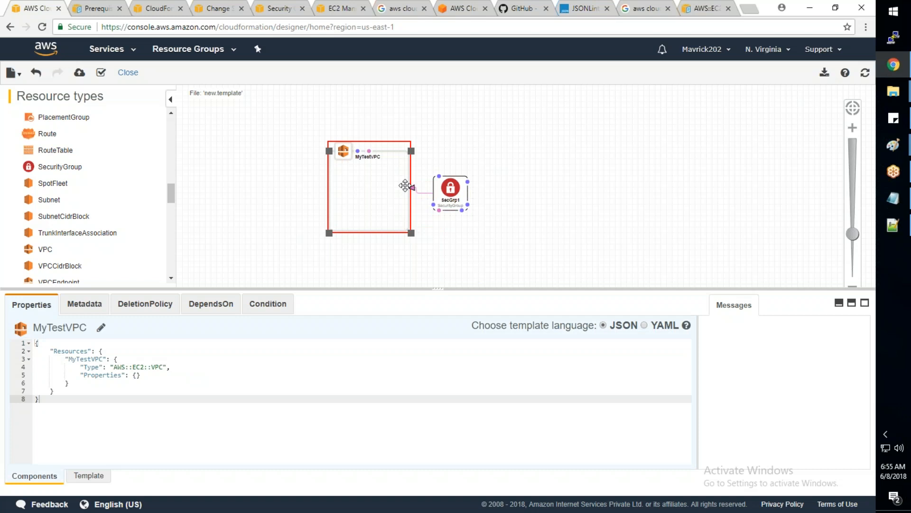
click(450, 190)
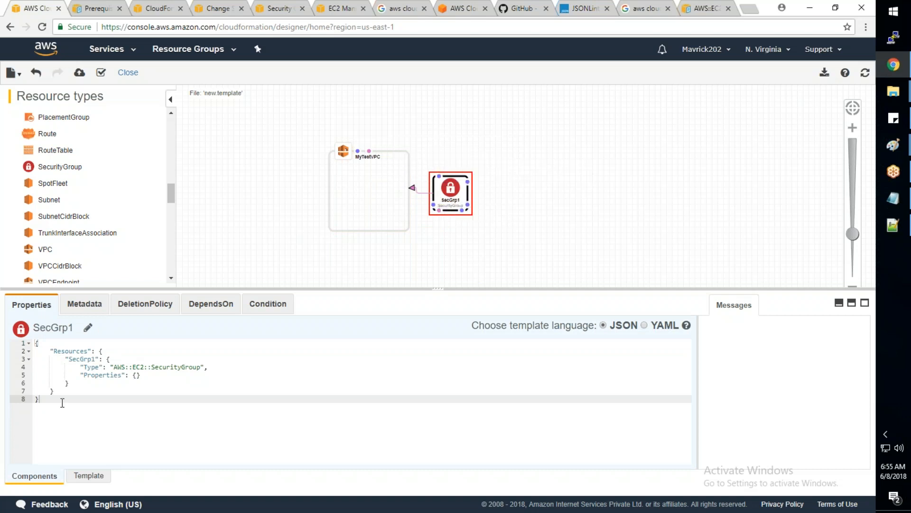
drag(38, 400, 36, 343)
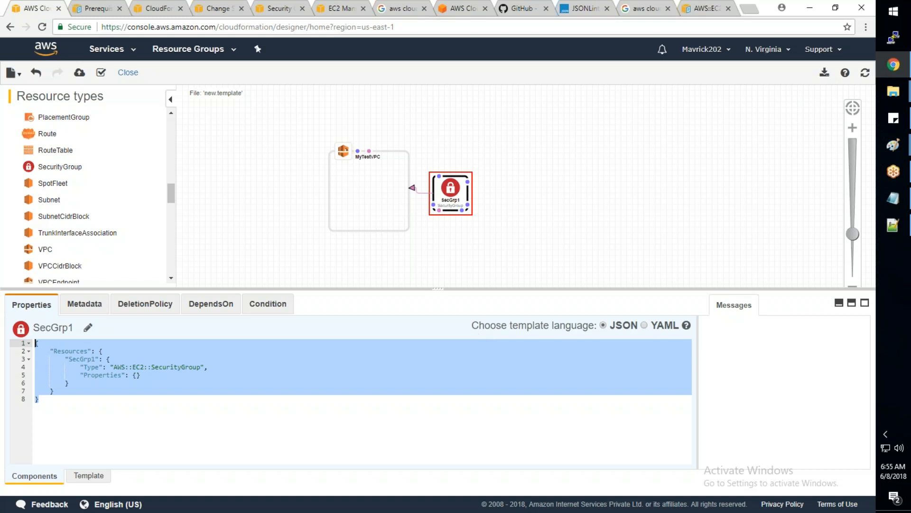
click(894, 231)
scroll(173, 198, down, 1)
drag(173, 210, 183, 176)
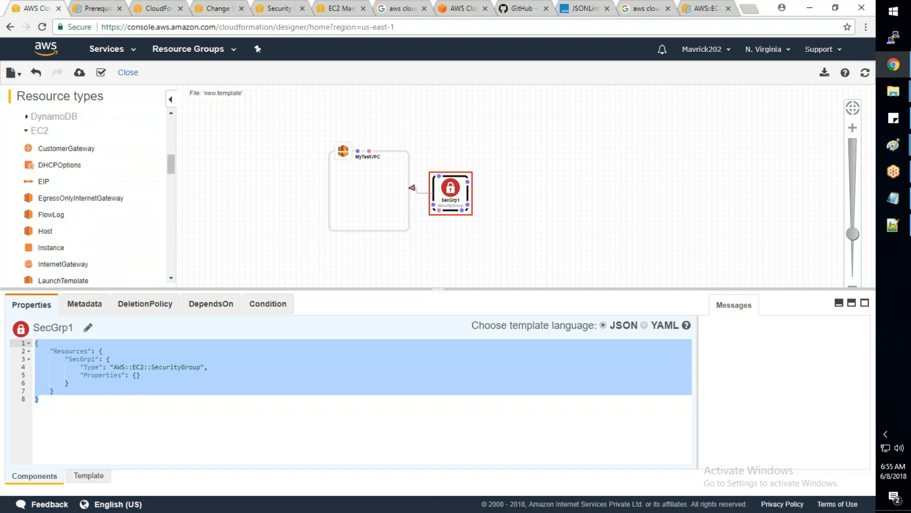
drag(435, 206, 412, 248)
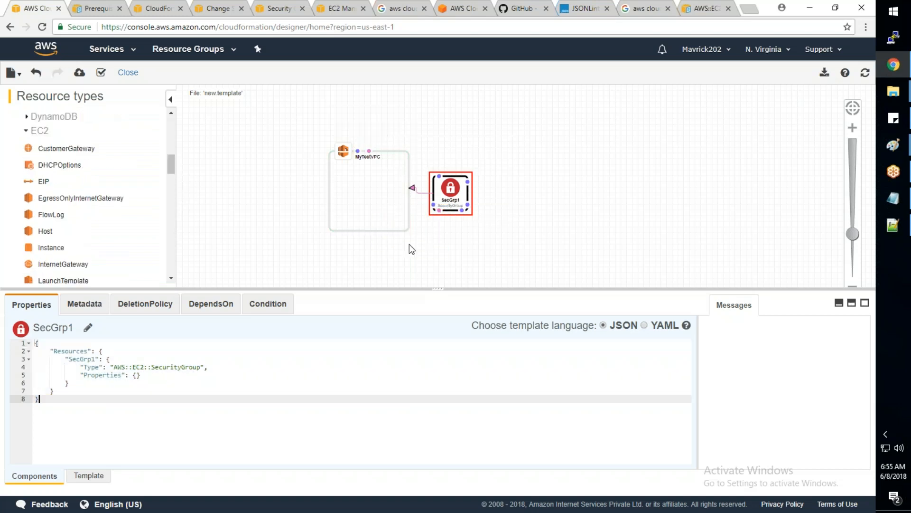
click(902, 230)
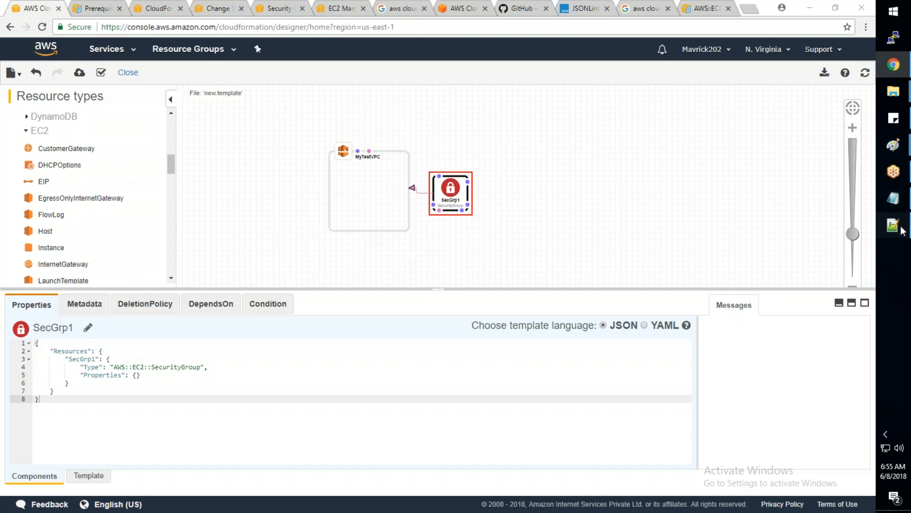
click(902, 230)
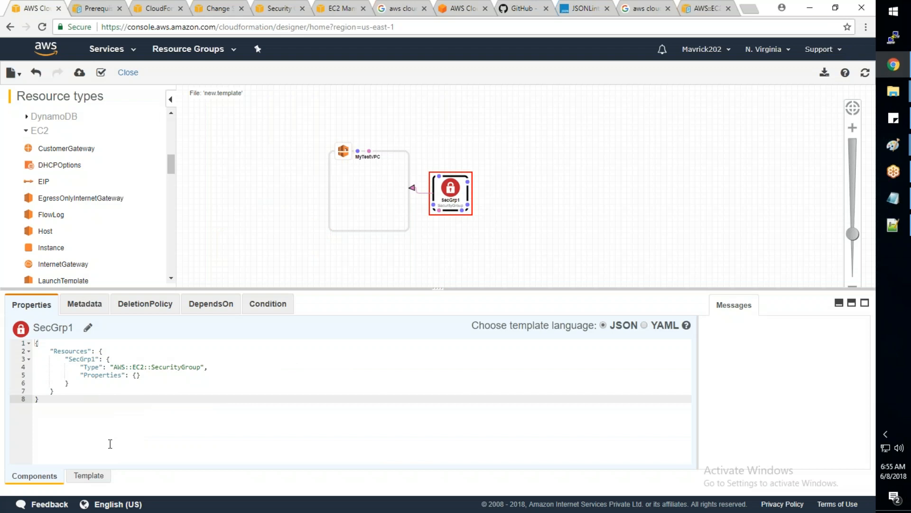
- Examine the full JSON source of new.template, including SecGrp1's DependsOn entry, and compare it with SecGrp1's component properties
click(89, 476)
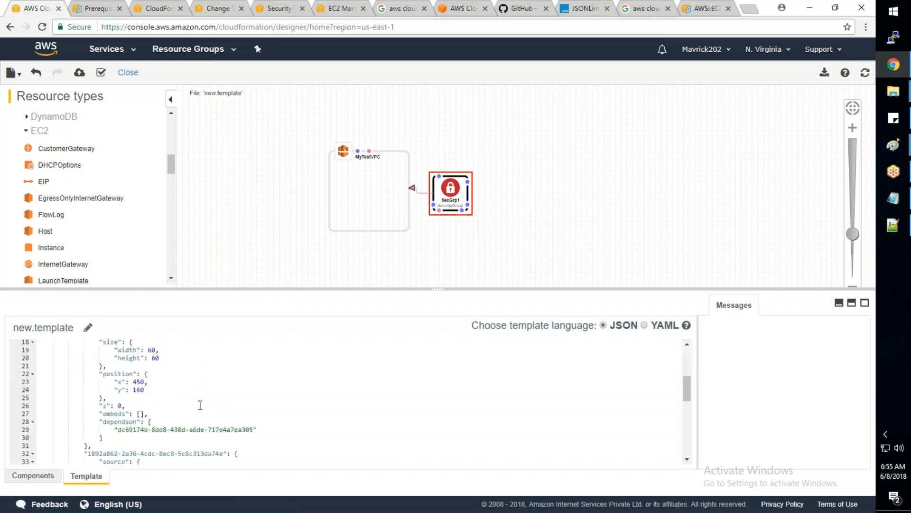
scroll(200, 405, down, 5)
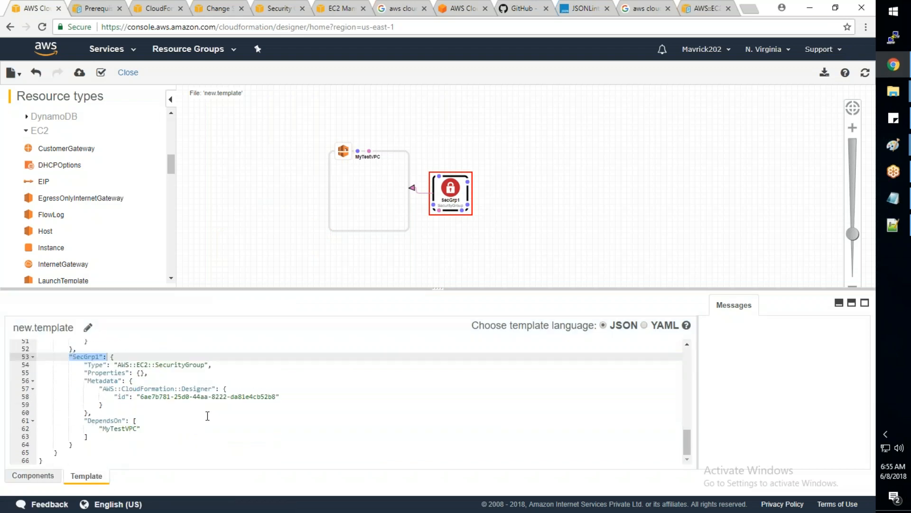
scroll(208, 415, up, 5)
scroll(207, 415, up, 3)
click(34, 476)
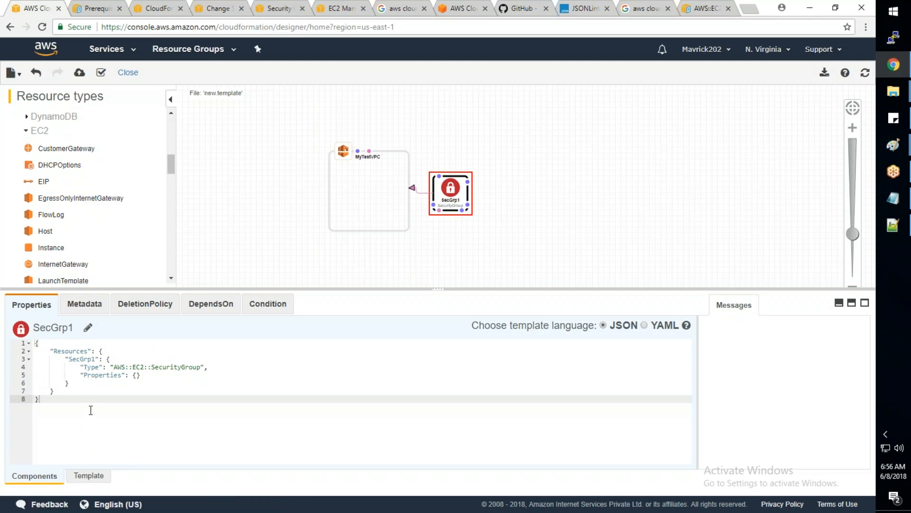
click(93, 475)
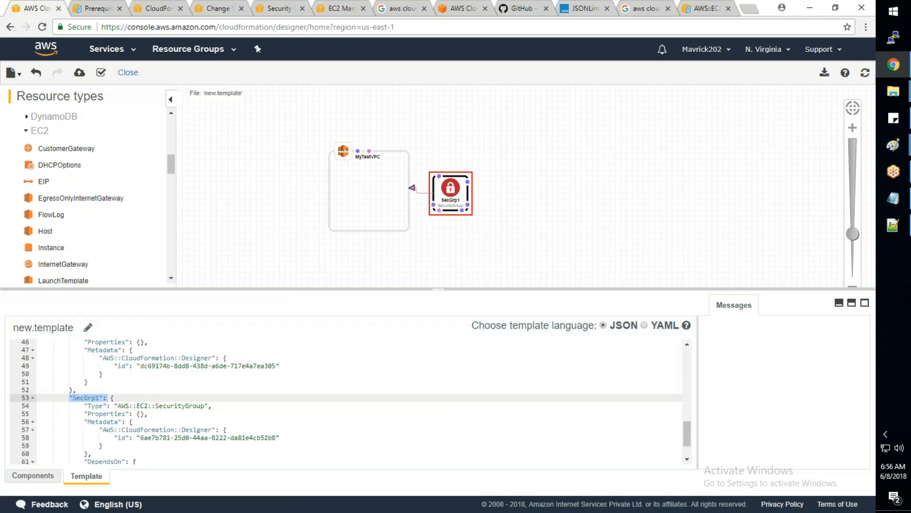
- Leave the Designer for the CloudFormation stacks page, discarding the unsaved template changes
click(126, 56)
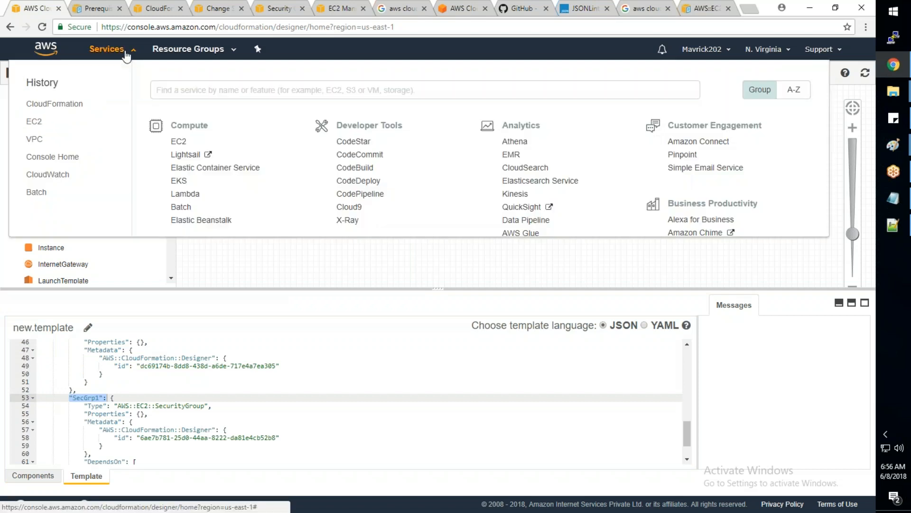
click(362, 297)
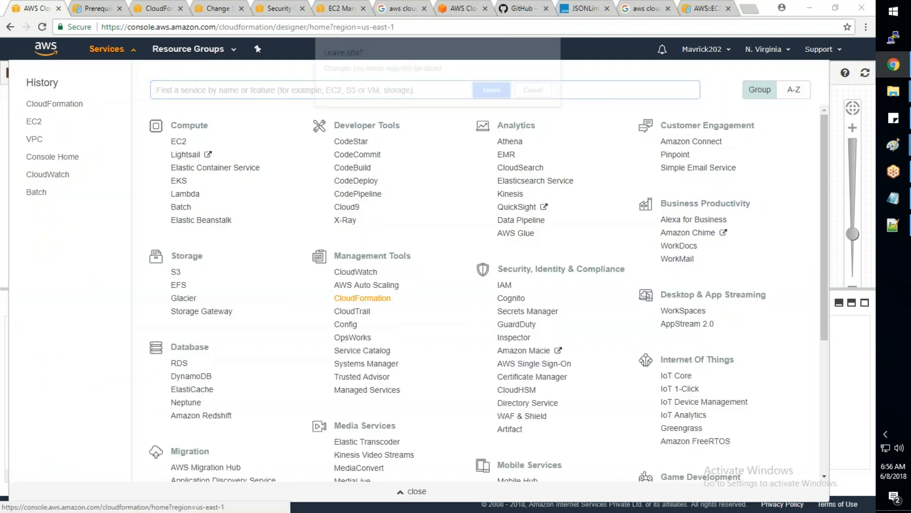
click(480, 89)
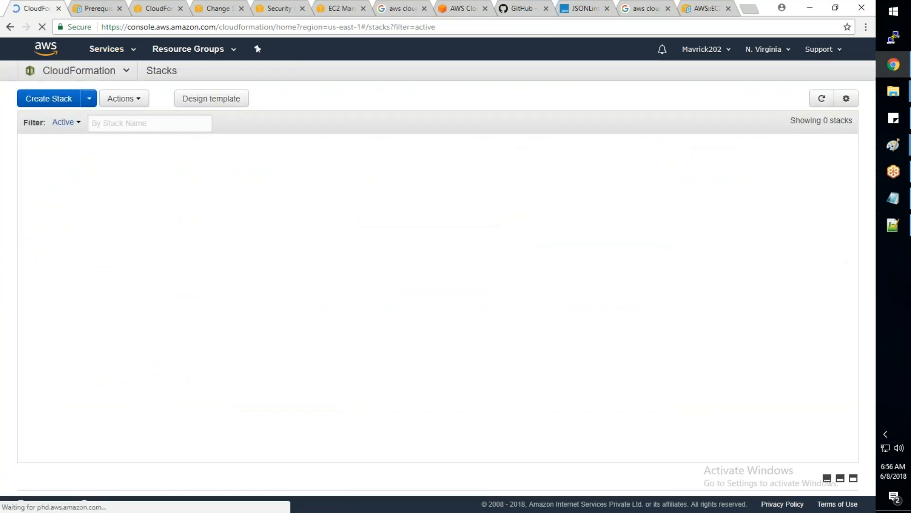
- Read the description of creating a template from existing resources with CloudFormer
scroll(437, 271, down, 4)
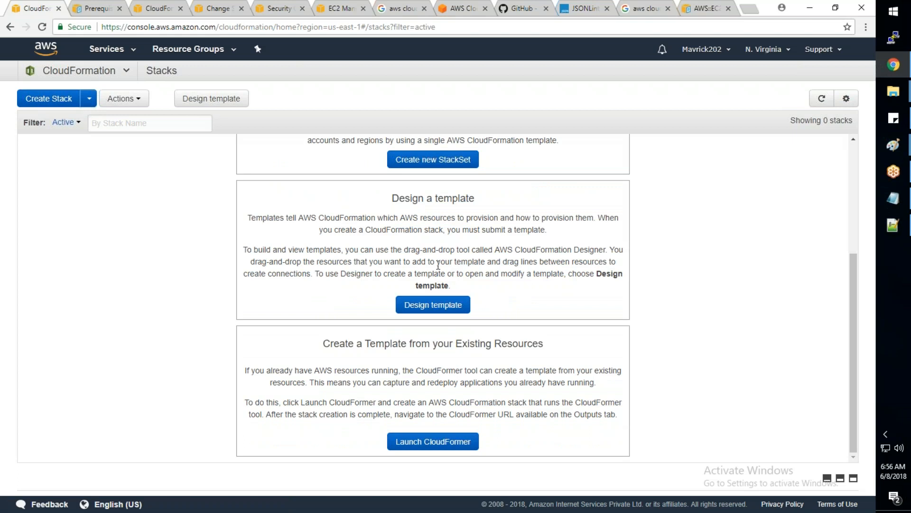
drag(405, 369, 612, 370)
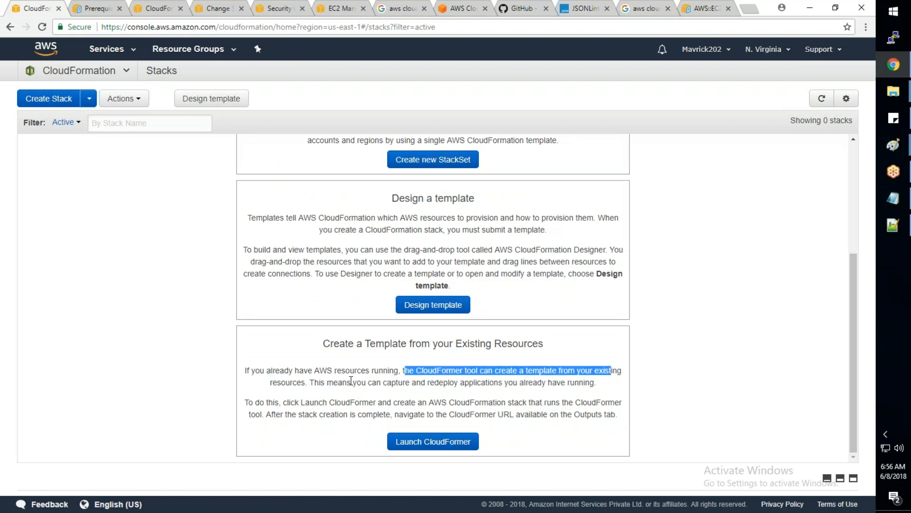
drag(309, 382, 594, 382)
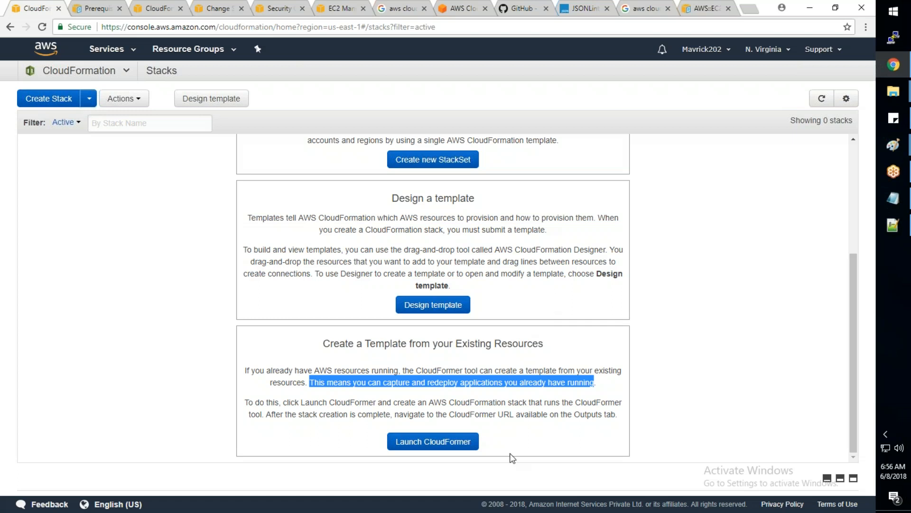
click(605, 388)
drag(604, 388, 239, 369)
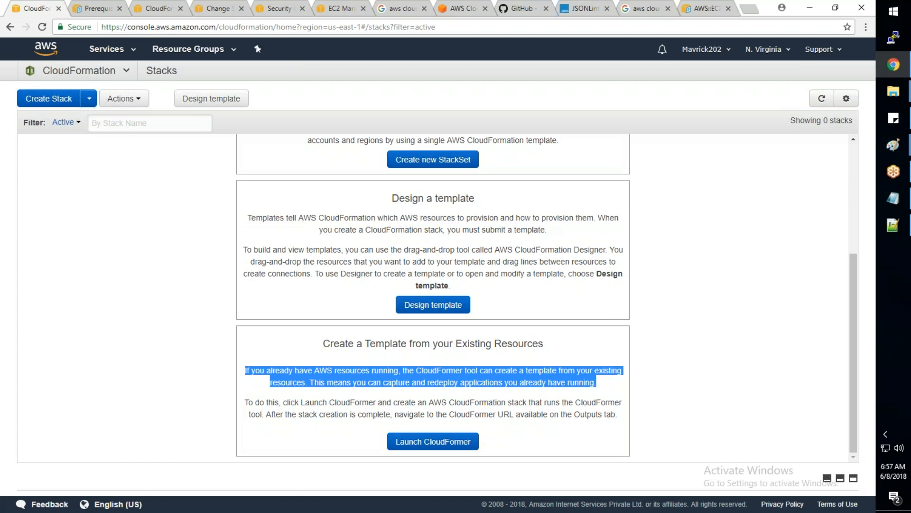
click(897, 235)
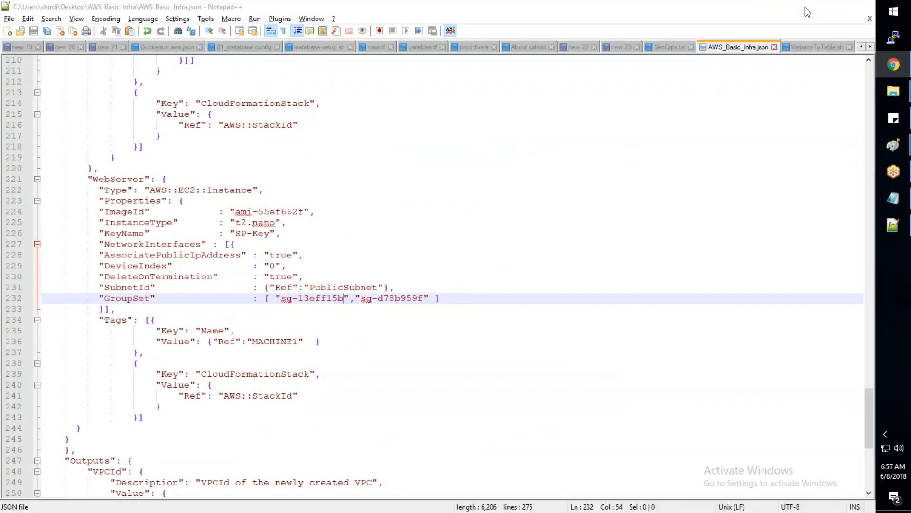
click(807, 9)
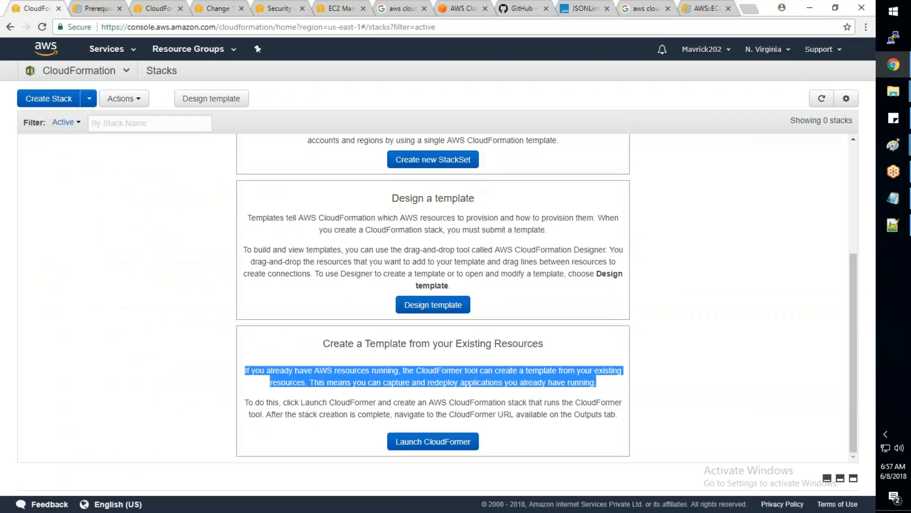
- Preview the CloudFormer stack setup from its launch option and as a sample template through Specify Details, cancelling both without creating a stack
click(457, 449)
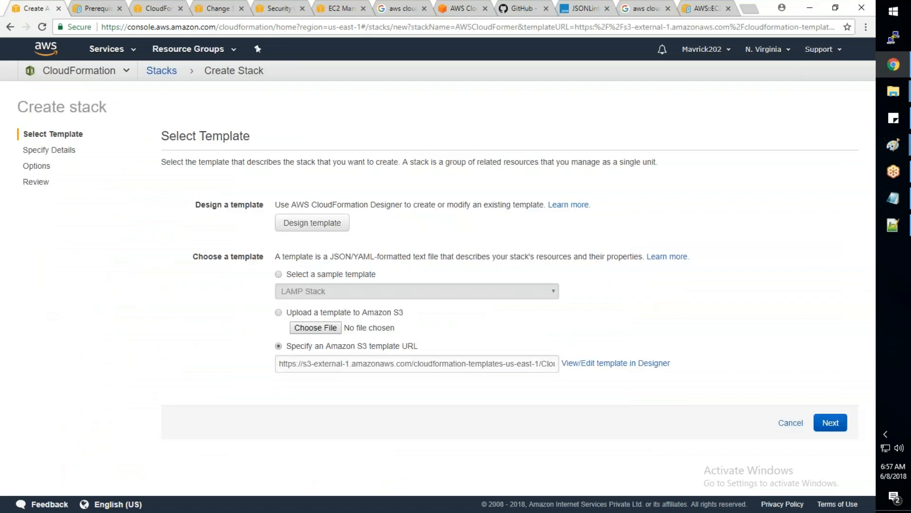
click(793, 425)
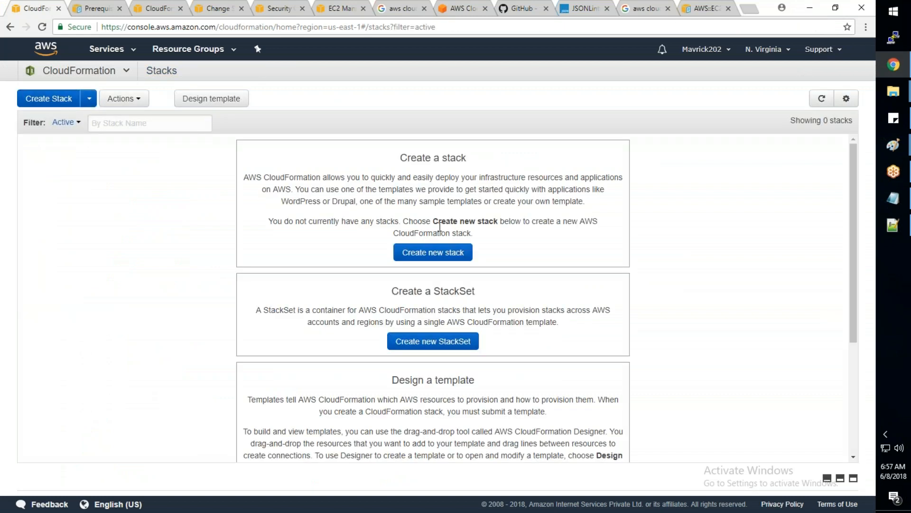
click(433, 253)
click(305, 297)
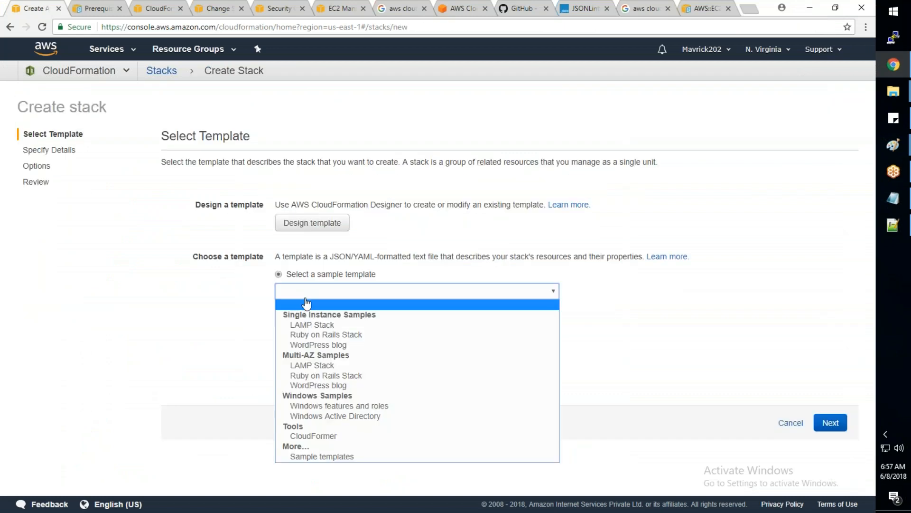
click(317, 437)
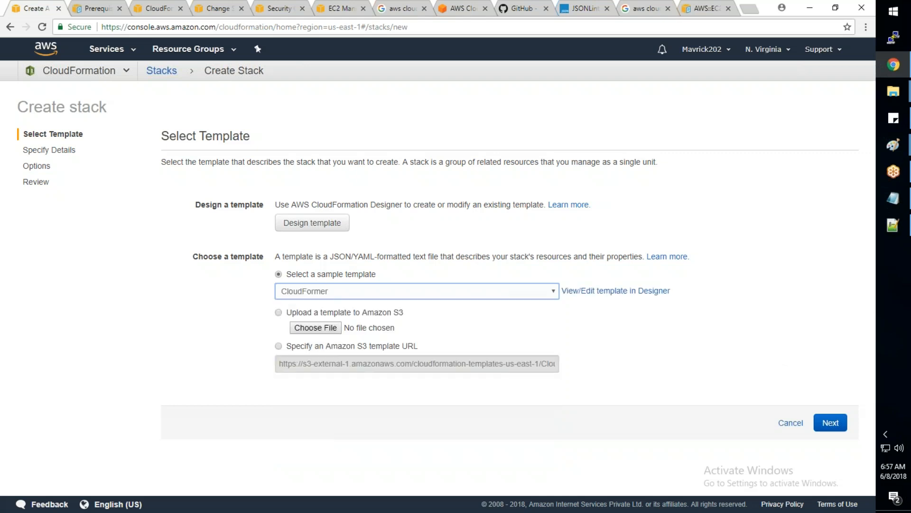
click(844, 428)
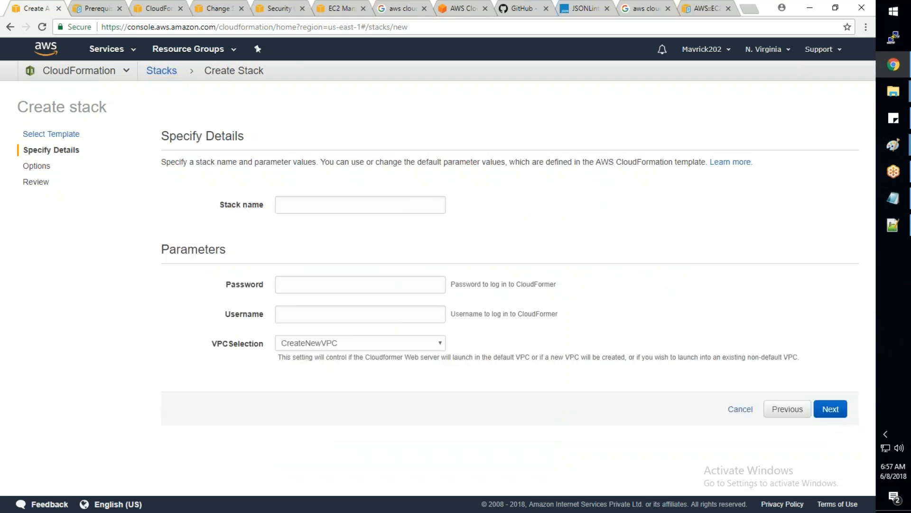
click(747, 414)
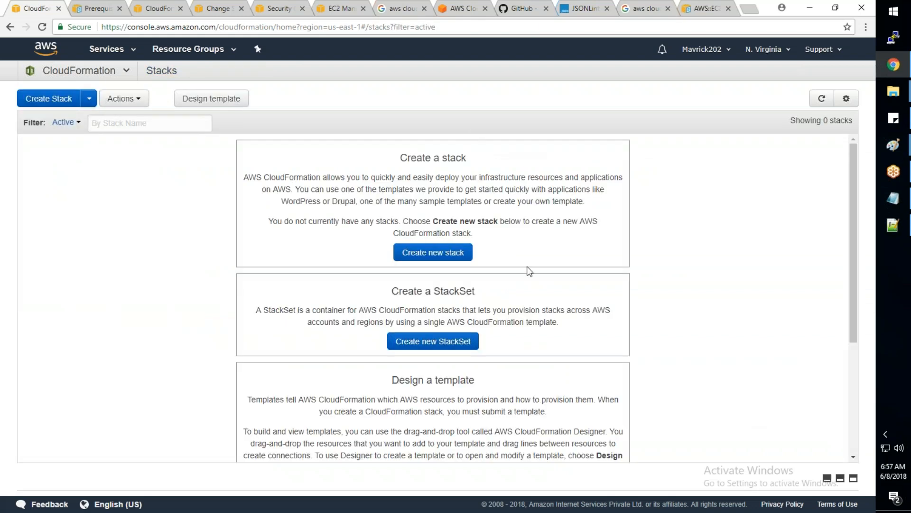
- Search Google for "cloudforer youtube" and open the video Using AWS Cloudformer
click(632, 10)
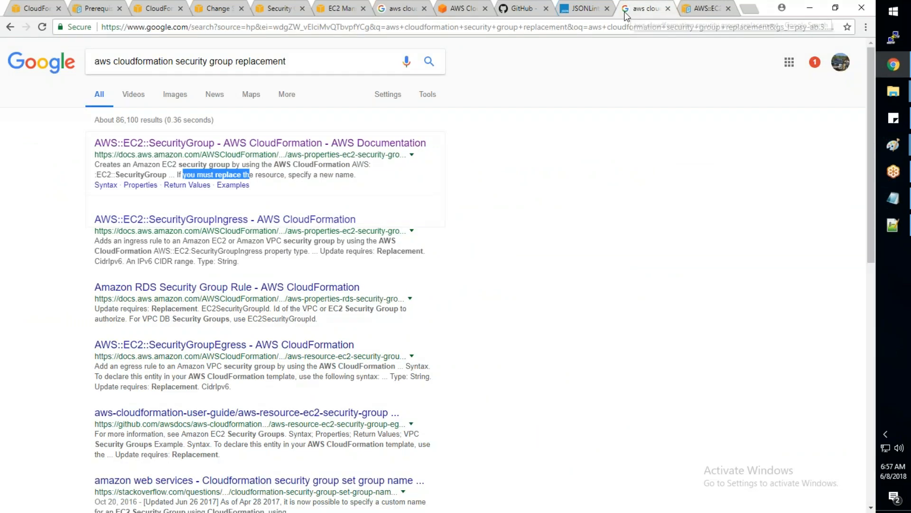
text(cloudforer you)
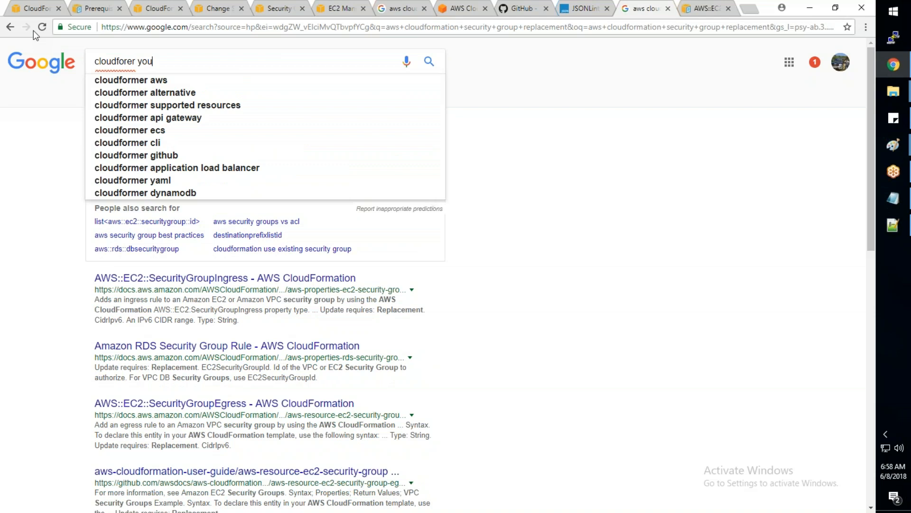
text(tube)
key(Return)
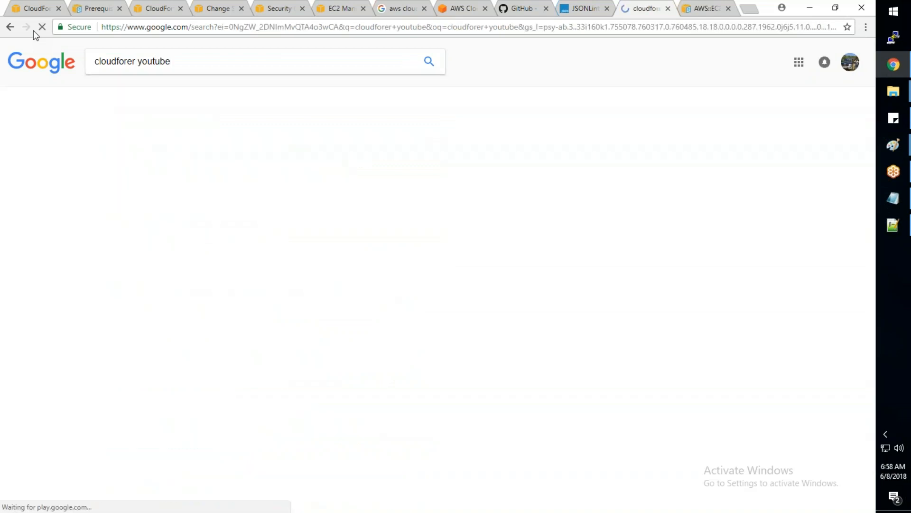
click(174, 142)
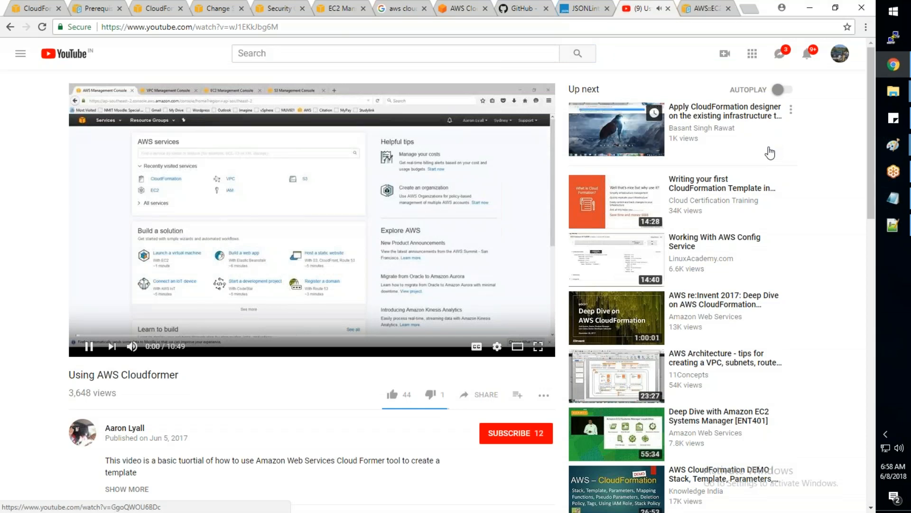
- Show the CloudFormer video in full screen and open its playback quality options
click(538, 347)
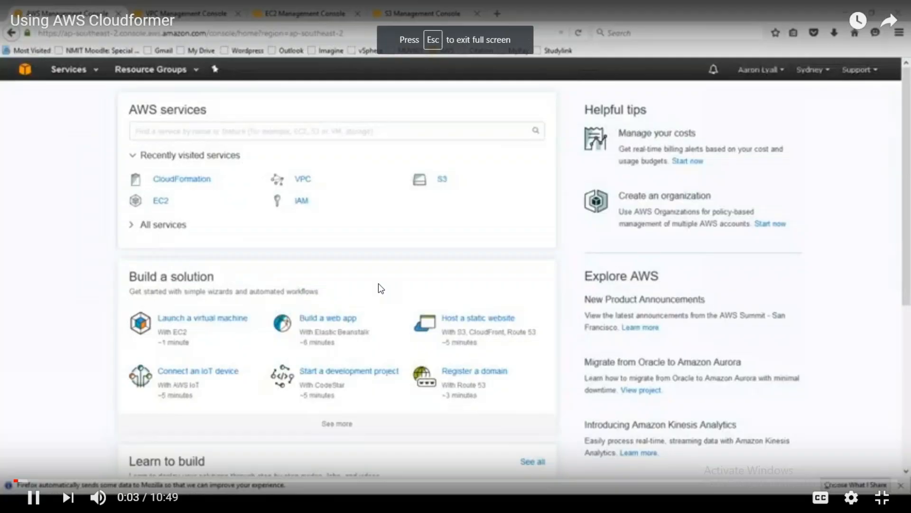
click(851, 497)
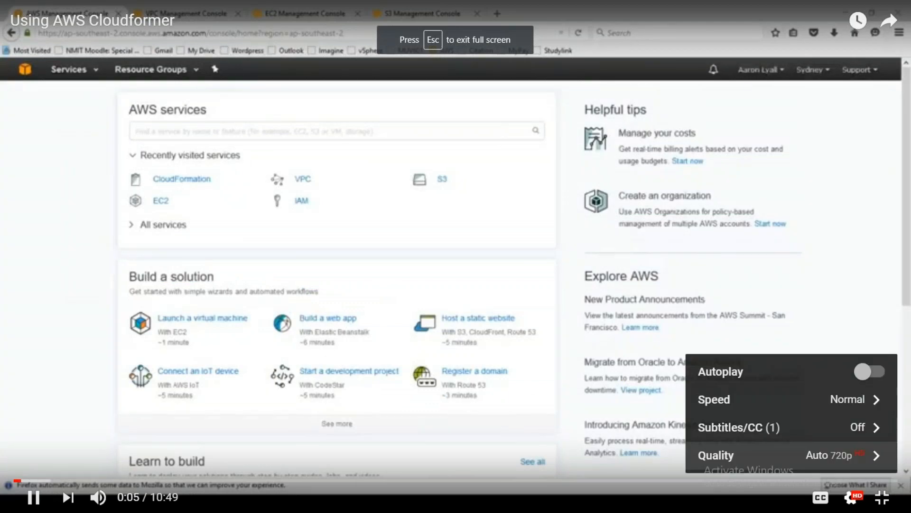
click(788, 455)
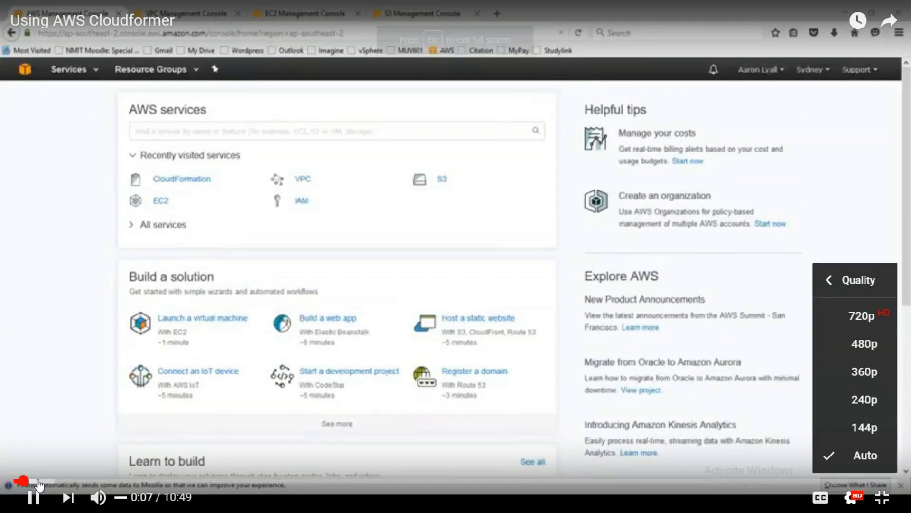
- Skip through the video's CloudFormer stack creation, from specifying details and tags to the finished stack's events
click(52, 481)
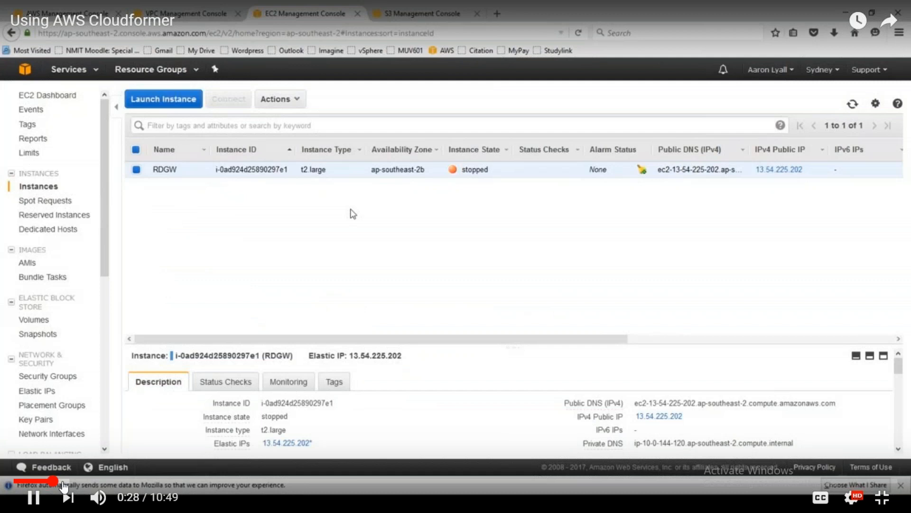
drag(64, 483, 117, 482)
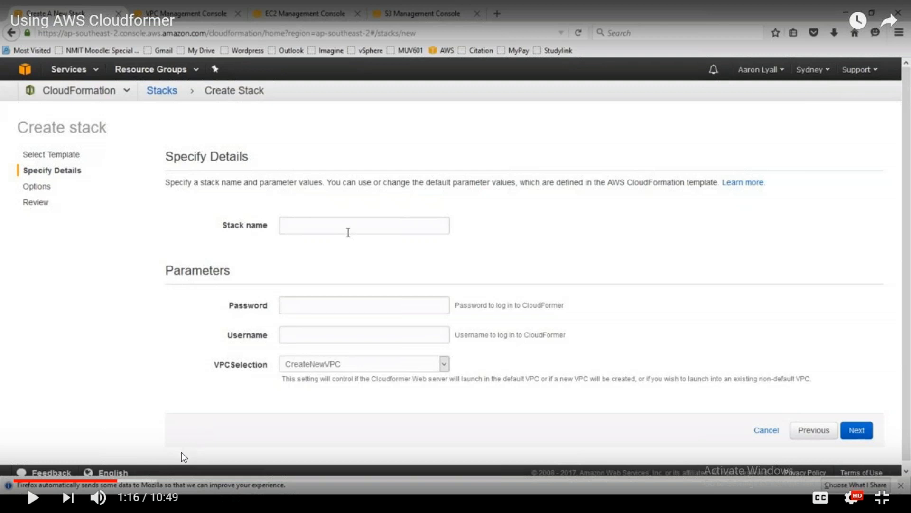
click(157, 471)
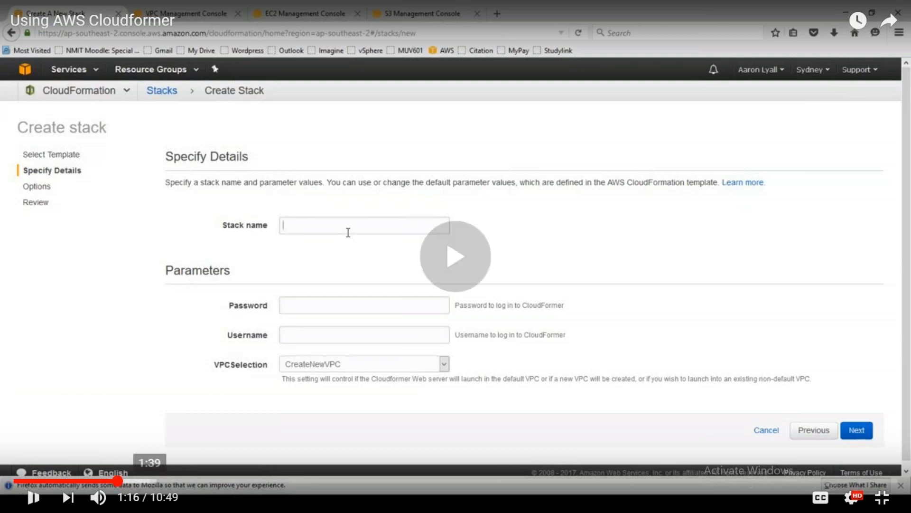
click(143, 481)
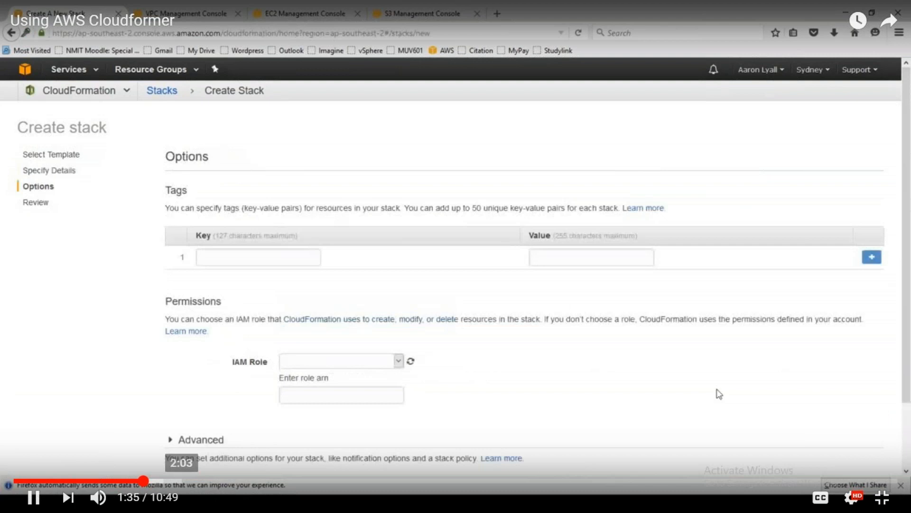
click(161, 481)
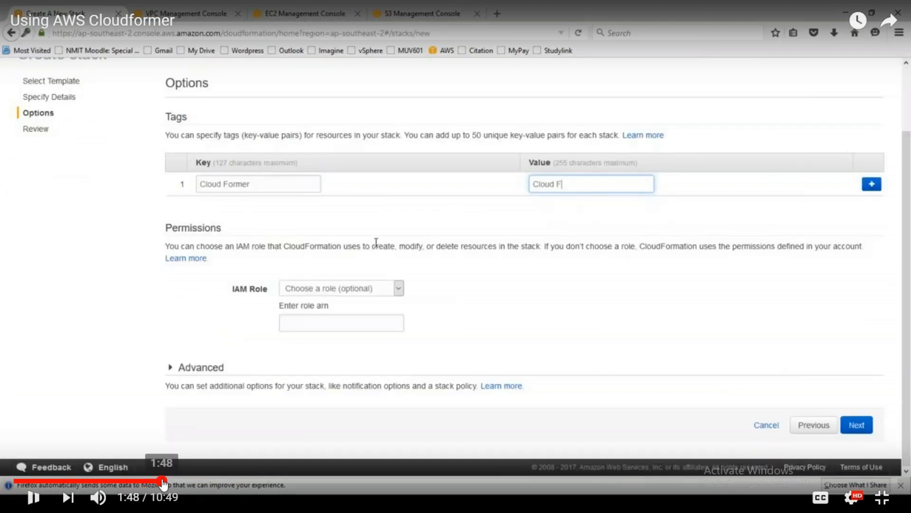
click(195, 481)
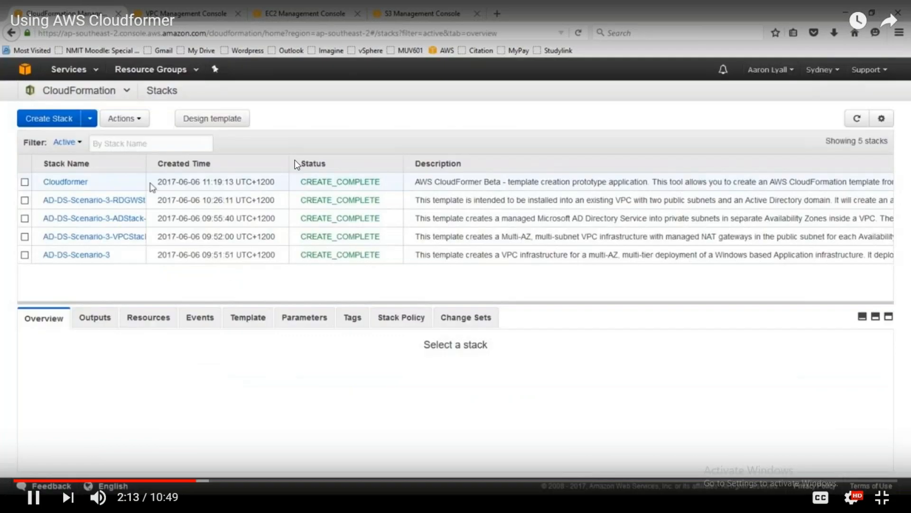
click(222, 481)
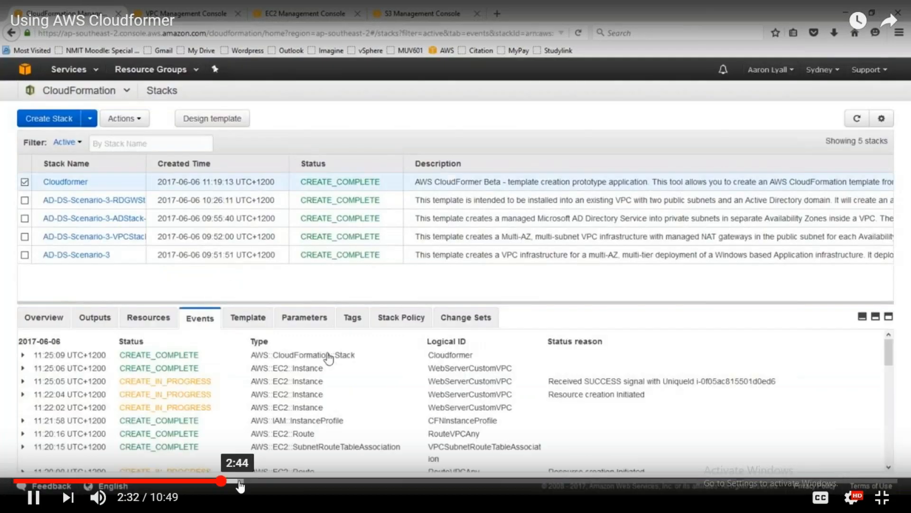
- Skip ahead in the video to the CloudFormer start page, its AWS region choice and the account analysis
click(289, 481)
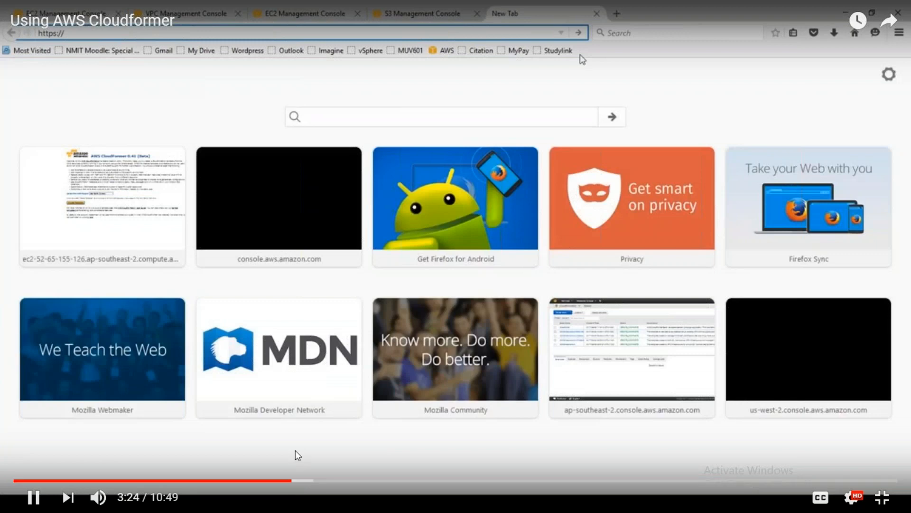
click(310, 481)
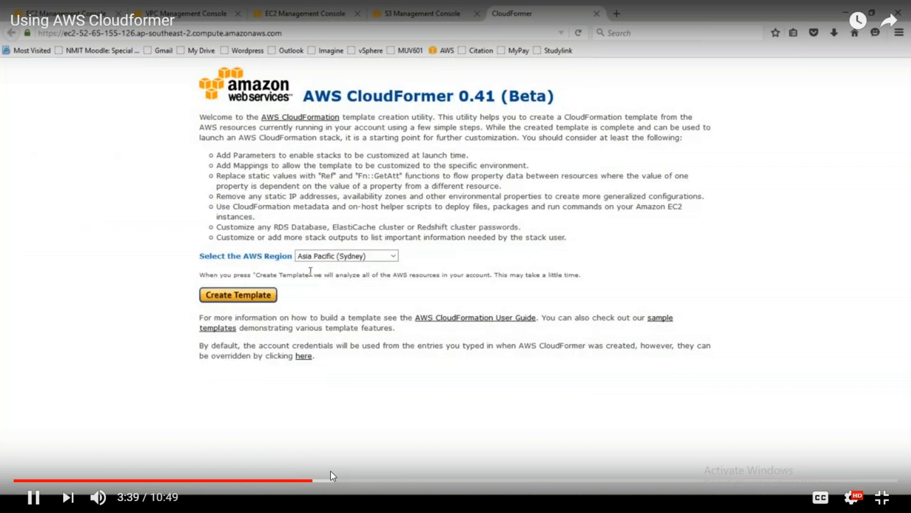
click(332, 480)
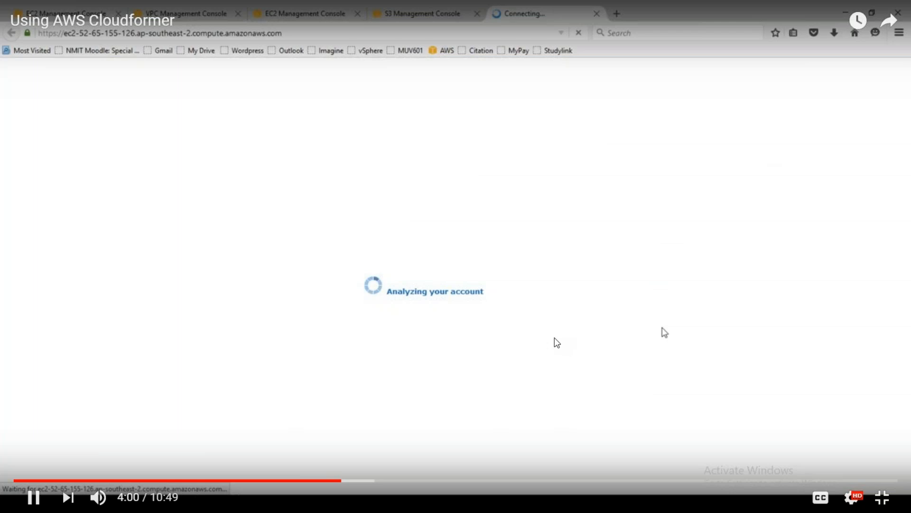
click(354, 480)
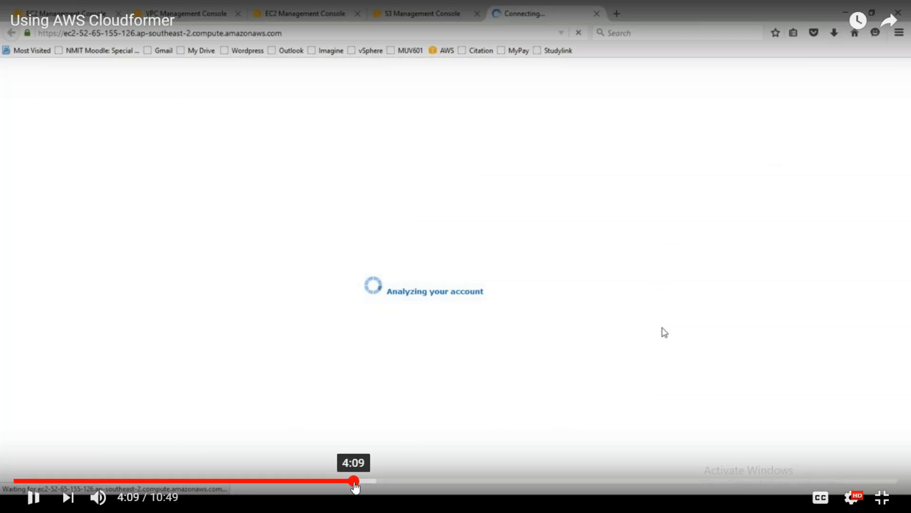
- Watch the Template Information part of the video, pausing it to examine the description field and resource name filter
key(space)
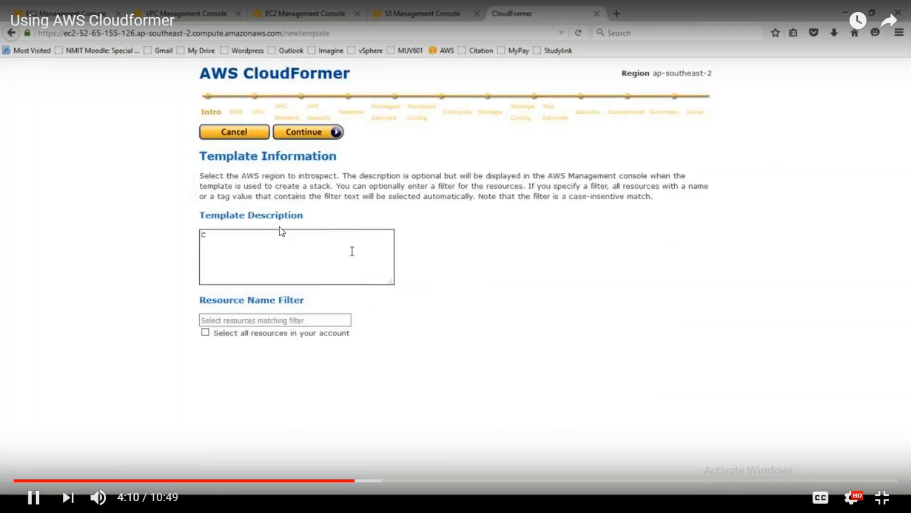
key(space)
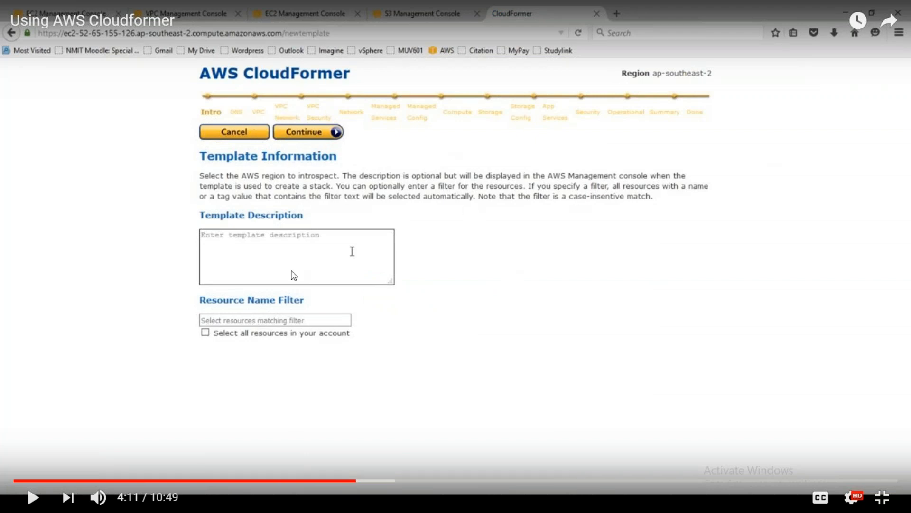
click(361, 451)
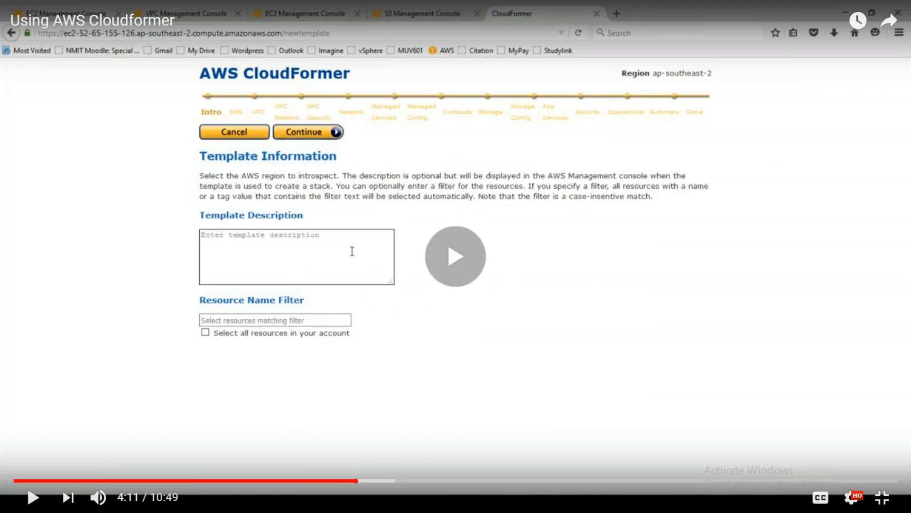
click(368, 481)
key(space)
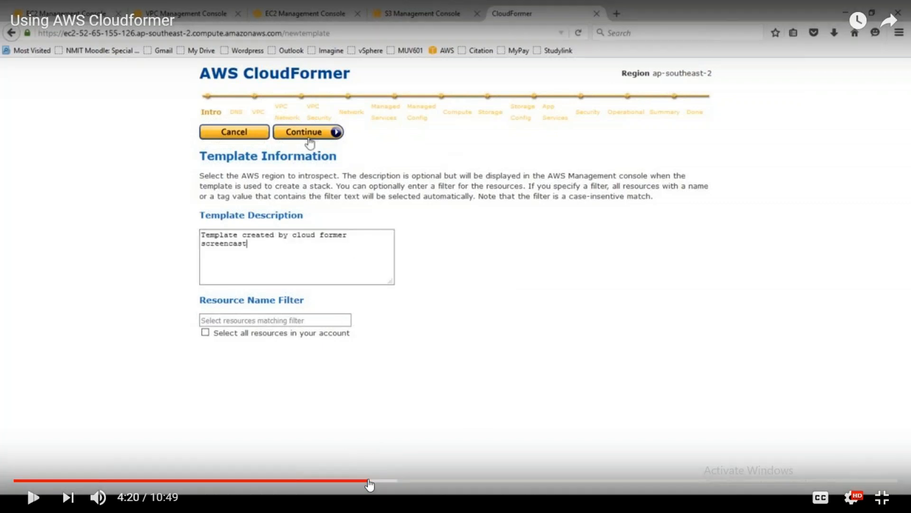
key(space)
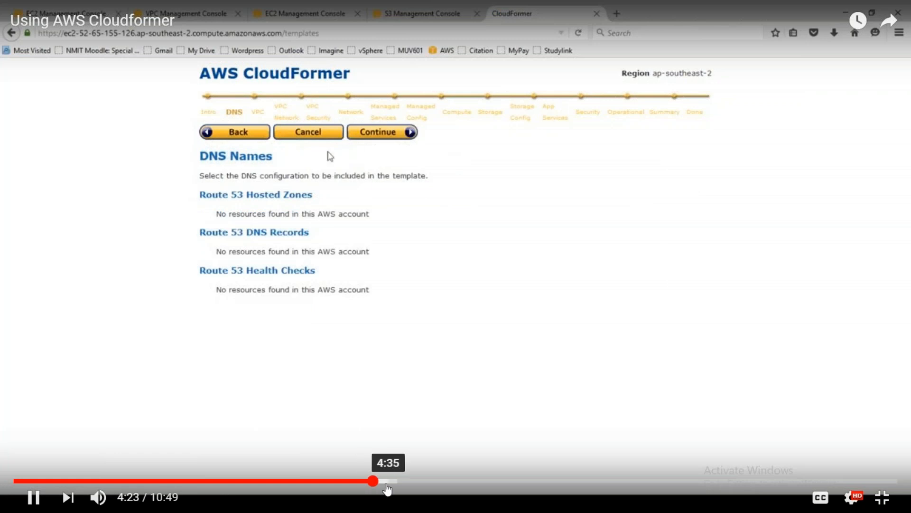
- Skip through the video's resource selection pages, from VPCs, subnets and VPC security to network resources and managed services
click(386, 482)
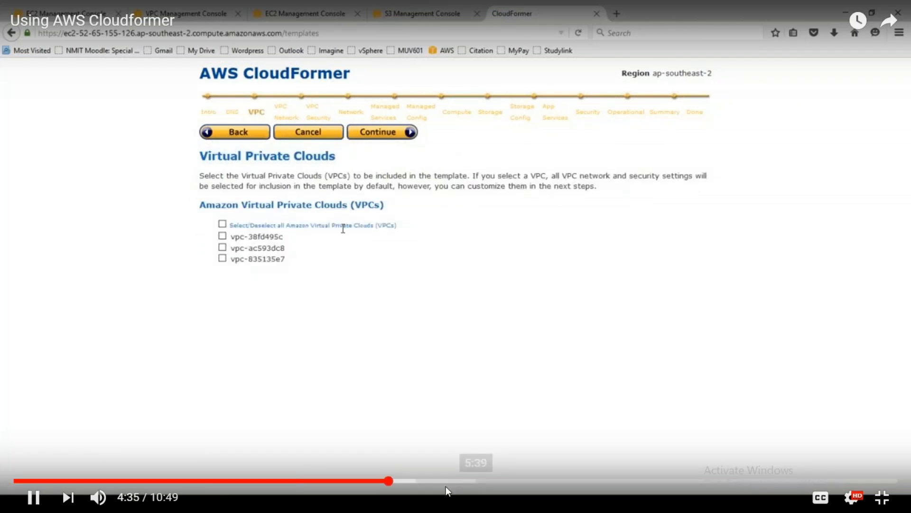
click(407, 481)
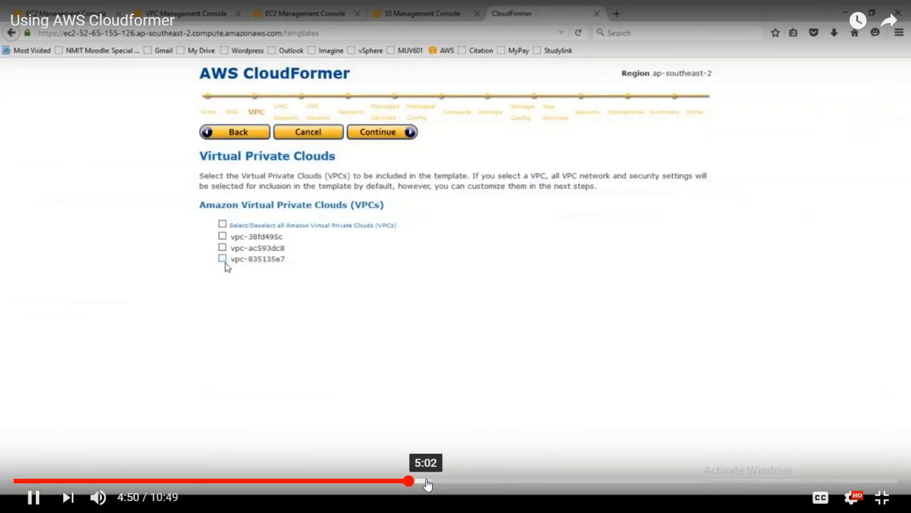
click(427, 481)
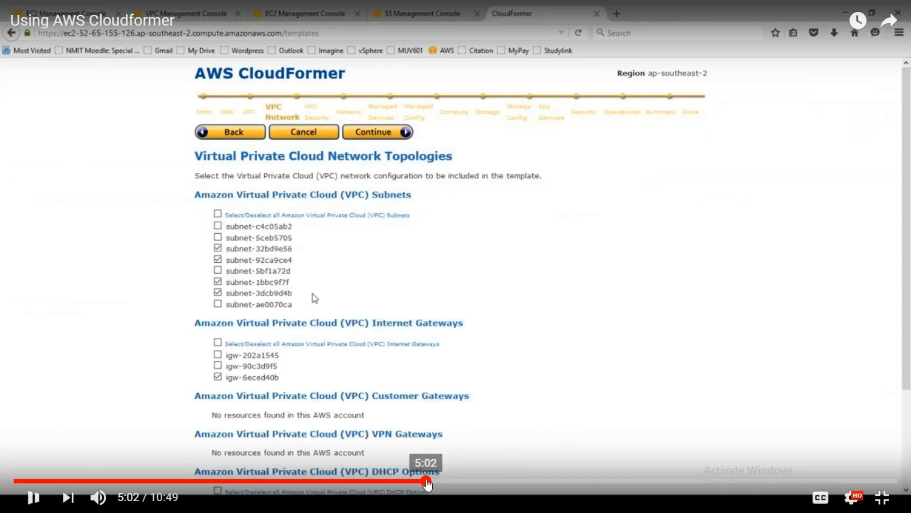
click(447, 481)
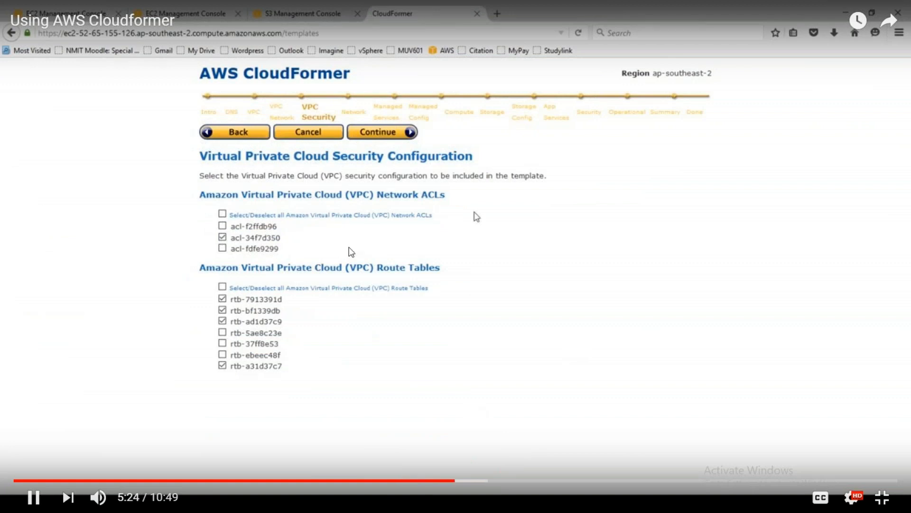
click(556, 406)
key(space)
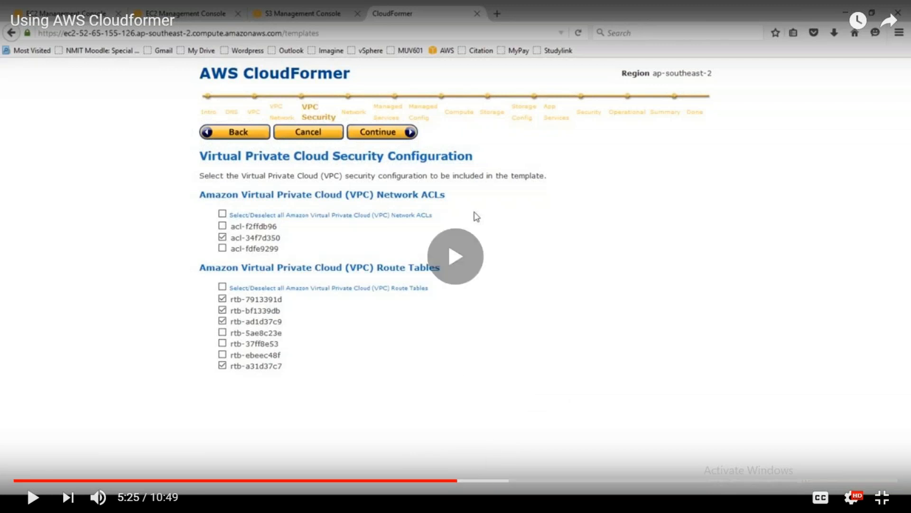
click(495, 481)
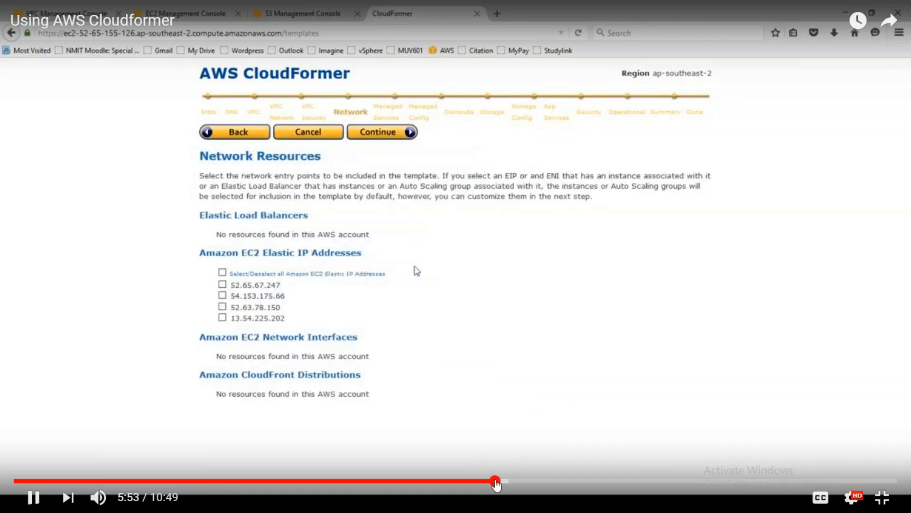
drag(504, 480, 516, 464)
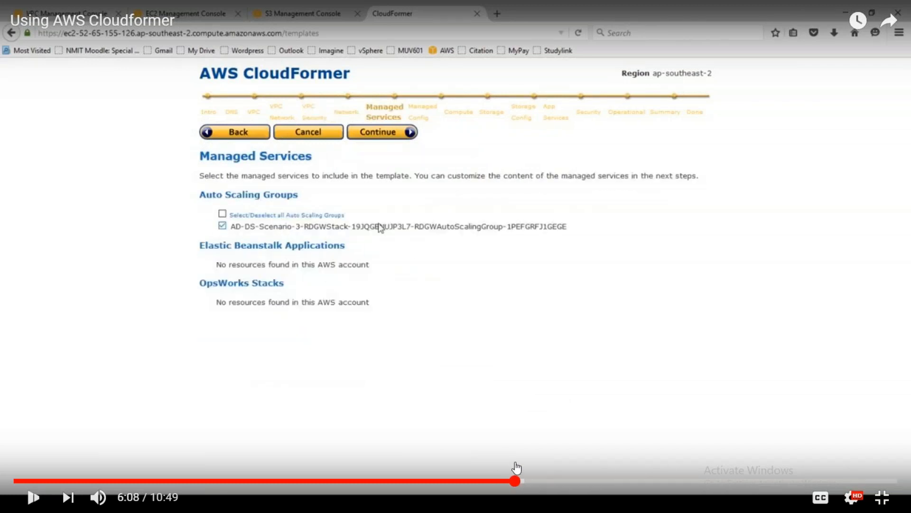
- Exit full screen, pause the CloudFormer video and select its web address
key(Escape)
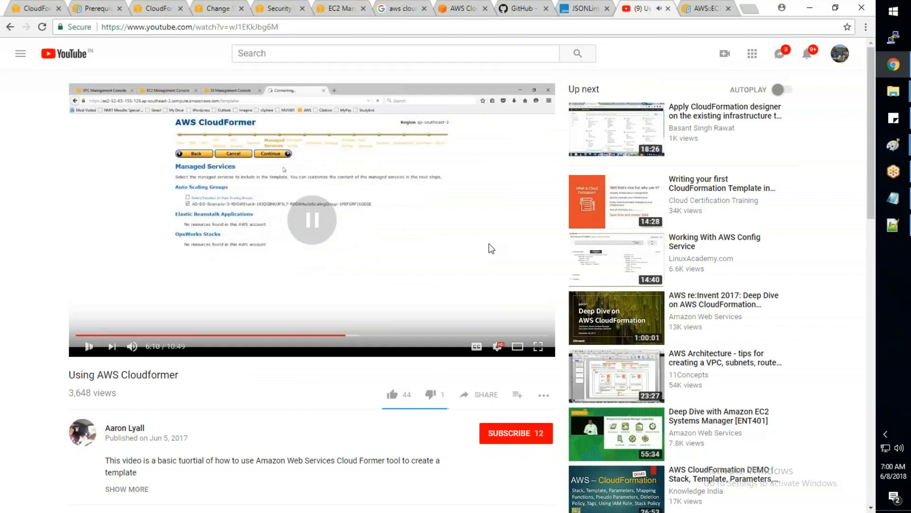
click(489, 244)
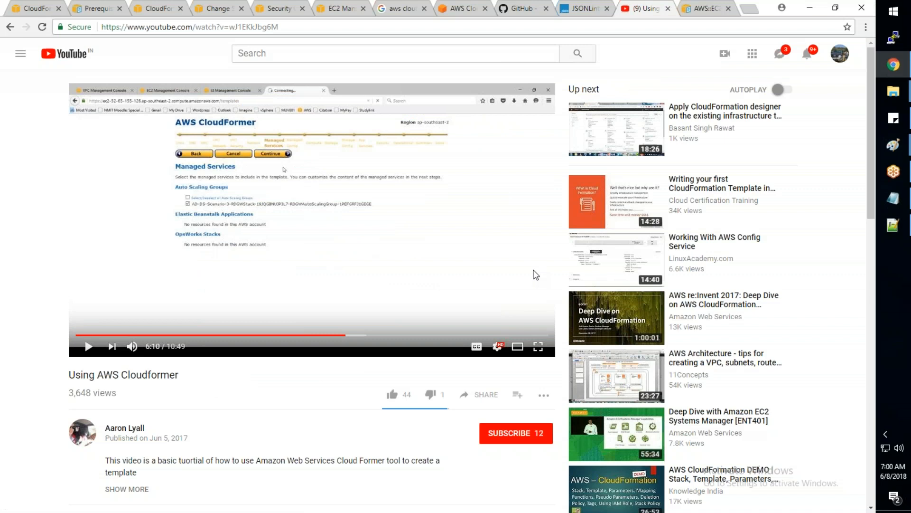
click(299, 27)
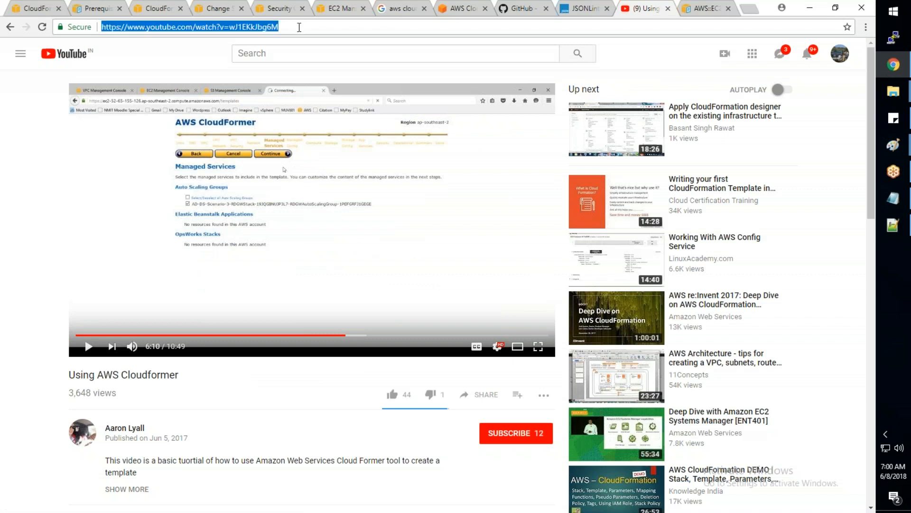
click(548, 504)
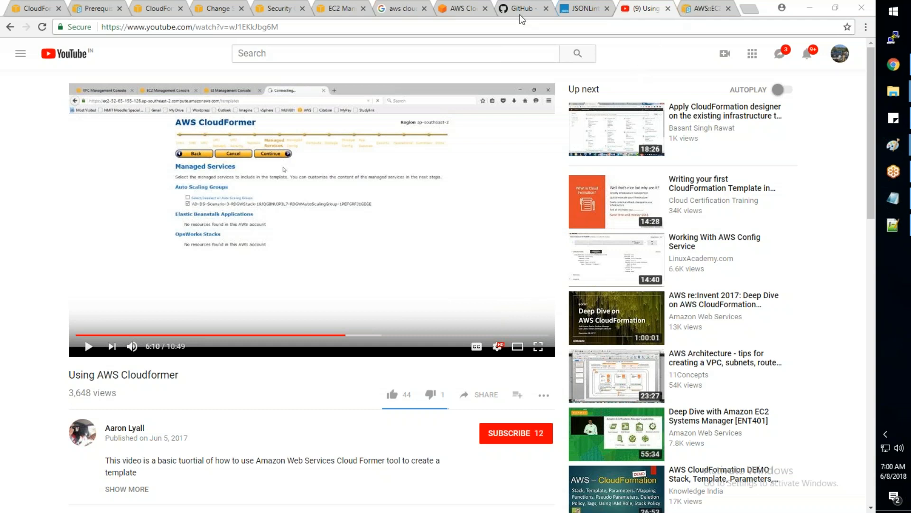
- Return to the CloudFormation Stacks page and review the Create a StackSet and Design a template options
click(39, 11)
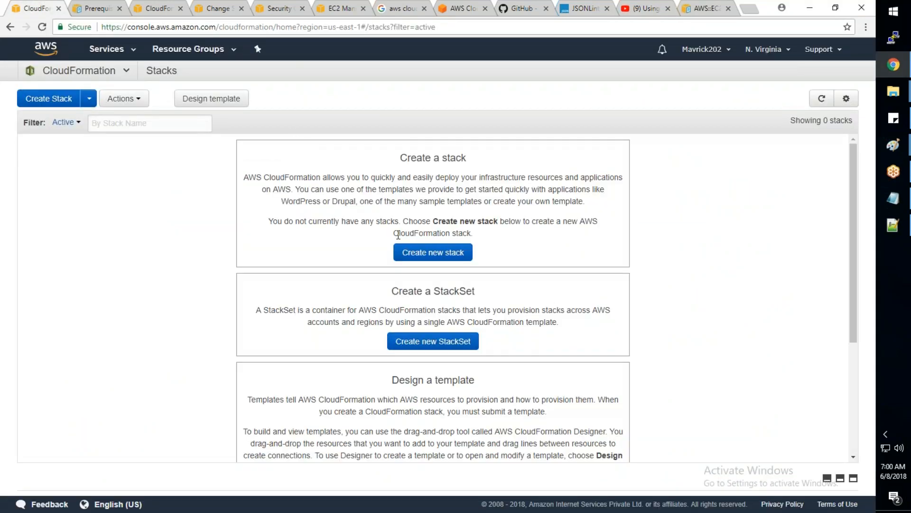
scroll(456, 251, down, 1)
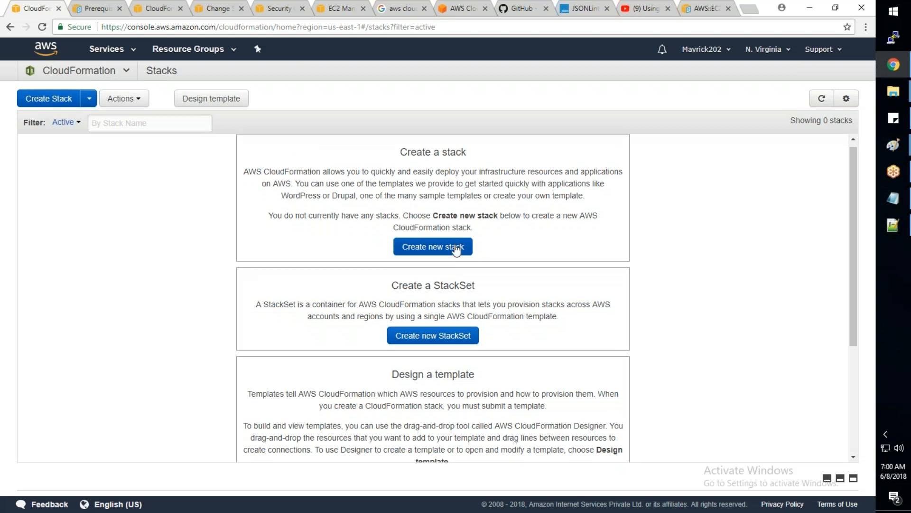
scroll(456, 251, down, 3)
scroll(457, 251, up, 3)
drag(475, 291, 392, 291)
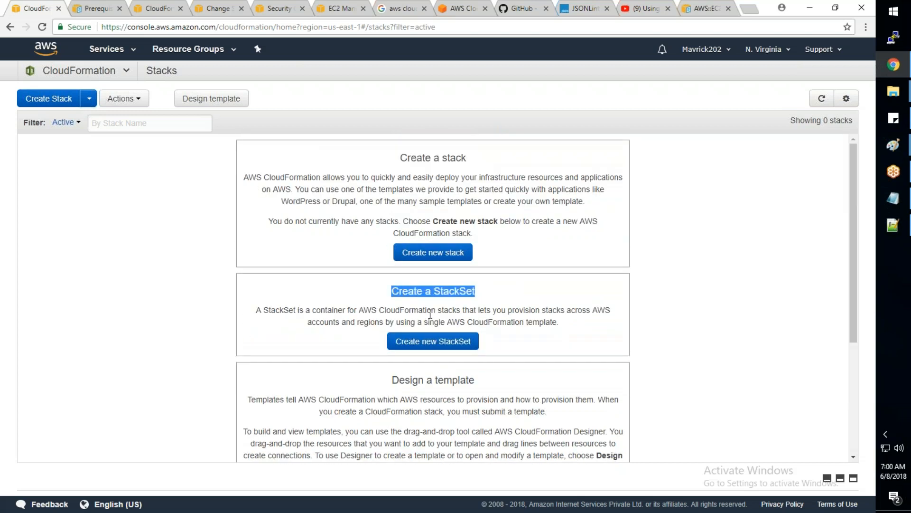
drag(476, 380, 392, 380)
scroll(393, 379, down, 4)
click(545, 350)
scroll(546, 350, up, 4)
- Compare the Create a stack option with Create a Template from your Existing Resources by highlighting their headings
drag(467, 157, 442, 158)
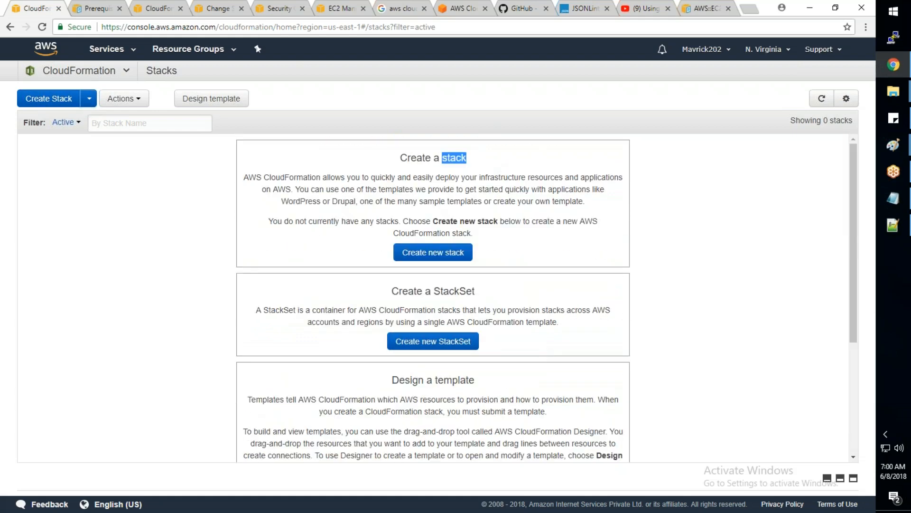
scroll(442, 157, down, 4)
triple_click(309, 351)
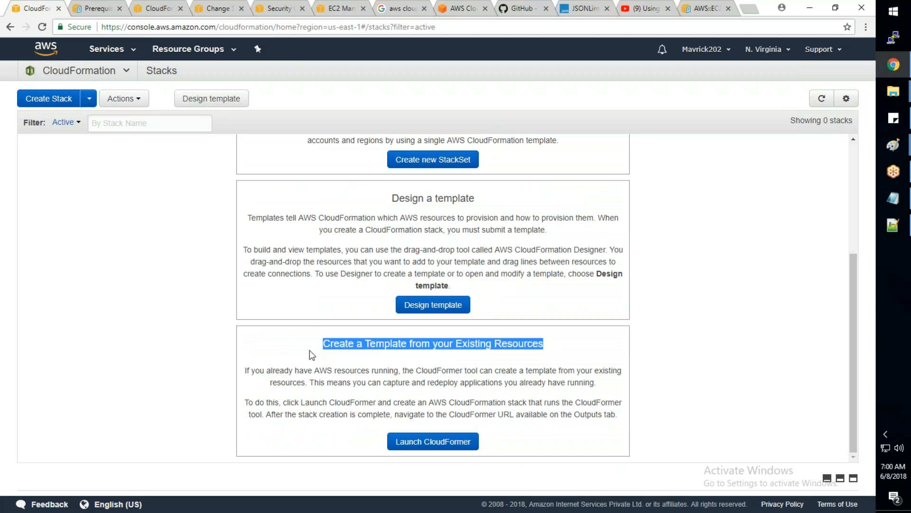
scroll(373, 393, up, 4)
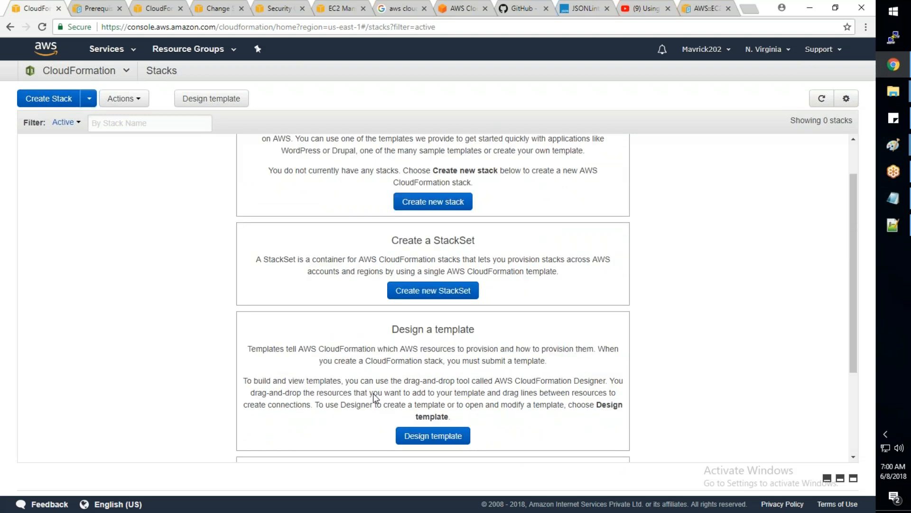
drag(467, 158, 402, 160)
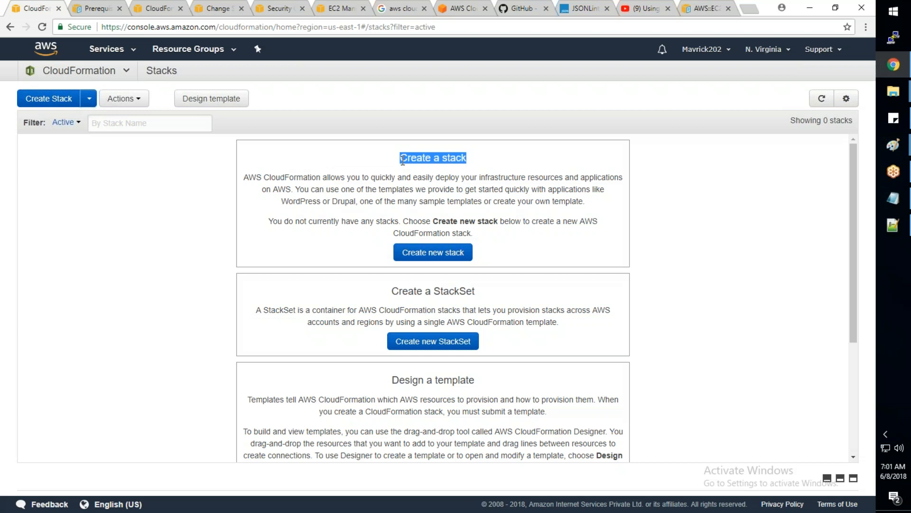
click(481, 168)
drag(468, 166, 393, 160)
scroll(245, 370, down, 1)
scroll(244, 366, down, 4)
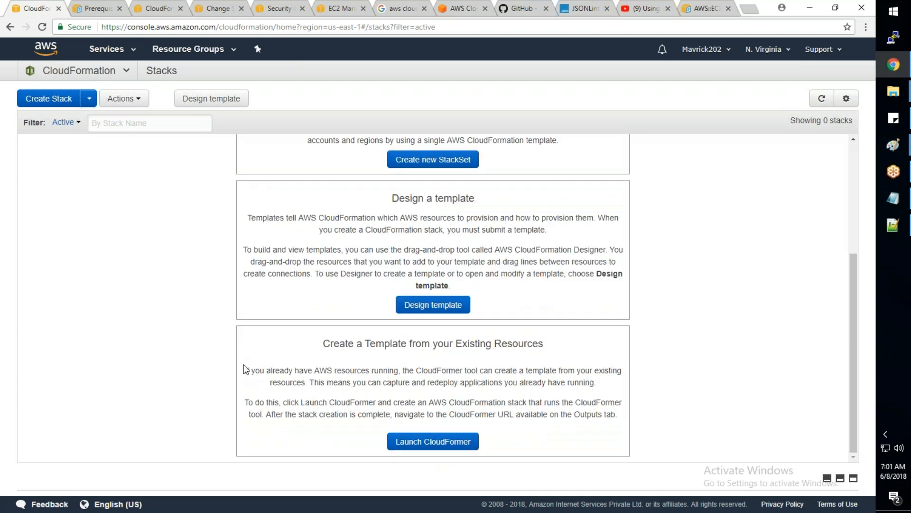
- Review the stack creation options on the Stacks page, highlighting the Create a StackSet and Design a template headings
scroll(243, 363, up, 4)
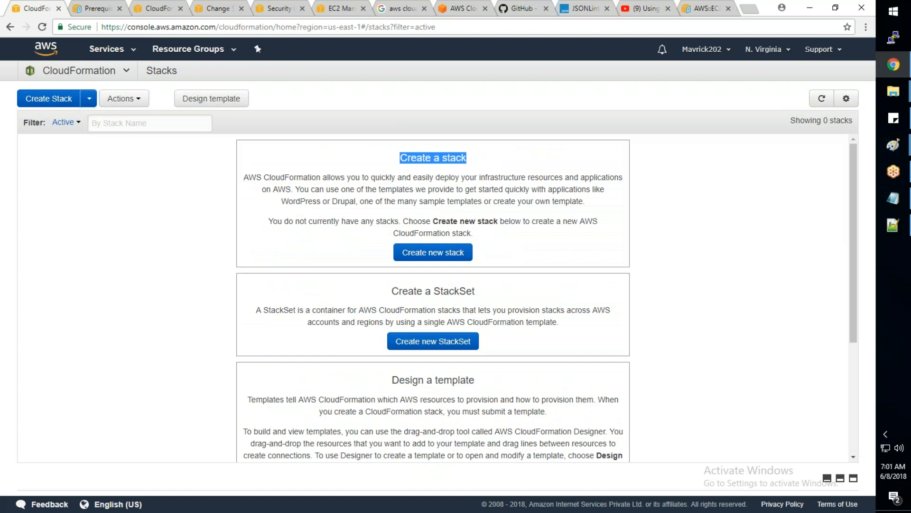
scroll(432, 299, down, 2)
scroll(477, 294, up, 2)
drag(477, 294, 384, 298)
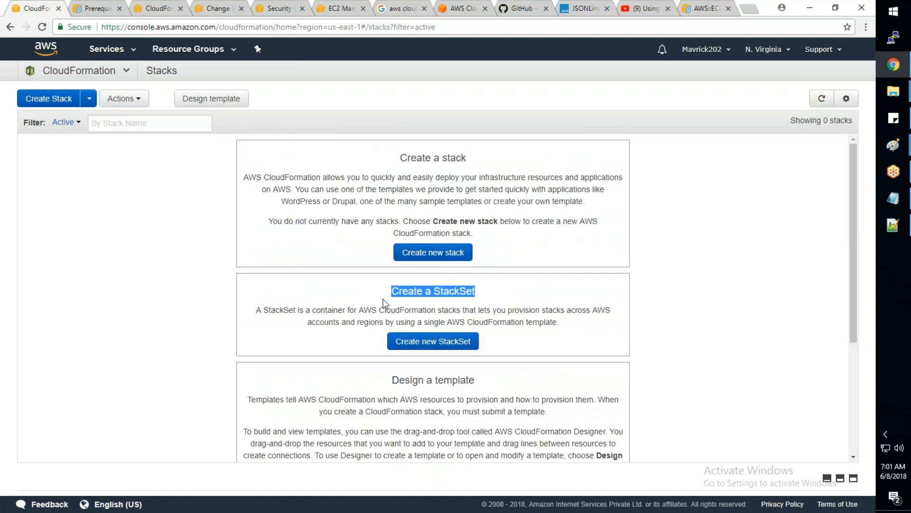
drag(475, 380, 392, 383)
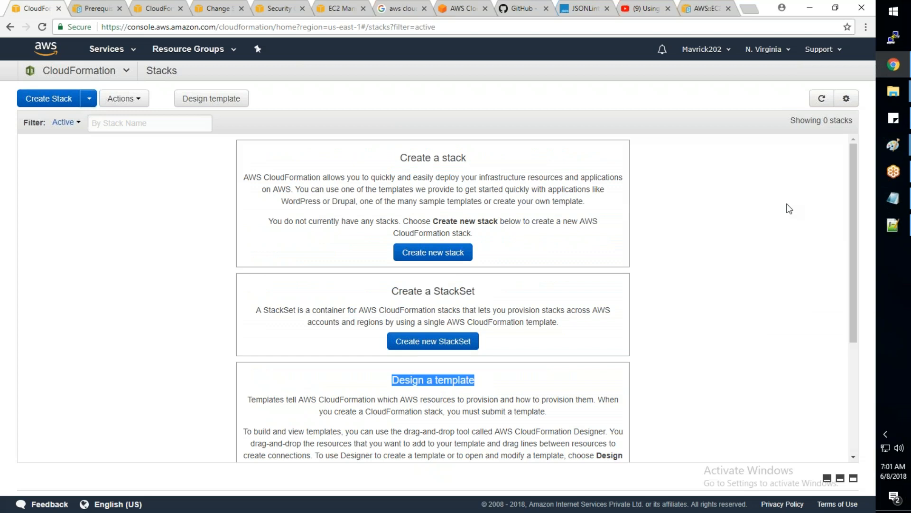
- Switch to Notepad++ and select the entire contents of AWS_Basic_Infra.json for copying
click(891, 228)
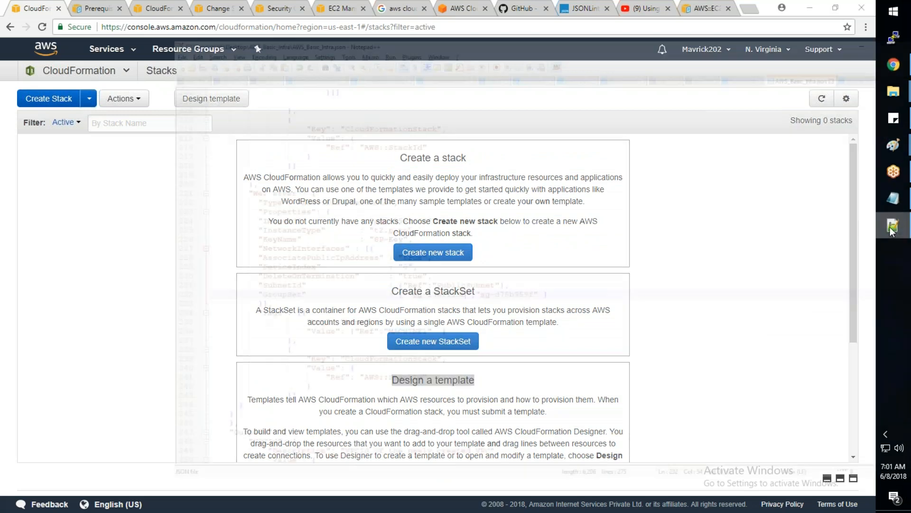
click(891, 230)
click(746, 236)
key(ctrl+a)
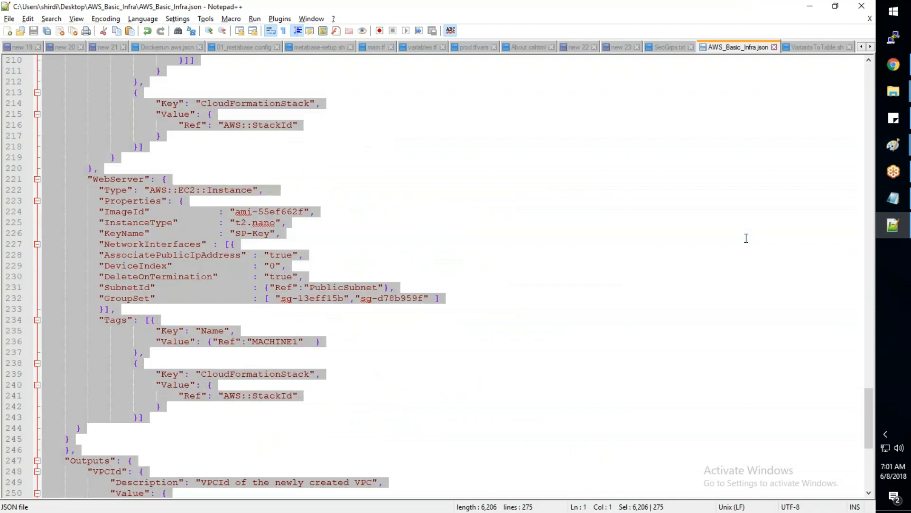
- Return to Chrome, open the CloudFormation Designer and replace all of the new.template code with the JSON from AWS_Basic_Infra.json
key(alt+Tab)
scroll(437, 303, down, 4)
click(442, 307)
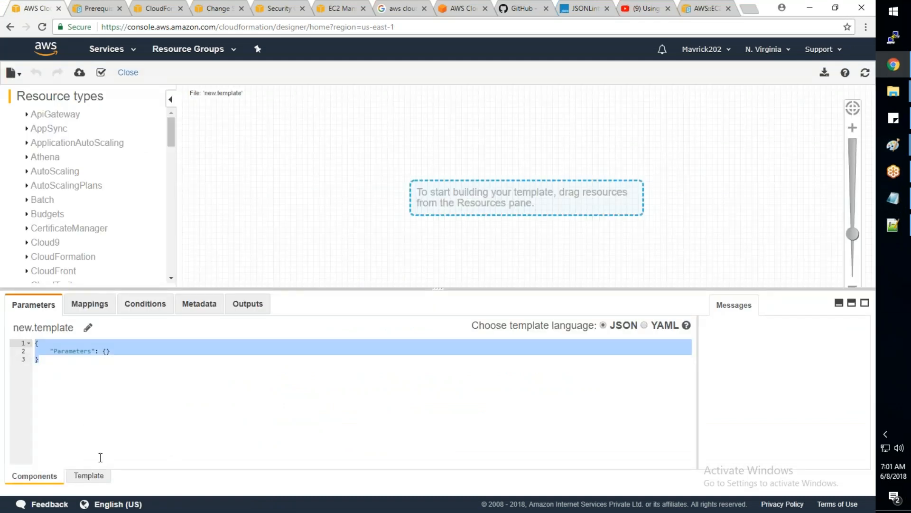
click(88, 474)
click(118, 390)
key(ctrl+a)
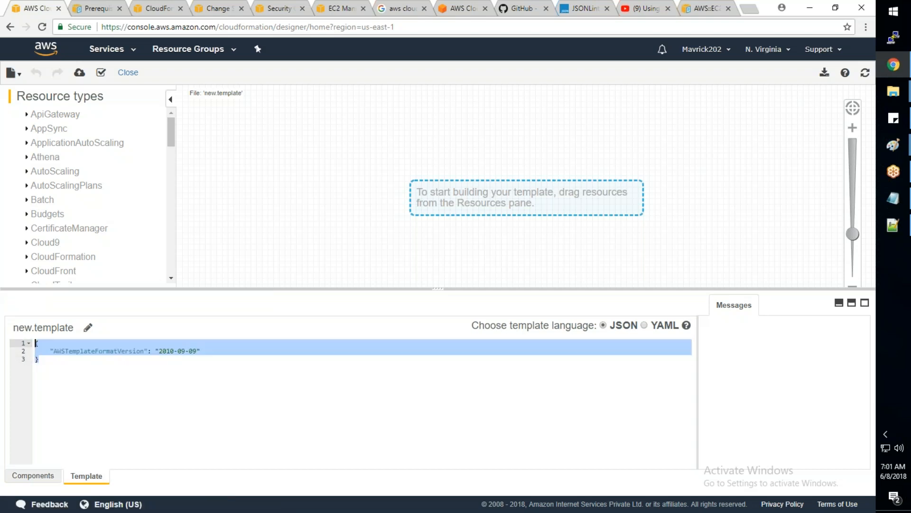
key(ctrl+v)
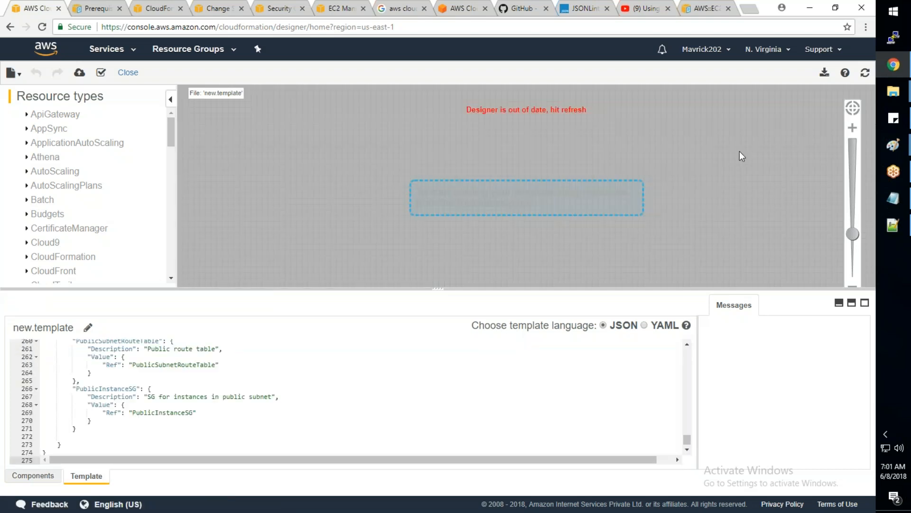
- Refresh the Designer diagram and examine the VPC, its subnet, web server, route table and security group
click(865, 72)
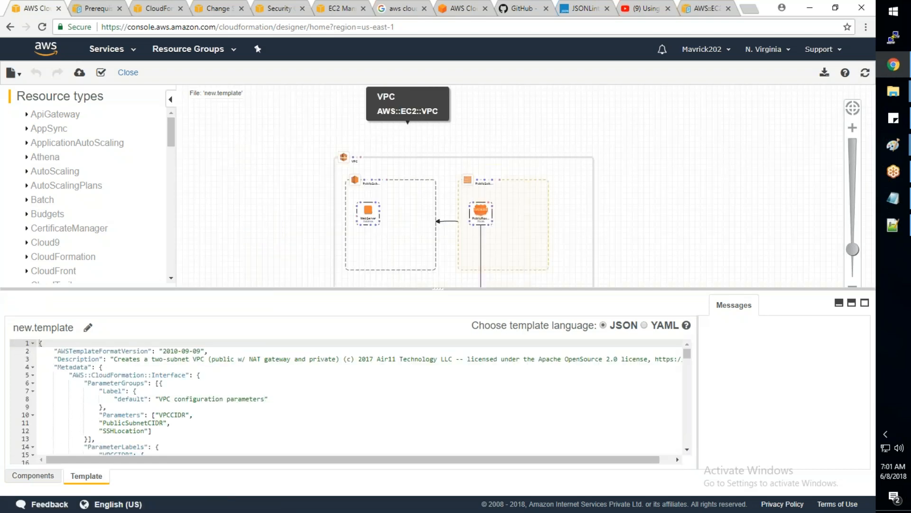
scroll(583, 209, down, 1)
drag(641, 242, 643, 163)
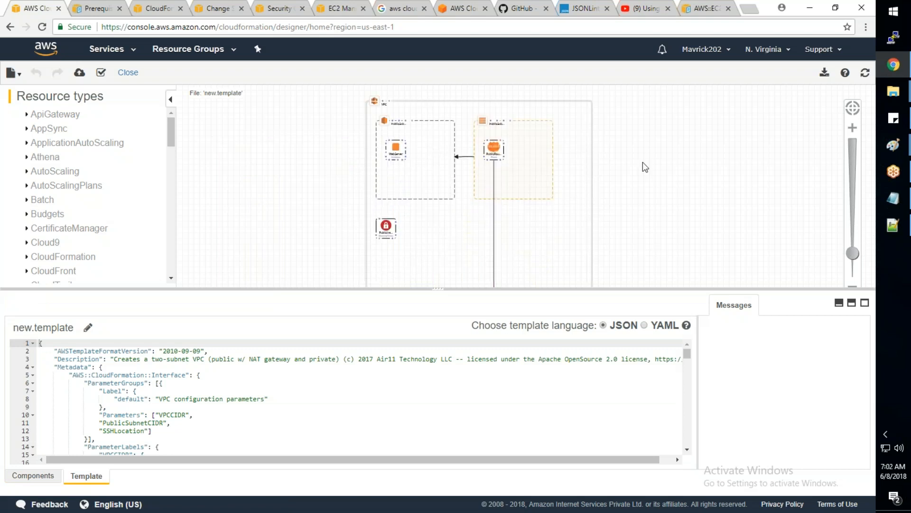
scroll(649, 238, up, 2)
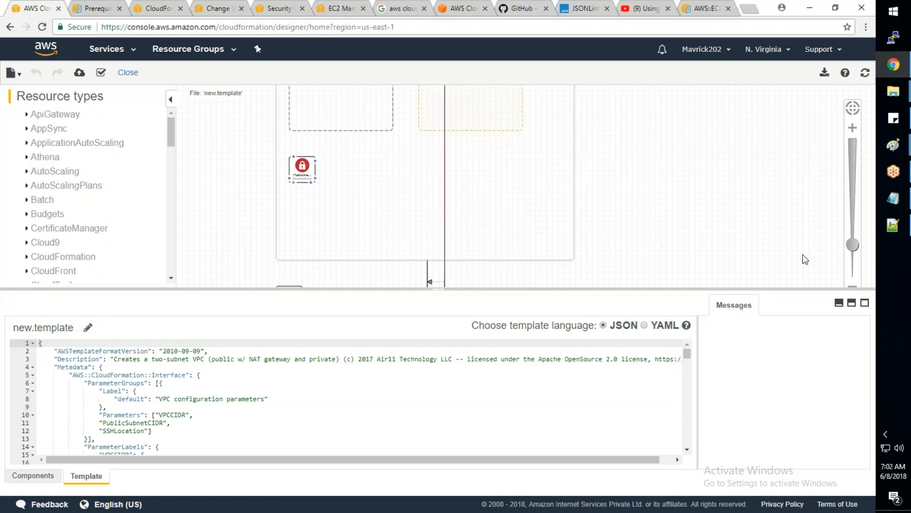
drag(587, 124, 588, 216)
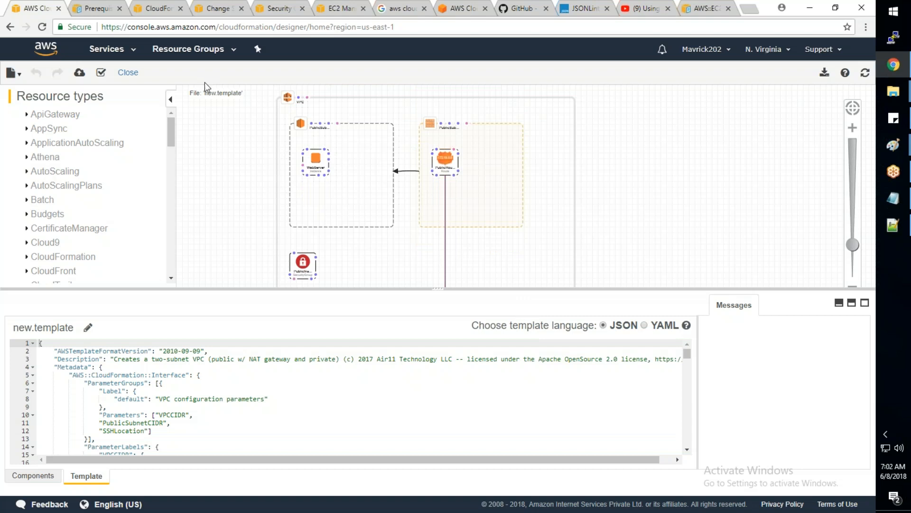
- Leave the Designer for the CloudFormation Stacks page, check the EC2 instances list and return to Stacks
click(131, 56)
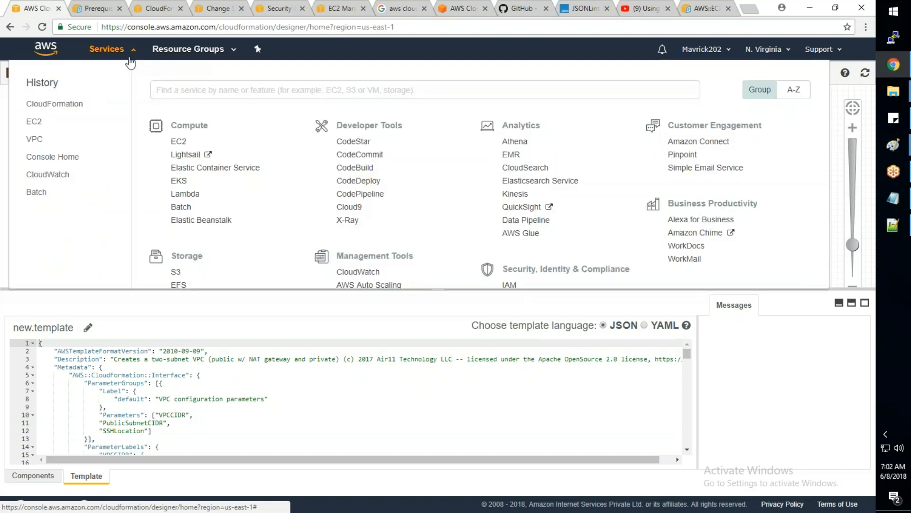
click(363, 298)
click(489, 89)
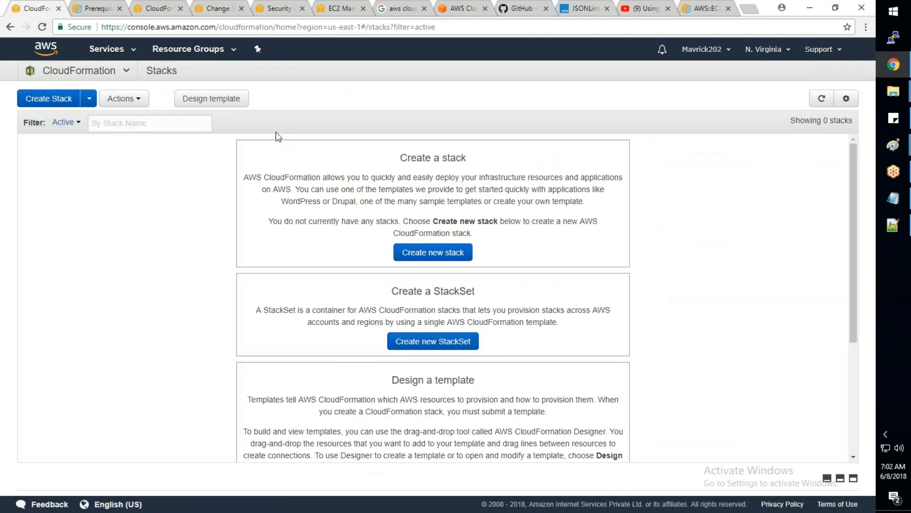
click(336, 10)
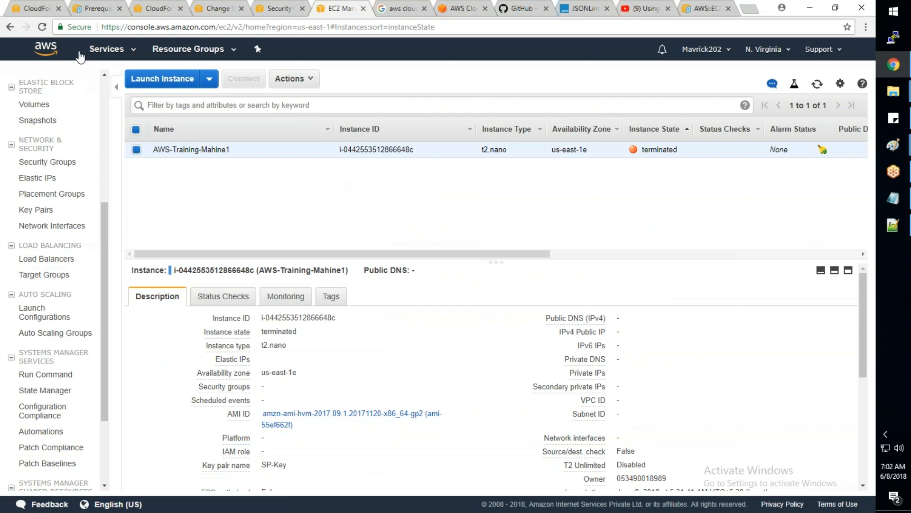
click(42, 9)
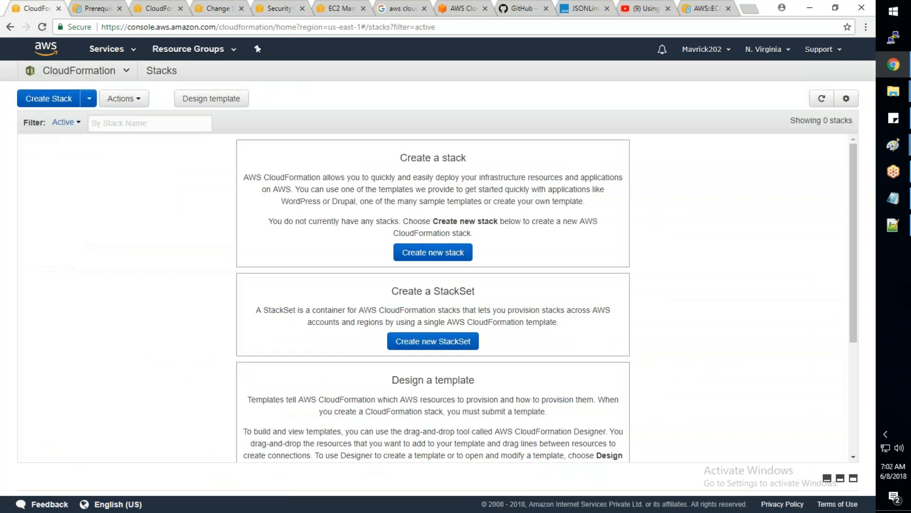
- Open the CloudTrail service and display all recorded events
click(129, 72)
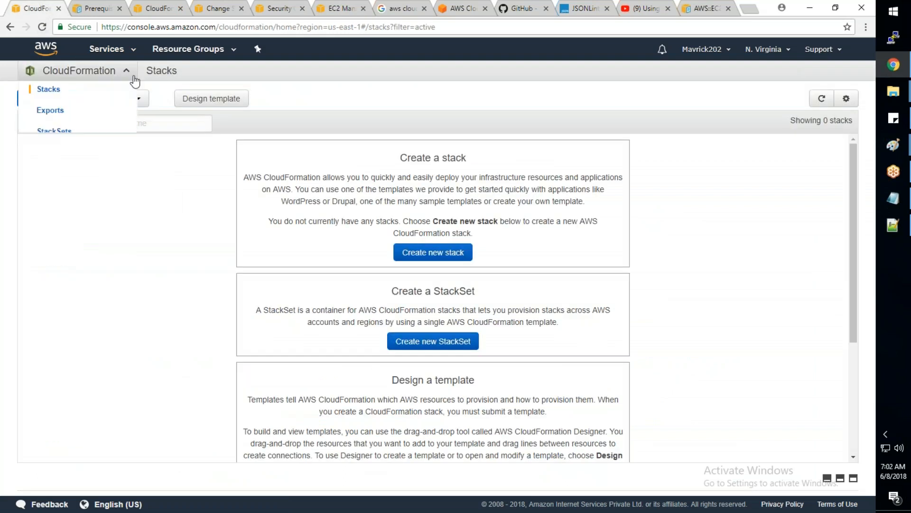
click(126, 50)
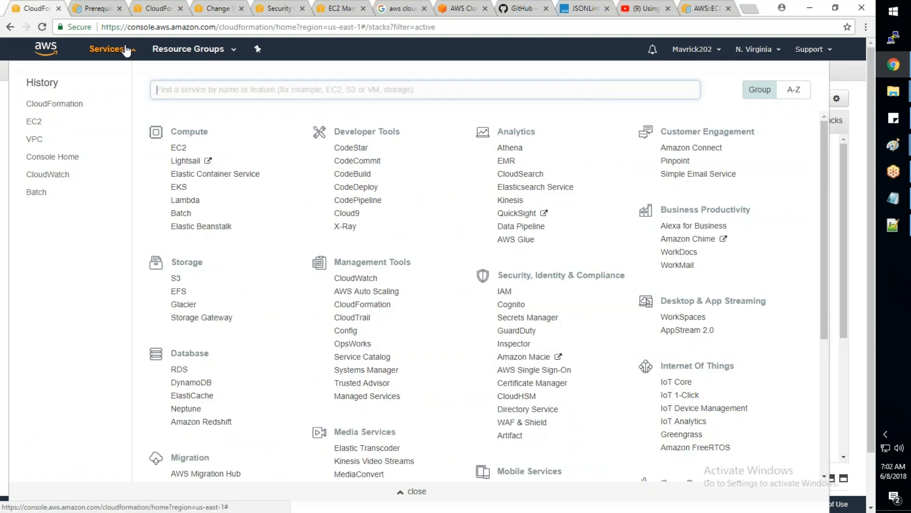
click(350, 375)
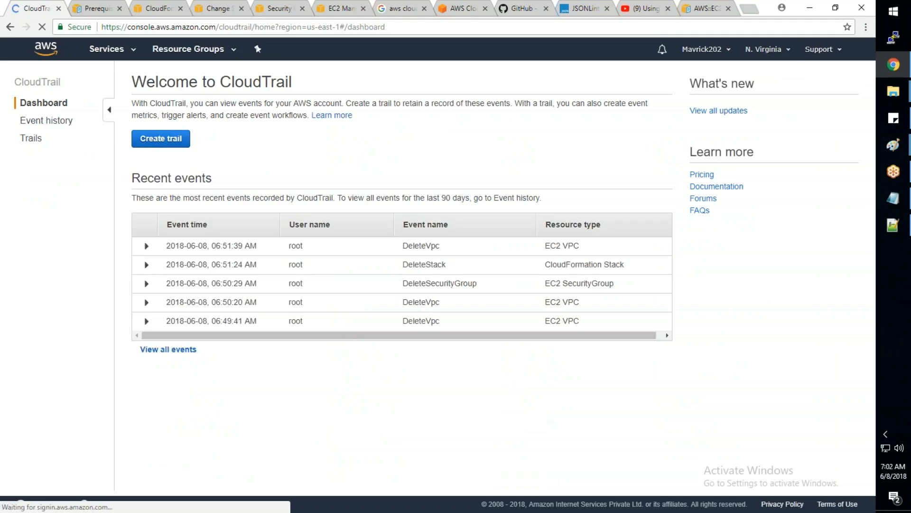
click(201, 350)
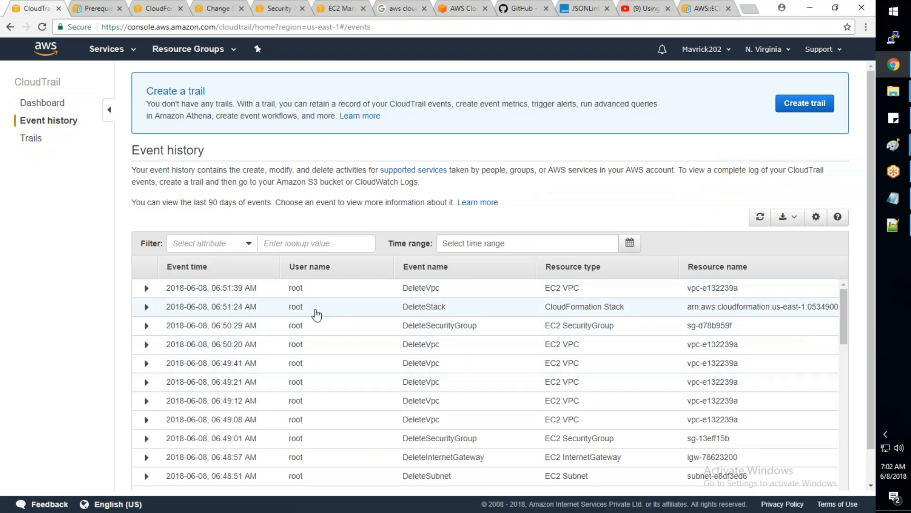
- Review the CloudTrail event history list and highlight the sentence about viewing the last 90 days of events
scroll(314, 311, down, 2)
scroll(352, 403, down, 1)
scroll(352, 403, up, 3)
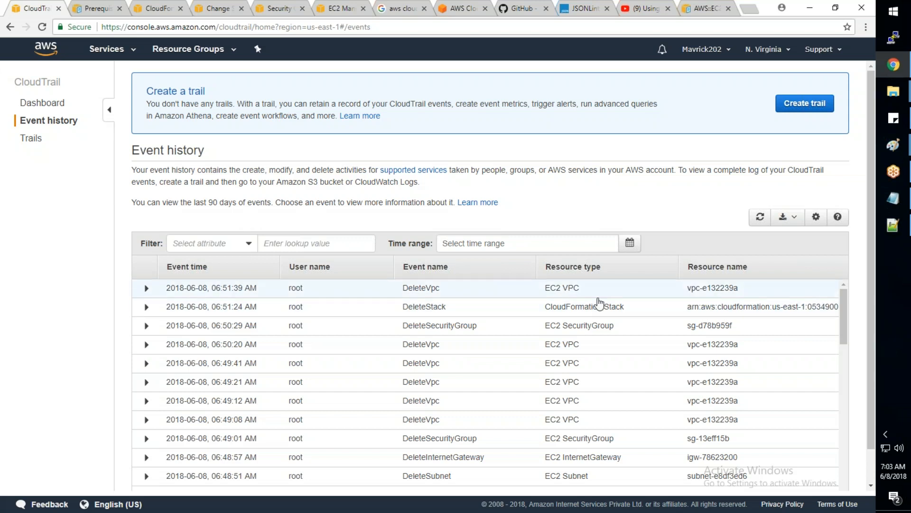
drag(206, 203, 228, 204)
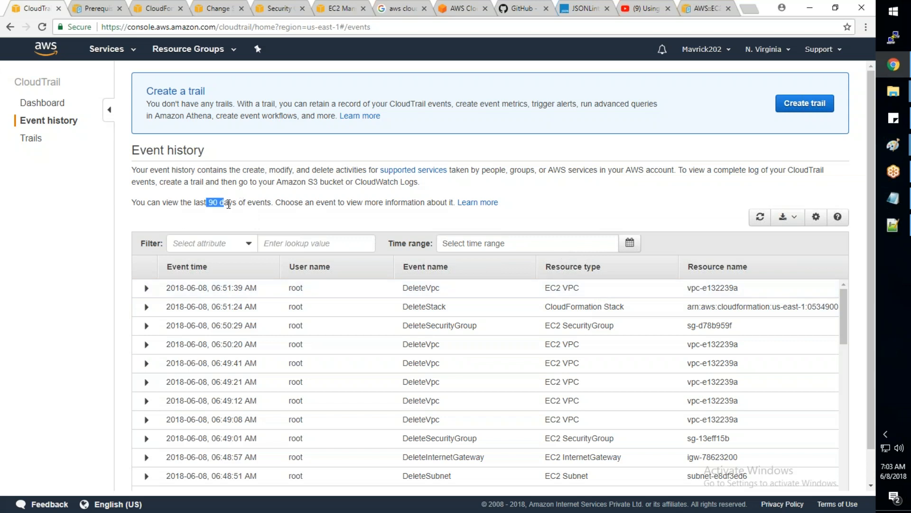
drag(135, 203, 261, 202)
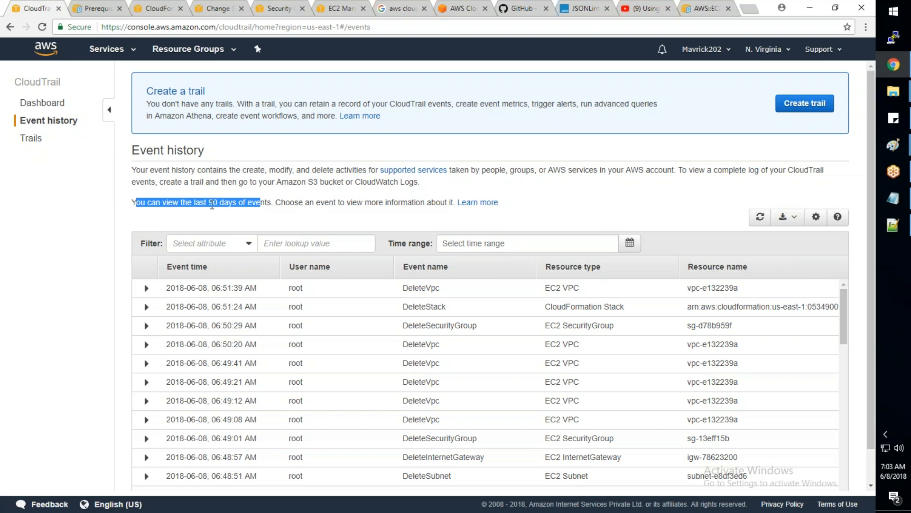
- Start creating a CloudTrail trail named MyAuditLogs and set Apply trail to all regions to No
click(36, 142)
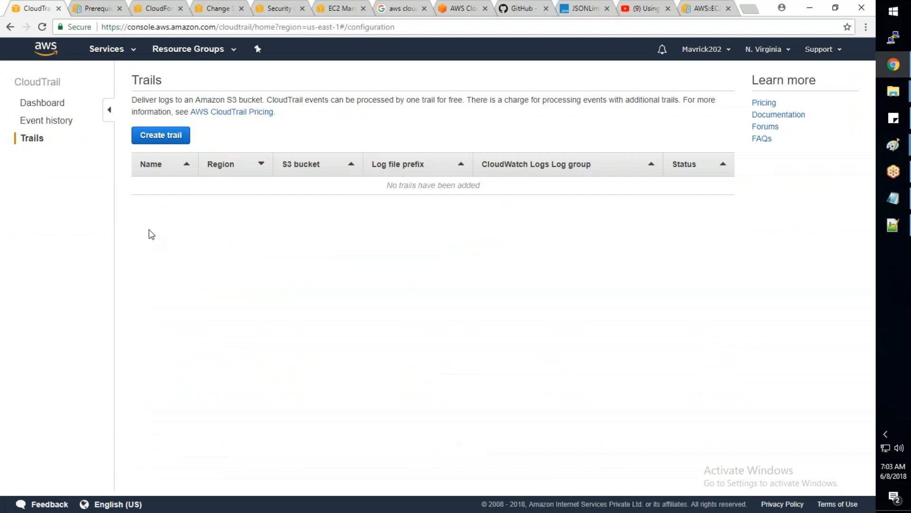
click(166, 136)
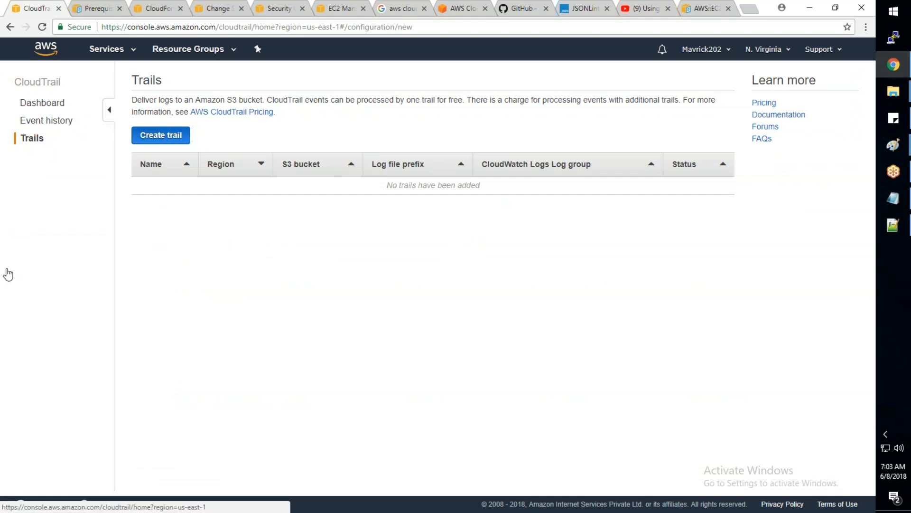
click(291, 116)
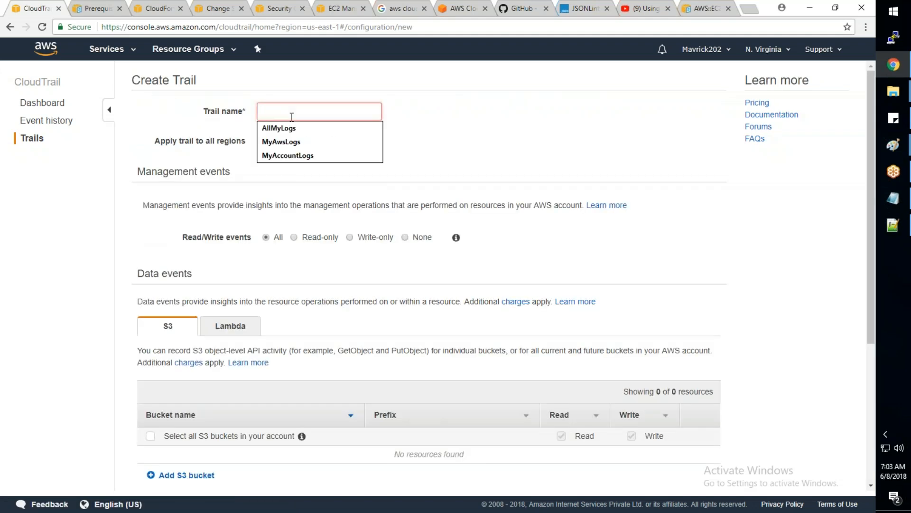
text(MyAuditLogs)
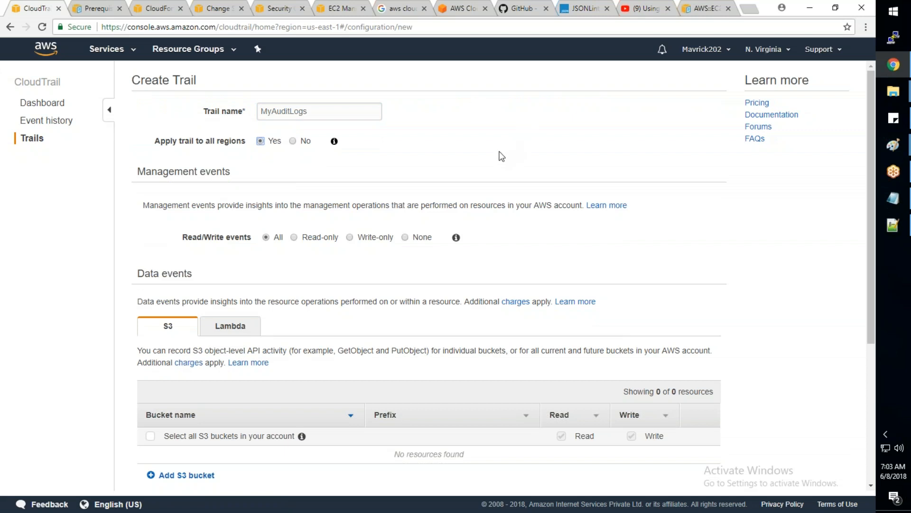
mouse_move(335, 143)
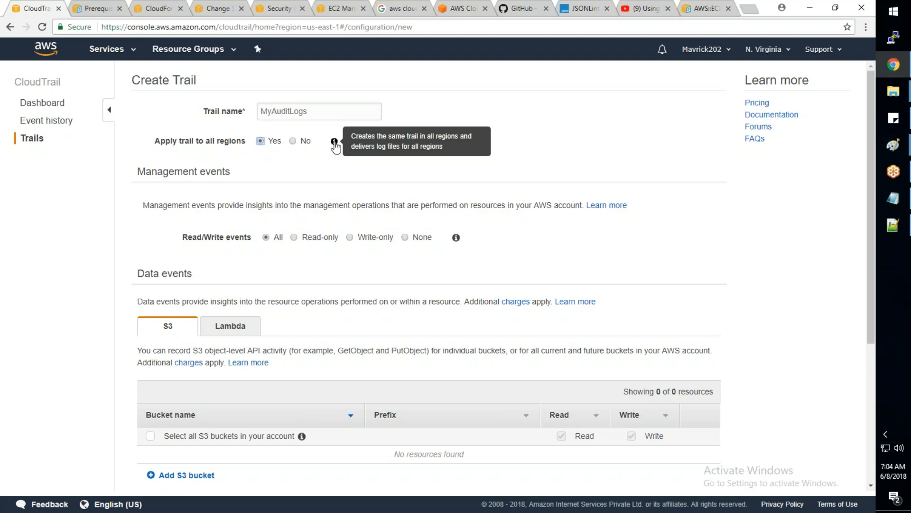
click(292, 141)
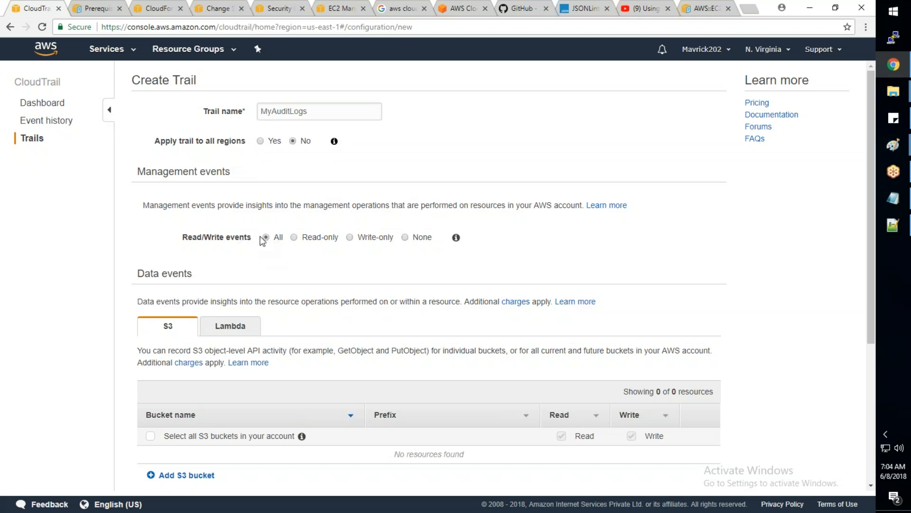
- Review the new trail's Data events settings for S3 and Lambda, highlighting the description of data events
scroll(263, 241, down, 1)
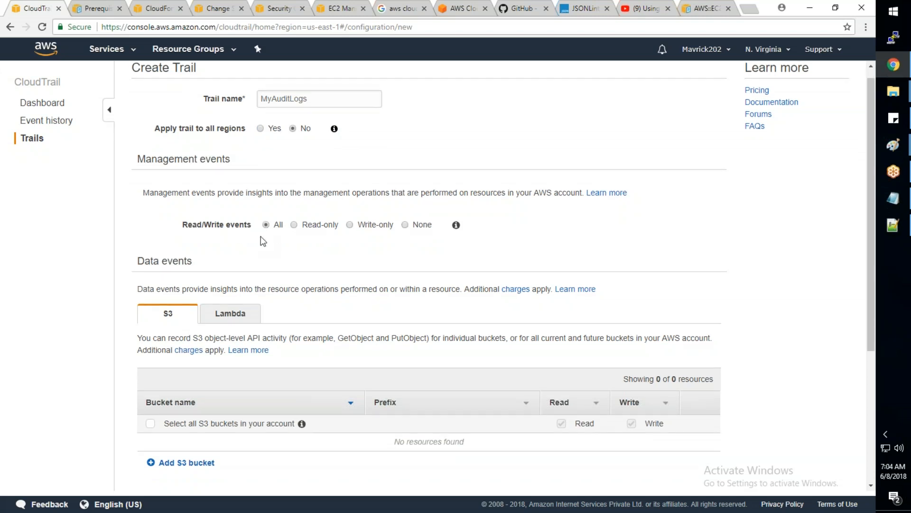
scroll(263, 242, down, 2)
scroll(263, 242, down, 1)
scroll(210, 145, up, 2)
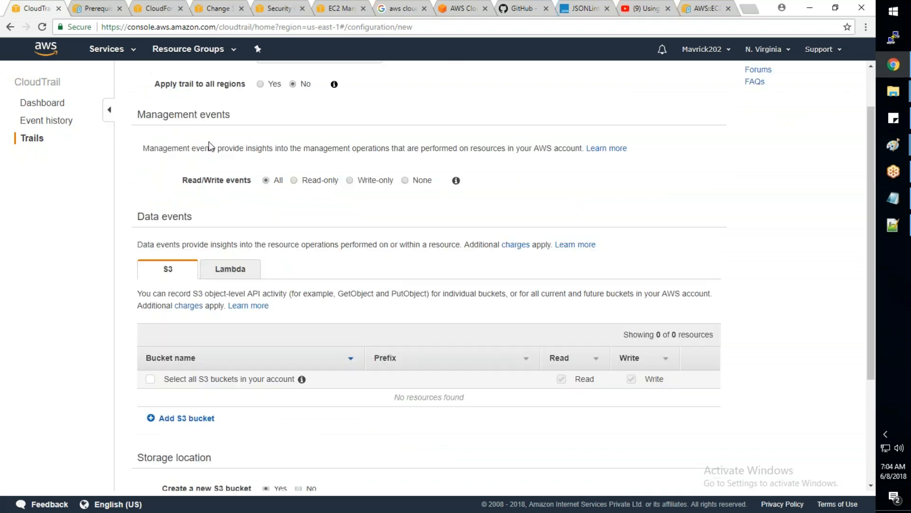
drag(150, 245, 464, 244)
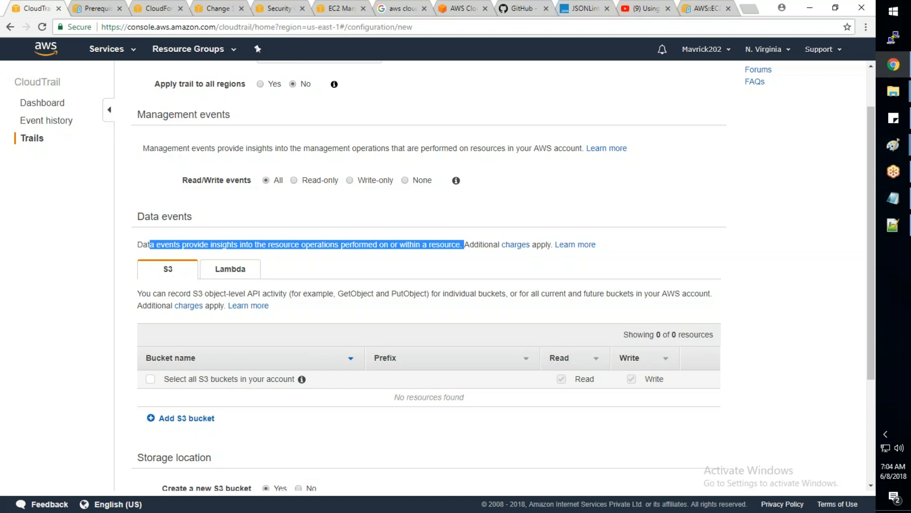
click(240, 273)
click(168, 269)
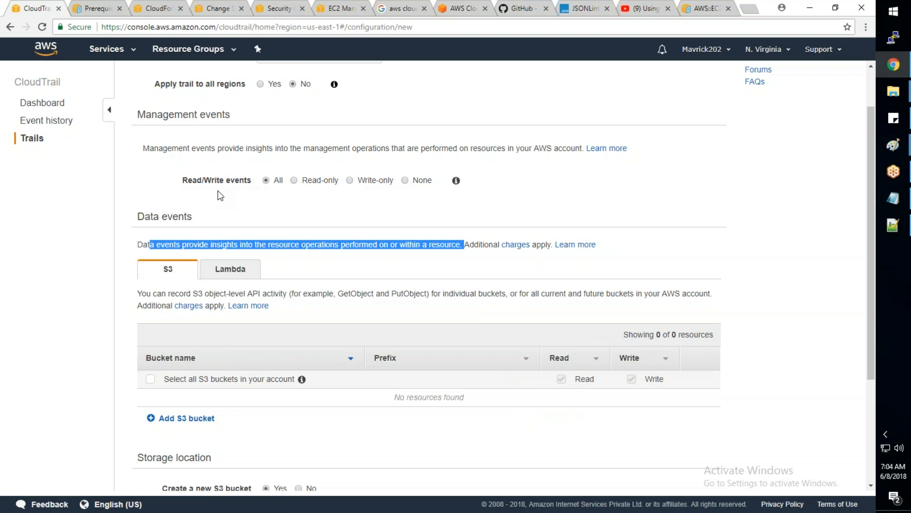
- Highlight the Management events heading and compare that section with the S3 data events below it
scroll(220, 195, up, 1)
drag(231, 171, 177, 176)
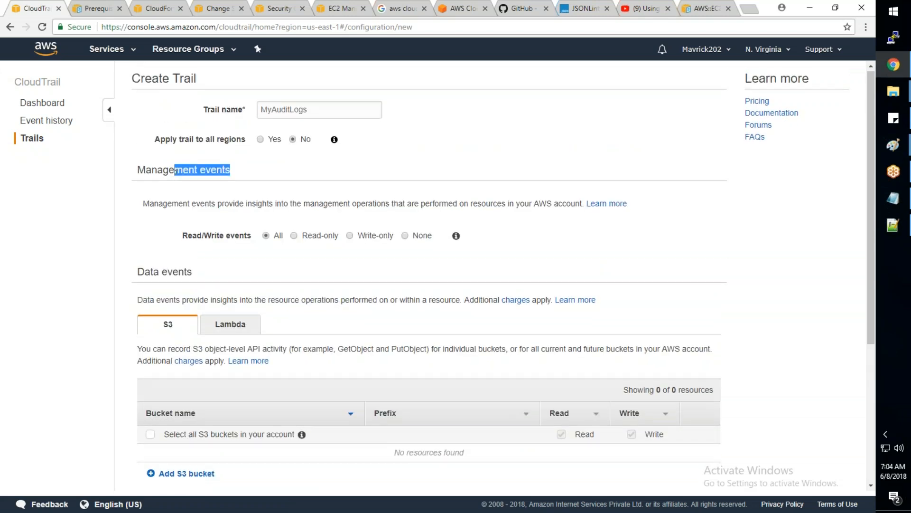
scroll(172, 271, down, 1)
scroll(172, 272, down, 1)
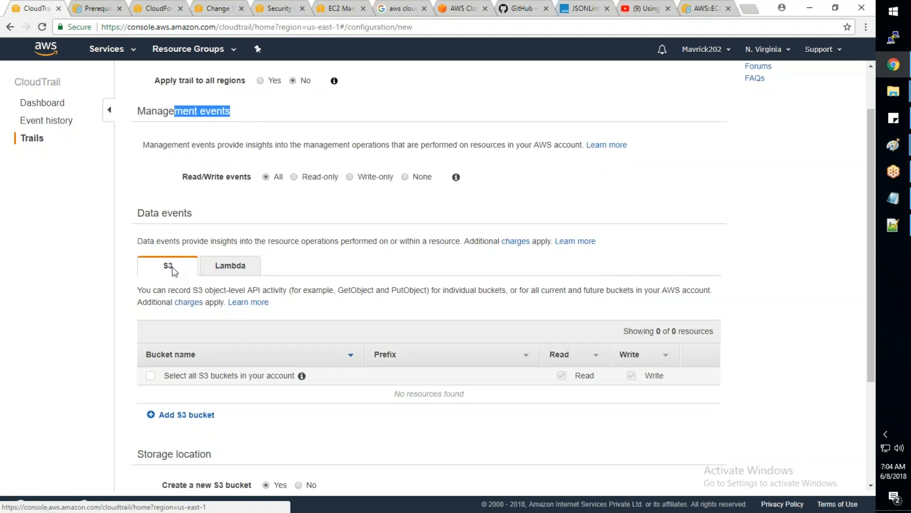
scroll(172, 272, down, 3)
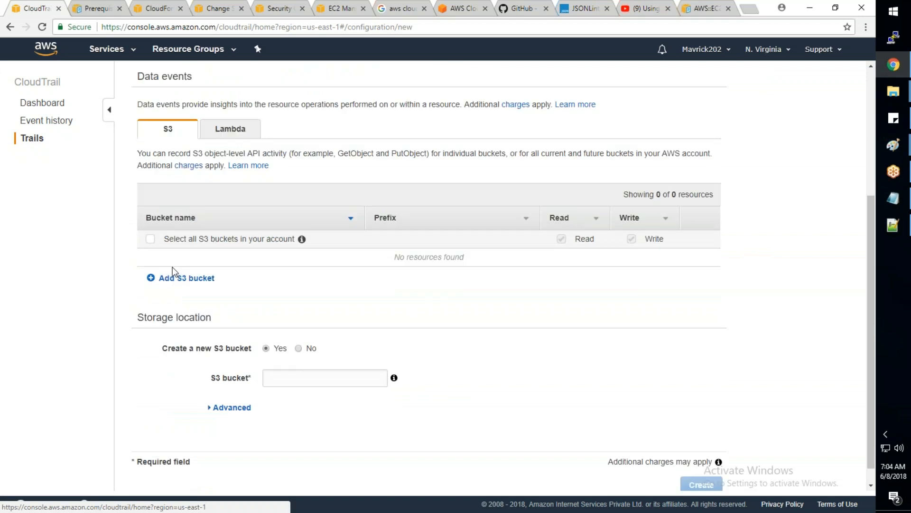
click(287, 359)
click(299, 329)
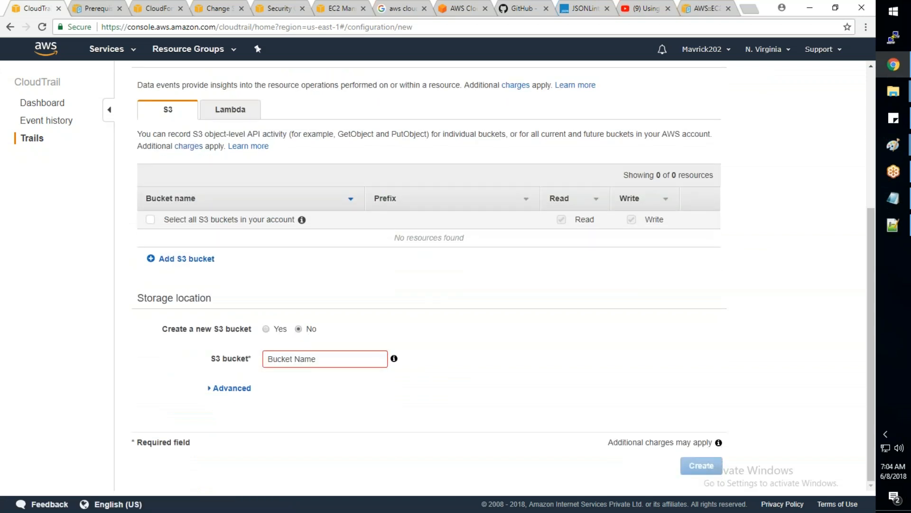
click(299, 360)
scroll(303, 390, down, 1)
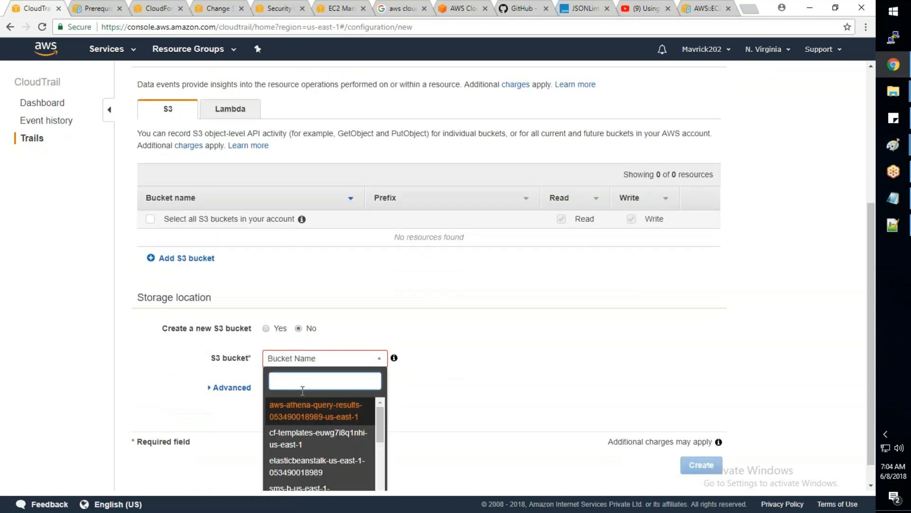
click(280, 303)
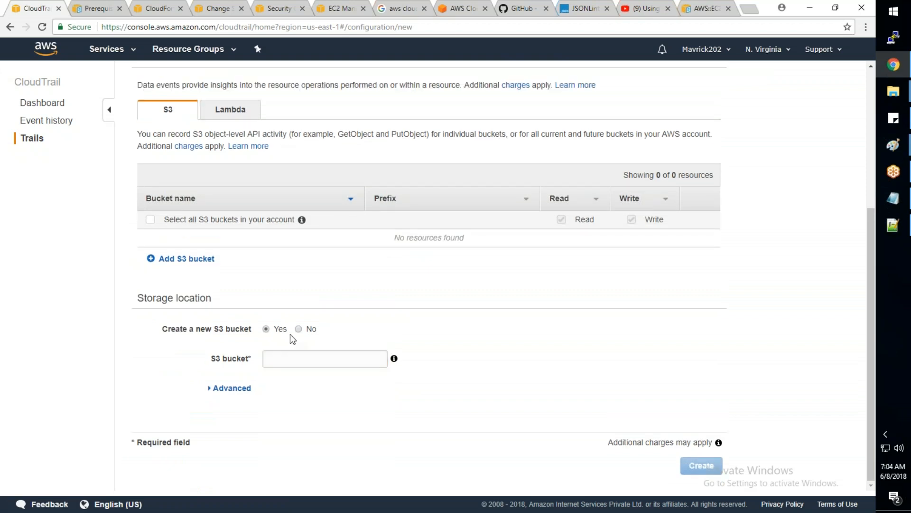
- Enter awsauditlogs as the name of the new S3 bucket in the trail's storage location
click(292, 355)
text(aws)
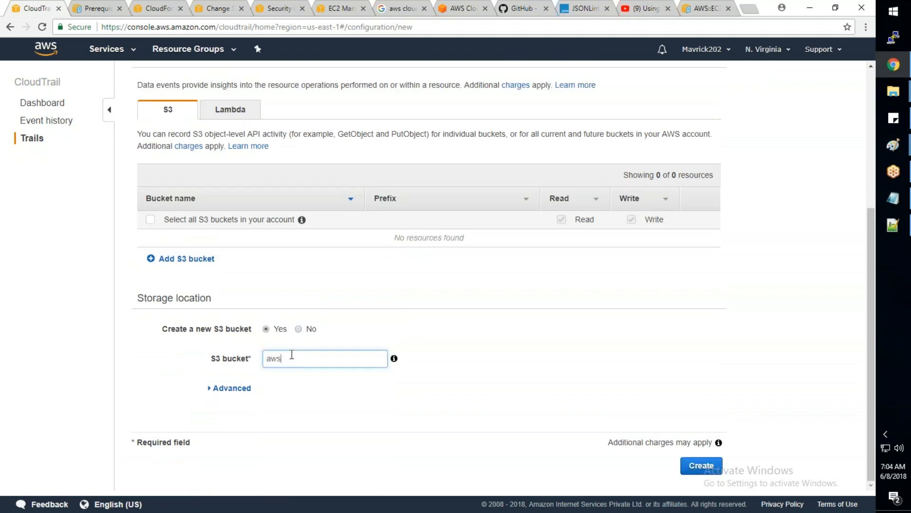
text(auditlogs)
click(227, 341)
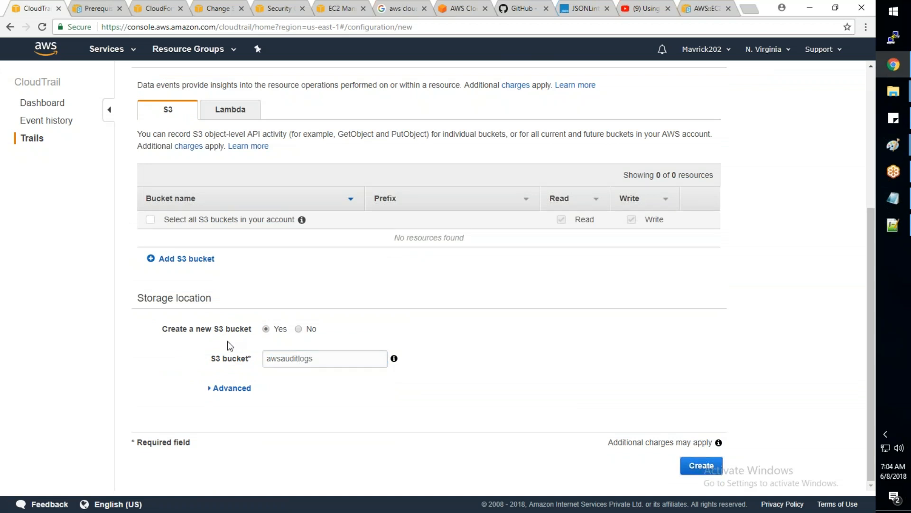
- Expand the advanced storage settings and highlight the default log file location path under the log file prefix
click(221, 388)
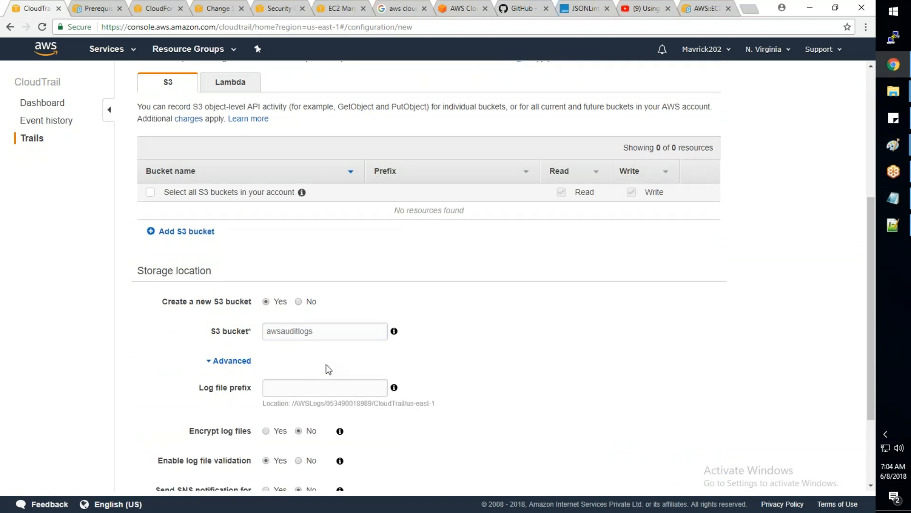
scroll(326, 365, down, 3)
click(285, 270)
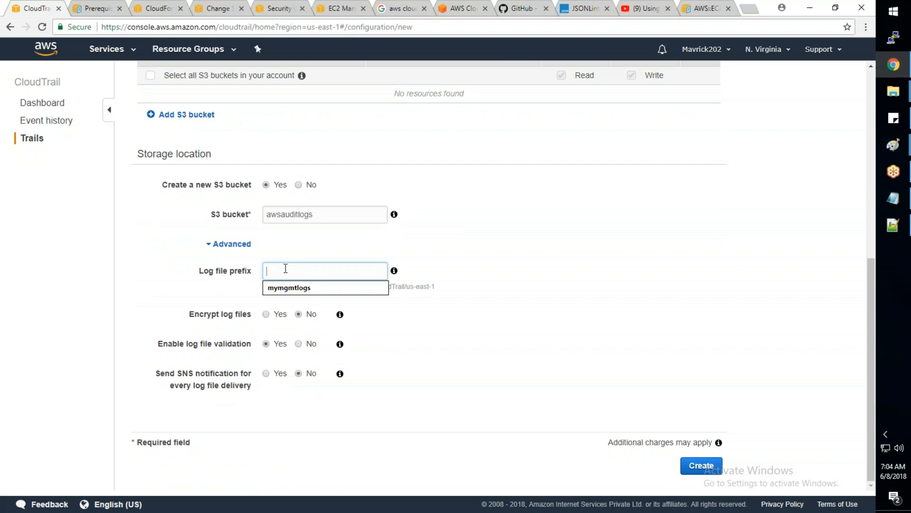
drag(298, 286, 434, 287)
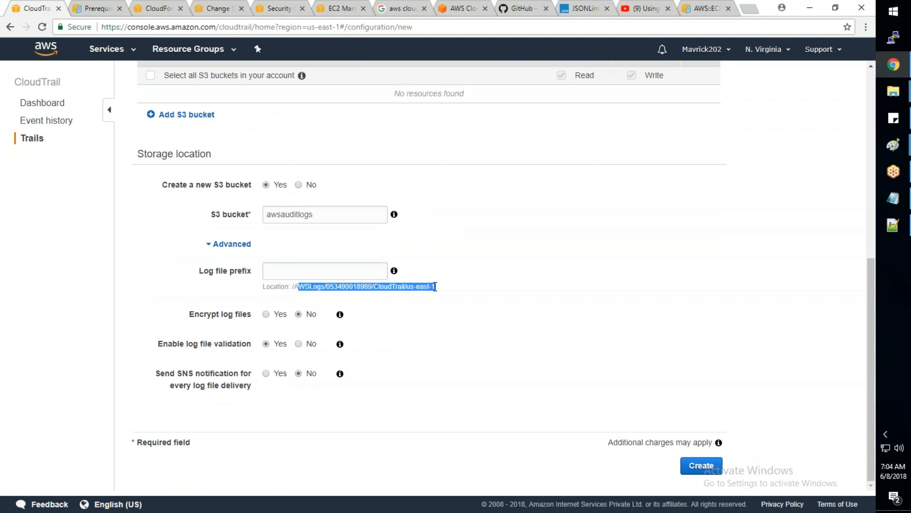
click(131, 53)
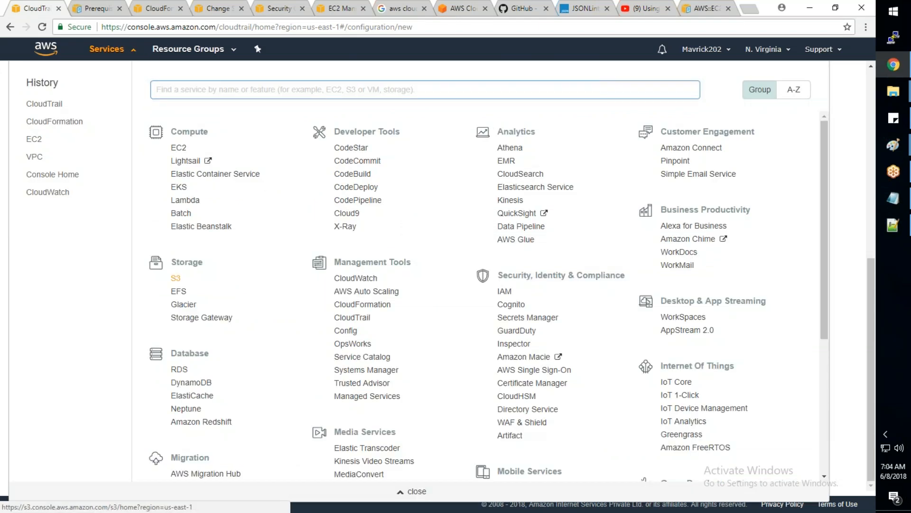
middle_click(176, 277)
click(401, 494)
click(147, 10)
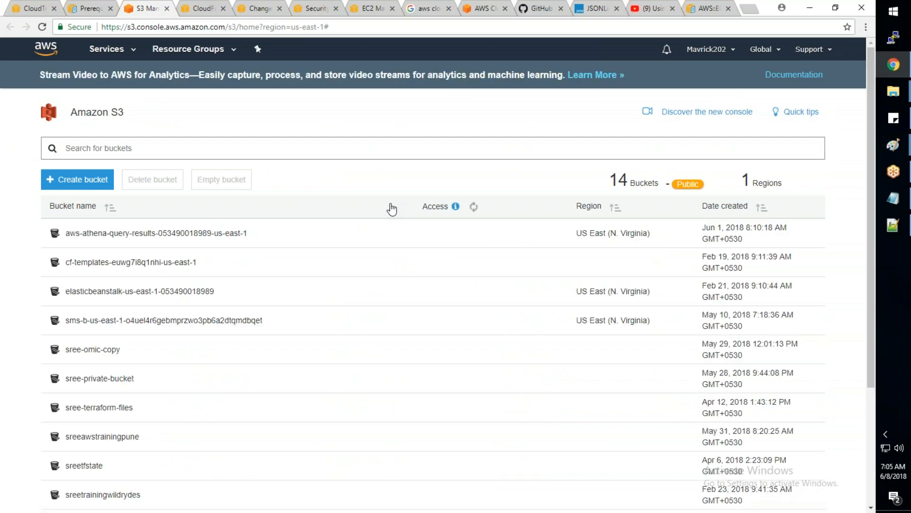
scroll(392, 208, down, 1)
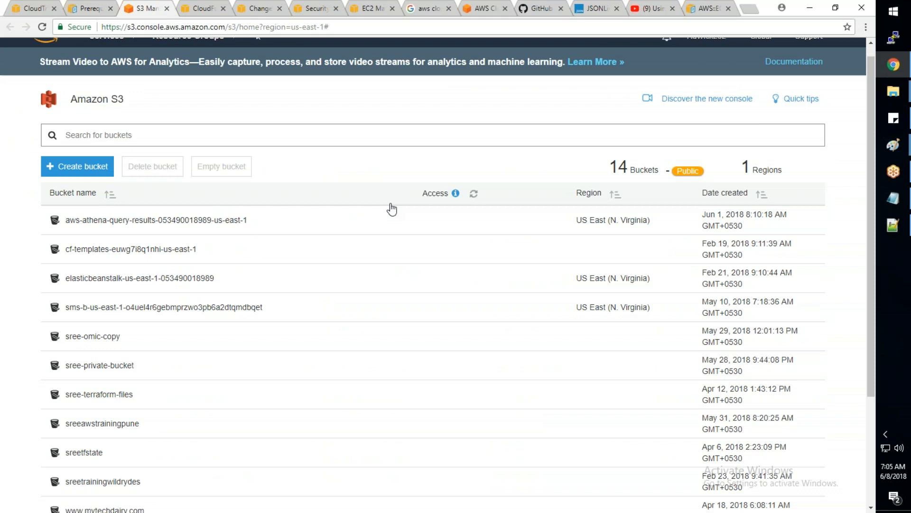
scroll(392, 209, down, 1)
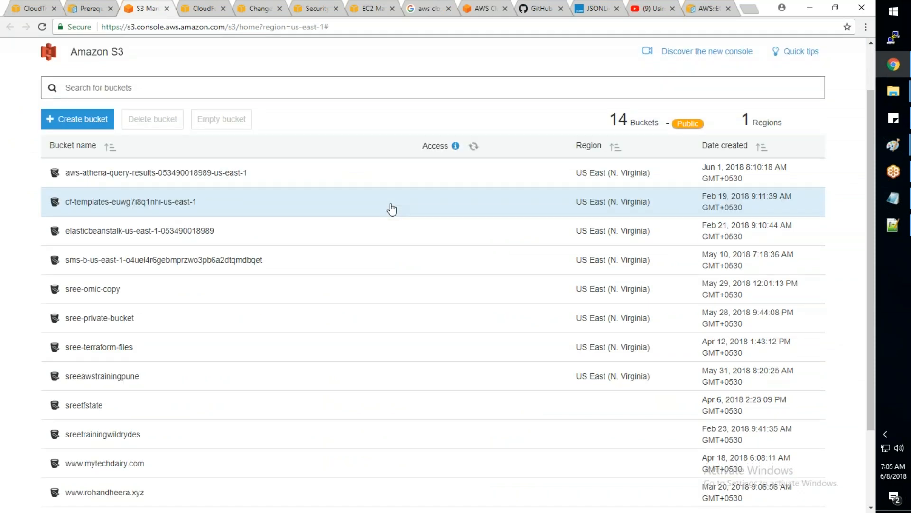
scroll(392, 209, down, 2)
click(104, 386)
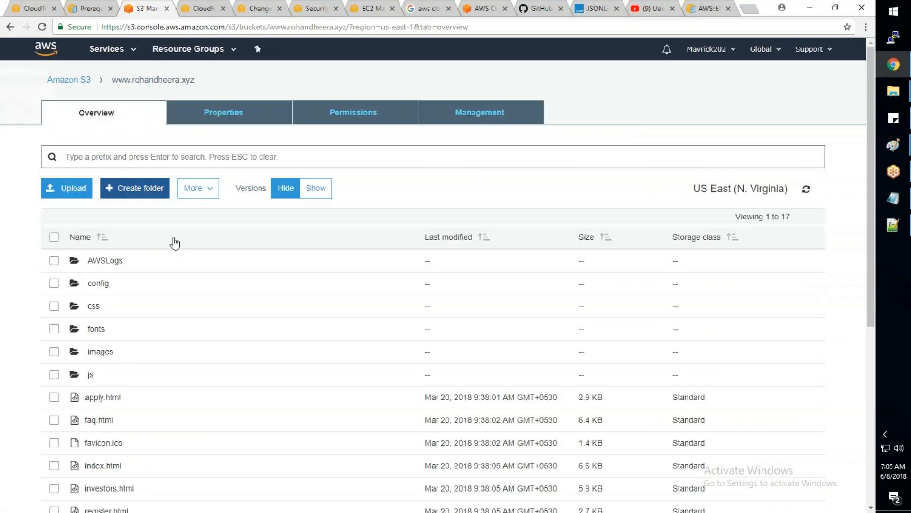
- Browse from AWSLogs through the account folder, CloudTrail, us-east-1, 2018 and 05 to the 22 folder
click(106, 260)
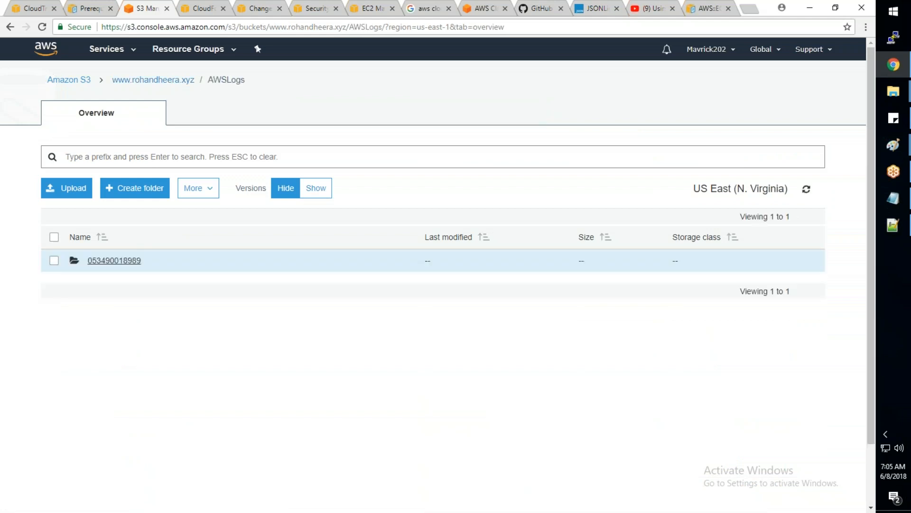
click(109, 260)
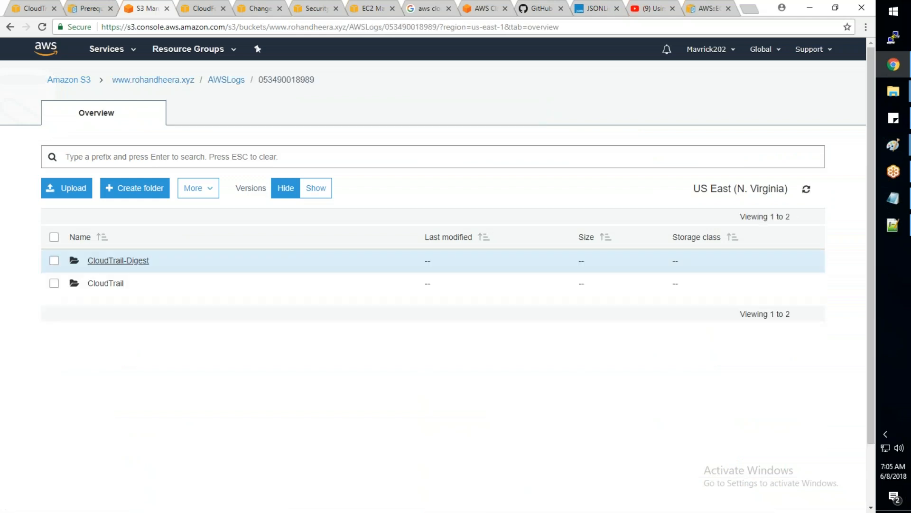
click(107, 283)
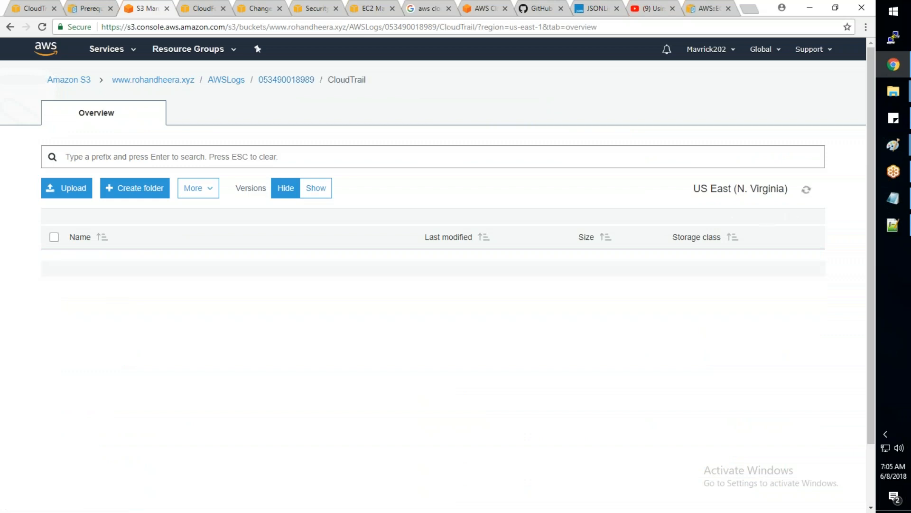
click(113, 262)
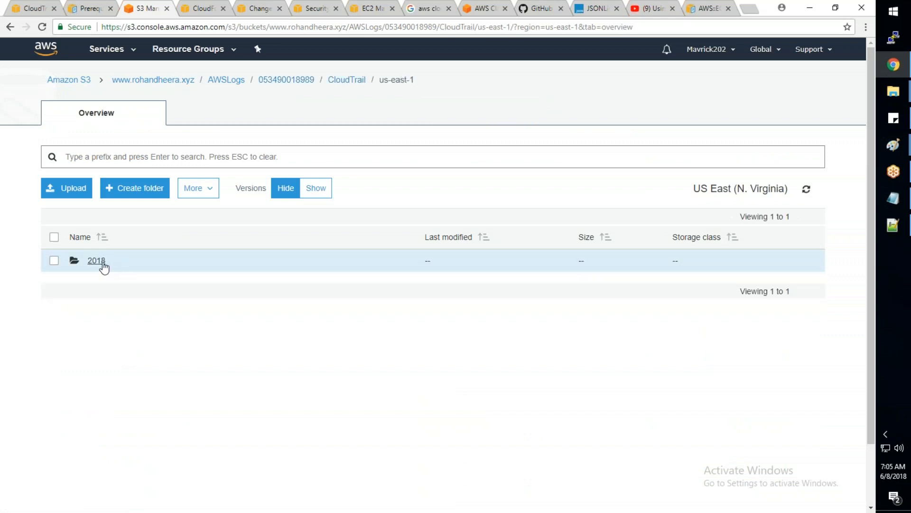
click(101, 263)
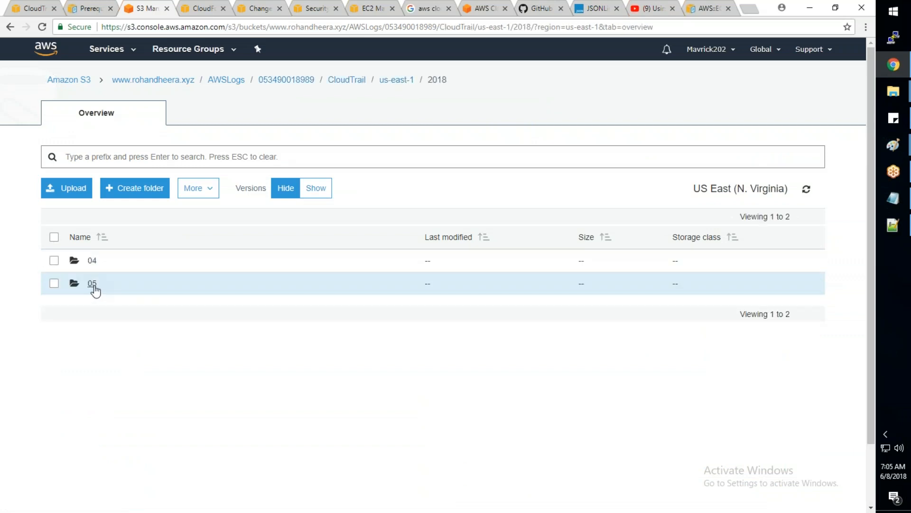
click(93, 284)
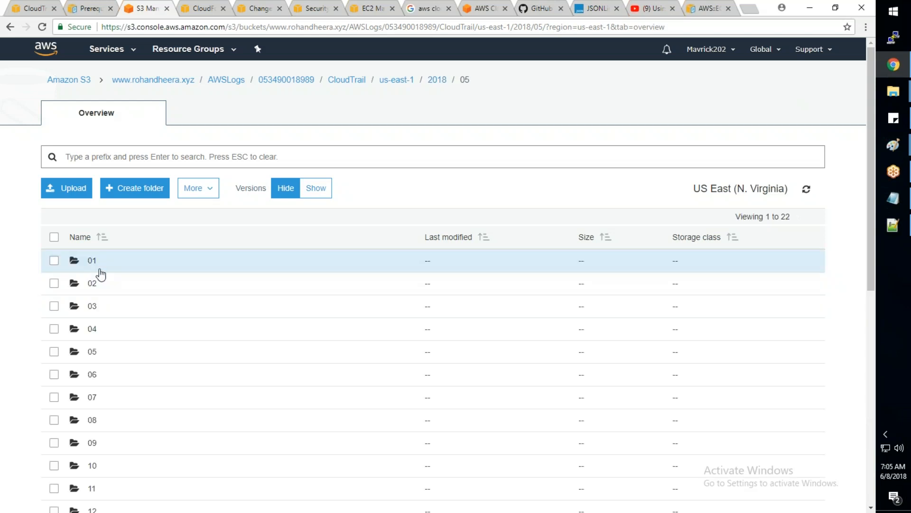
scroll(96, 271, down, 8)
click(92, 340)
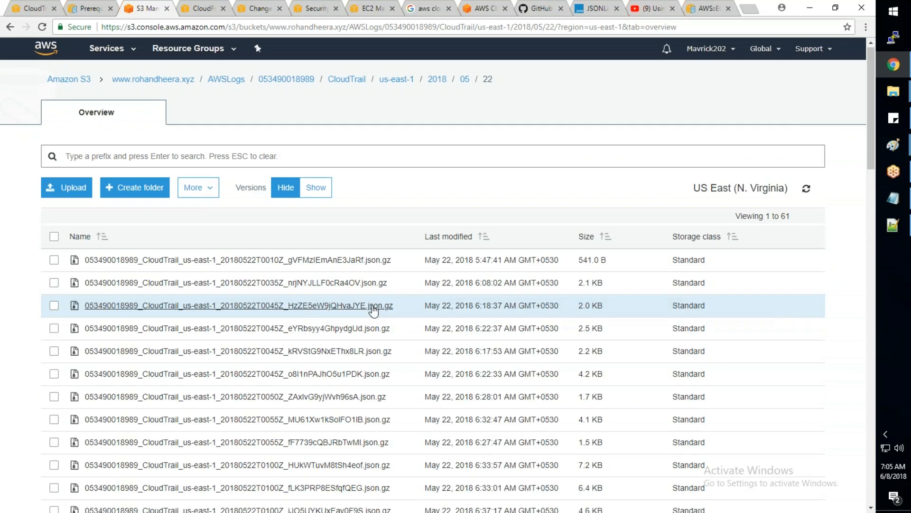
- Review the compressed JSON log files in the 22 folder and select all of them
scroll(374, 309, down, 9)
scroll(373, 310, down, 8)
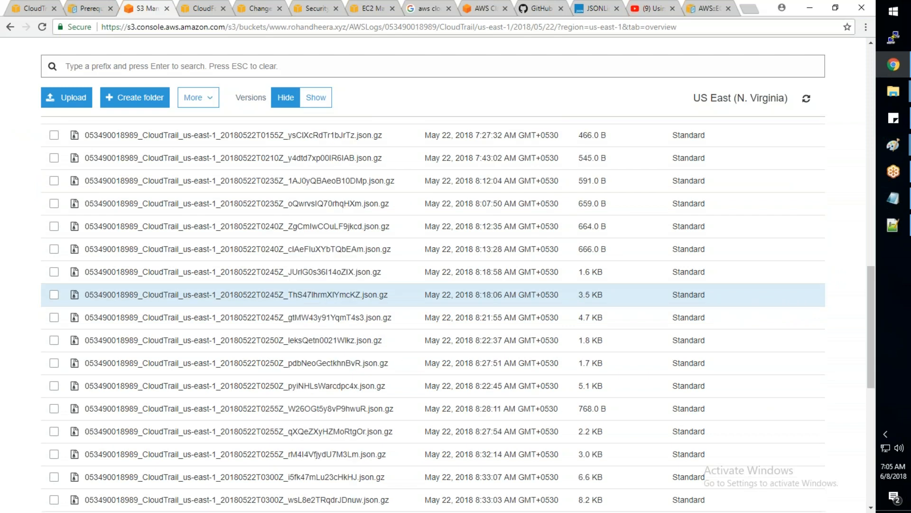
scroll(374, 289, up, 8)
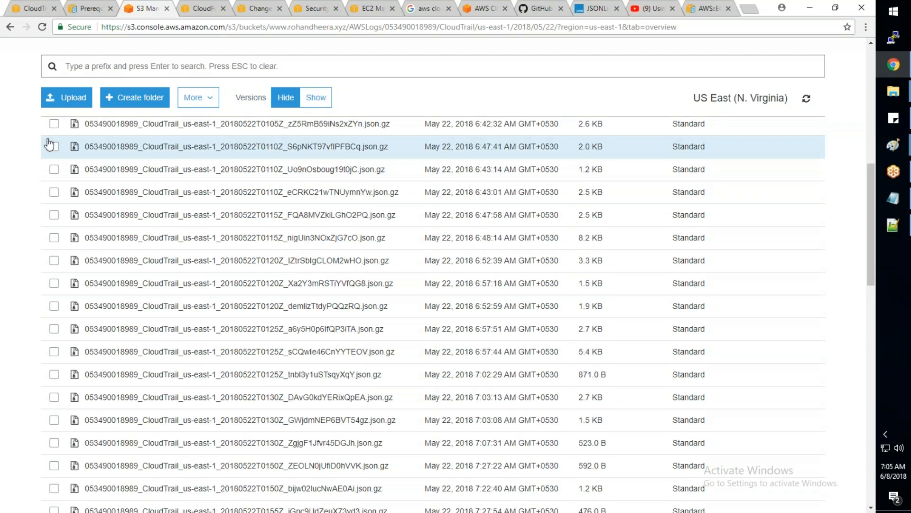
scroll(52, 190, up, 10)
click(54, 237)
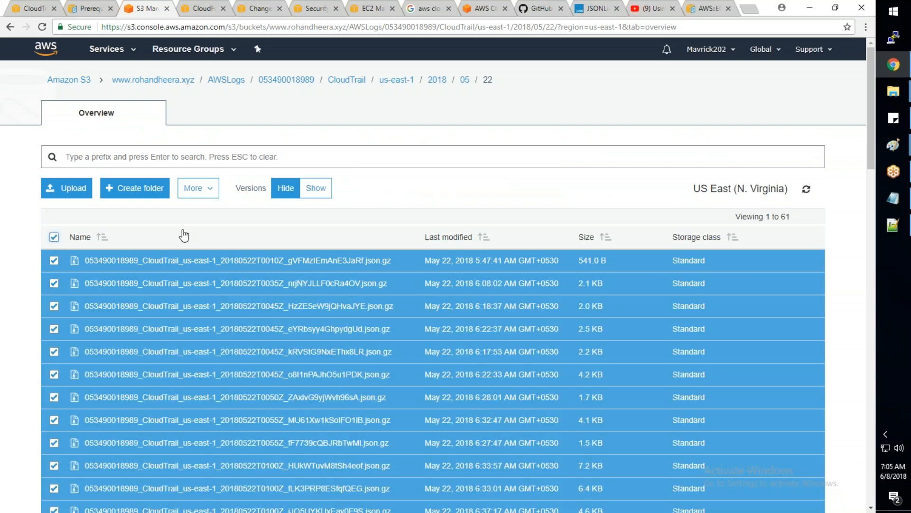
click(198, 188)
click(415, 204)
- Return to the CloudTrail trail form, review its settings and try to create the trail with the new bucket awsauditlogs
click(36, 10)
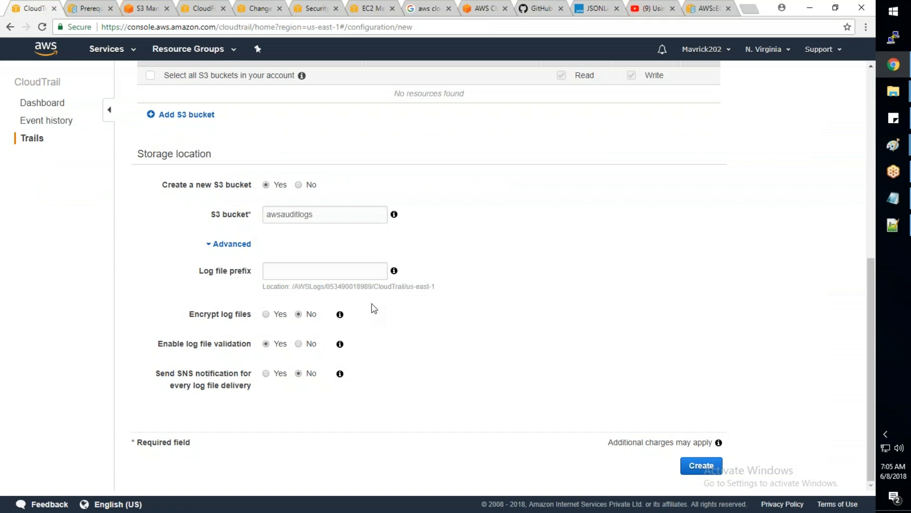
scroll(375, 308, up, 1)
scroll(374, 308, up, 3)
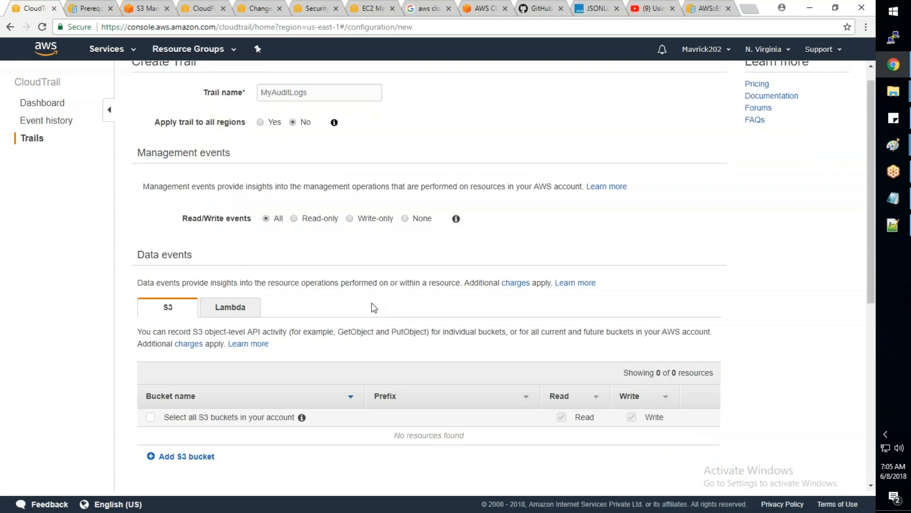
scroll(300, 308, down, 5)
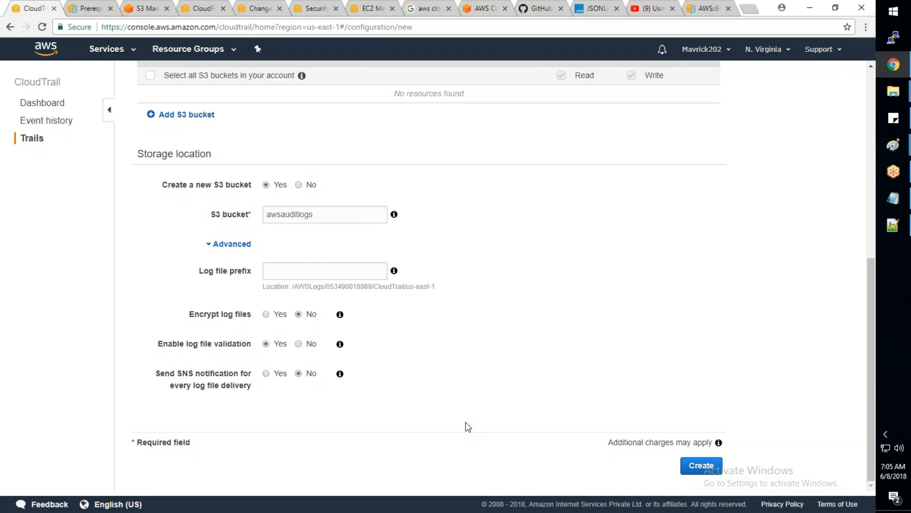
click(712, 467)
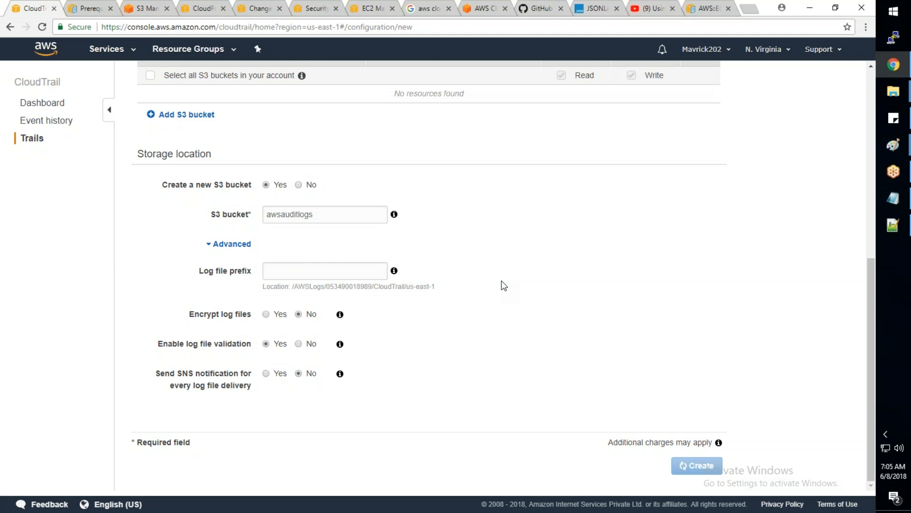
double_click(324, 216)
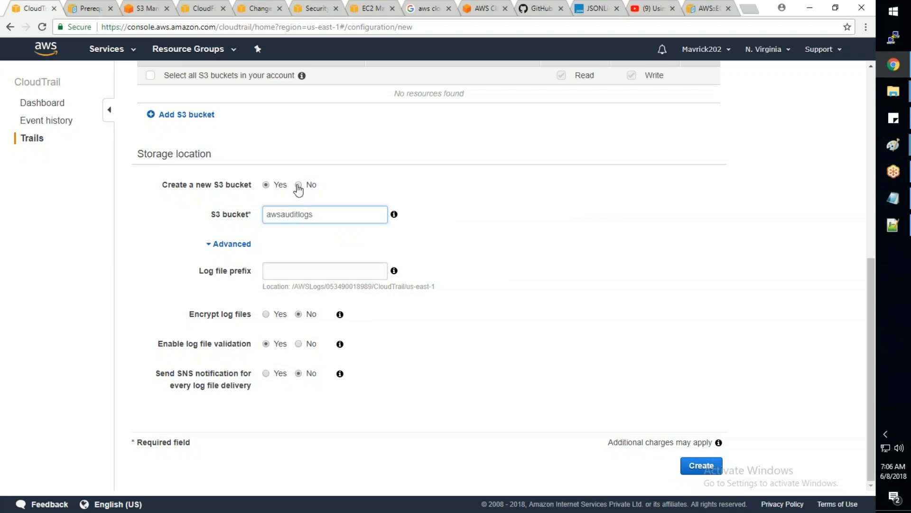
click(297, 185)
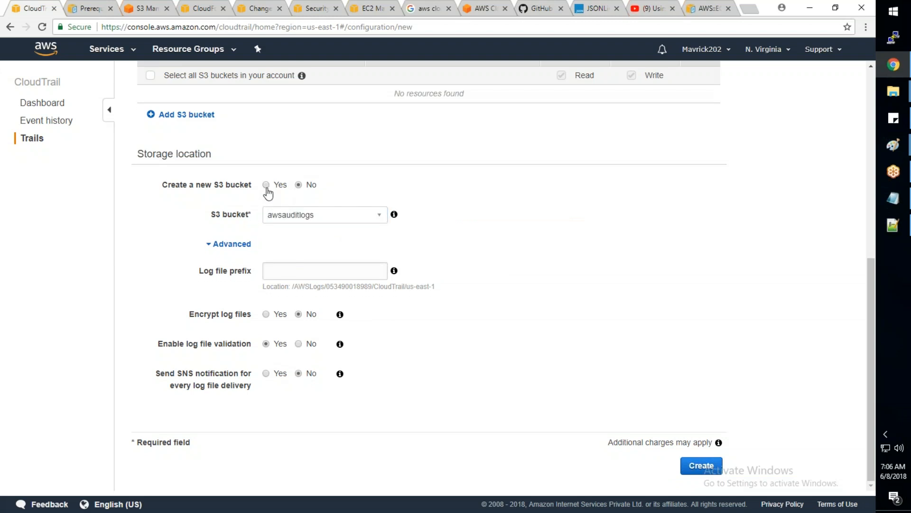
click(332, 217)
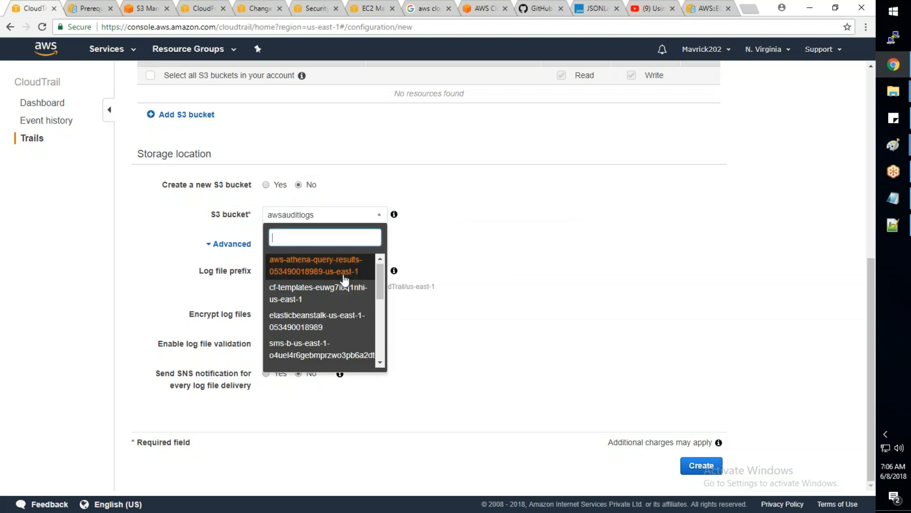
scroll(345, 280, down, 8)
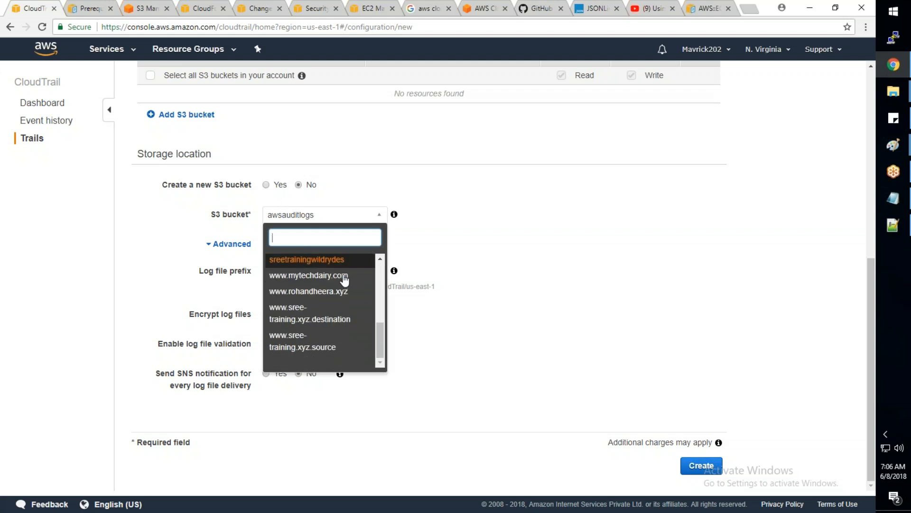
click(333, 291)
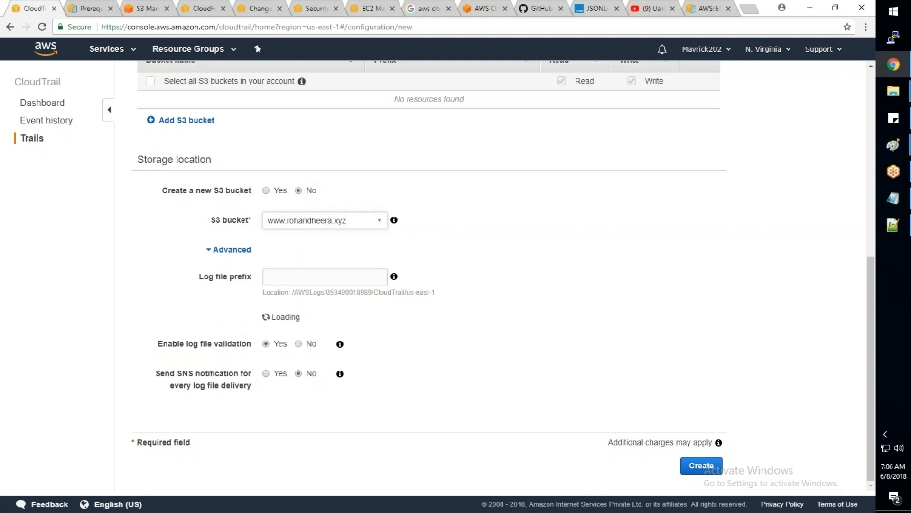
- Set the log file prefix to AWSLogs-new with log file encryption set to No, and try to create the trail
click(320, 274)
drag(325, 286, 296, 286)
key(ctrl+c)
click(279, 271)
key(ctrl+v)
text(-new)
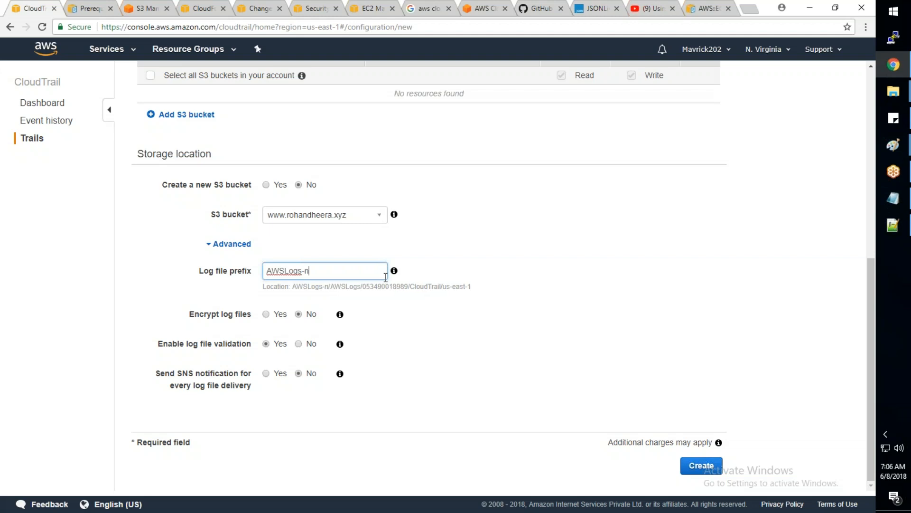
click(298, 314)
click(700, 470)
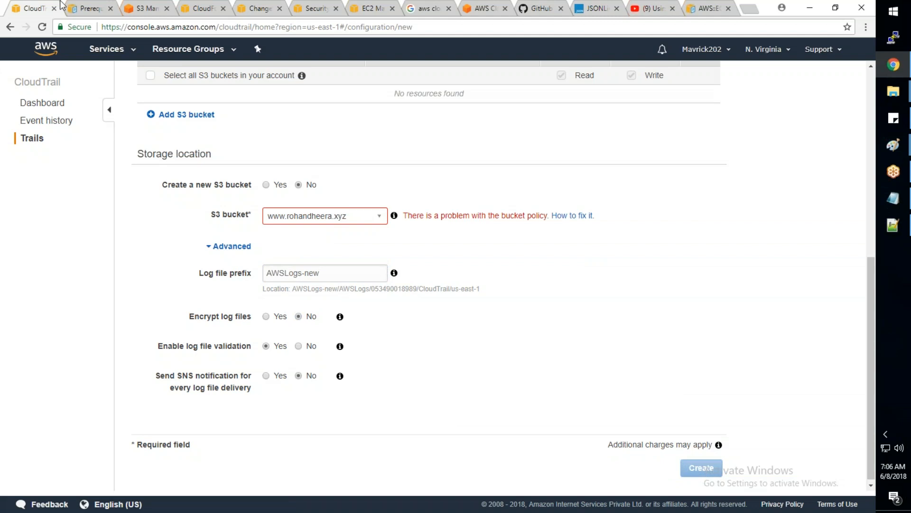
- Check the S3 log folder again, then abandon the unfinished trail form and open the CloudTrail dashboard
click(133, 15)
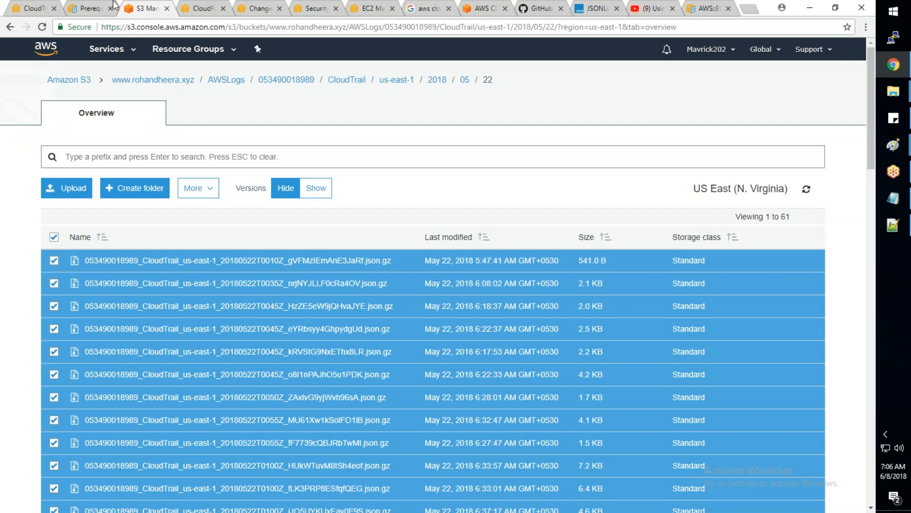
click(33, 9)
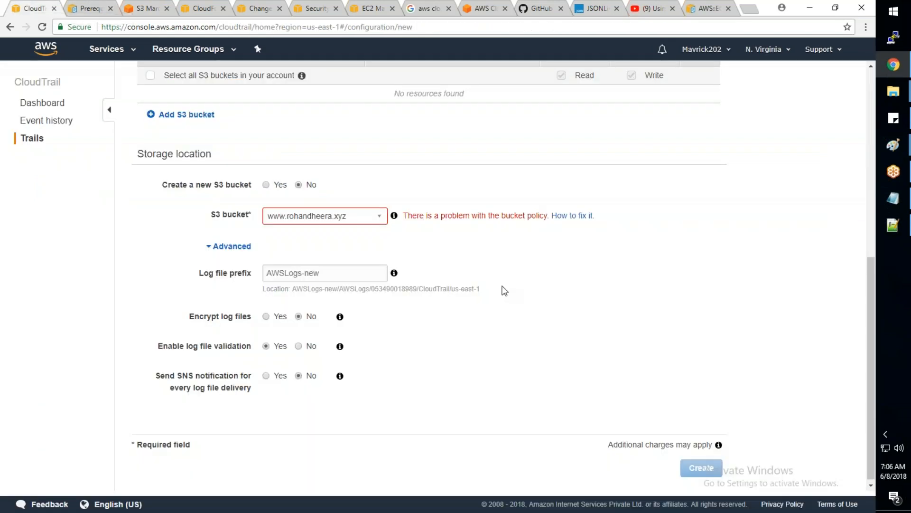
scroll(187, 409, up, 1)
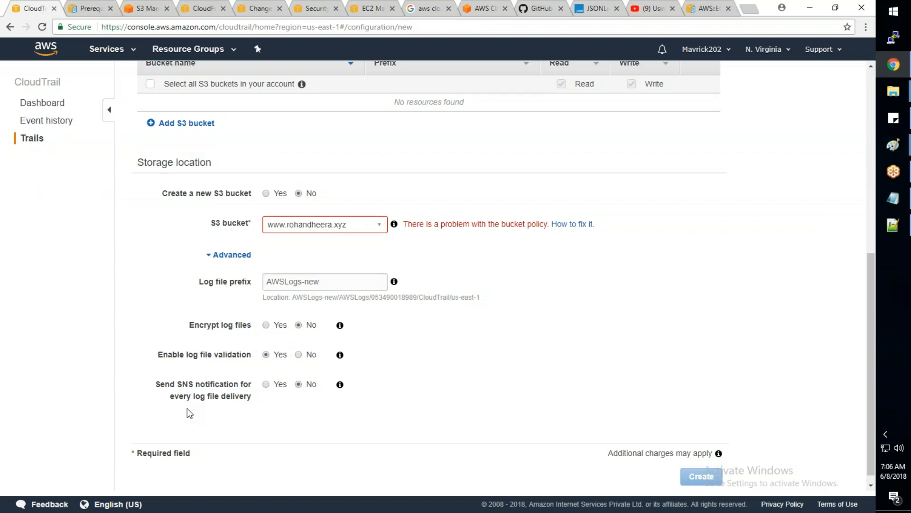
scroll(187, 409, up, 5)
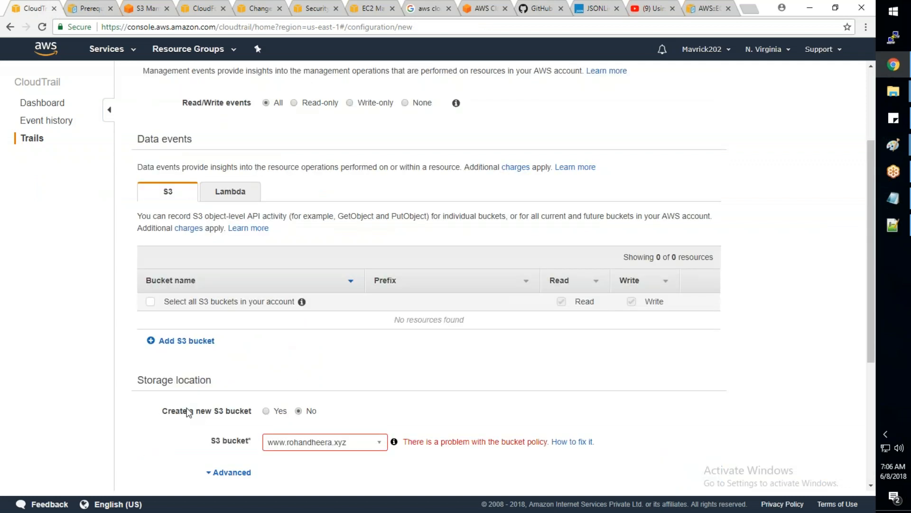
click(47, 120)
click(43, 103)
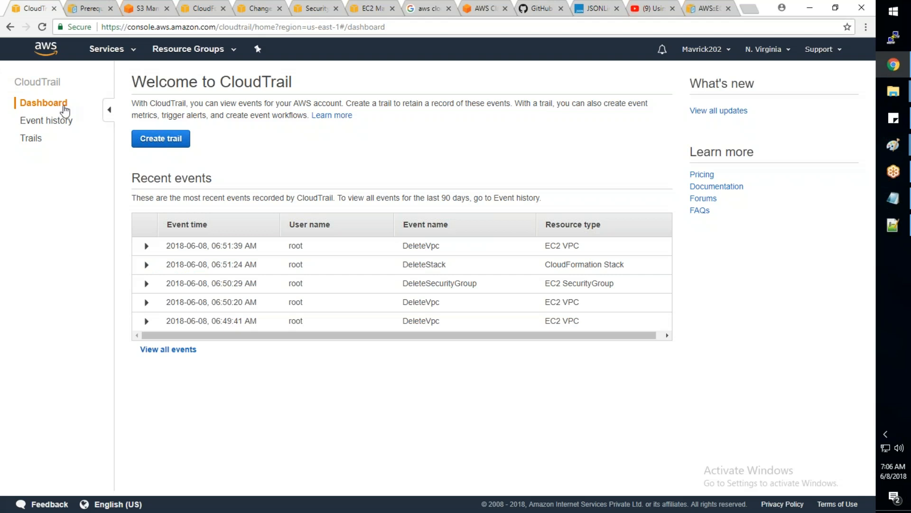
- View the list of all Amazon S3 buckets and return to the CloudTrail dashboard
click(142, 12)
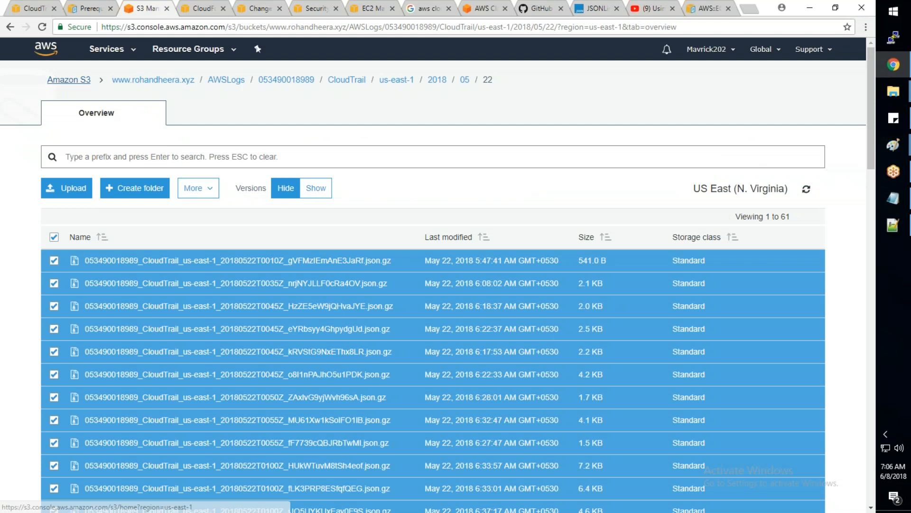
click(69, 79)
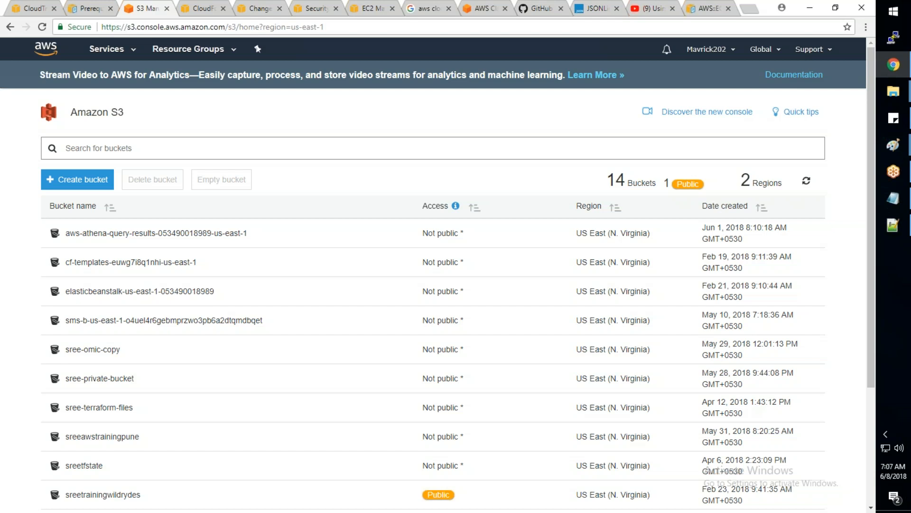
click(31, 8)
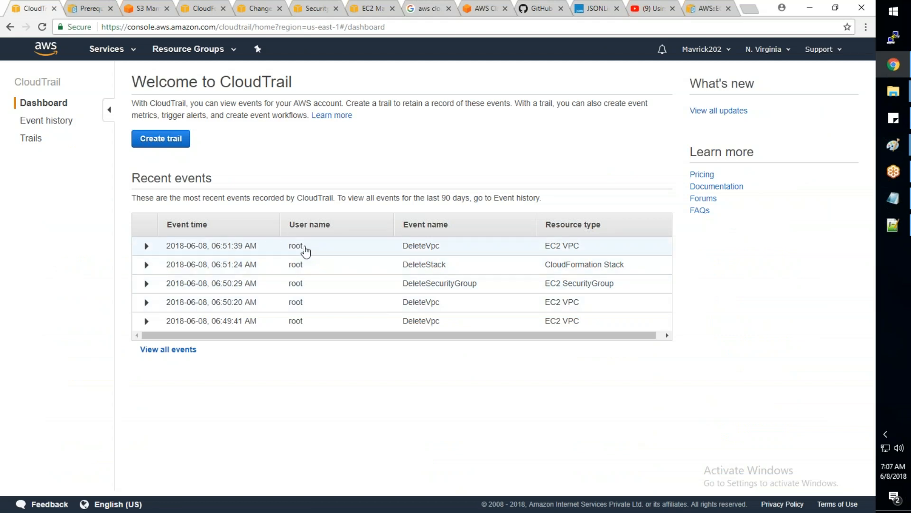
- Expand the most recent DeleteVpc event on the dashboard and highlight its source IP address
click(147, 246)
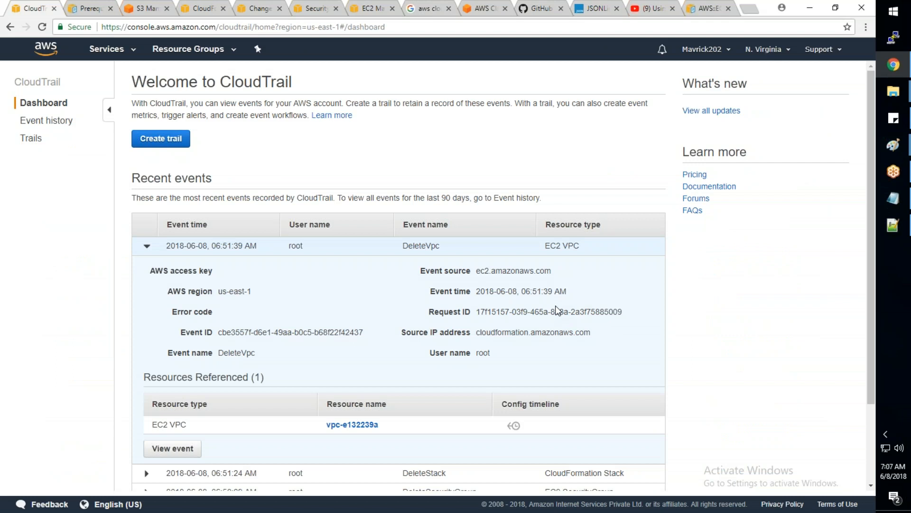
scroll(555, 306, down, 2)
drag(596, 233, 475, 240)
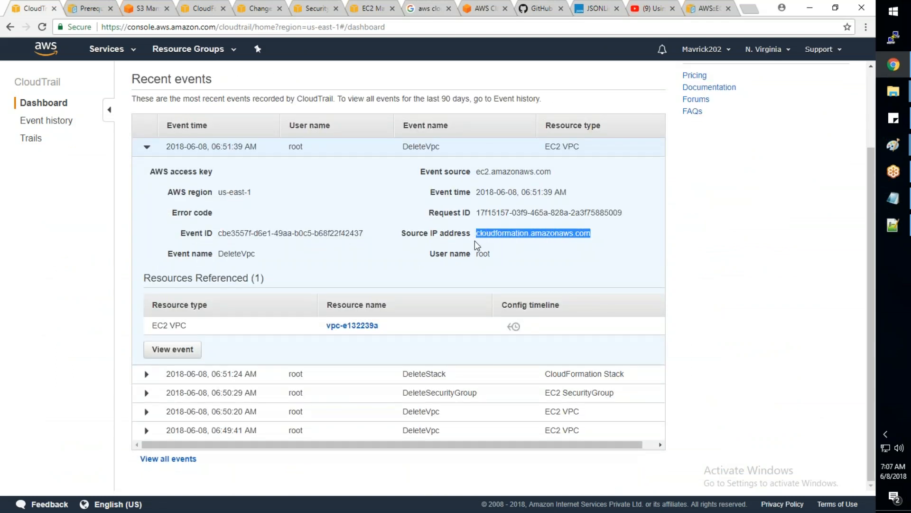
- Open the full event history and examine the details of the CreateSecurityGroup event from 06:19:56 AM
click(168, 458)
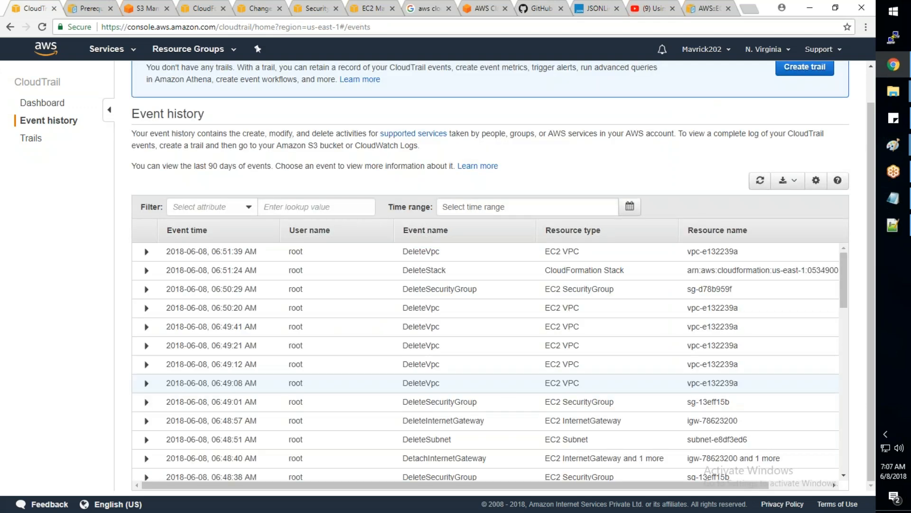
scroll(499, 391, down, 10)
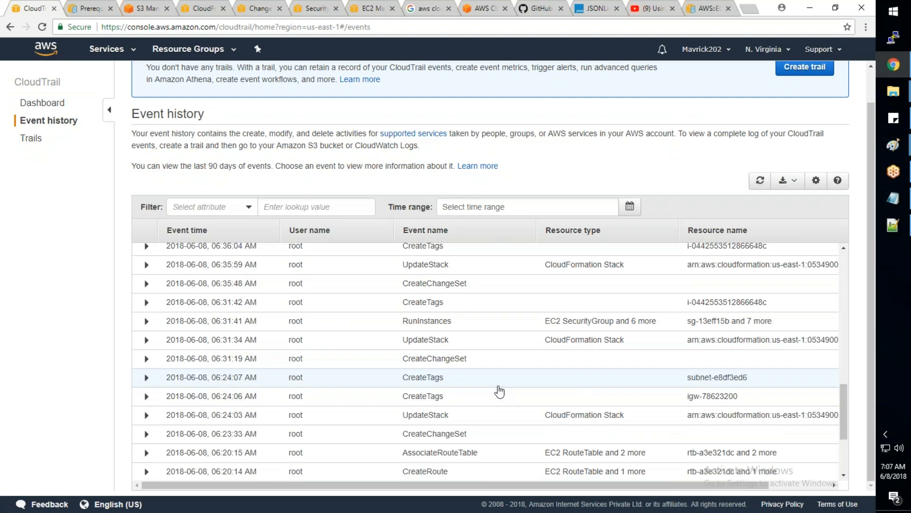
scroll(499, 391, down, 3)
click(144, 453)
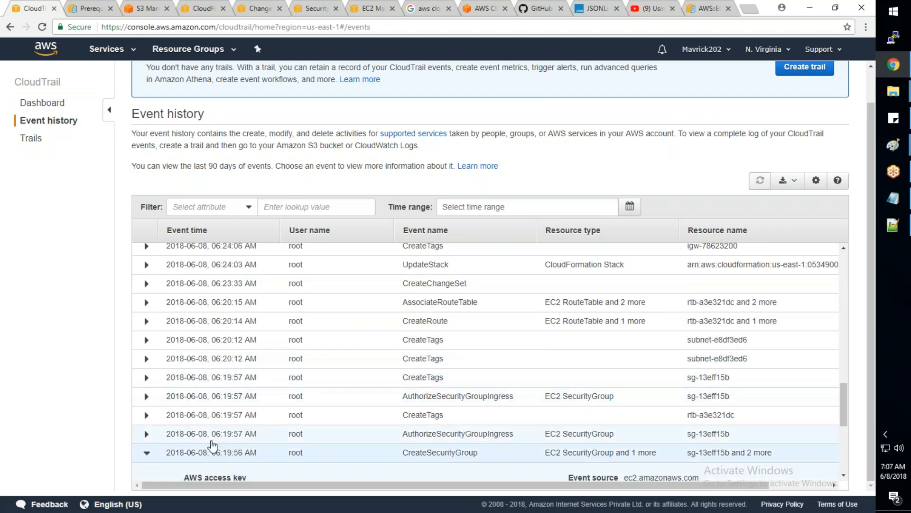
scroll(213, 441, down, 3)
scroll(224, 442, down, 2)
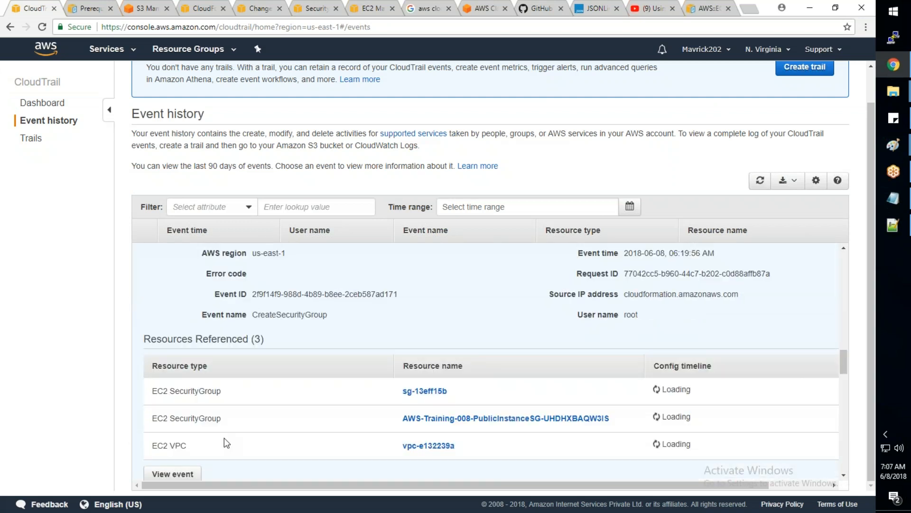
scroll(224, 443, up, 2)
scroll(224, 443, up, 1)
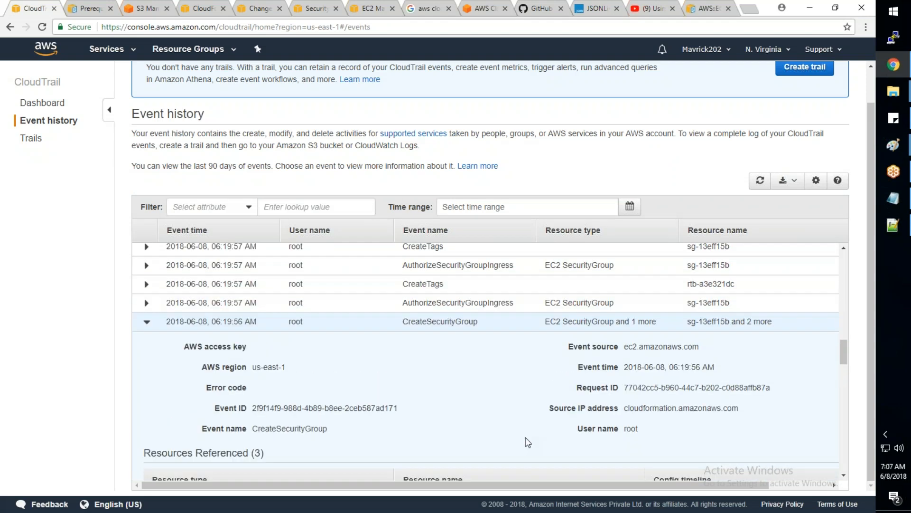
- Find the TerminateInstances event of 2018-06-07, 07:01:07 AM, expand it and highlight its source IP address
scroll(224, 443, down, 6)
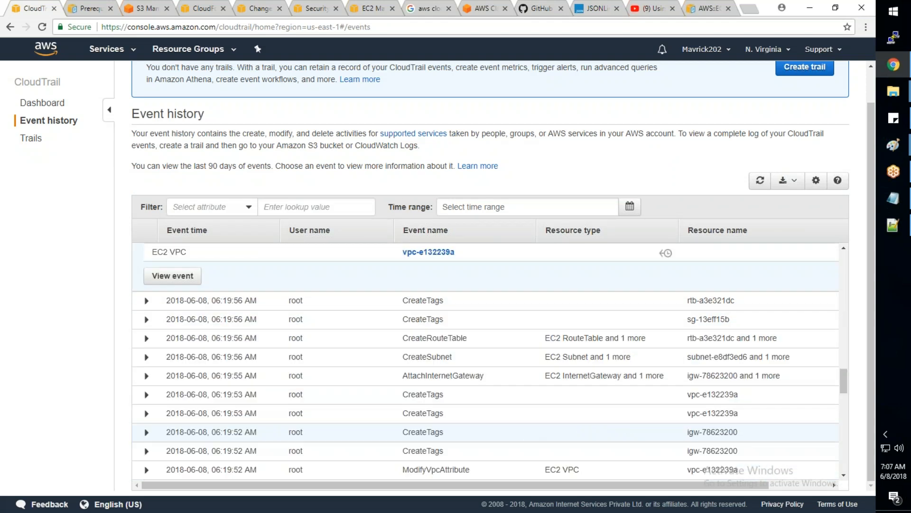
scroll(485, 361, down, 5)
scroll(486, 437, down, 3)
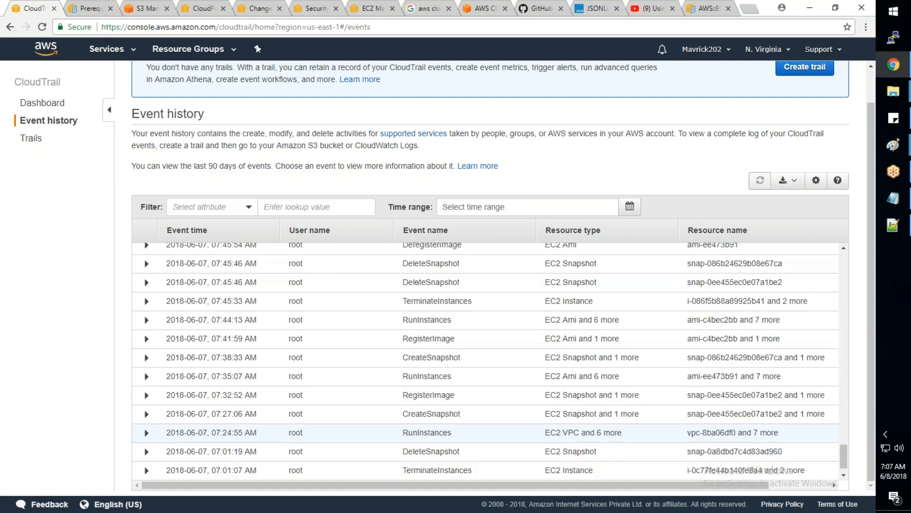
scroll(525, 444, down, 1)
click(348, 451)
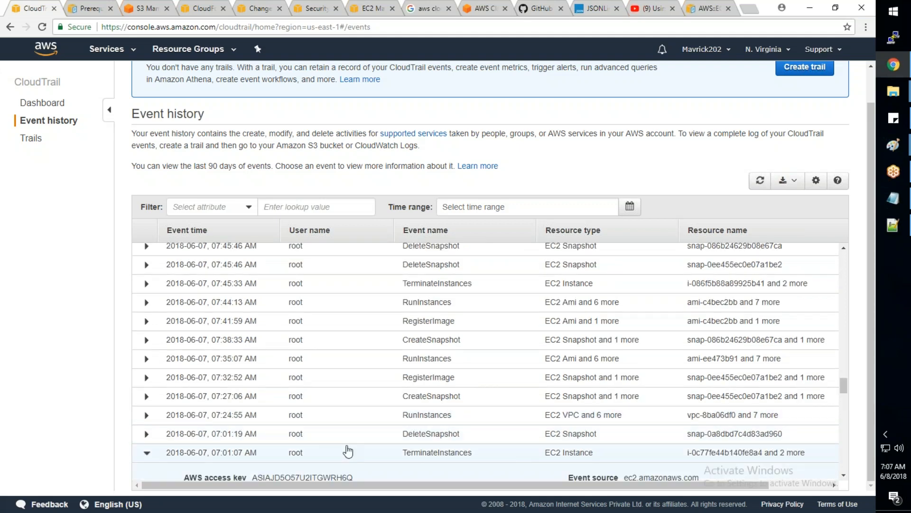
scroll(346, 448, down, 3)
double_click(654, 369)
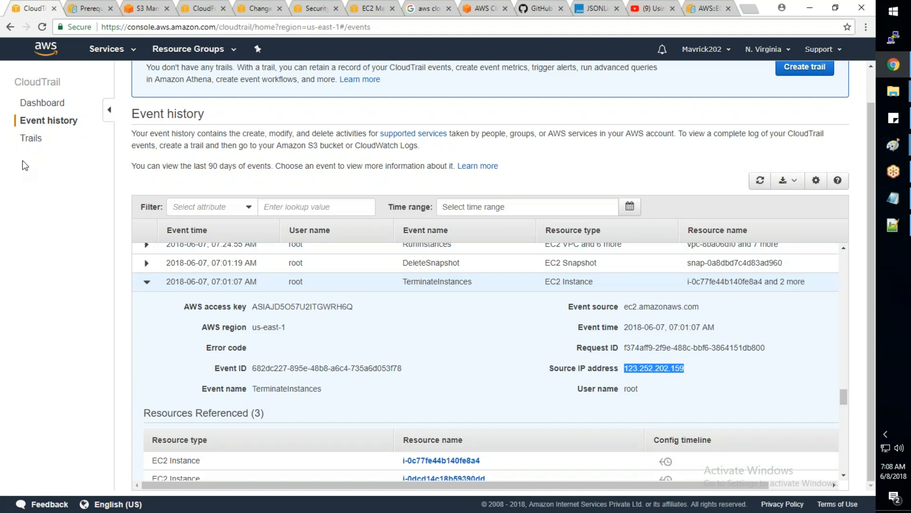
- Return to the CloudTrail dashboard and review the AWS services list, highlighting Config, Elastic Beanstalk and the management tools from OpsWorks to Managed Services
click(59, 109)
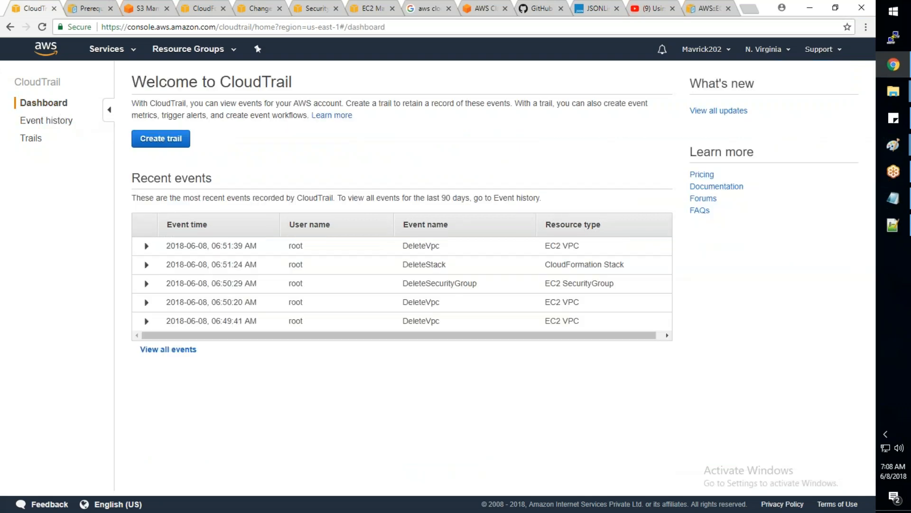
click(107, 49)
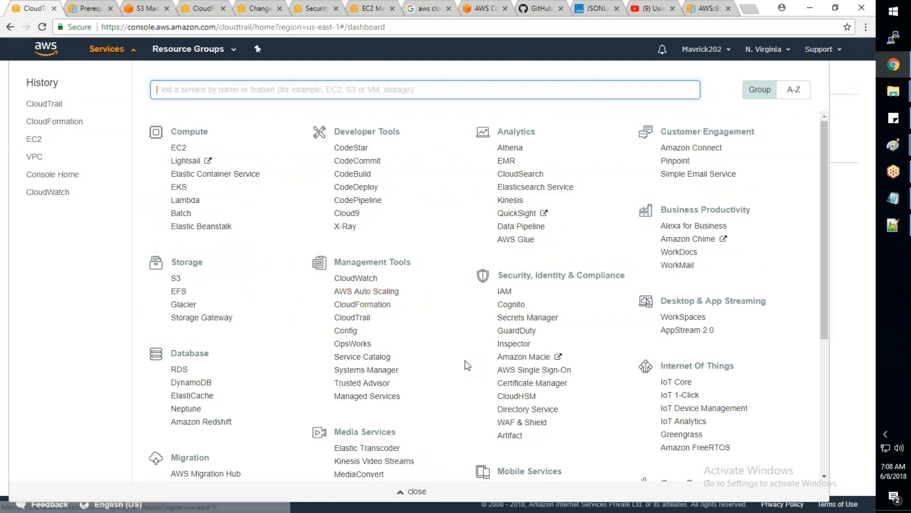
drag(369, 334, 334, 331)
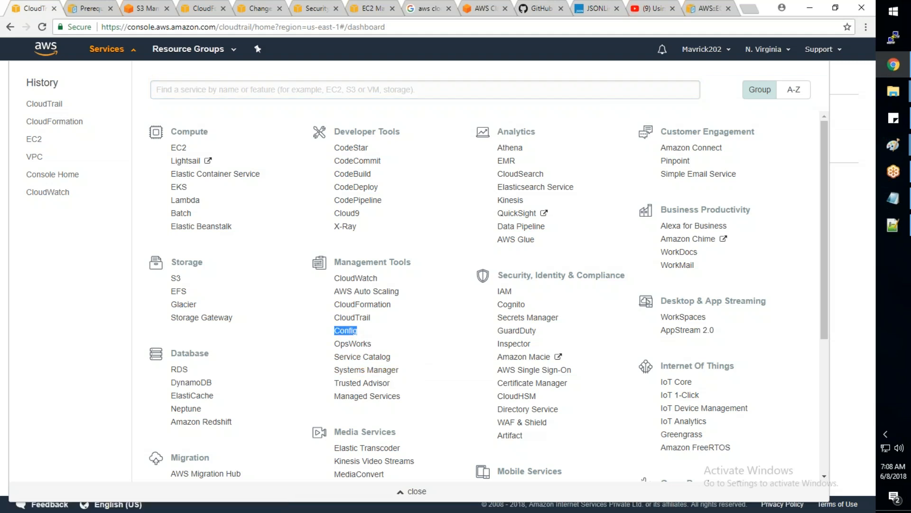
drag(413, 403, 336, 358)
drag(387, 346, 337, 348)
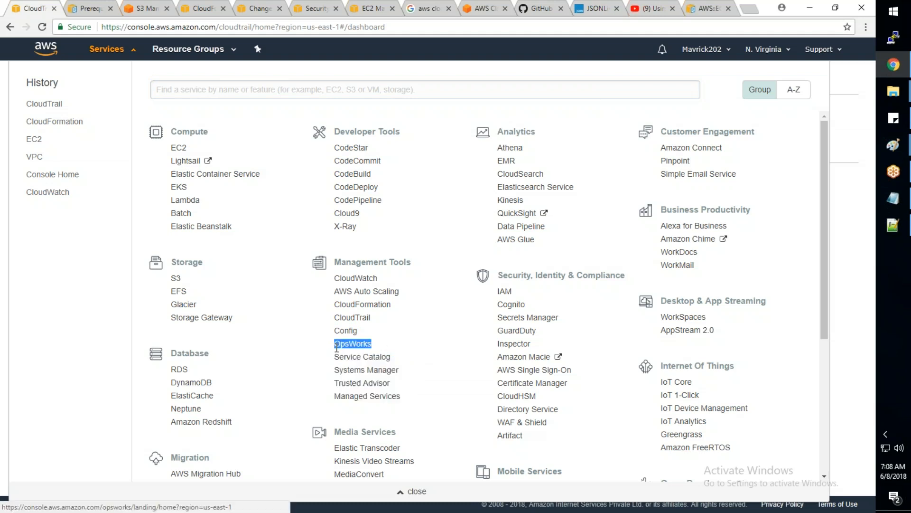
drag(235, 227, 174, 227)
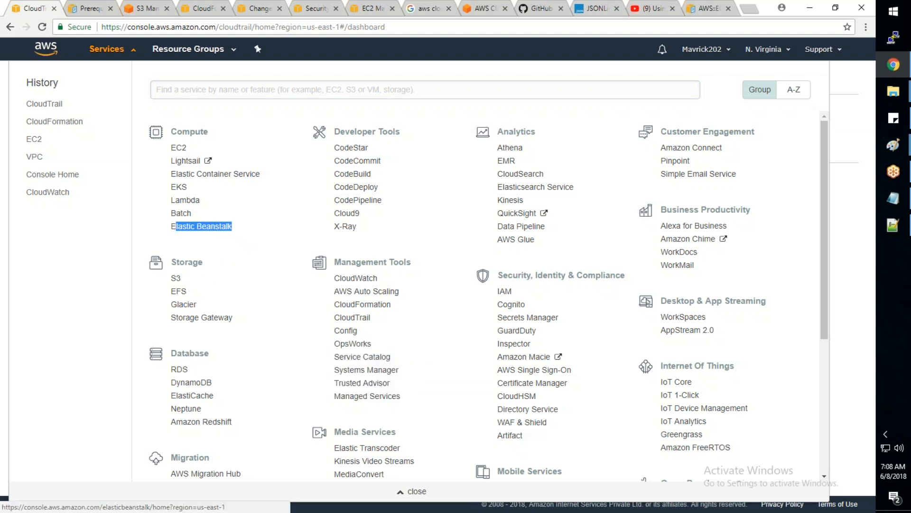
drag(382, 346, 334, 346)
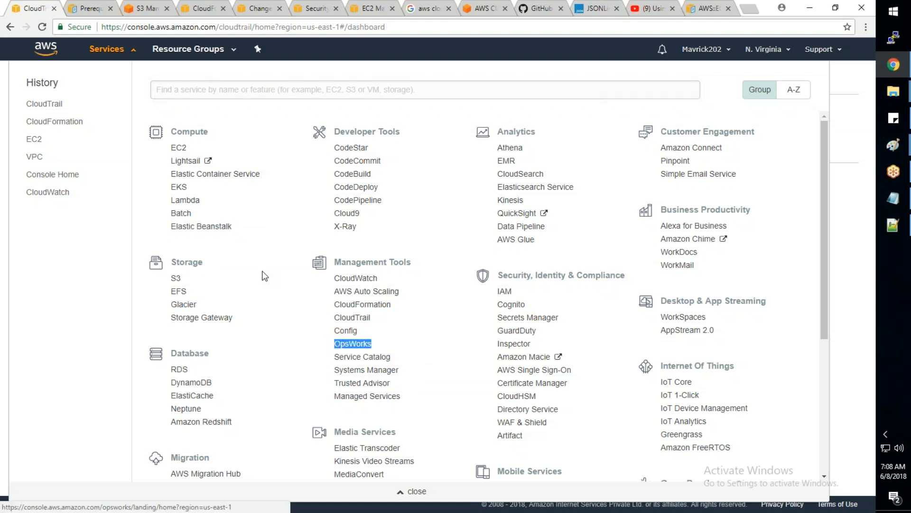
drag(233, 226, 172, 230)
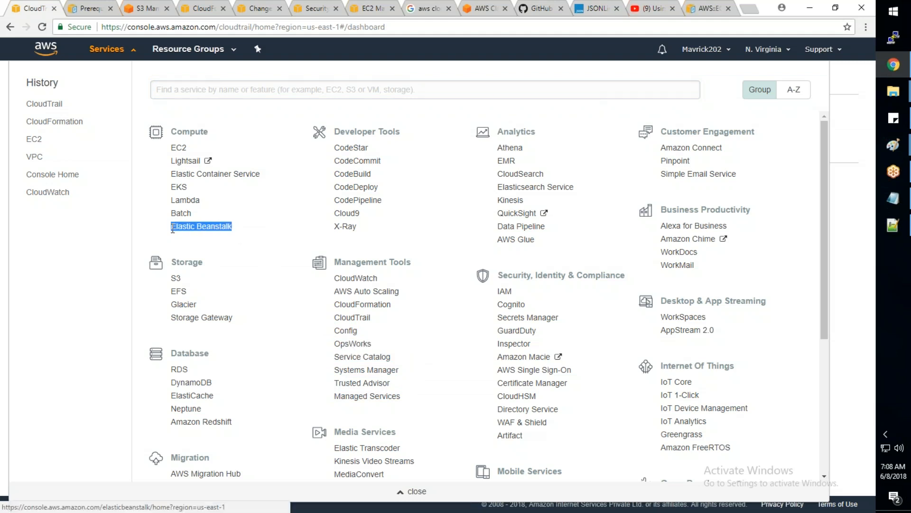
drag(389, 346, 335, 344)
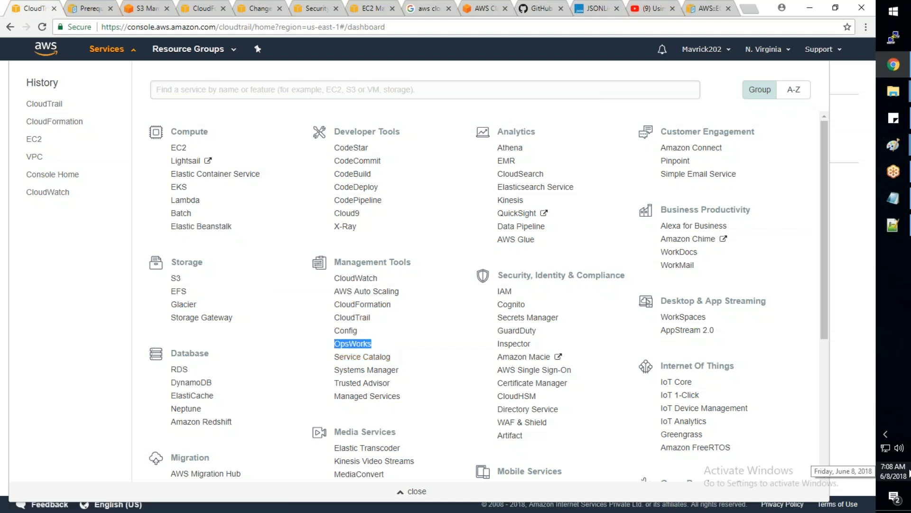
drag(376, 339, 339, 331)
drag(403, 401, 334, 344)
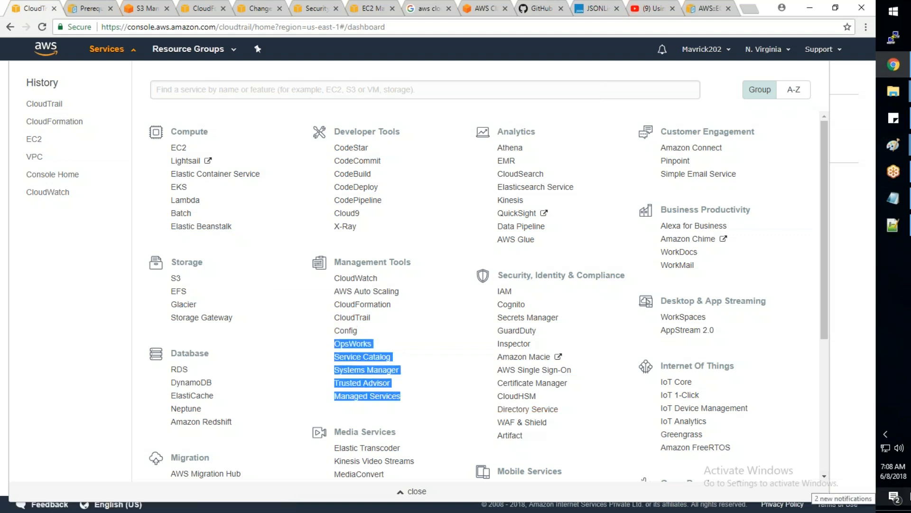